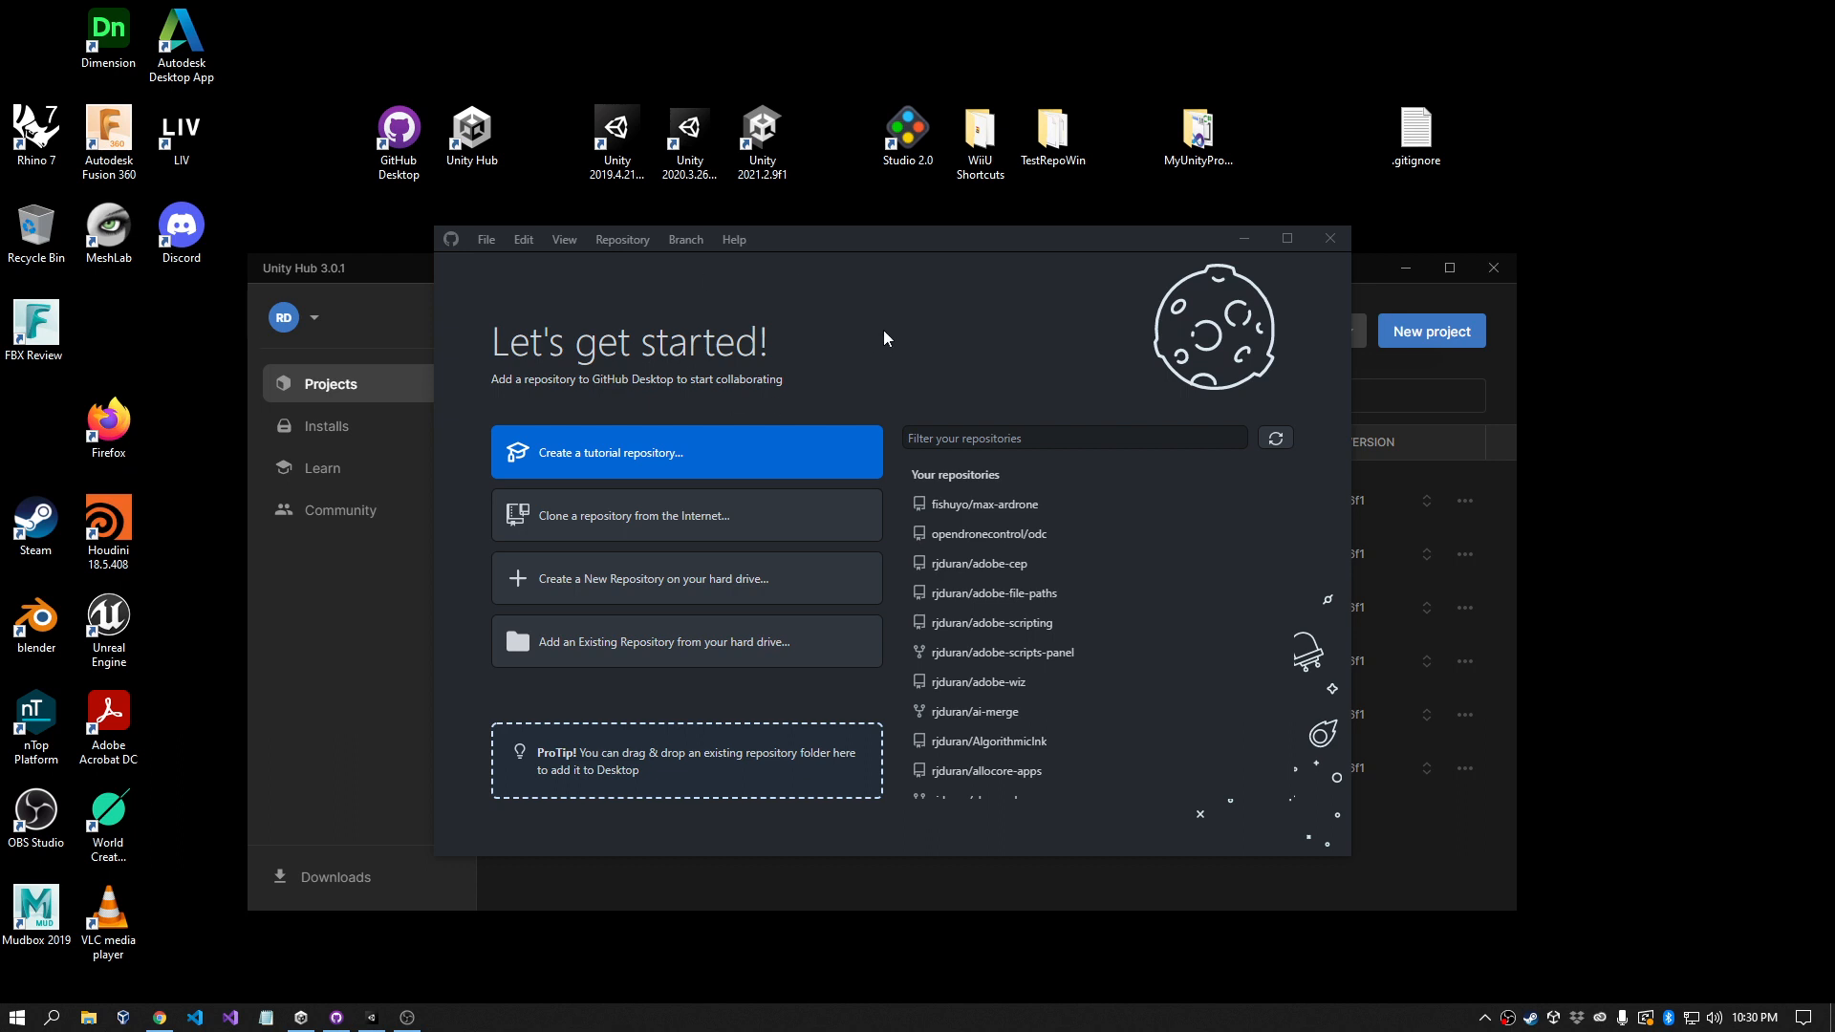
# Step: Try to open MyUnityProject from Unity Hub, dismiss the notice, and switch to its running Unity editor
pyautogui.click(1362, 265)
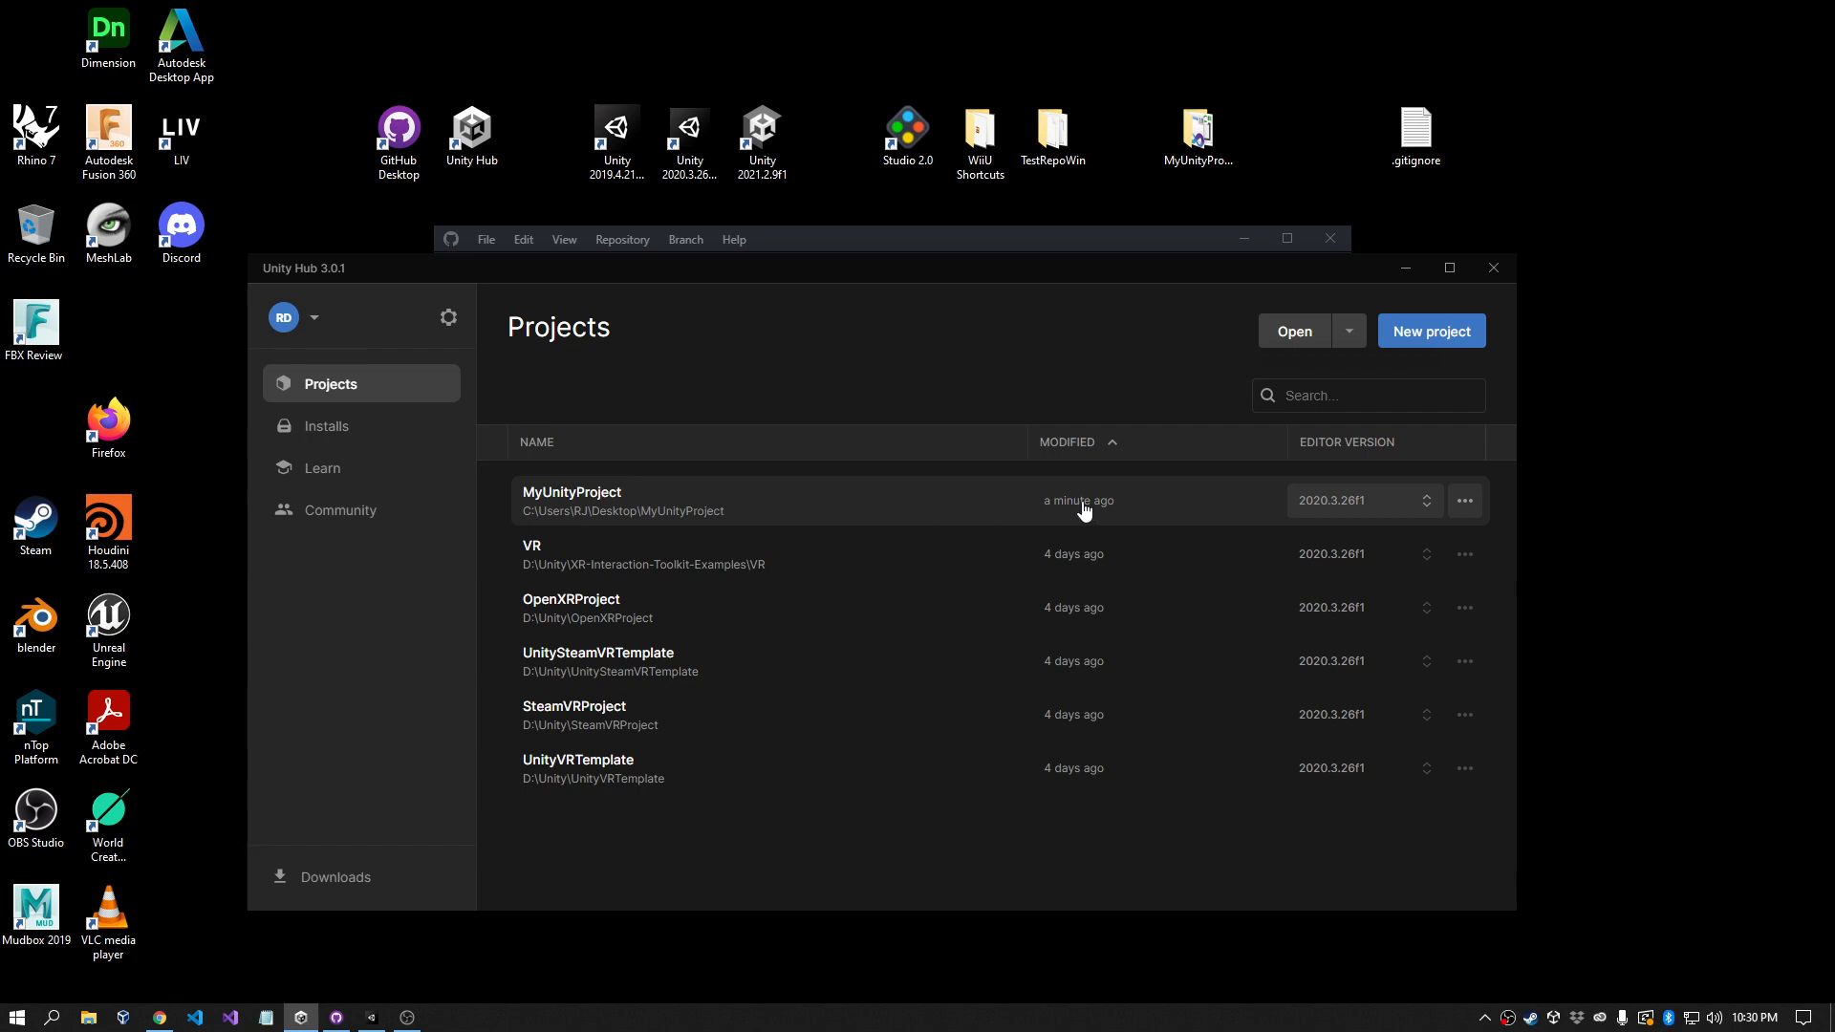
pyautogui.click(947, 521)
pyautogui.click(1108, 641)
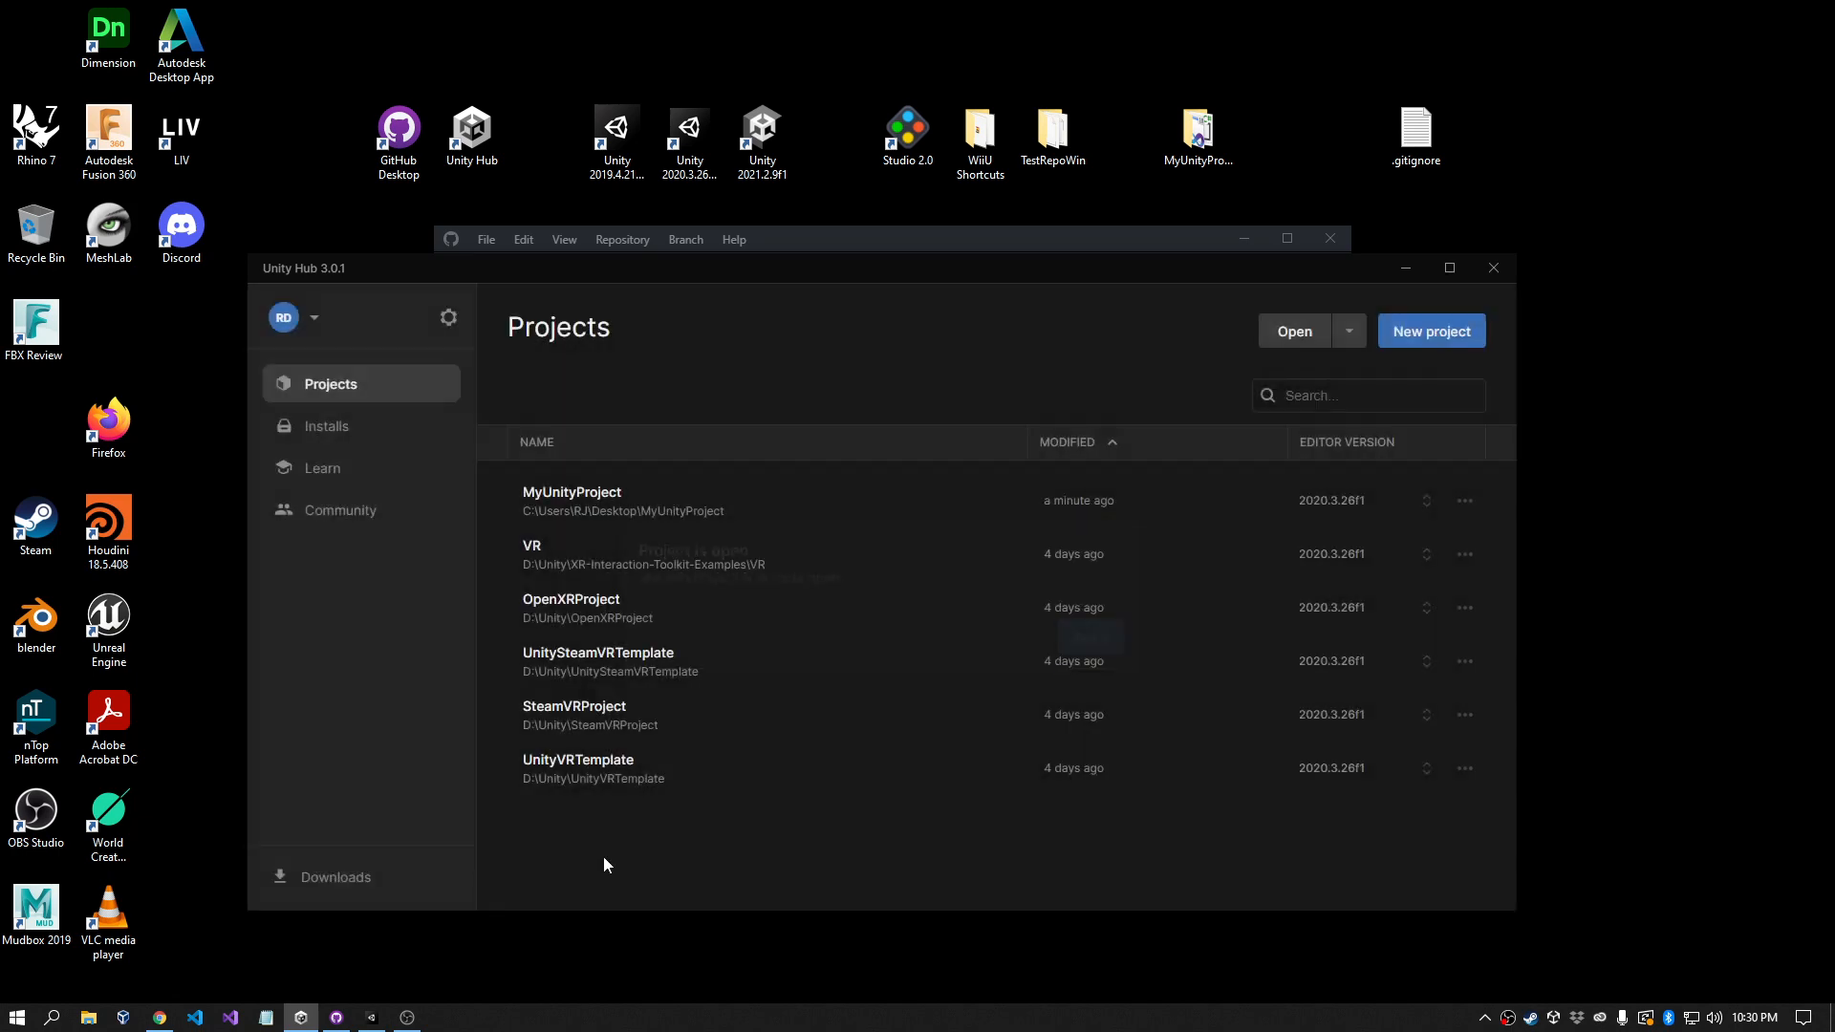
pyautogui.click(372, 1017)
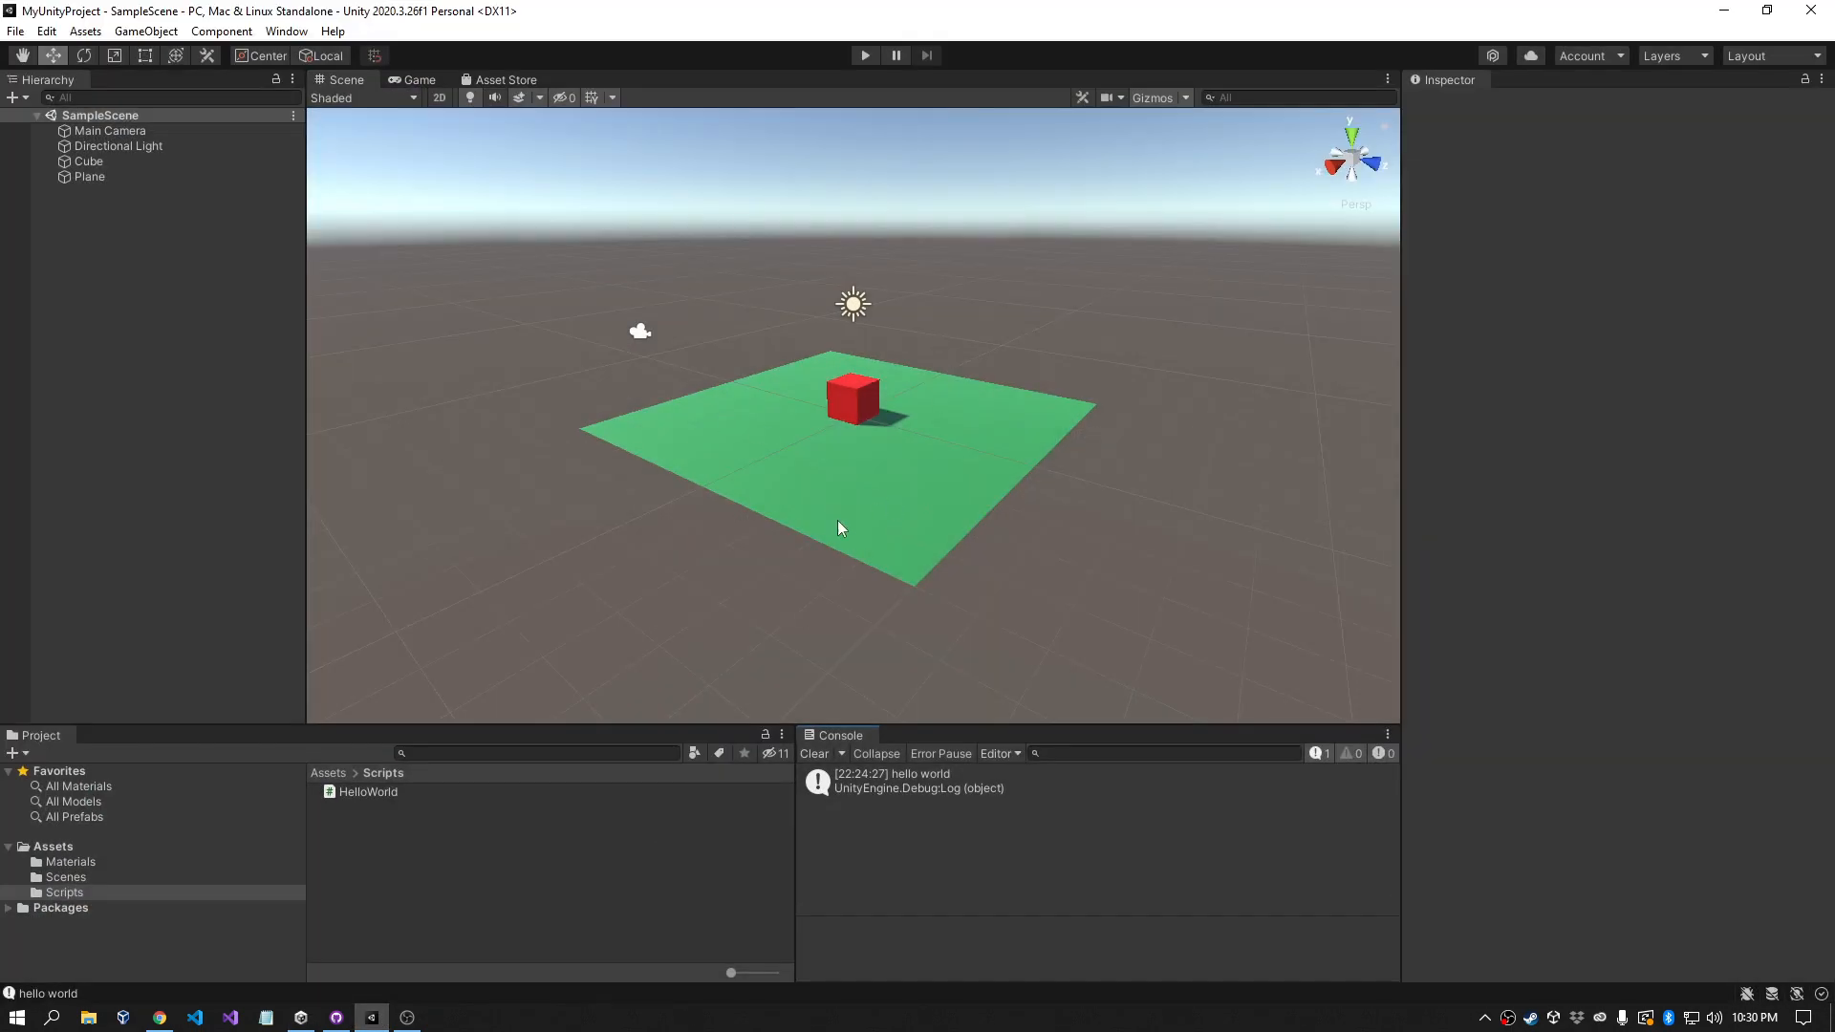
# Step: Inspect the Cube and Plane objects in SampleScene
pyautogui.moveTo(758, 504); pyautogui.dragTo(811, 487)
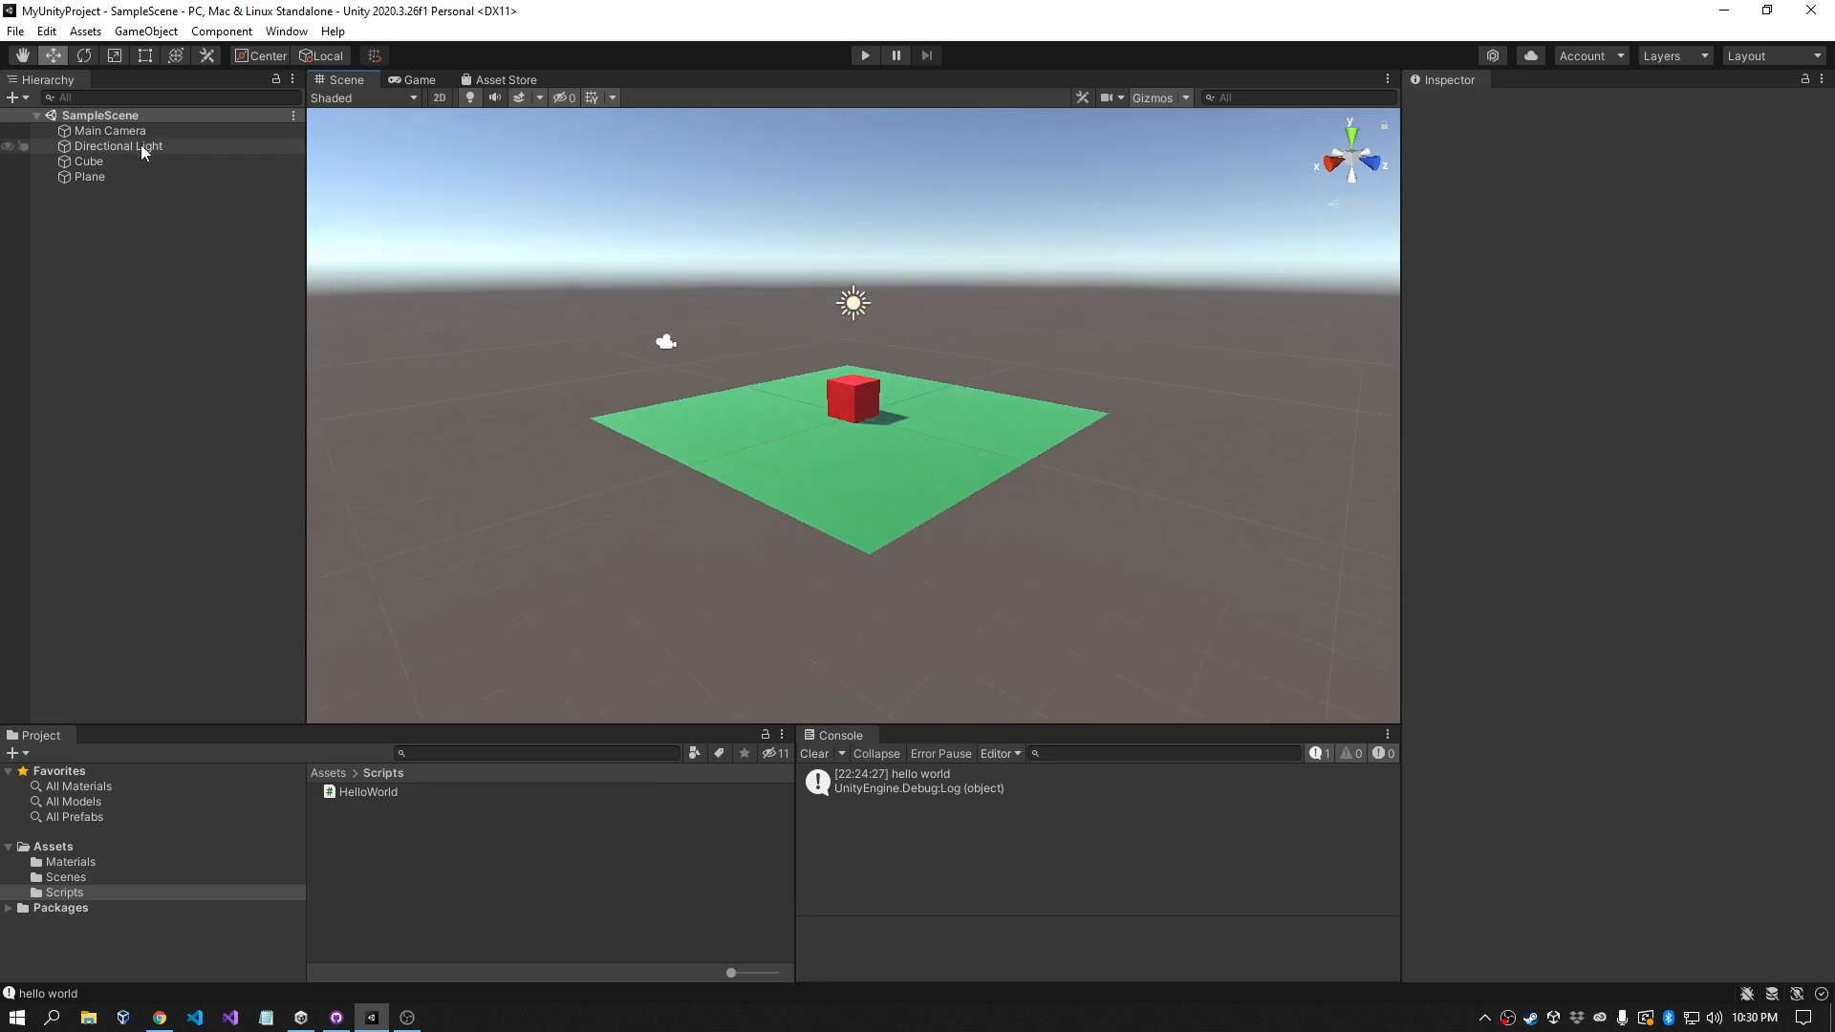
pyautogui.click(98, 165)
pyautogui.click(94, 177)
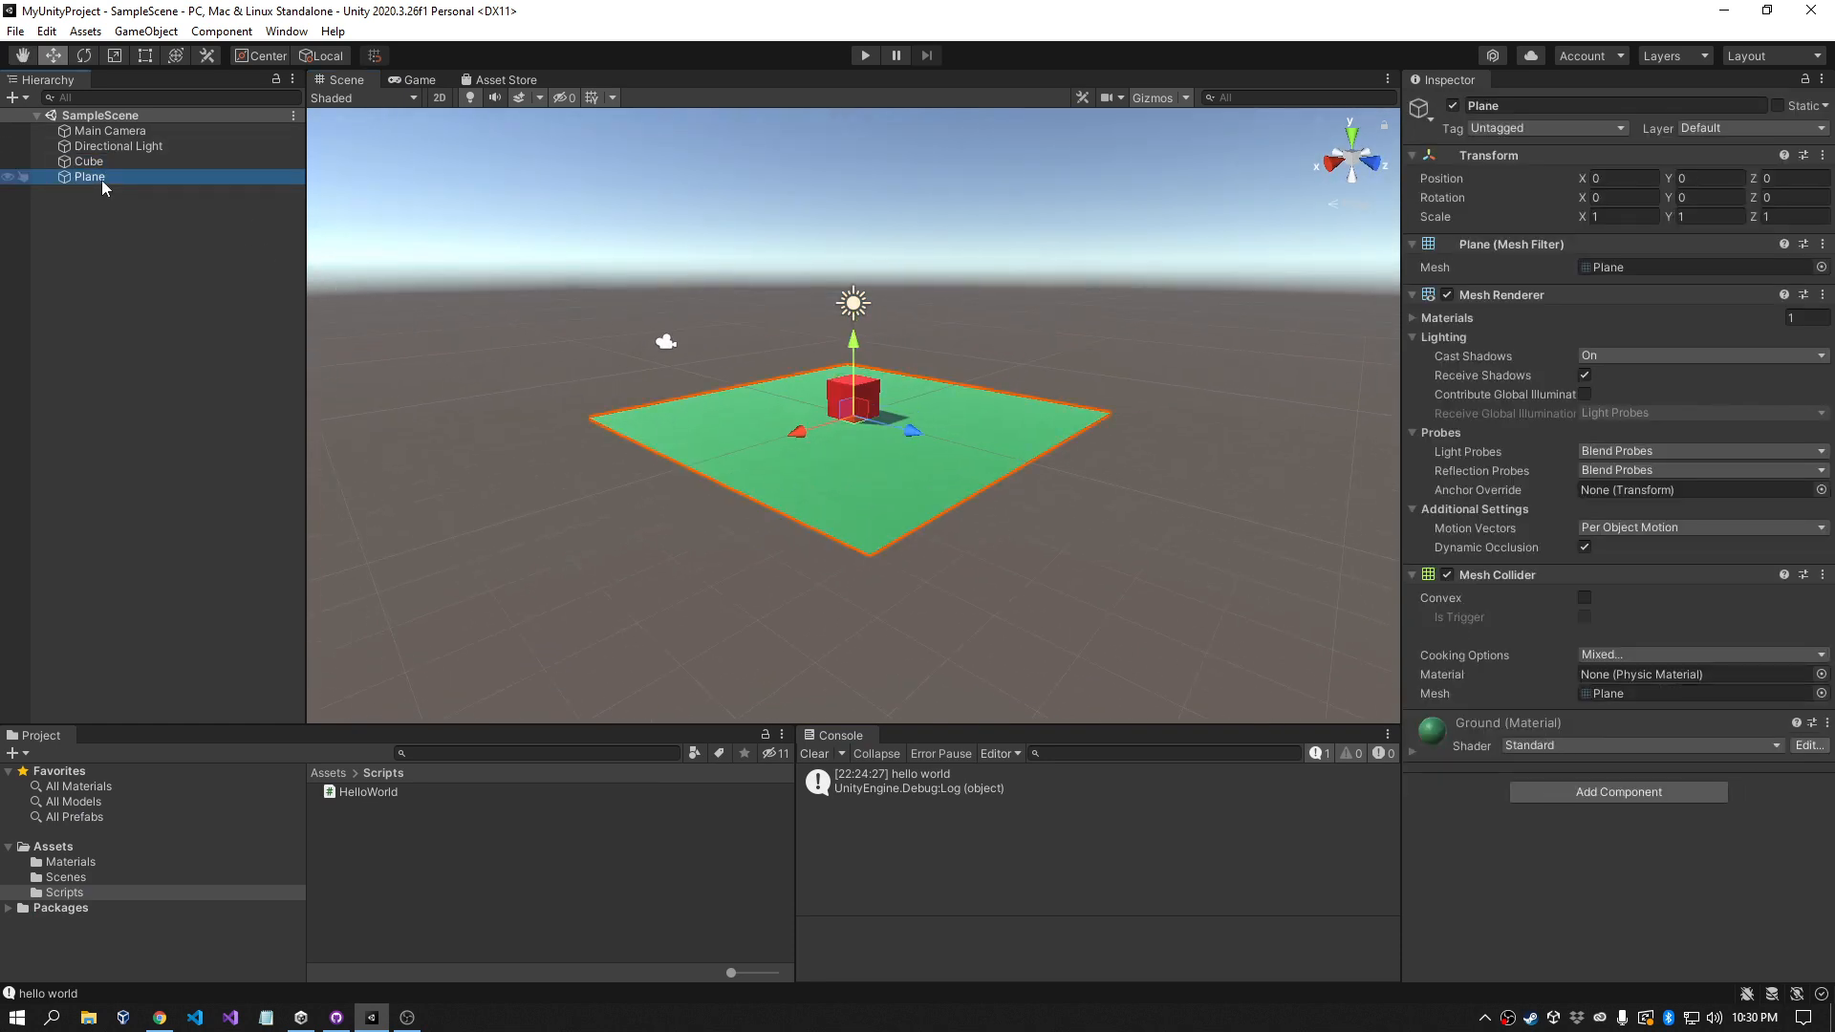
# Step: Run the scene in play mode, stop it, and show the details of the hello world console entry
pyautogui.click(871, 57)
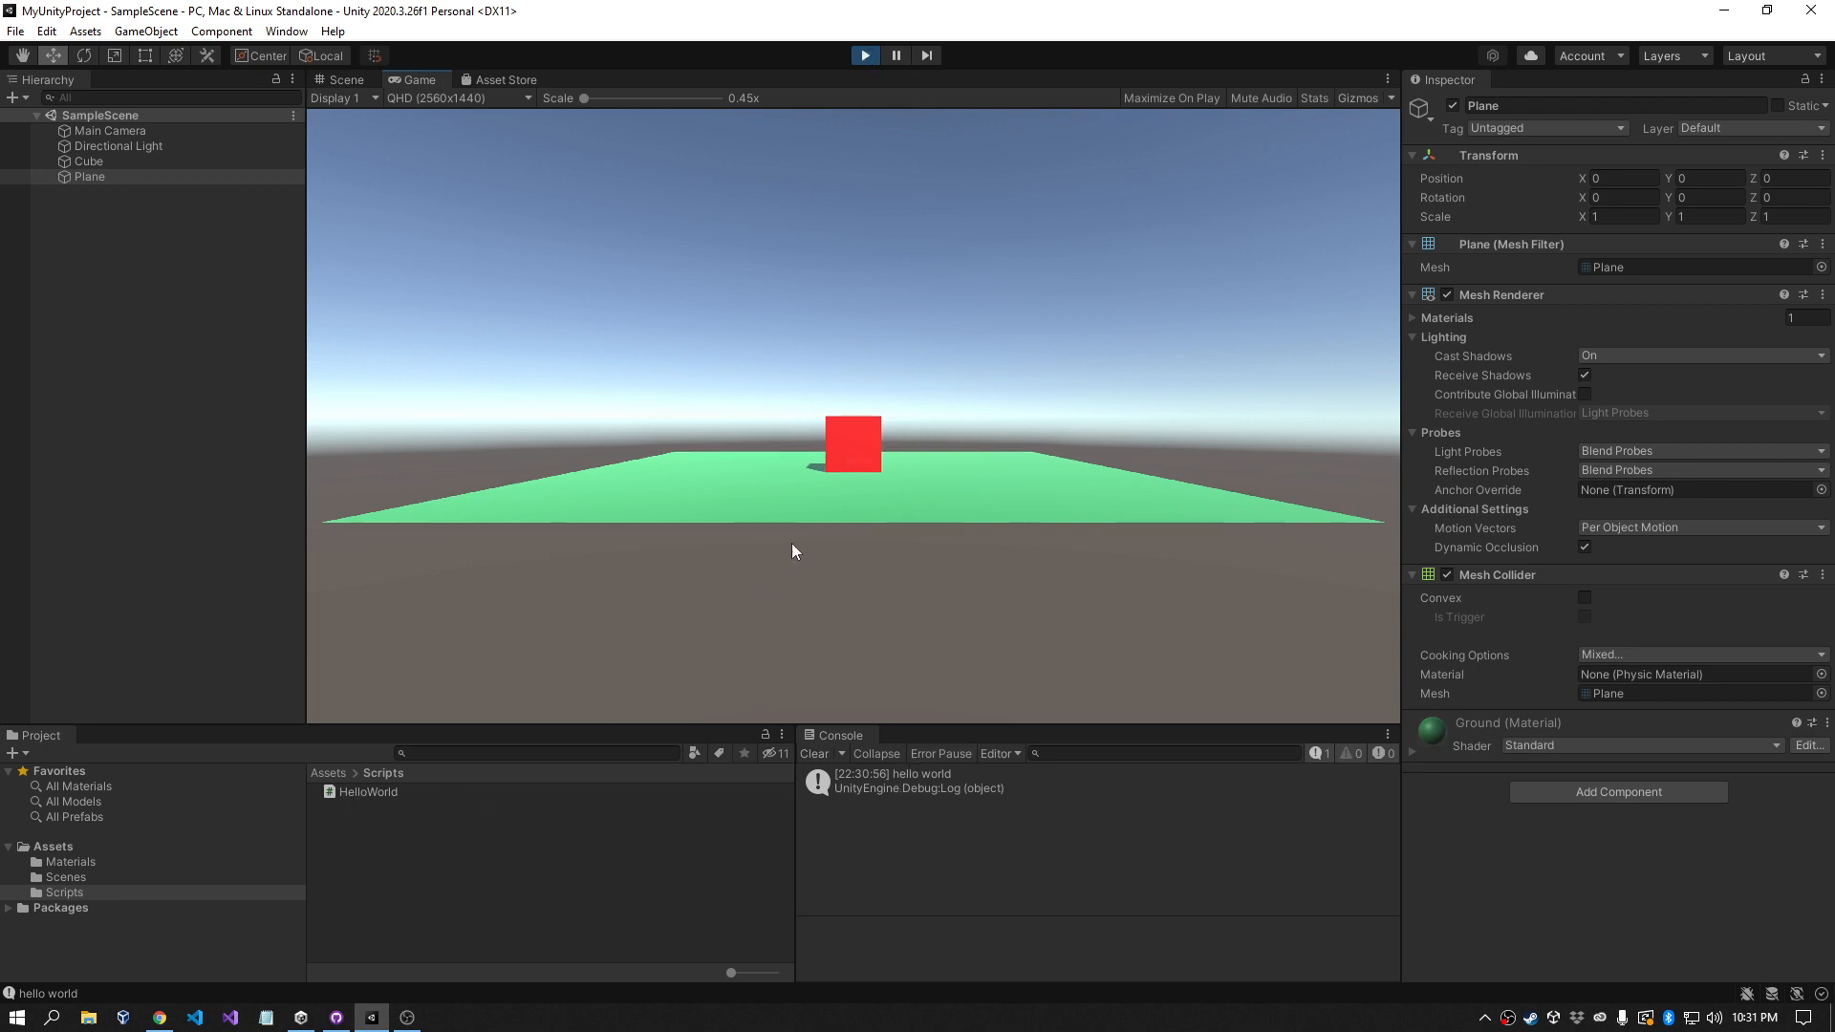
pyautogui.click(865, 55)
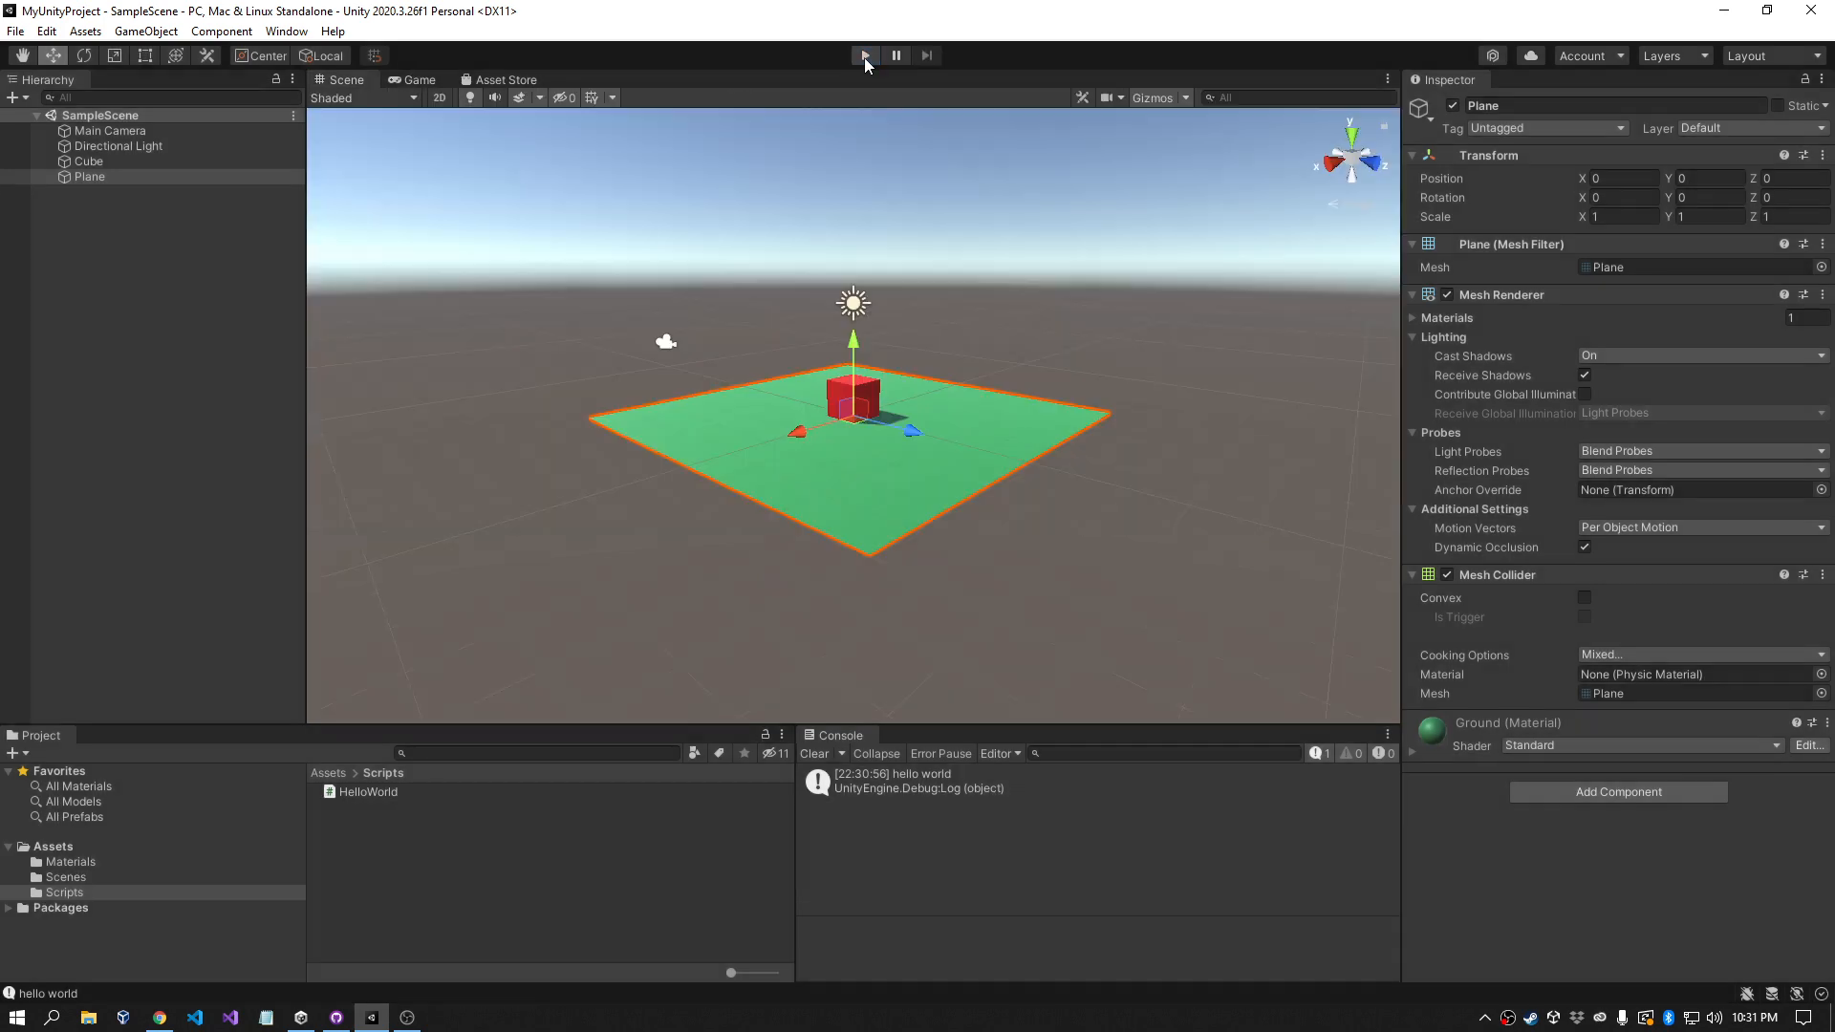
pyautogui.click(901, 796)
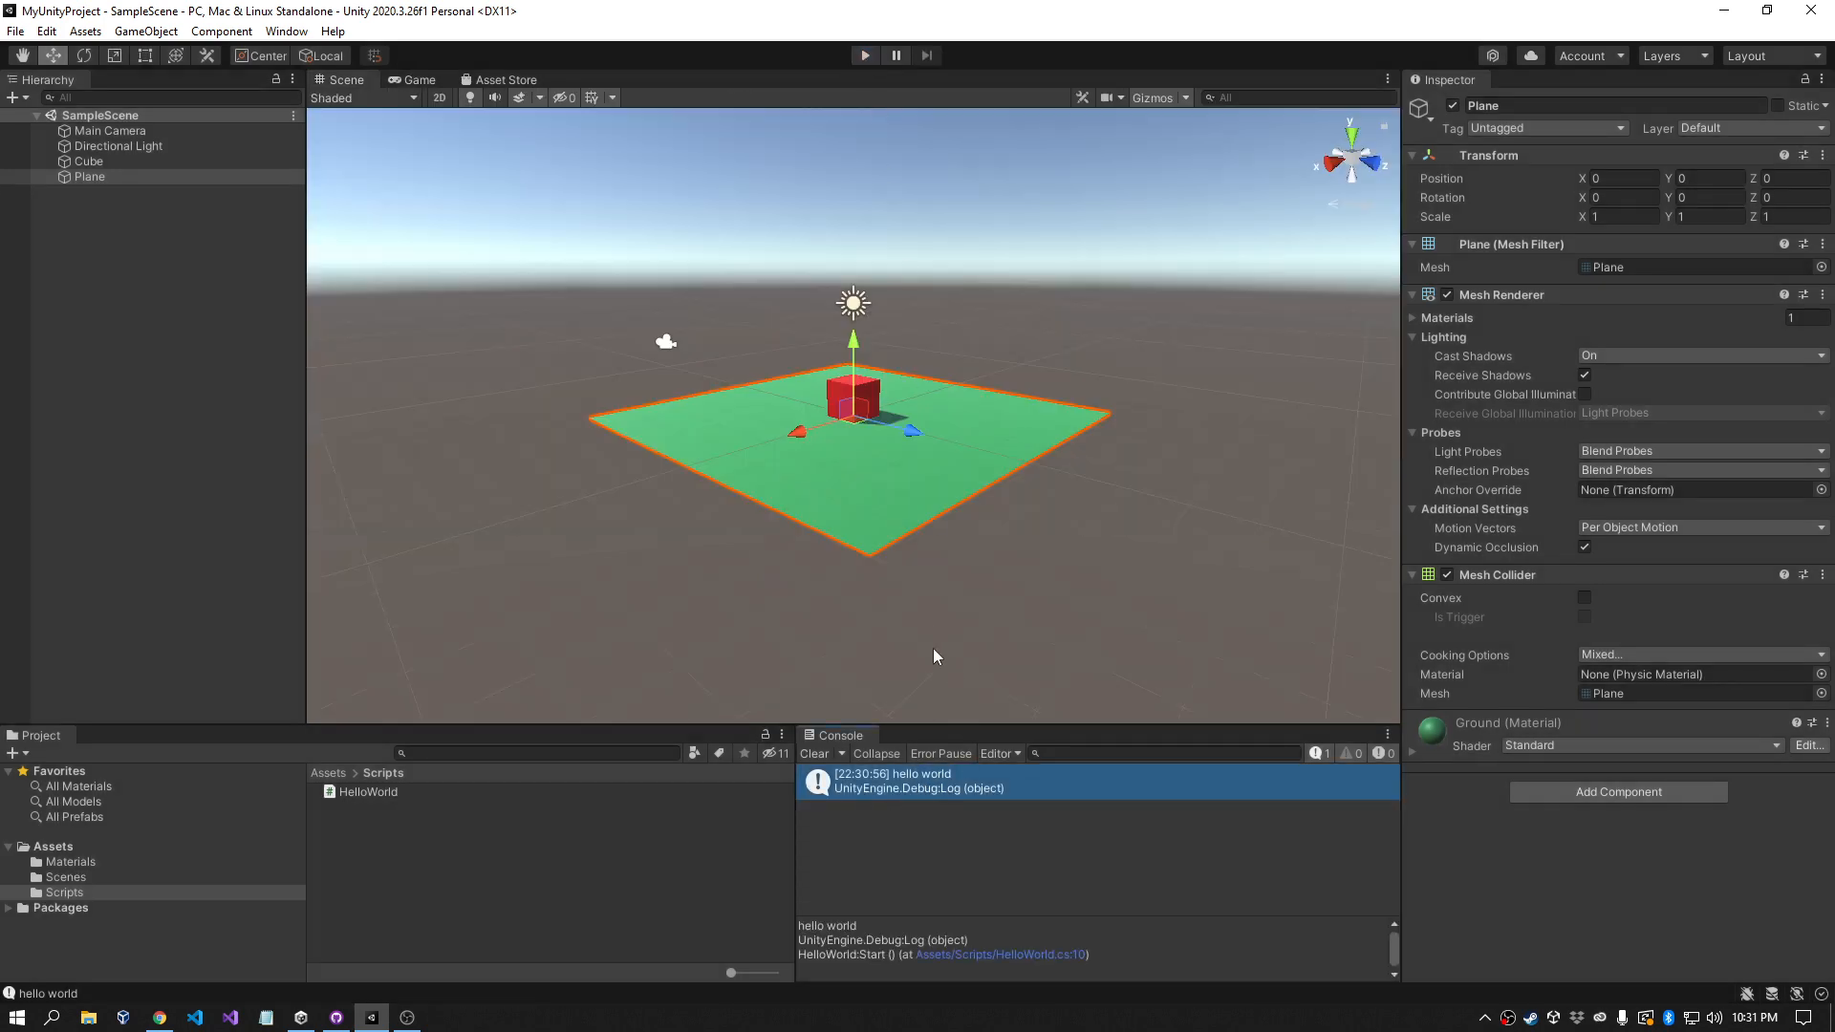
# Step: Open the HelloWorld script in Visual Studio Code, review the Debug.Log line in Start, and close the code editor
pyautogui.click(775, 625)
pyautogui.doubleClick(344, 791)
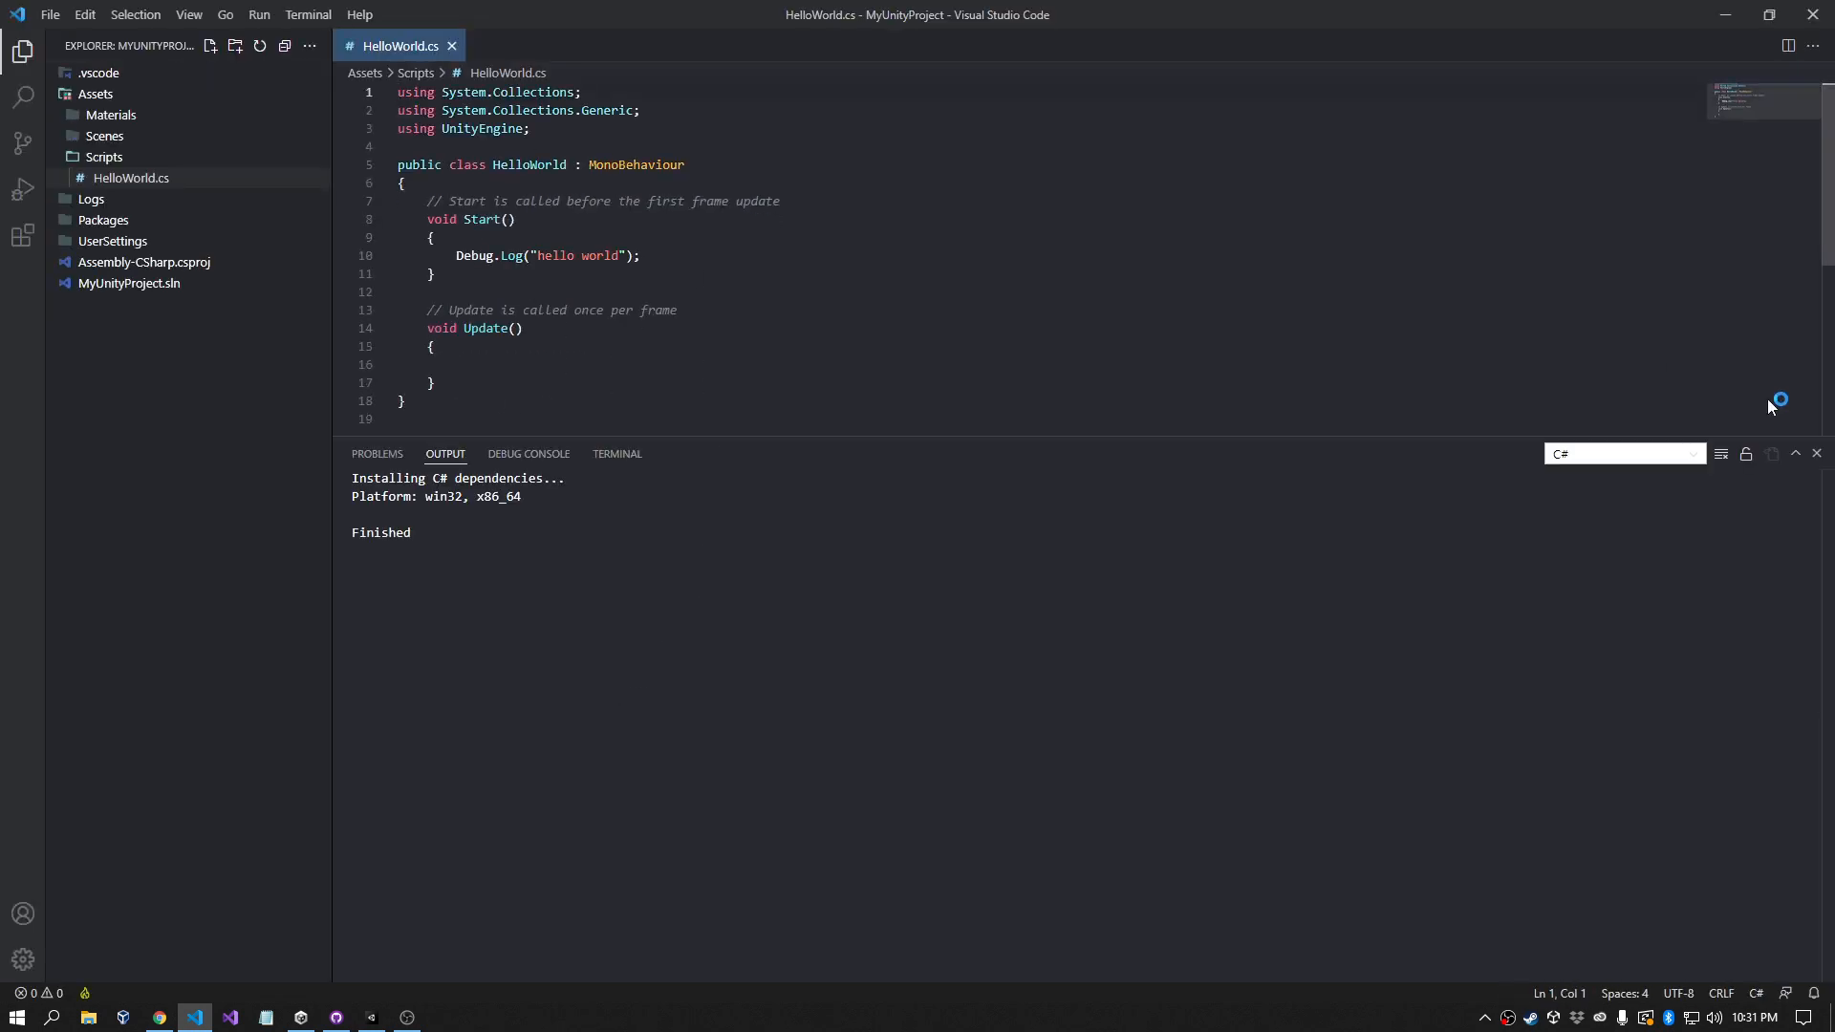
pyautogui.click(1816, 453)
pyautogui.moveTo(441, 255); pyautogui.dragTo(604, 266)
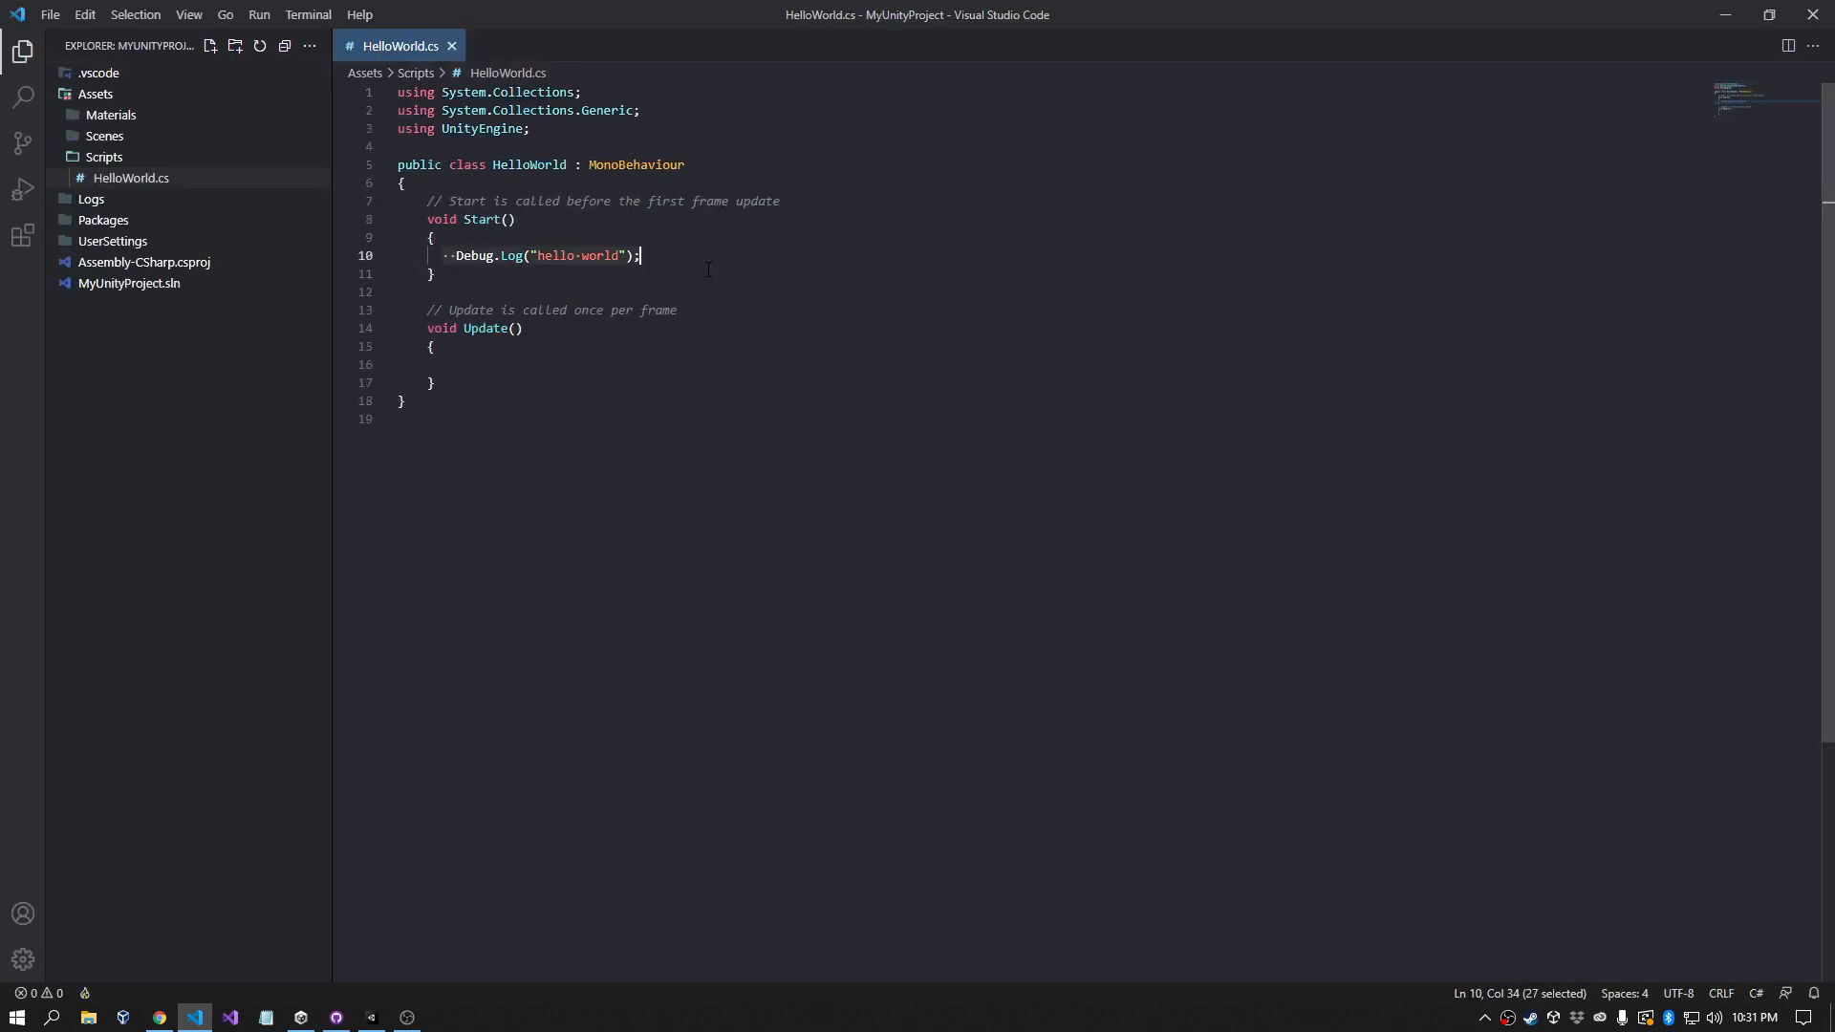
pyautogui.click(791, 283)
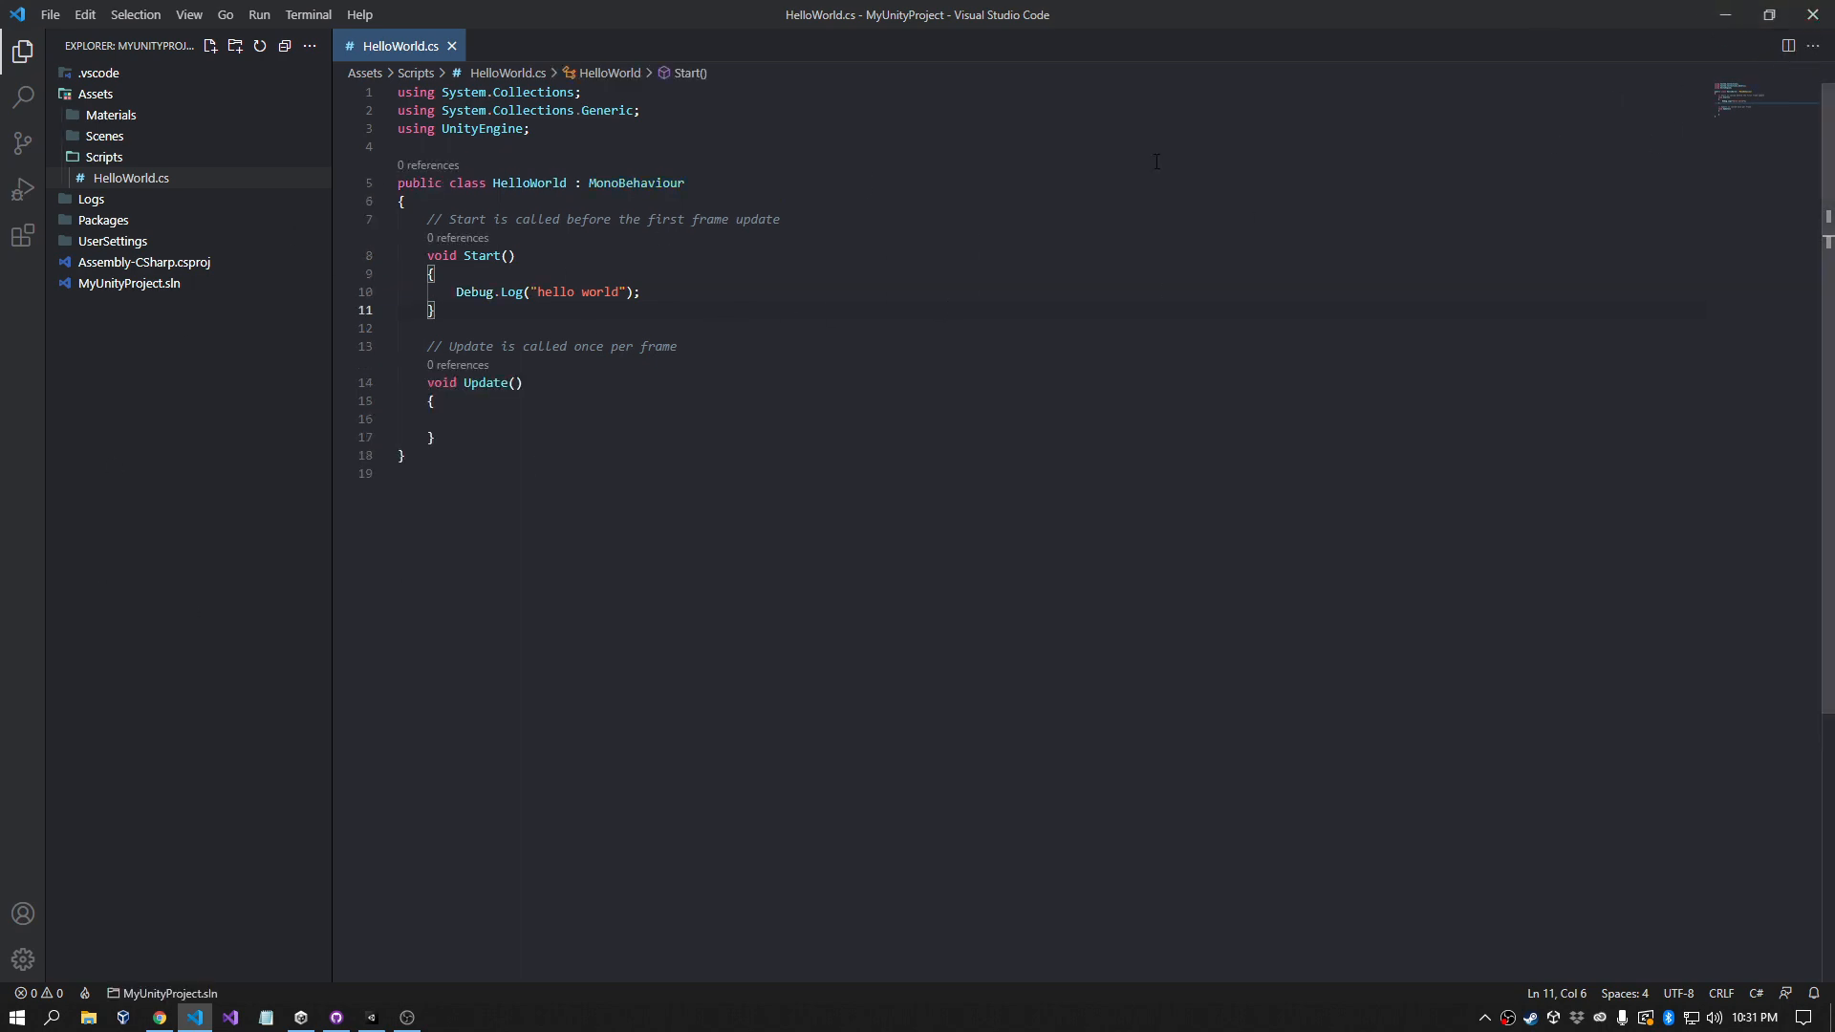
pyautogui.click(1812, 14)
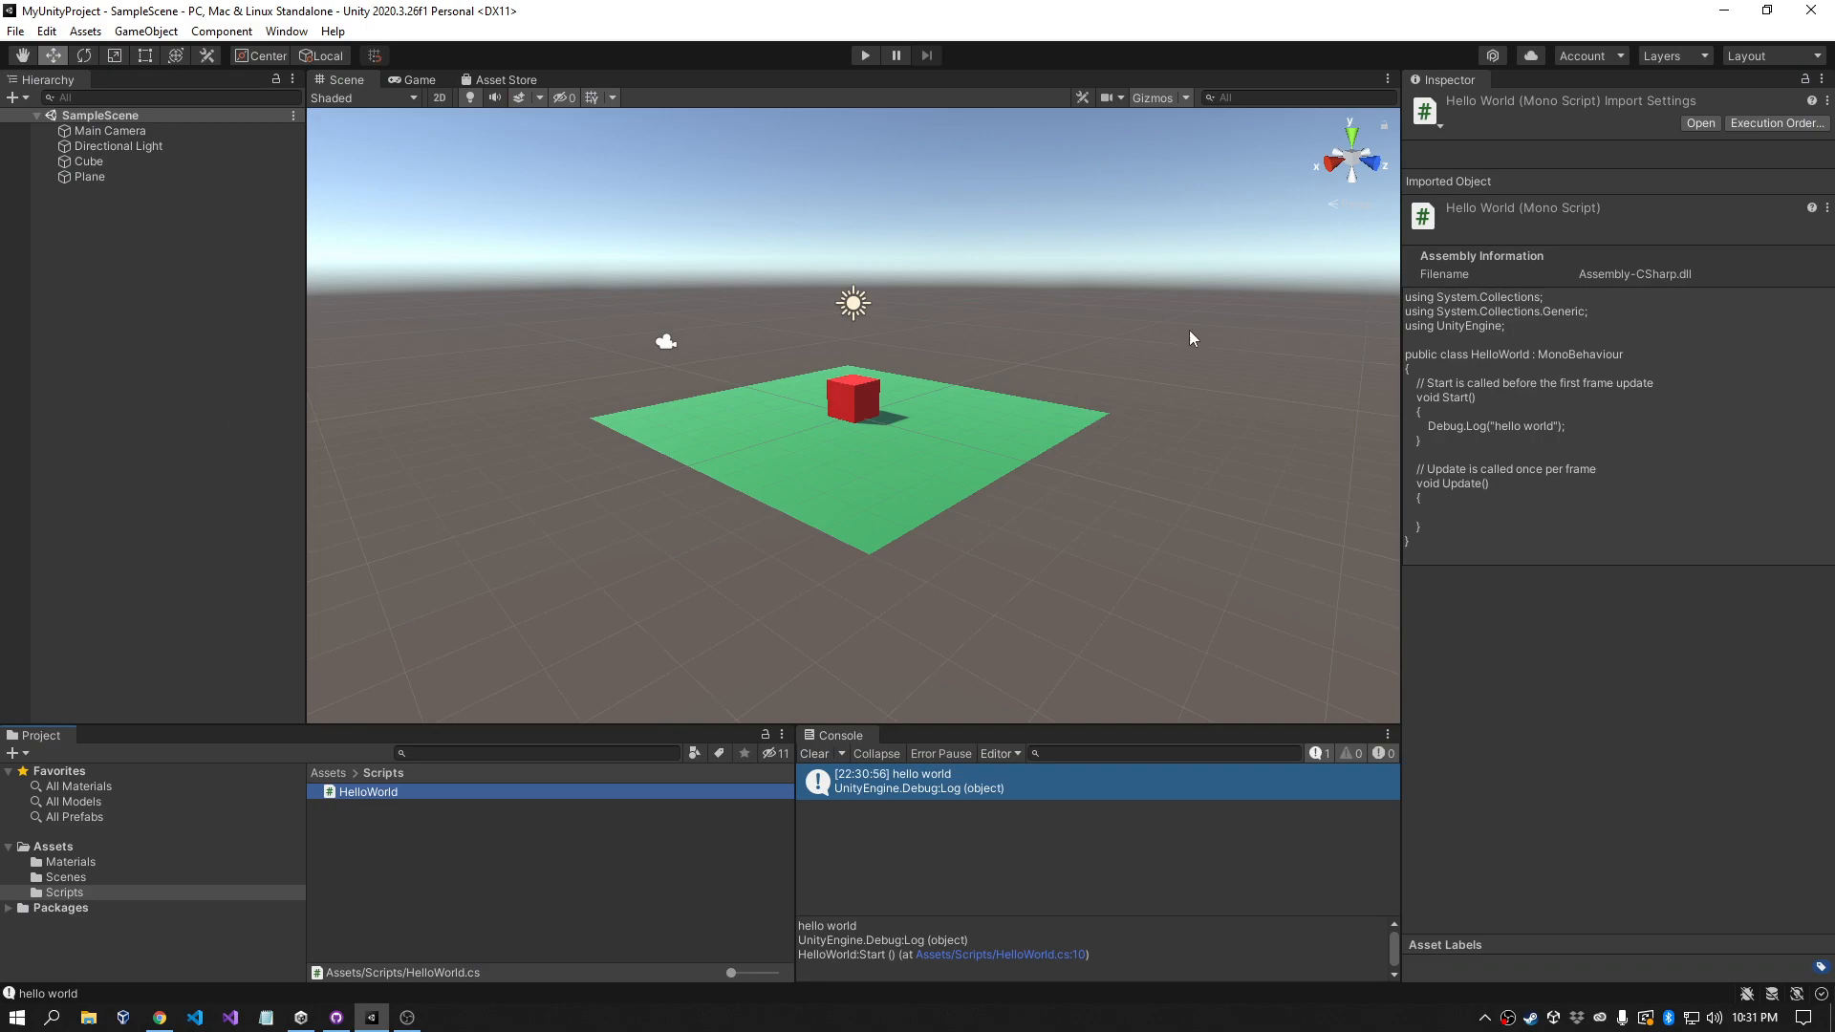
# Step: Close the Unity editor for MyUnityProject
pyautogui.click(1723, 11)
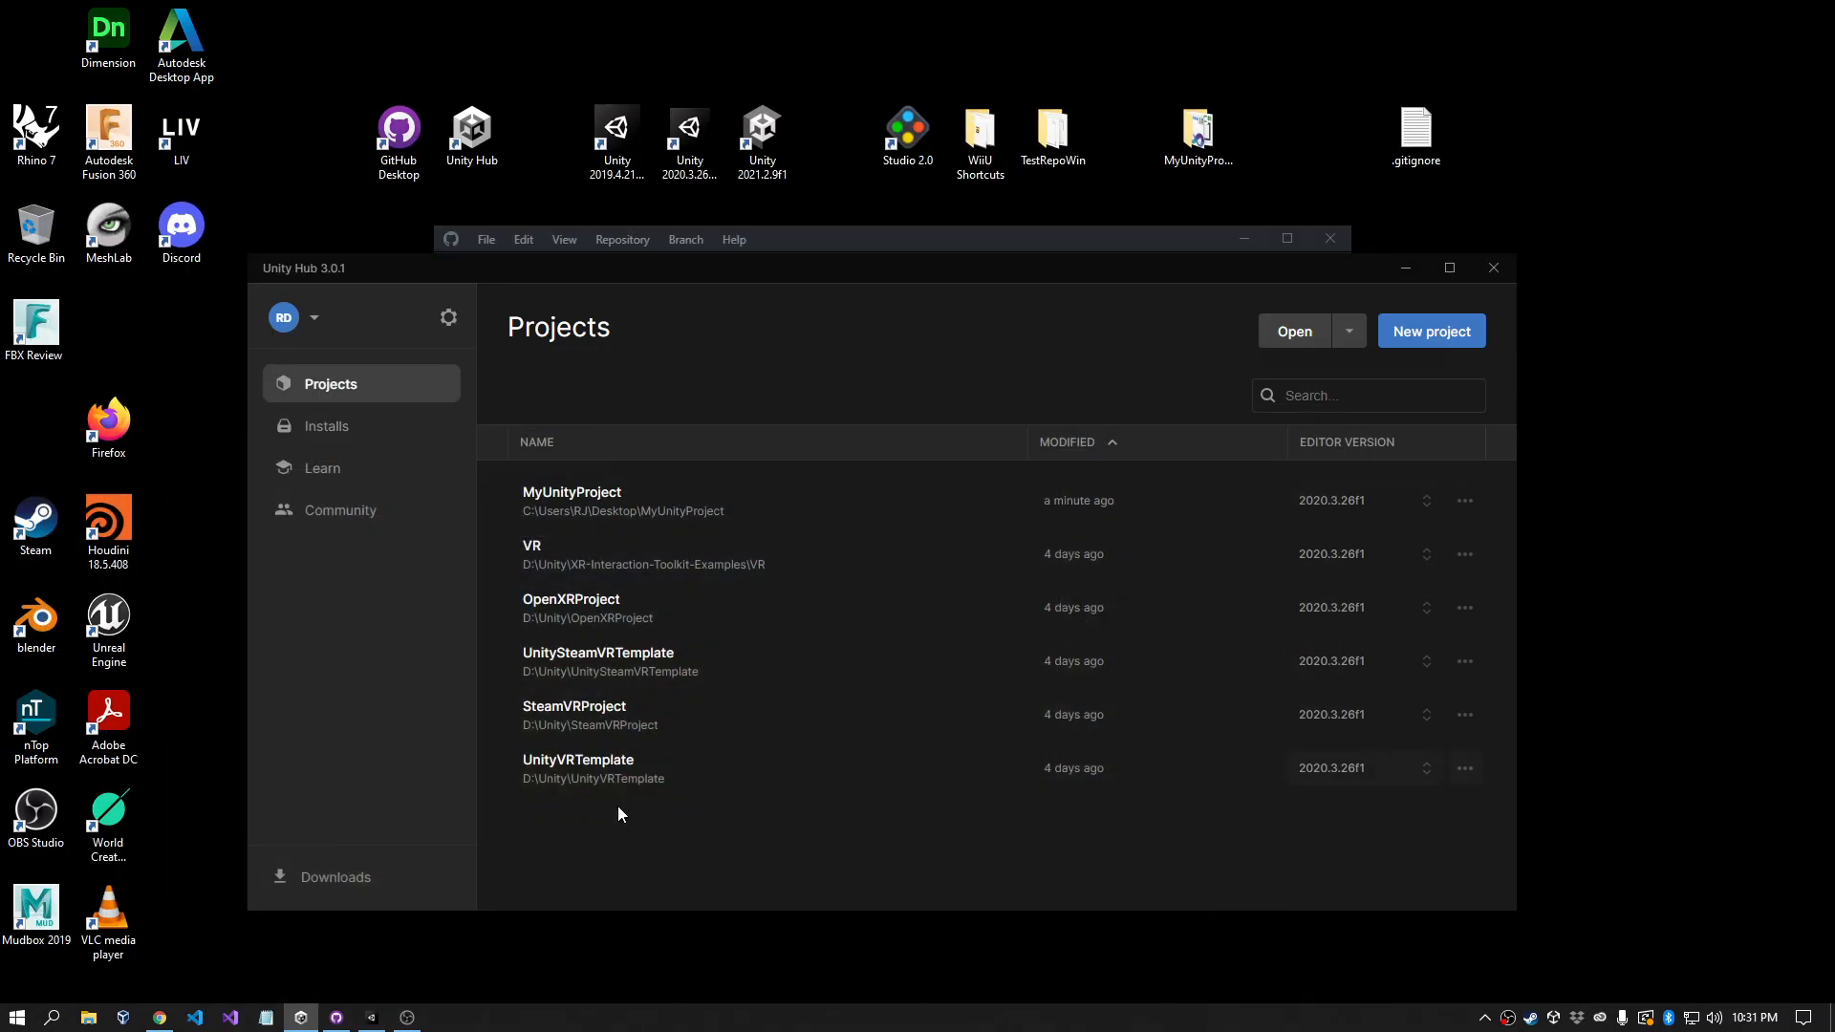
pyautogui.click(372, 1017)
pyautogui.click(1809, 10)
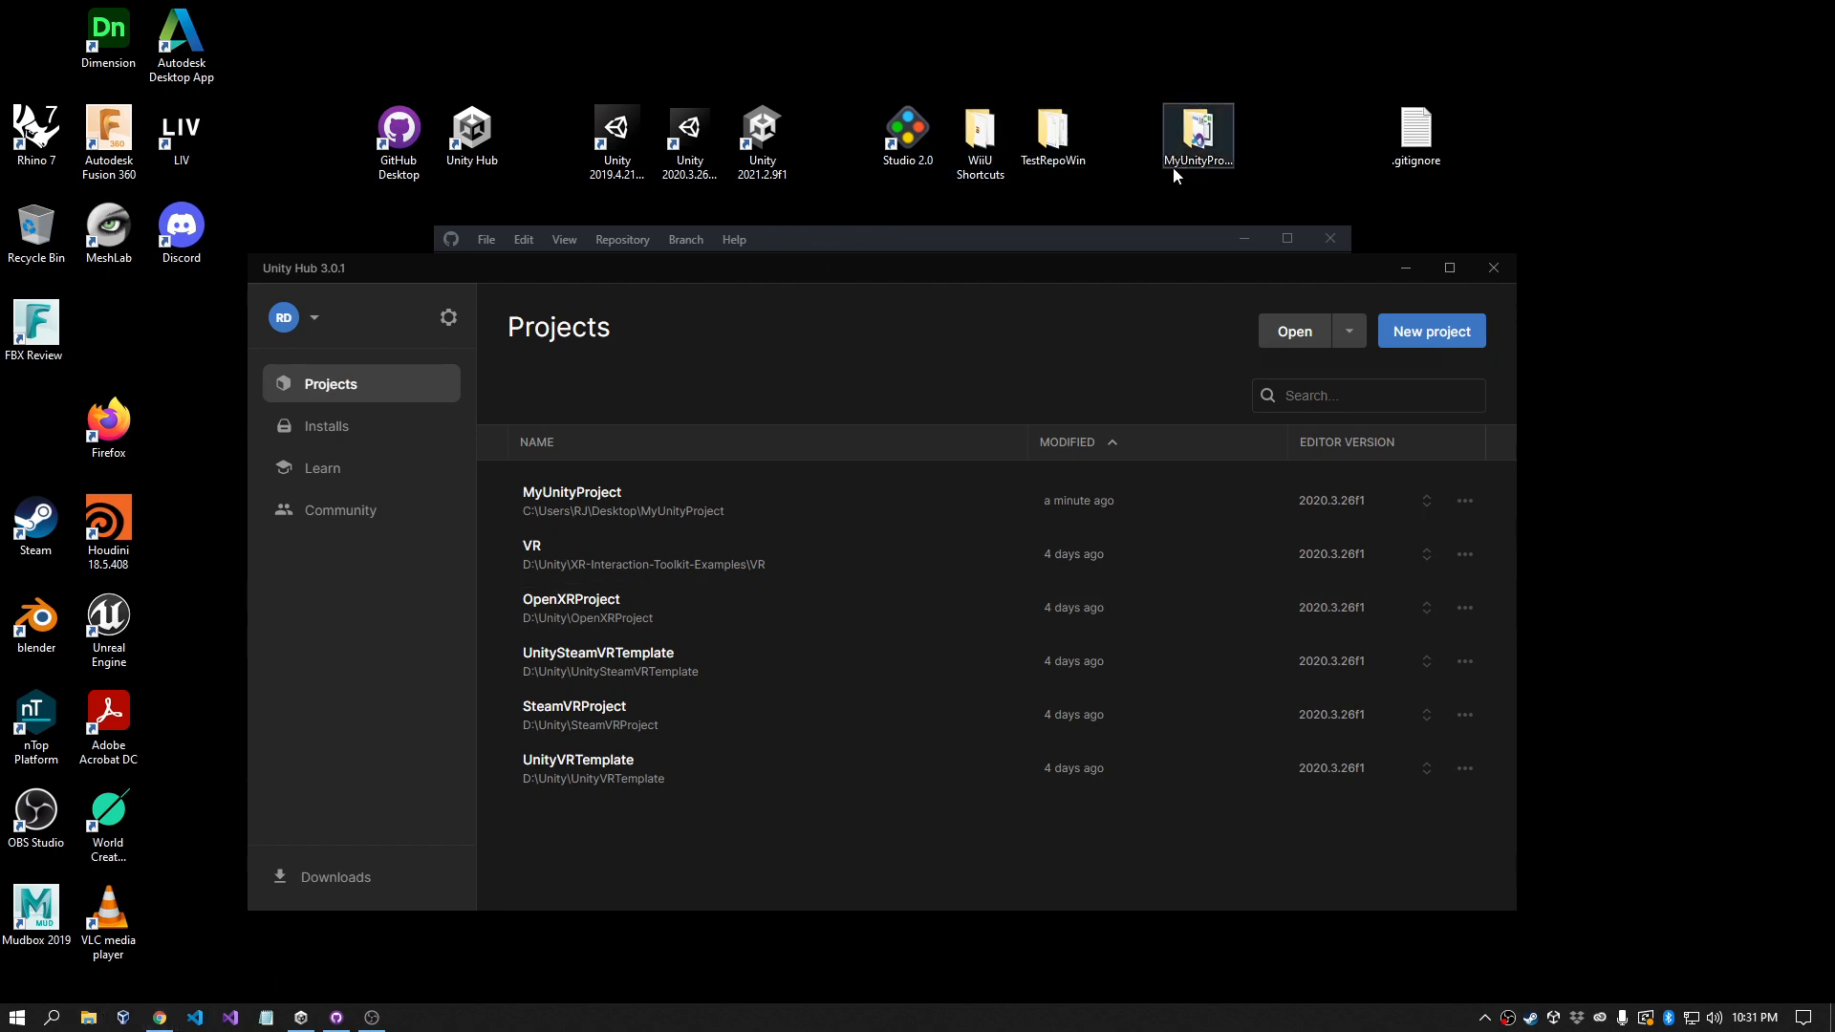
# Step: Open the MyUnityProject folder from the desktop and select its Assets folder to review the project structure
pyautogui.doubleClick(1198, 134)
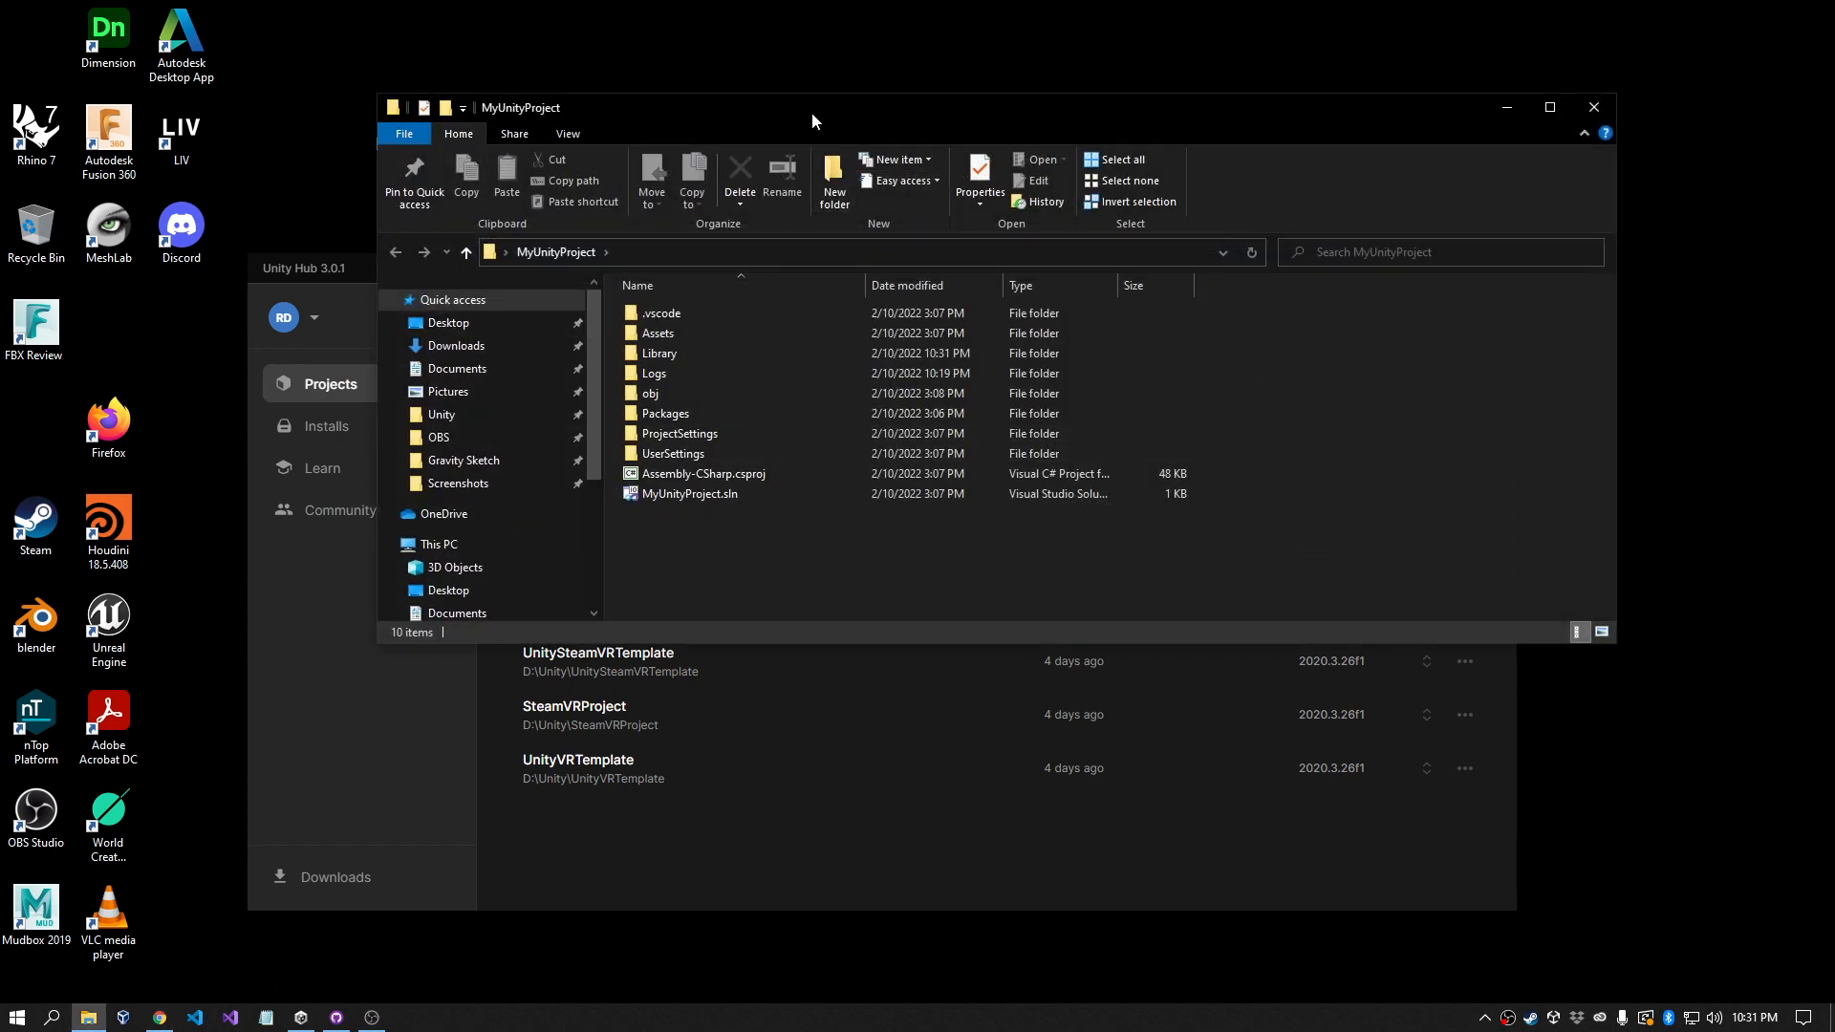
pyautogui.moveTo(811, 120); pyautogui.dragTo(749, 163)
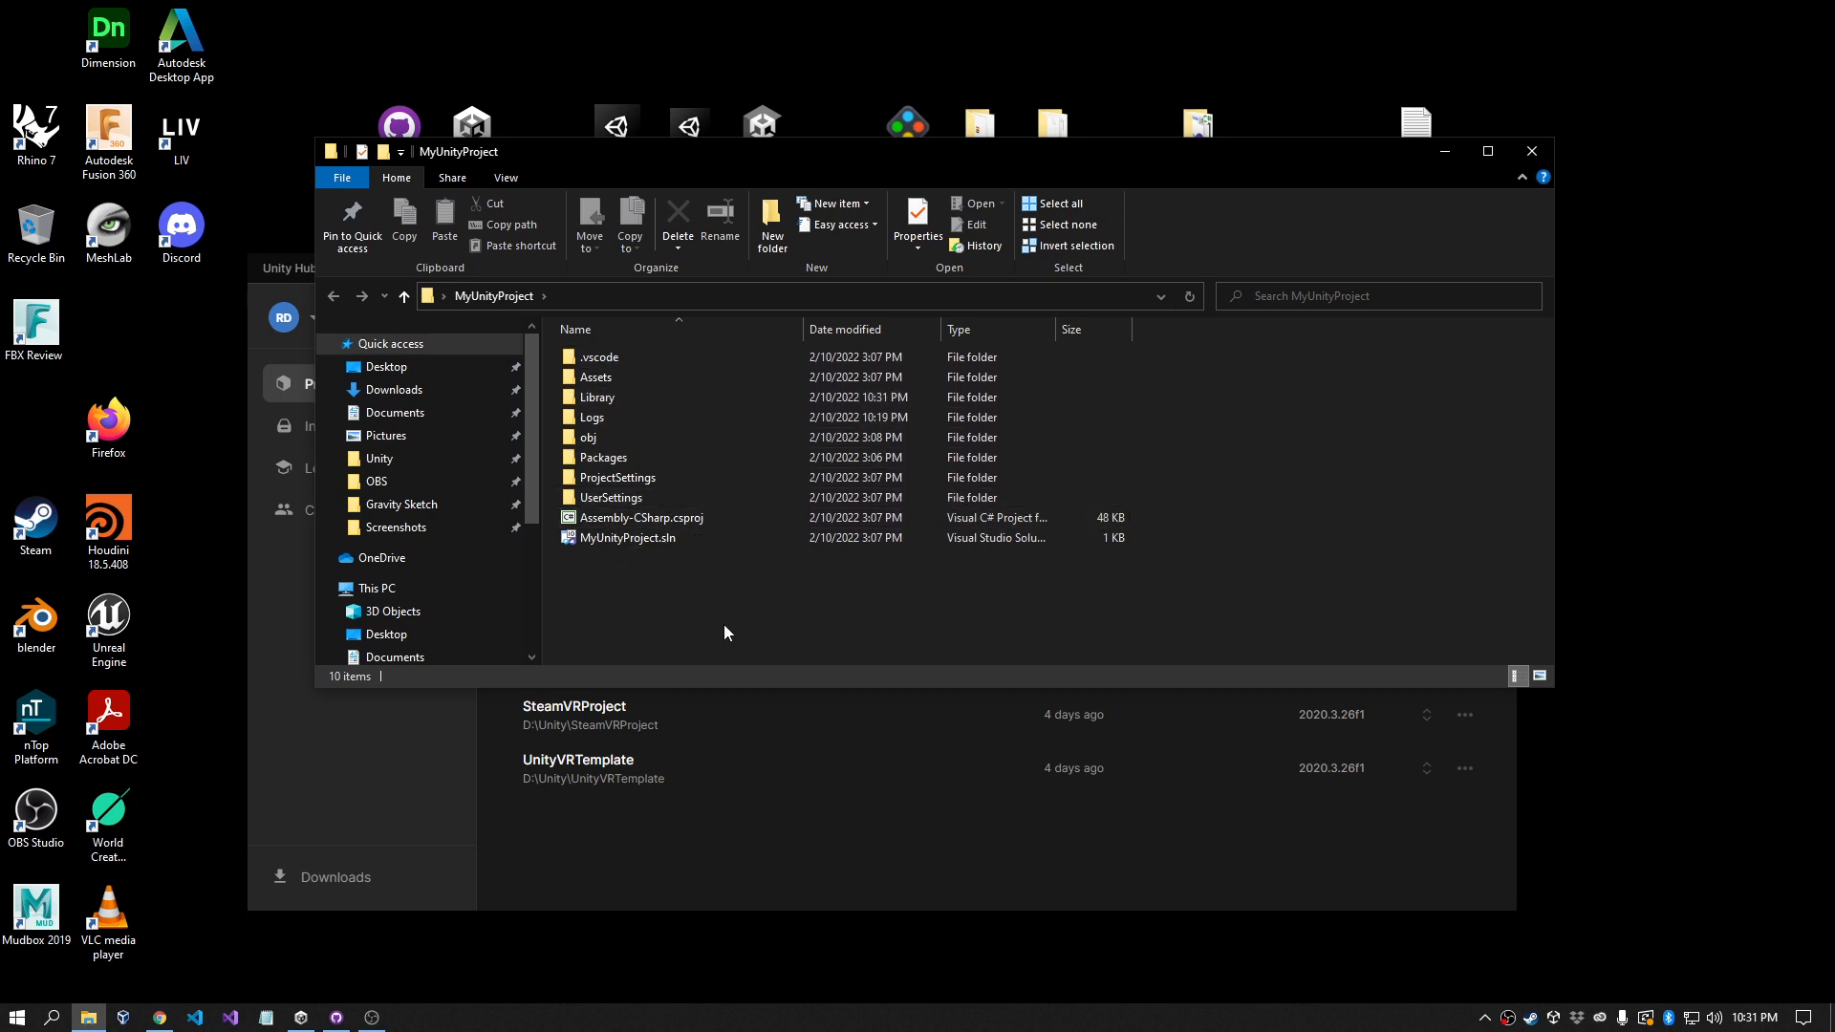
pyautogui.click(597, 380)
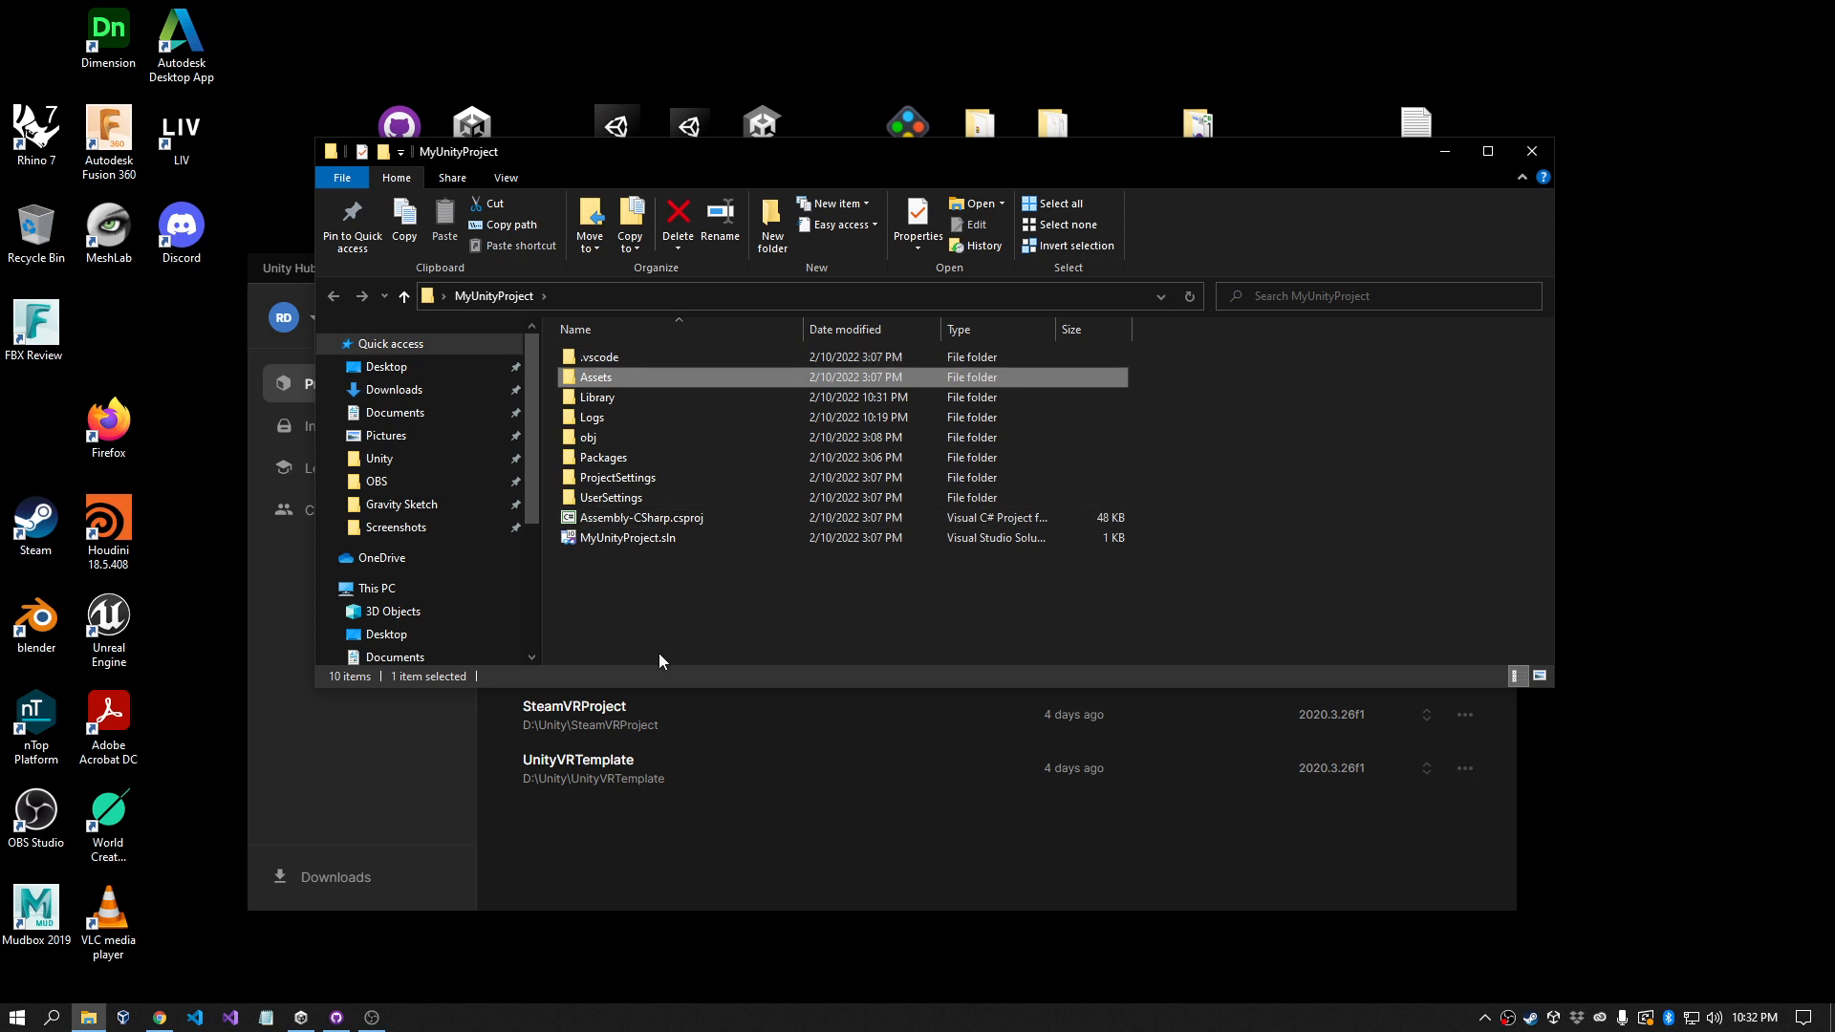
pyautogui.click(336, 1017)
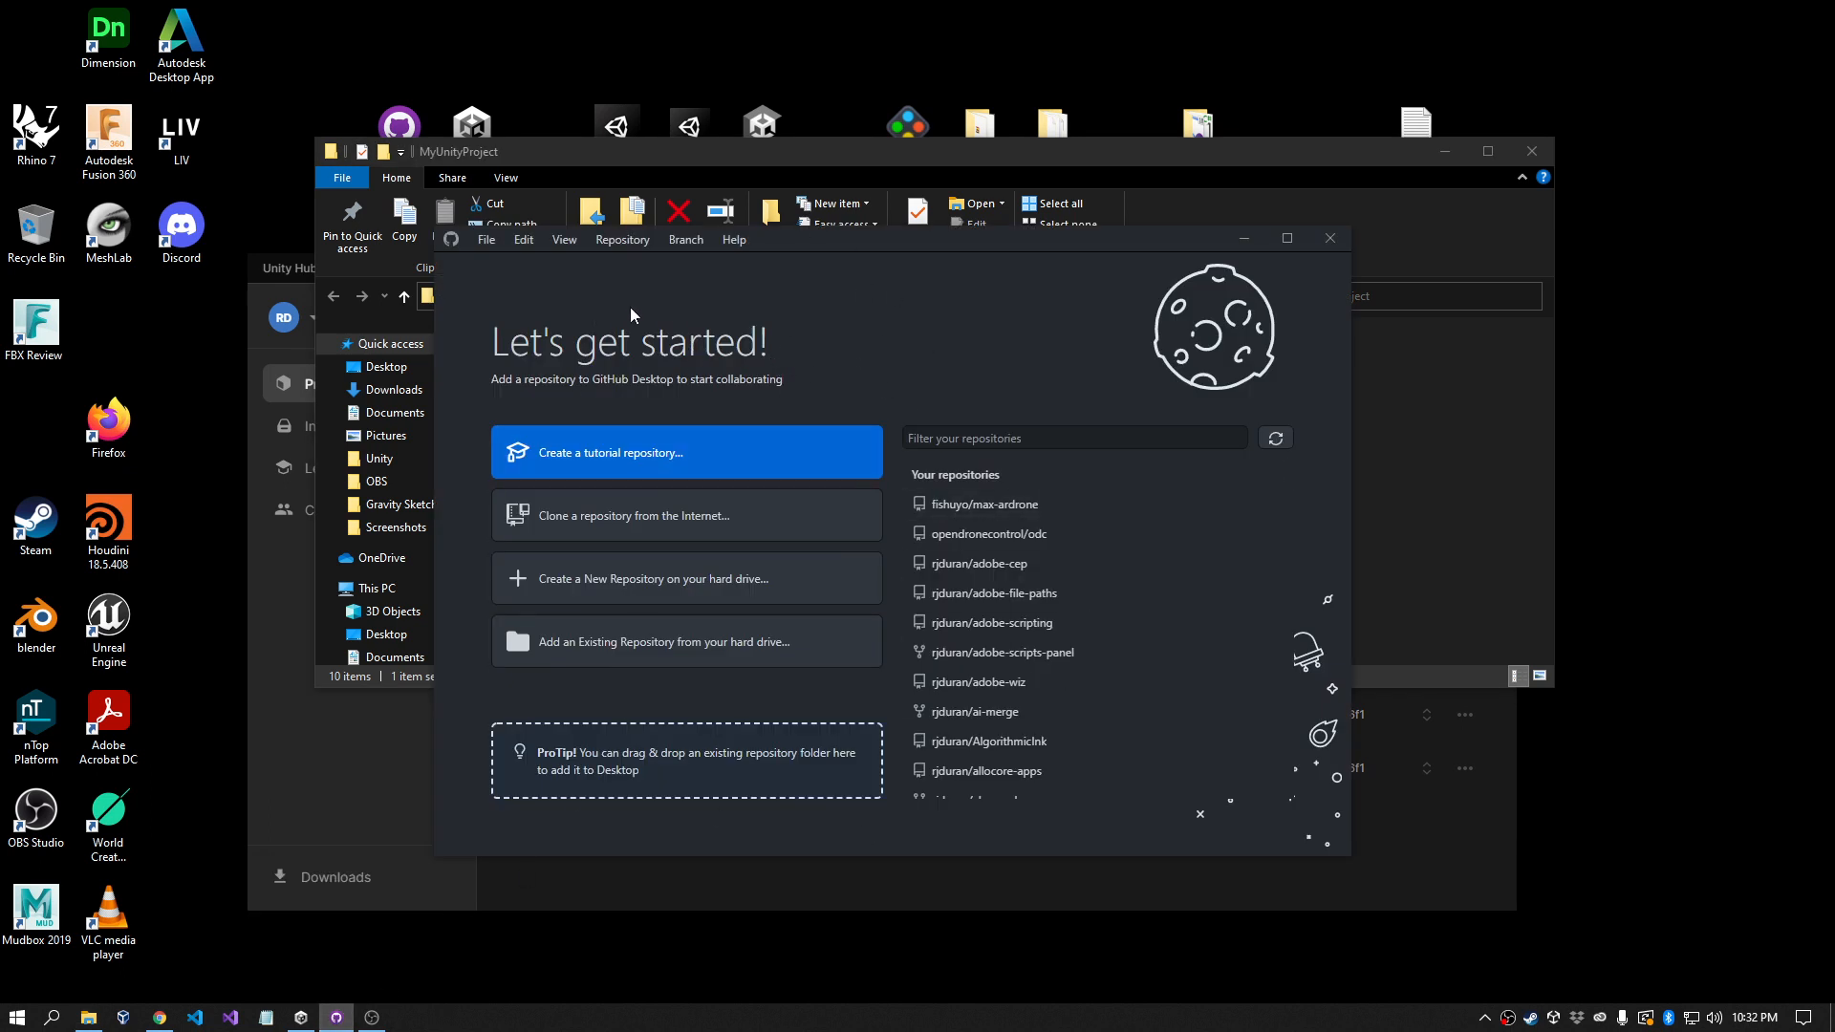
pyautogui.click(1055, 152)
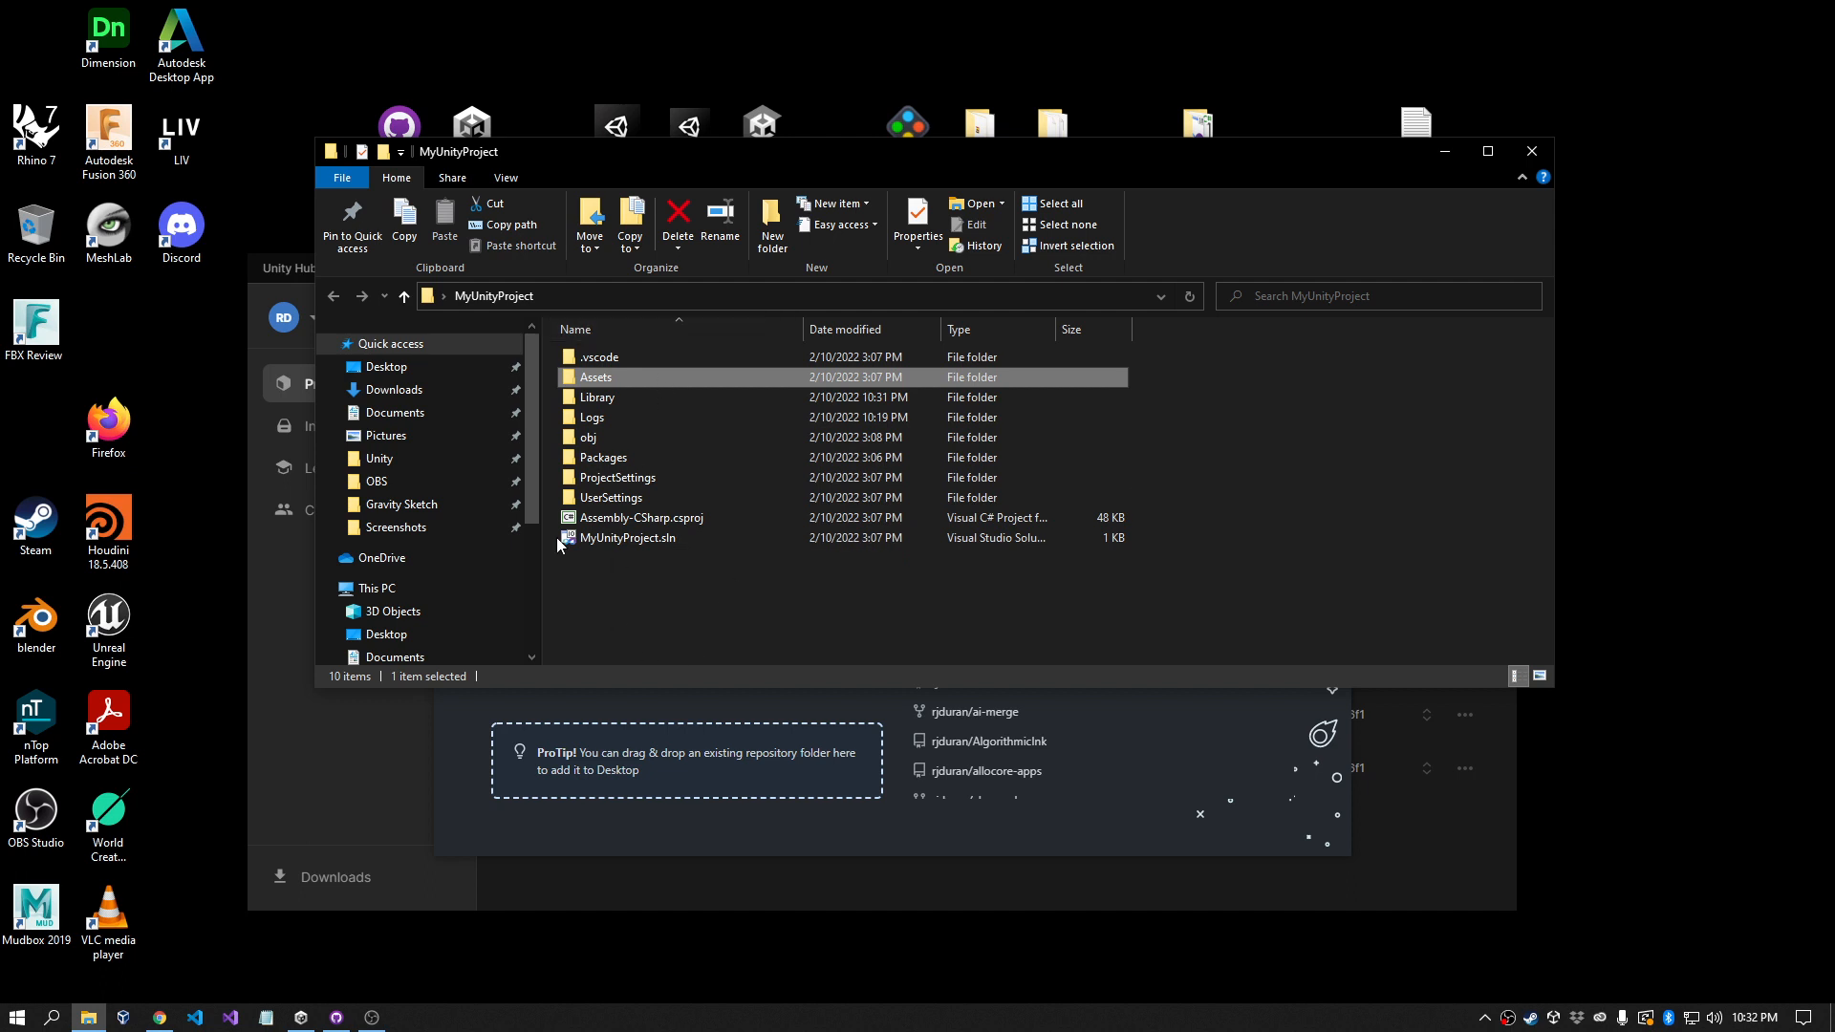
pyautogui.click(457, 713)
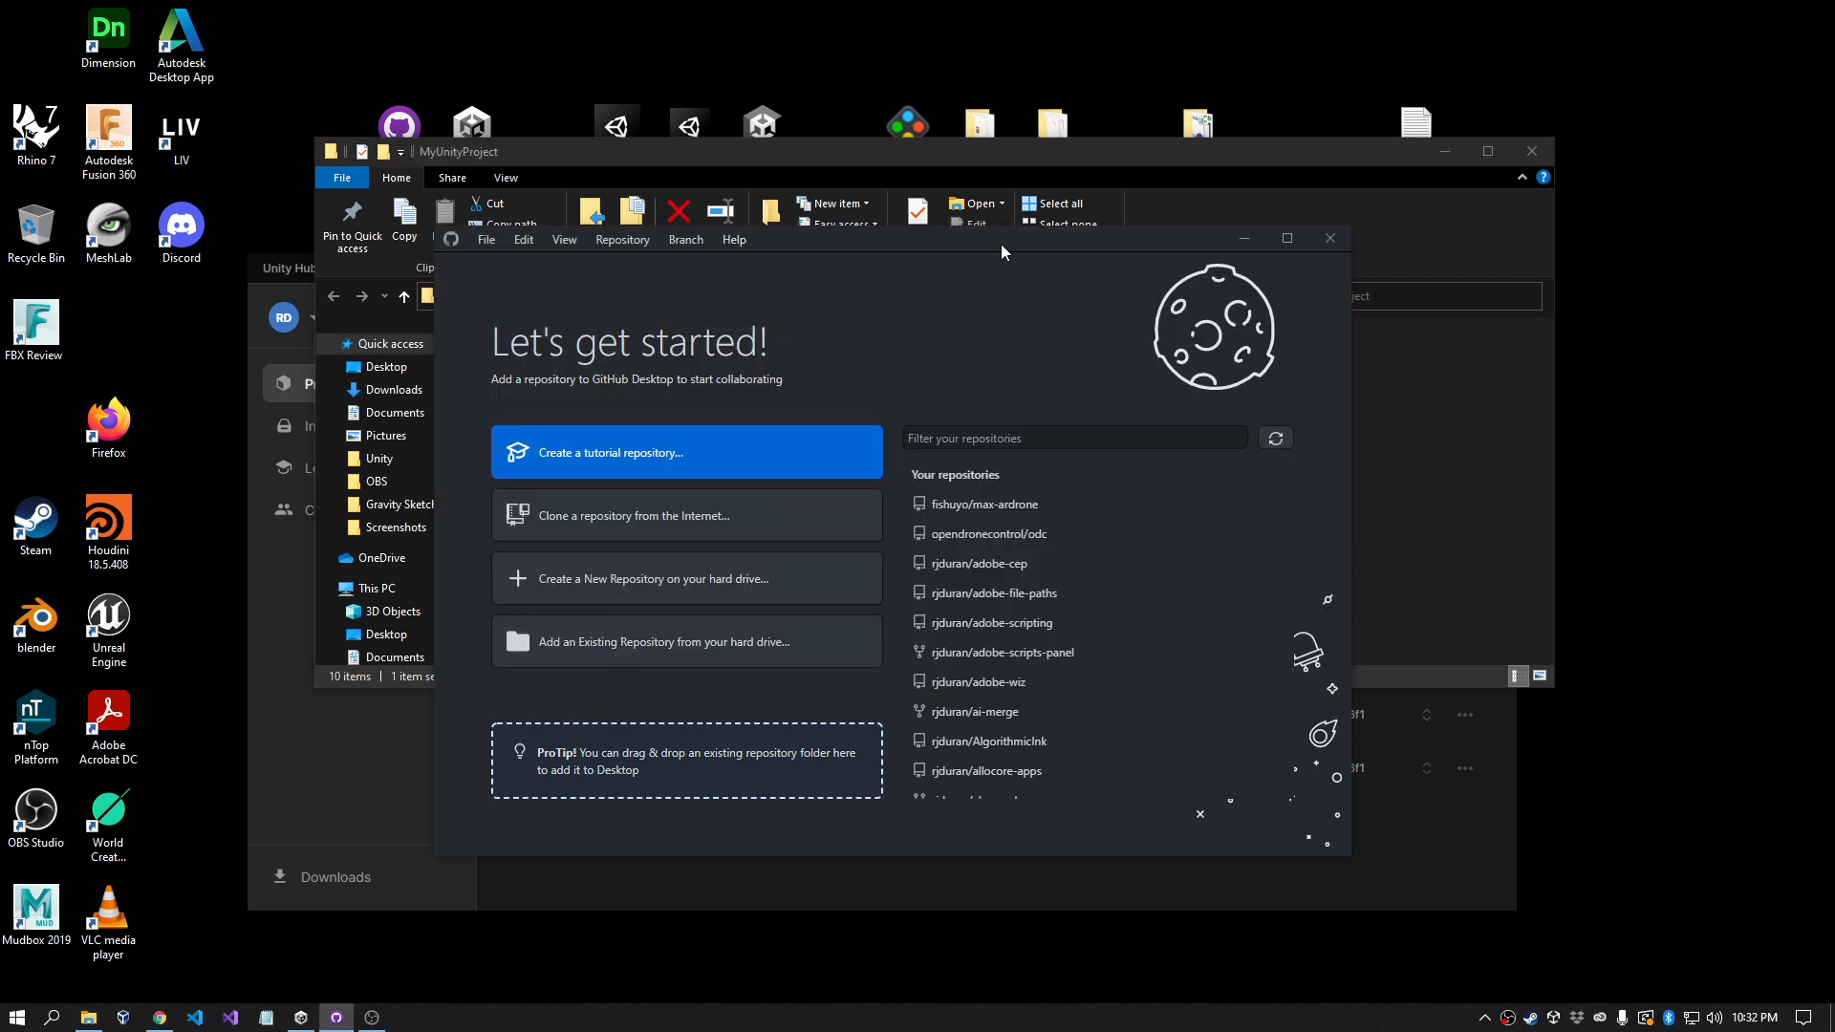
pyautogui.click(980, 158)
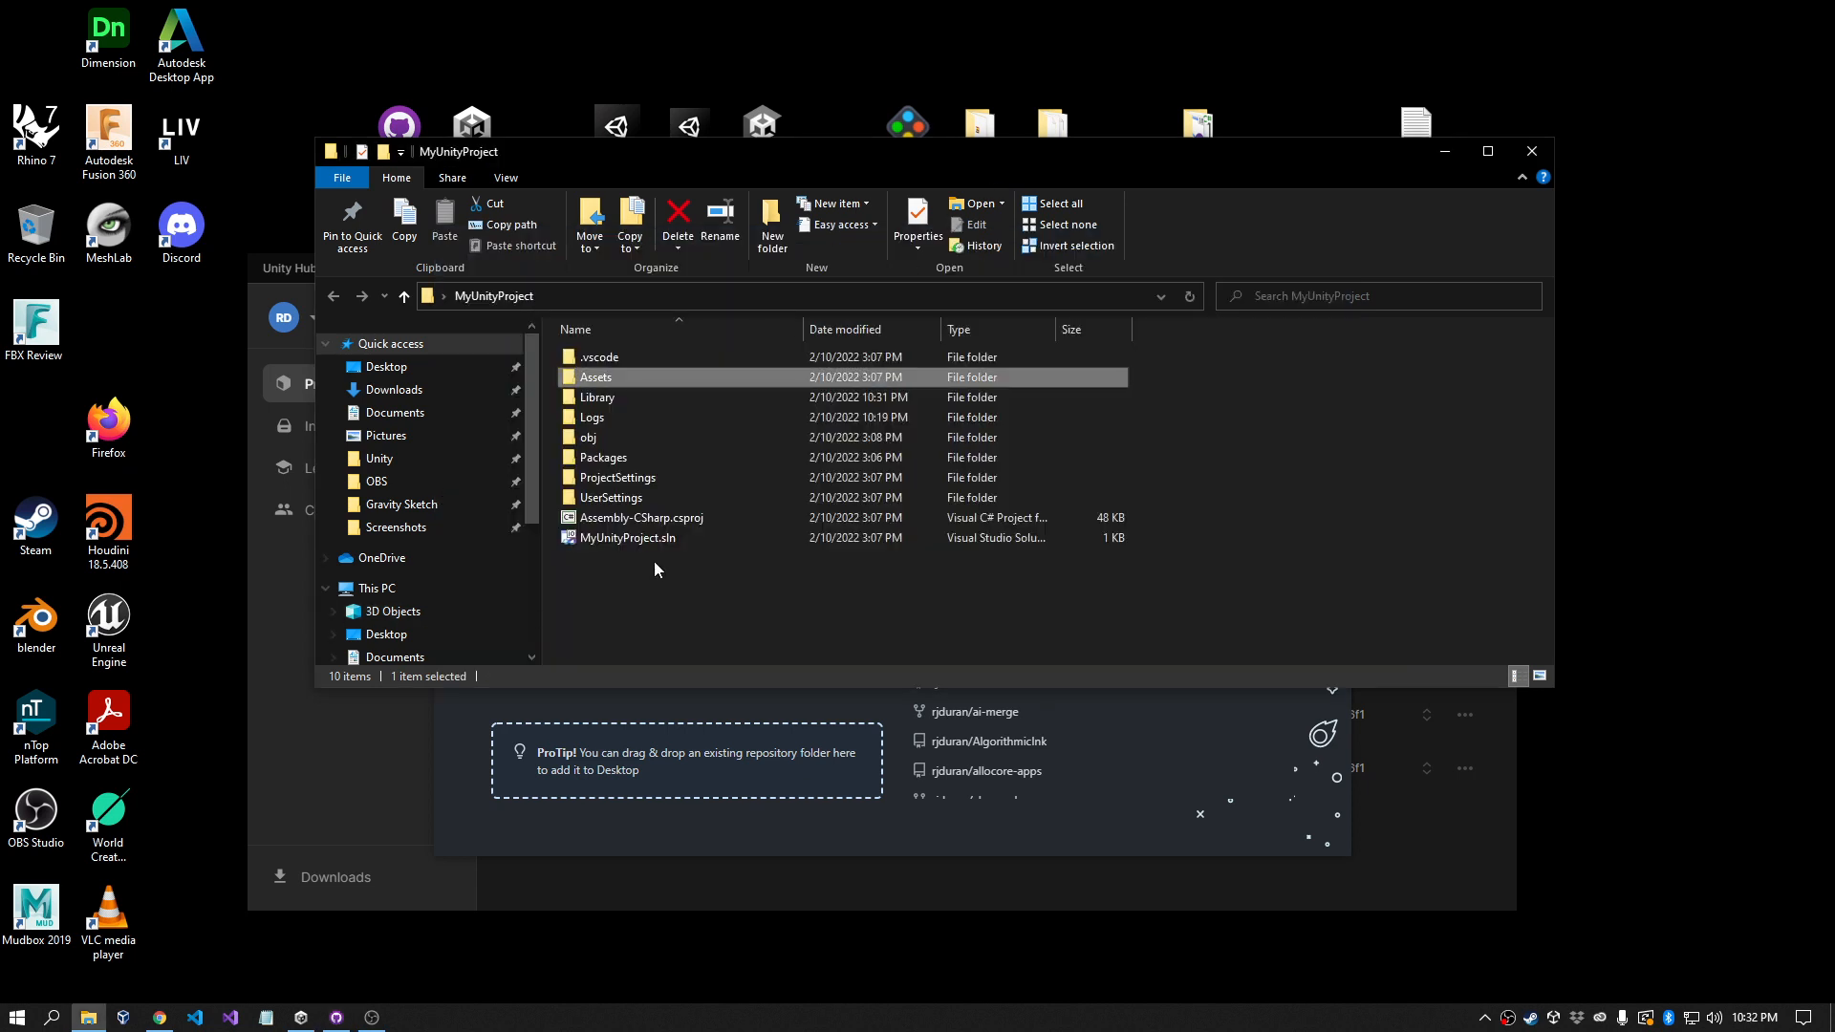
# Step: Switch to GitHub Desktop and choose the MyUnityProject folder on the desktop as the local repository to add
pyautogui.click(453, 716)
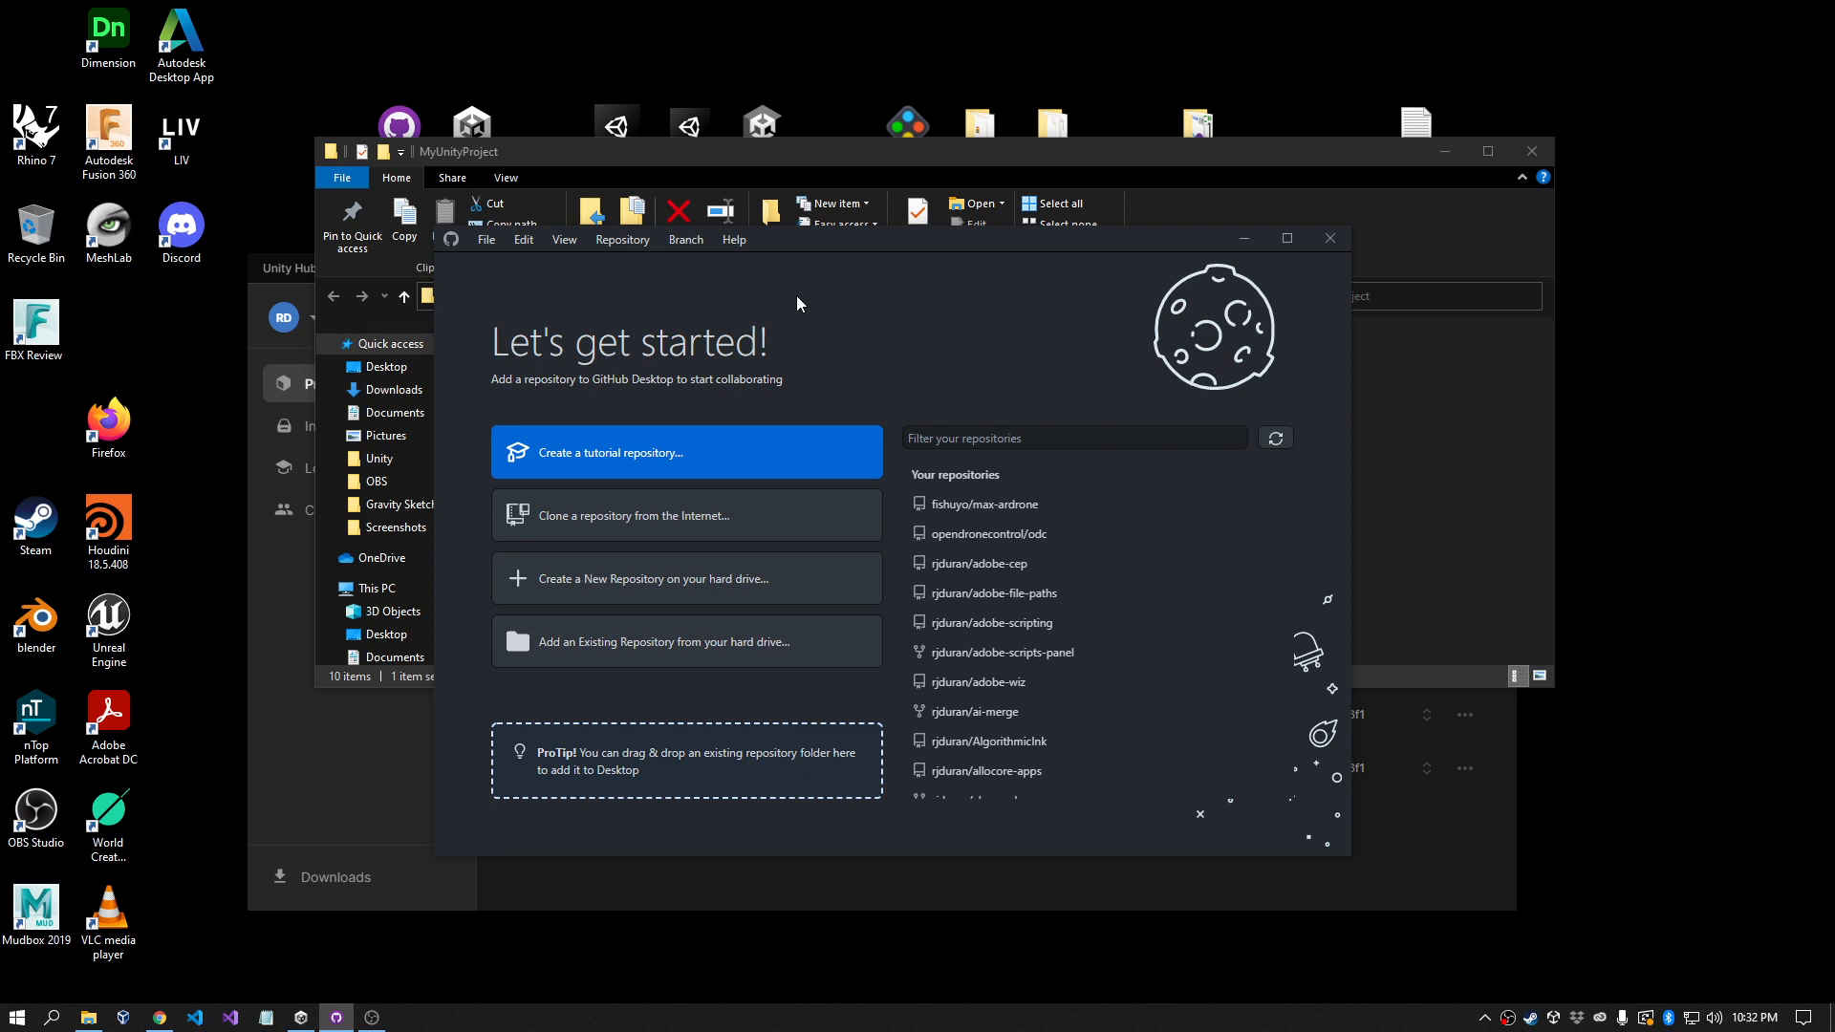
pyautogui.click(486, 240)
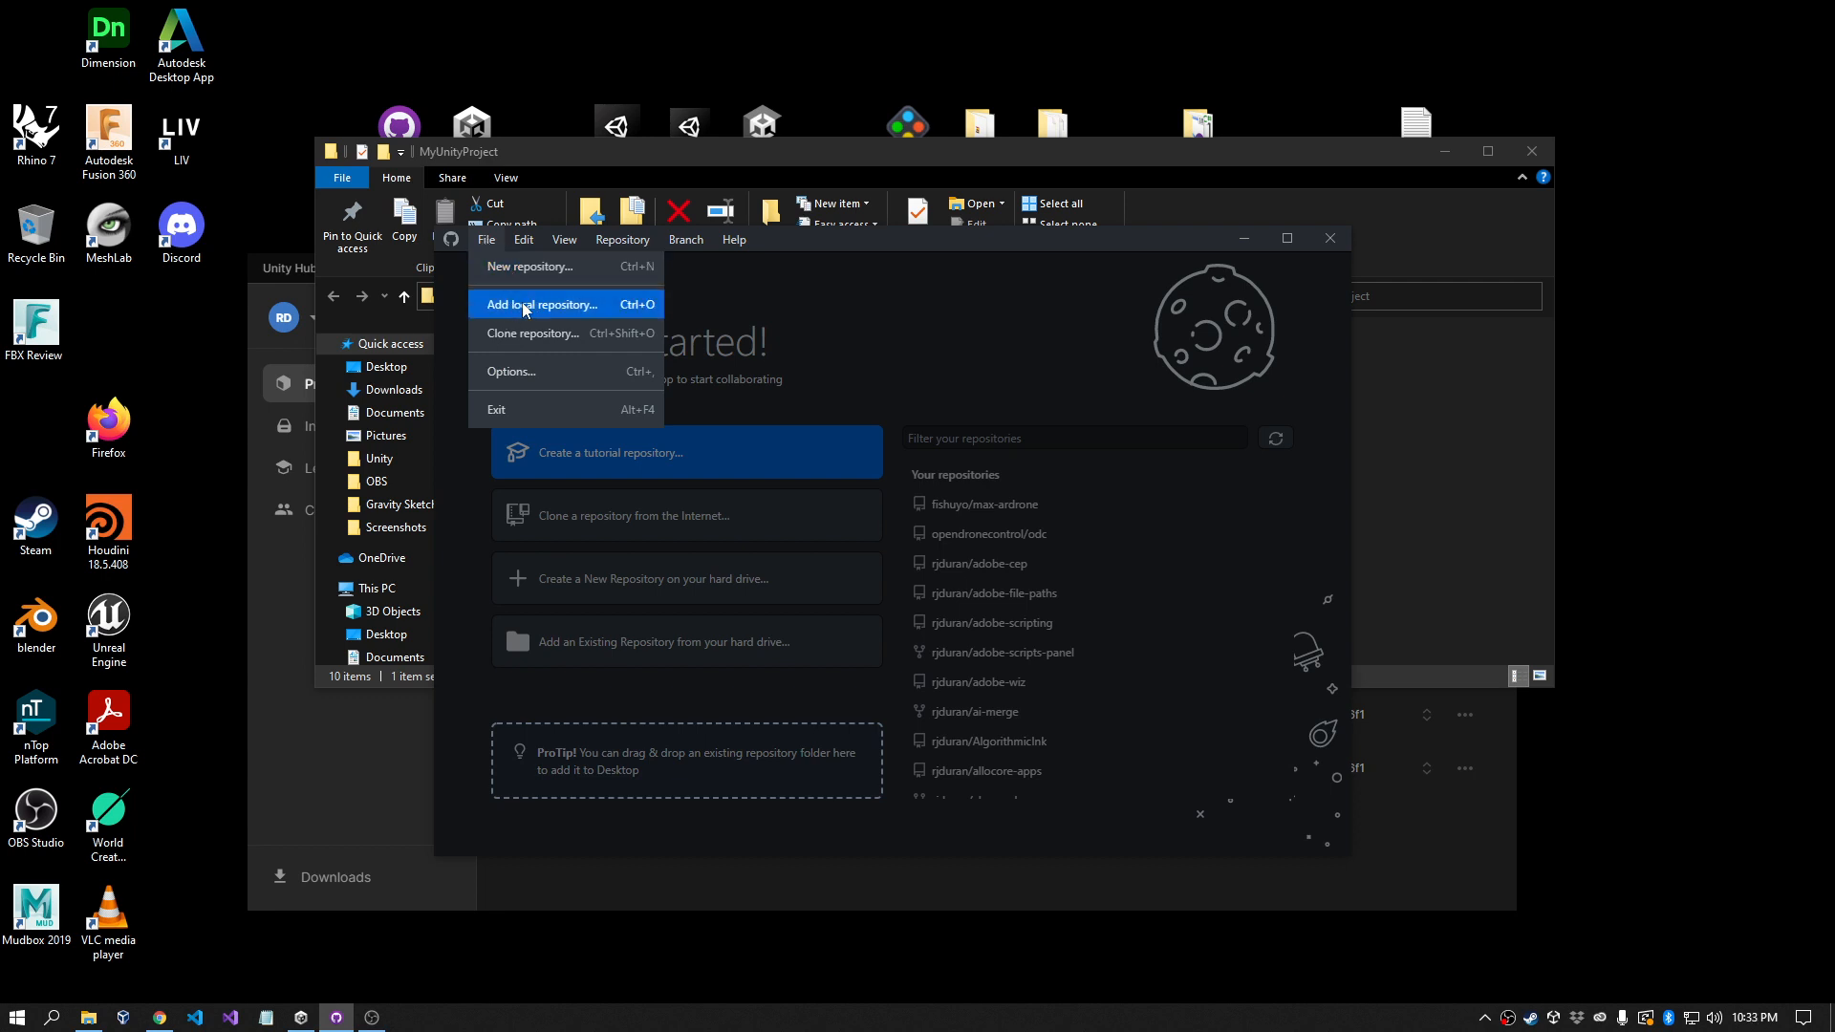
pyautogui.click(522, 304)
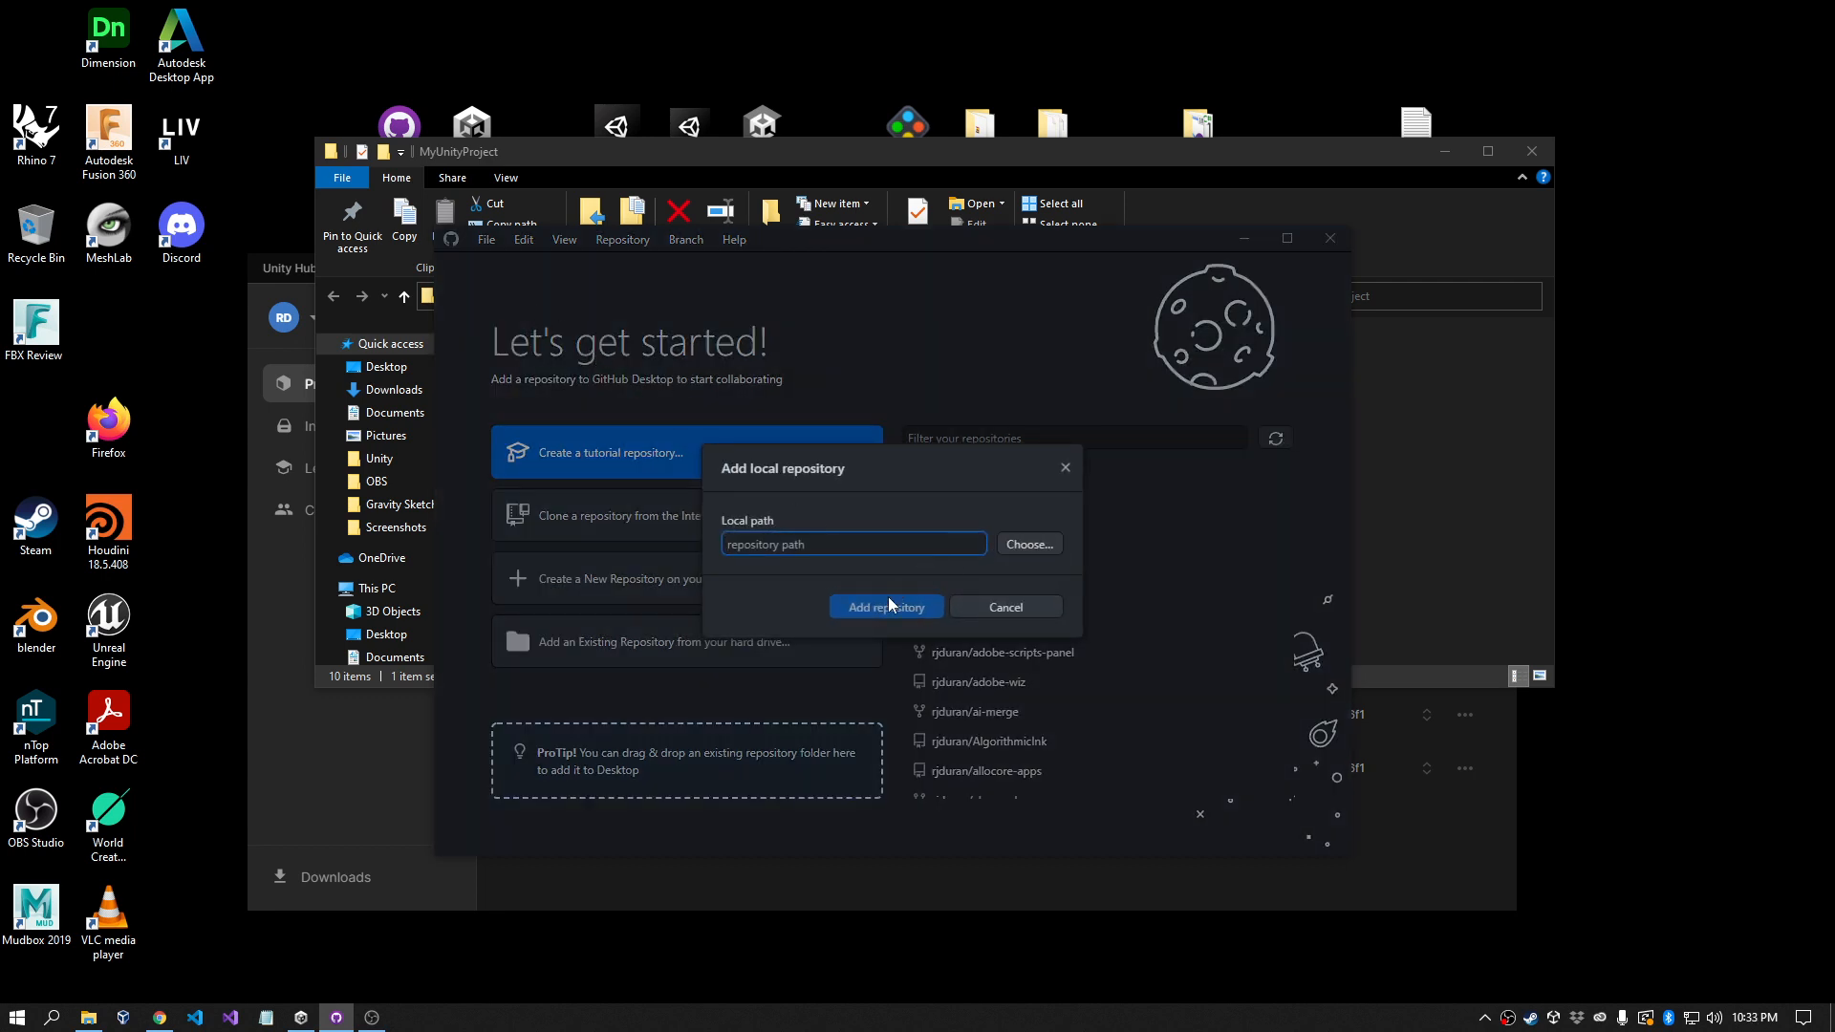
pyautogui.click(1023, 546)
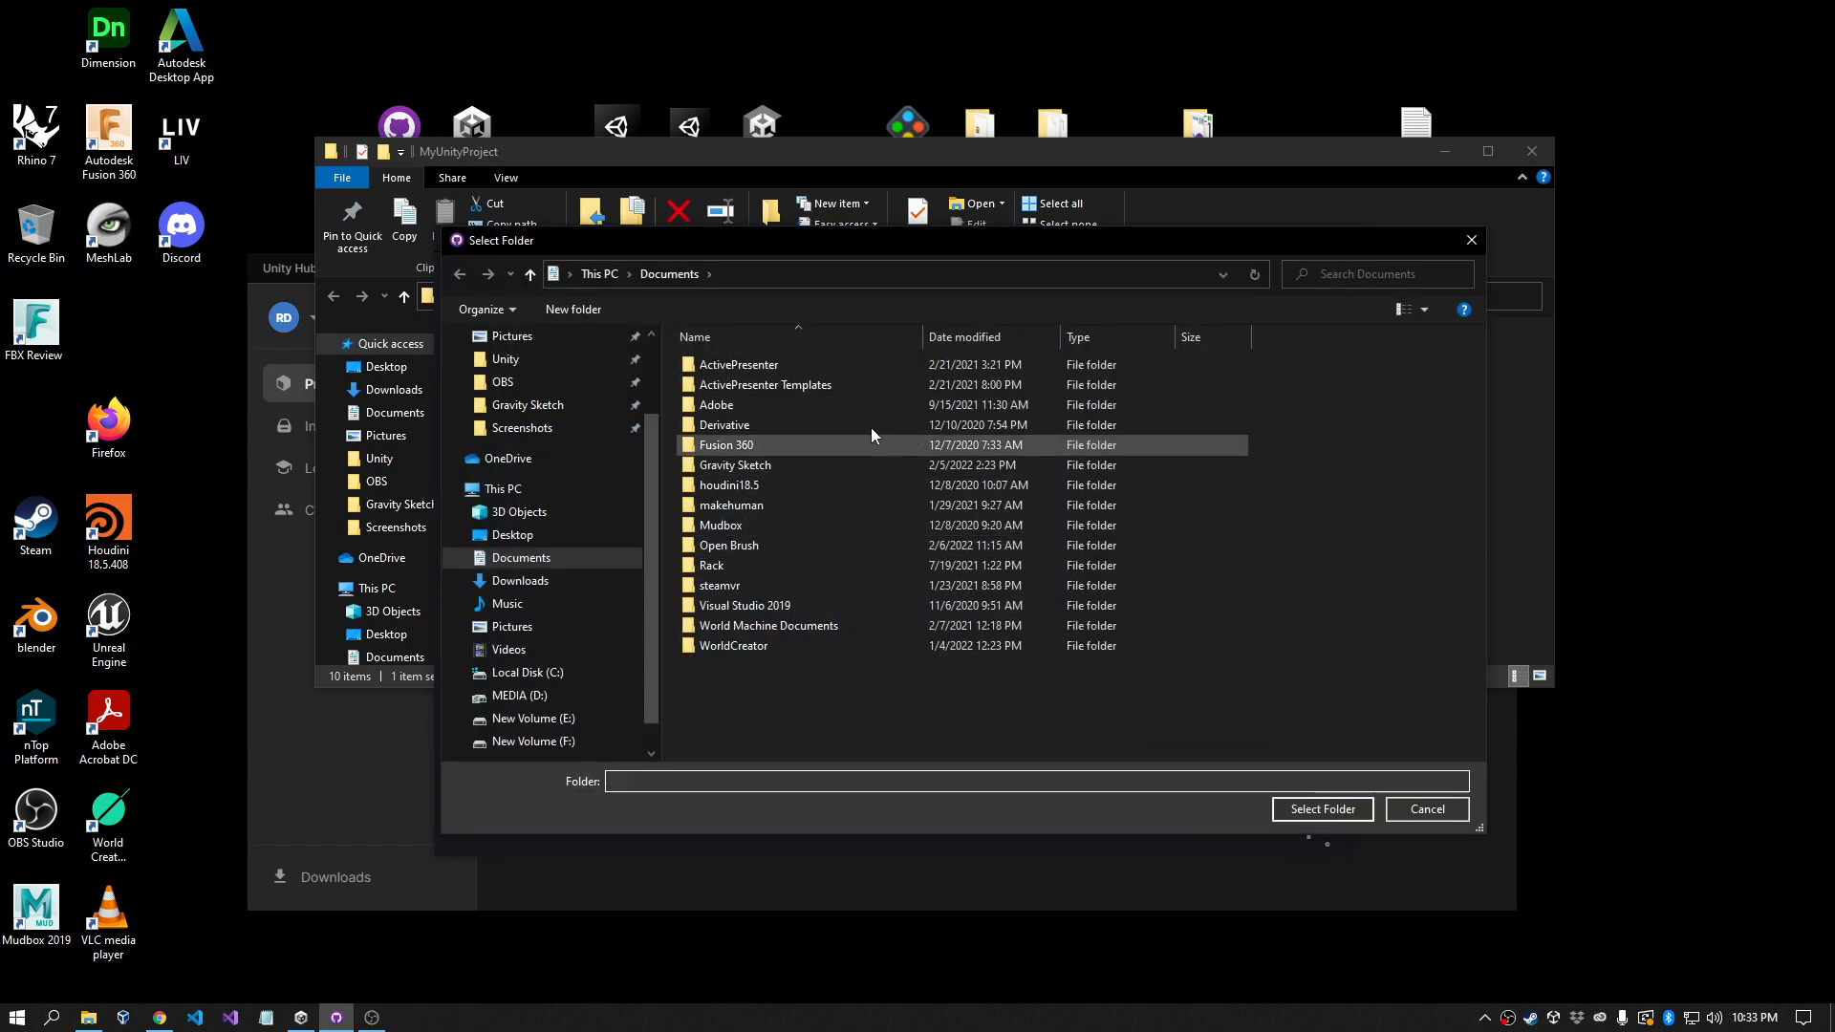
pyautogui.click(506, 534)
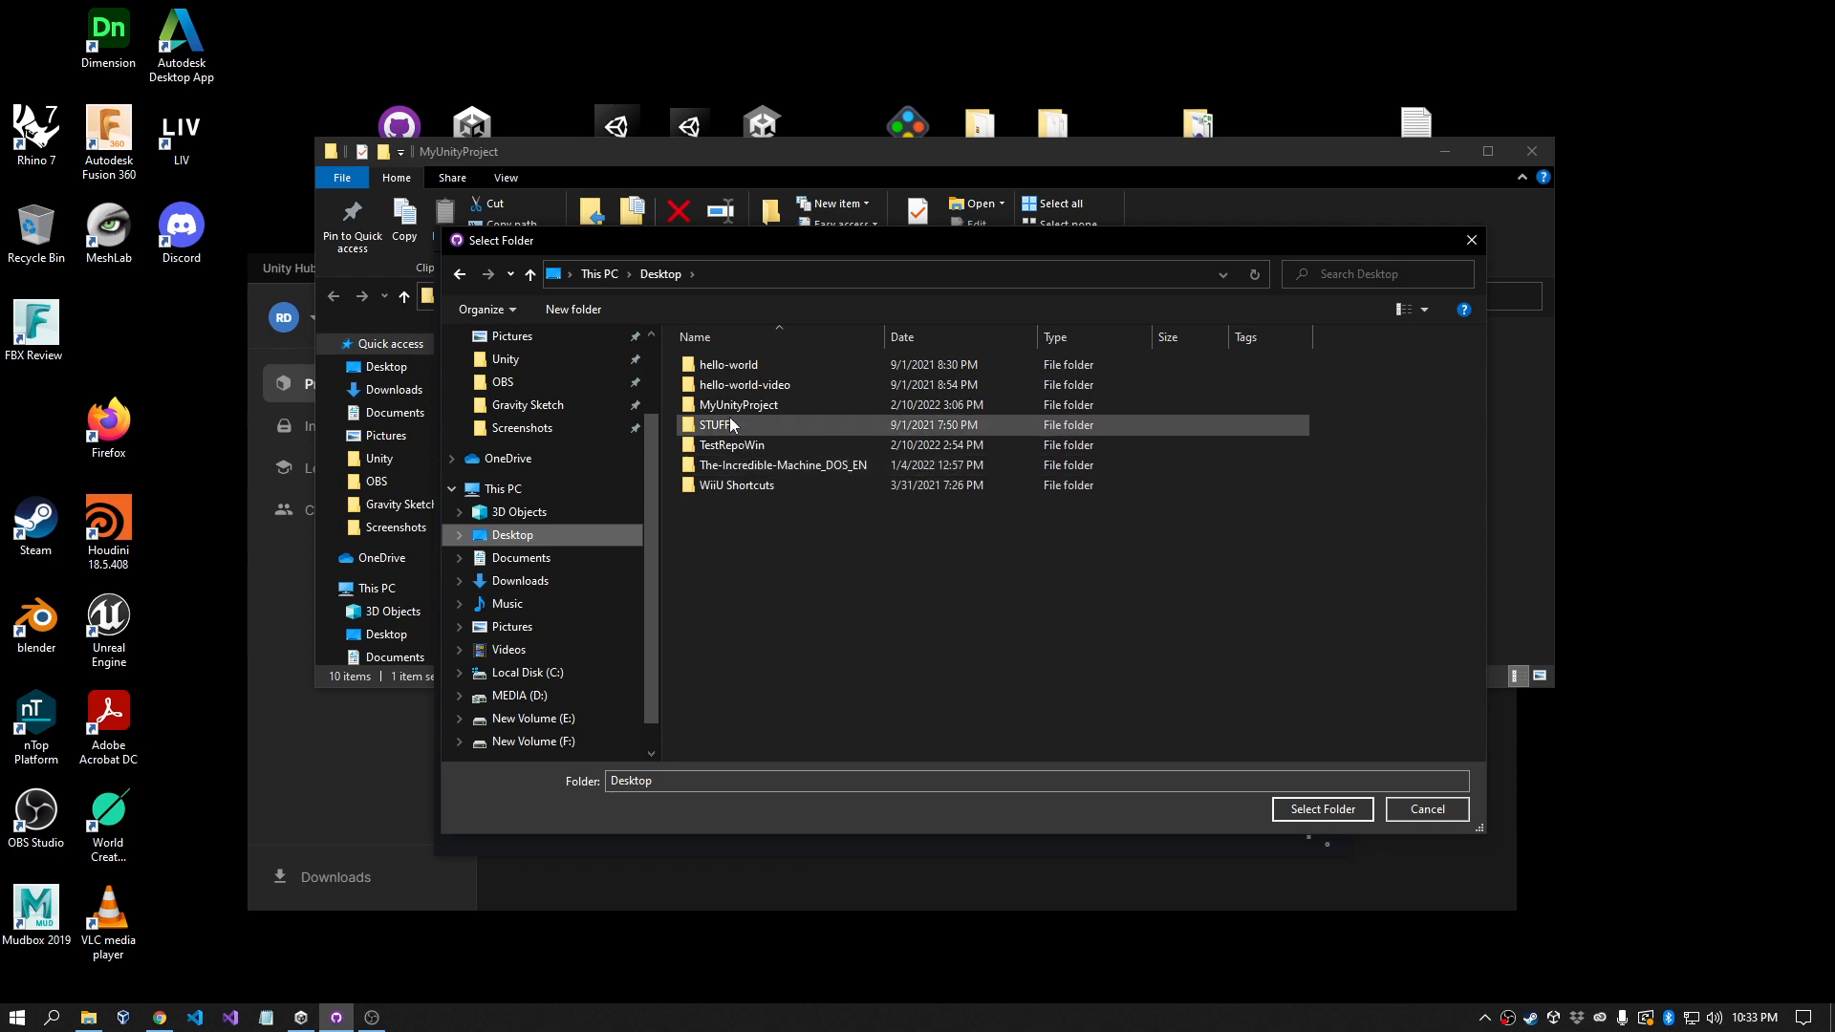
pyautogui.click(732, 407)
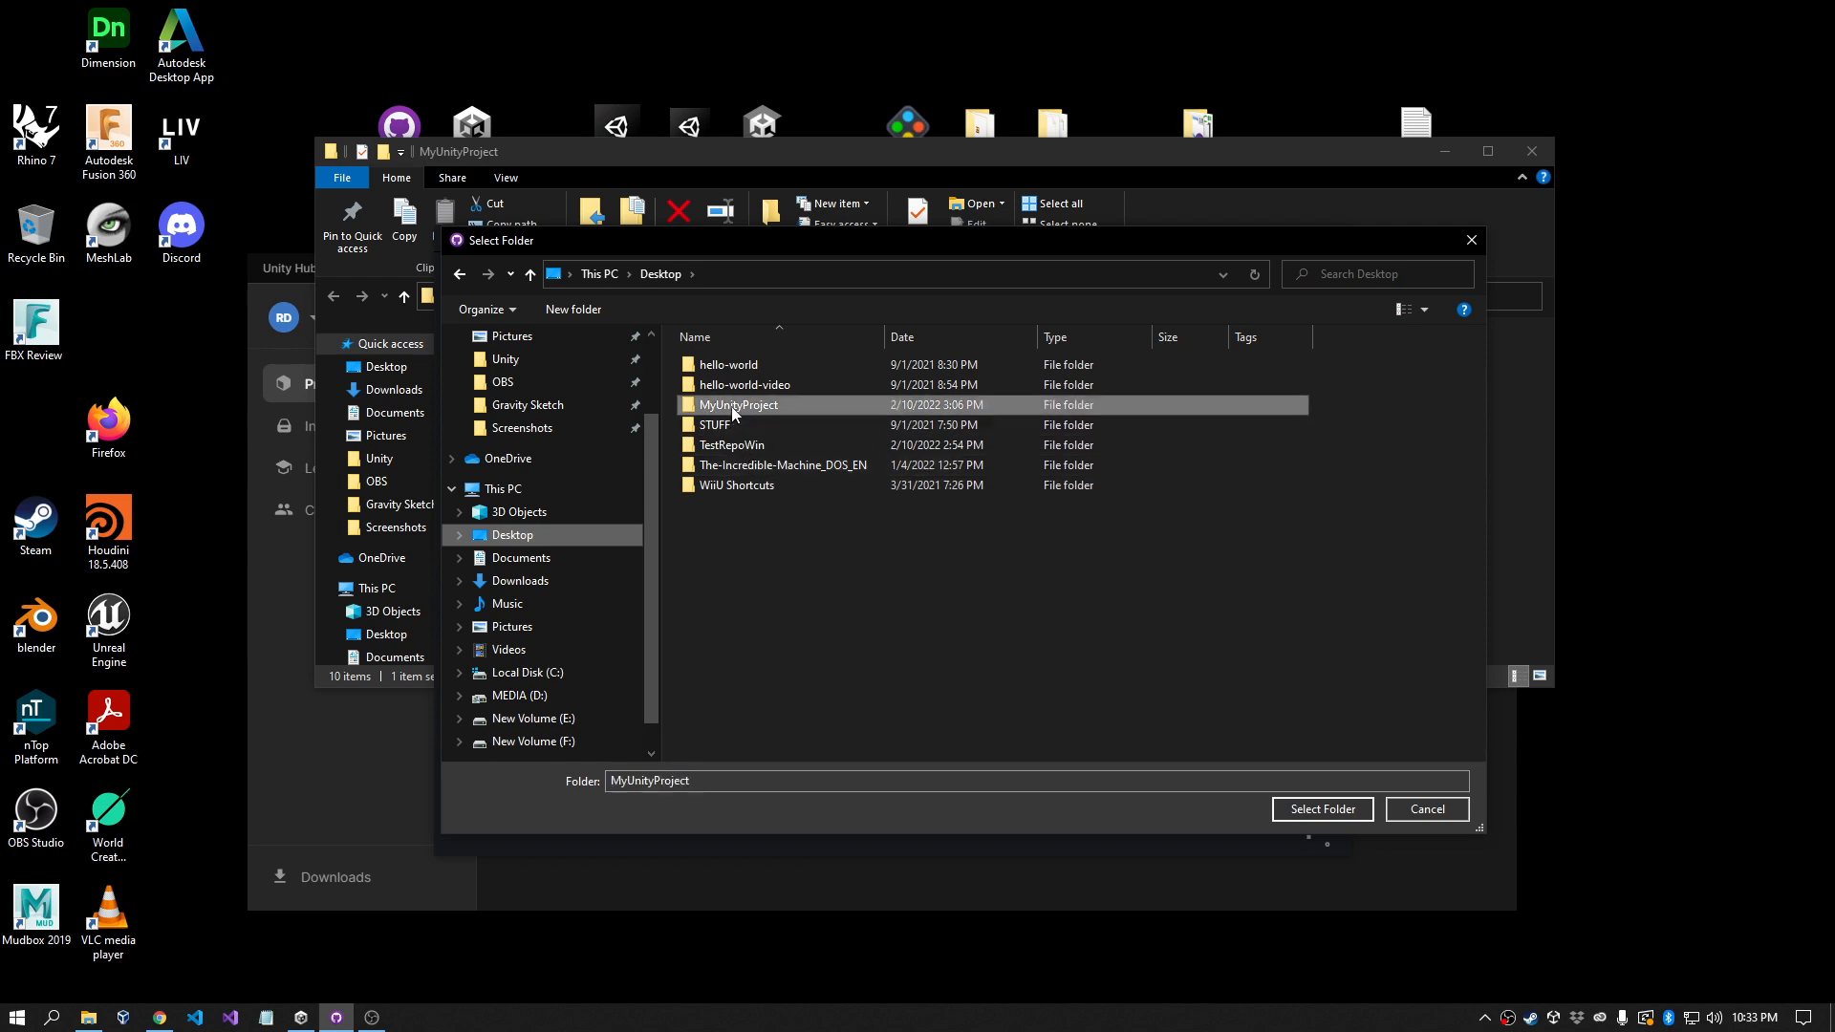
pyautogui.click(1322, 808)
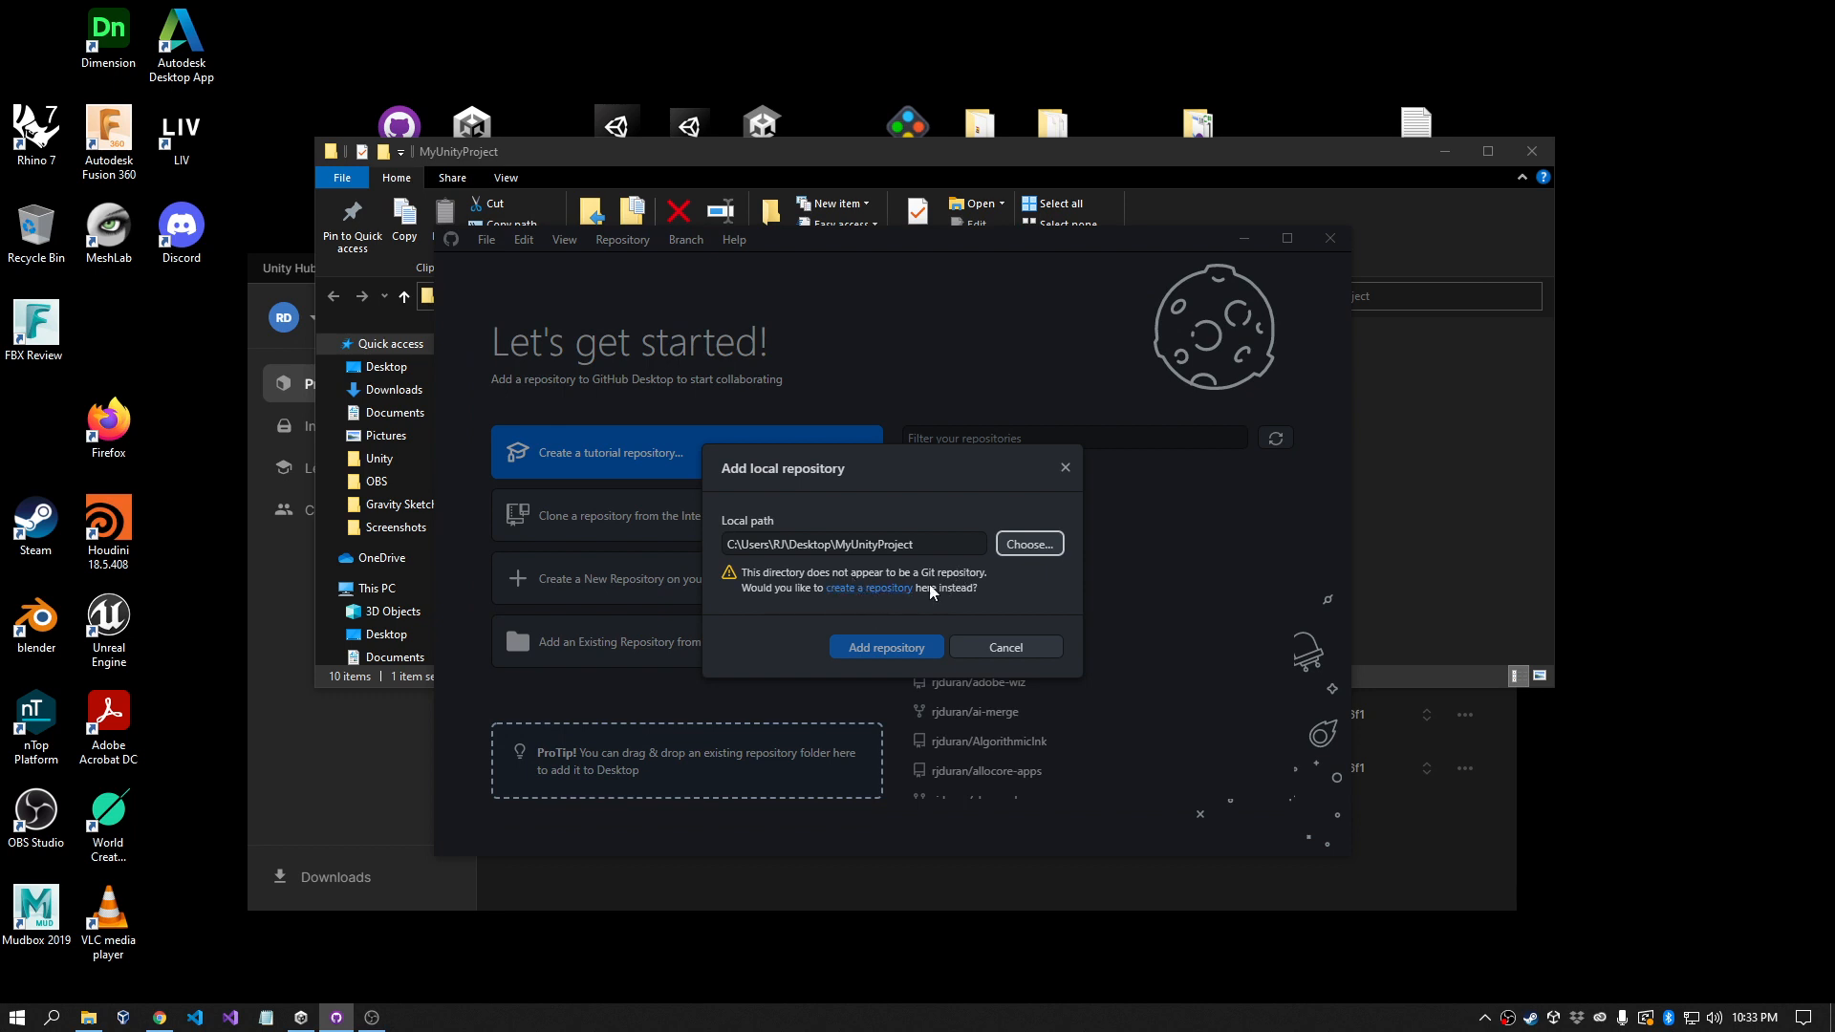
# Step: Create a new repository in that folder named MyUnityProject, initialized with a README and with Git ignore set to None
pyautogui.click(871, 588)
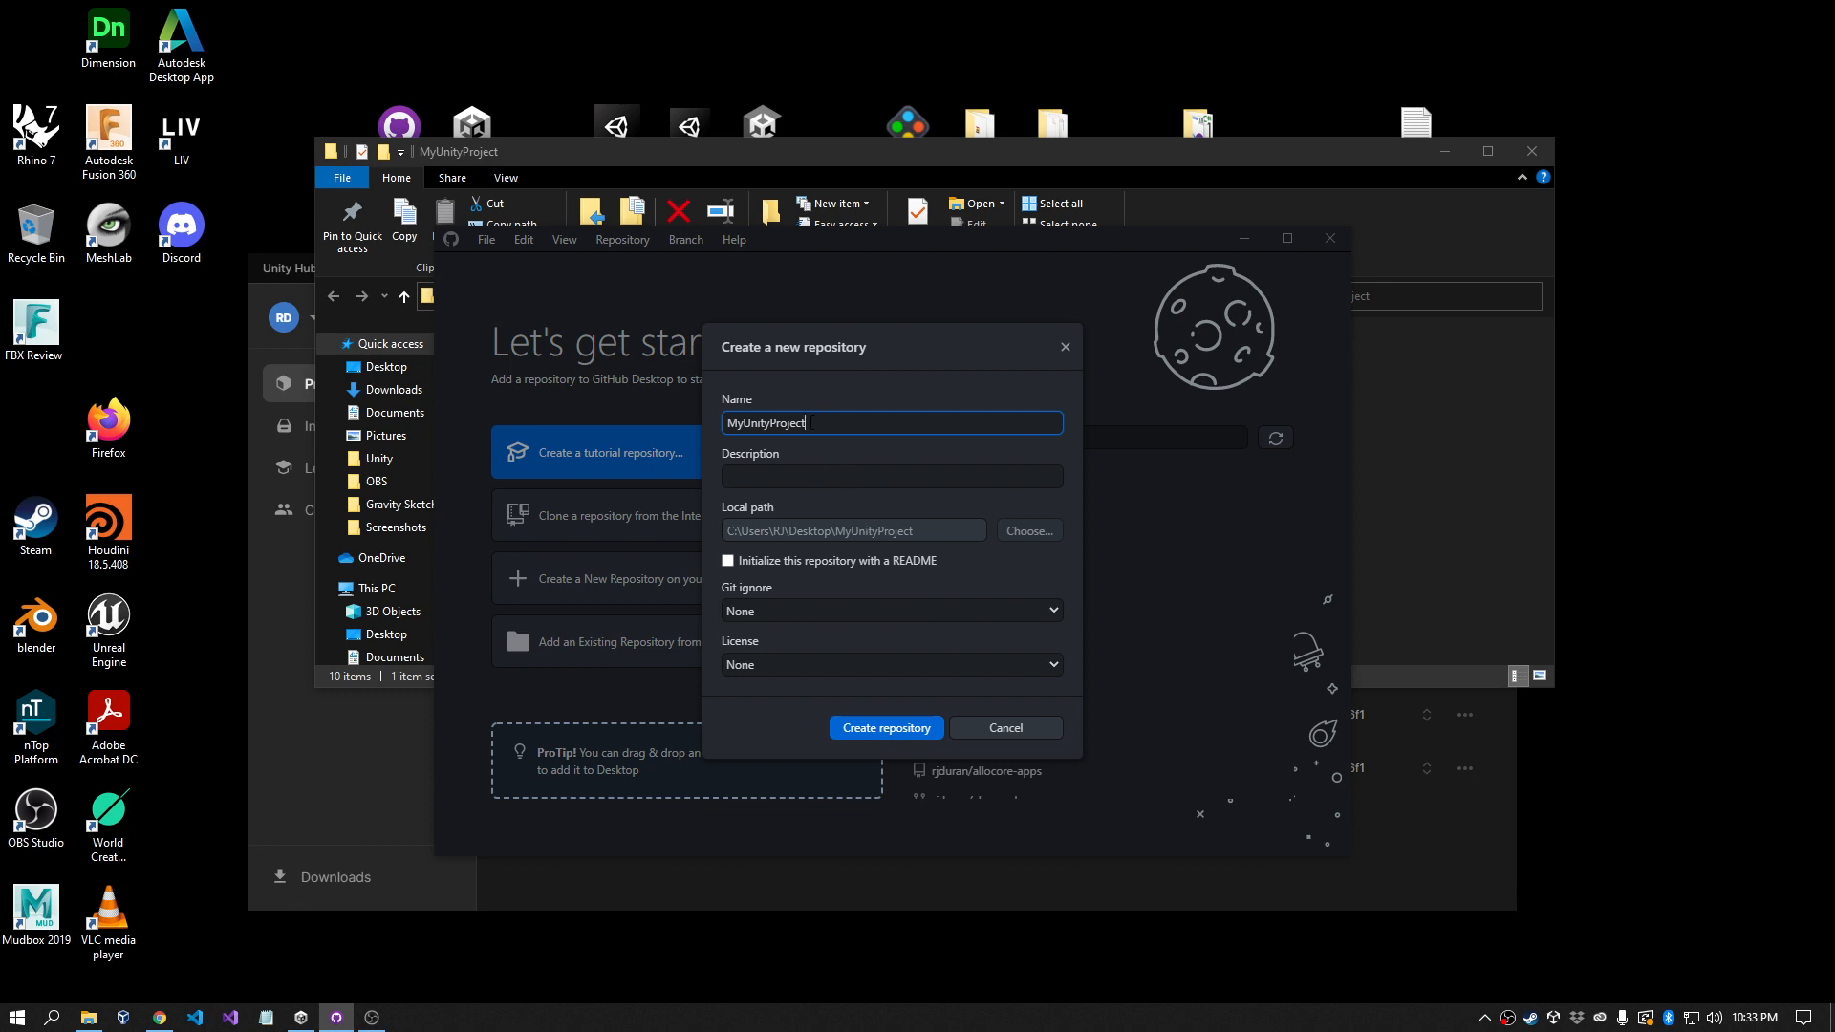
pyautogui.moveTo(811, 423); pyautogui.dragTo(721, 430)
pyautogui.click(729, 562)
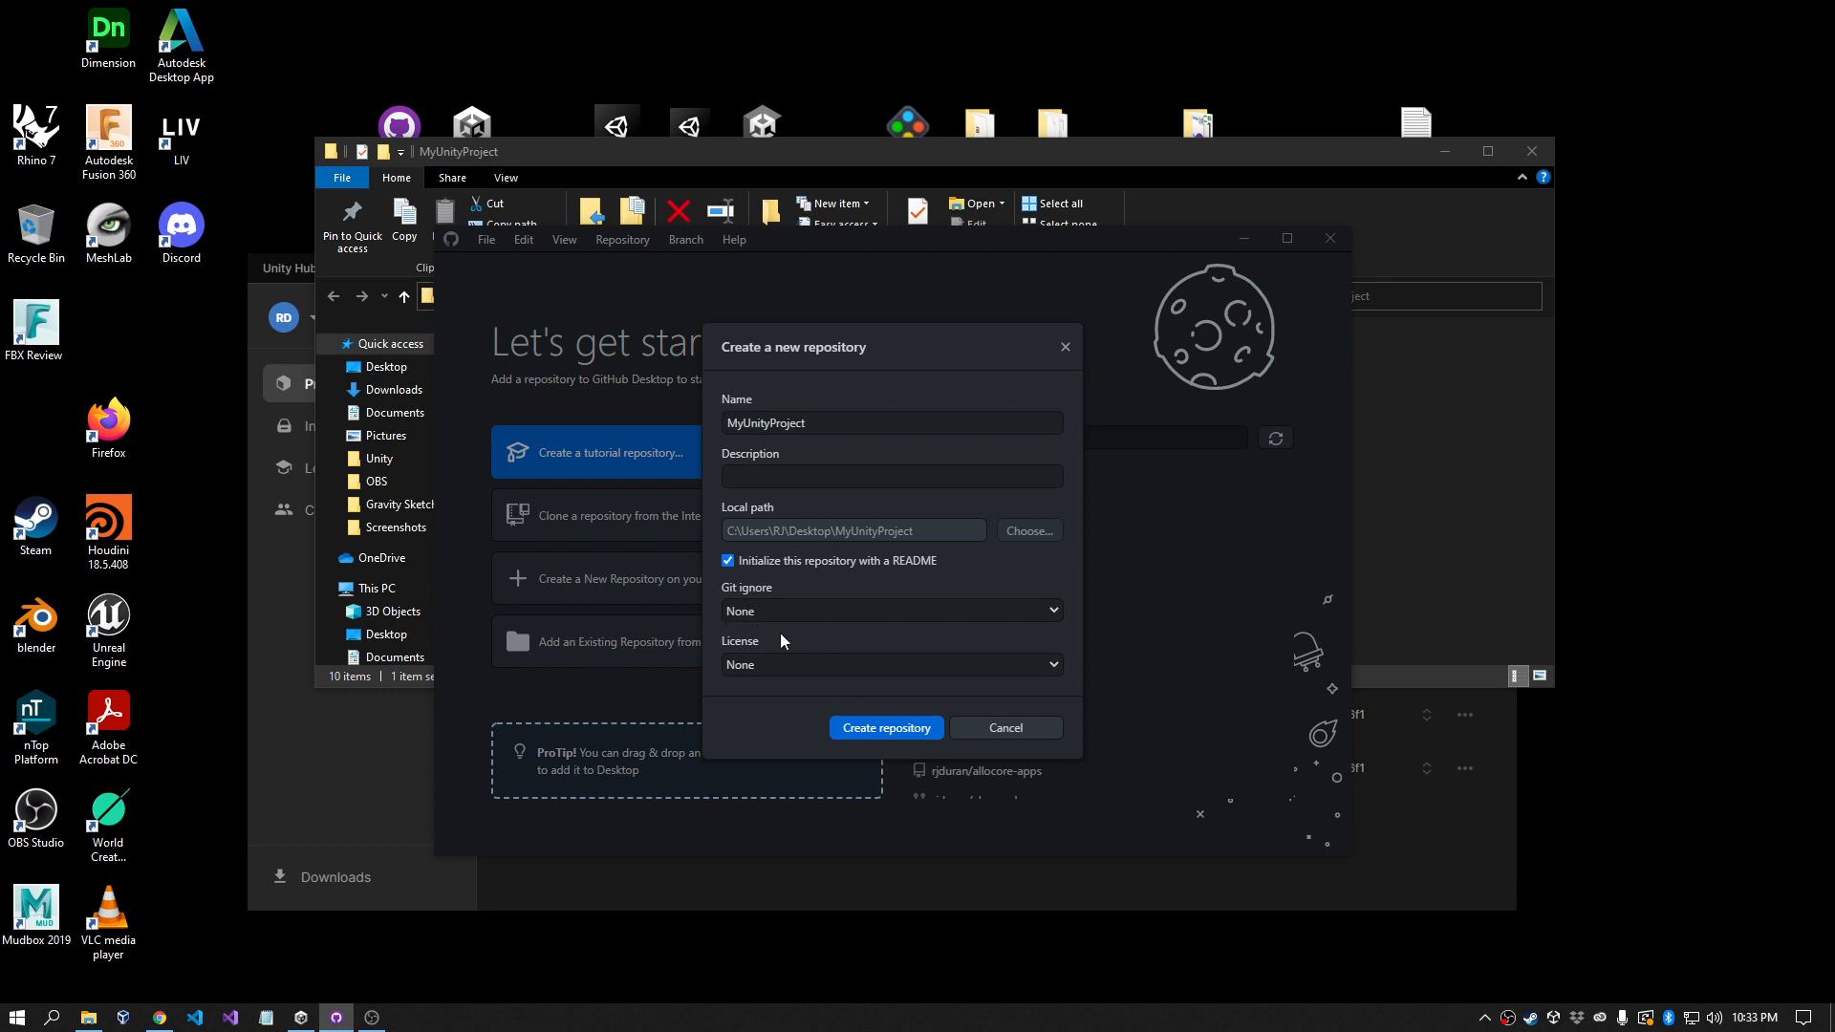
pyautogui.click(761, 612)
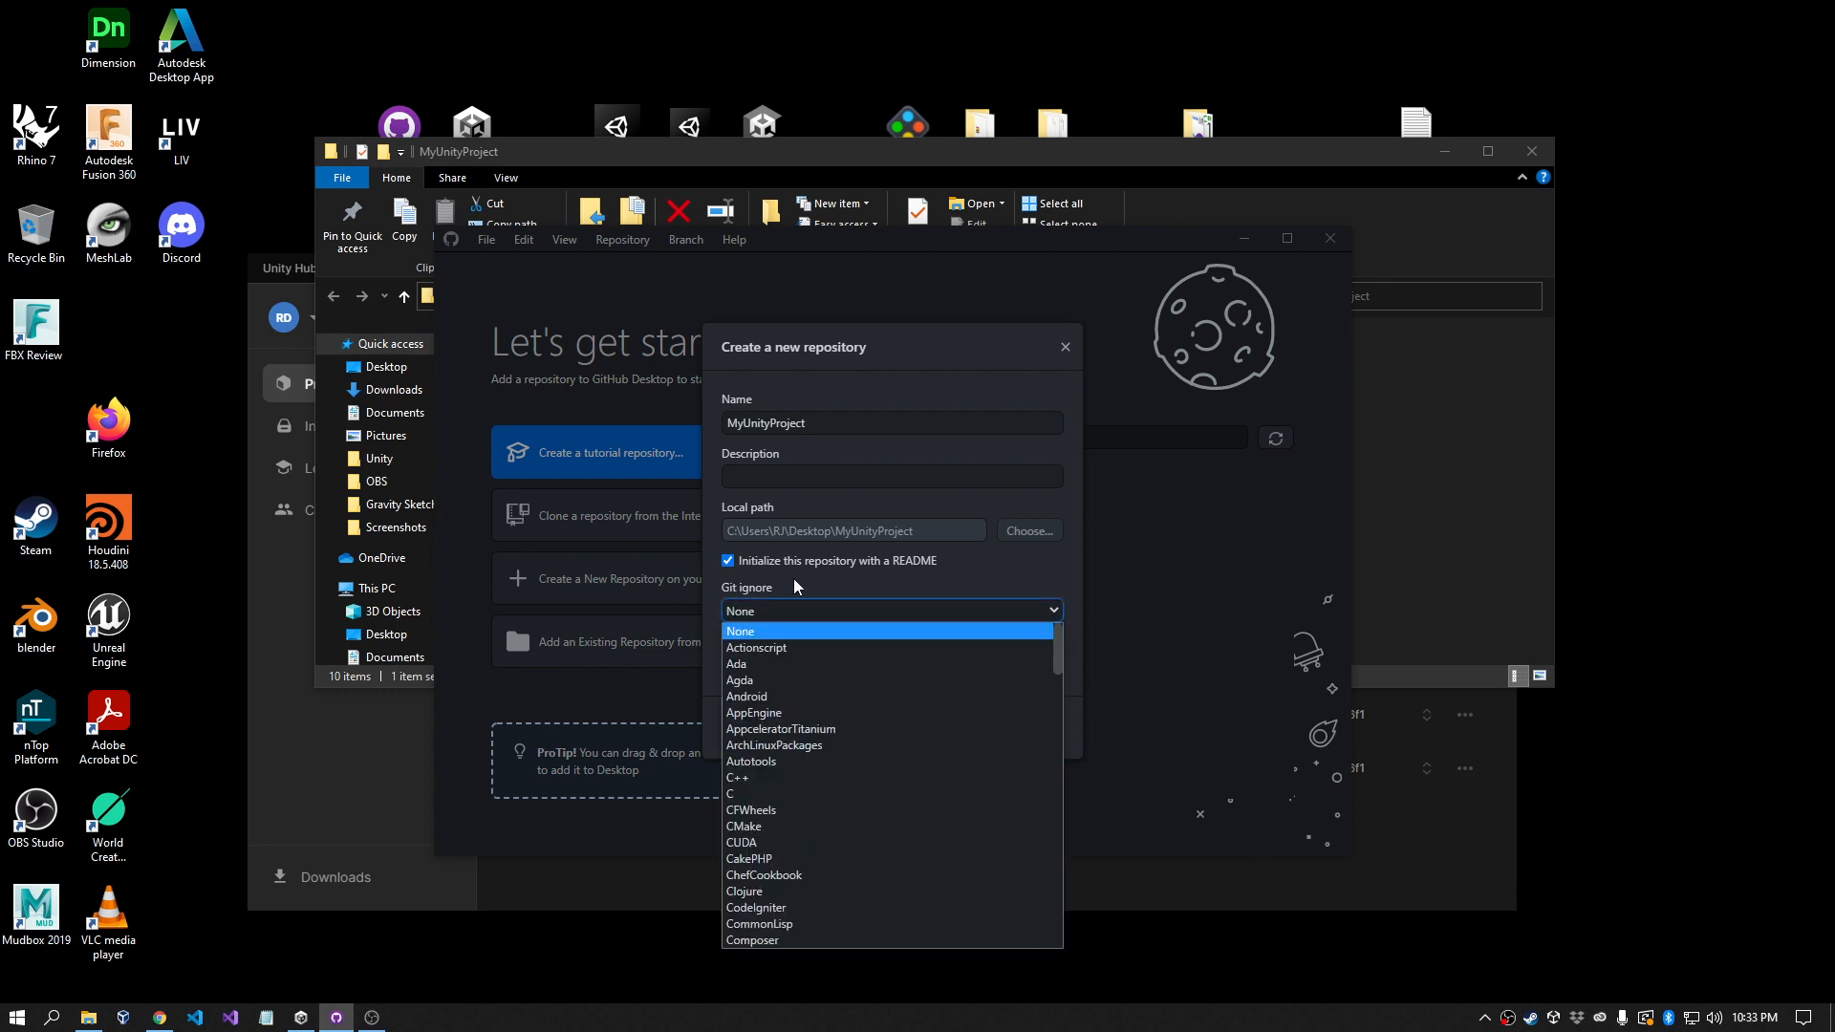
pyautogui.click(772, 609)
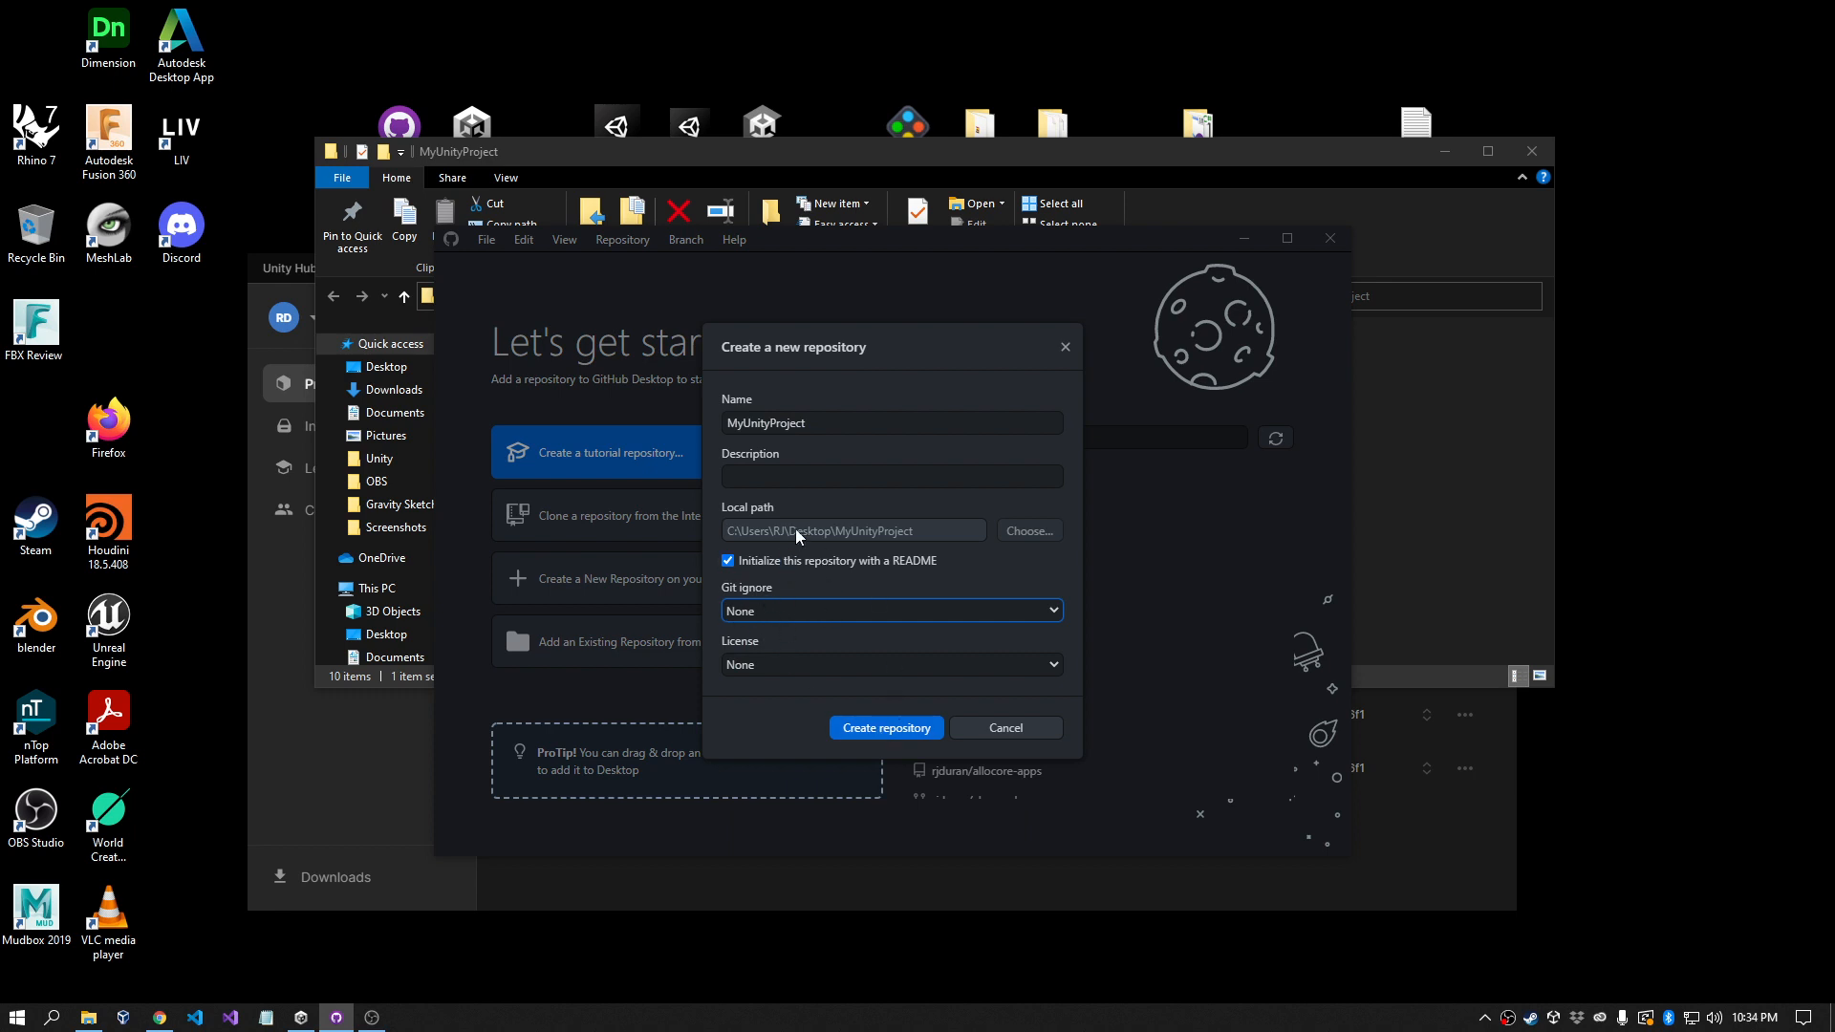
pyautogui.click(871, 732)
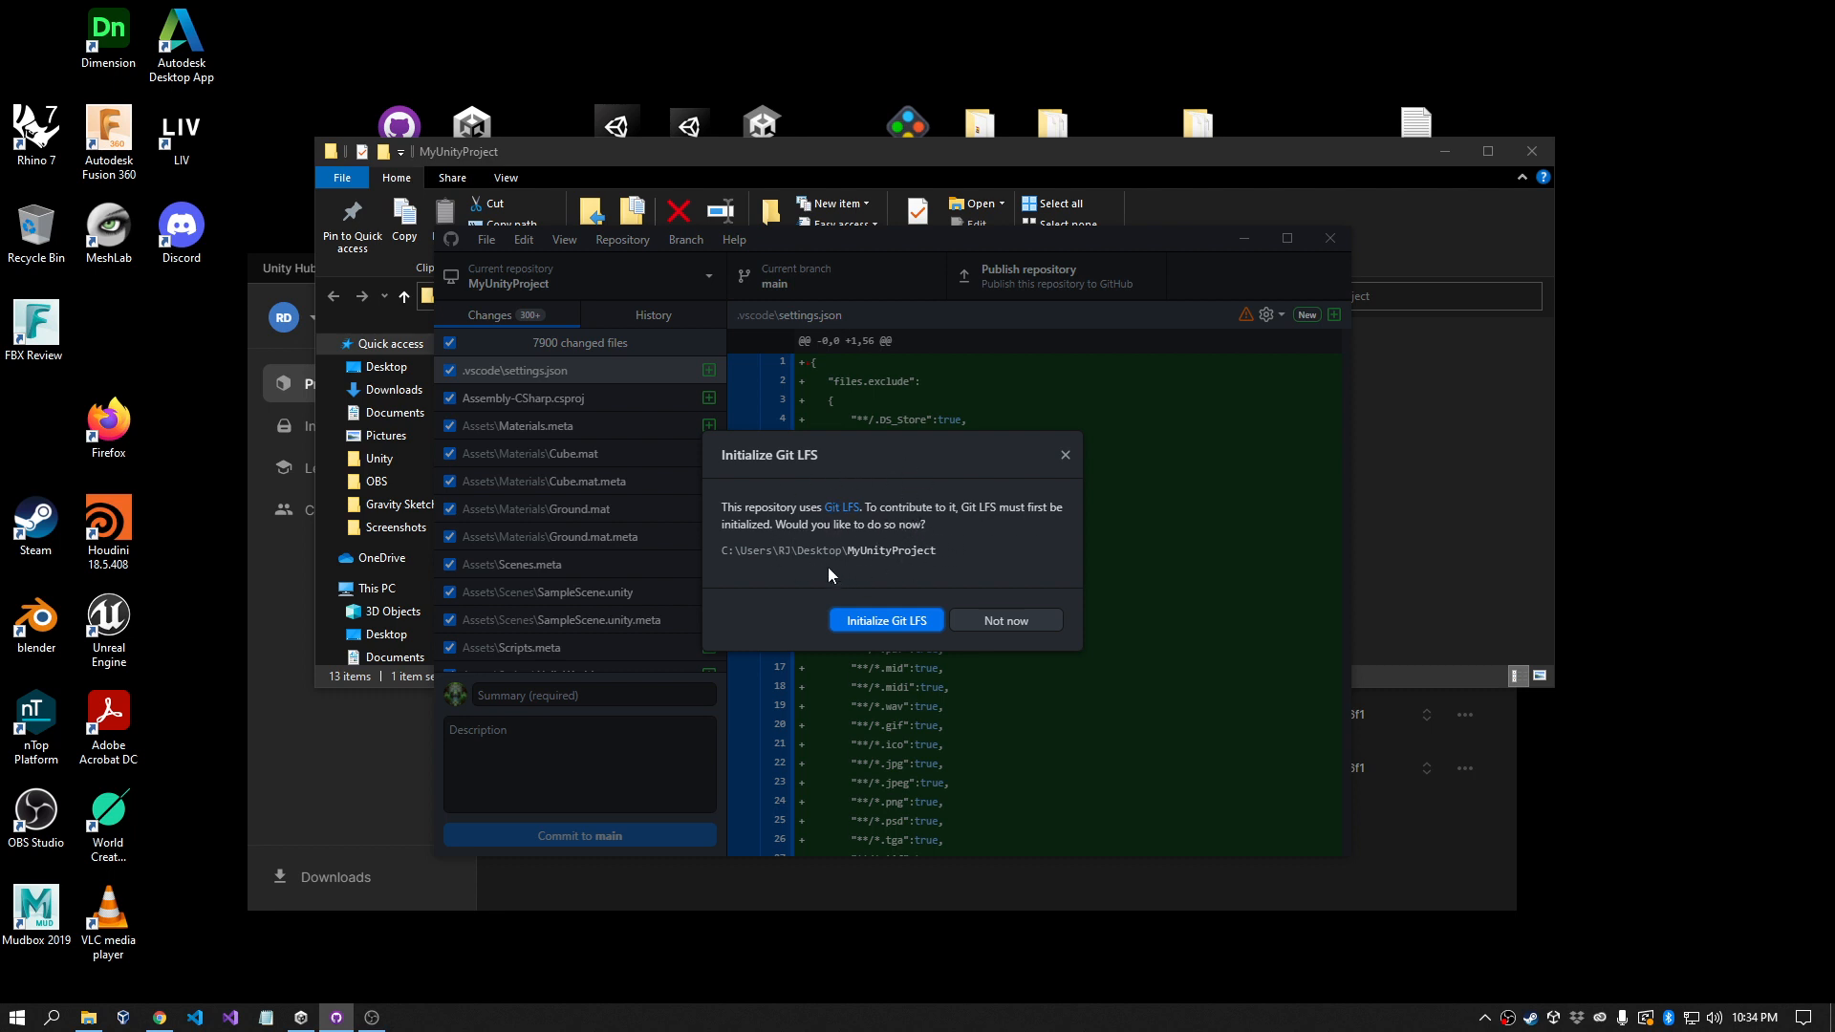
# Step: Initialize Git LFS for the MyUnityProject repository and view its commit history
pyautogui.click(881, 622)
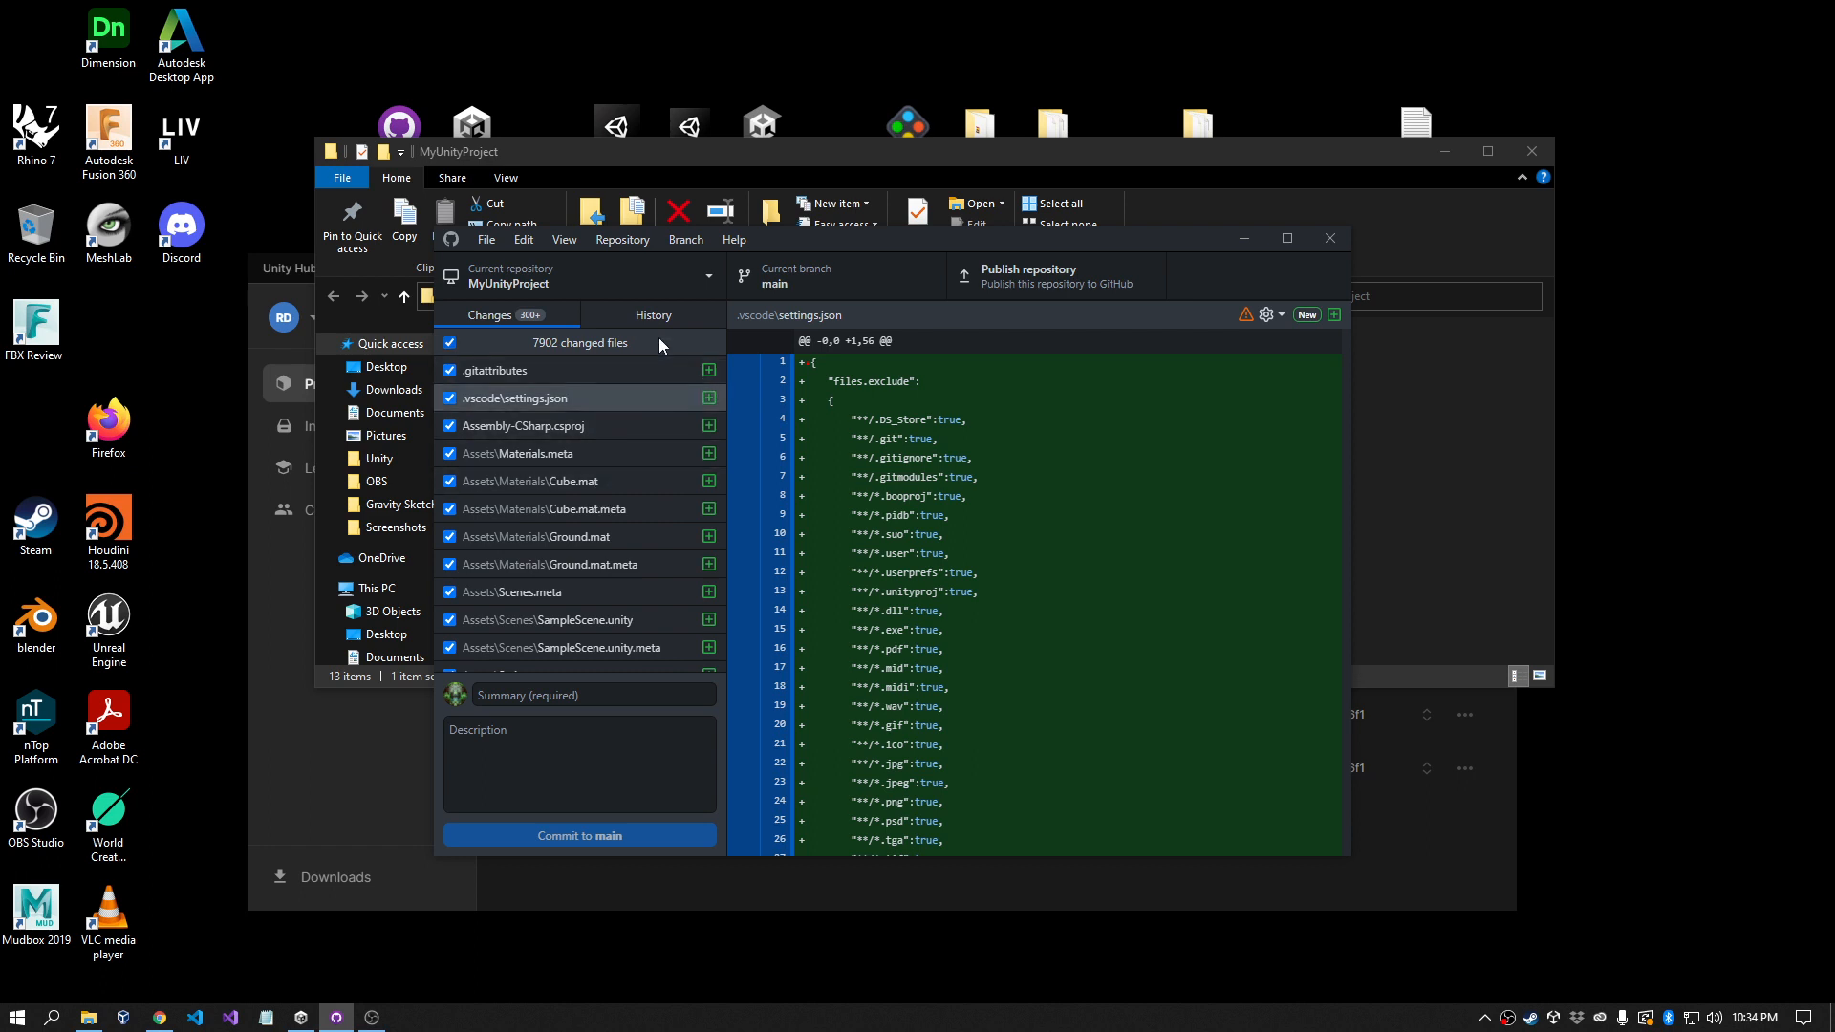
pyautogui.click(653, 317)
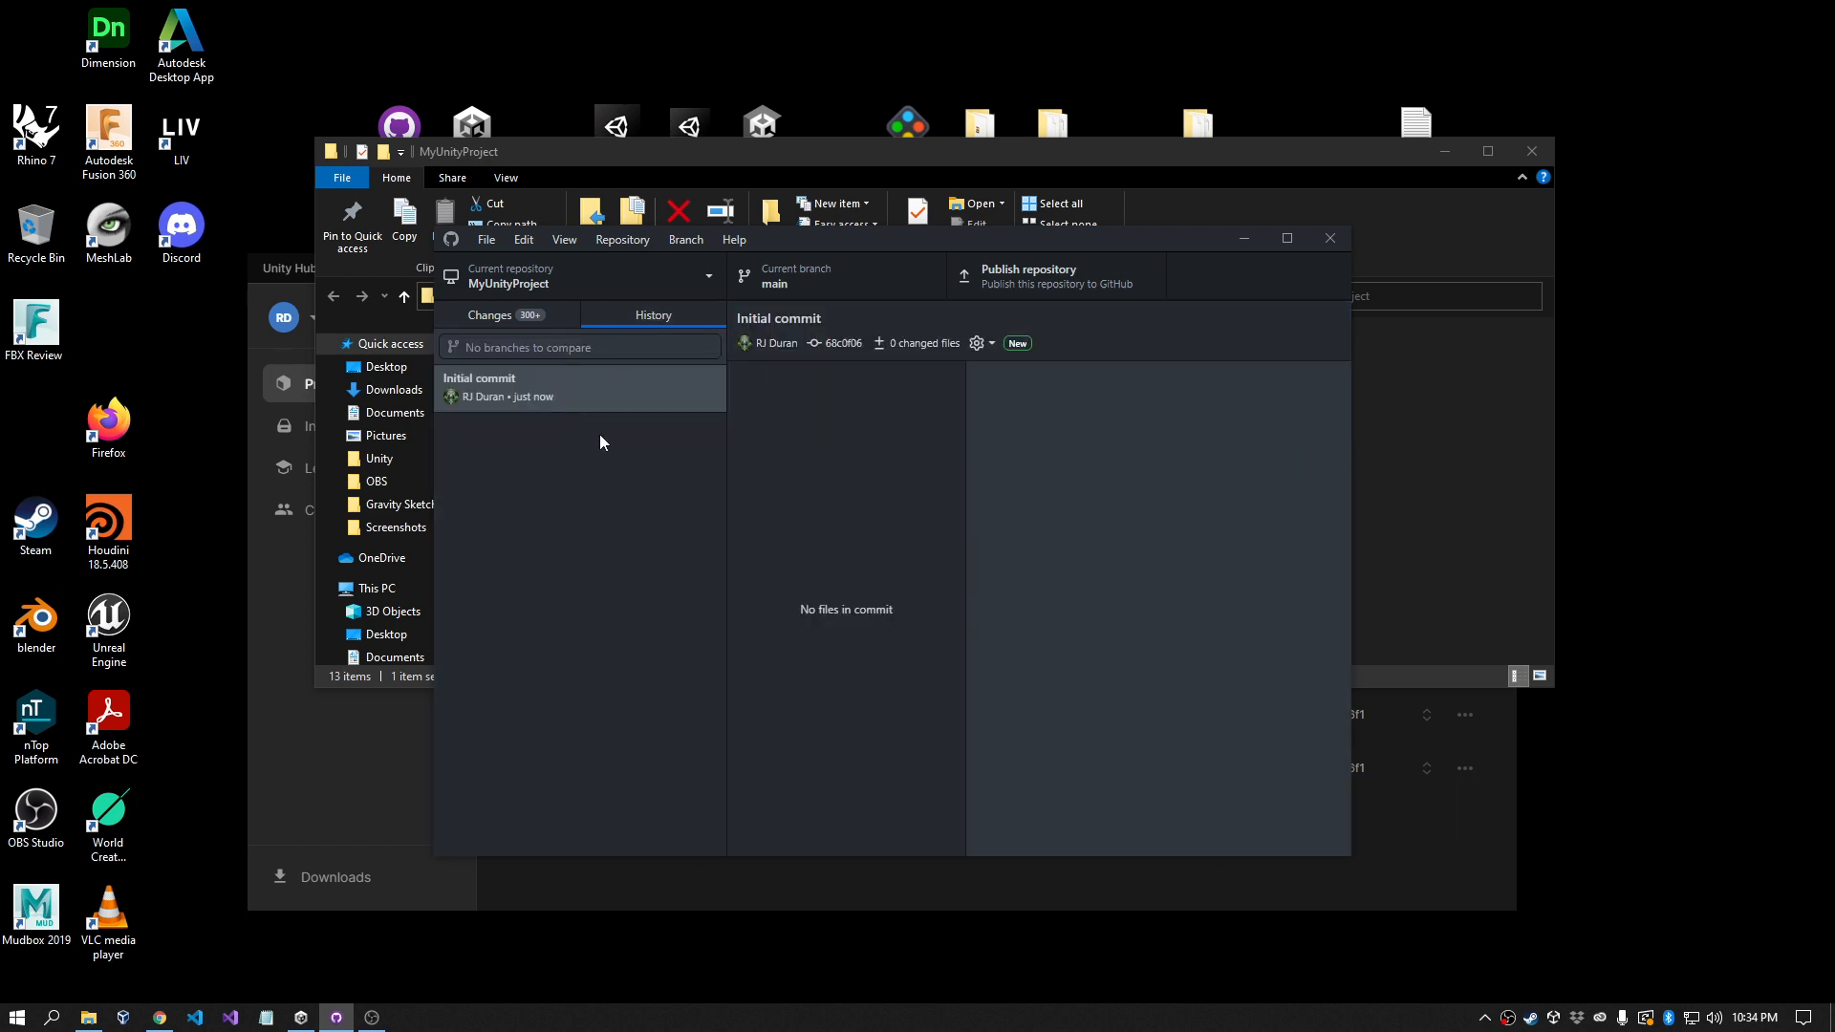
# Step: Review the initial commit in the history and check the repository's uncommitted changes
pyautogui.click(564, 384)
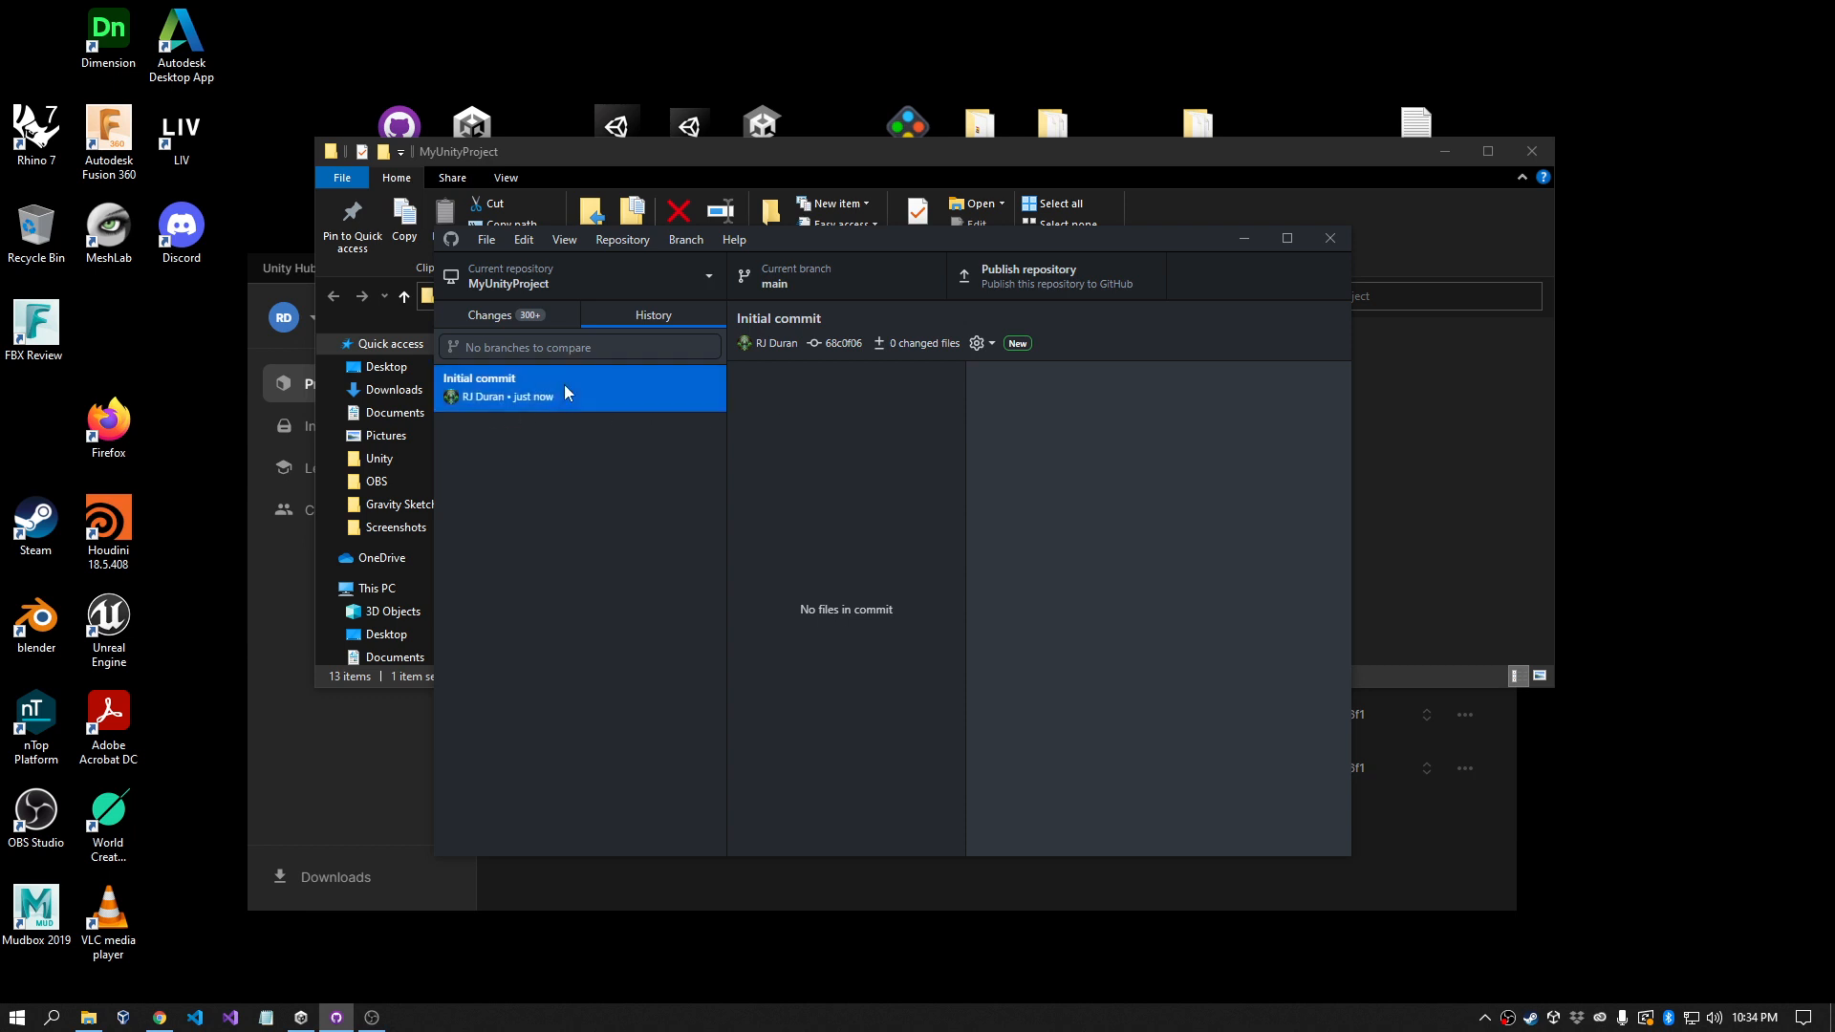
pyautogui.click(495, 314)
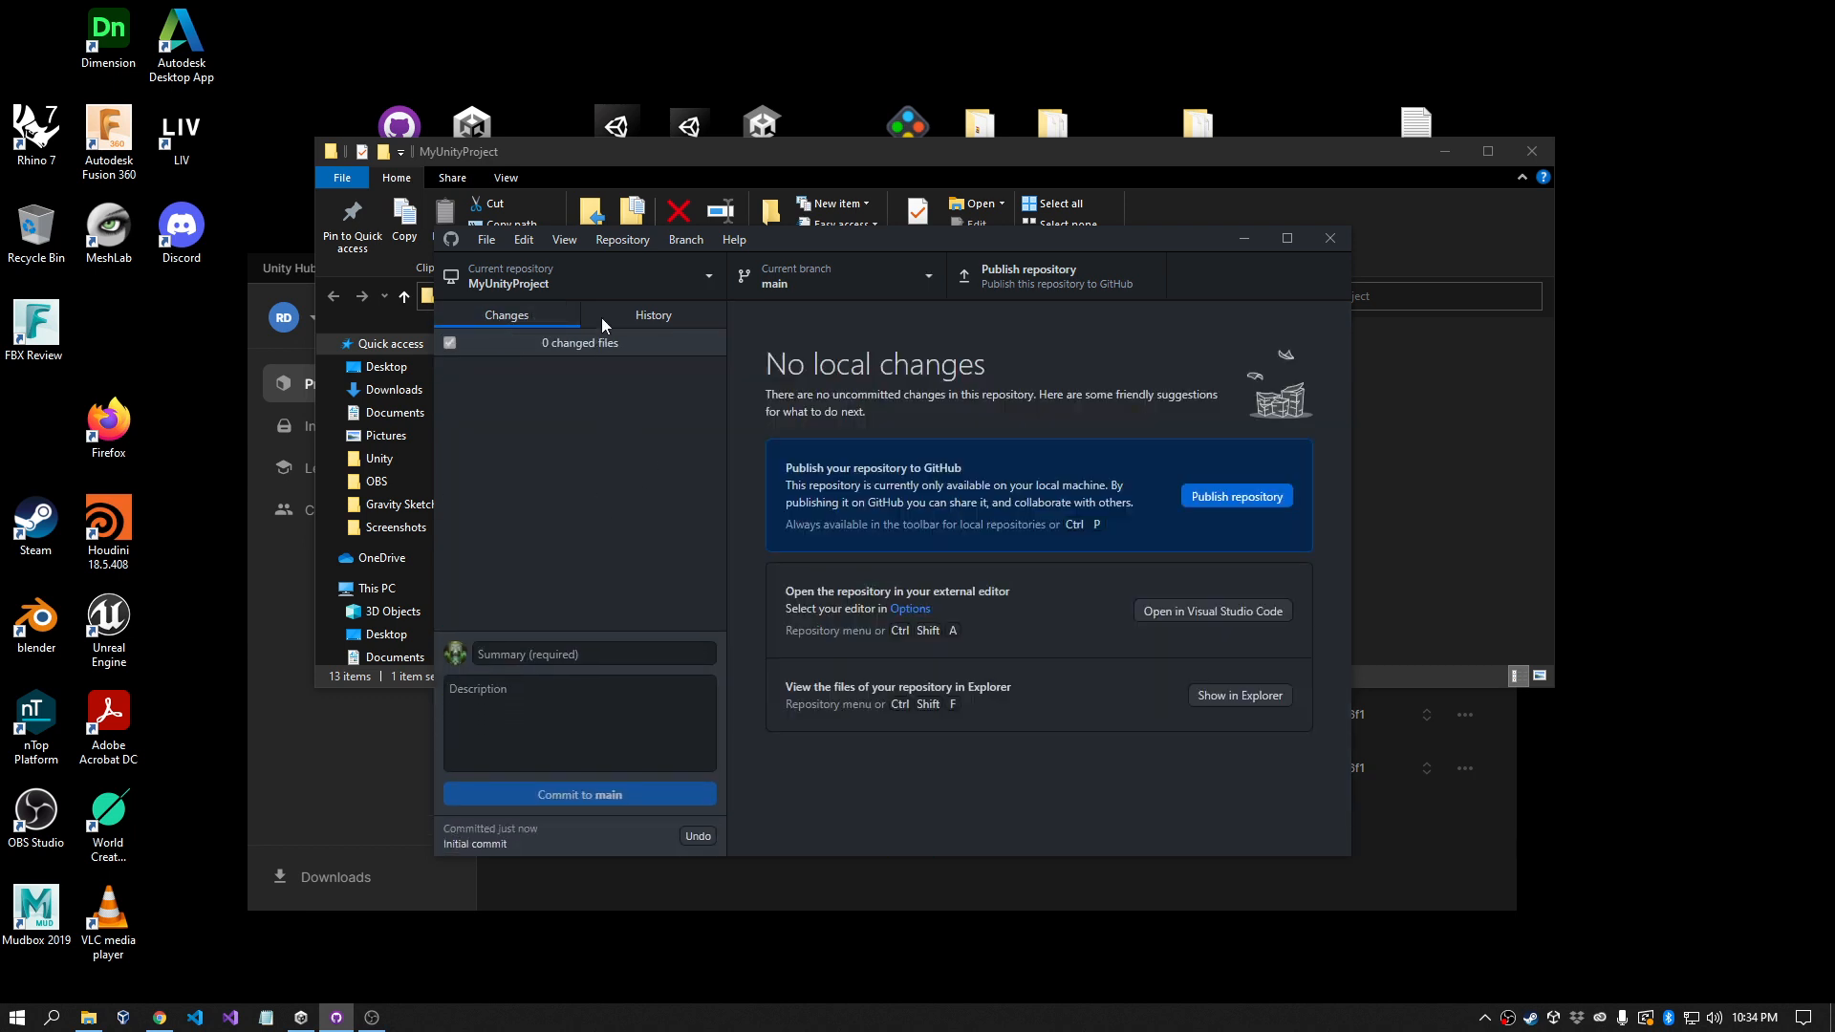
pyautogui.click(621, 318)
pyautogui.click(564, 385)
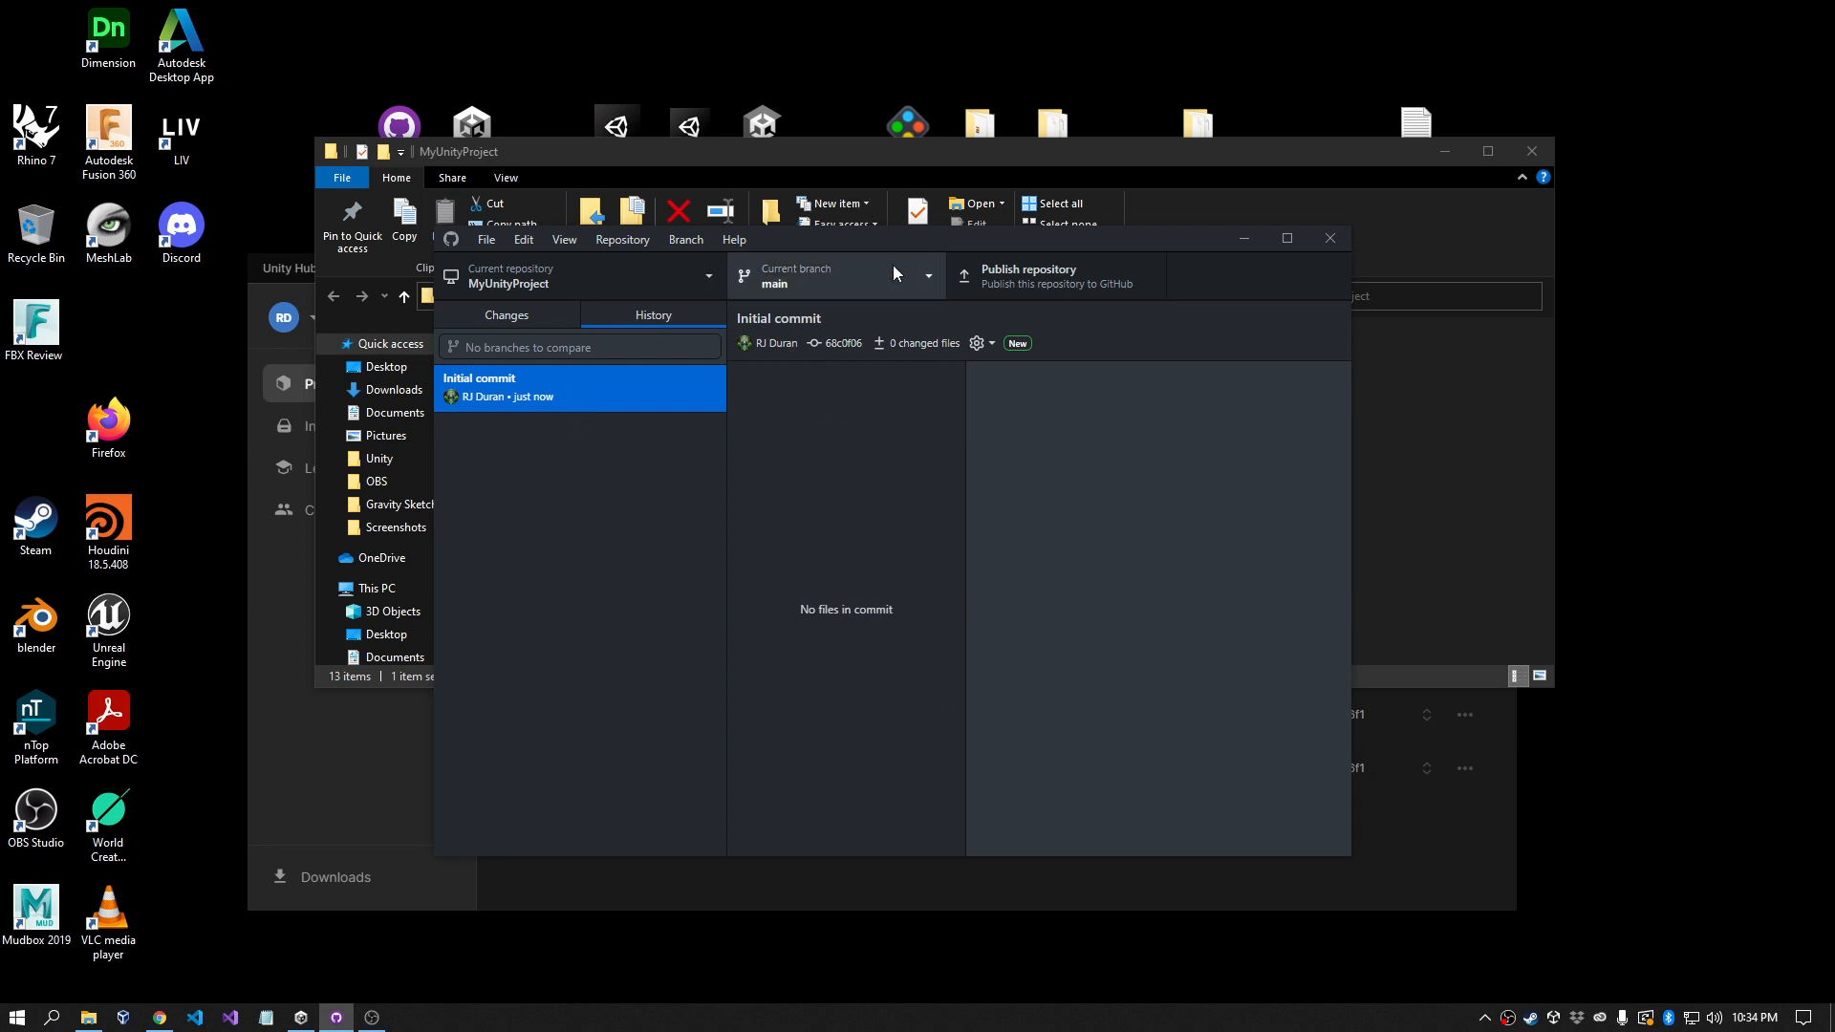
# Step: Bring the MyUnityProject folder into view in File Explorer and examine the .git folder, README.md and .gitattributes
pyautogui.moveTo(875, 238); pyautogui.dragTo(874, 346)
pyautogui.moveTo(890, 145); pyautogui.dragTo(839, 88)
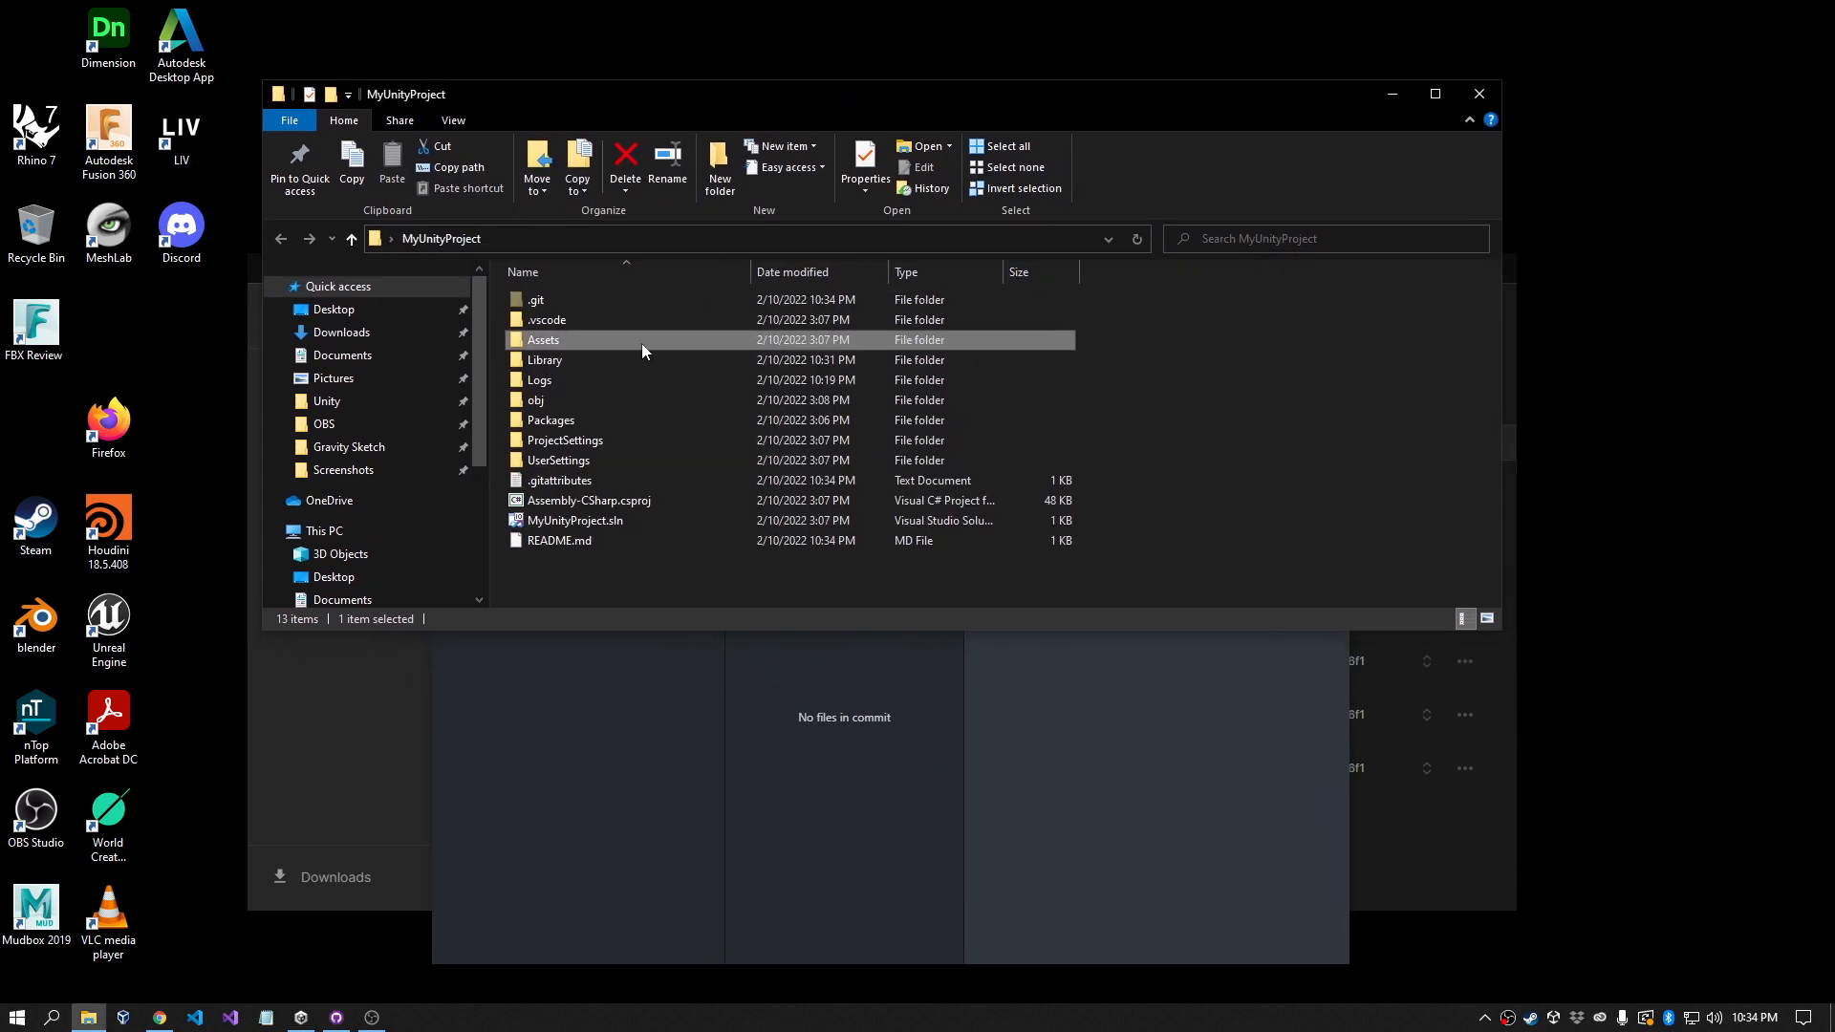
pyautogui.click(546, 299)
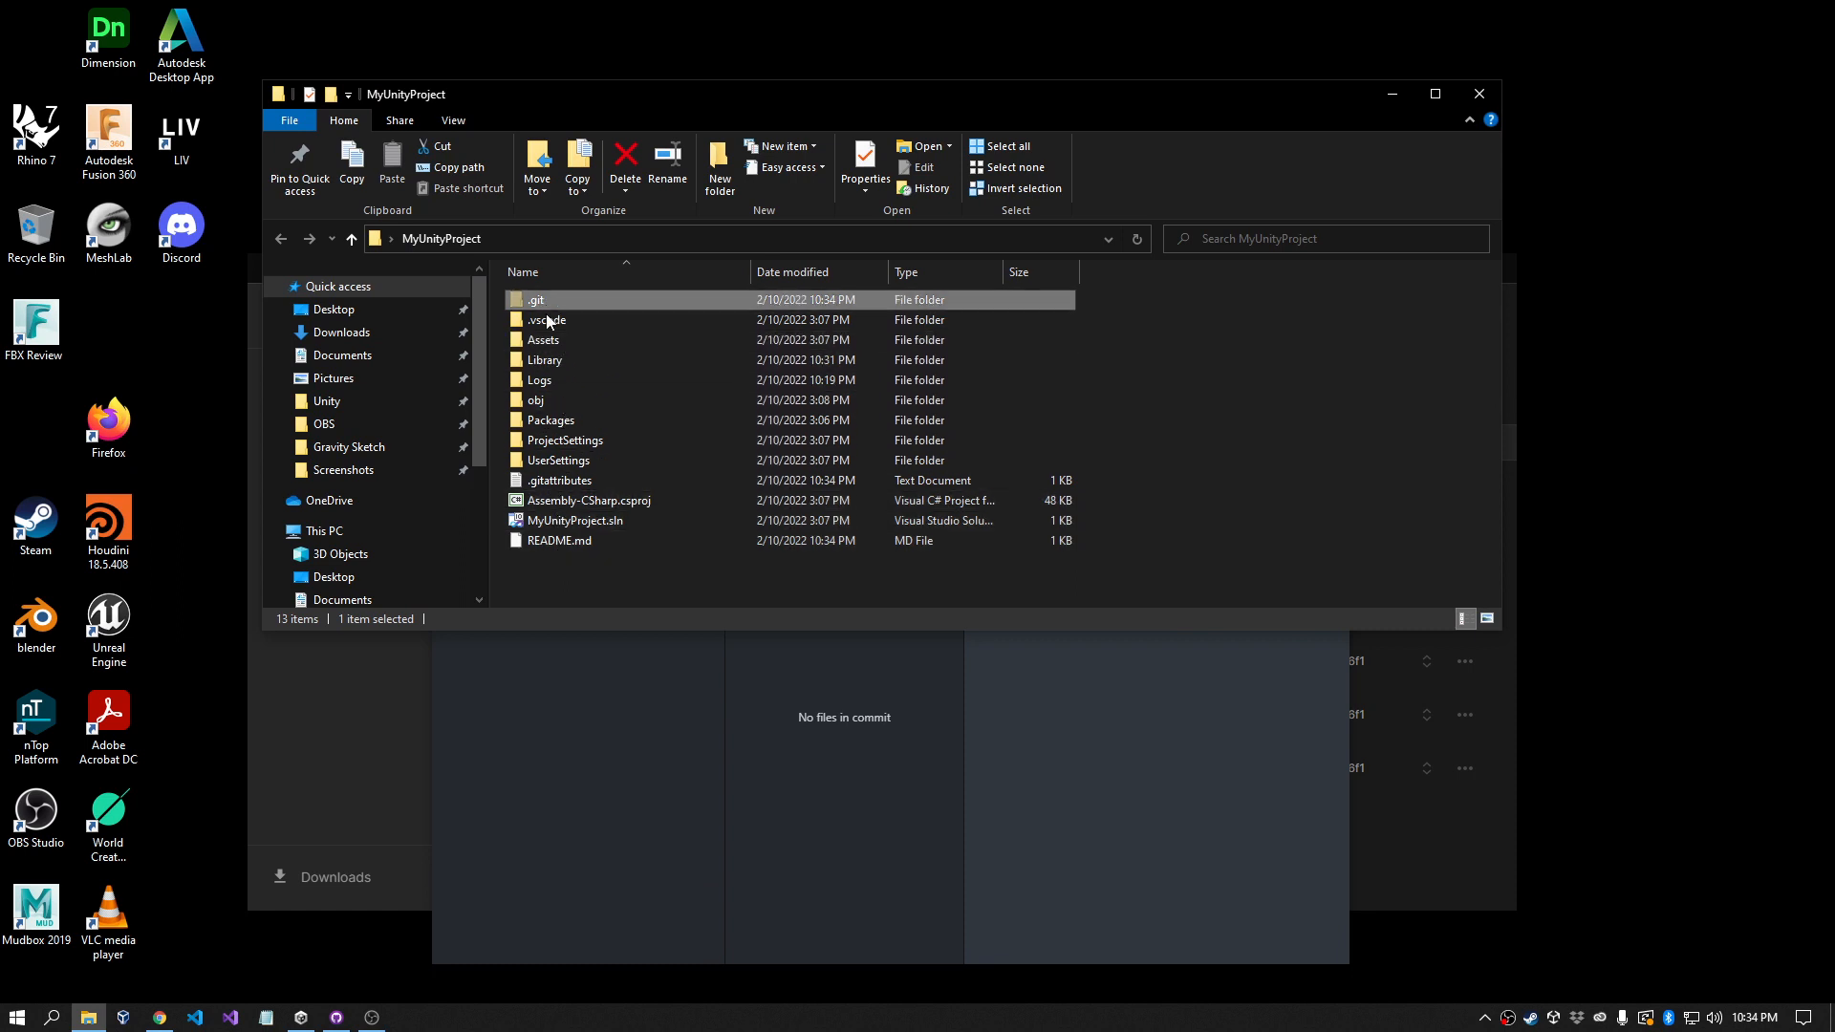
pyautogui.click(552, 543)
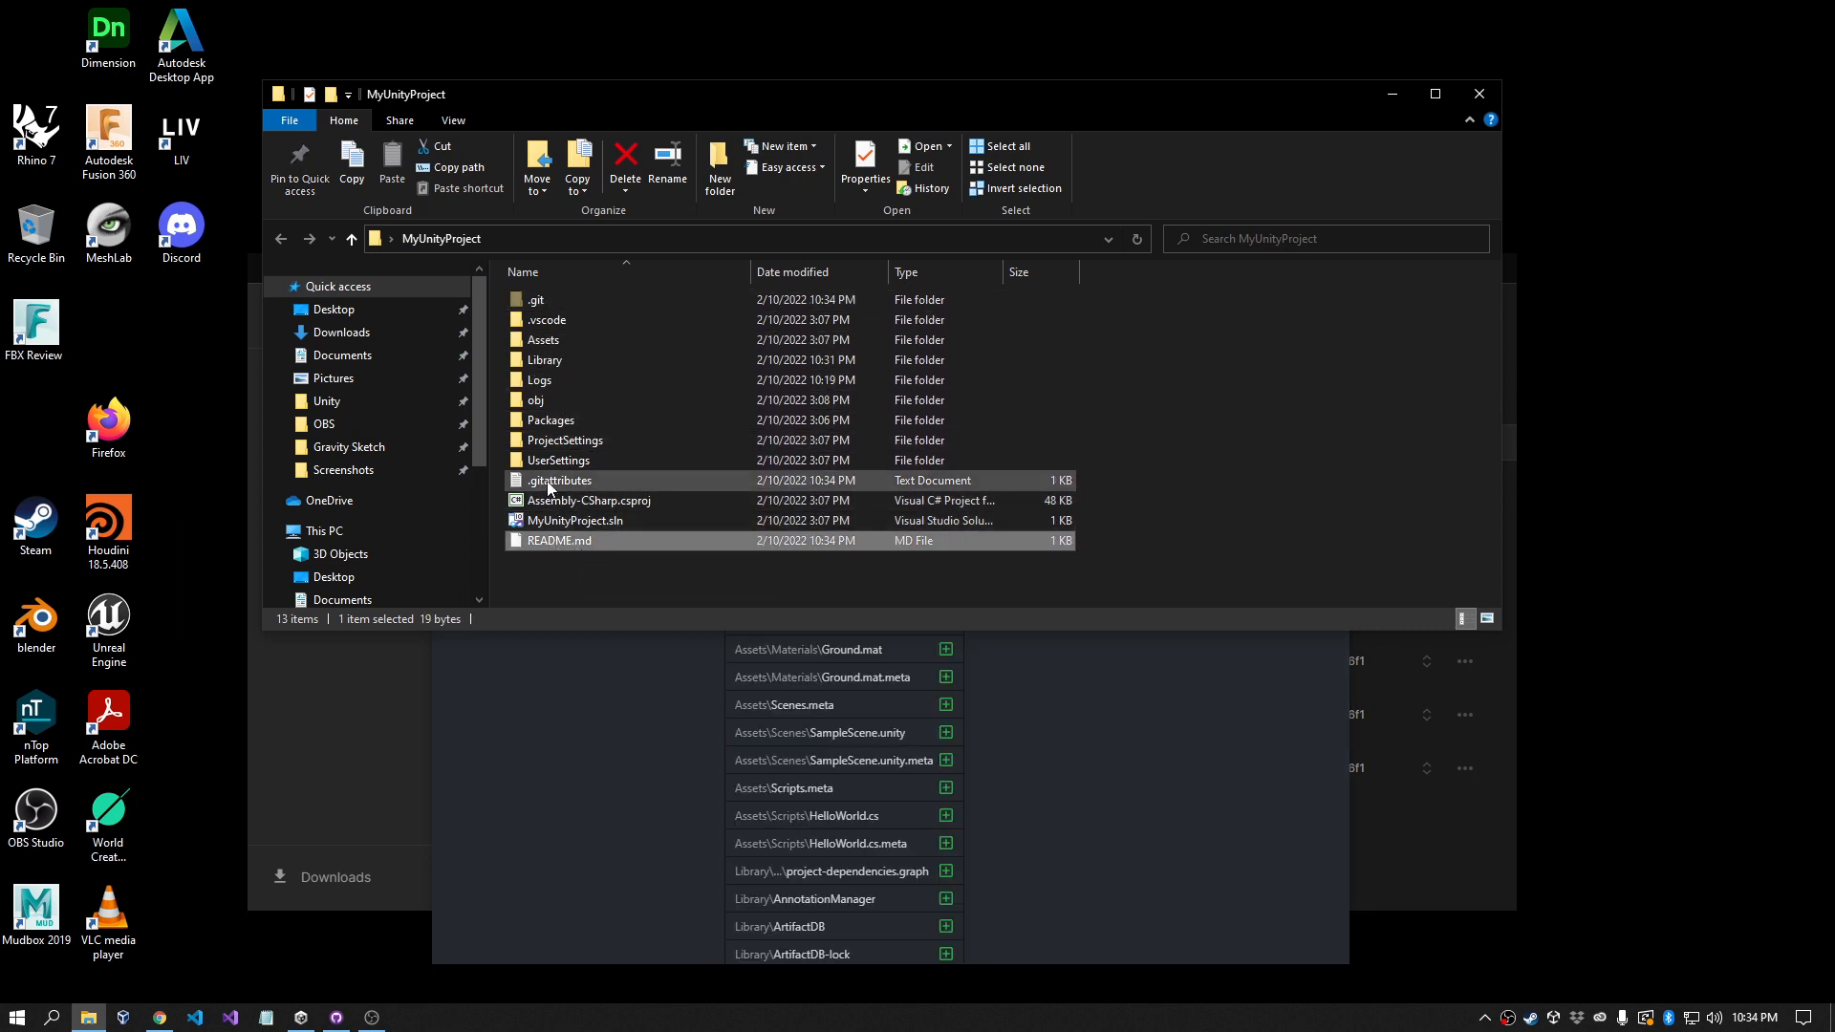
pyautogui.click(562, 489)
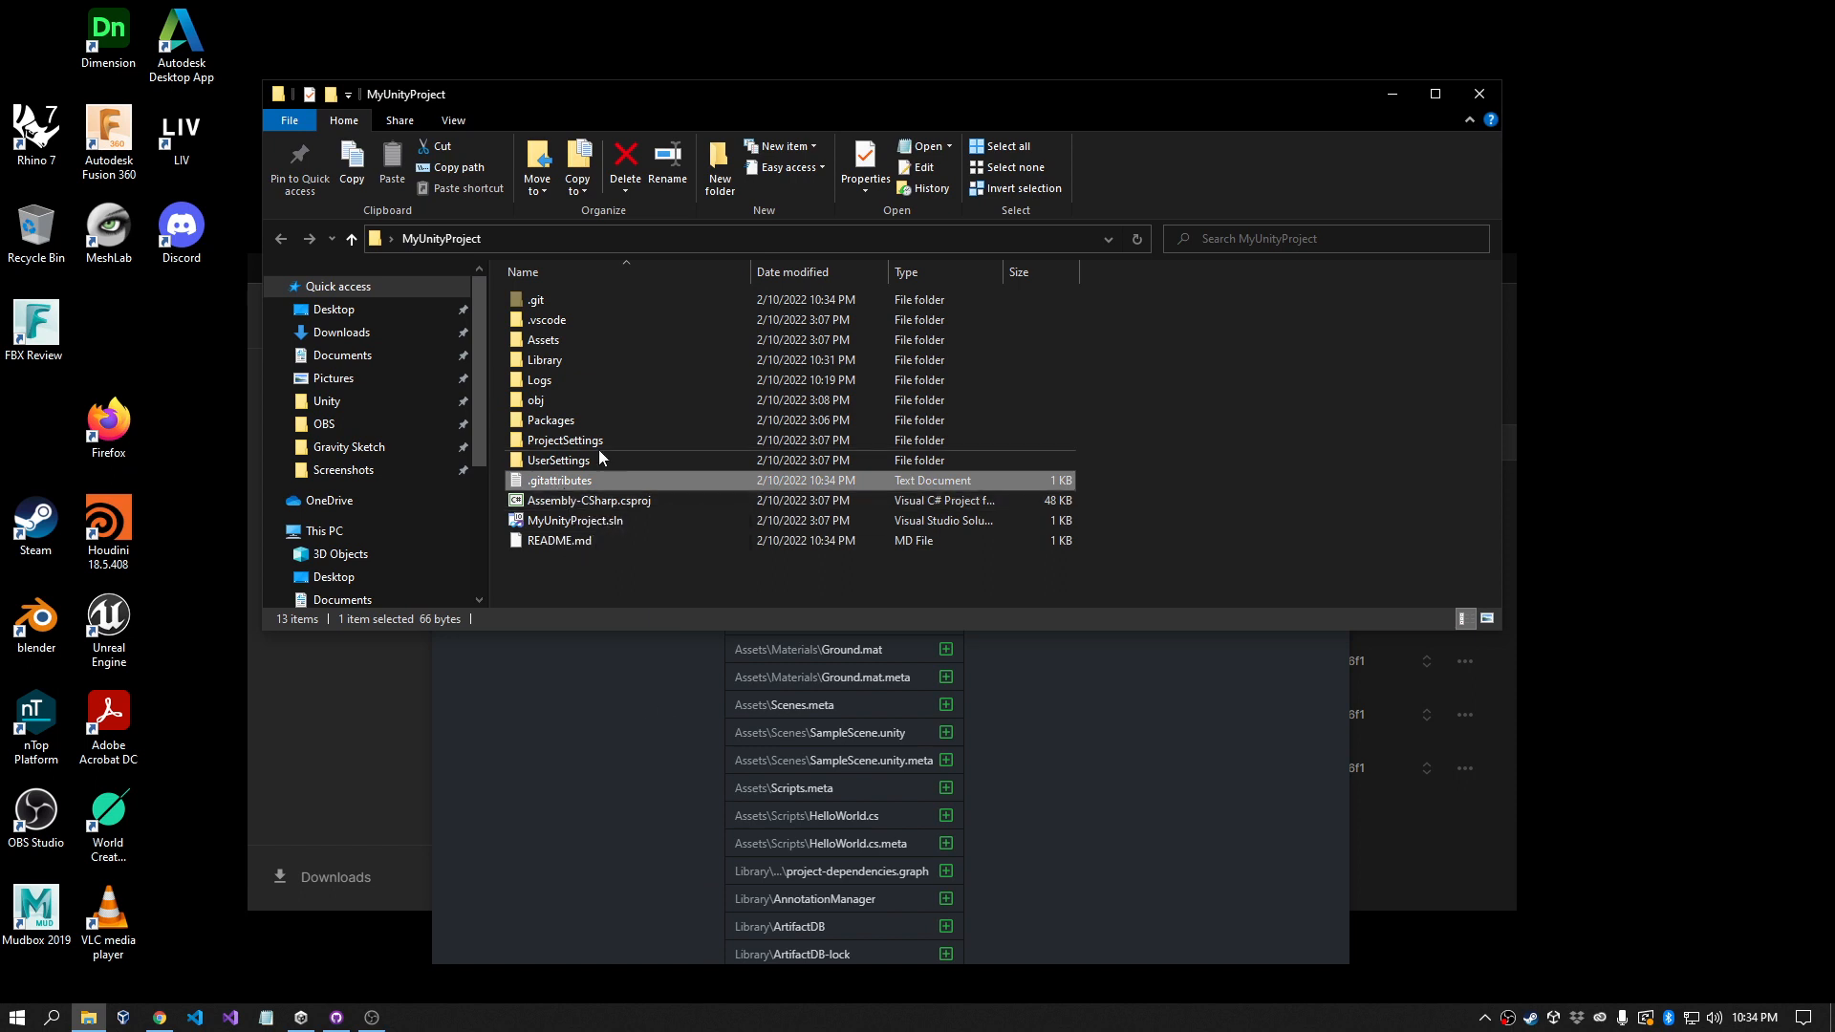
# Step: Return to GitHub Desktop and undo the initial commit of MyUnityProject
pyautogui.click(594, 697)
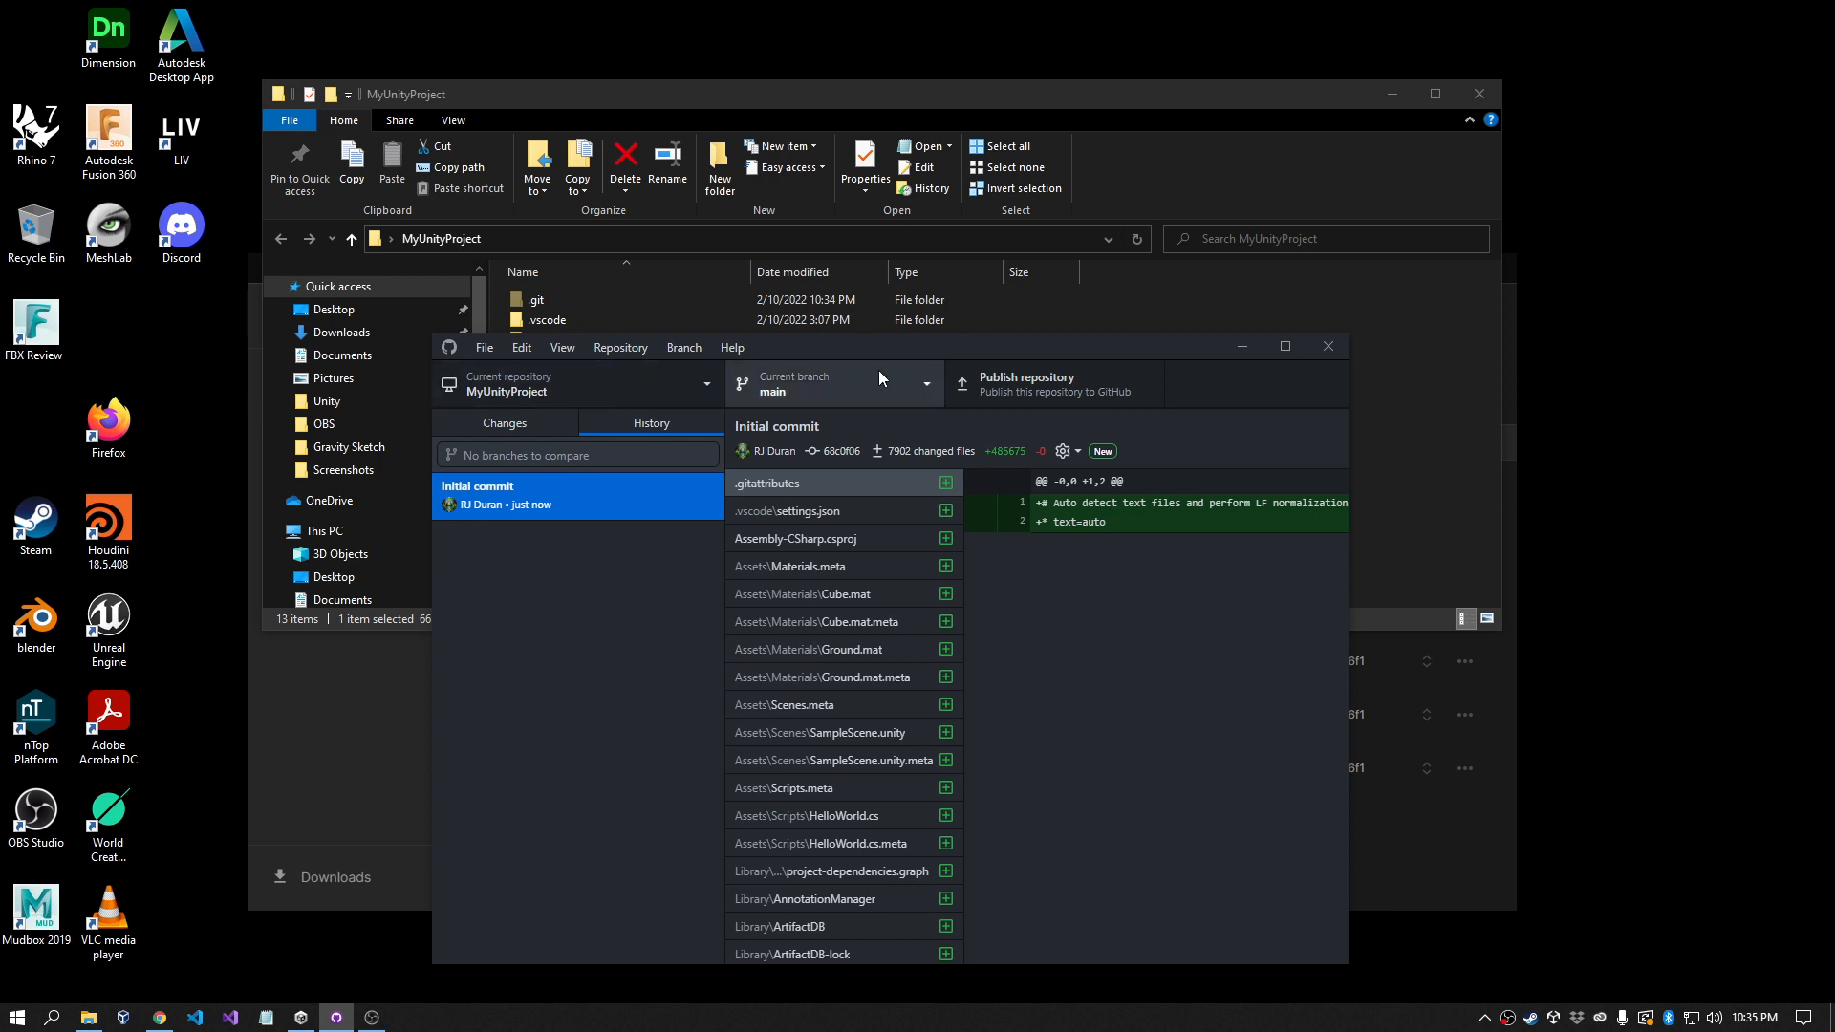
pyautogui.moveTo(860, 342); pyautogui.dragTo(855, 234)
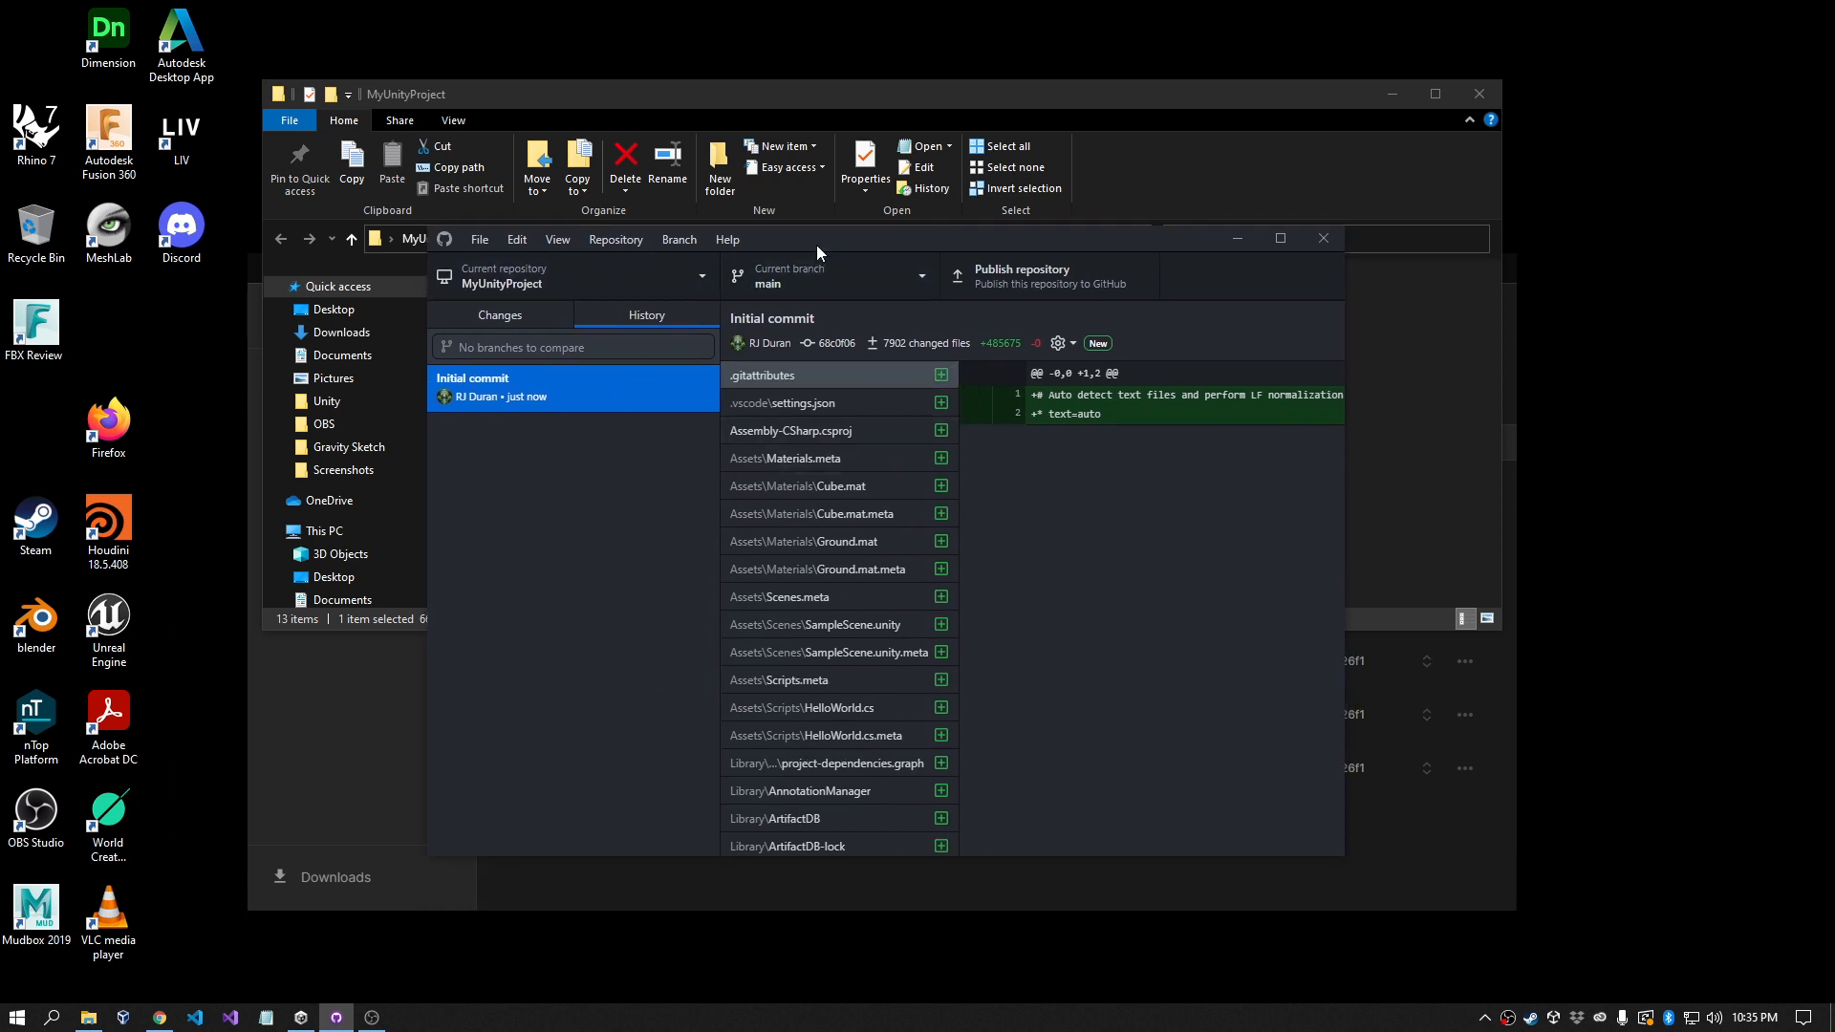
pyautogui.moveTo(816, 244)
pyautogui.mouseDown()
pyautogui.moveTo(862, 529)
pyautogui.moveTo(789, 263)
pyautogui.mouseUp()
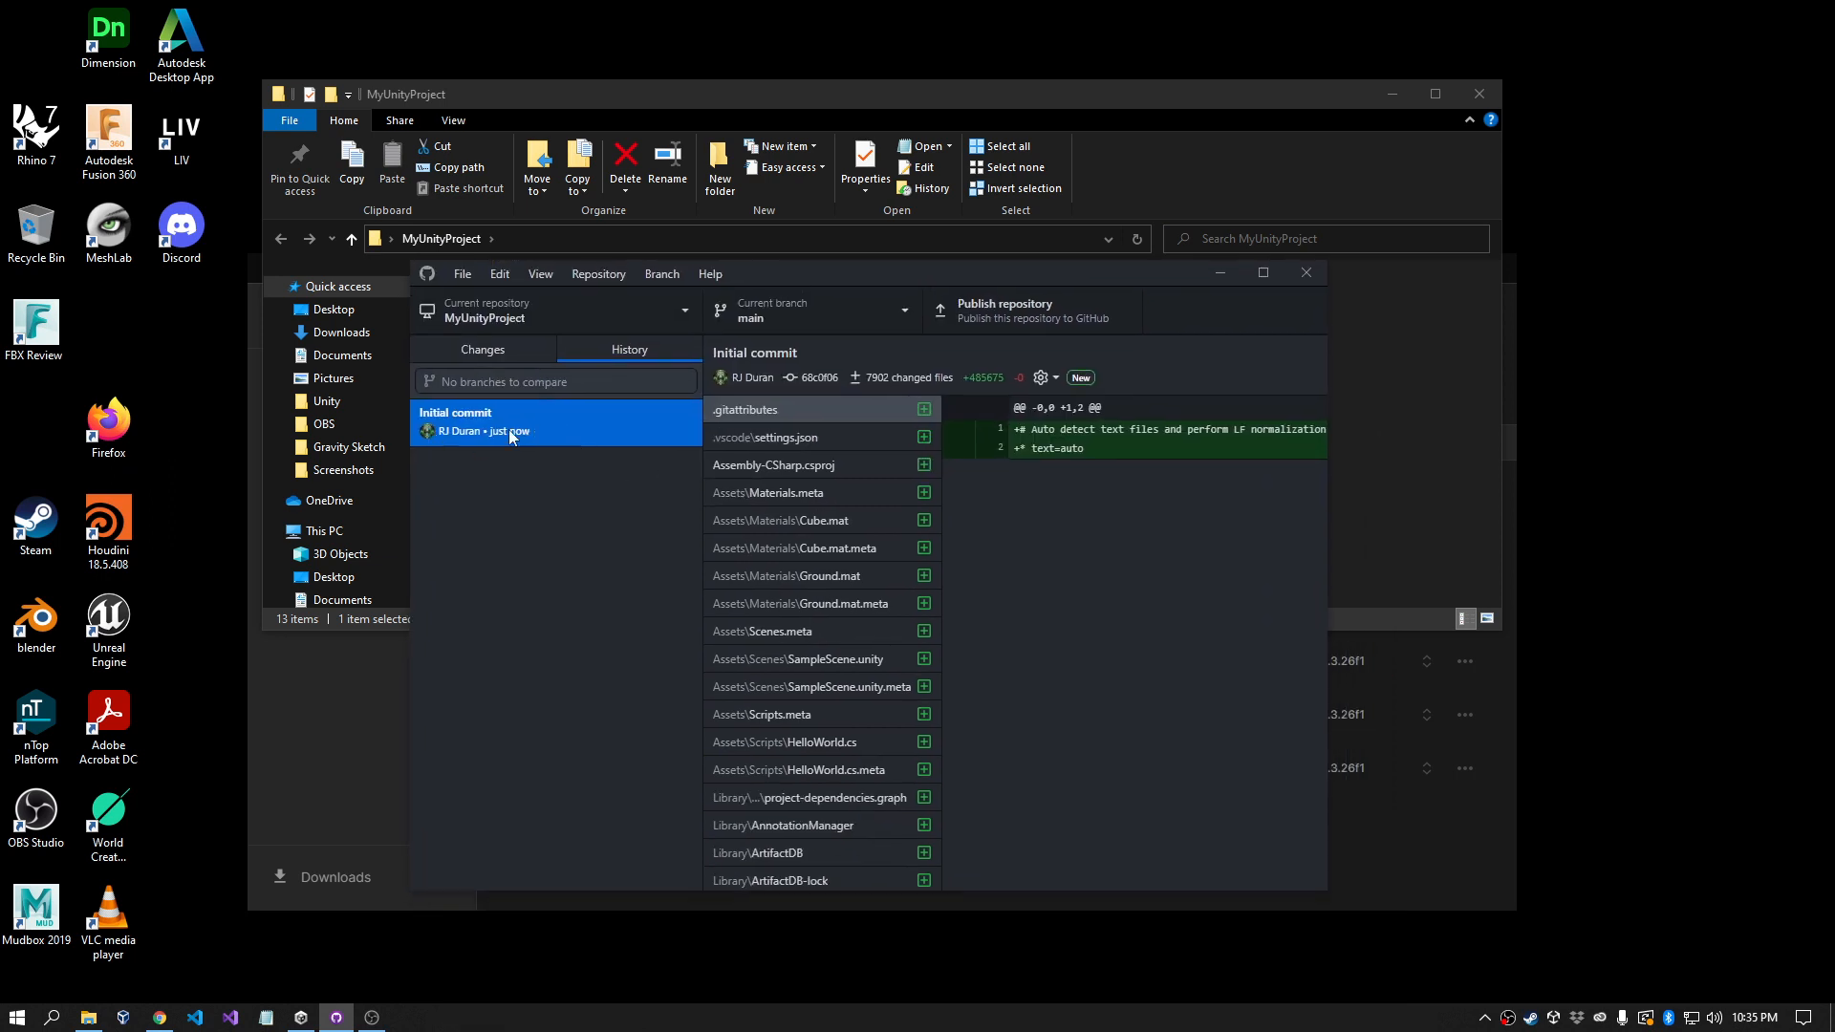
pyautogui.rightClick(581, 422)
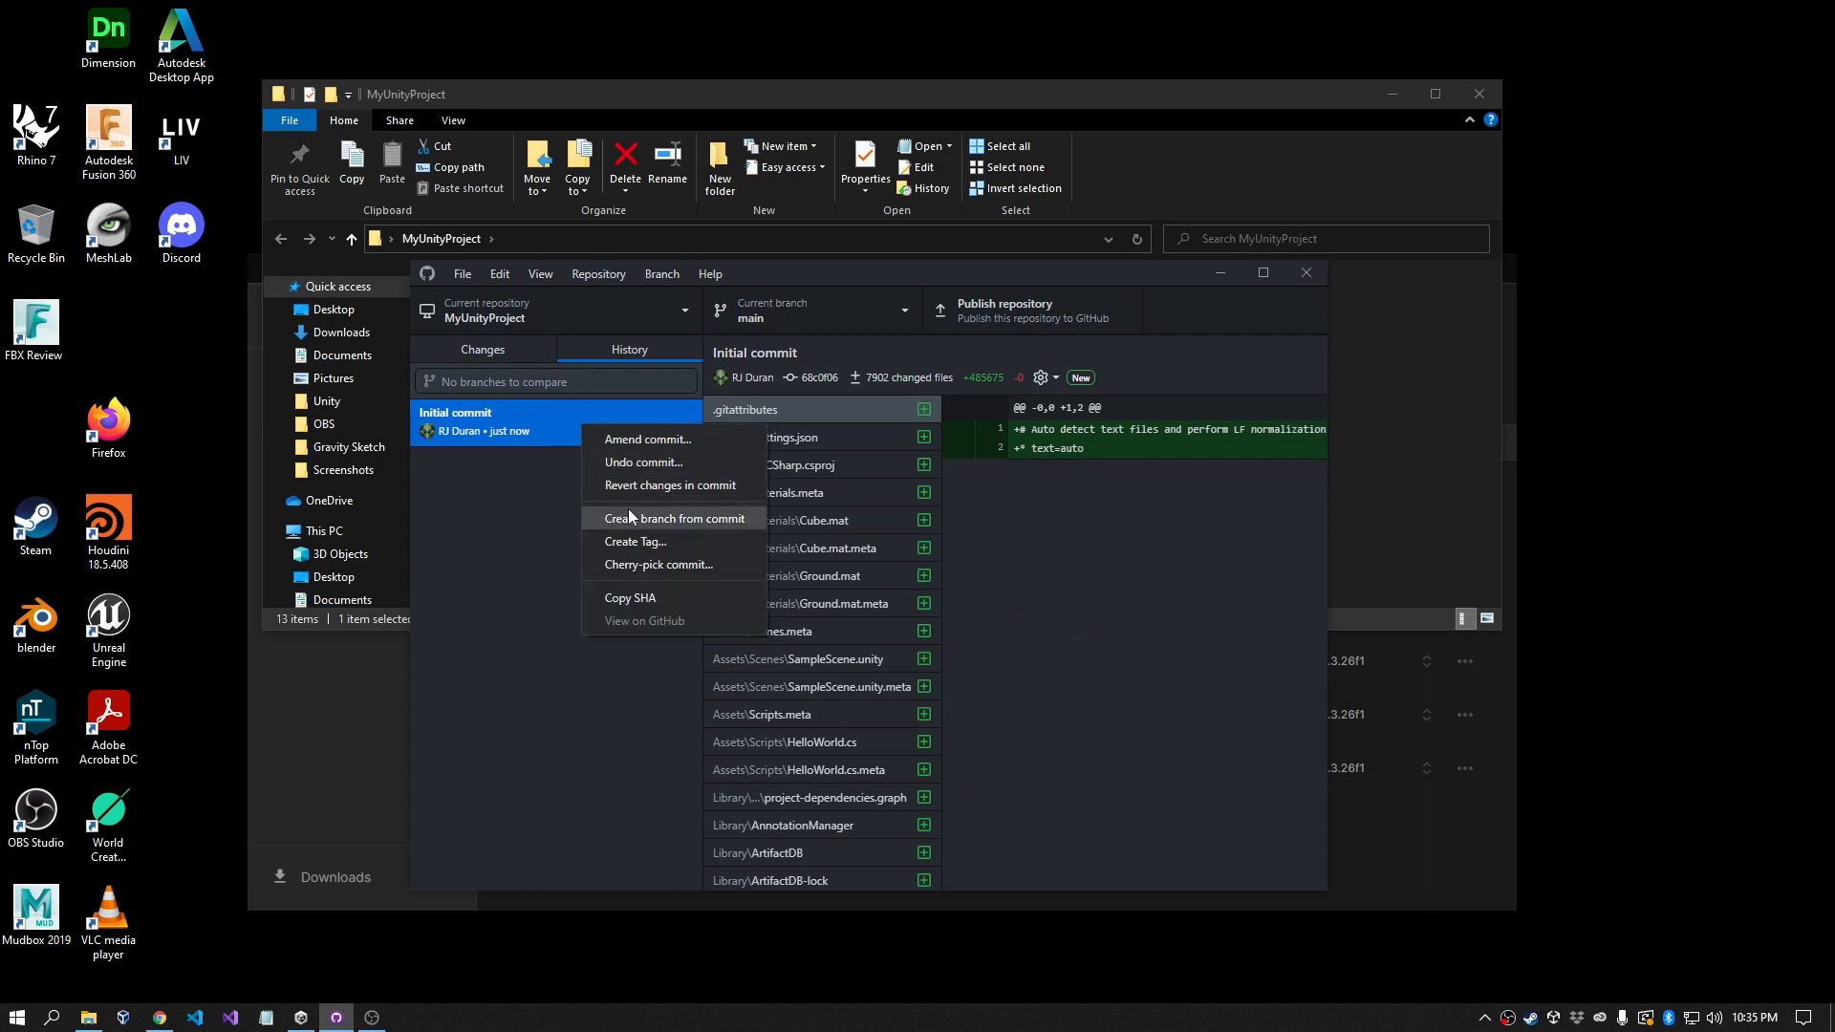
pyautogui.click(619, 361)
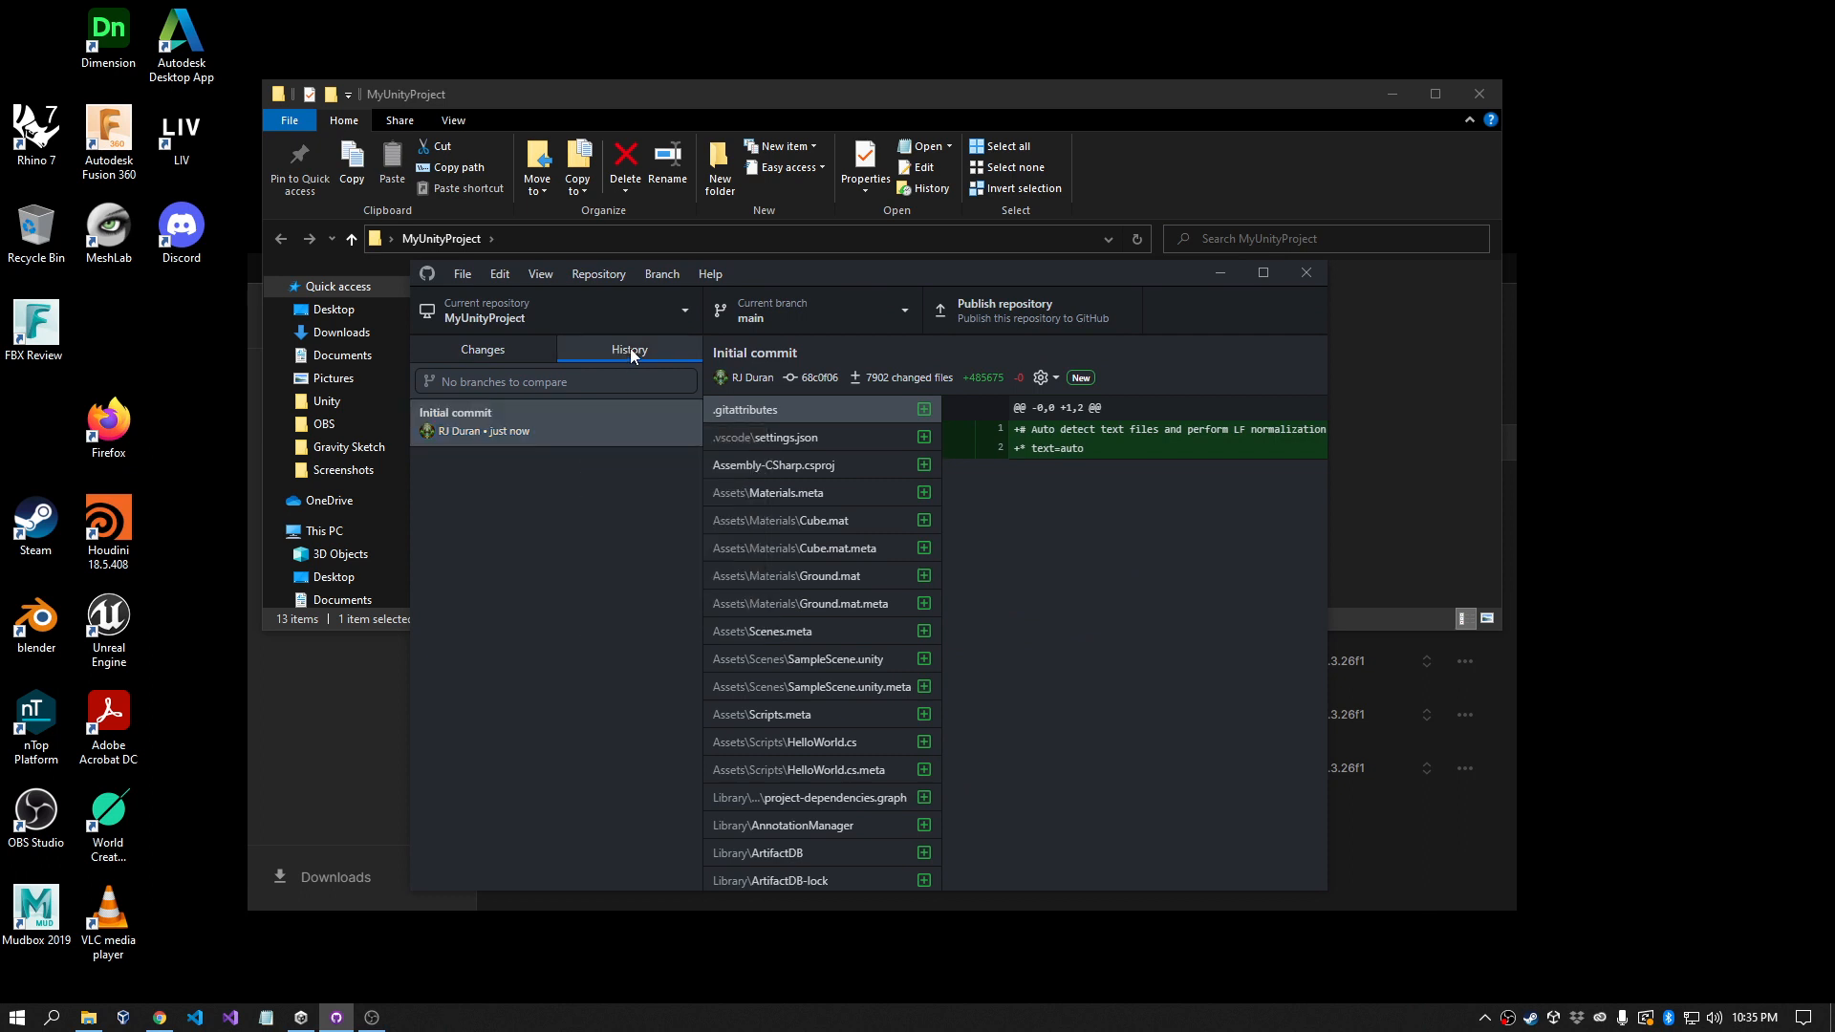
pyautogui.rightClick(577, 420)
pyautogui.click(648, 457)
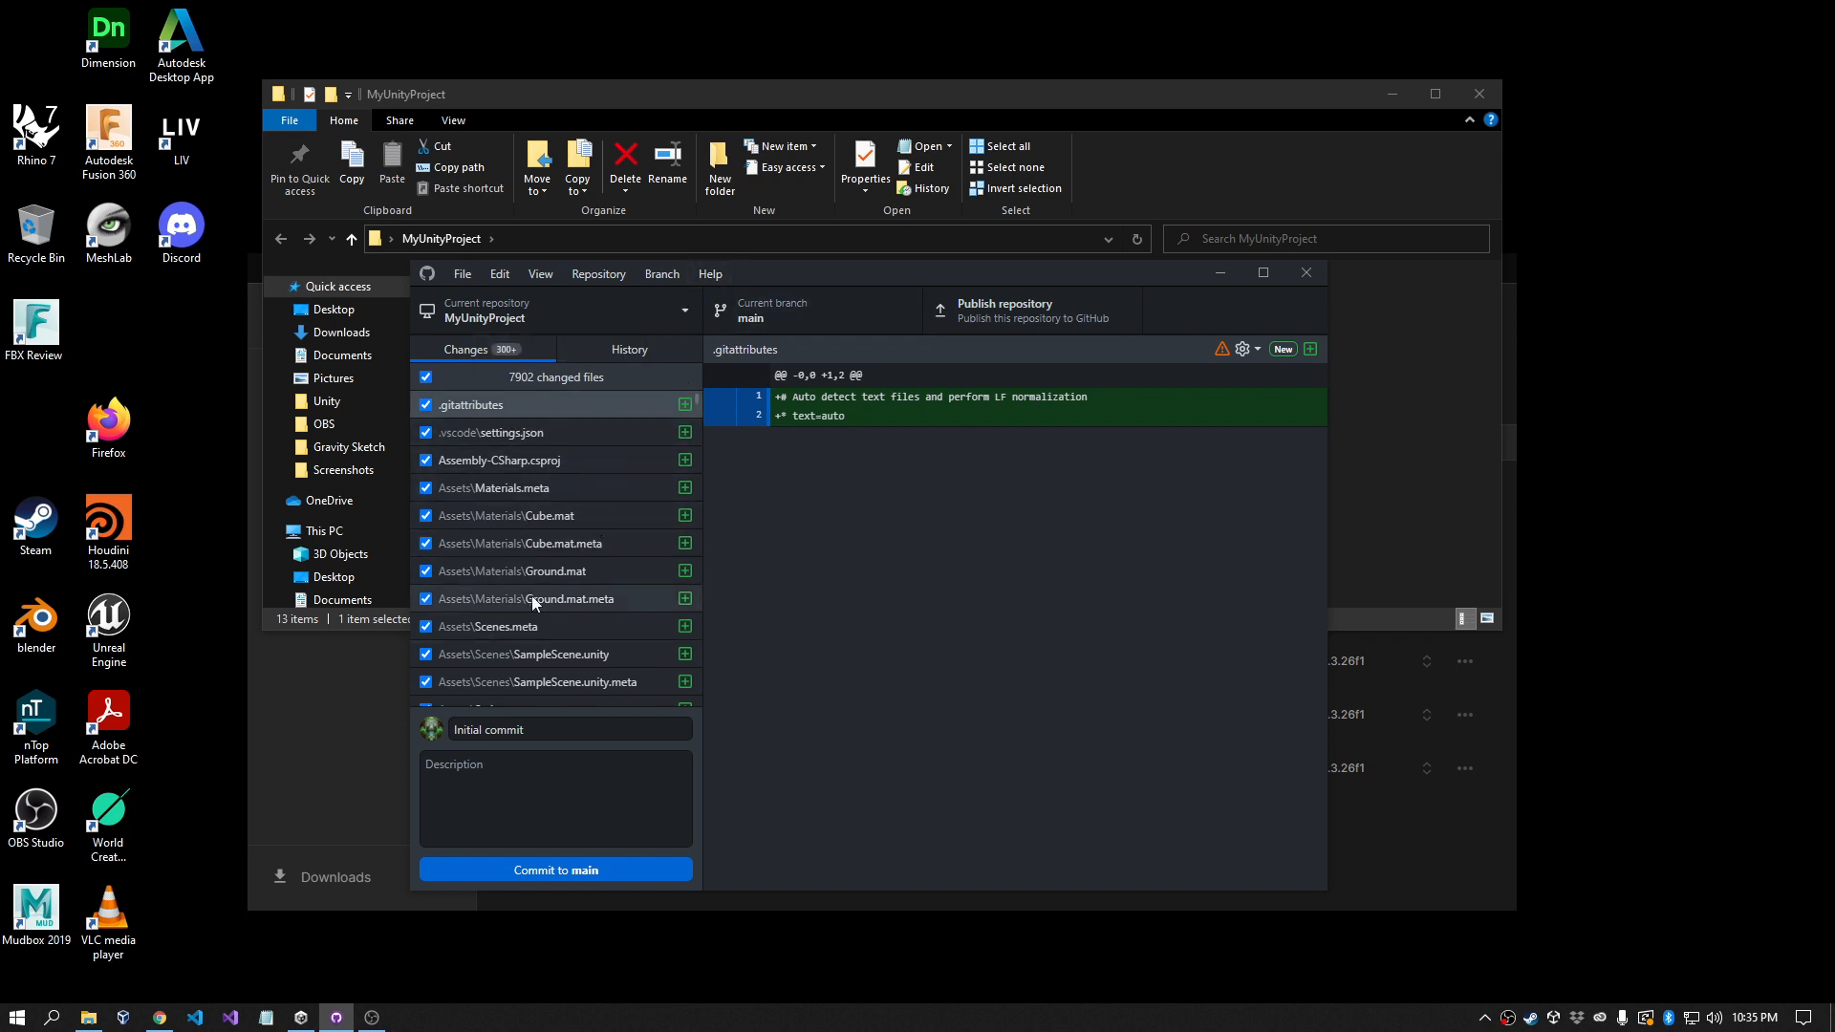
pyautogui.moveTo(770, 271); pyautogui.dragTo(794, 635)
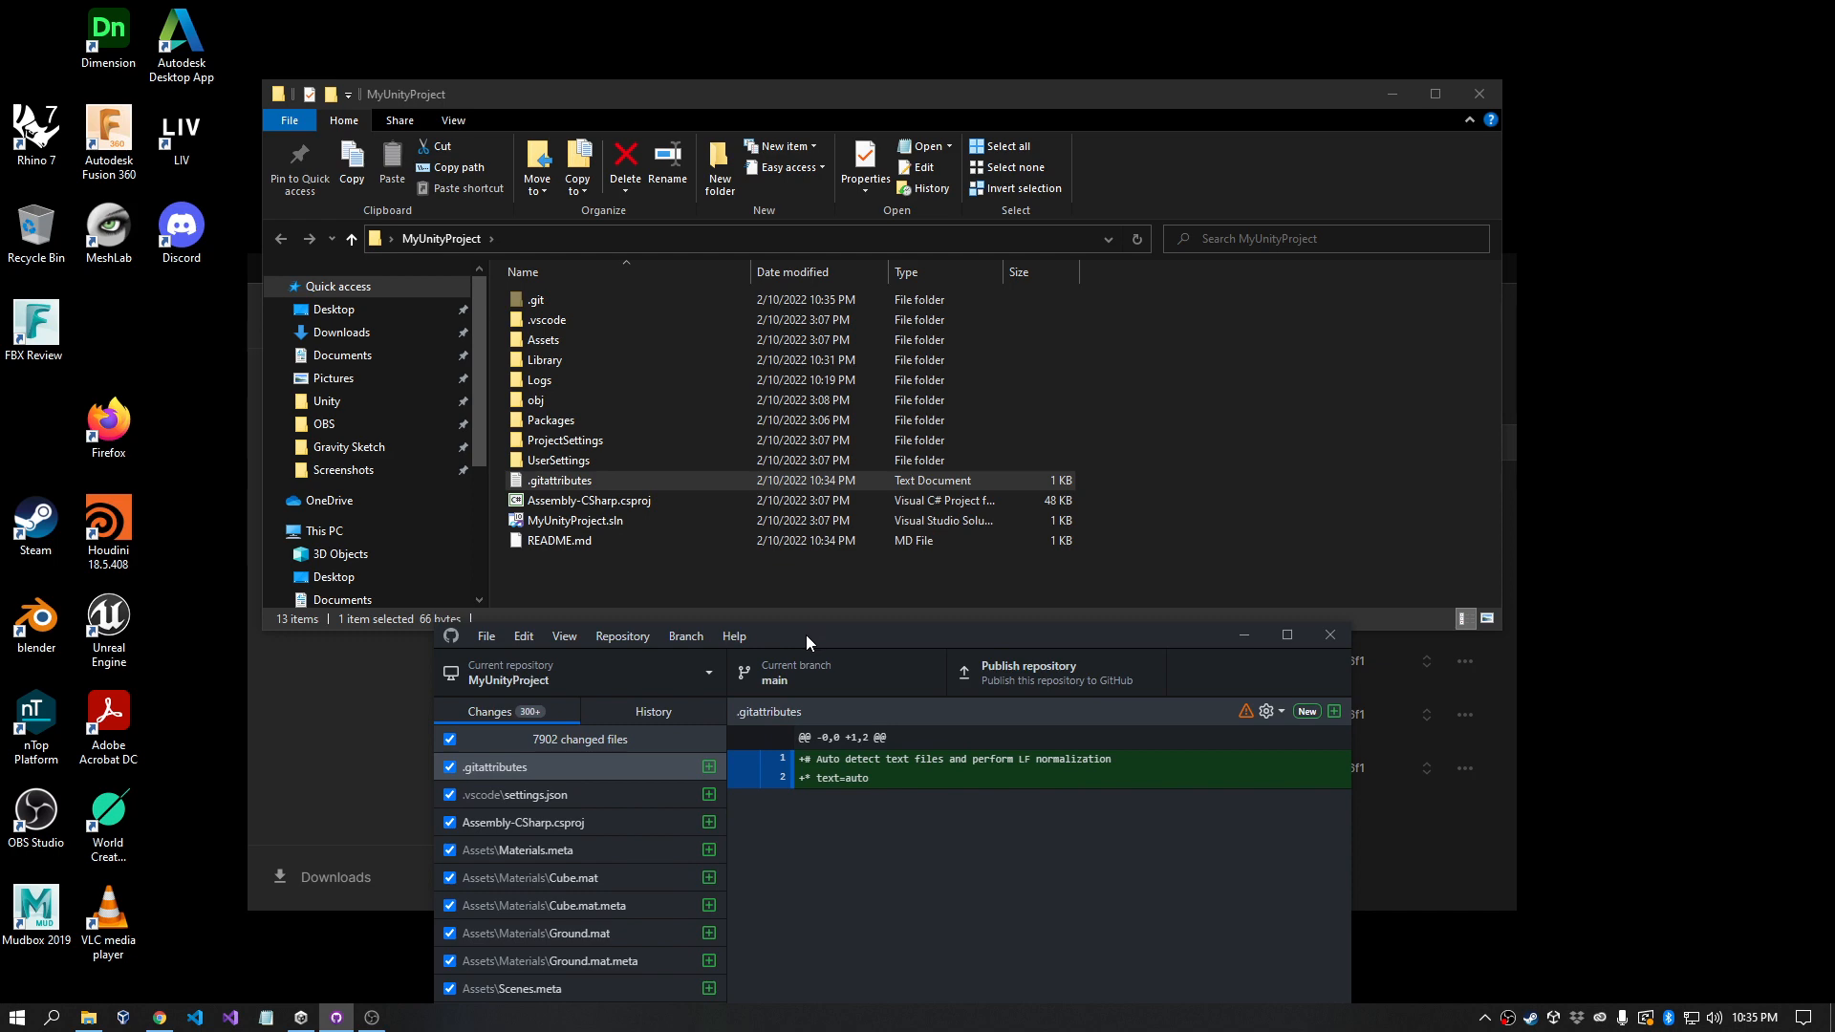
pyautogui.moveTo(805, 634); pyautogui.dragTo(817, 247)
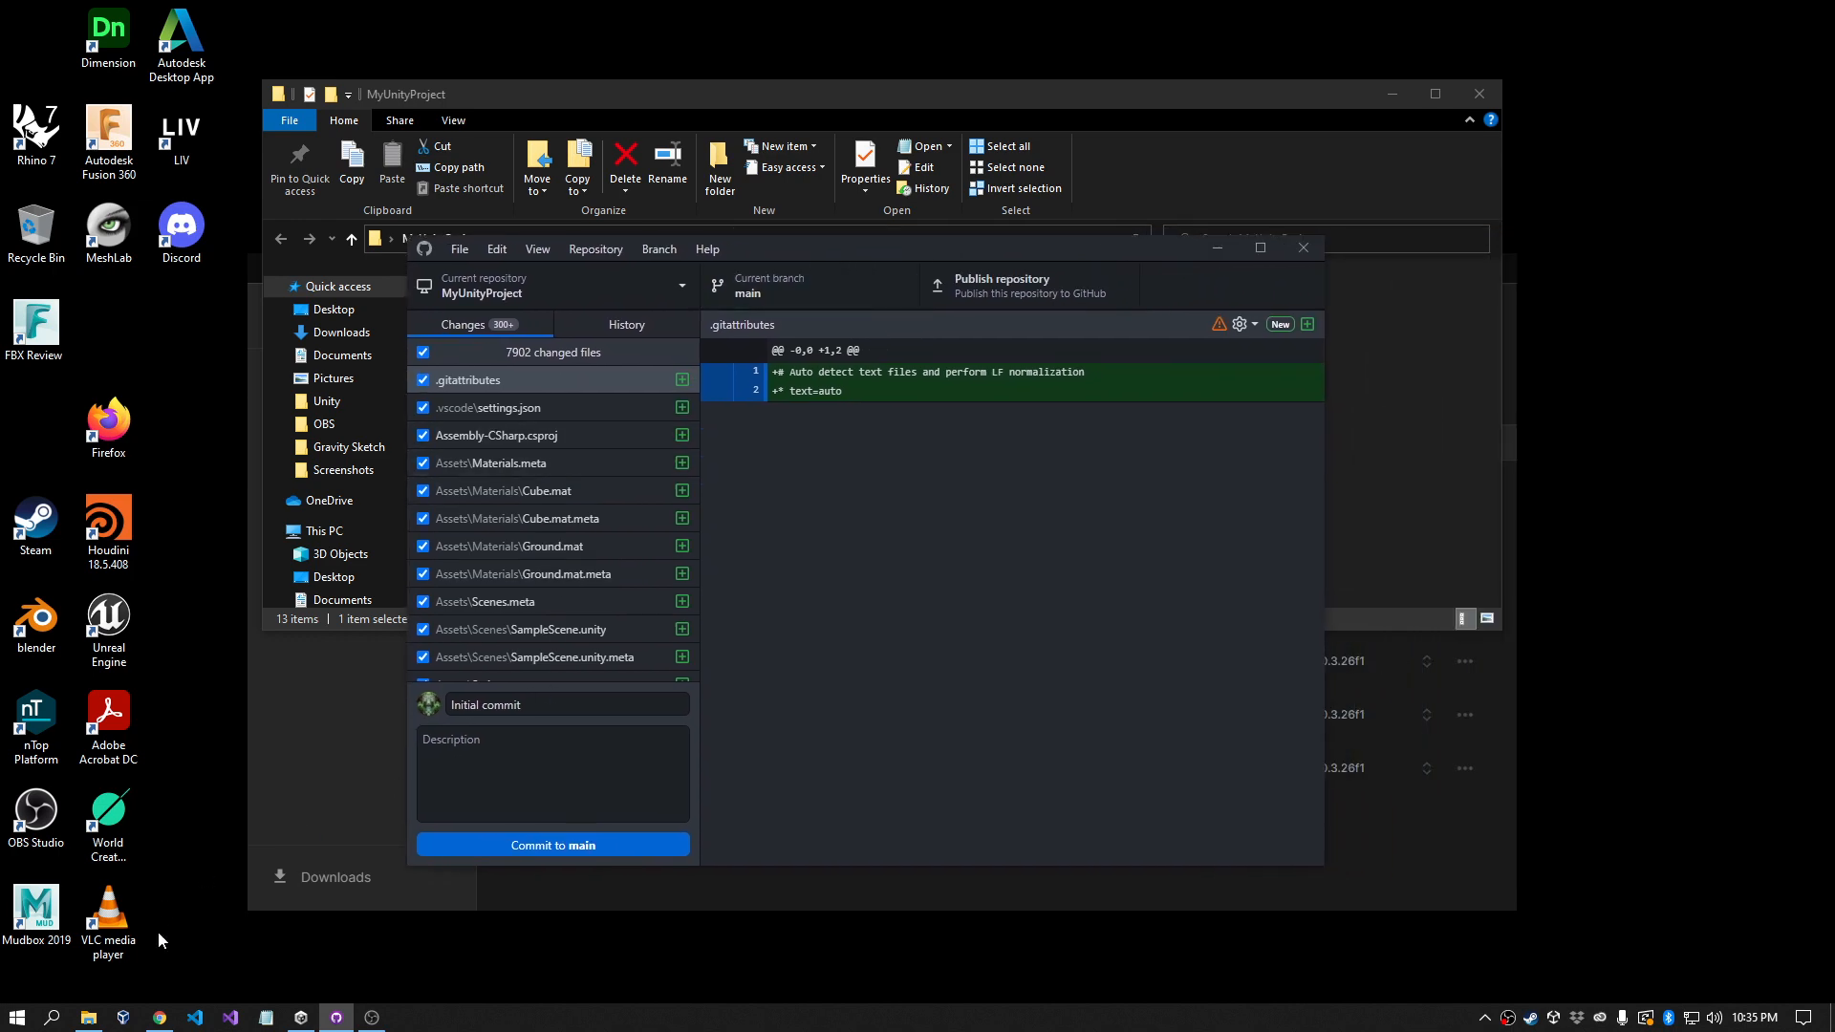
# Step: Switch to Chrome and examine the ignore rules in the Unity .gitignore gist
pyautogui.click(160, 1019)
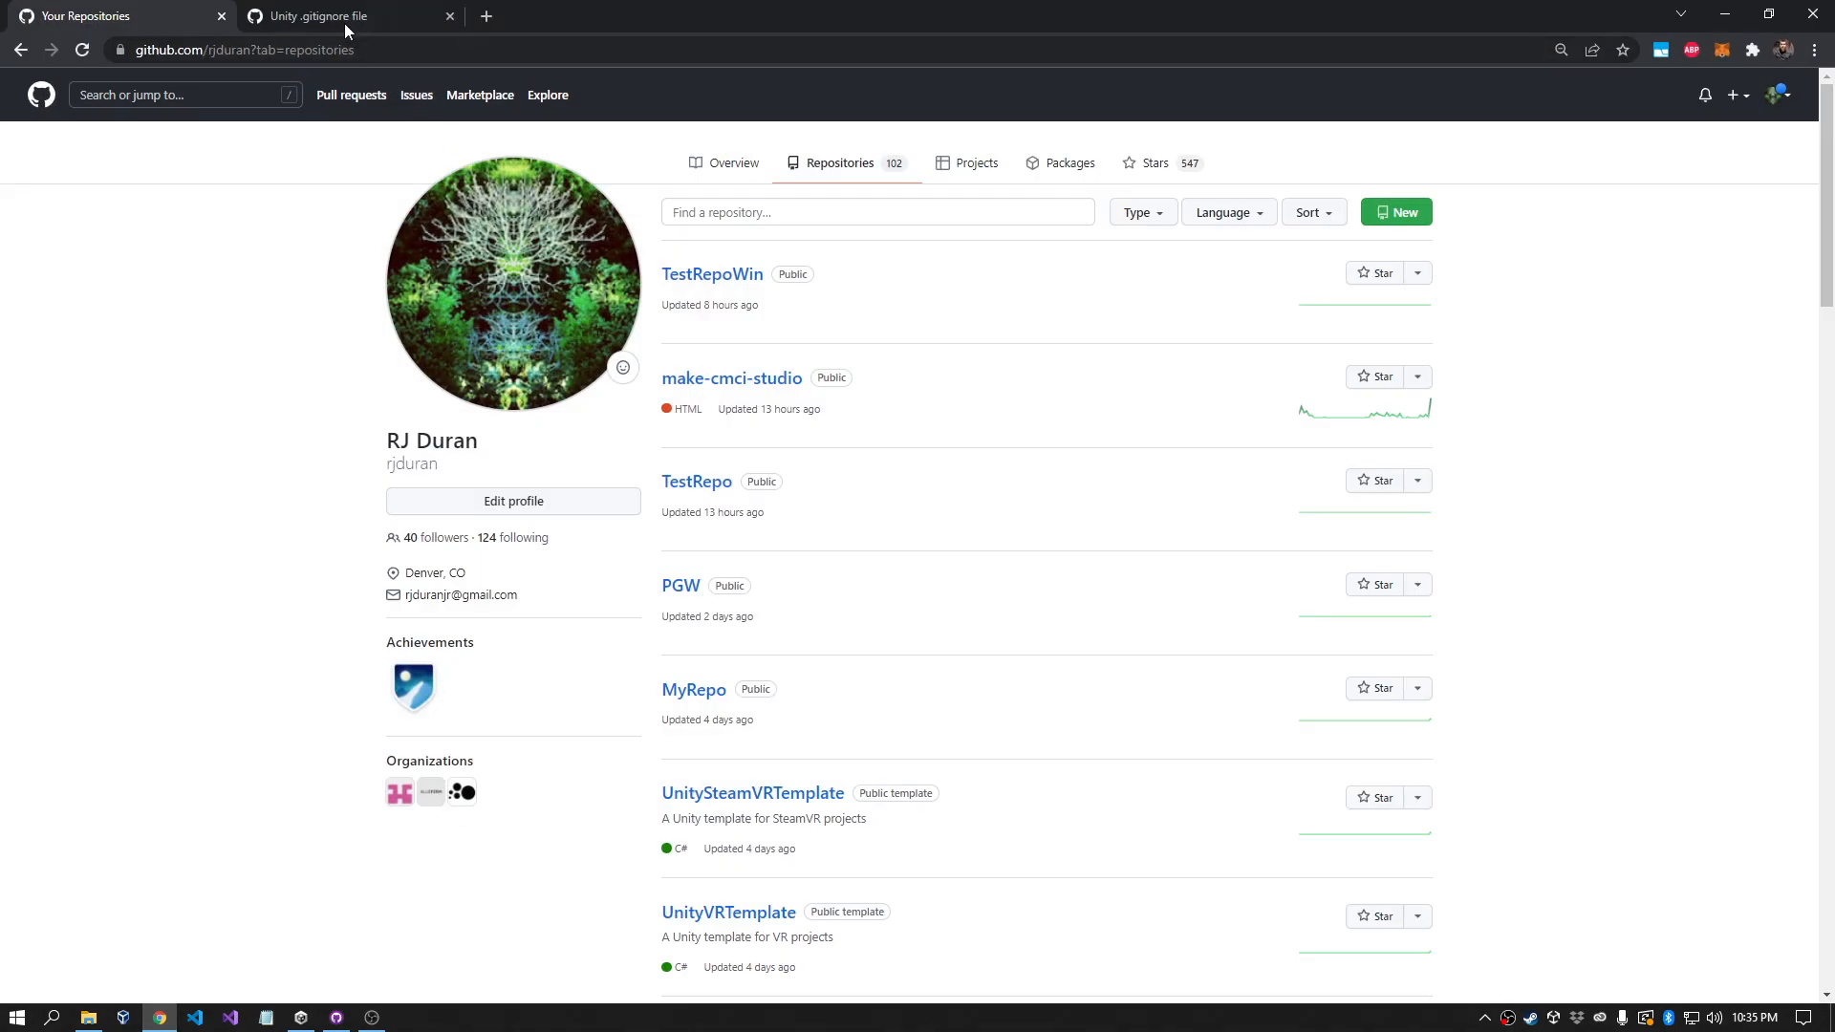
pyautogui.click(340, 19)
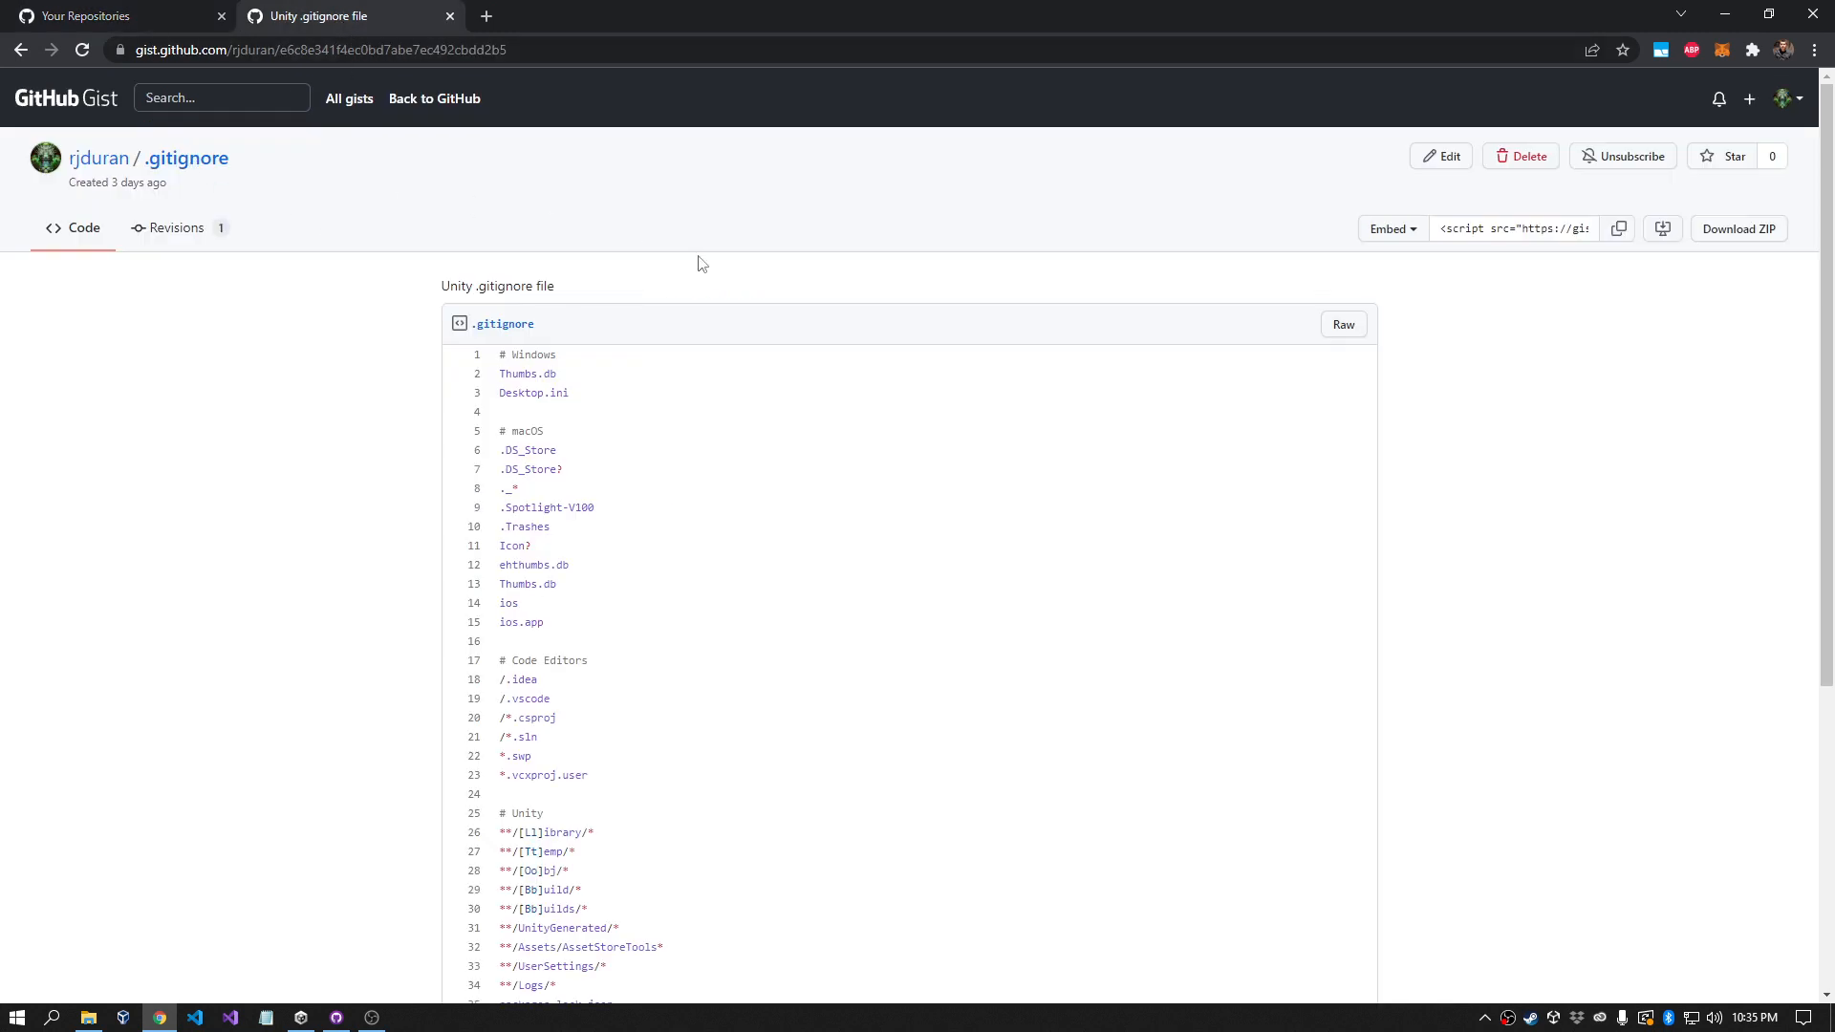
pyautogui.scroll(-2, 724, 287)
pyautogui.scroll(1, 701, 287)
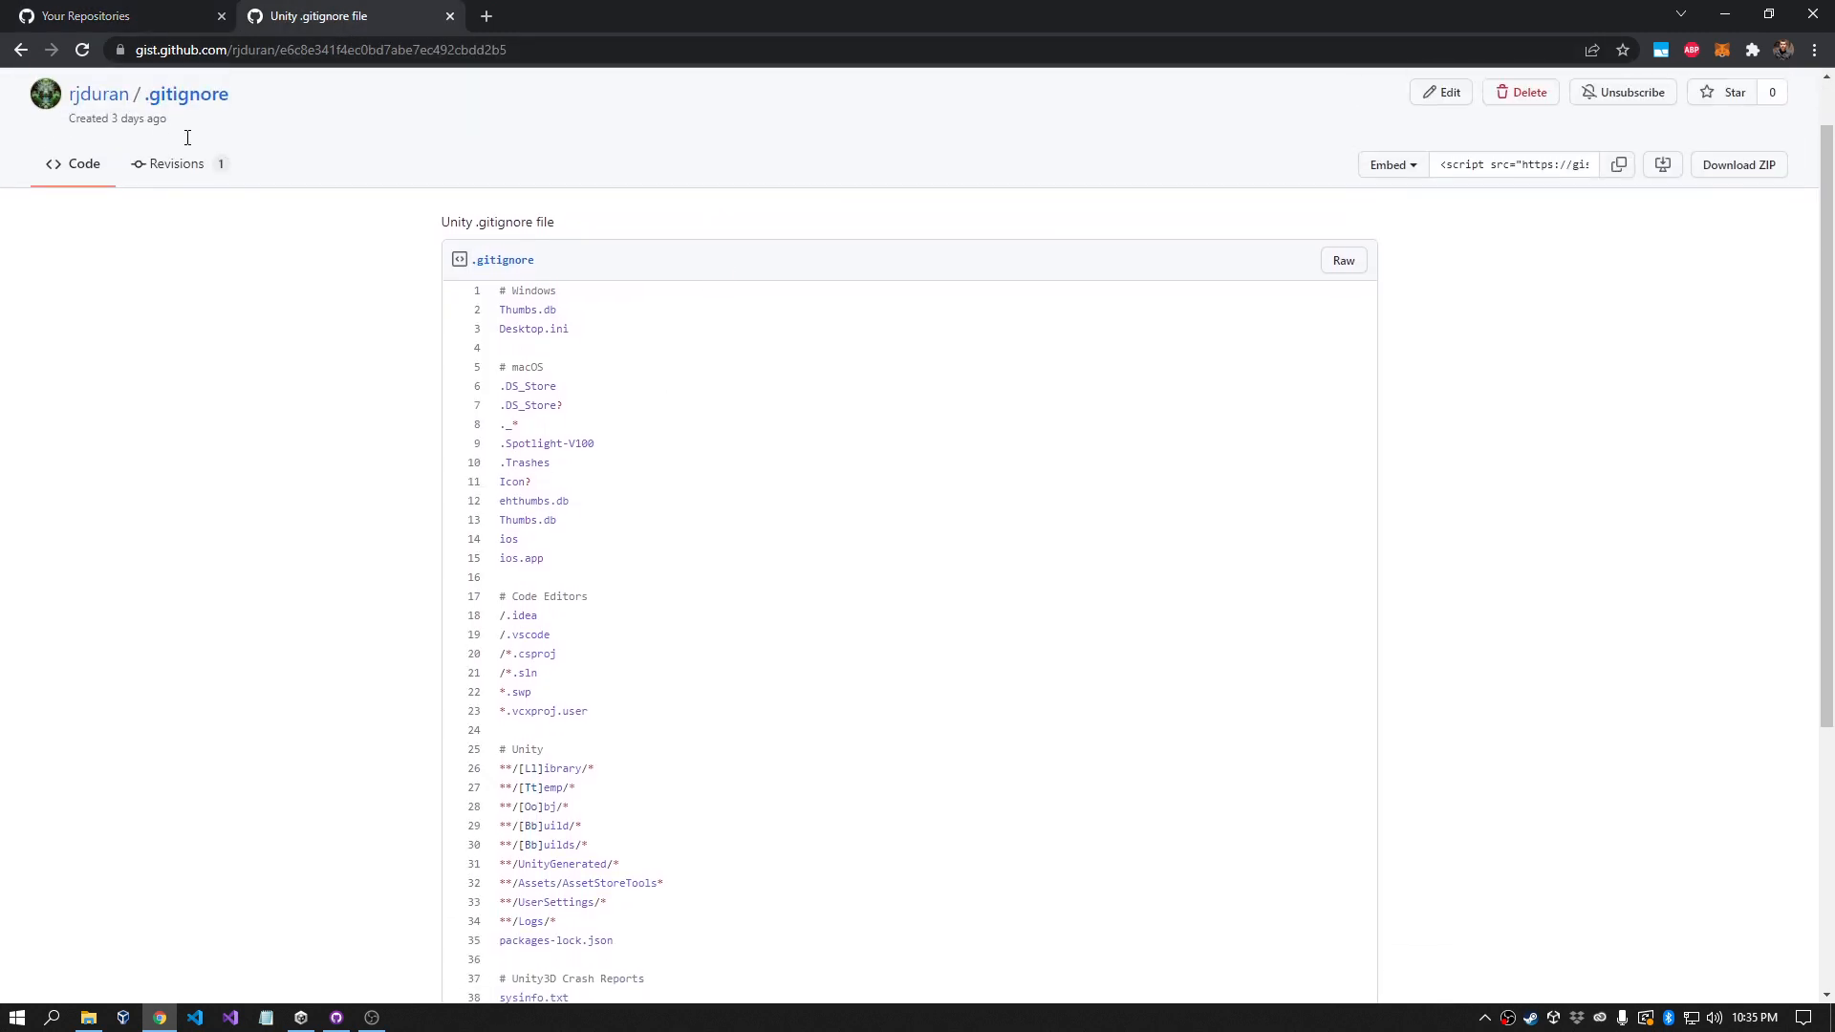
pyautogui.scroll(-3, 688, 451)
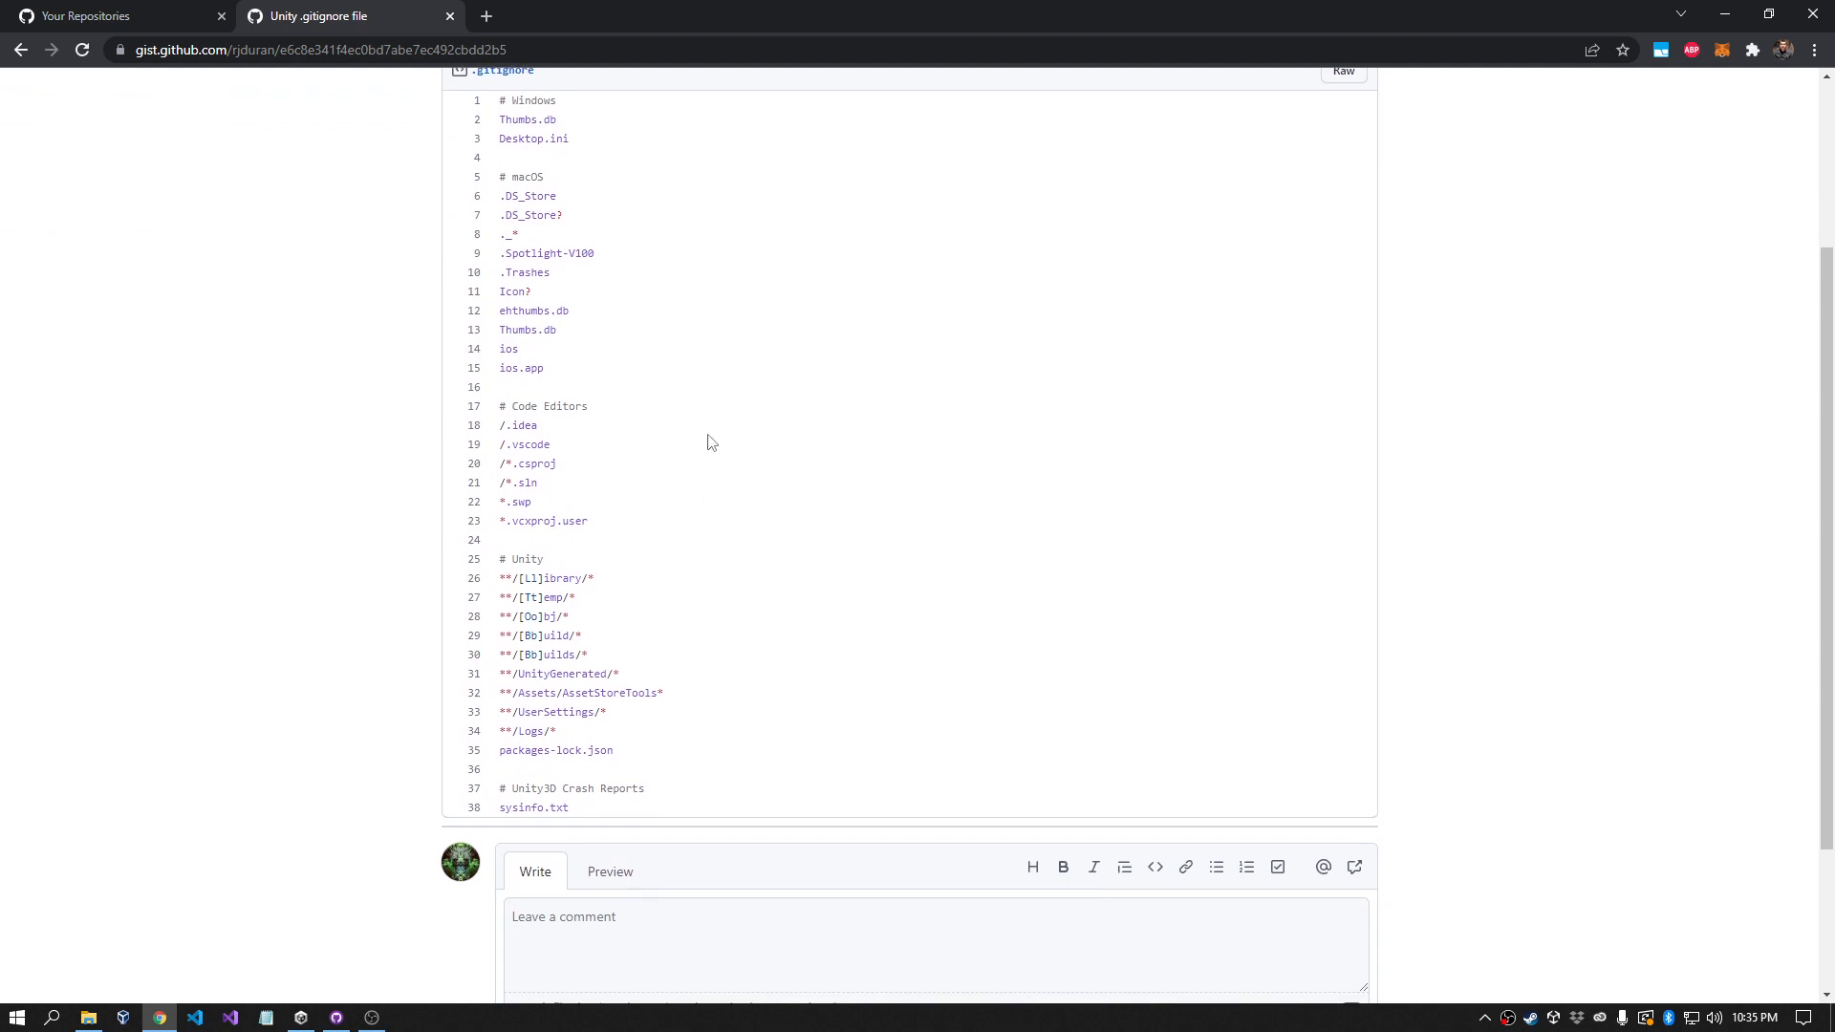
pyautogui.scroll(2, 745, 401)
pyautogui.scroll(1, 779, 381)
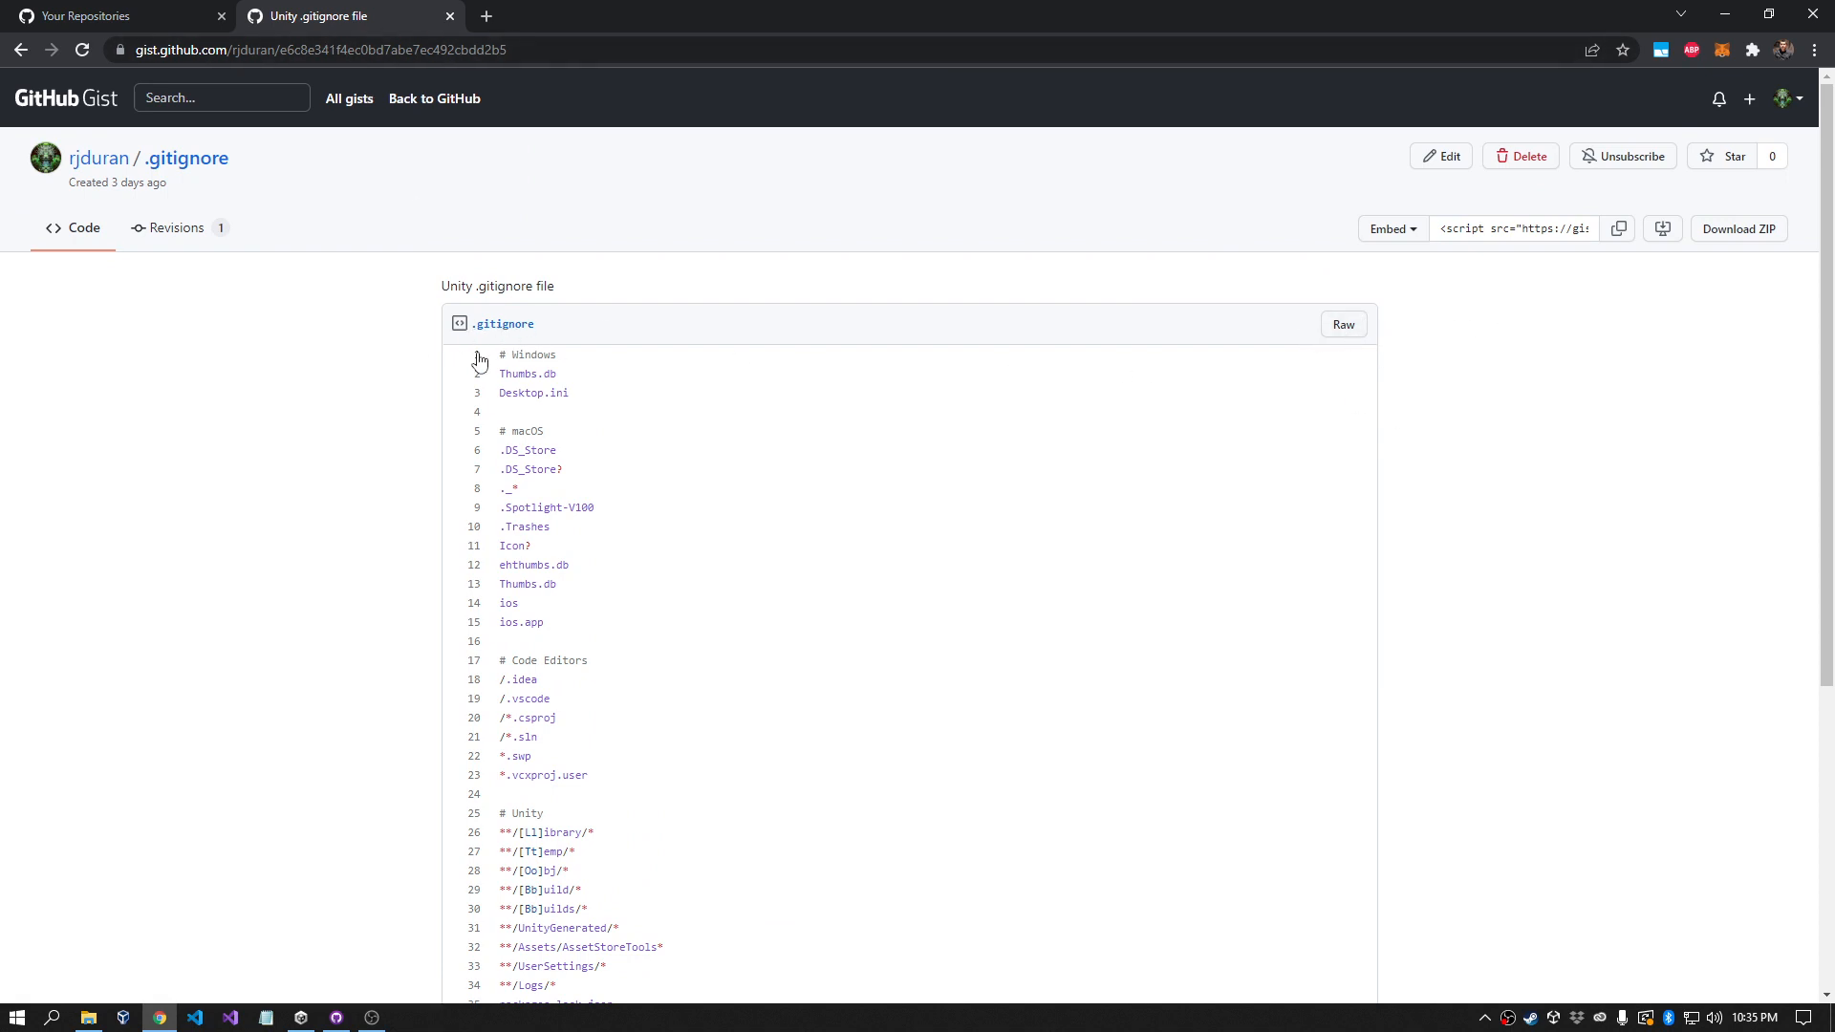
pyautogui.click(496, 327)
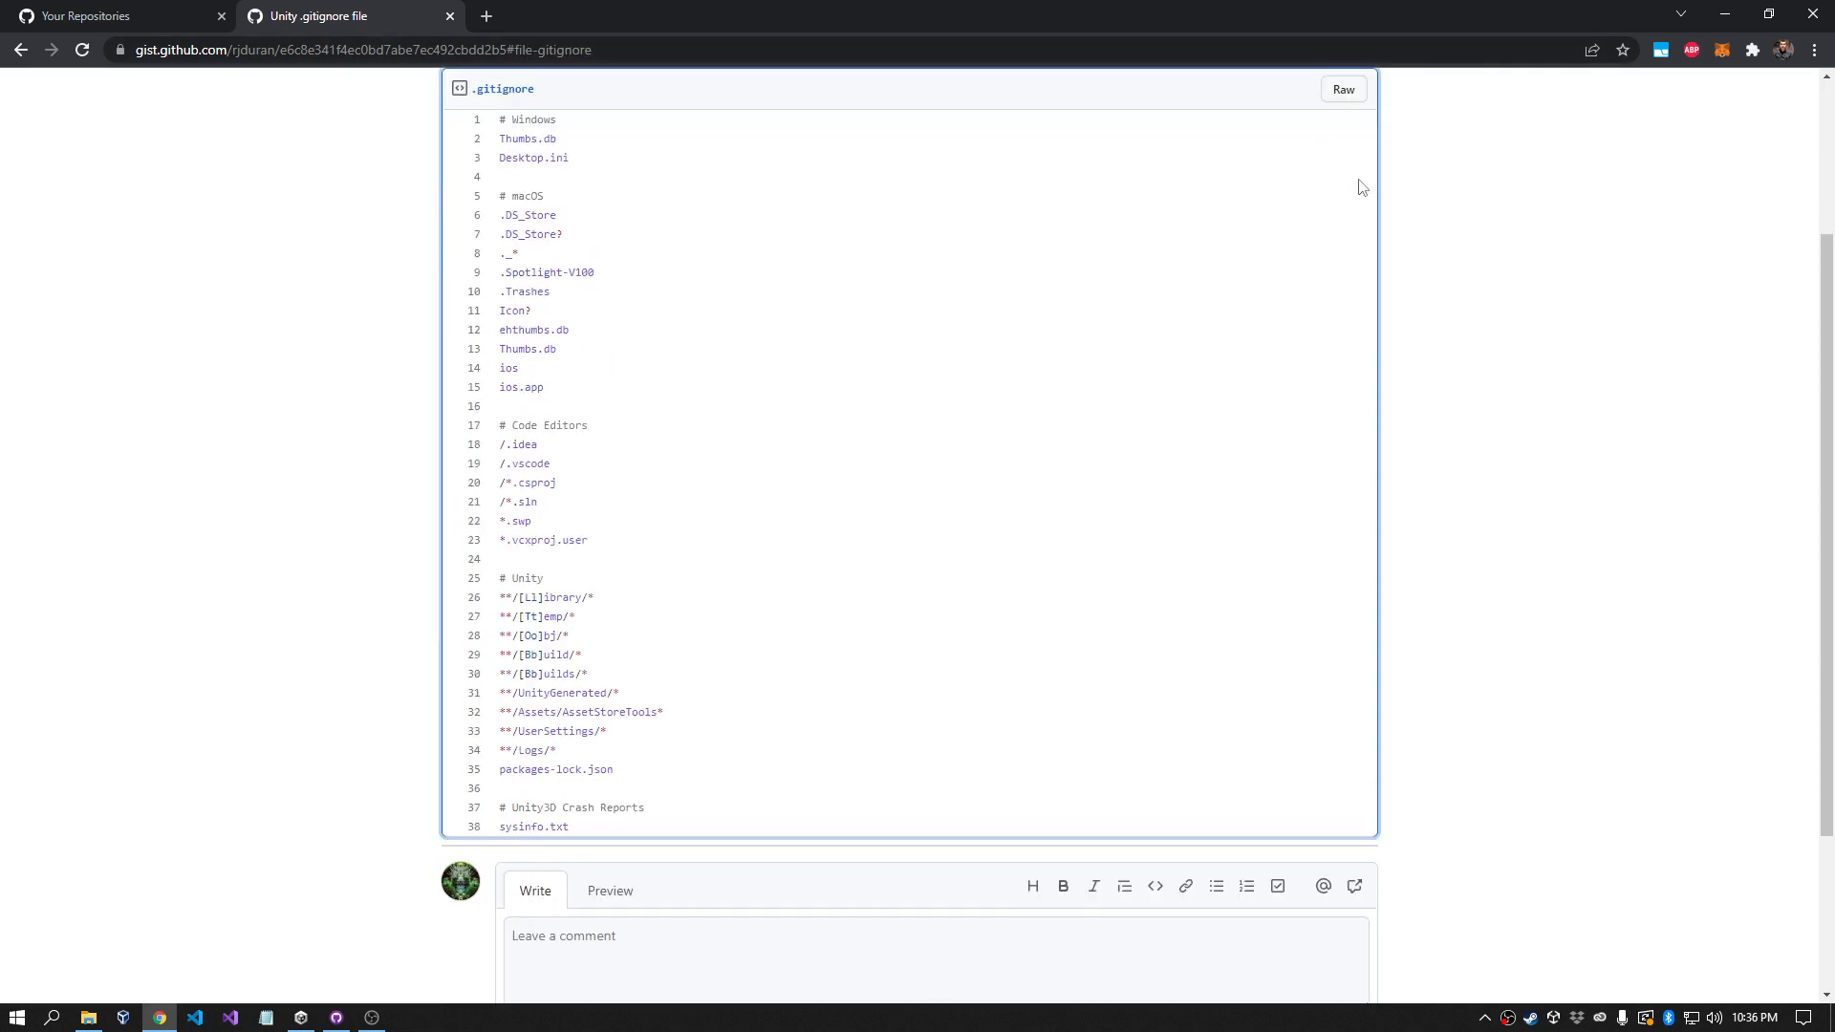
pyautogui.scroll(3, 1358, 287)
# Step: Open the raw version of the .gitignore gist and save it as gitignore.txt in the desktop's MyUnityProject folder
pyautogui.click(1341, 327)
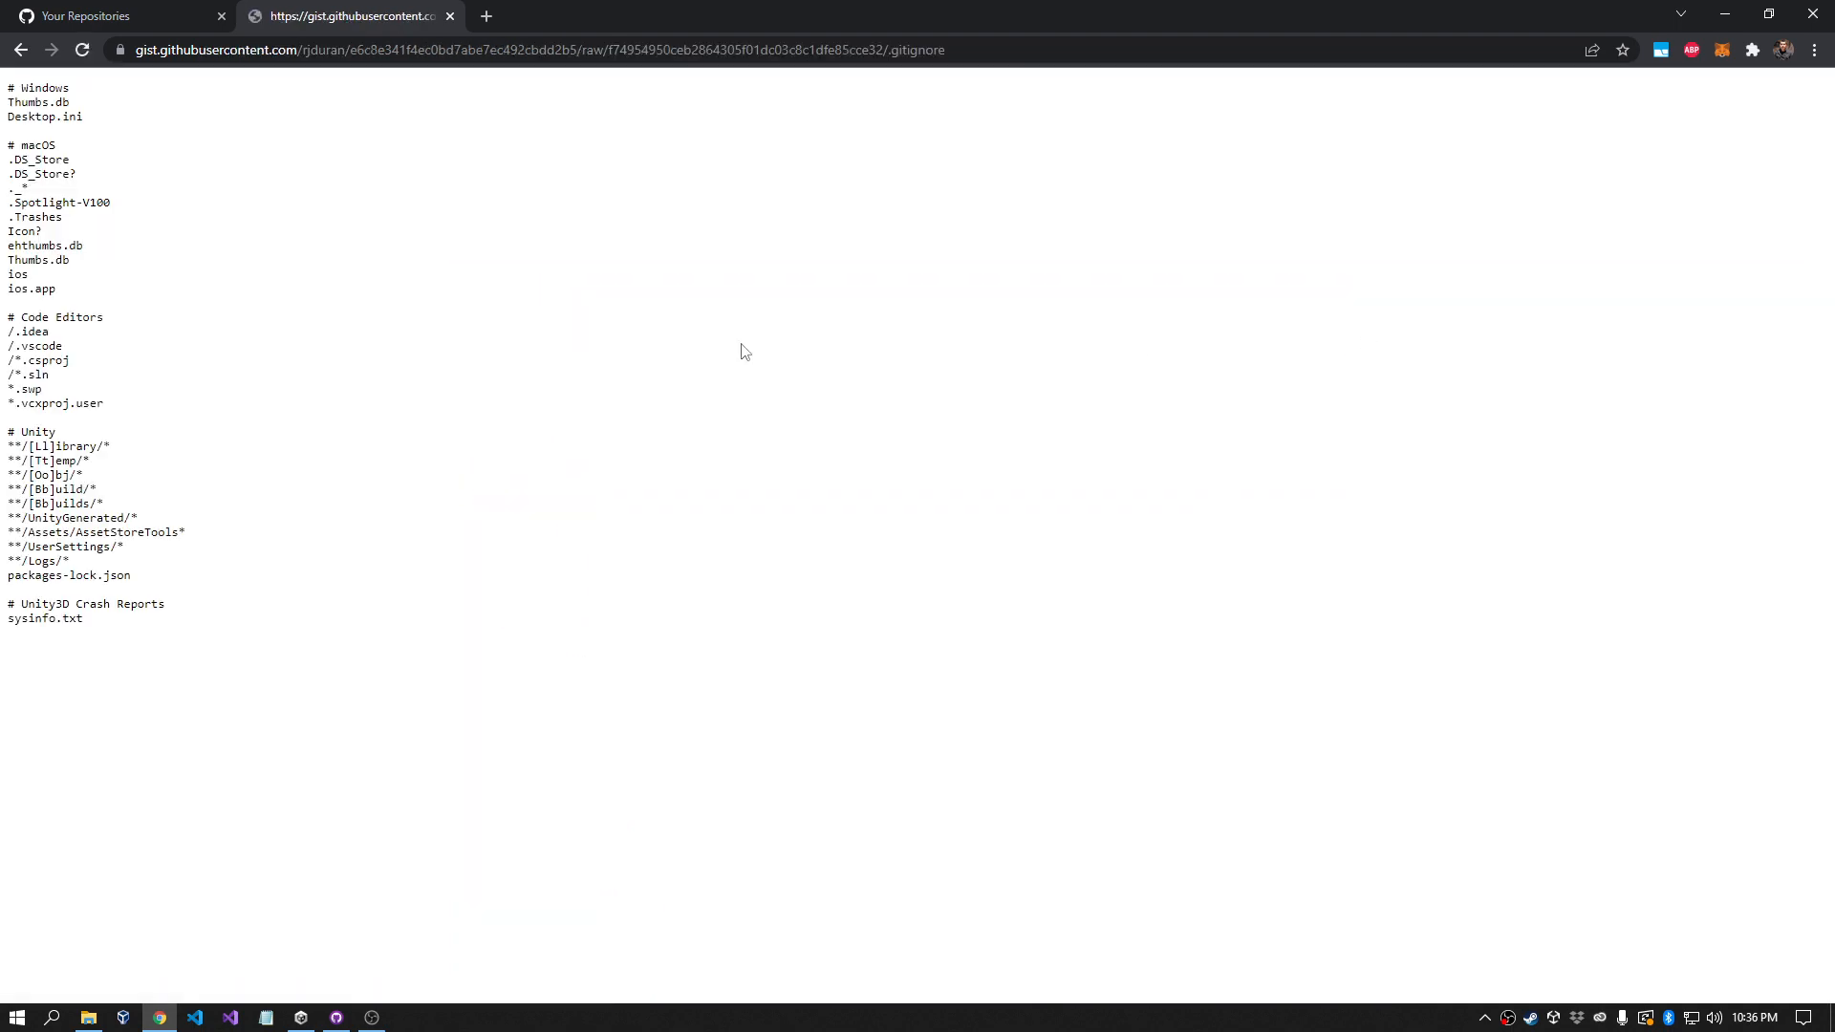
pyautogui.hotkey('ctrl', 's')
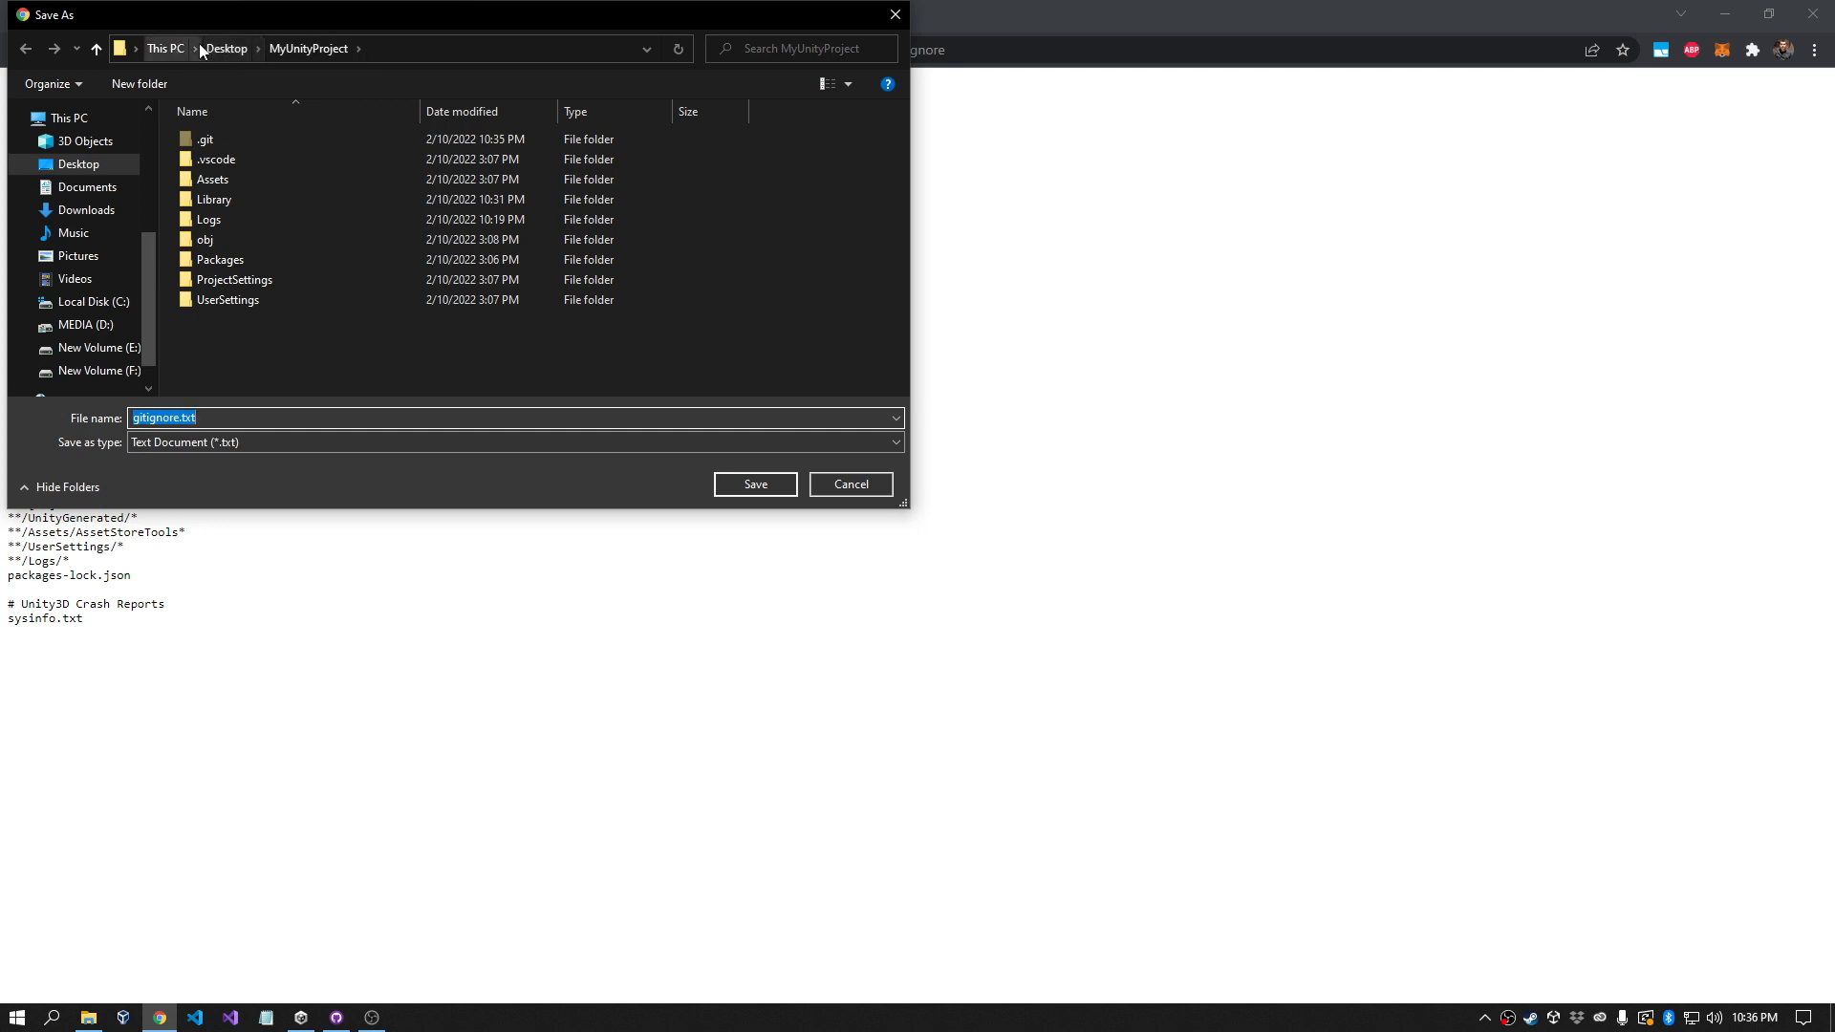
pyautogui.click(244, 49)
pyautogui.doubleClick(251, 179)
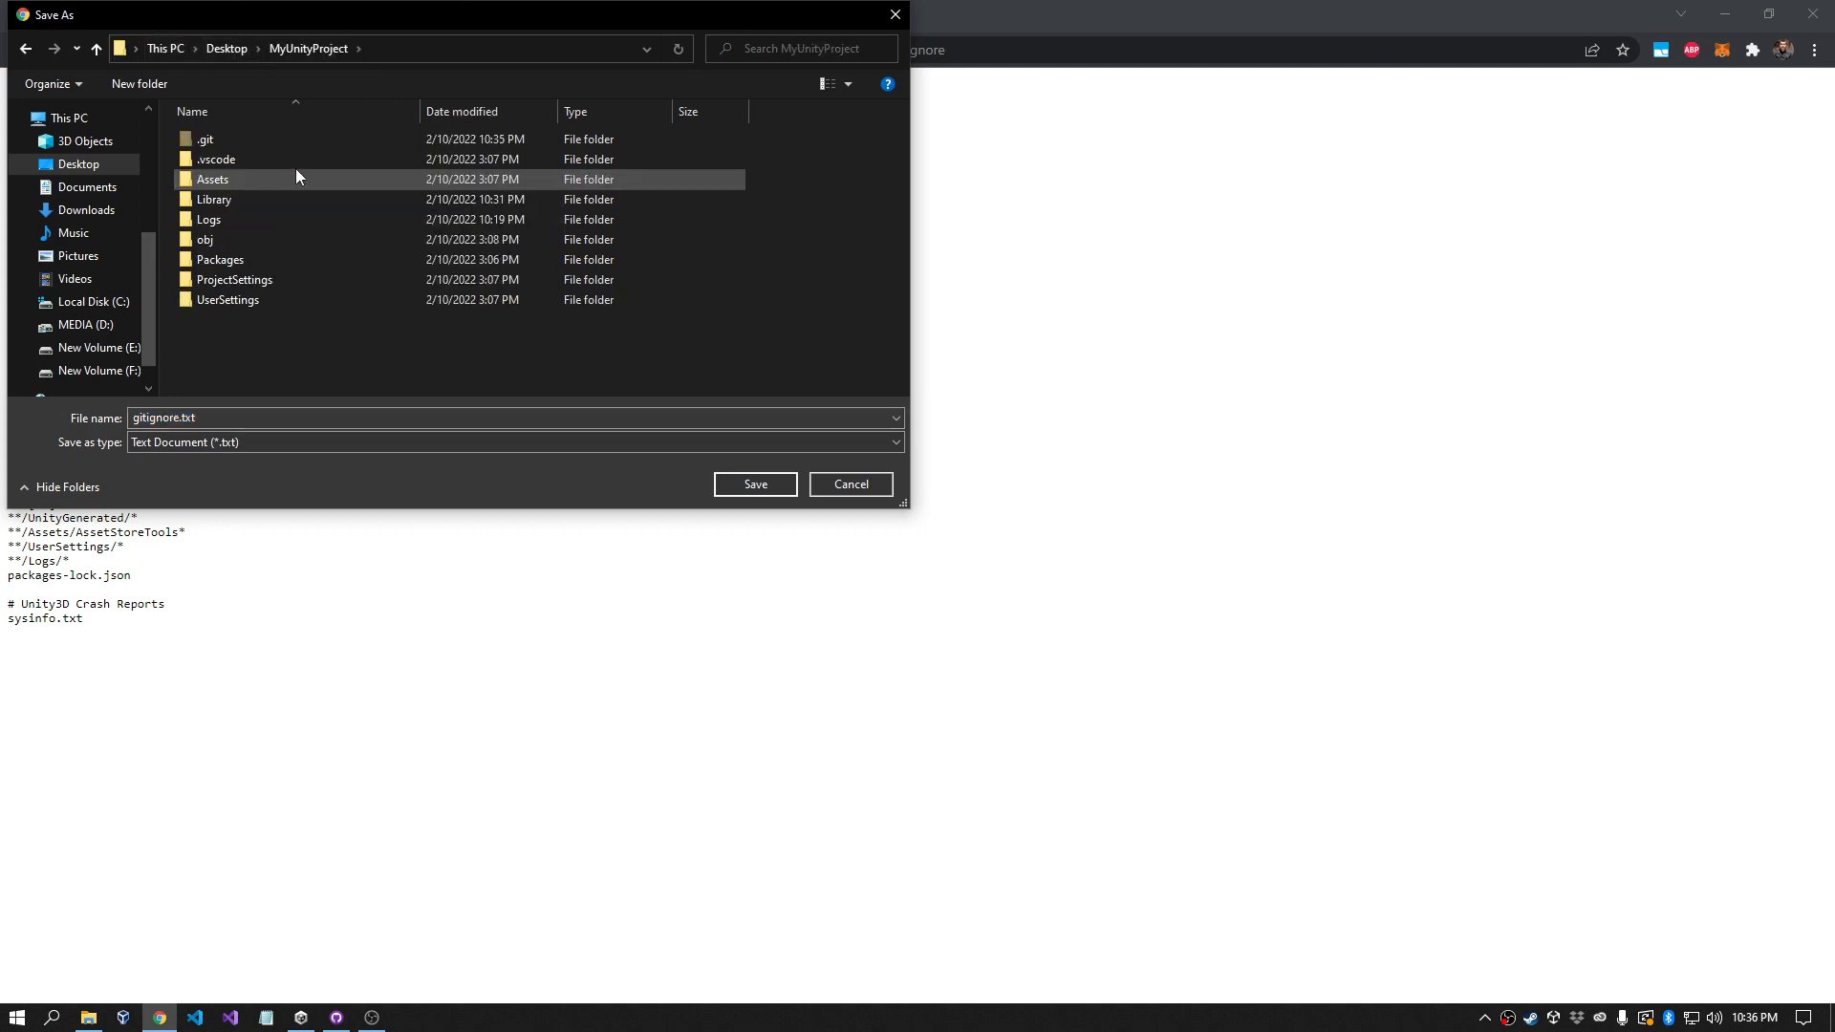
pyautogui.click(221, 410)
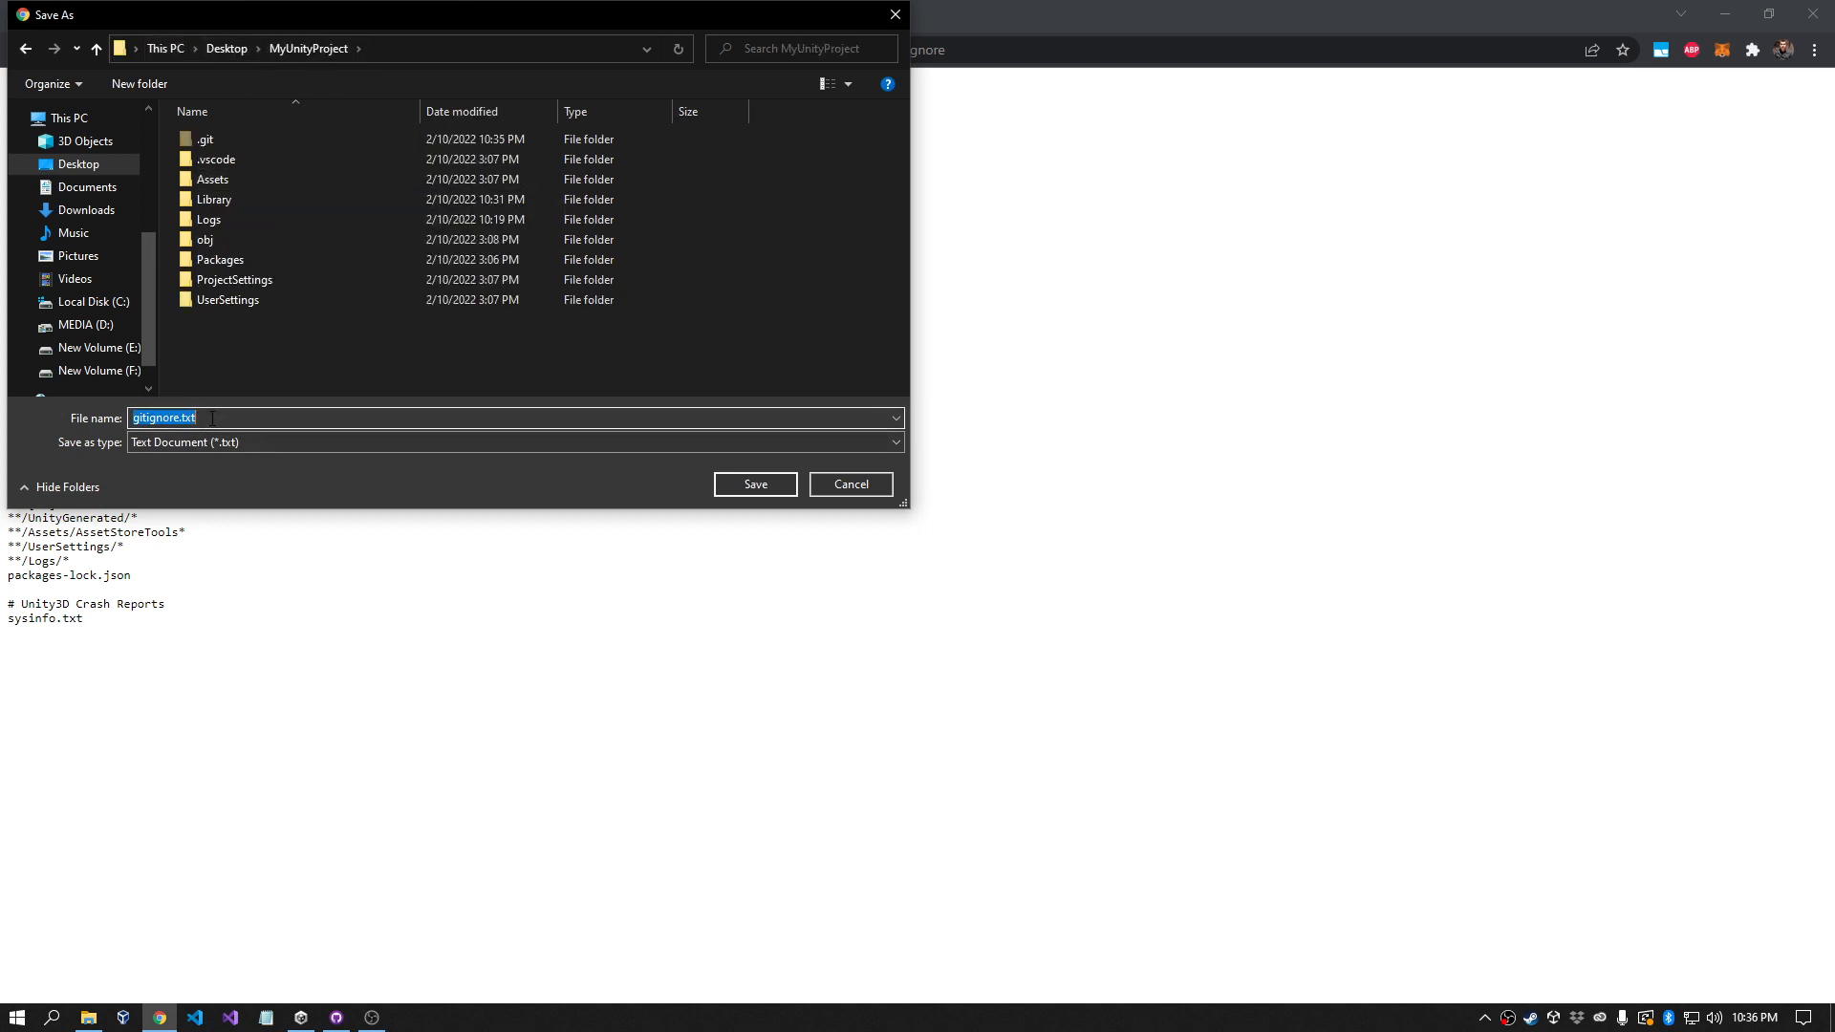
pyautogui.click(212, 418)
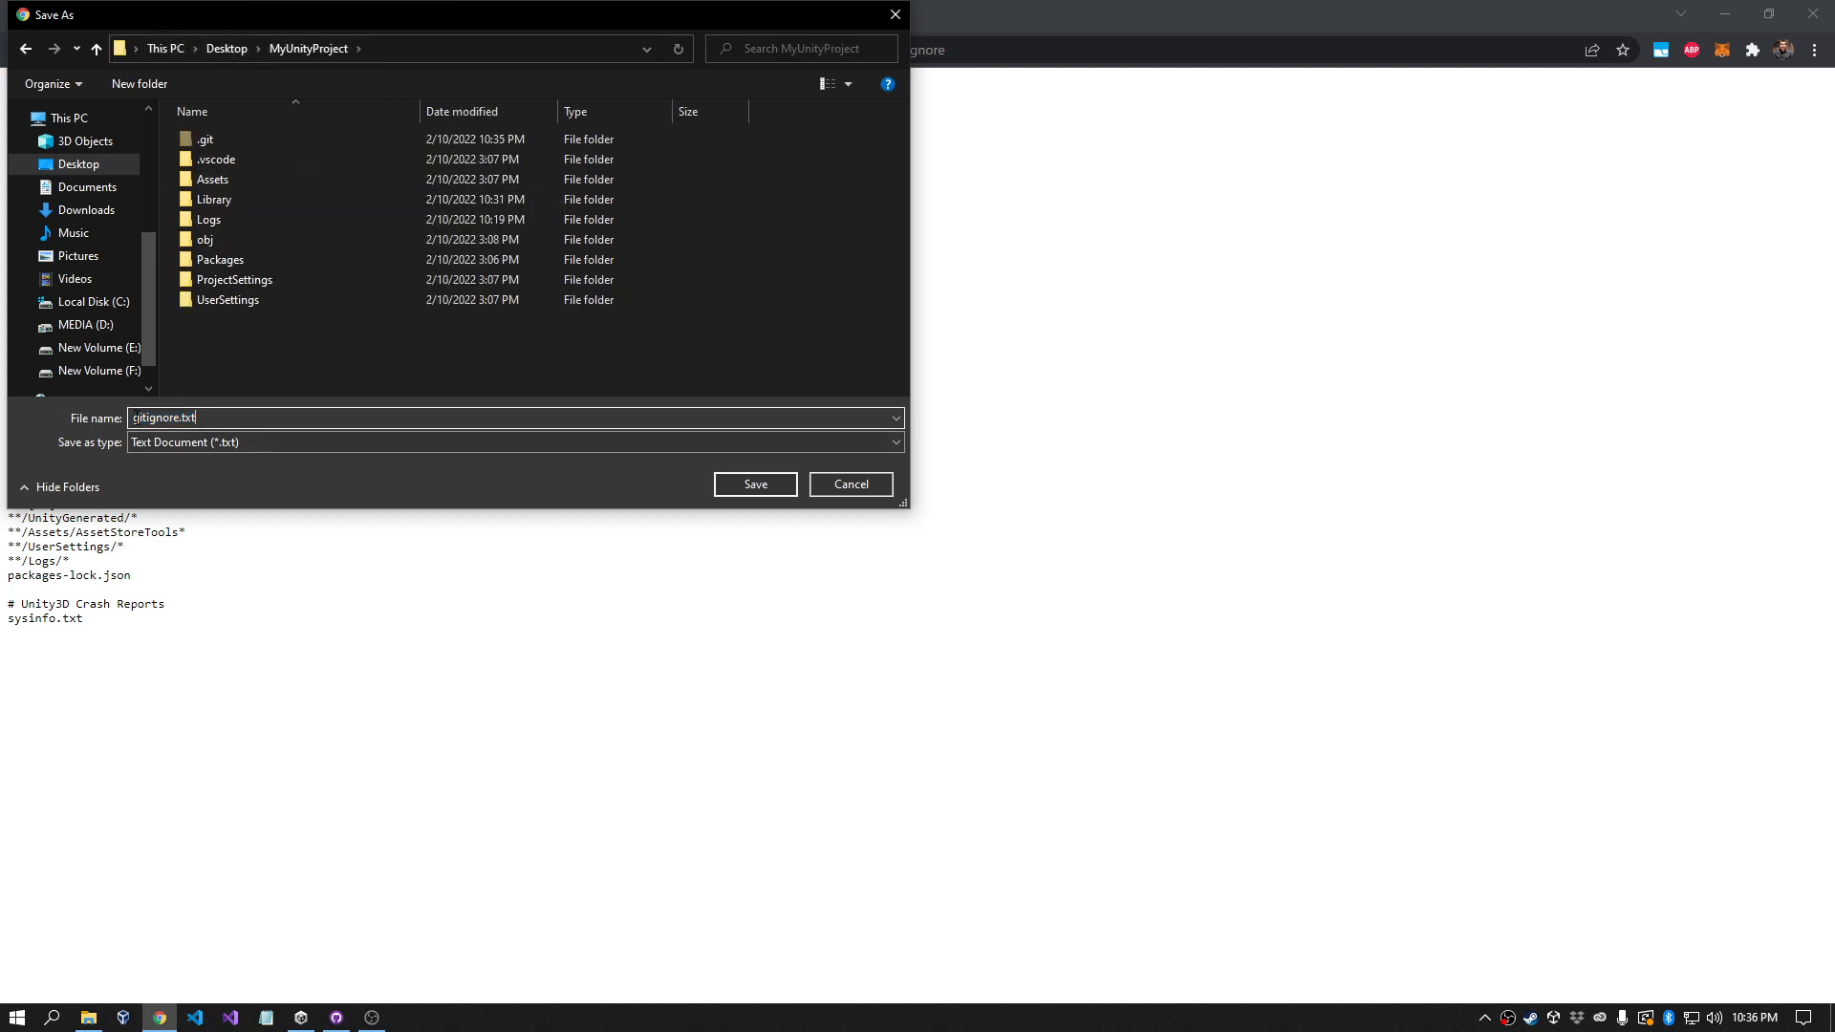
pyautogui.click(754, 484)
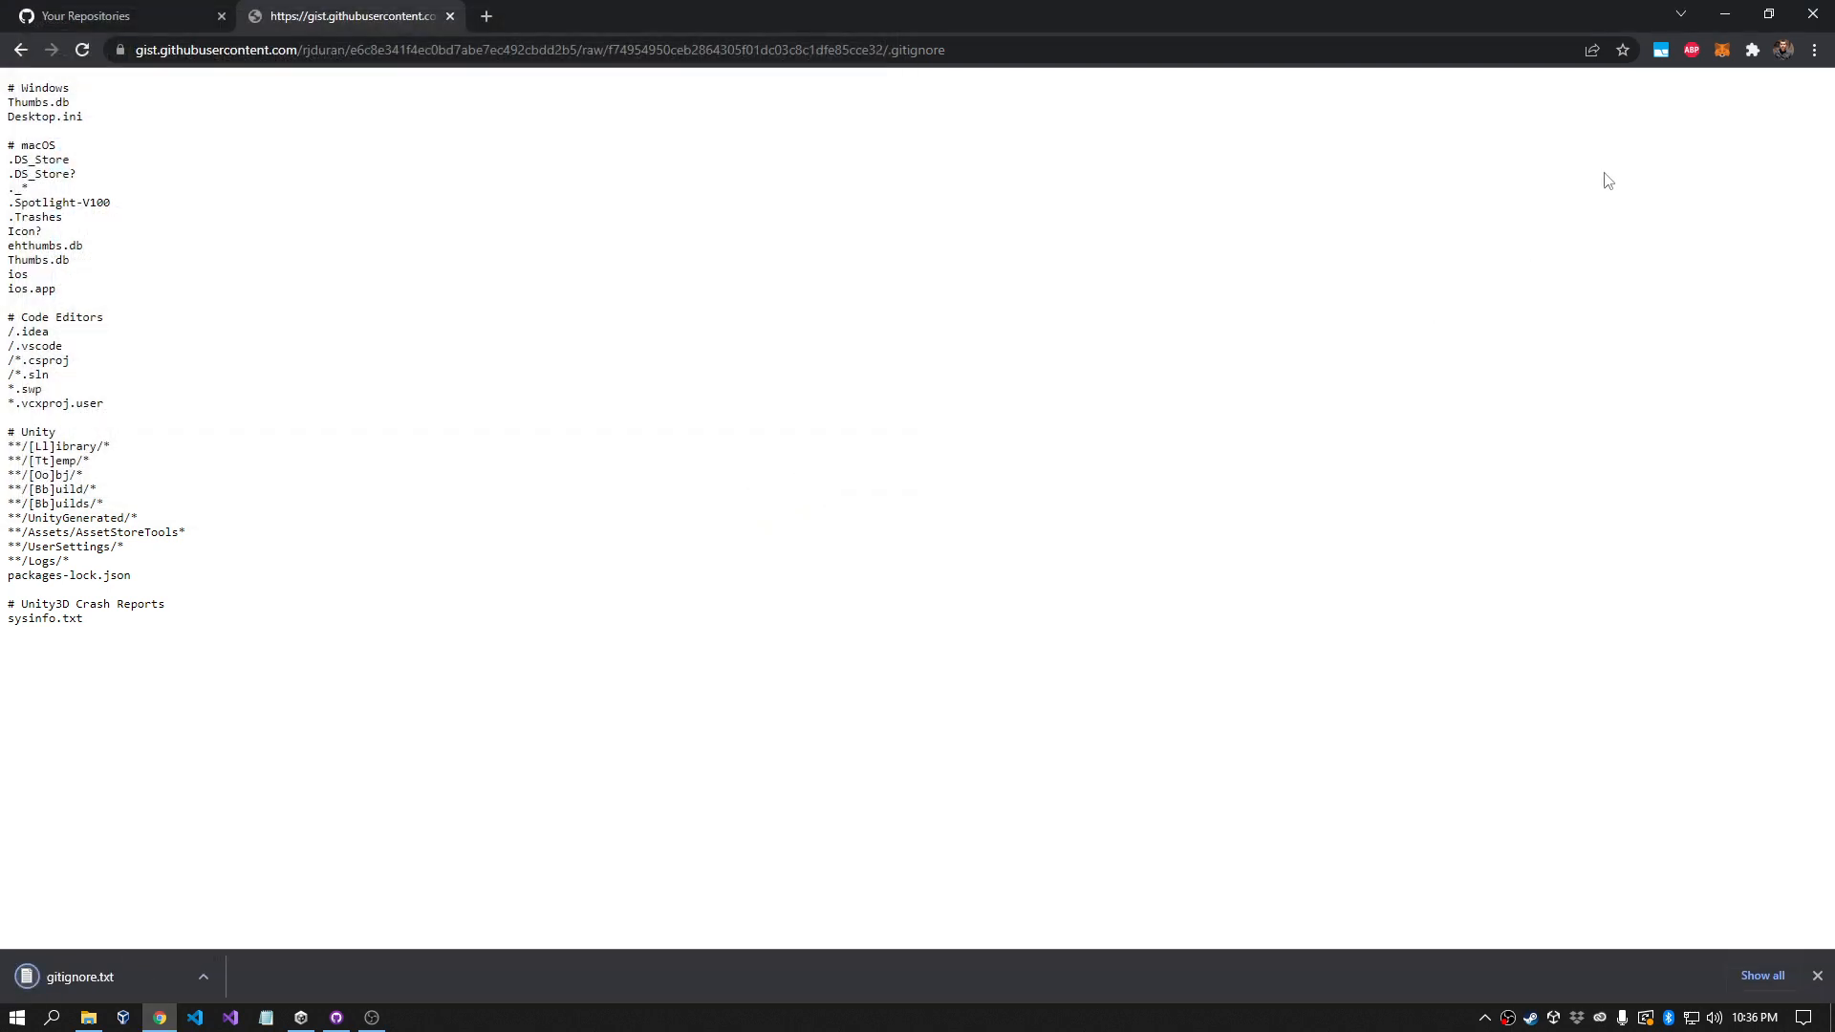
# Step: Go back to the MyUnityProject folder in File Explorer, read through gitignore.txt in an enlarged Notepad window, and close it
pyautogui.click(1727, 17)
pyautogui.click(1062, 95)
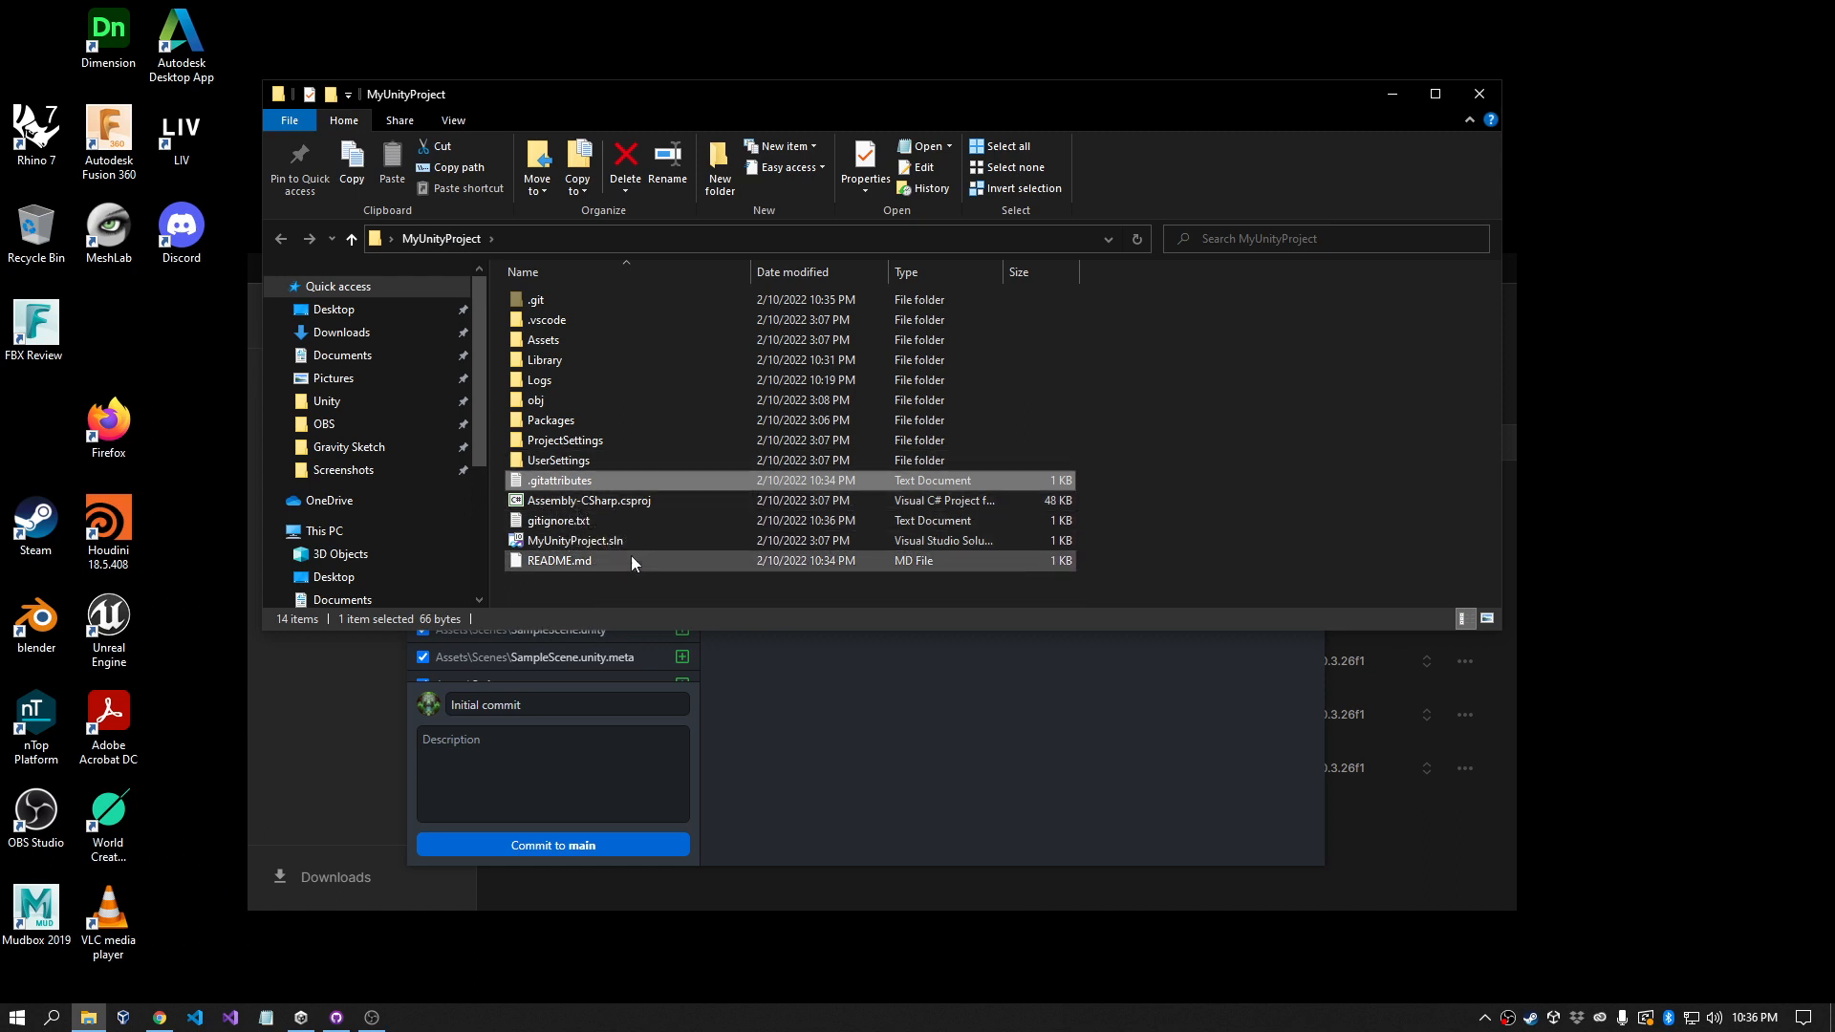
pyautogui.click(585, 524)
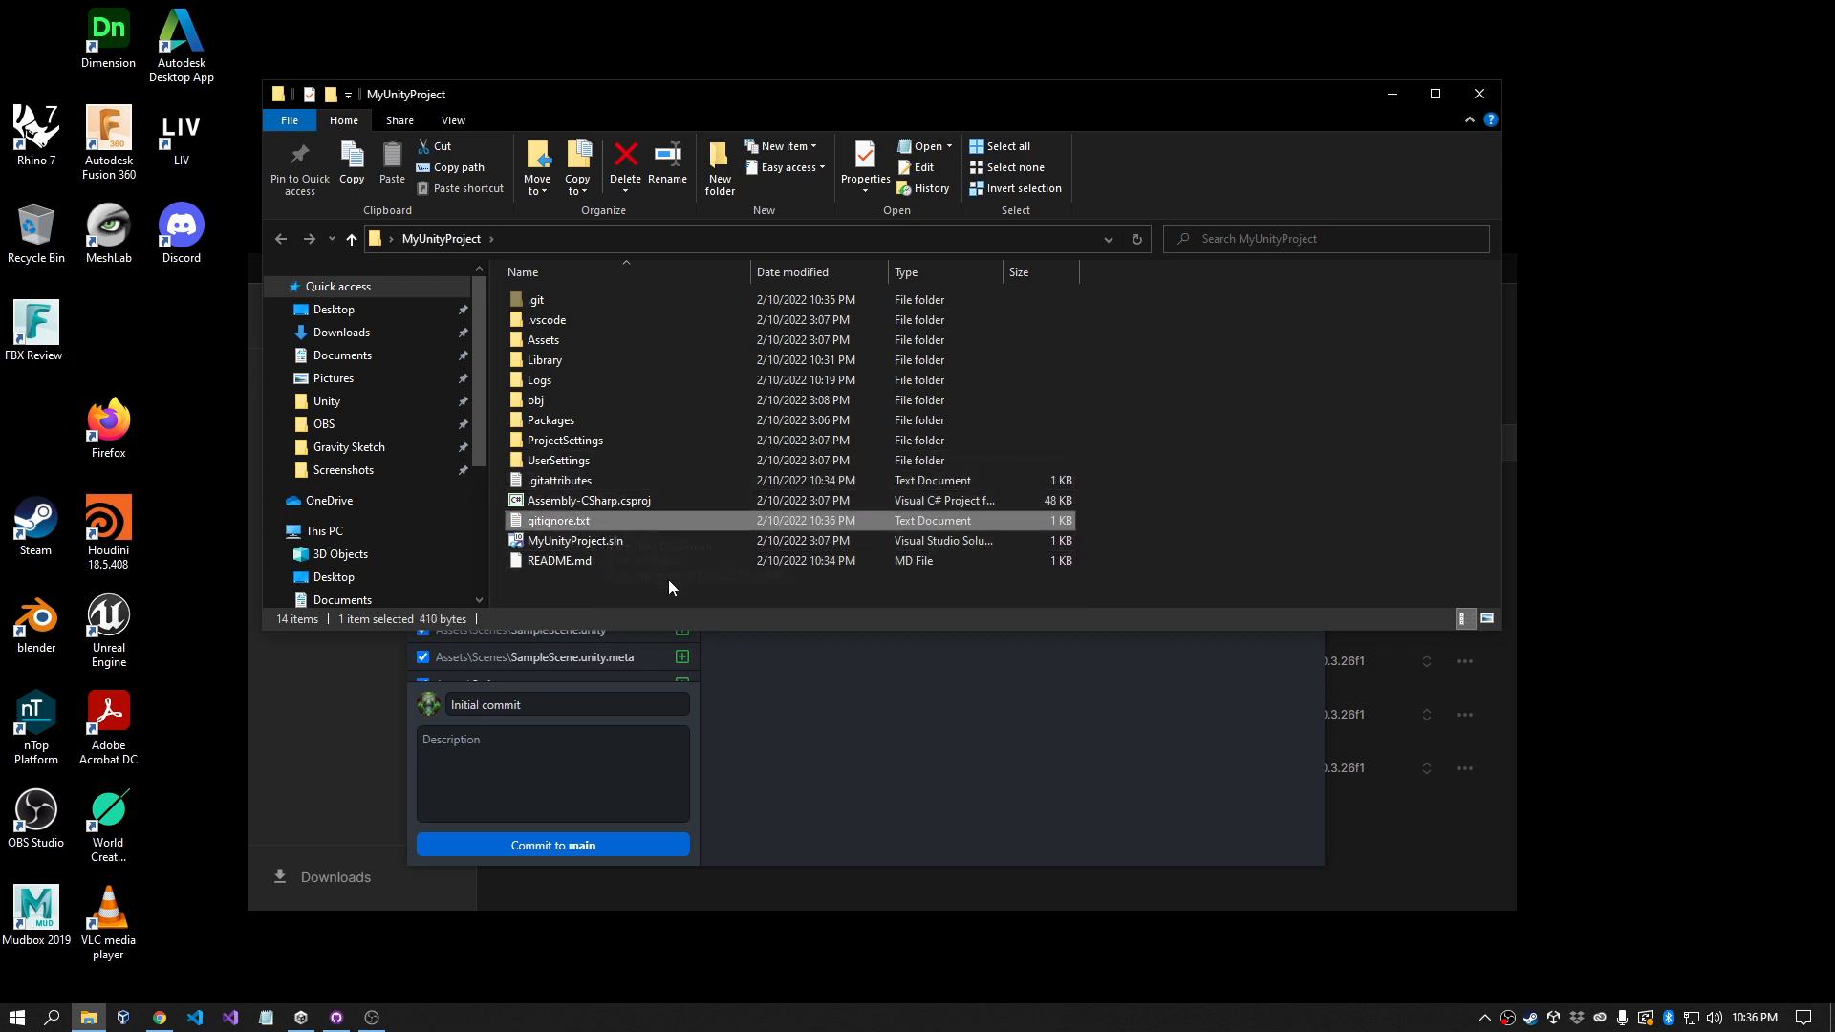
pyautogui.doubleClick(587, 524)
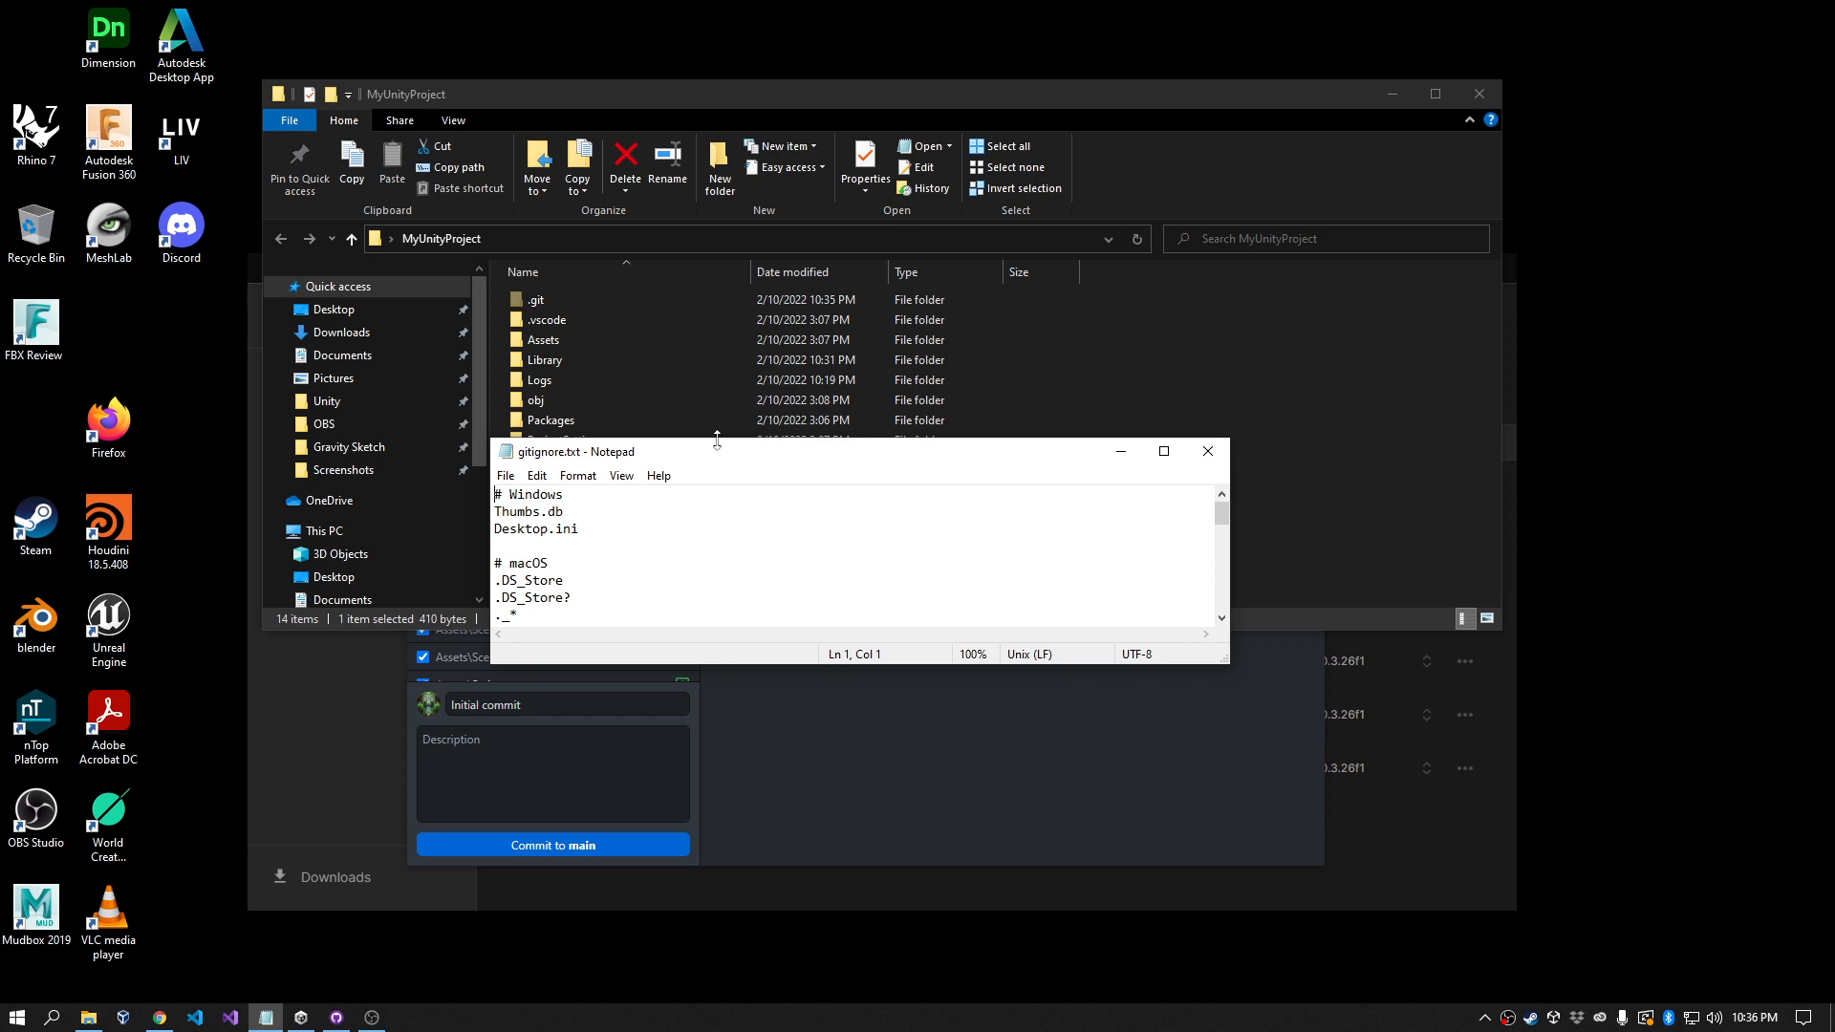
pyautogui.moveTo(717, 440); pyautogui.dragTo(717, 77)
pyautogui.moveTo(1223, 665); pyautogui.dragTo(1229, 889)
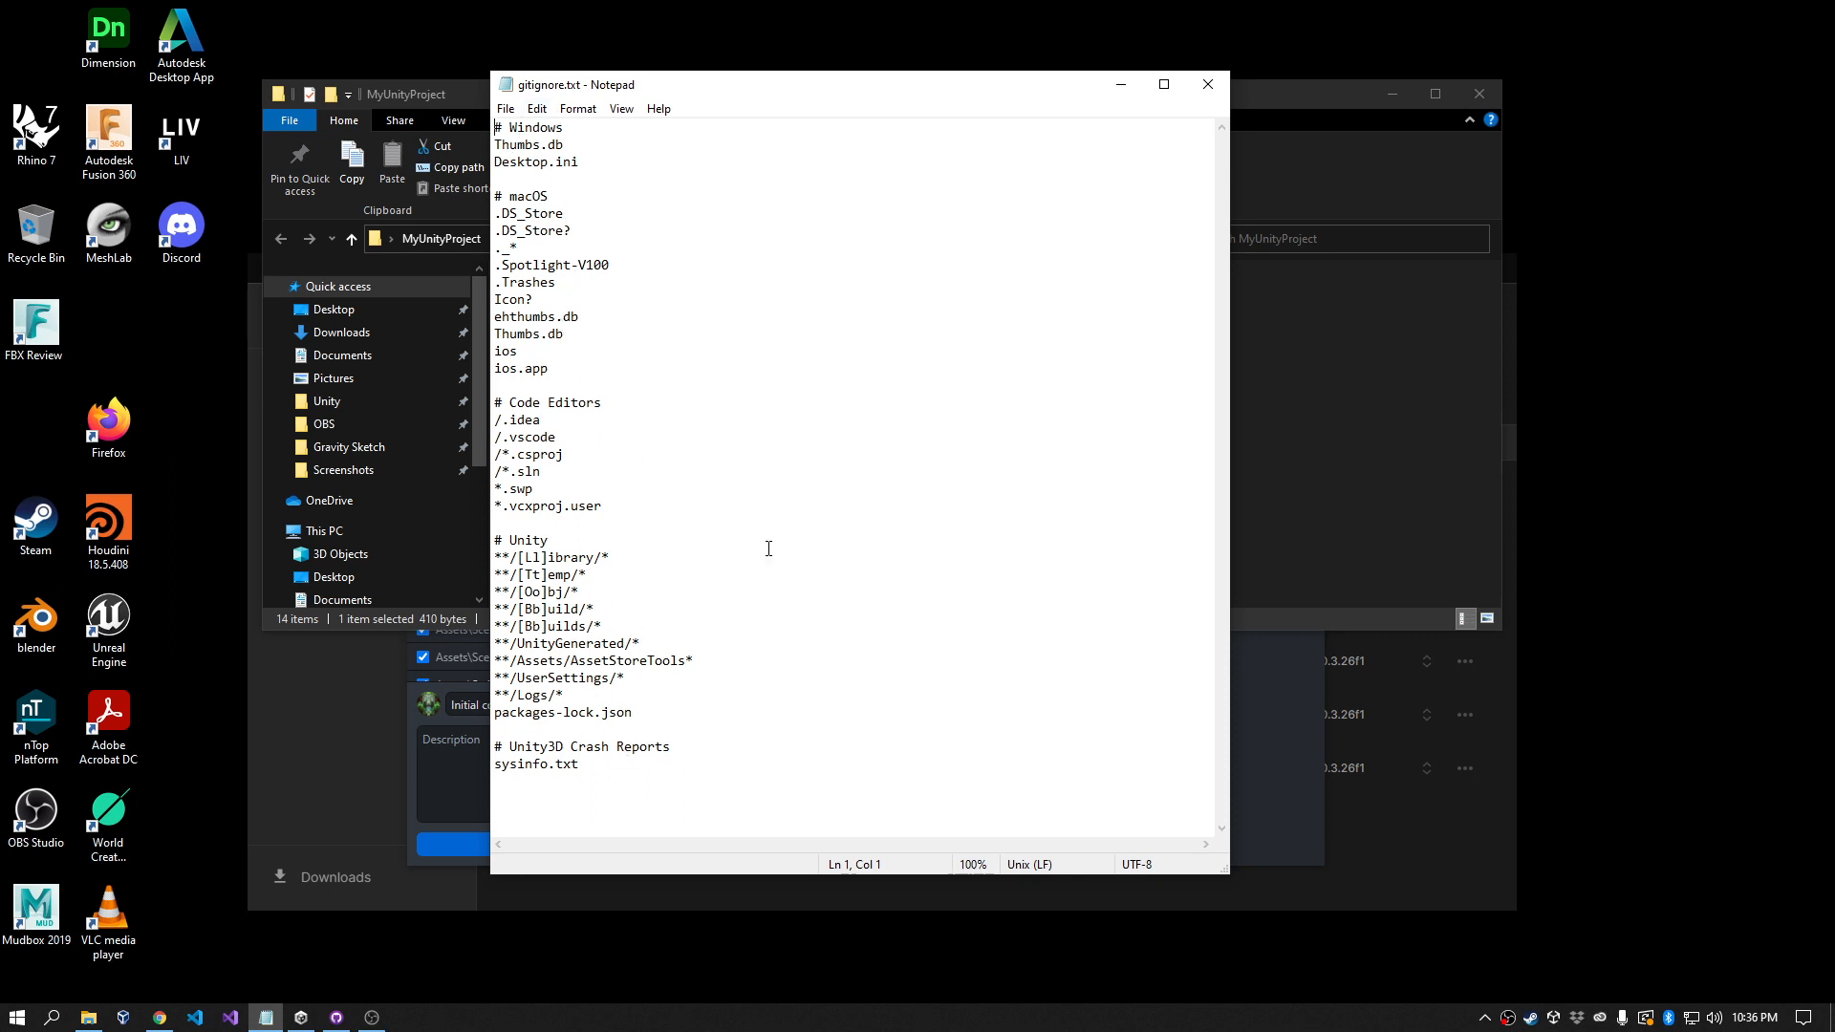
pyautogui.moveTo(737, 86); pyautogui.dragTo(920, 83)
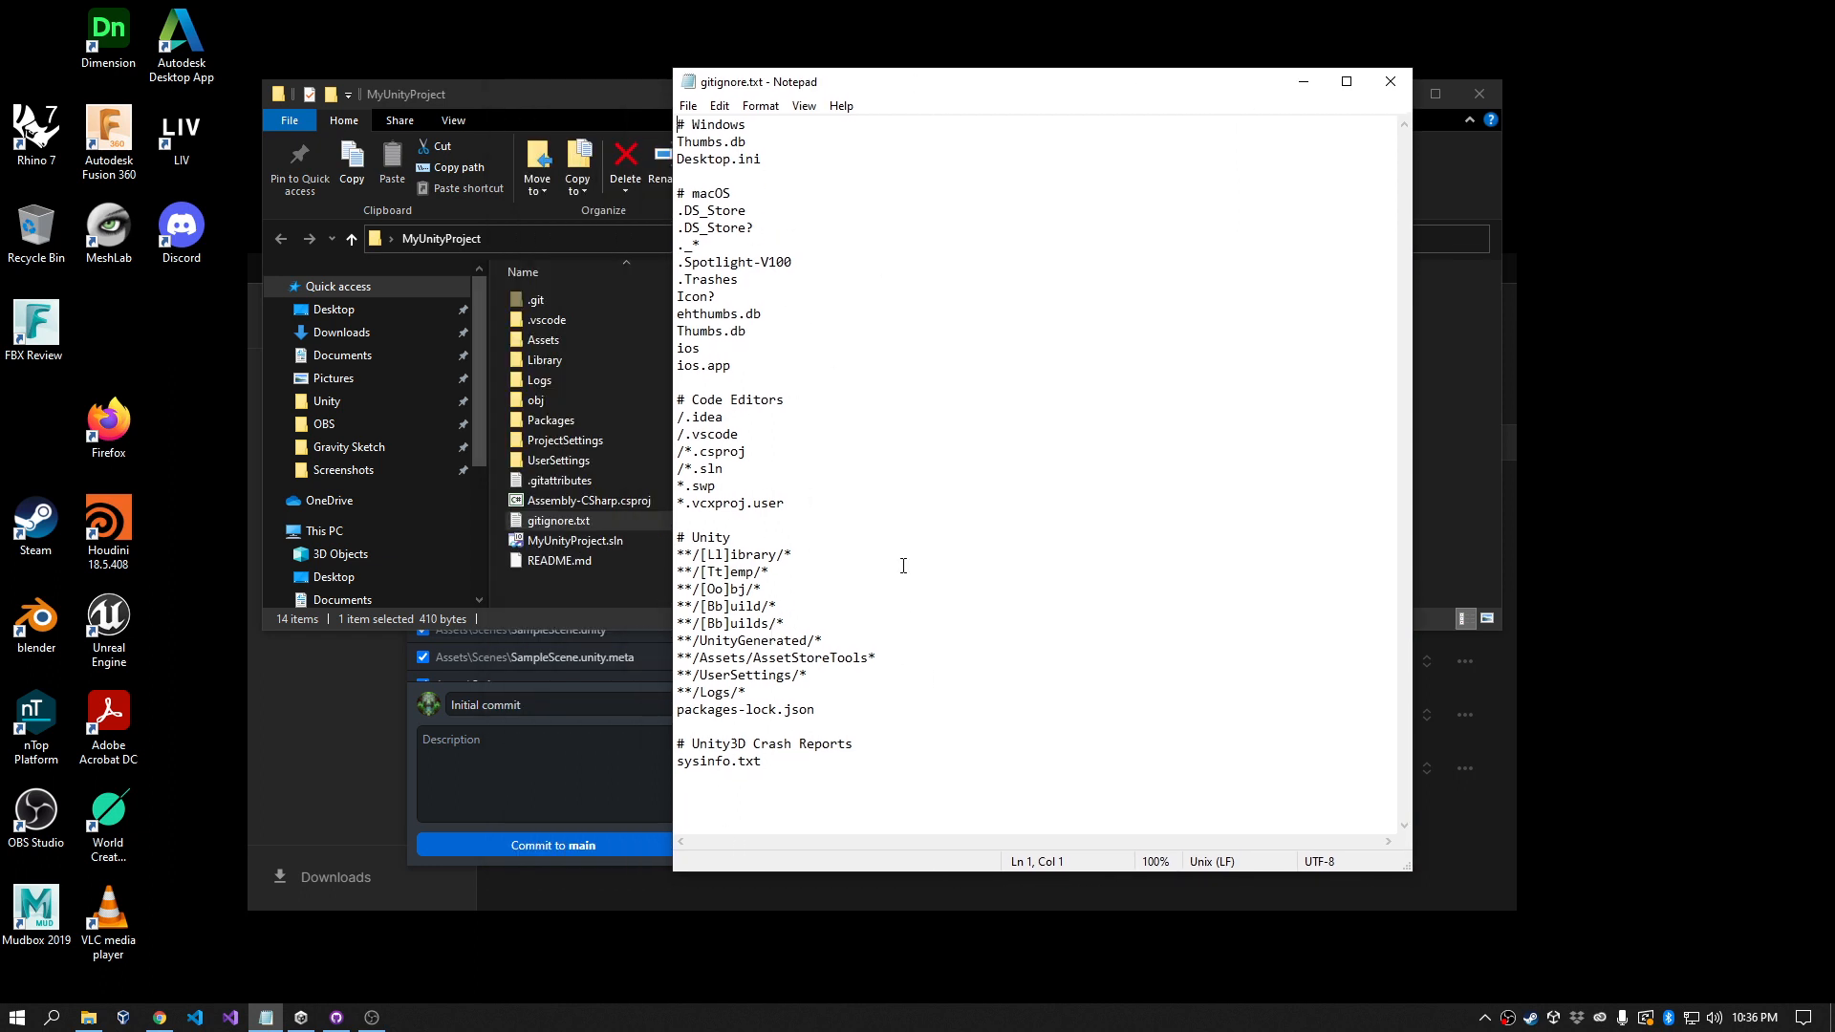
pyautogui.click(790, 778)
pyautogui.click(1390, 81)
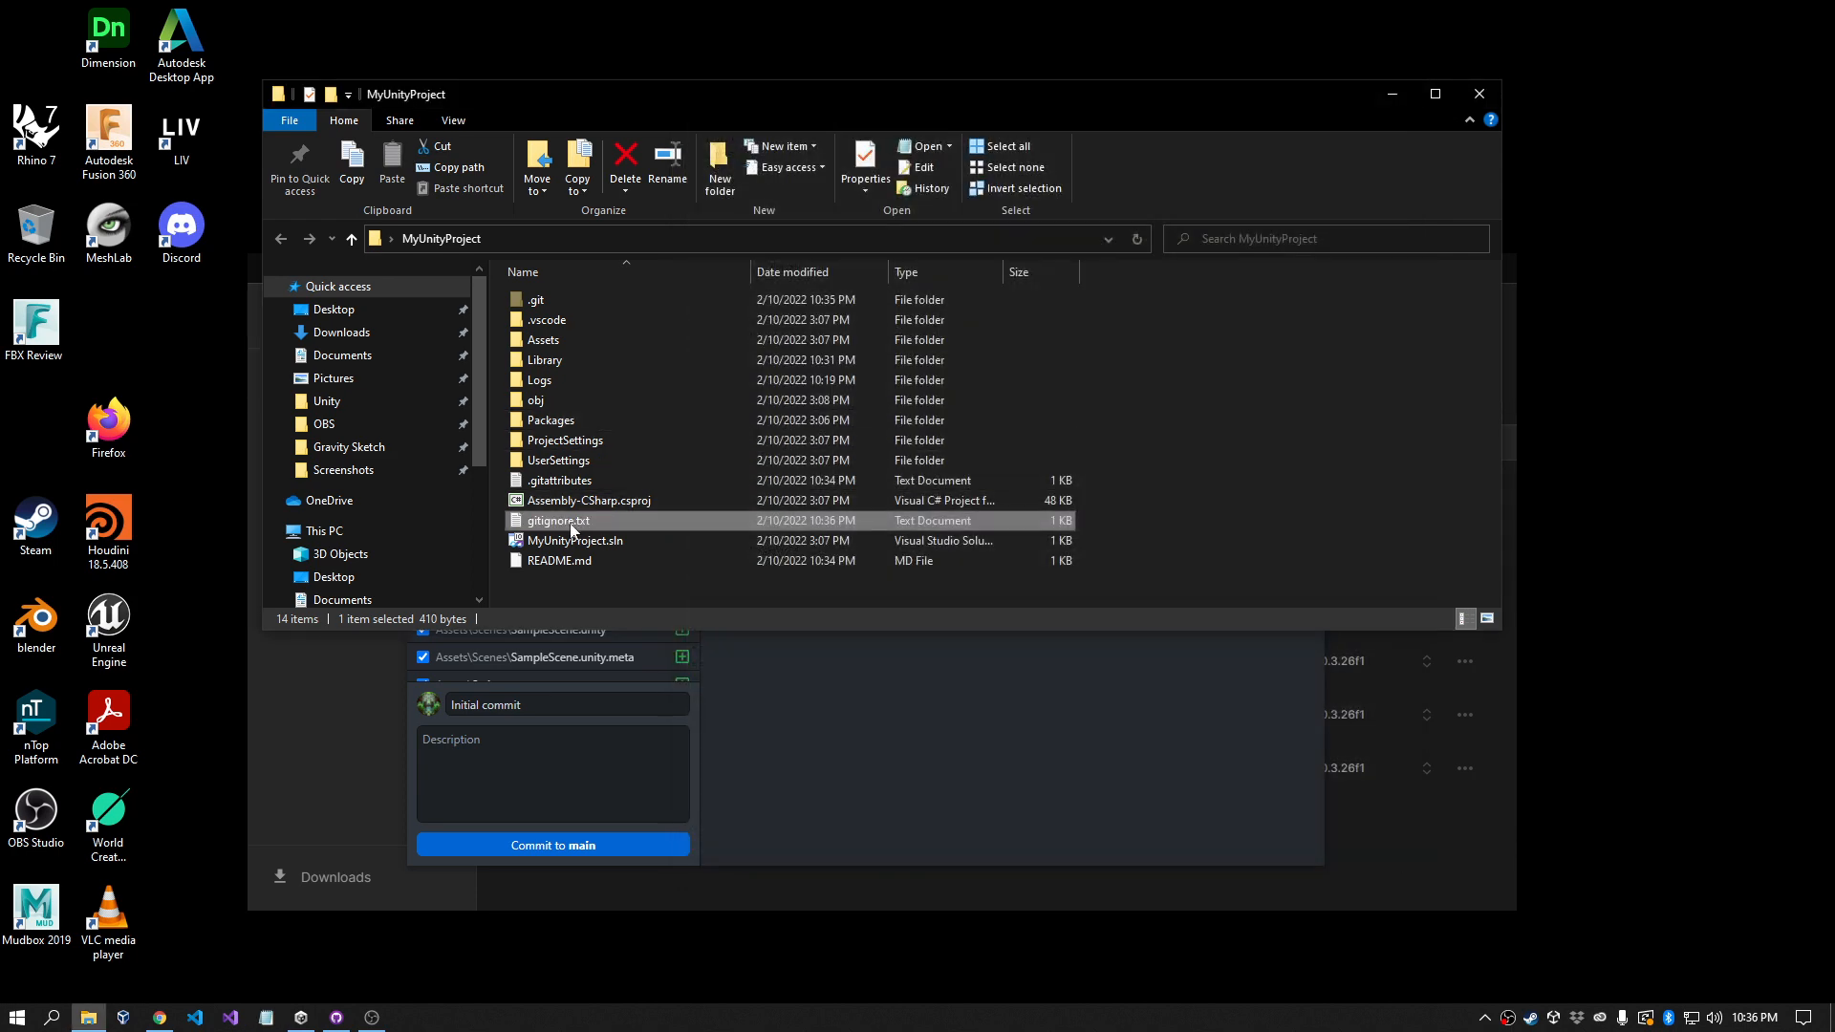
# Step: Rename gitignore.txt in the MyUnityProject folder as .gitignore and accept the file extension change
pyautogui.click(573, 524)
pyautogui.click(606, 519)
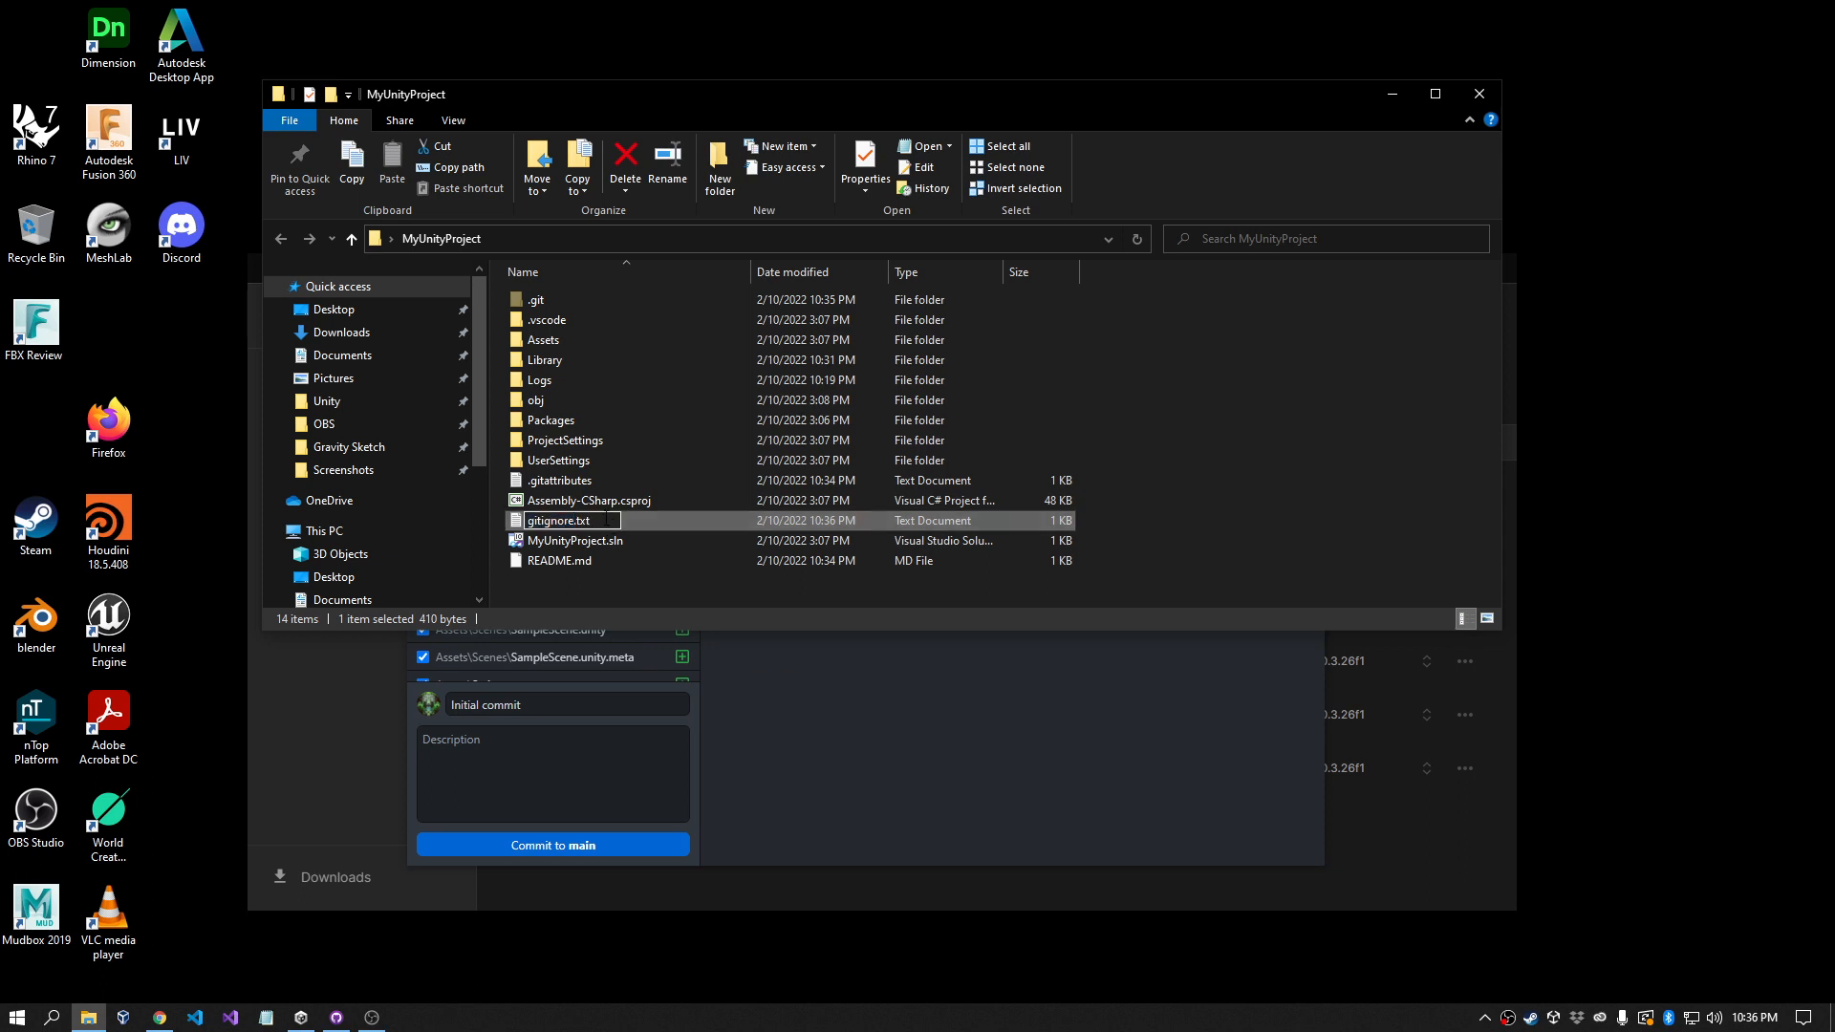
pyautogui.press('BackSpace')
pyautogui.press('BackSpace')
pyautogui.press('BackSpace')
pyautogui.press('Home')
pyautogui.write('.')
pyautogui.press('Return')
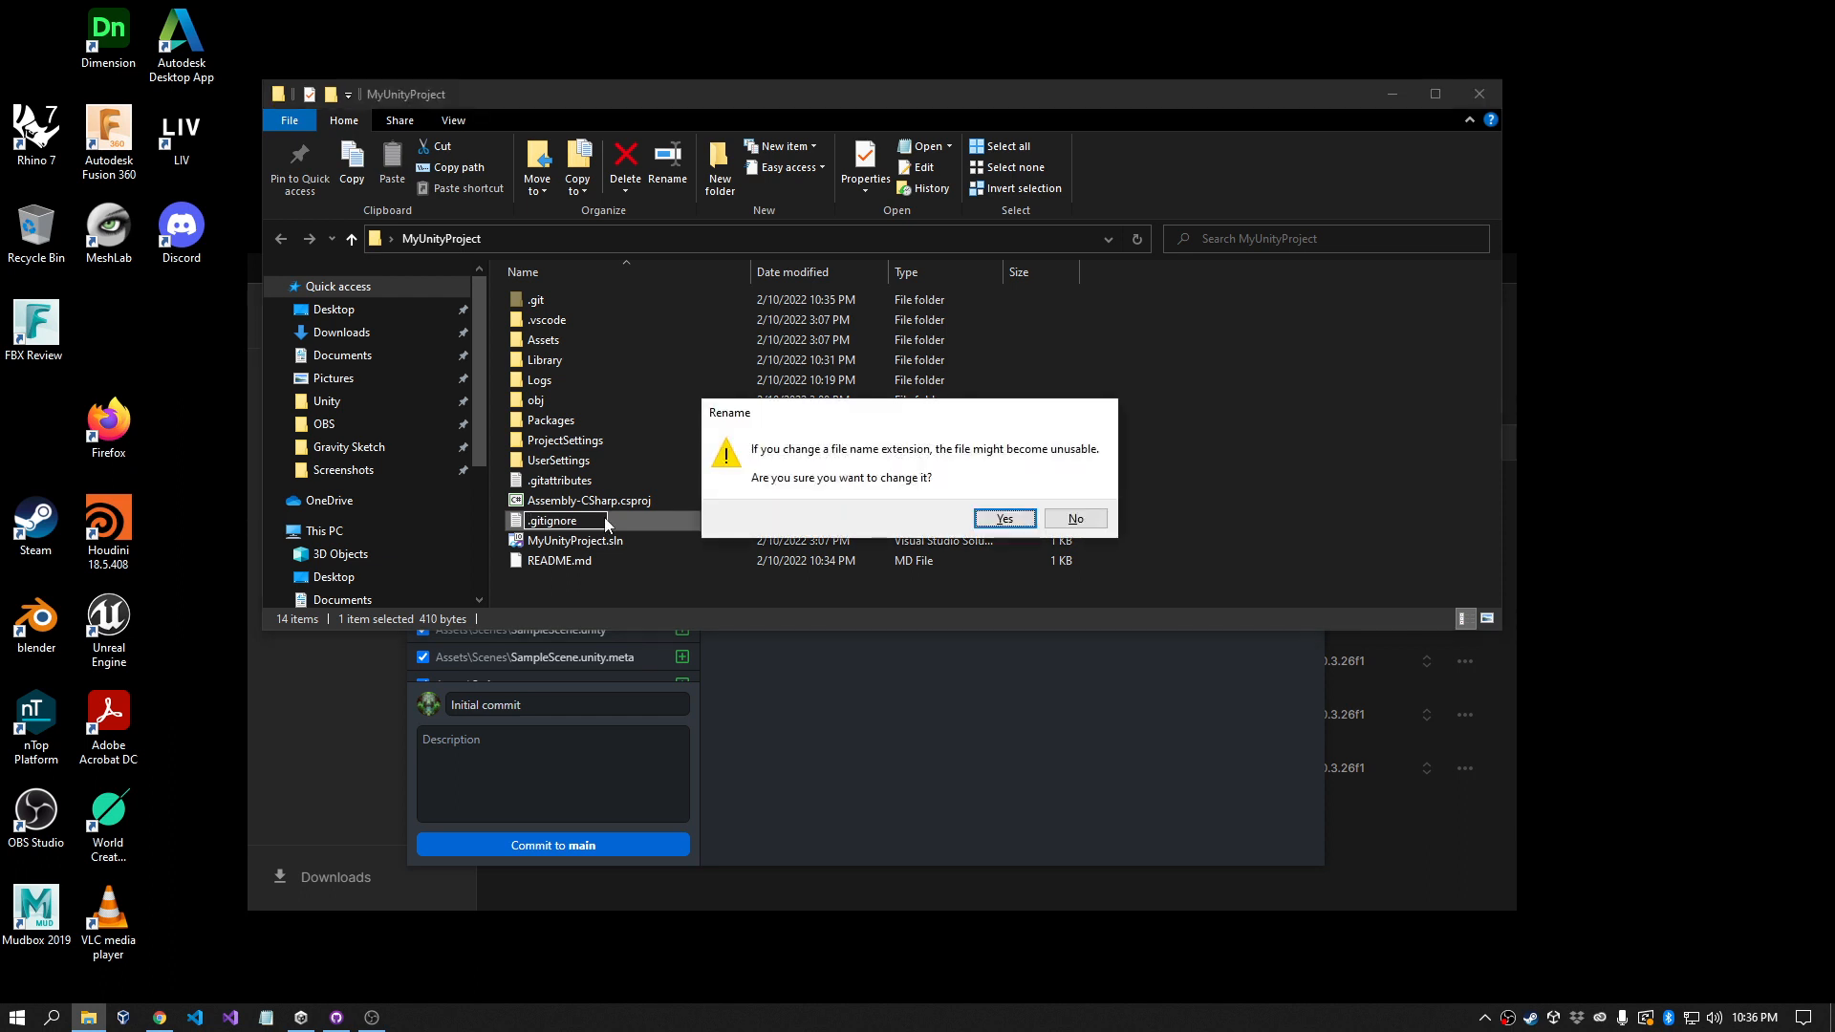
pyautogui.click(999, 521)
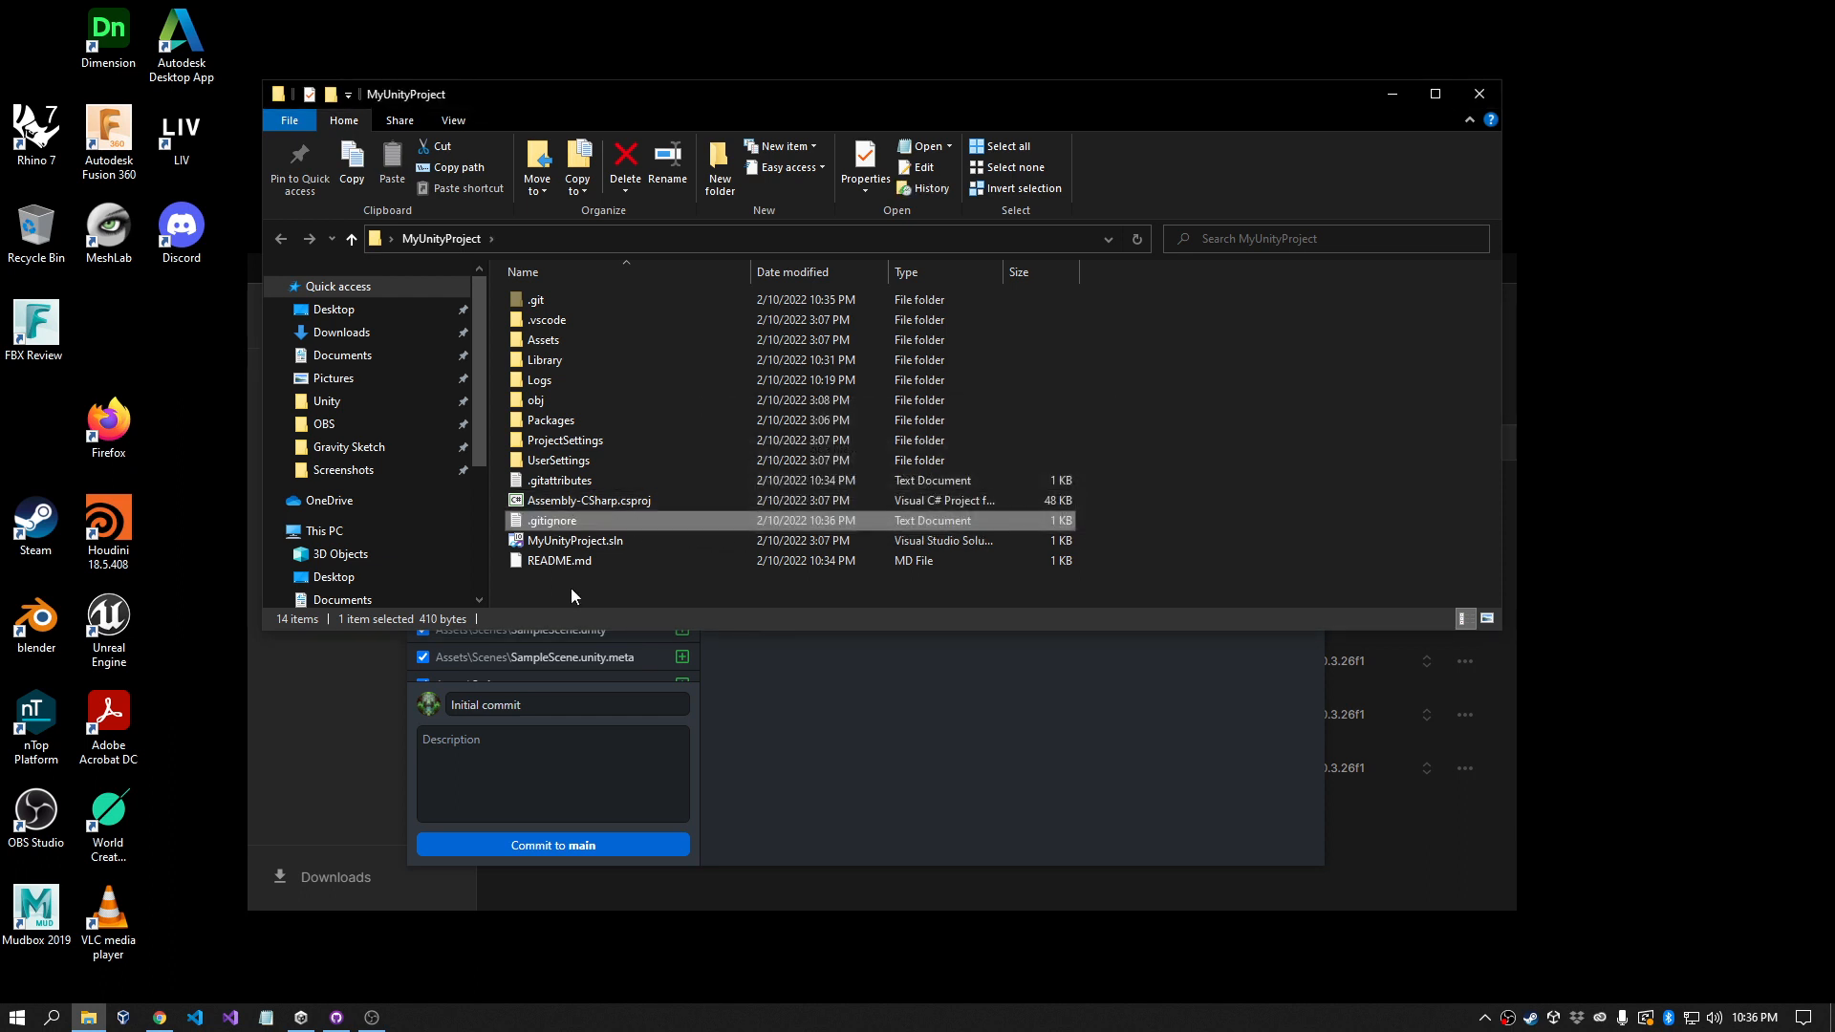
# Step: Switch to GitHub Desktop and review the full list of changed files in MyUnityProject
pyautogui.click(975, 791)
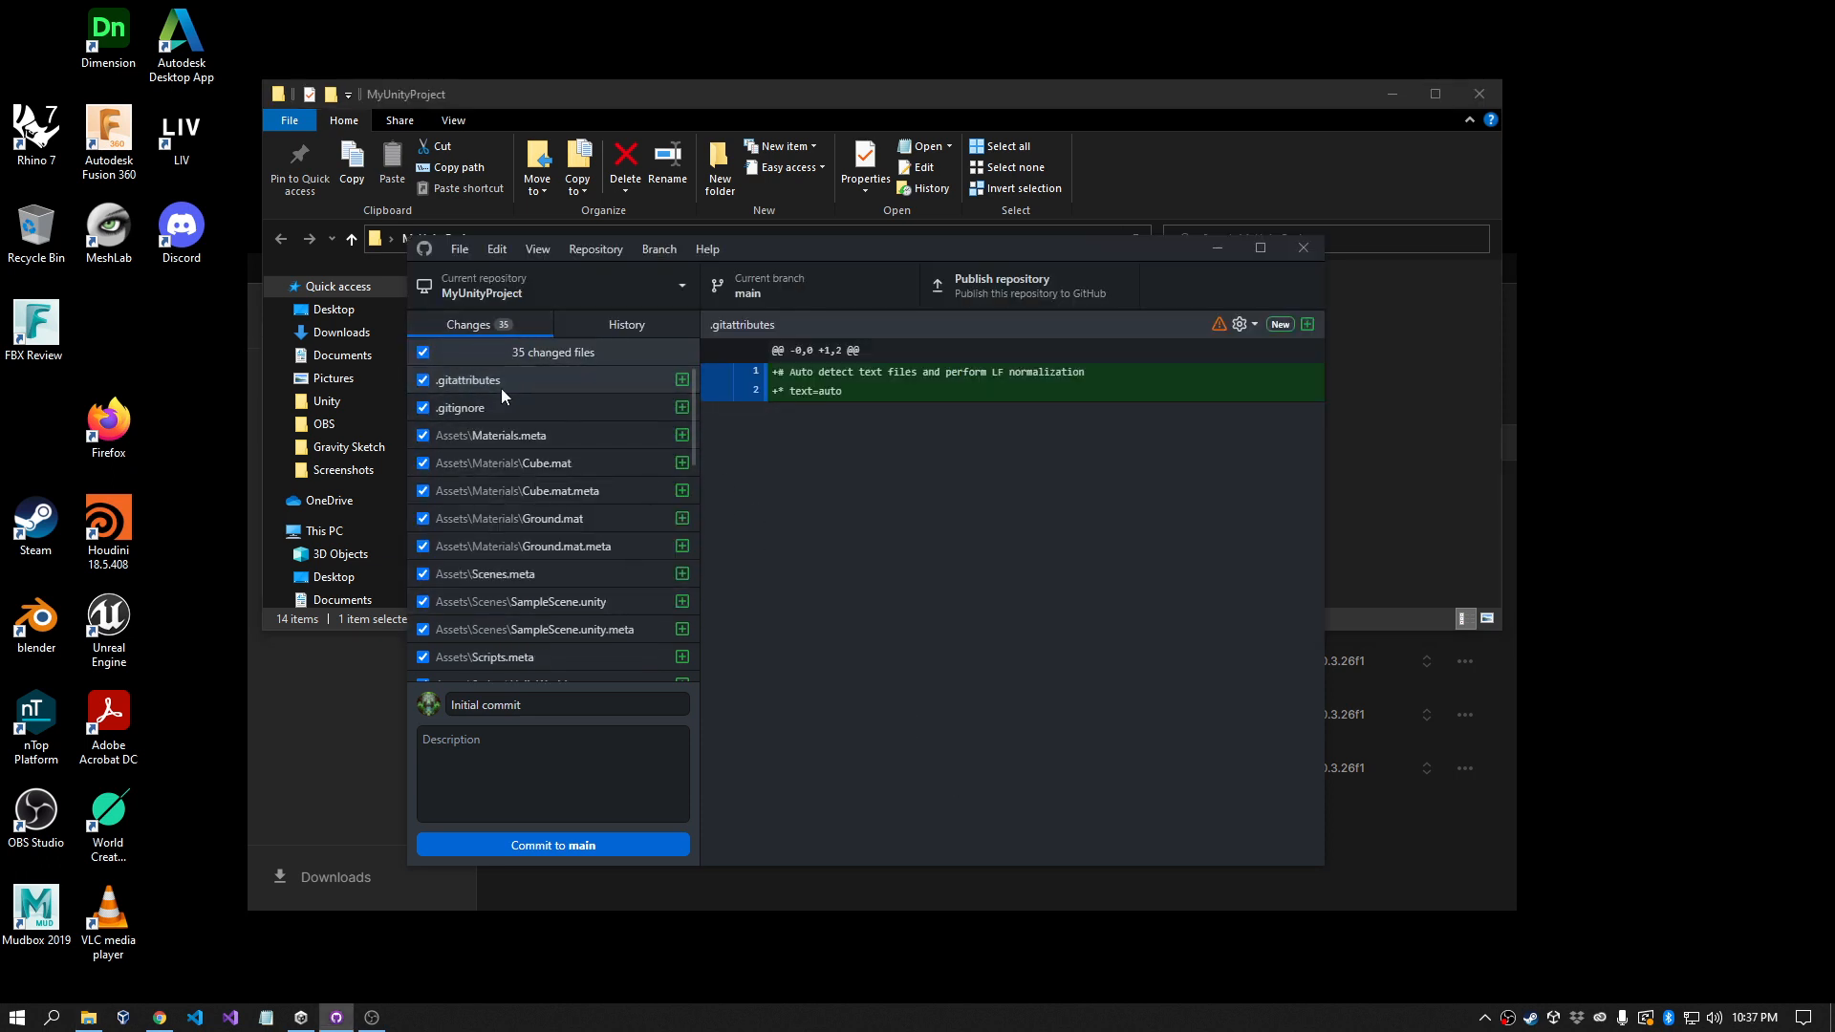
pyautogui.scroll(-3, 519, 502)
pyautogui.scroll(-5, 518, 503)
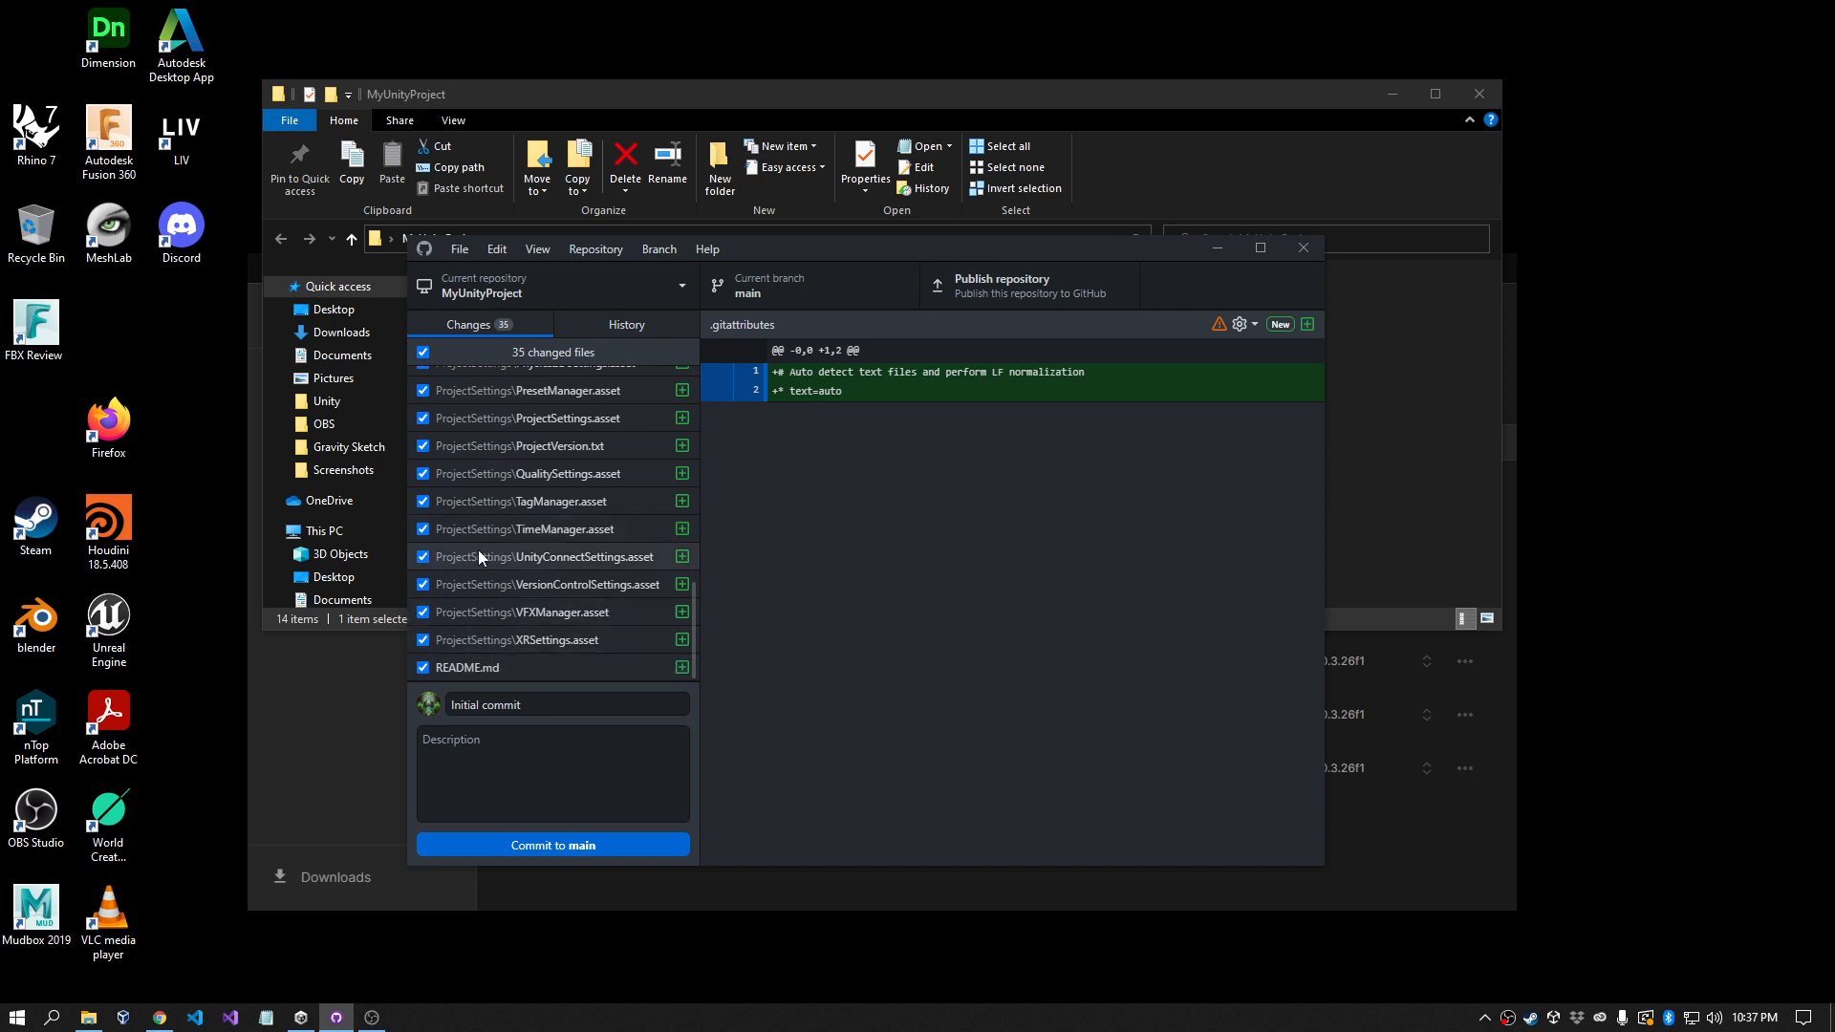
pyautogui.scroll(5, 477, 549)
pyautogui.scroll(2, 479, 528)
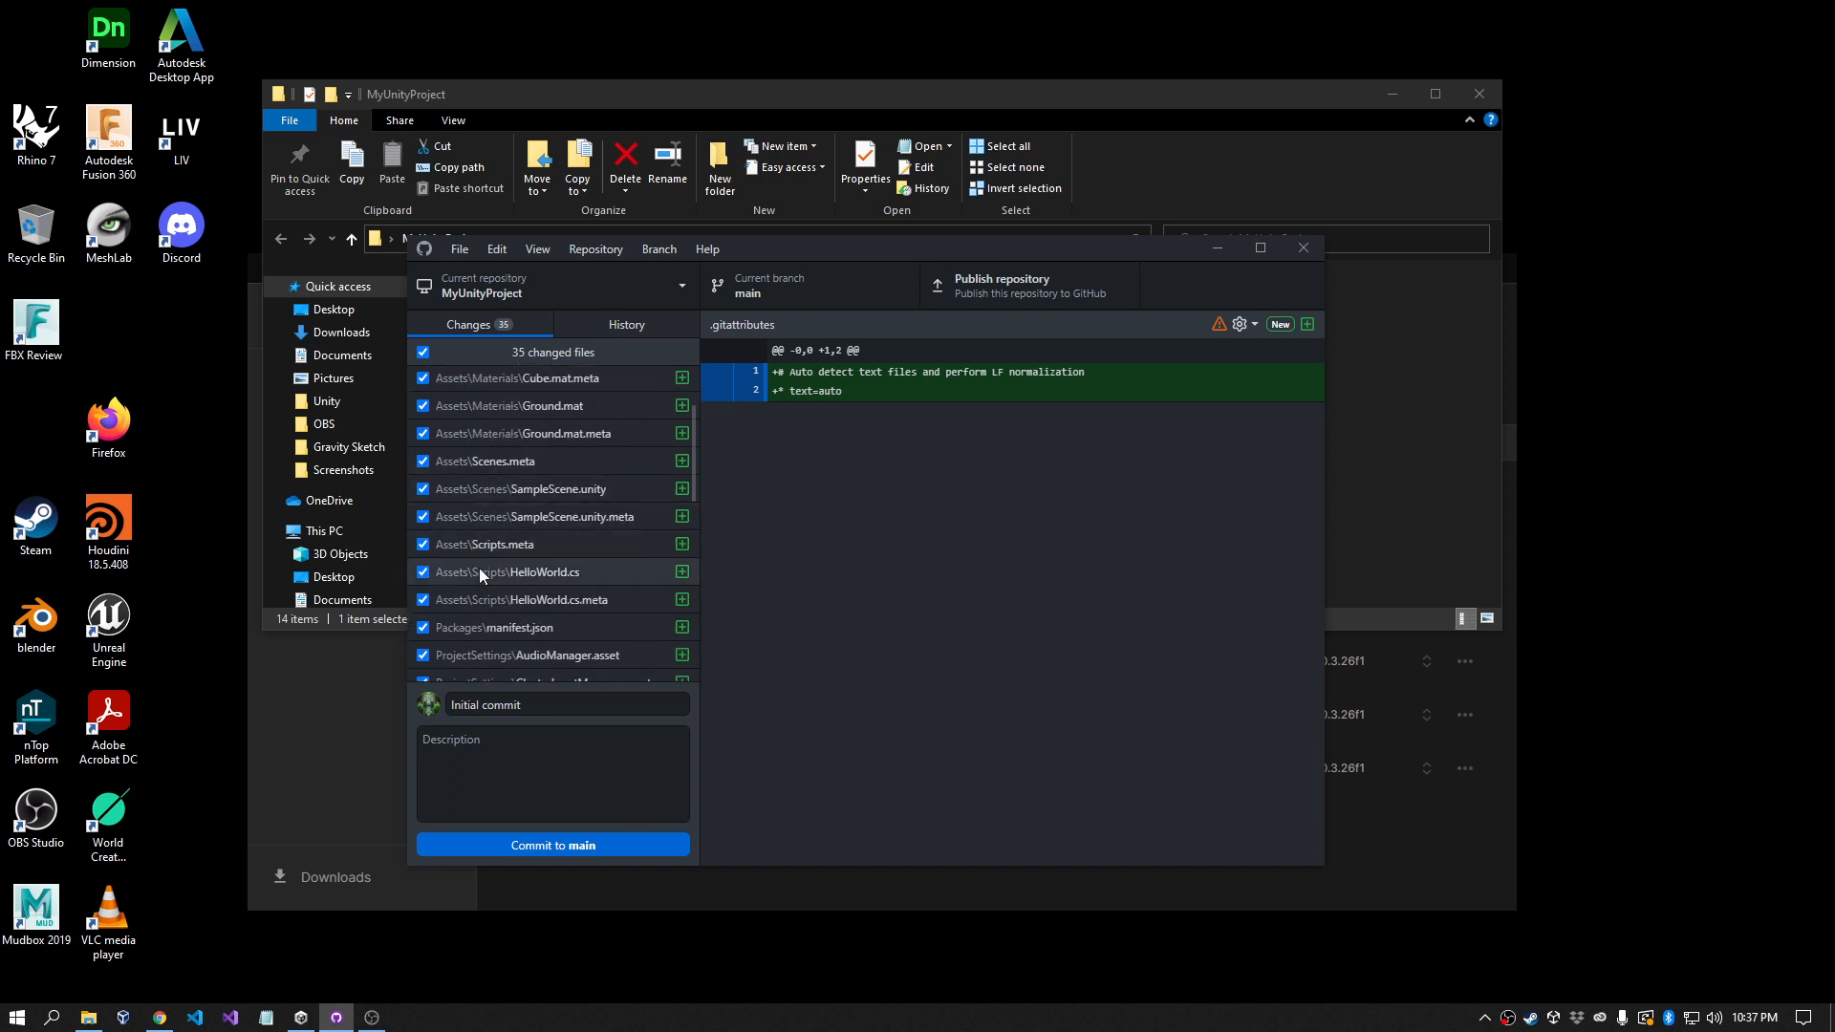
pyautogui.scroll(2, 496, 598)
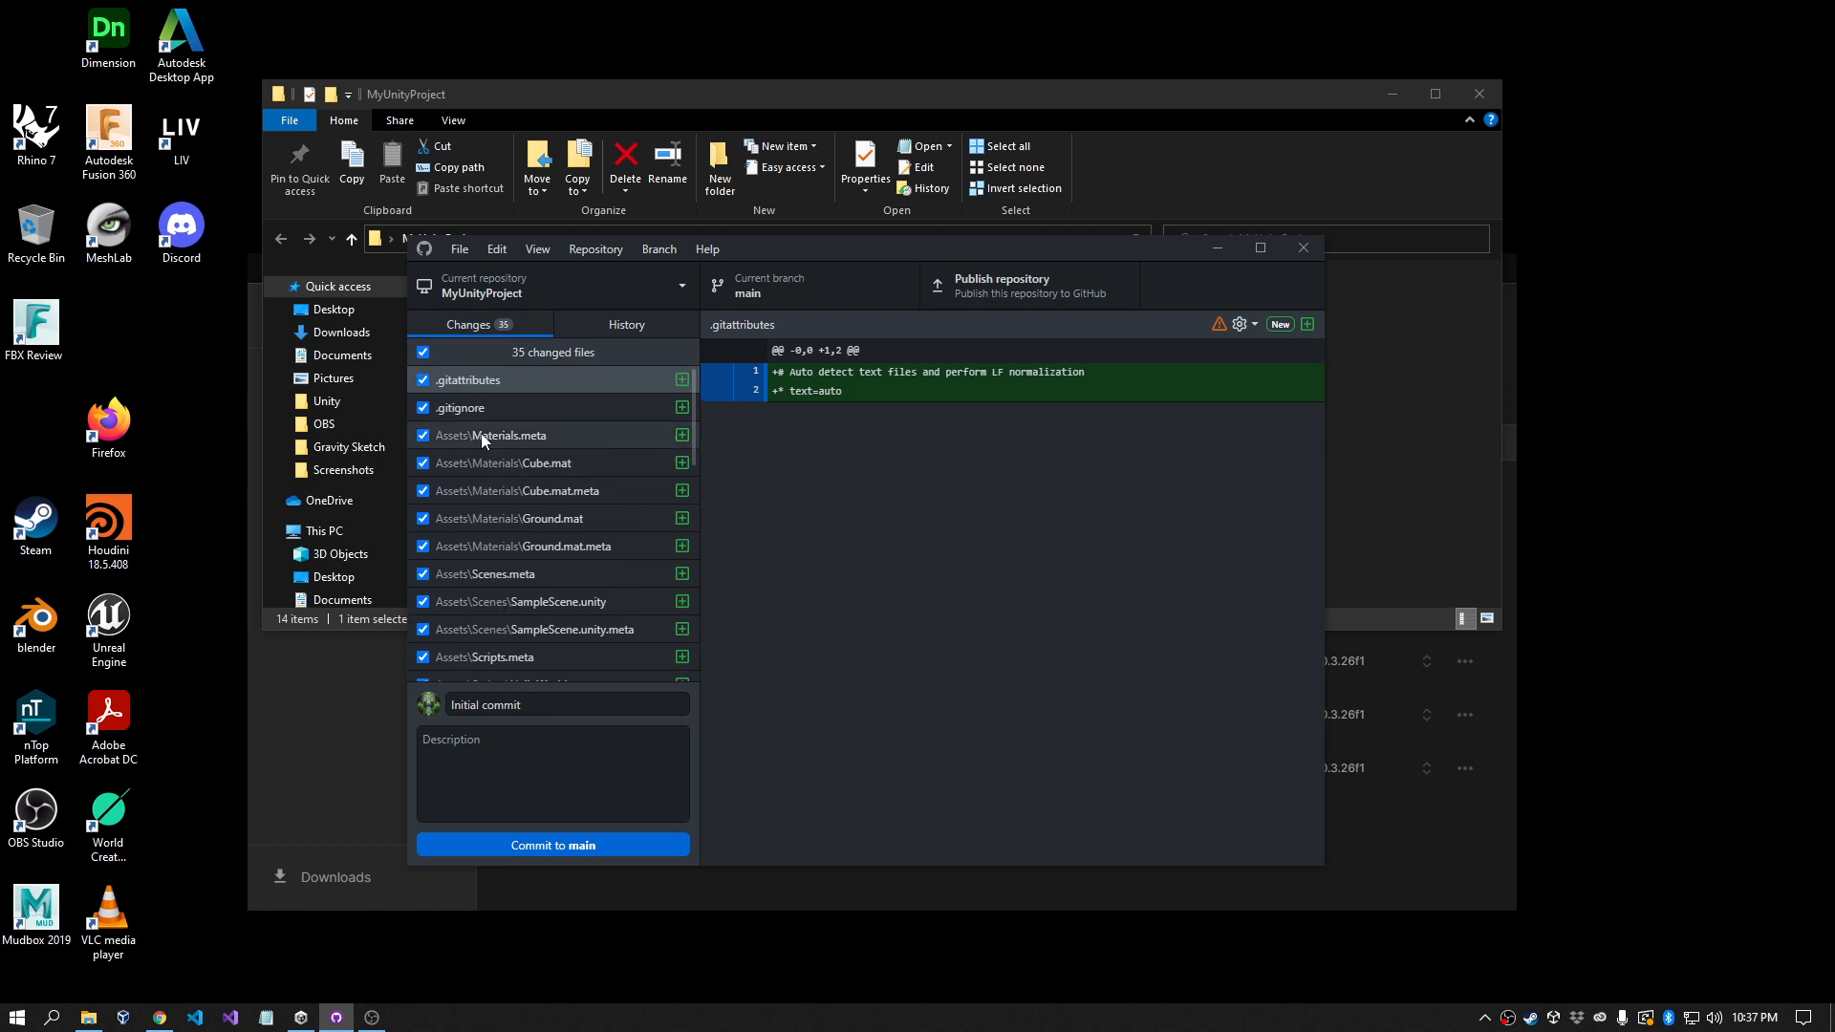
pyautogui.scroll(-2, 536, 520)
pyautogui.scroll(-3, 533, 528)
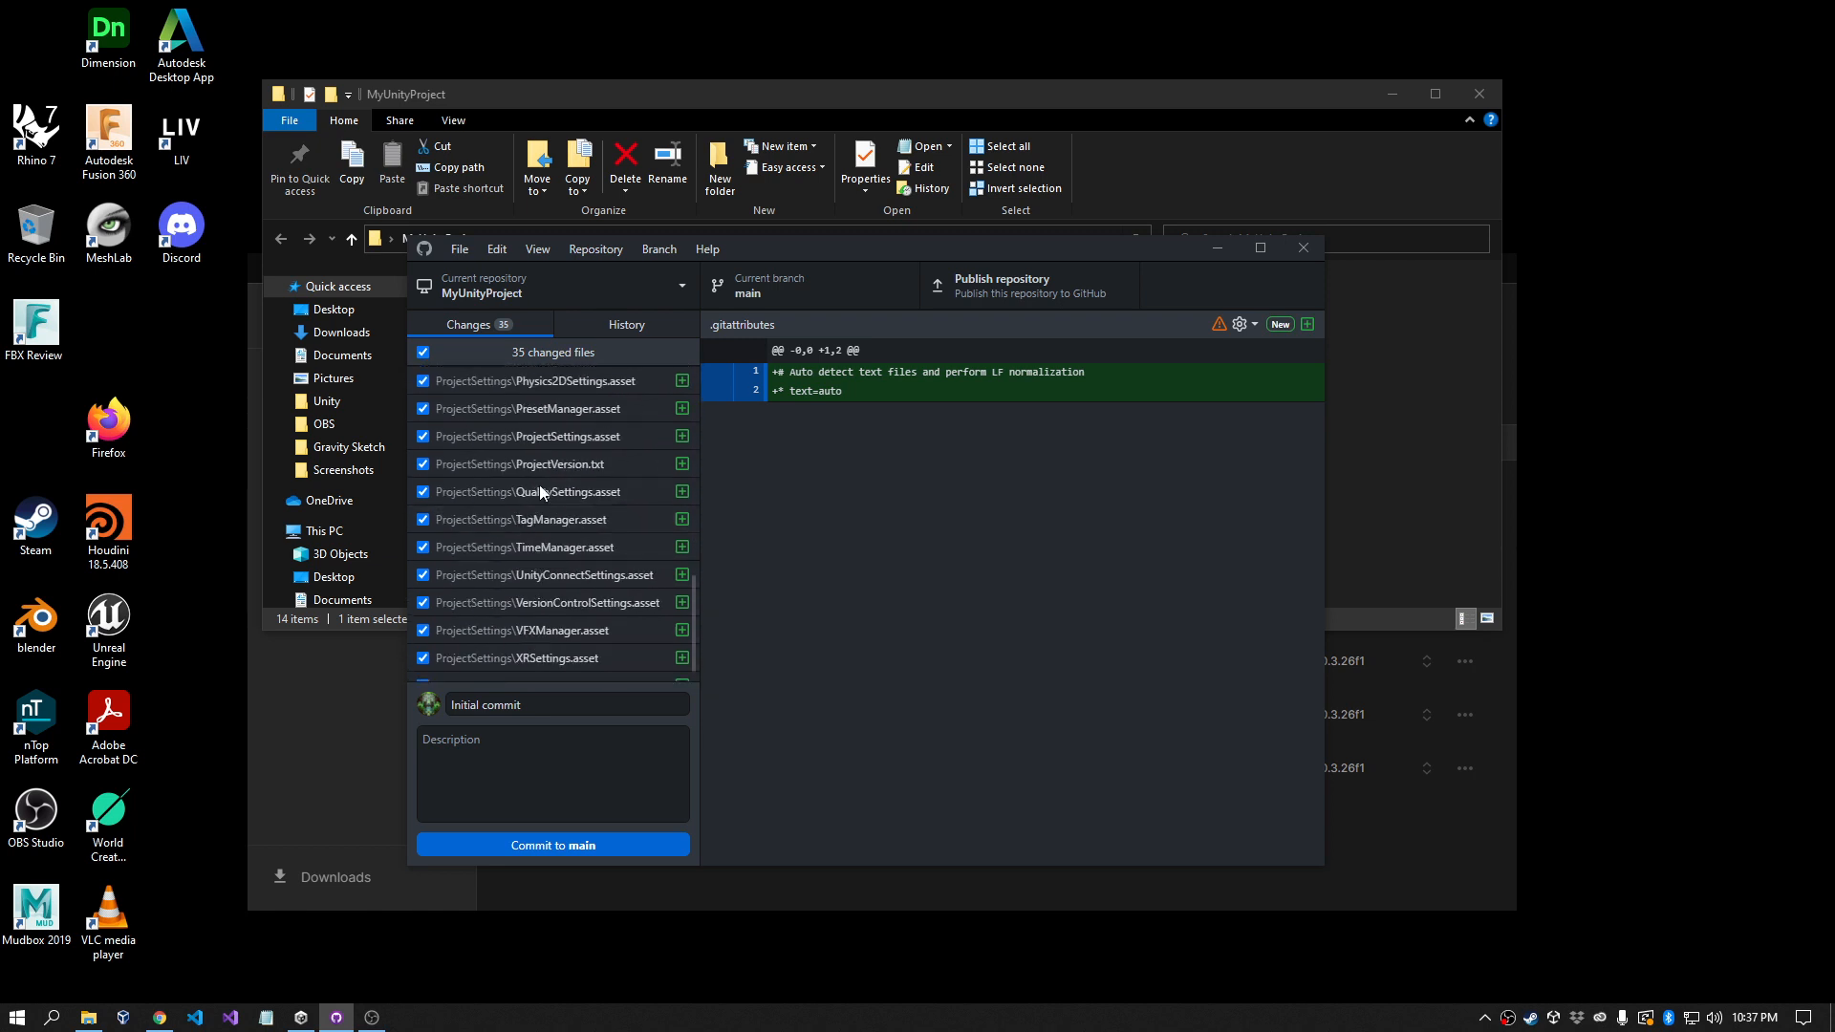
pyautogui.scroll(6, 539, 484)
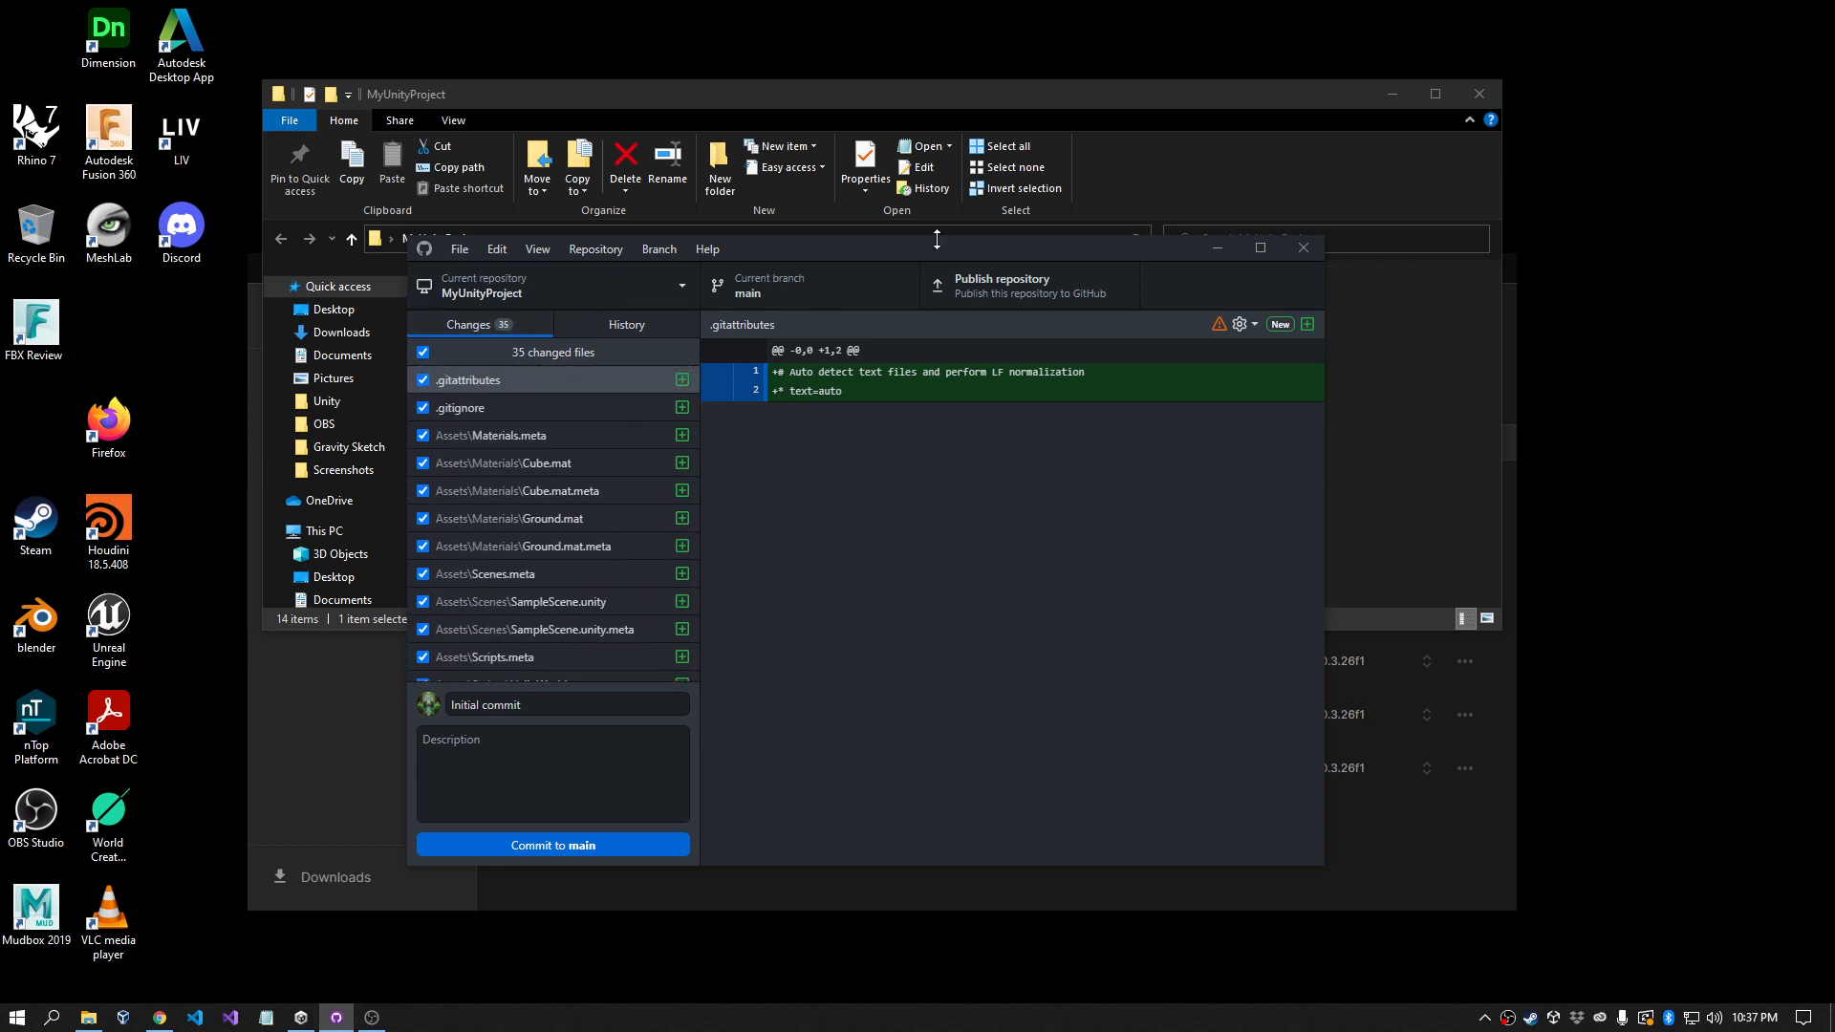
# Step: Commit all changed files to main with the summary "Initial commit" and inspect that commit's files in the history
pyautogui.moveTo(851, 255); pyautogui.dragTo(833, 273)
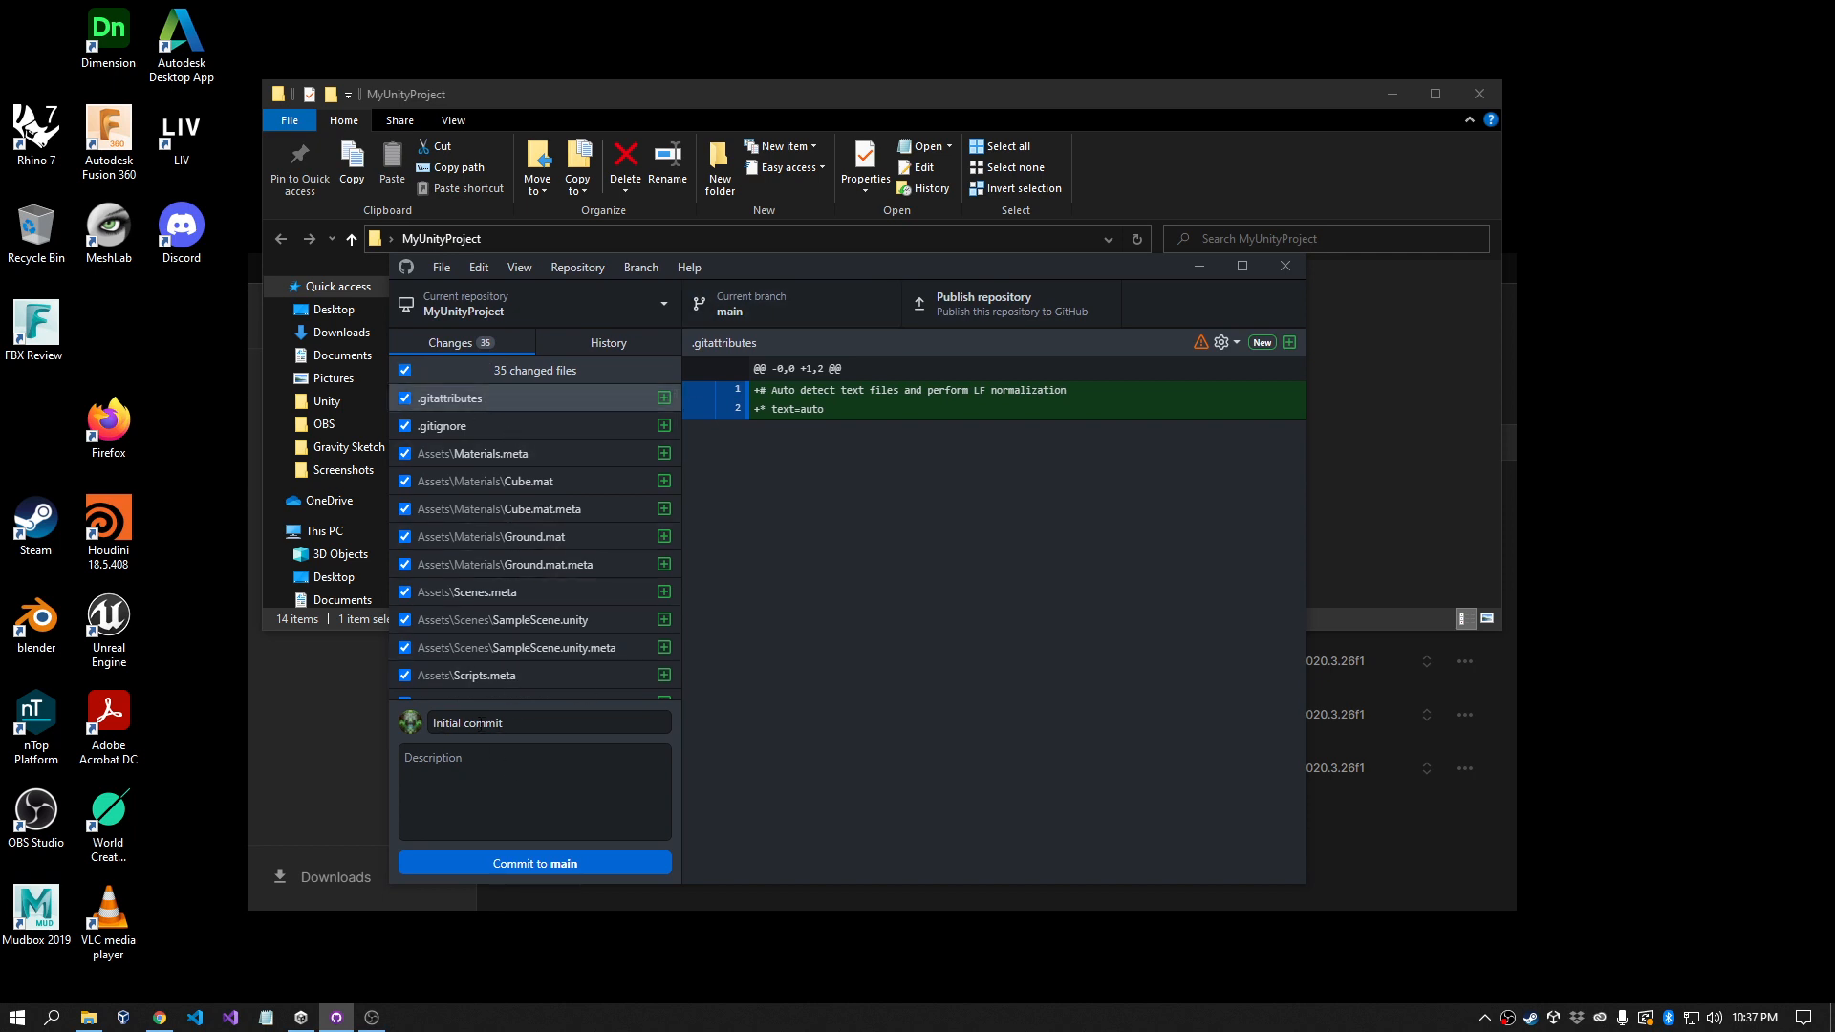
pyautogui.click(537, 865)
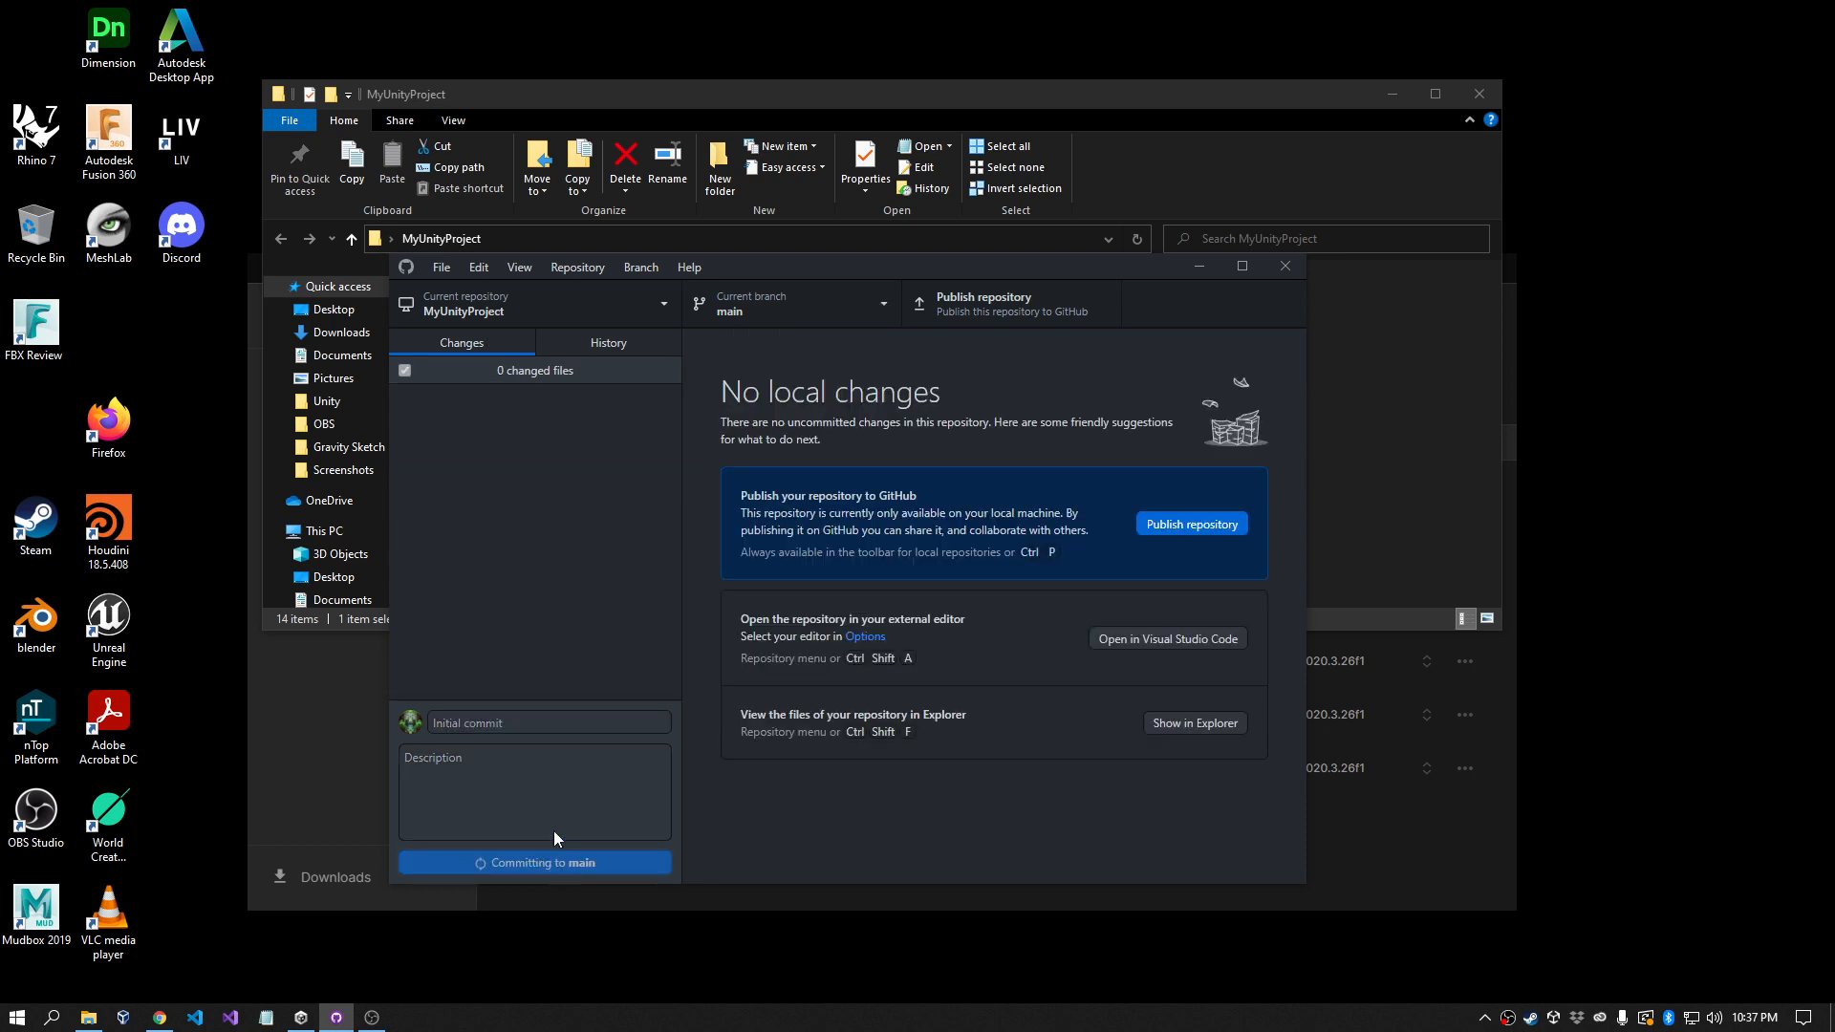
pyautogui.click(599, 333)
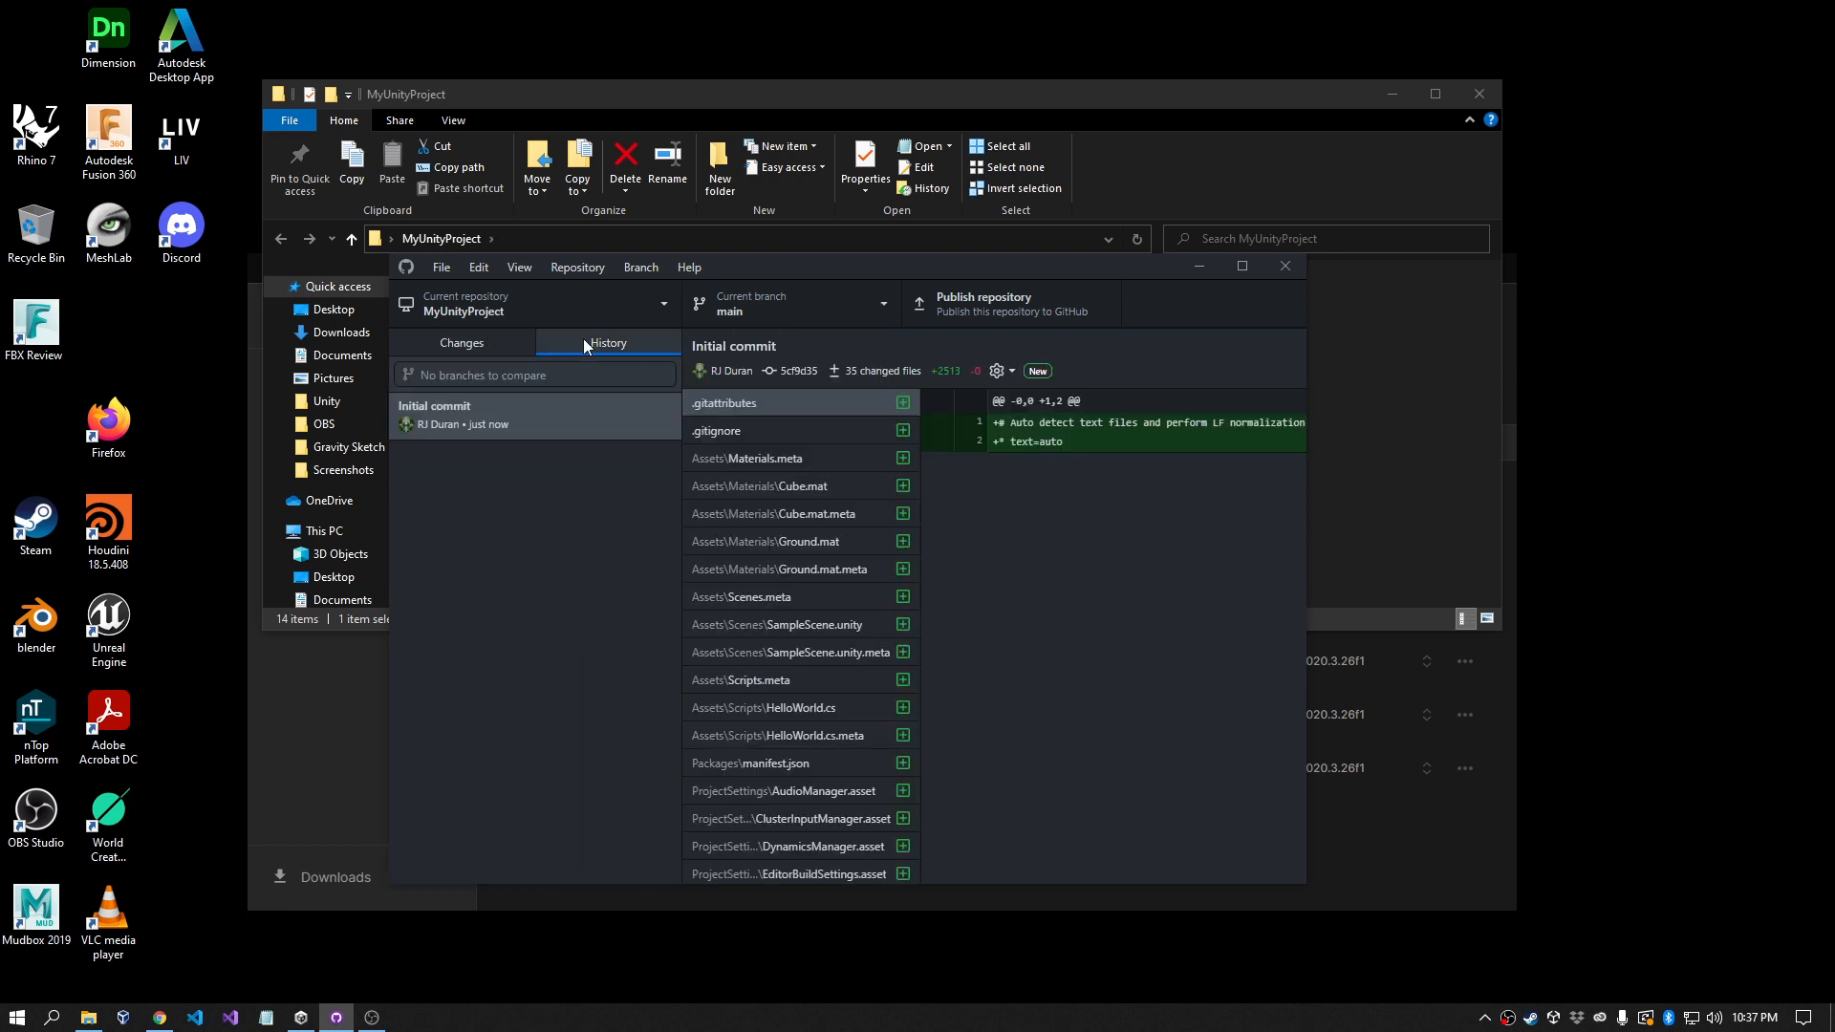
pyautogui.click(525, 420)
pyautogui.scroll(-5, 811, 504)
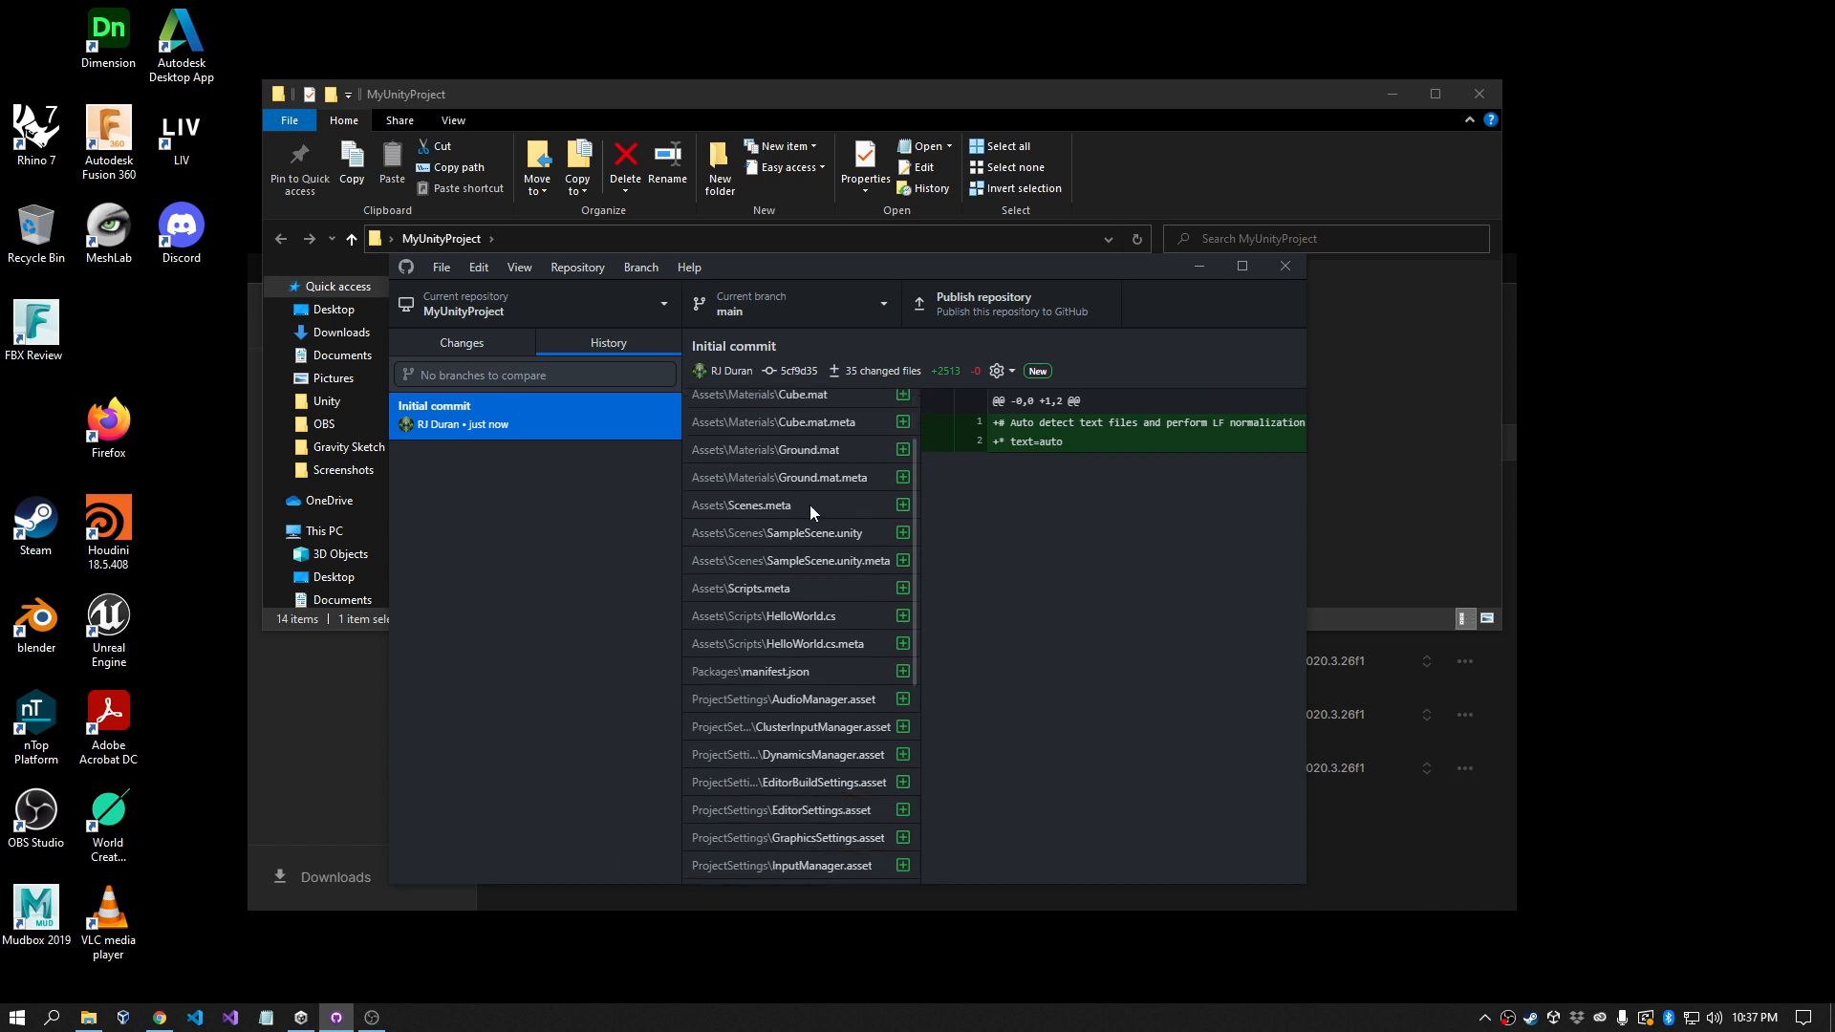
pyautogui.scroll(5, 822, 679)
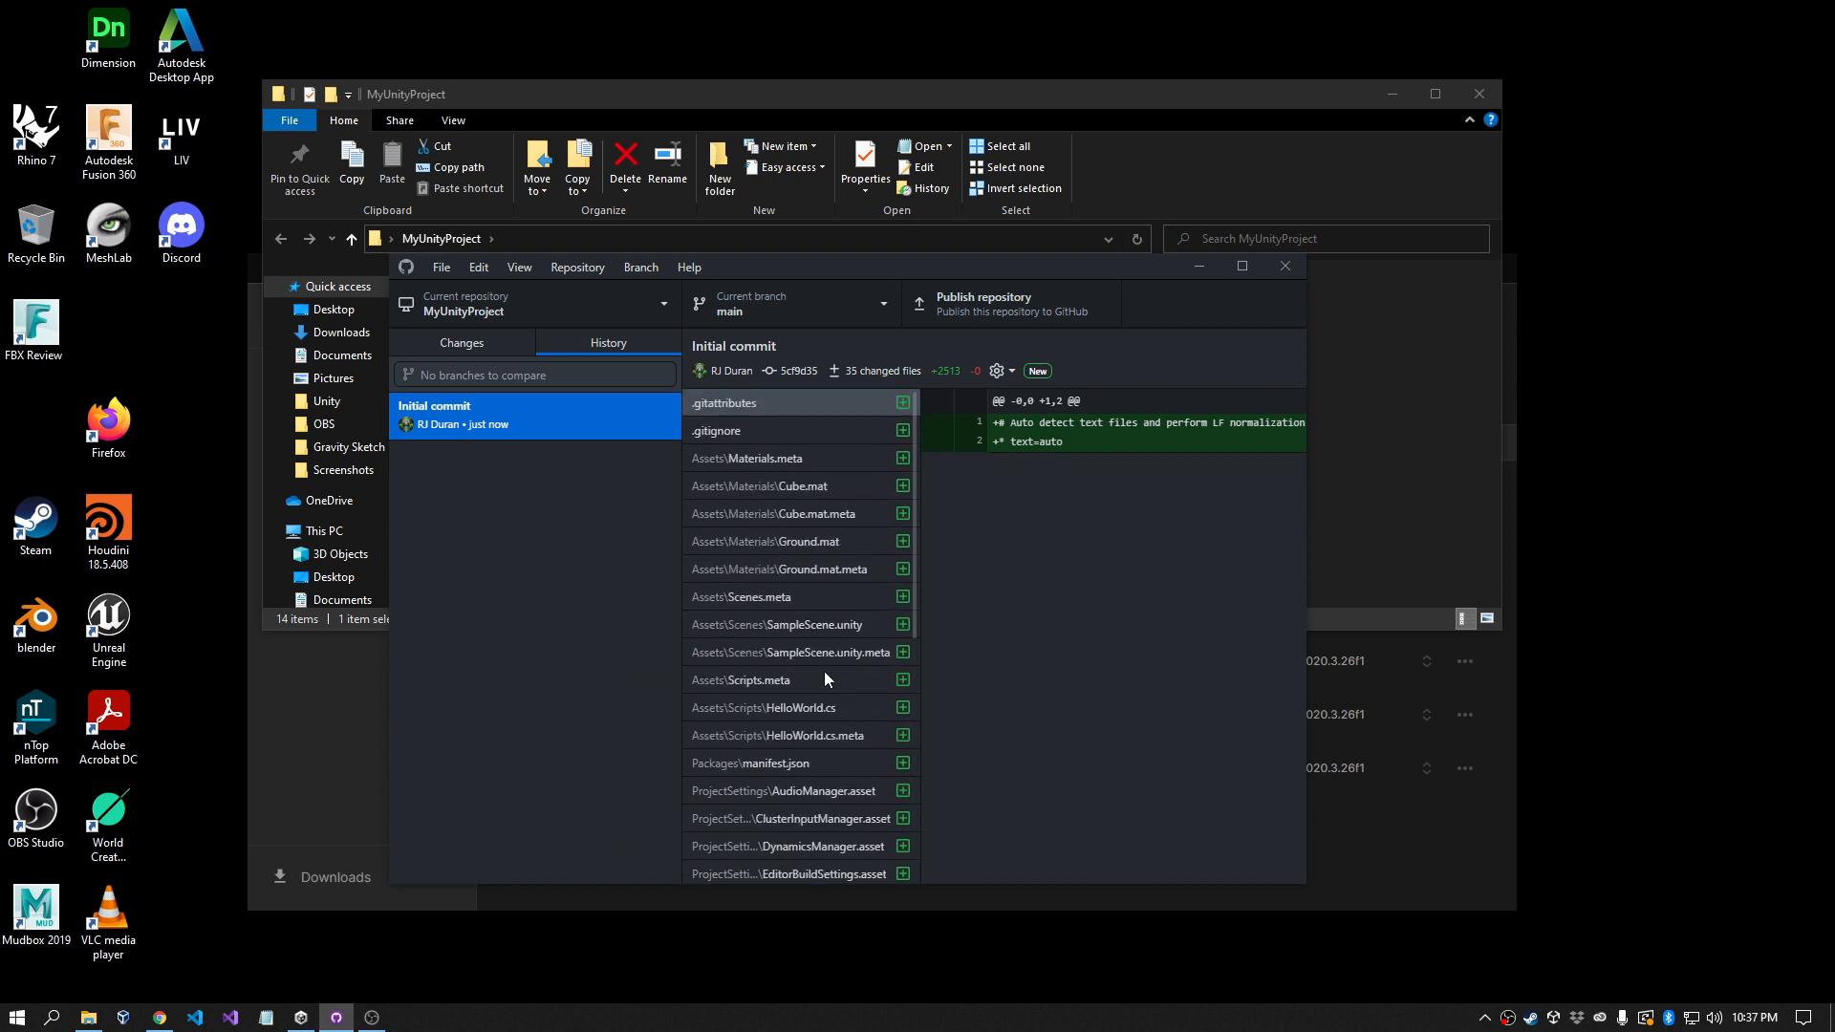
# Step: Publish MyUnityProject to GitHub.com with the code not kept private, and open its repository page in the browser
pyautogui.click(468, 341)
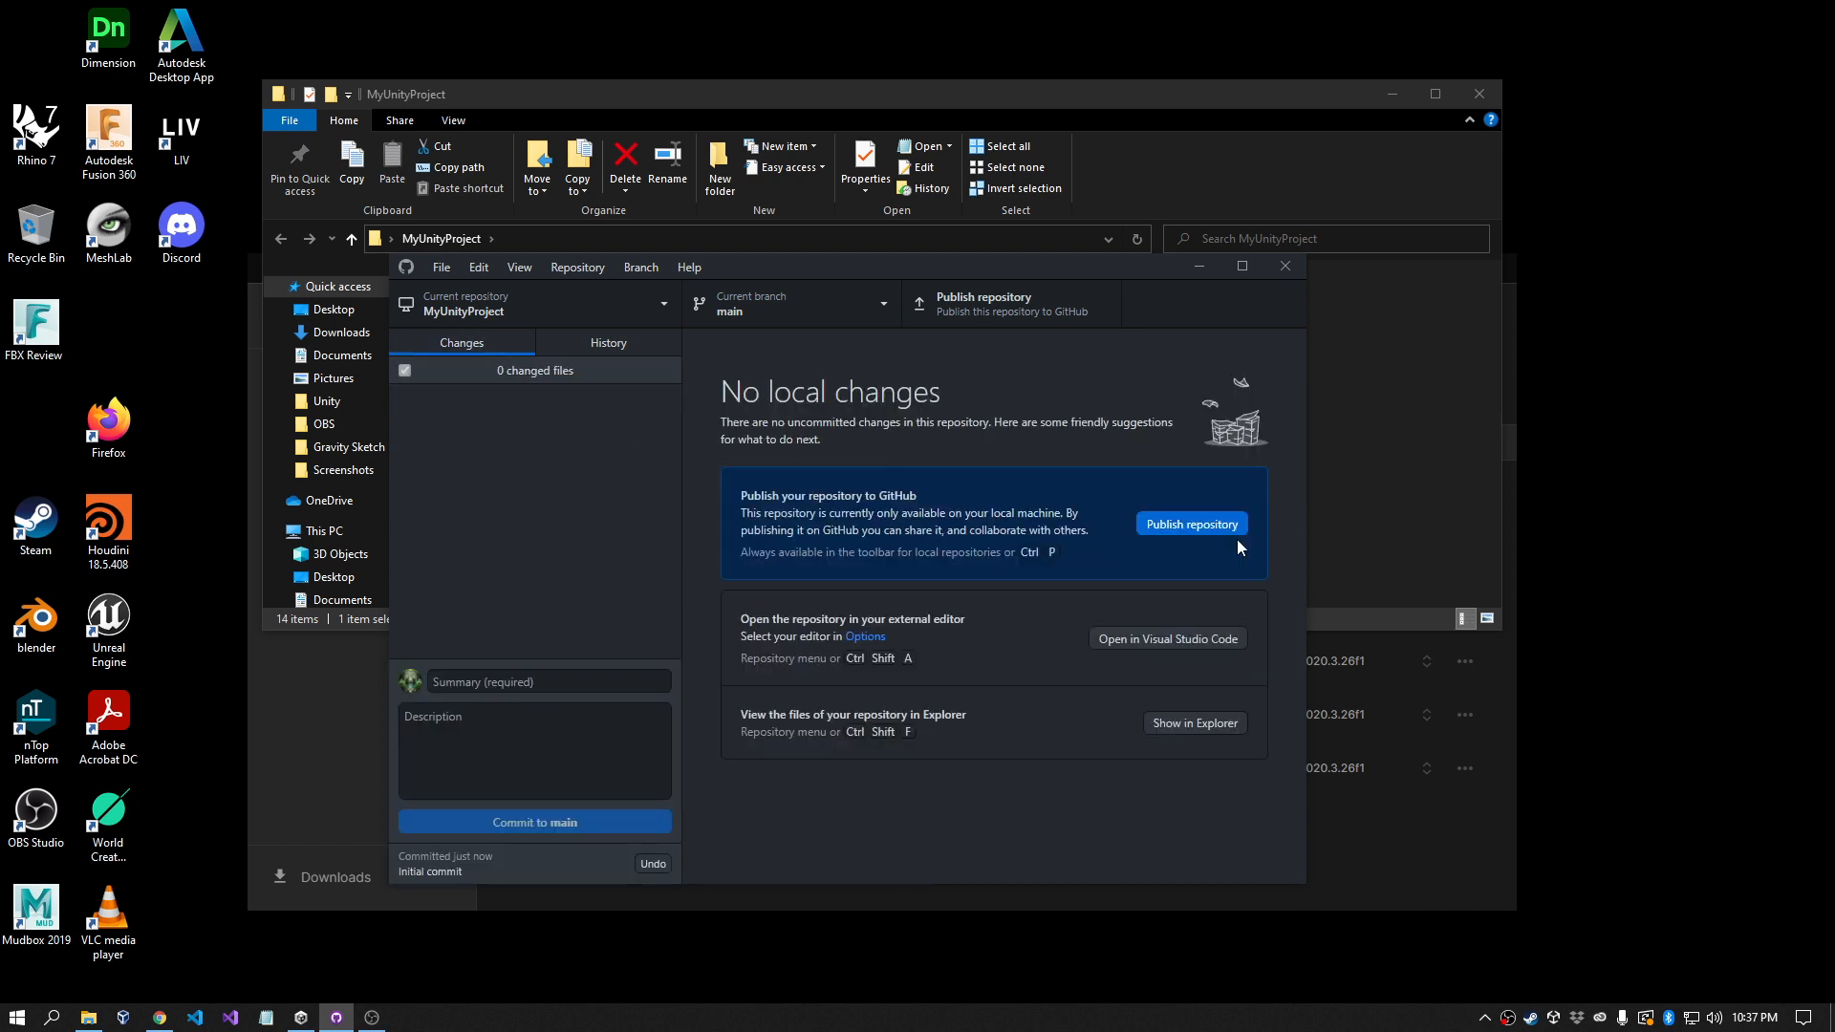
pyautogui.click(1169, 528)
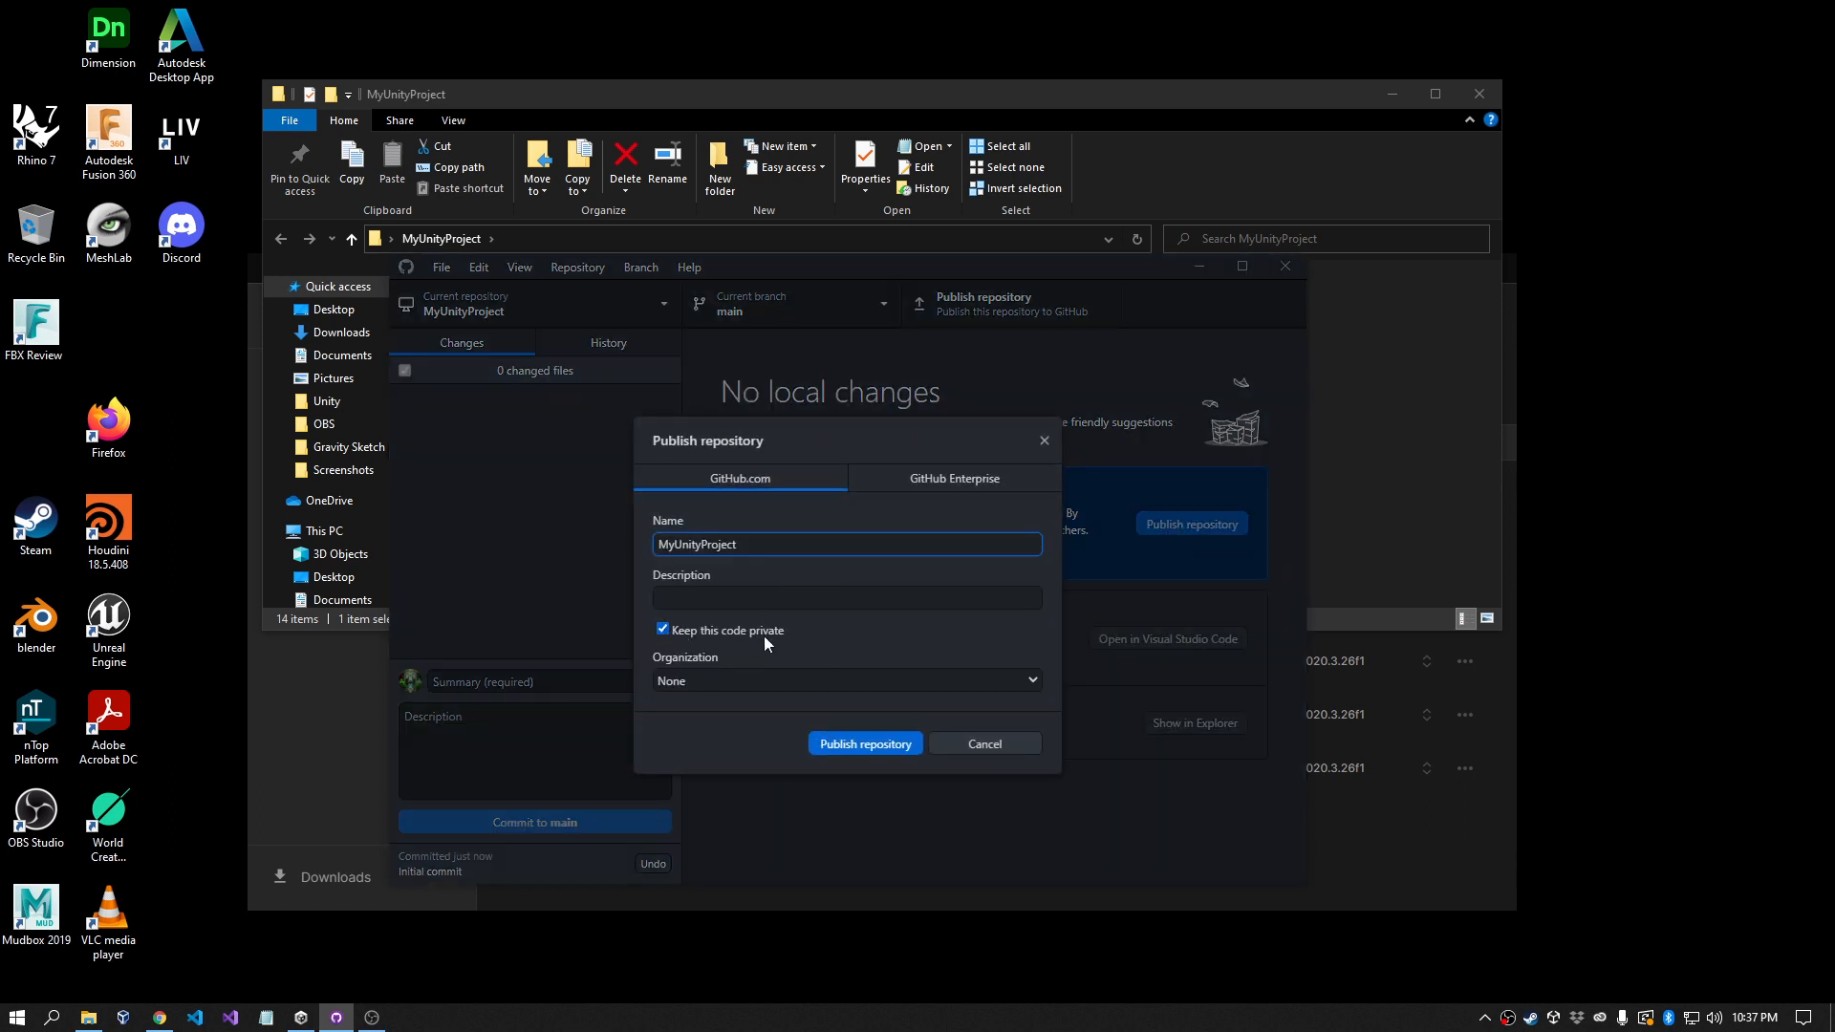
pyautogui.click(662, 630)
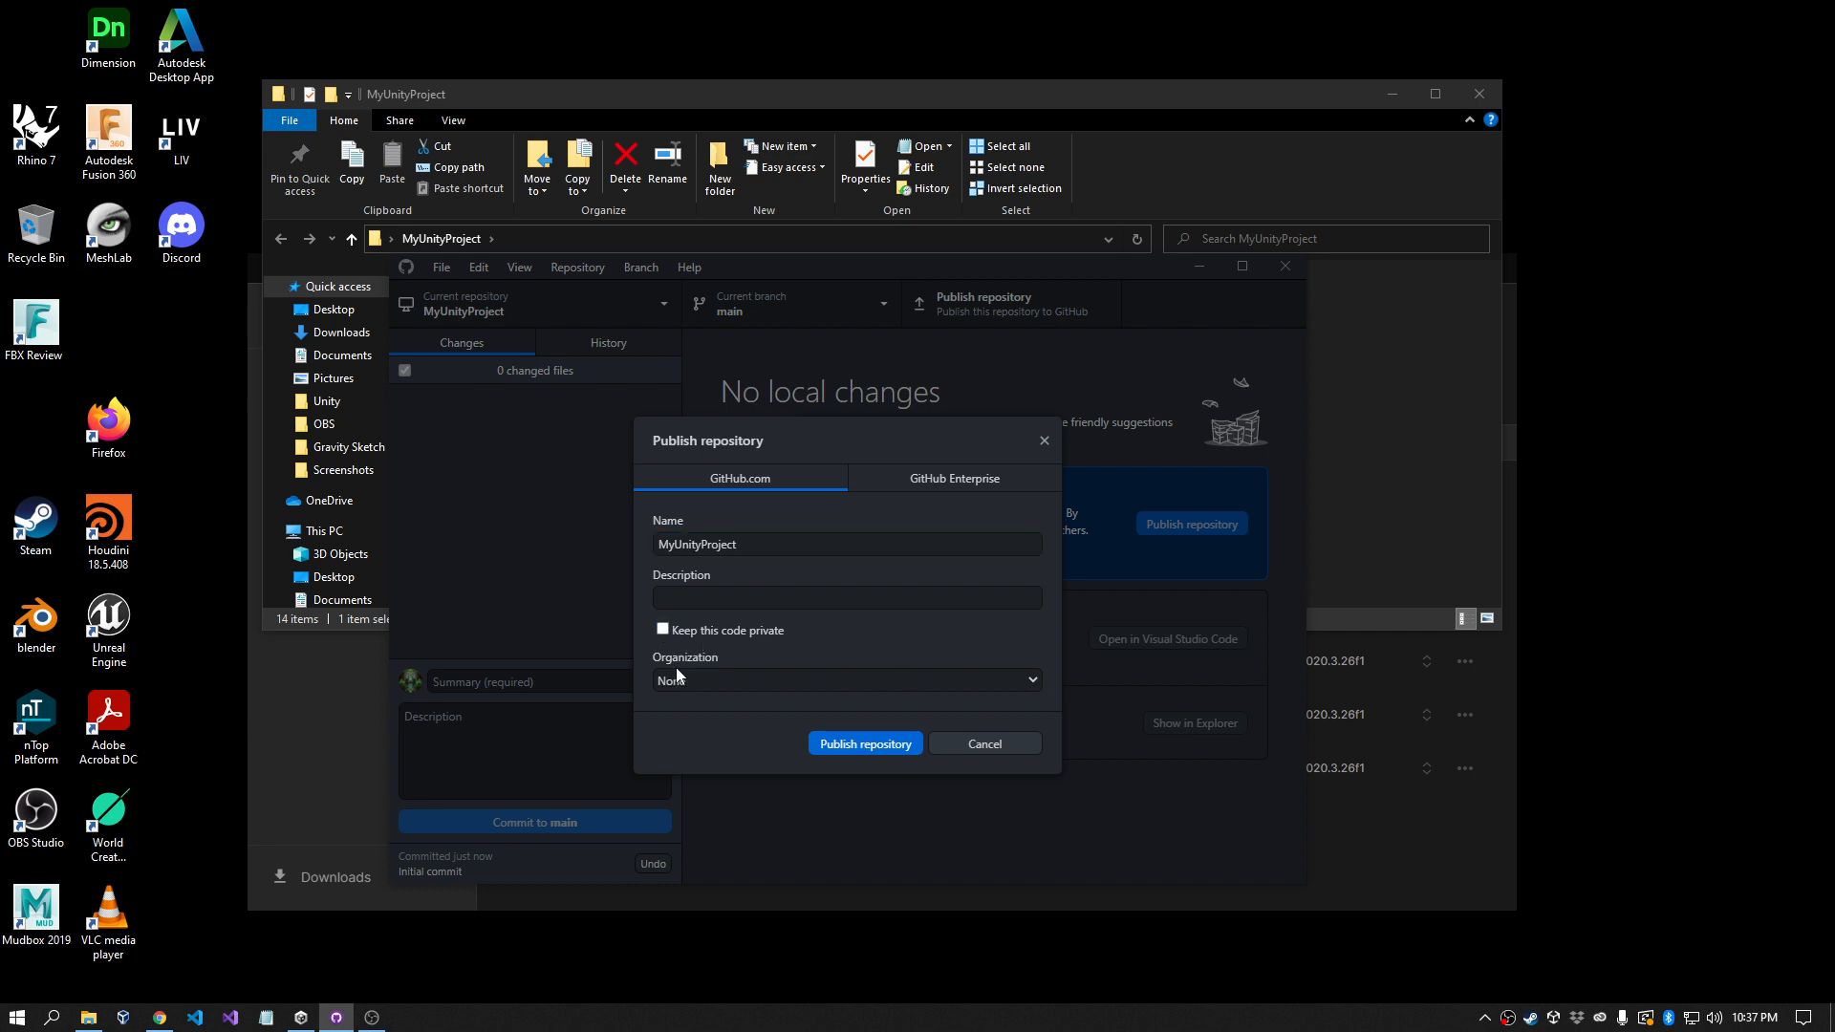
pyautogui.click(874, 745)
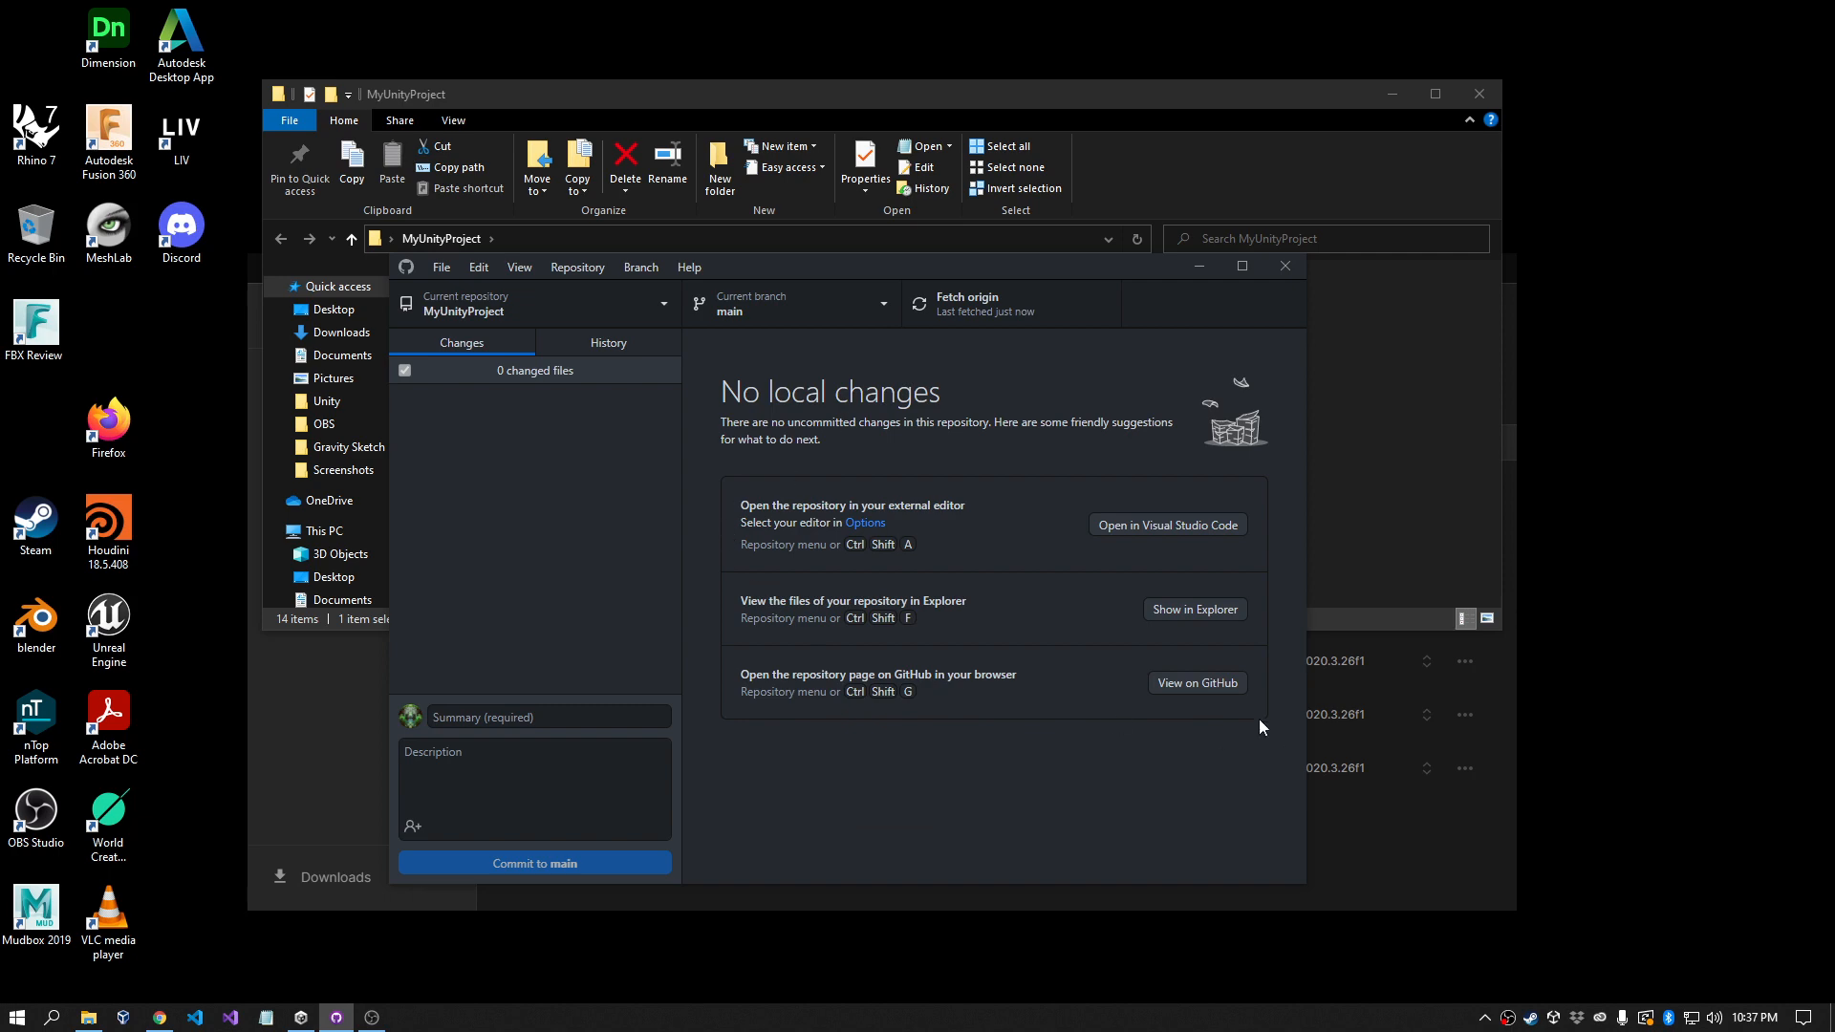
pyautogui.click(1202, 682)
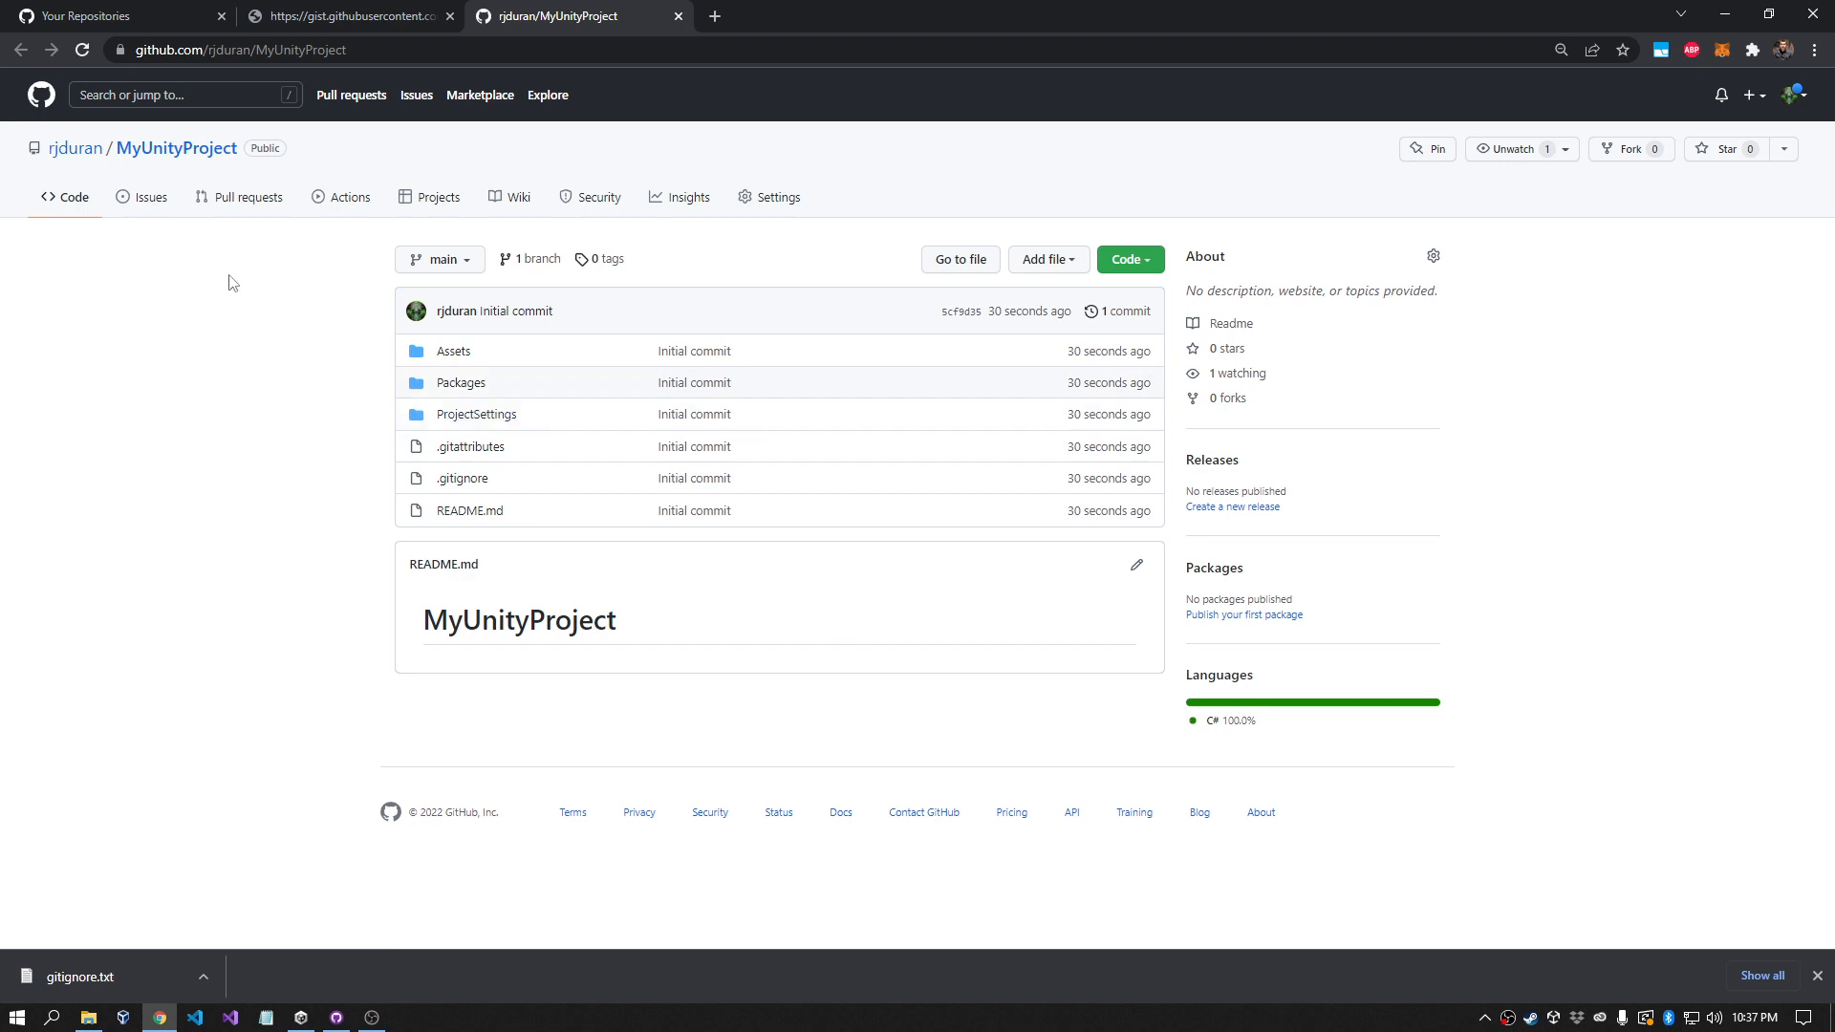
# Step: Switch to Visual Studio Code, hide the output area and close HelloWorld.cs
pyautogui.hotkey('alt', 'Tab')
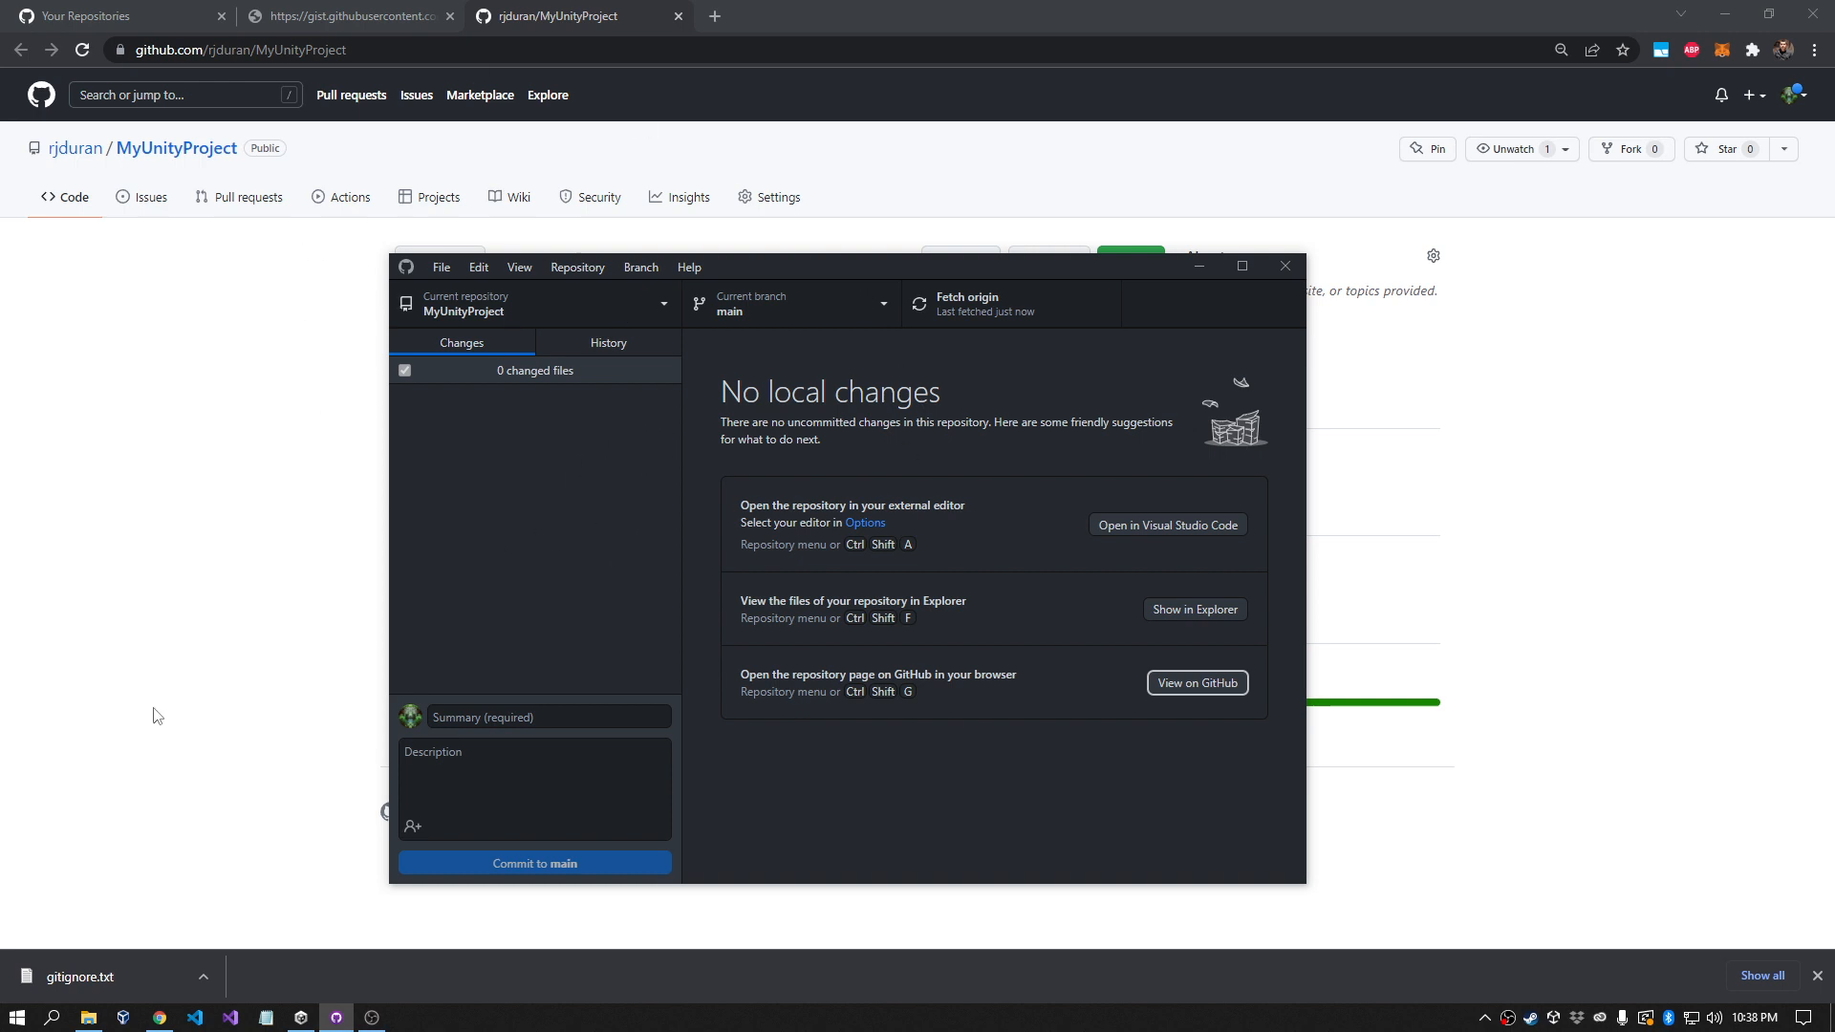
pyautogui.click(87, 1019)
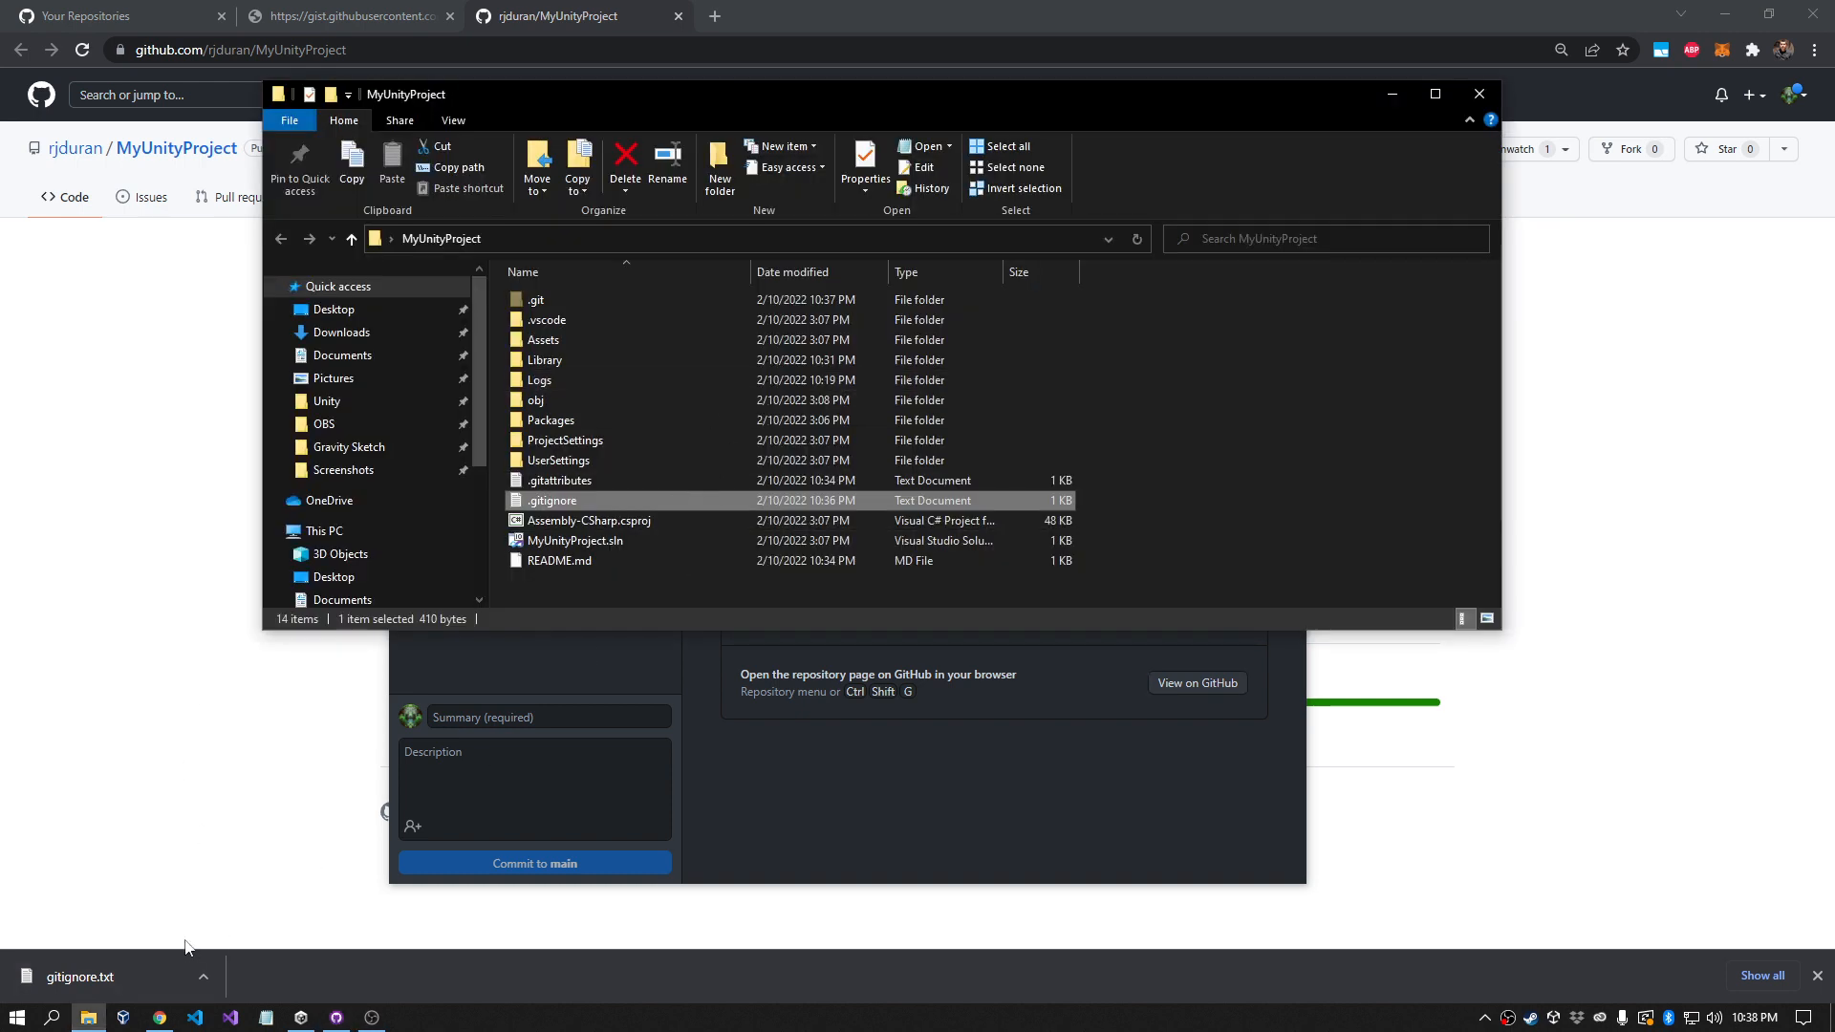
pyautogui.click(196, 1018)
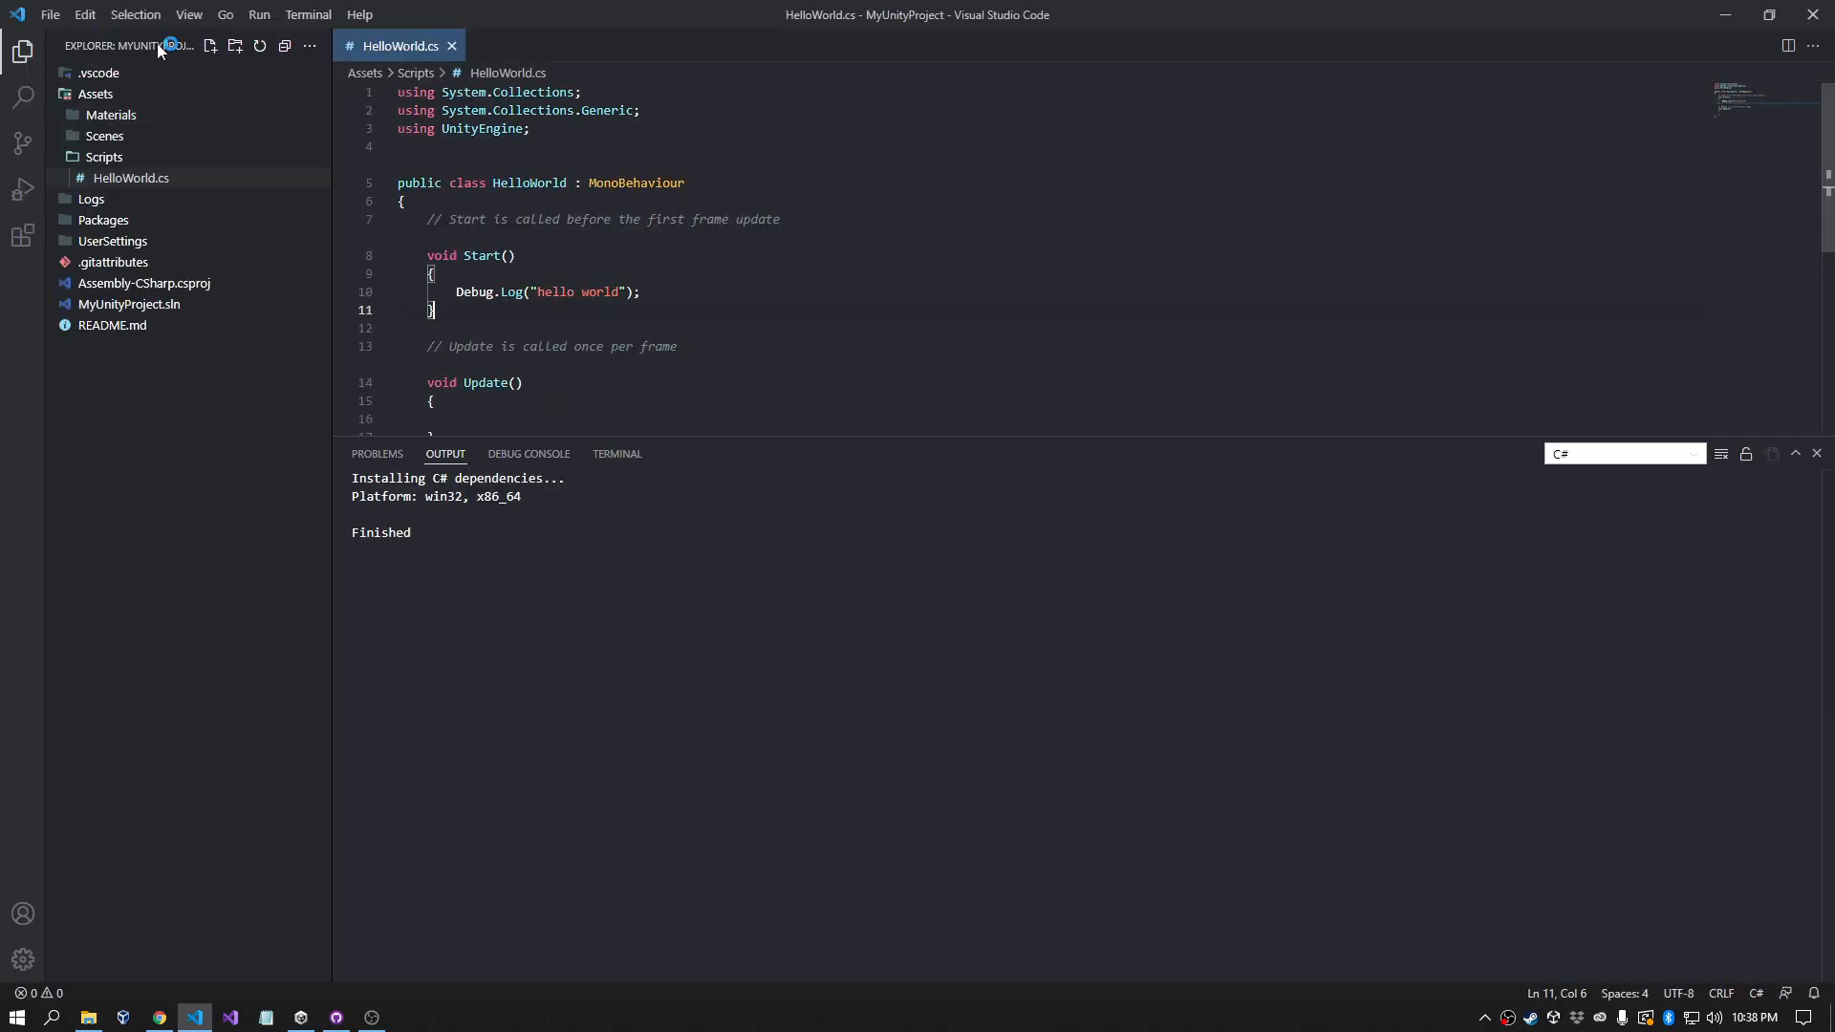
pyautogui.click(1816, 453)
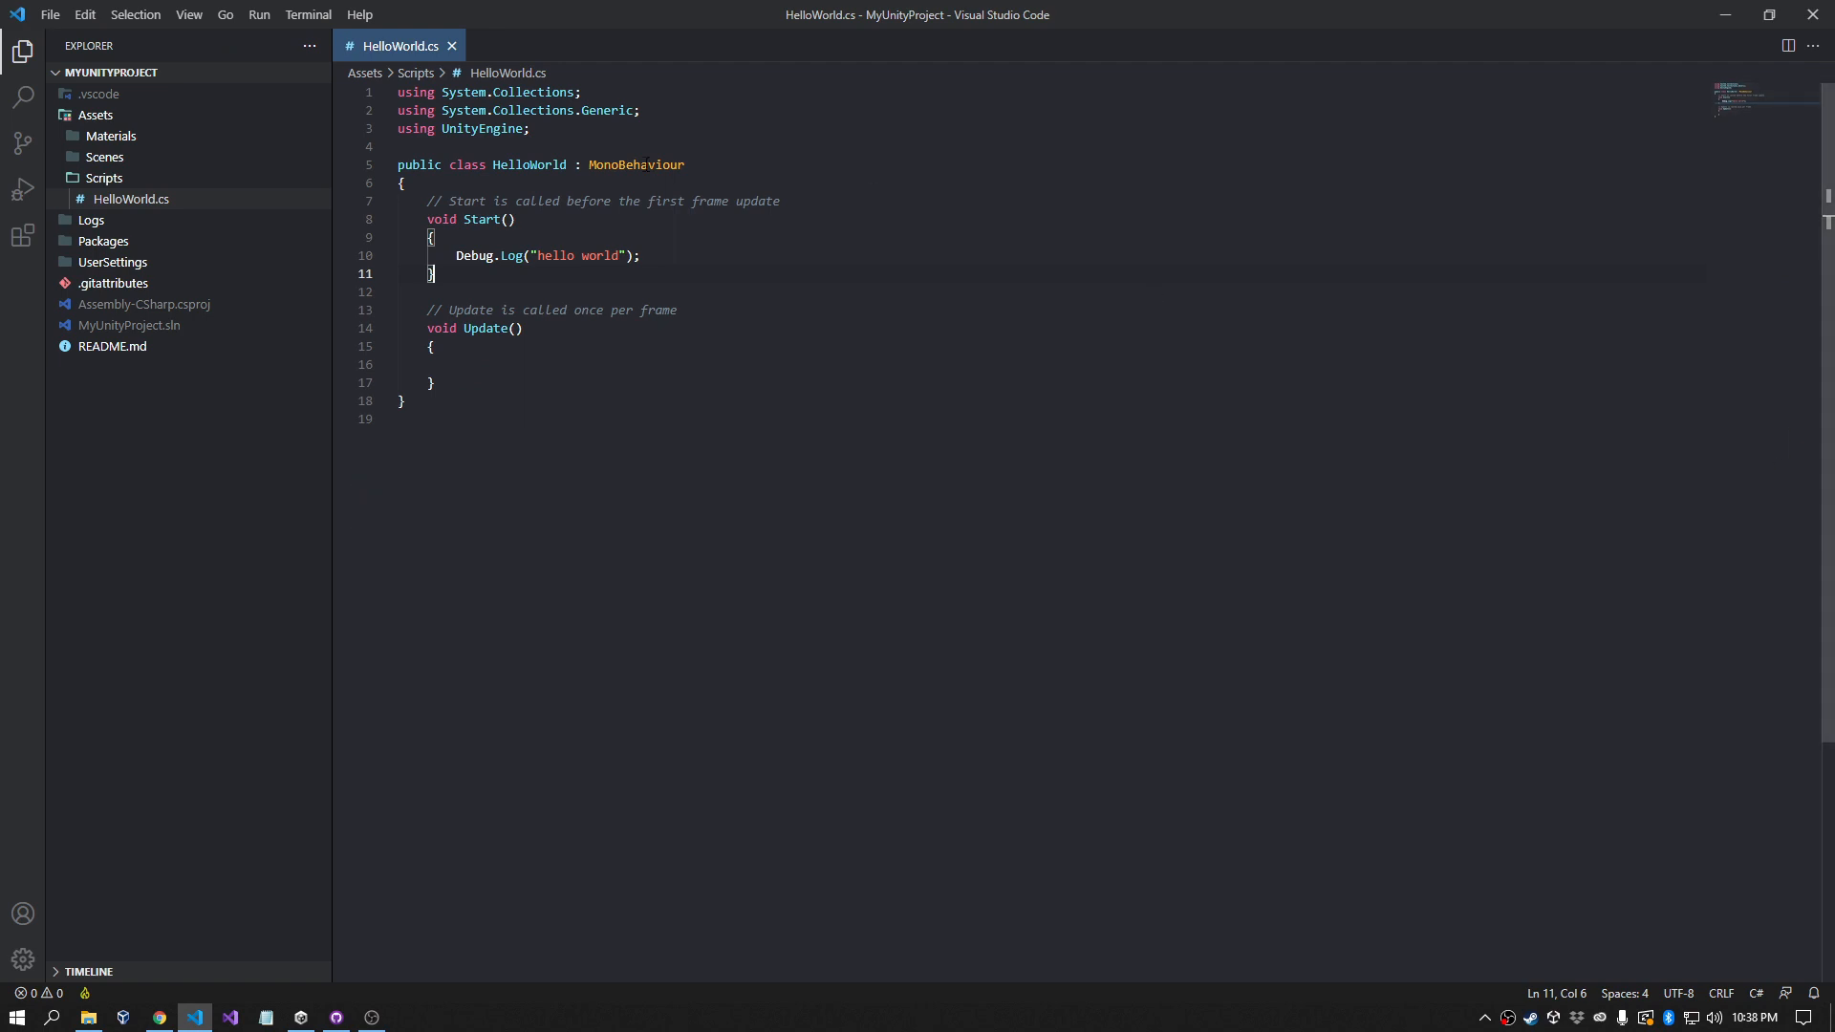
pyautogui.click(451, 45)
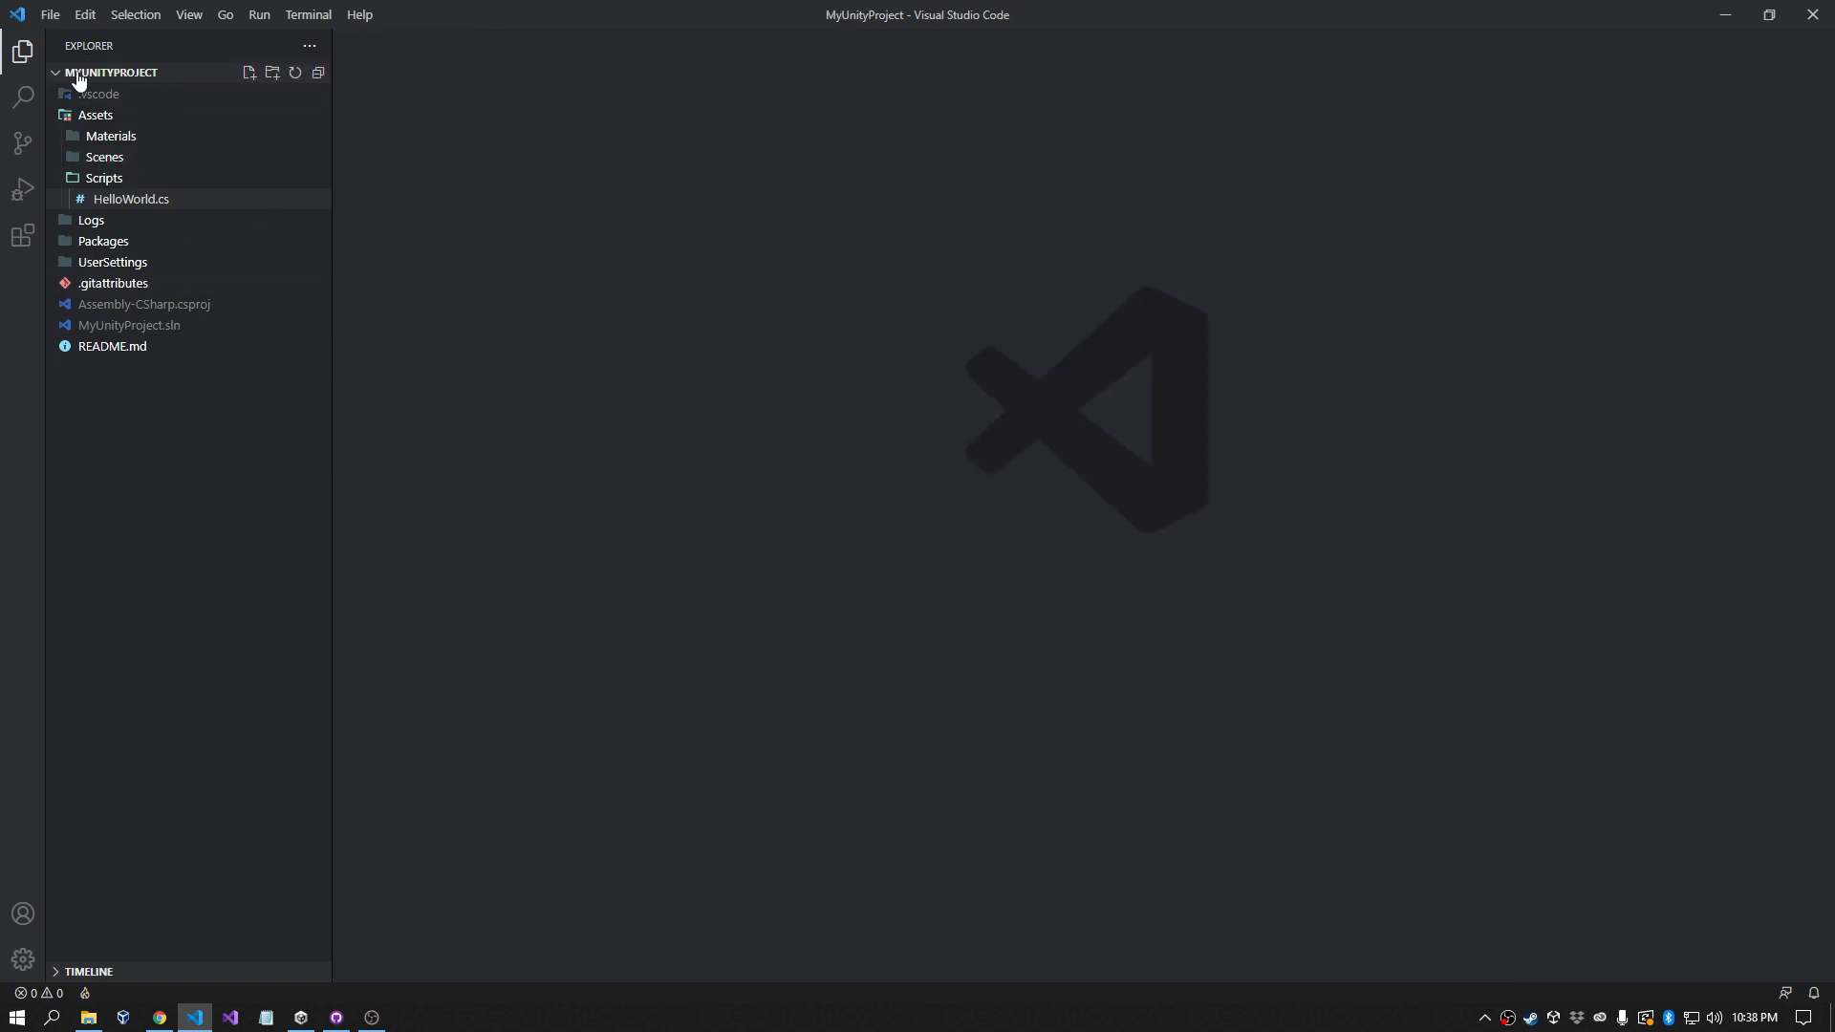
# Step: Add the text "Hello this is my unity project" on line 3 of README.md and save the file
pyautogui.click(100, 350)
pyautogui.click(537, 256)
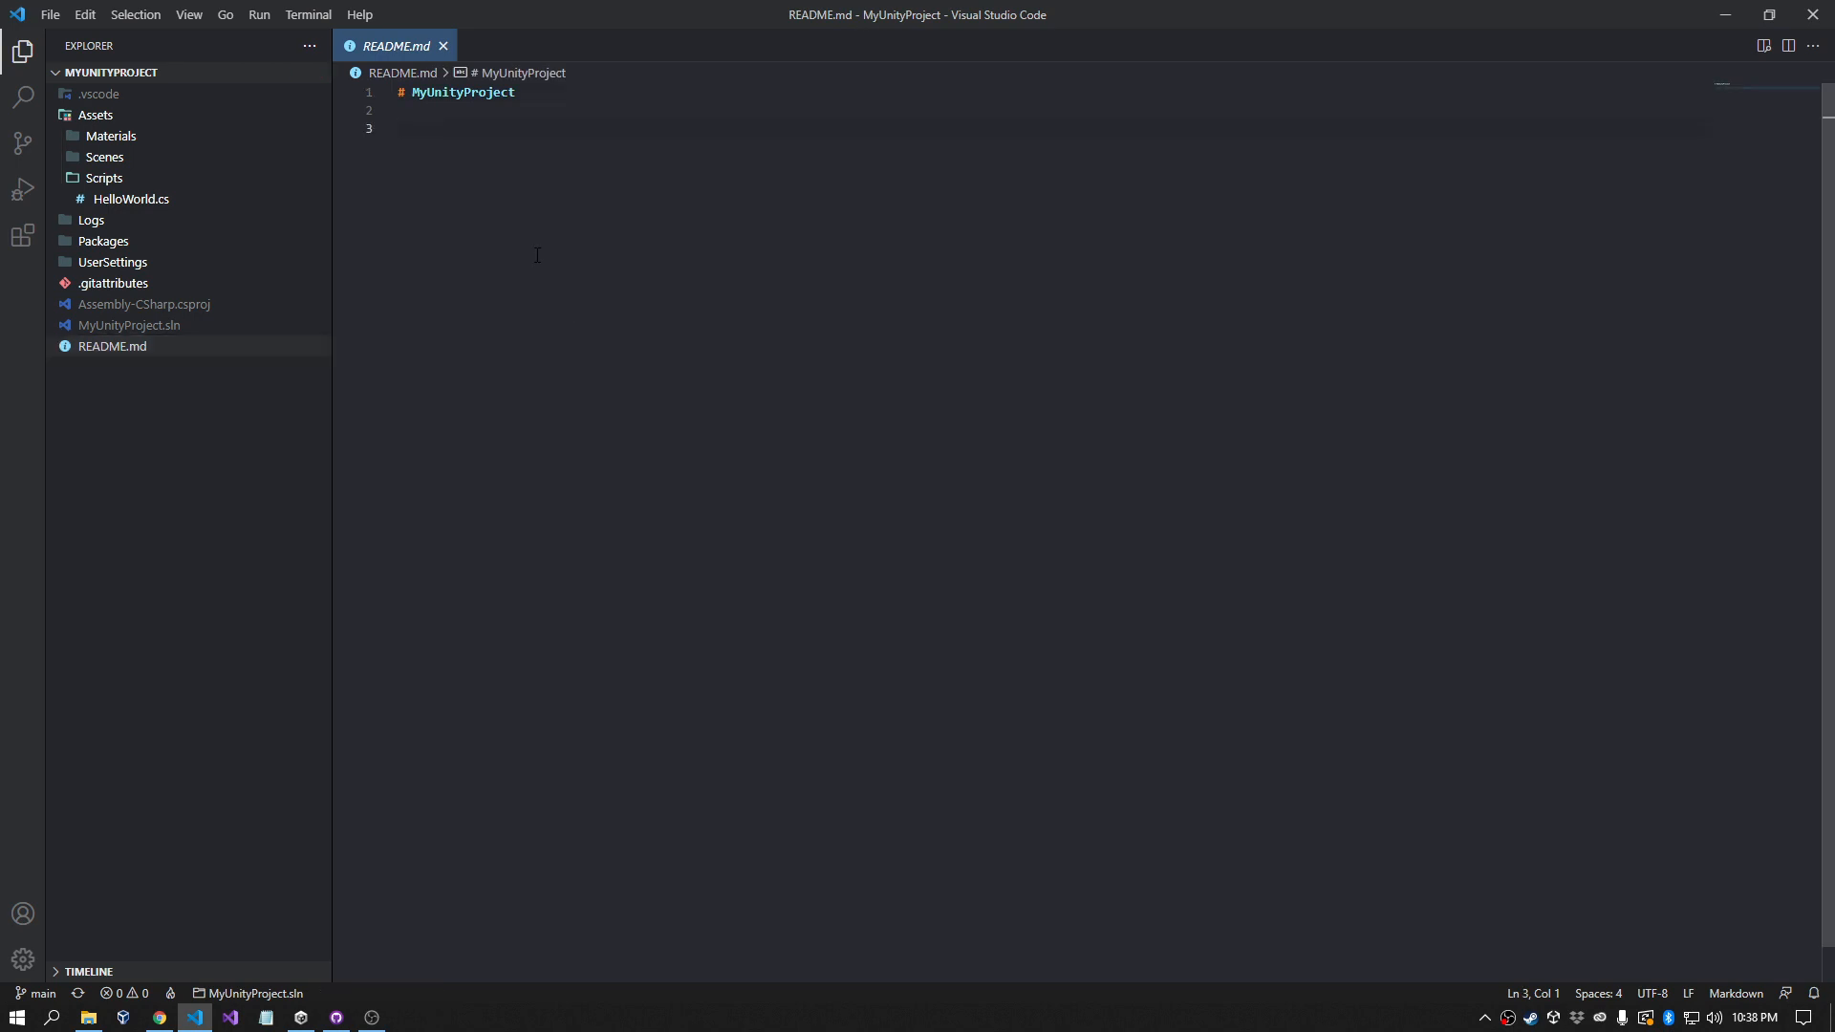
pyautogui.write('Hello t')
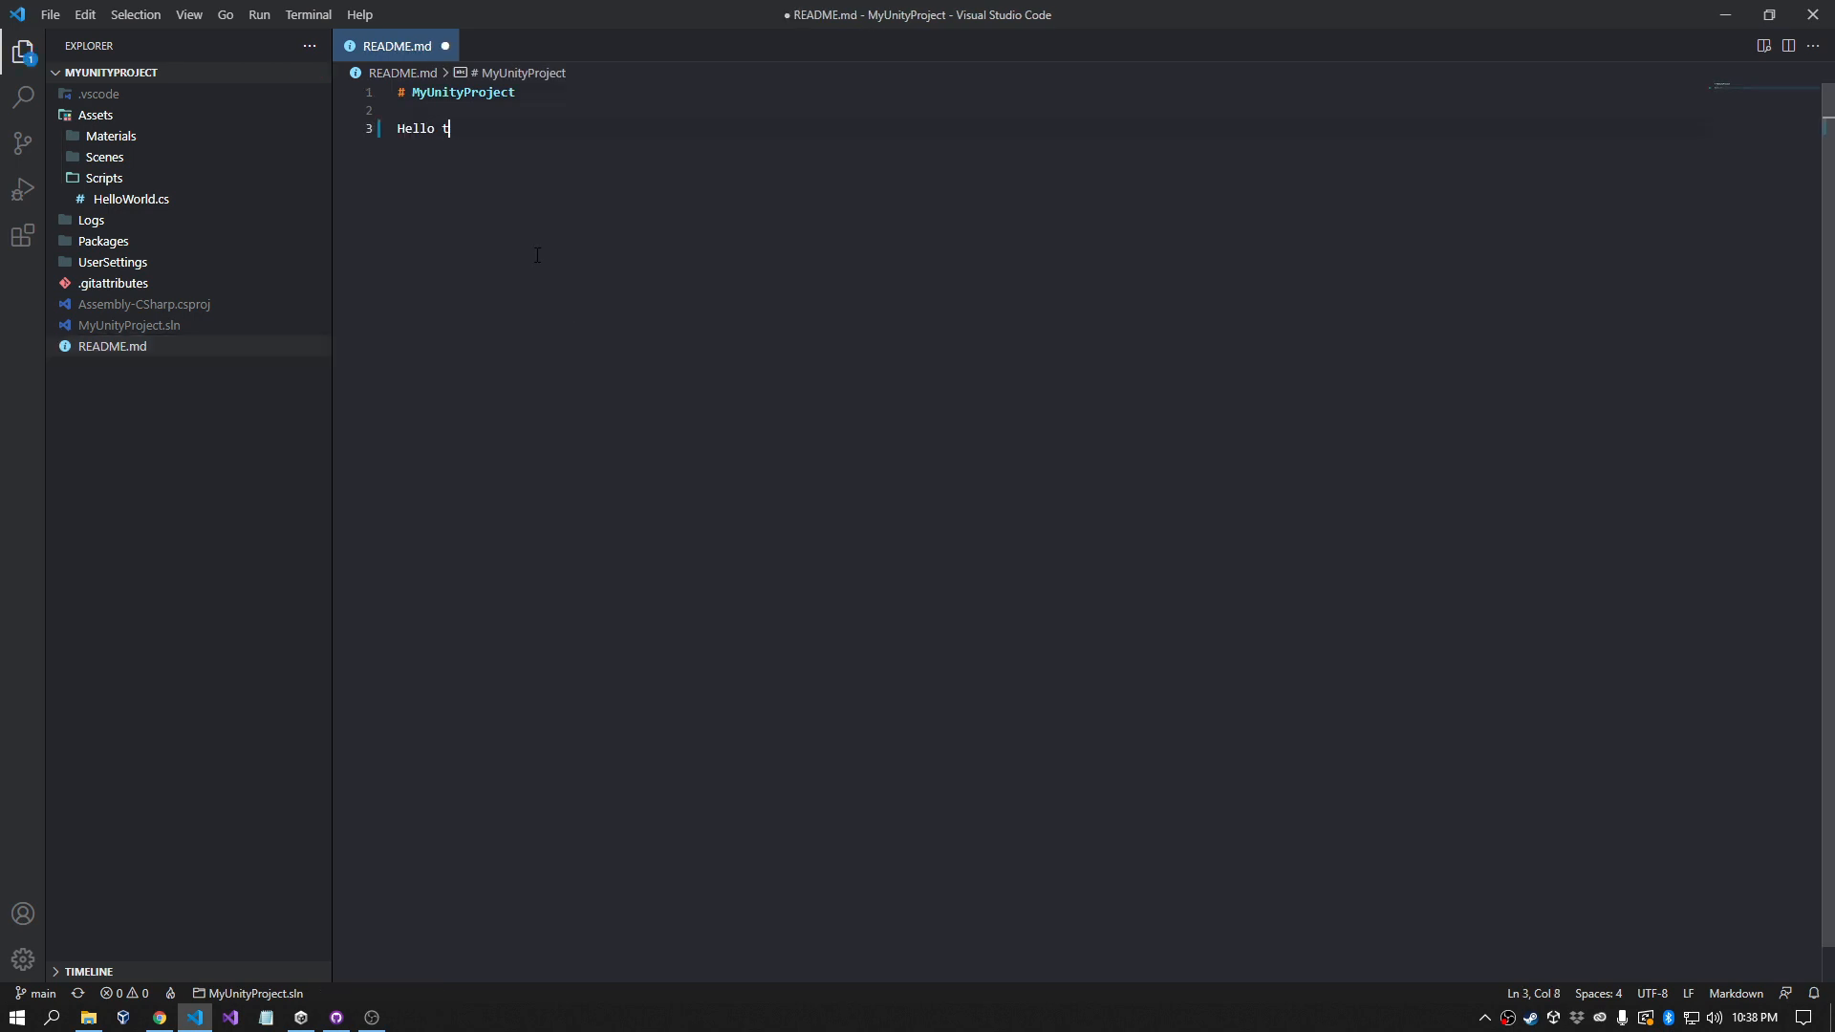
pyautogui.write('his is my unity project')
pyautogui.hotkey('ctrl', 's')
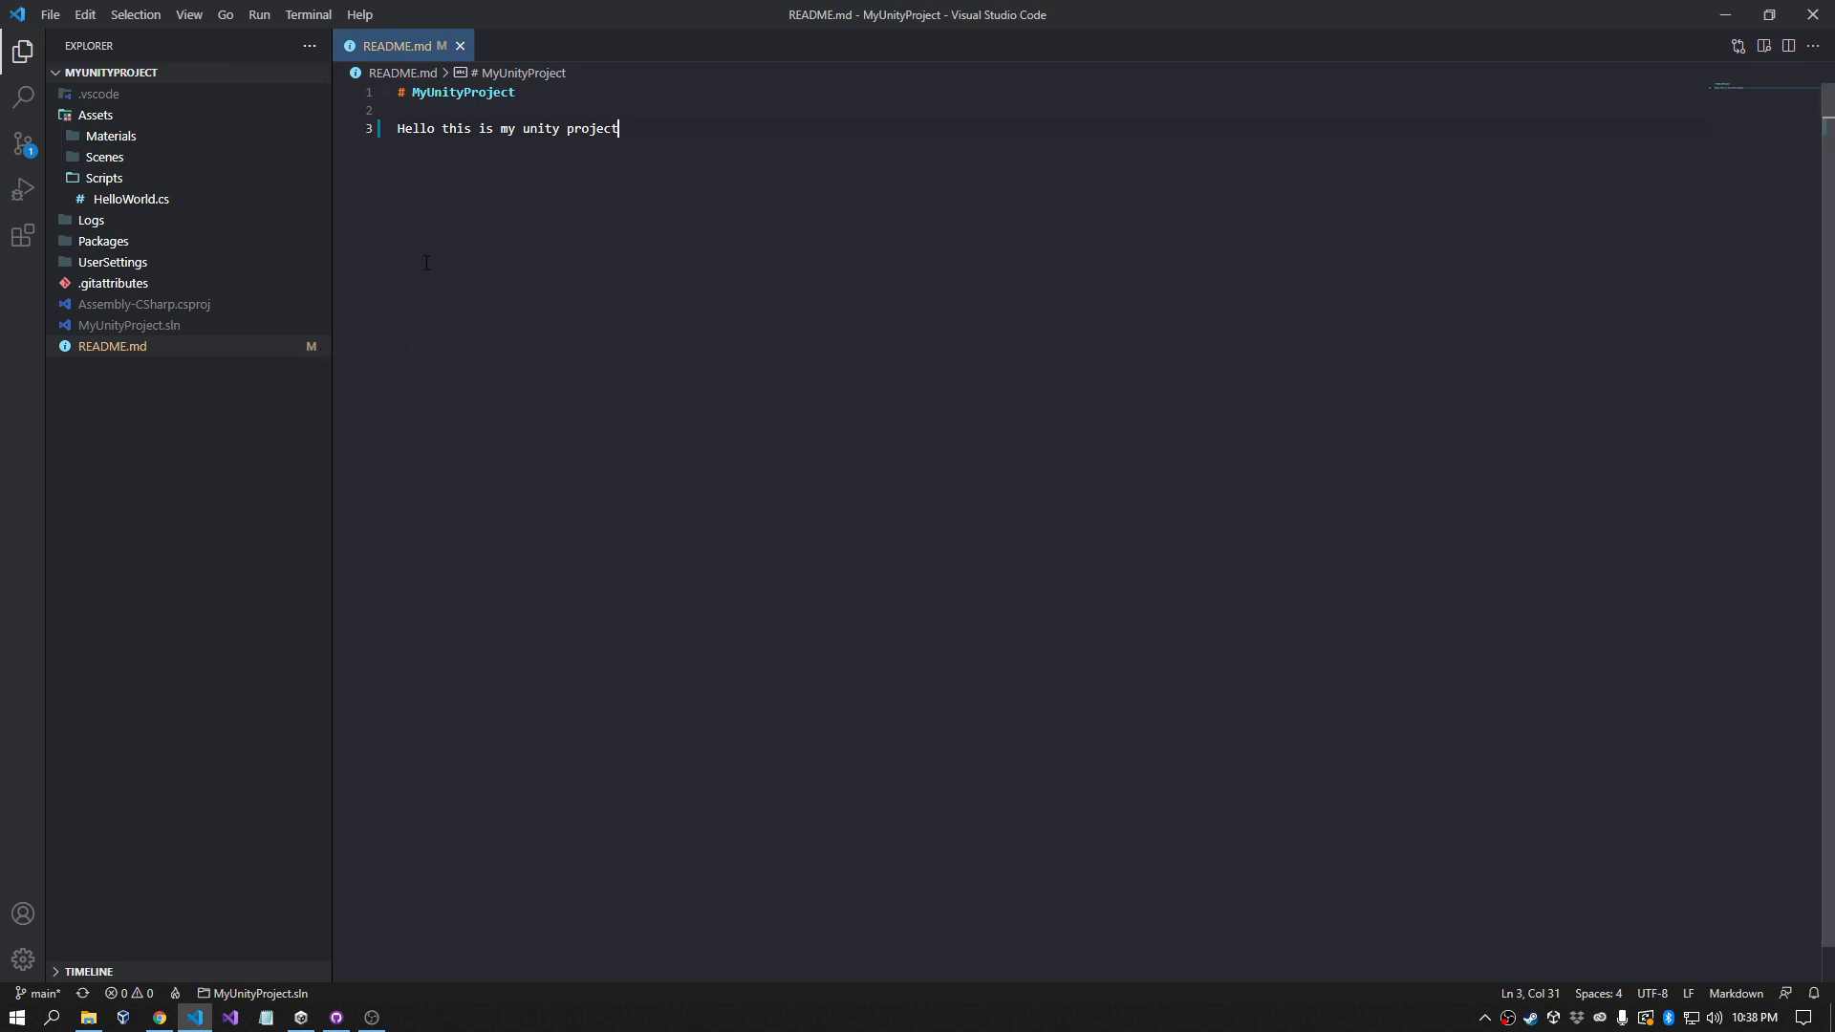
# Step: Switch to GitHub Desktop to examine the uncommitted README.md change, and return to Visual Studio Code
pyautogui.hotkey('alt', 'Tab')
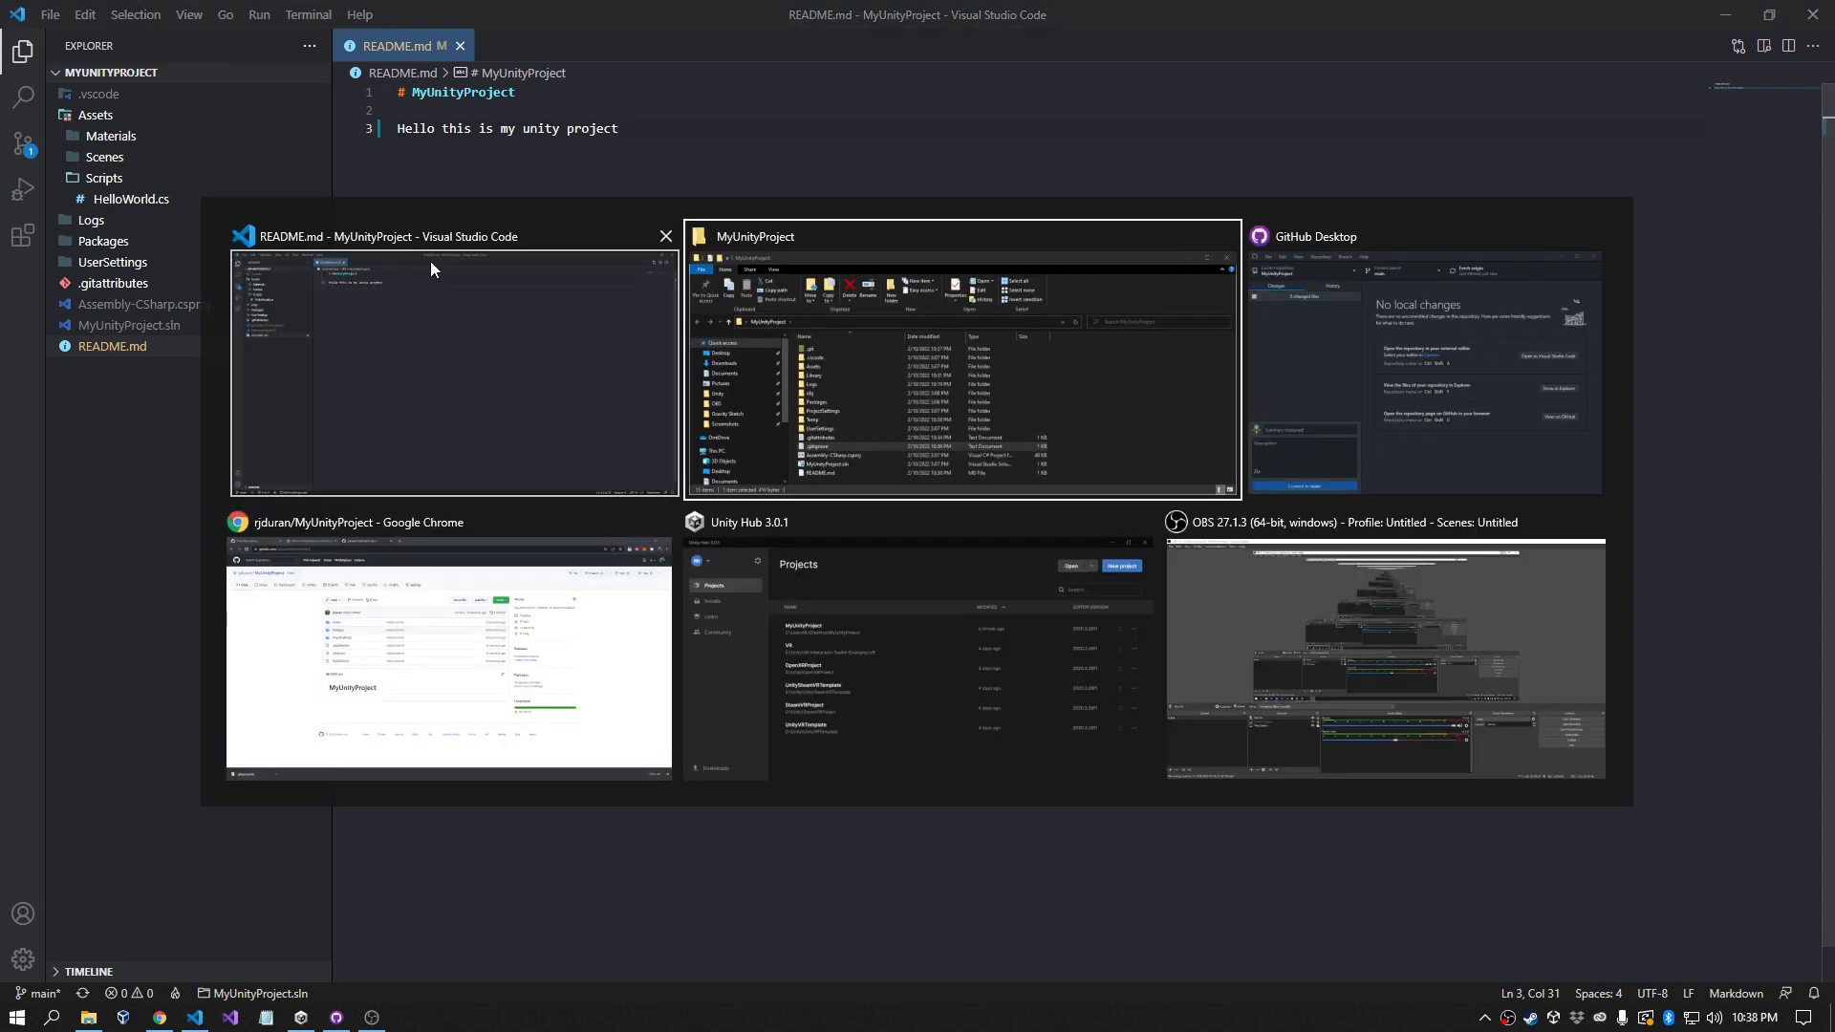
pyautogui.click(1332, 353)
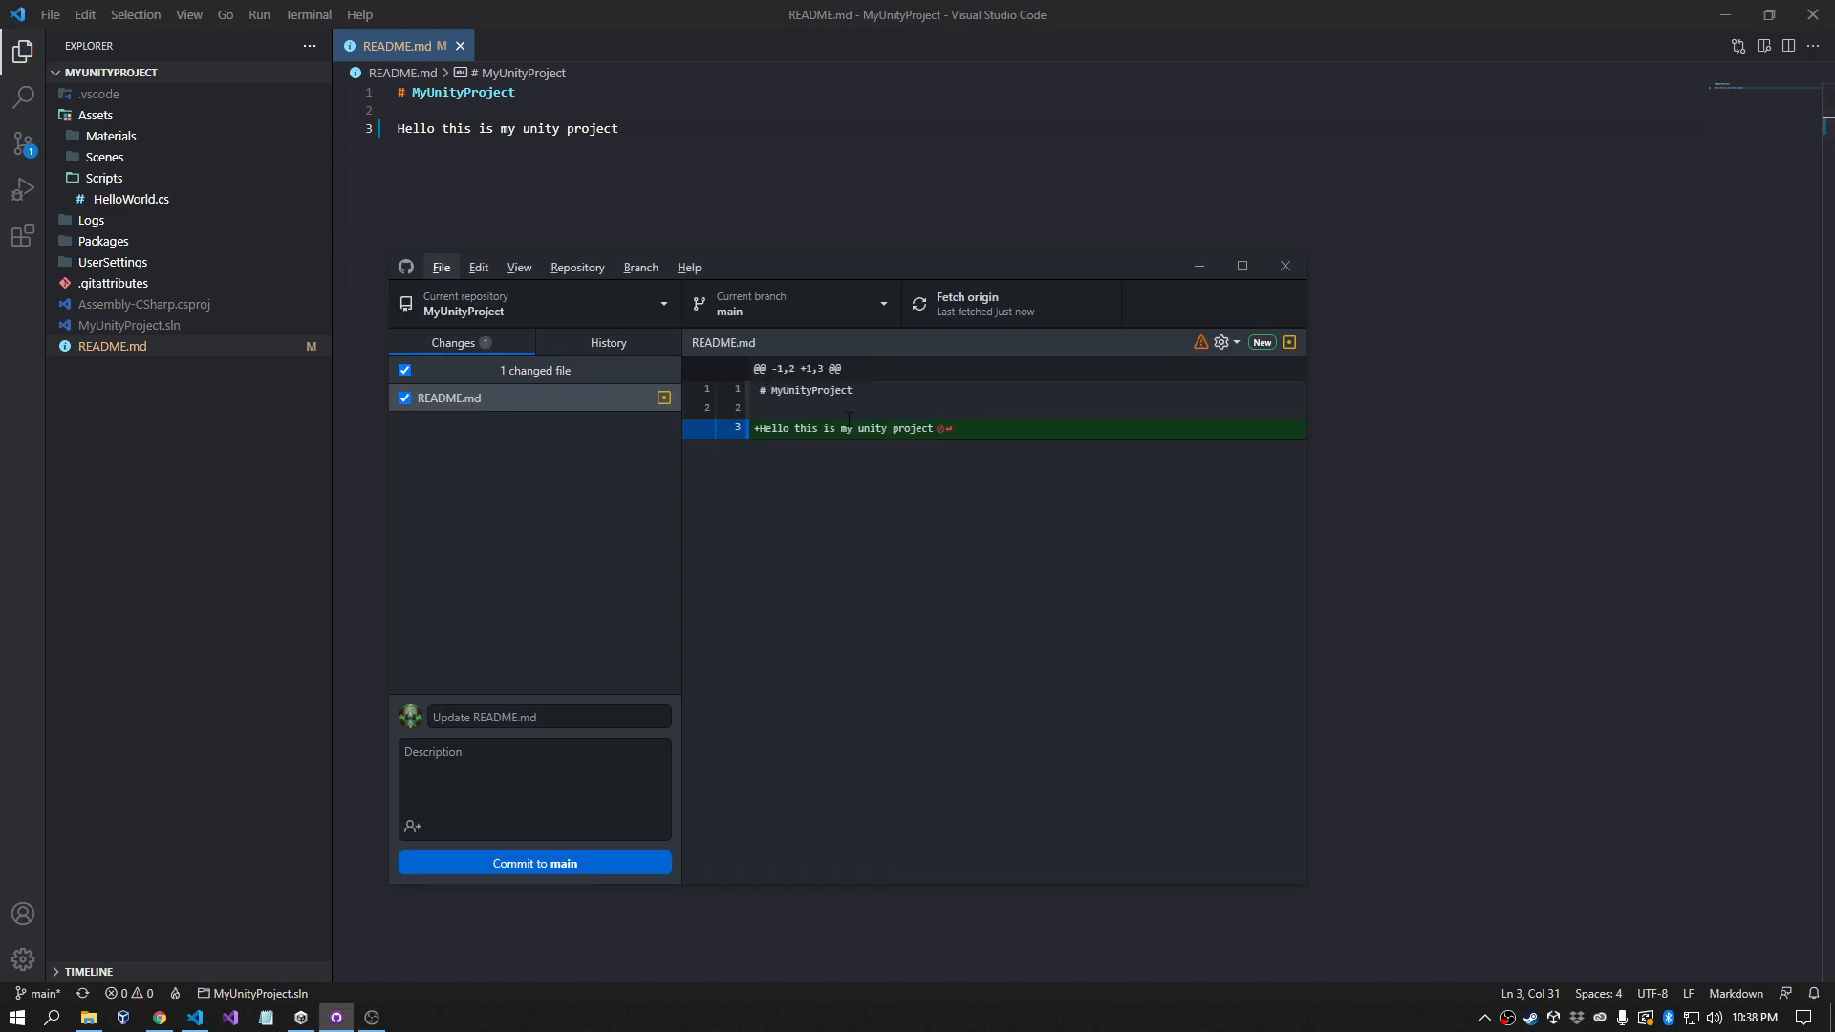
pyautogui.click(446, 180)
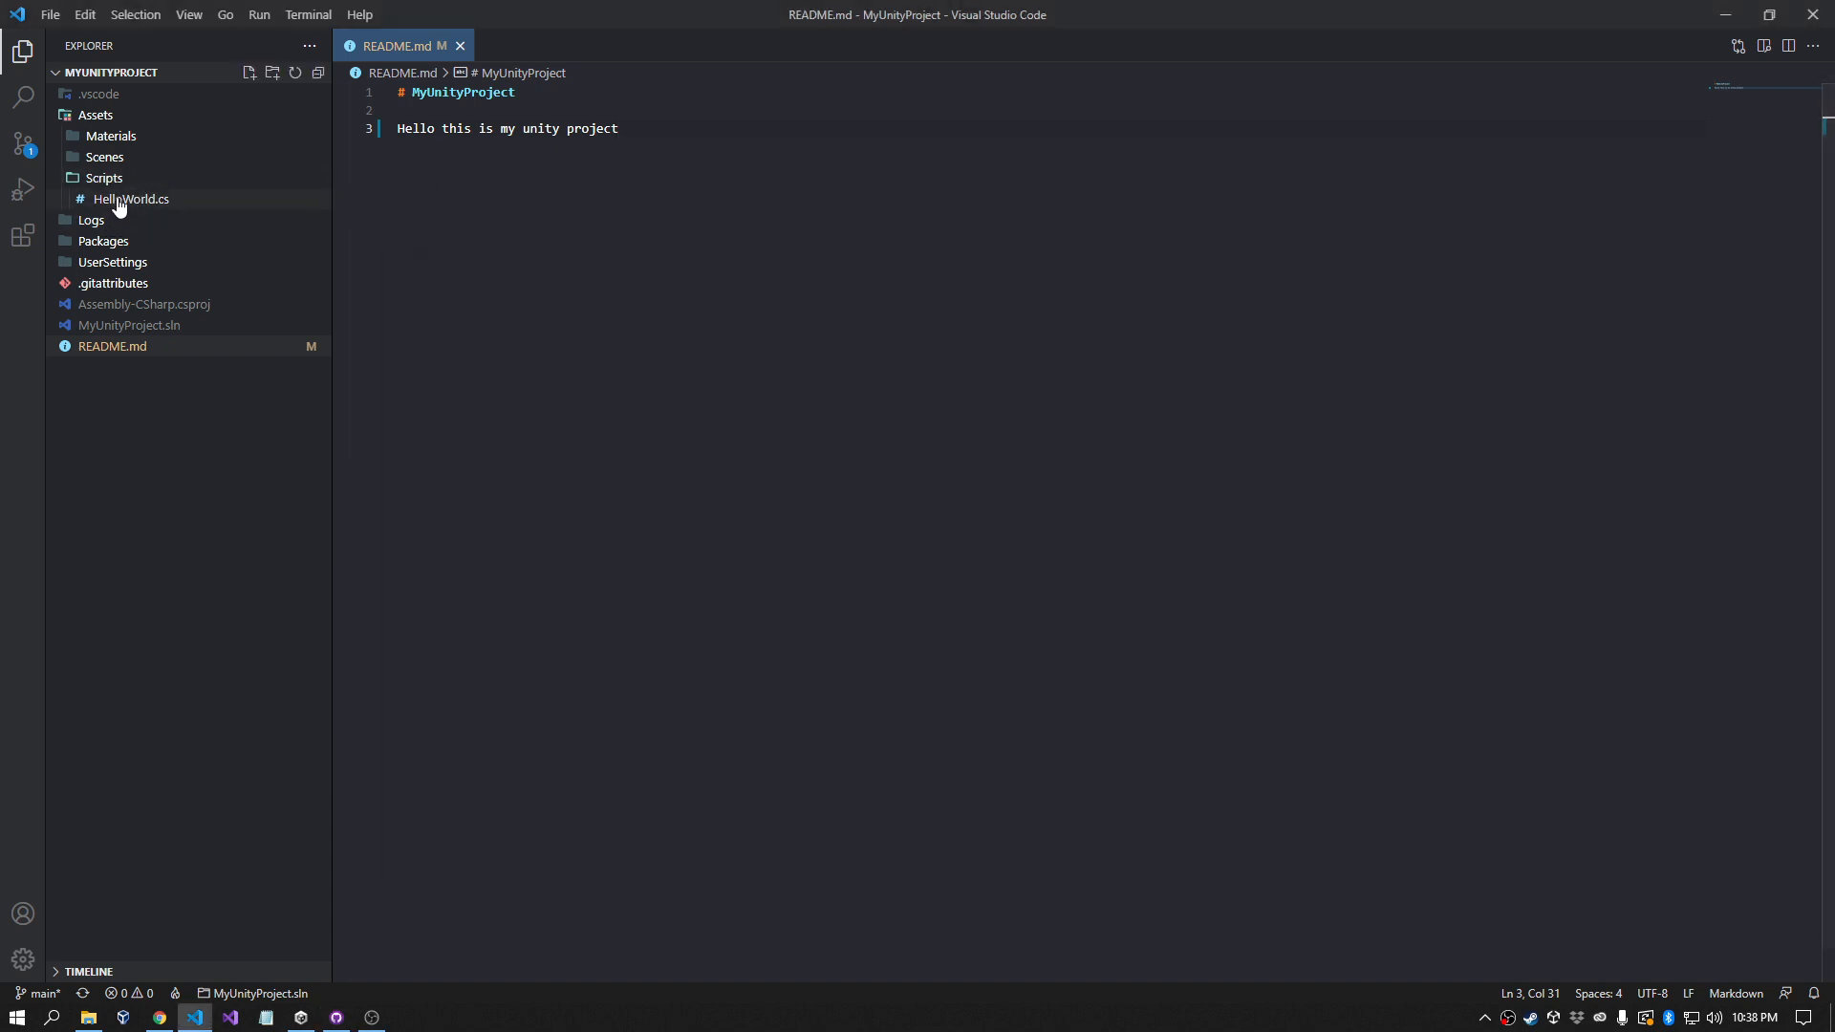
# Step: Add the line Debug.Log("Foo"); below the hello world log in the Start method of HelloWorld.cs and save the file
pyautogui.click(119, 202)
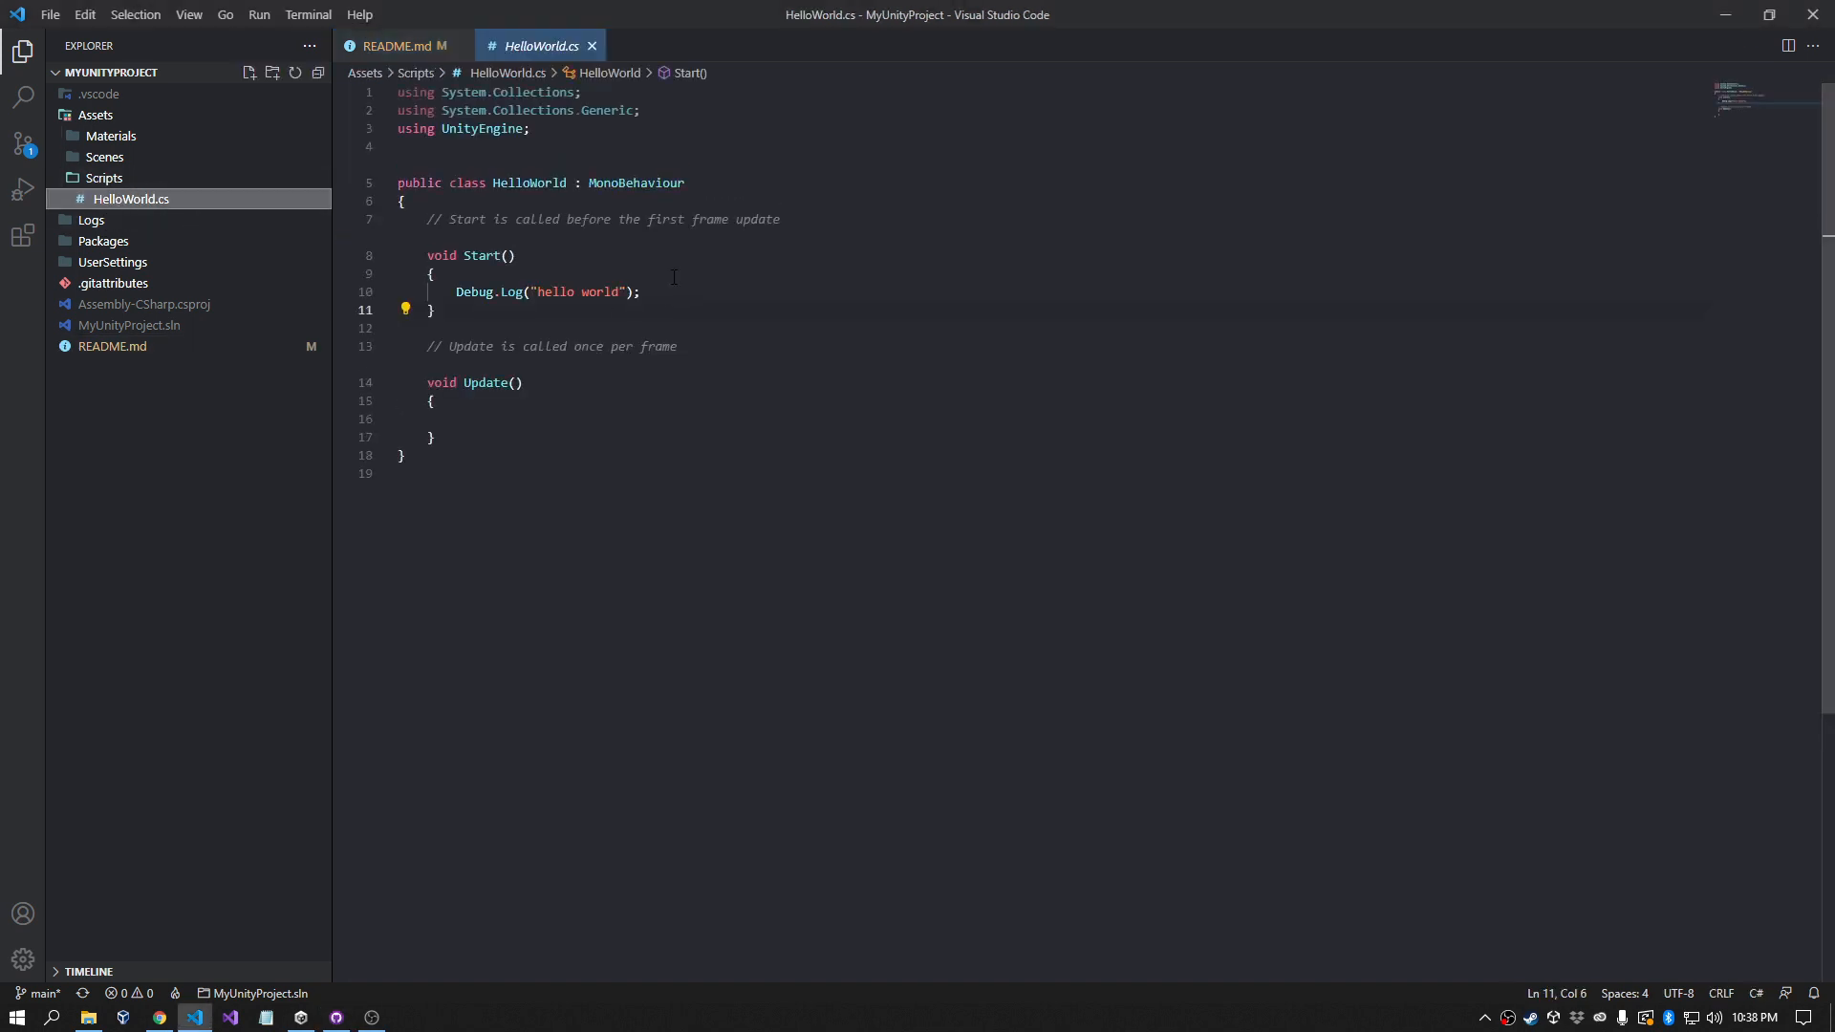
pyautogui.click(696, 285)
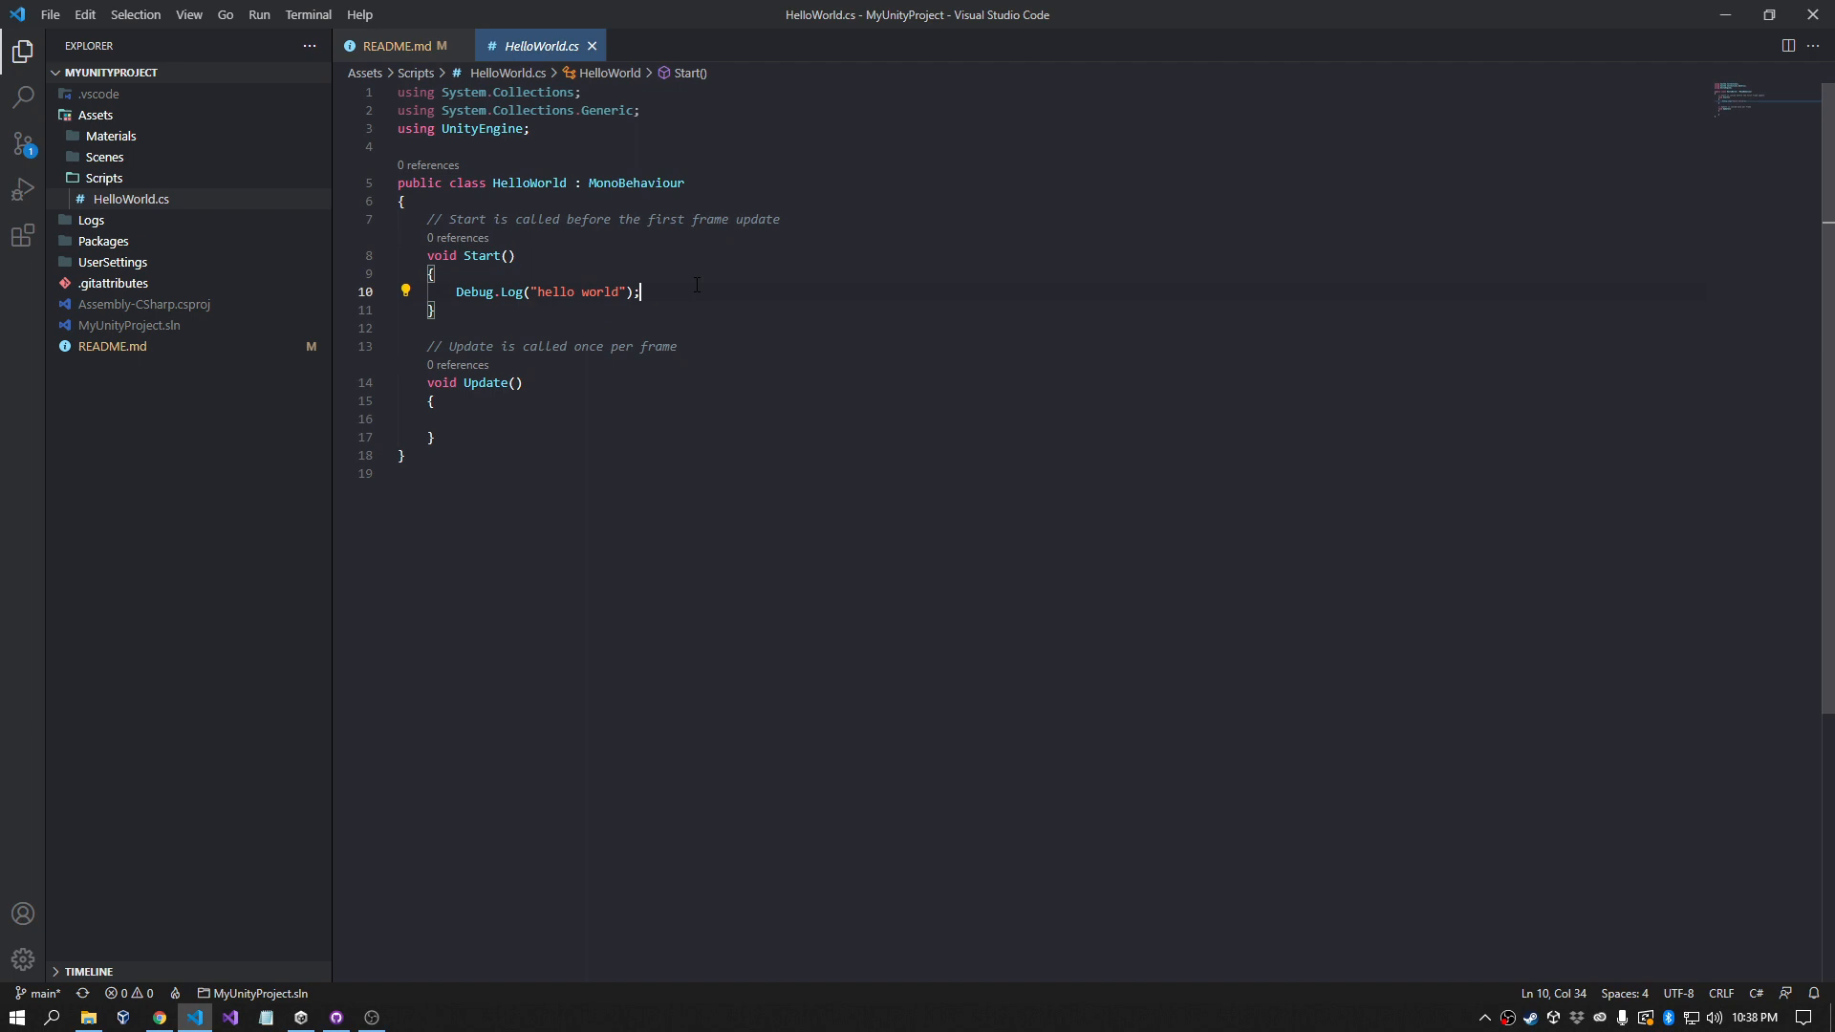
pyautogui.press('Return')
pyautogui.write('log')
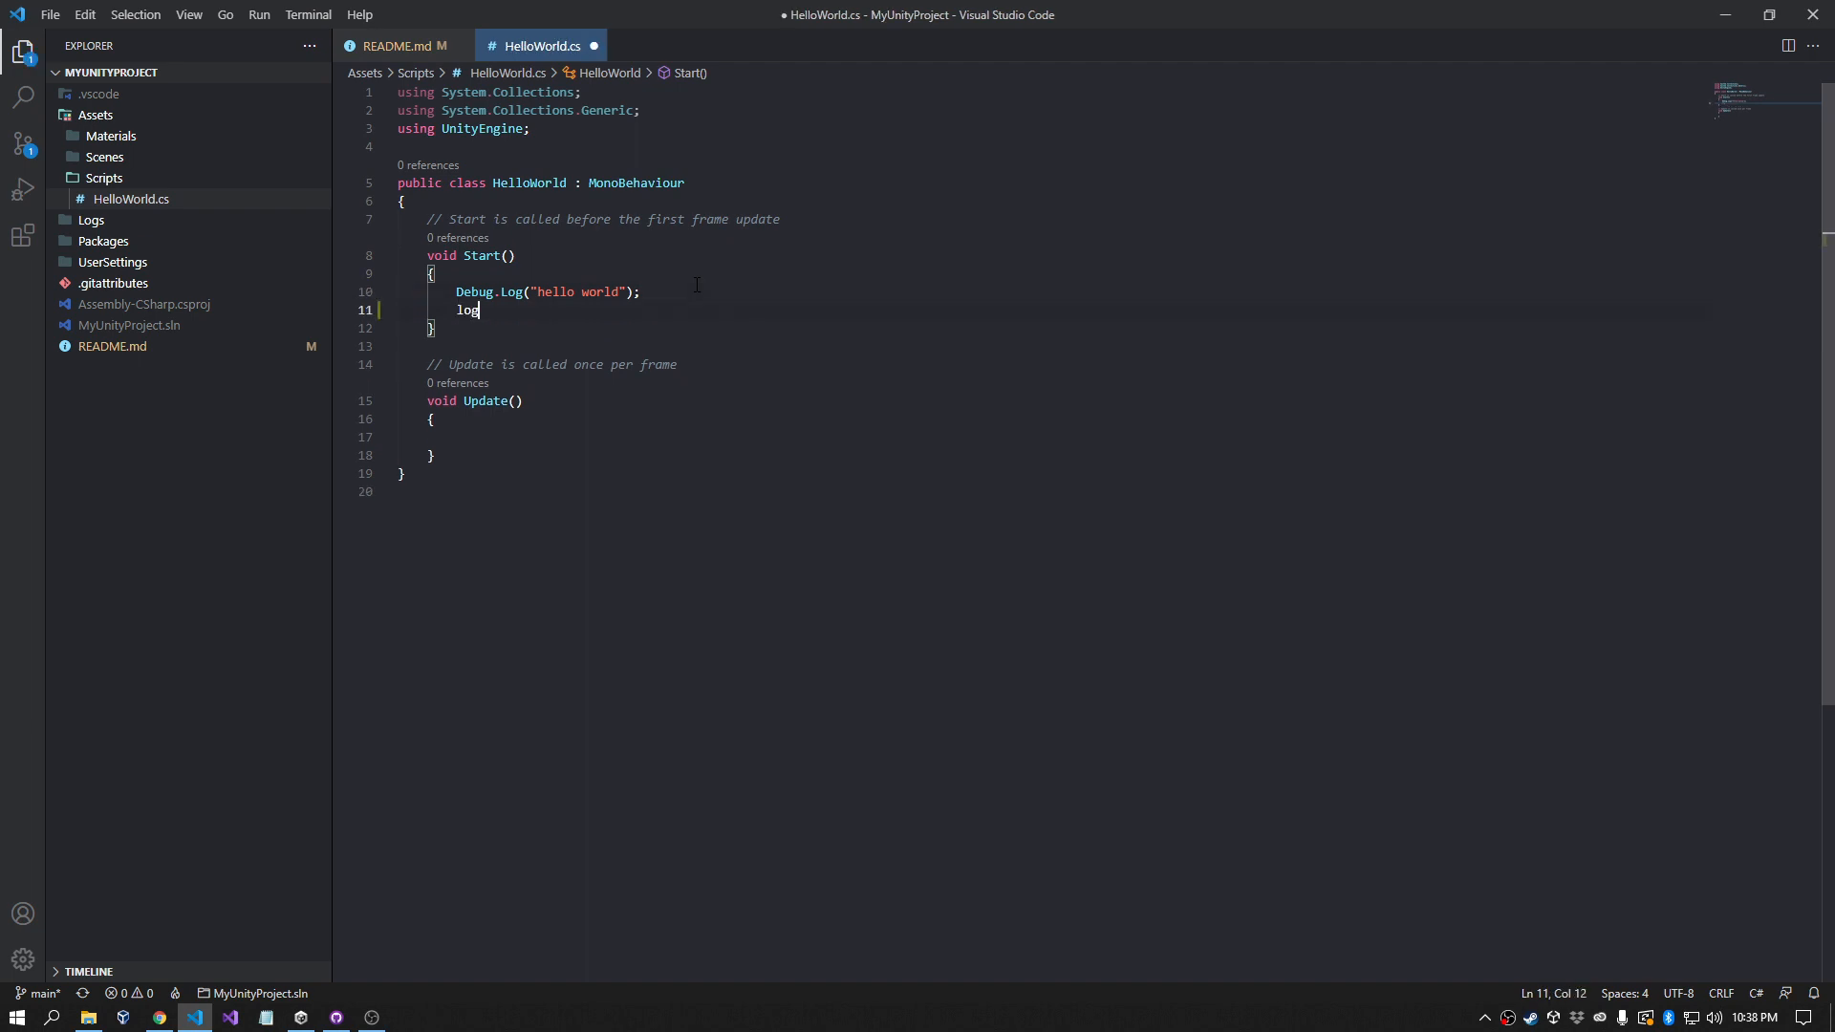
pyautogui.press('Tab')
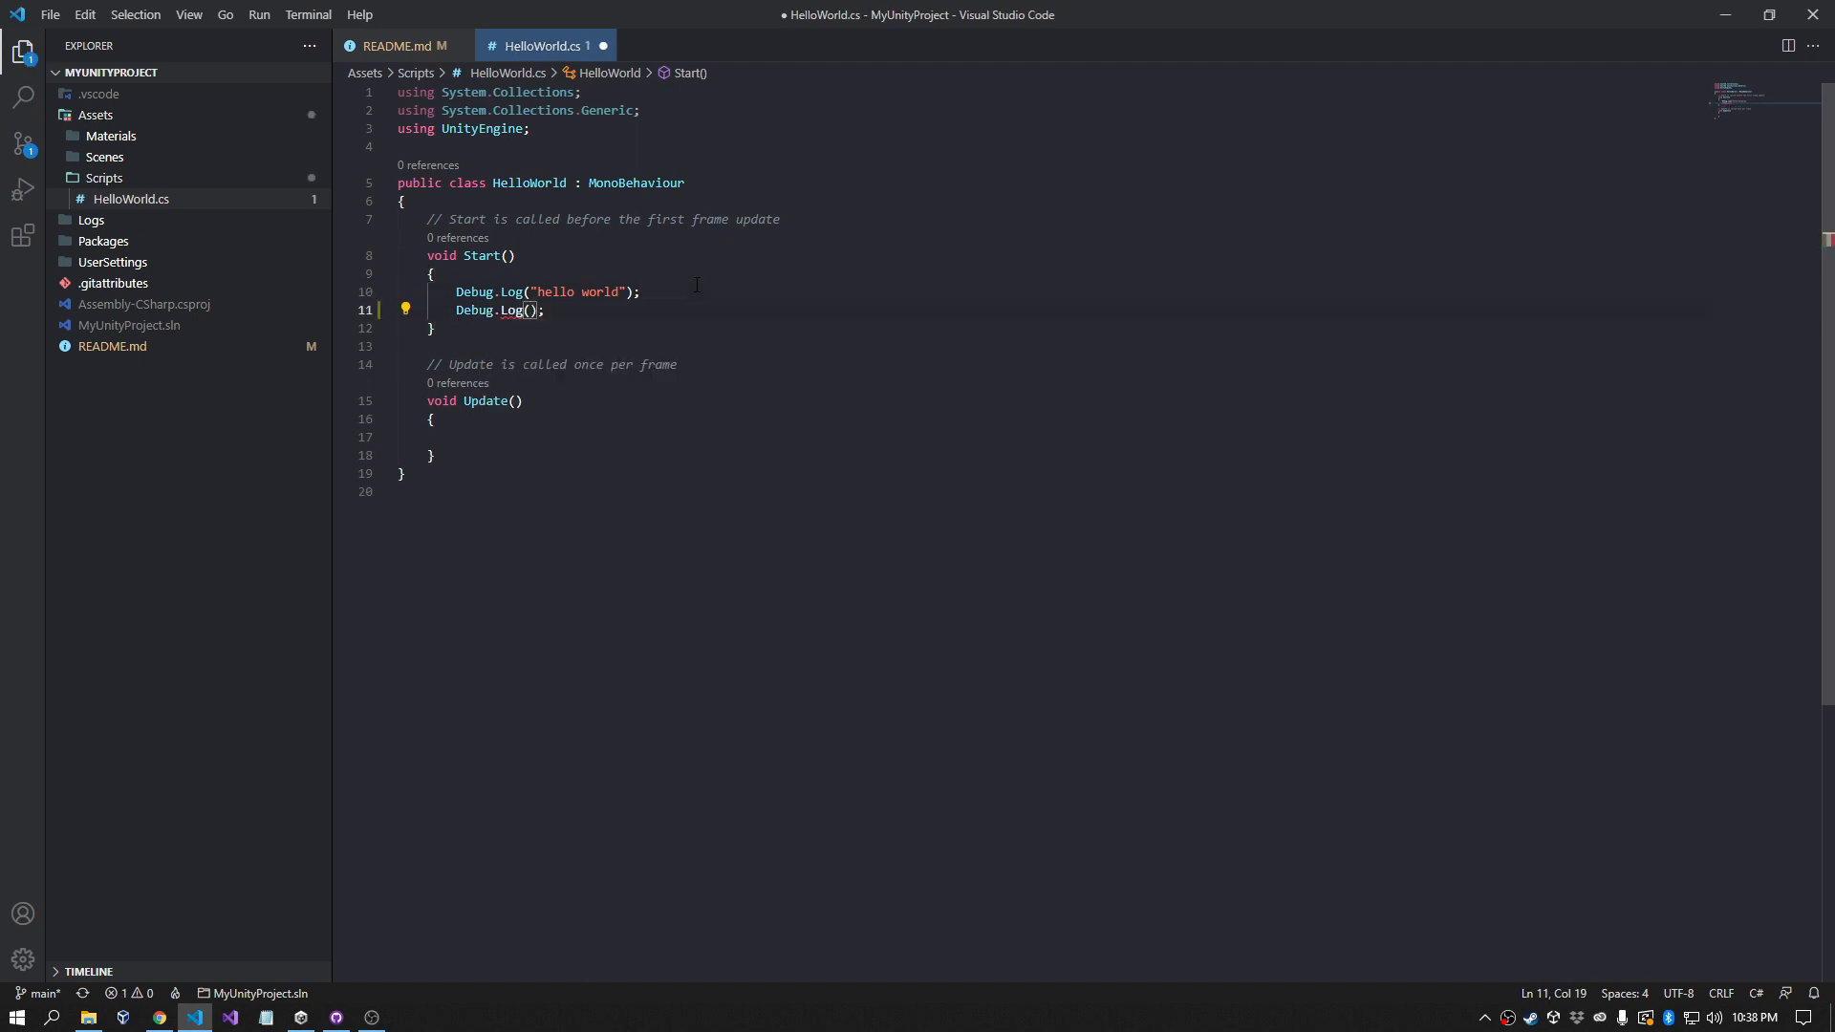
pyautogui.write('"')
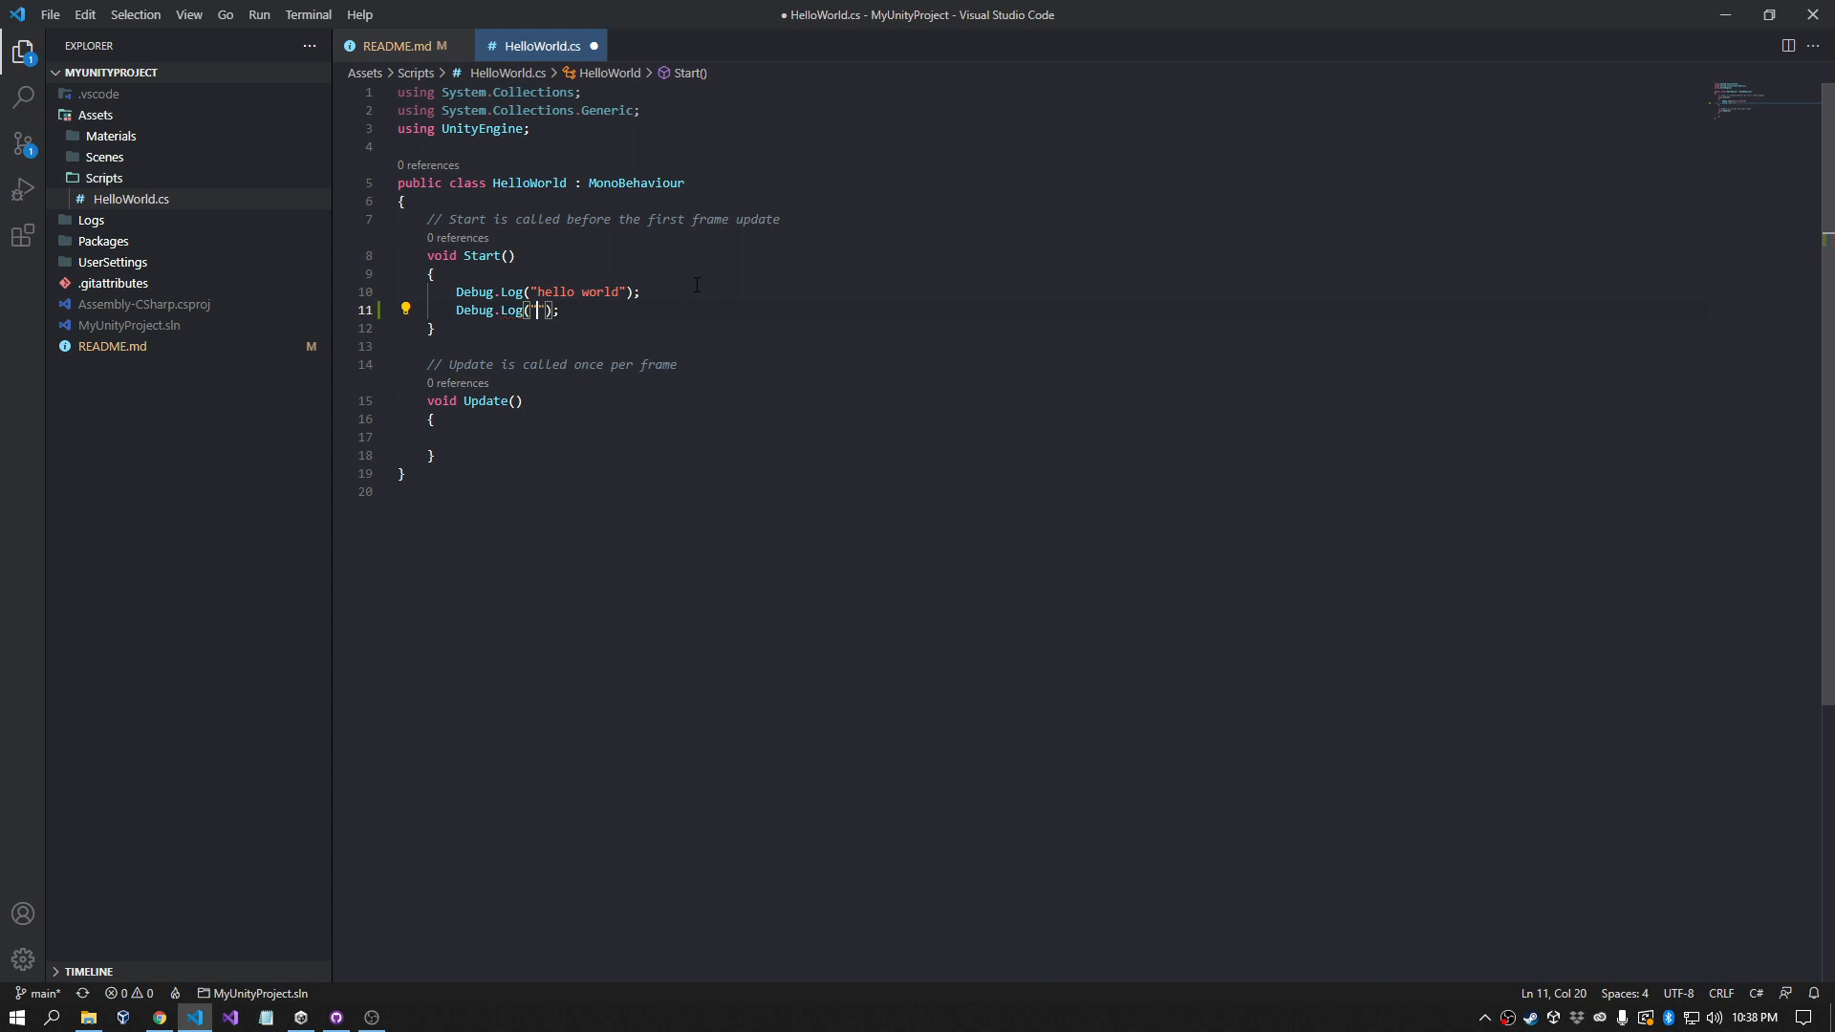
pyautogui.write('Foo')
pyautogui.click(649, 307)
pyautogui.hotkey('ctrl', 's')
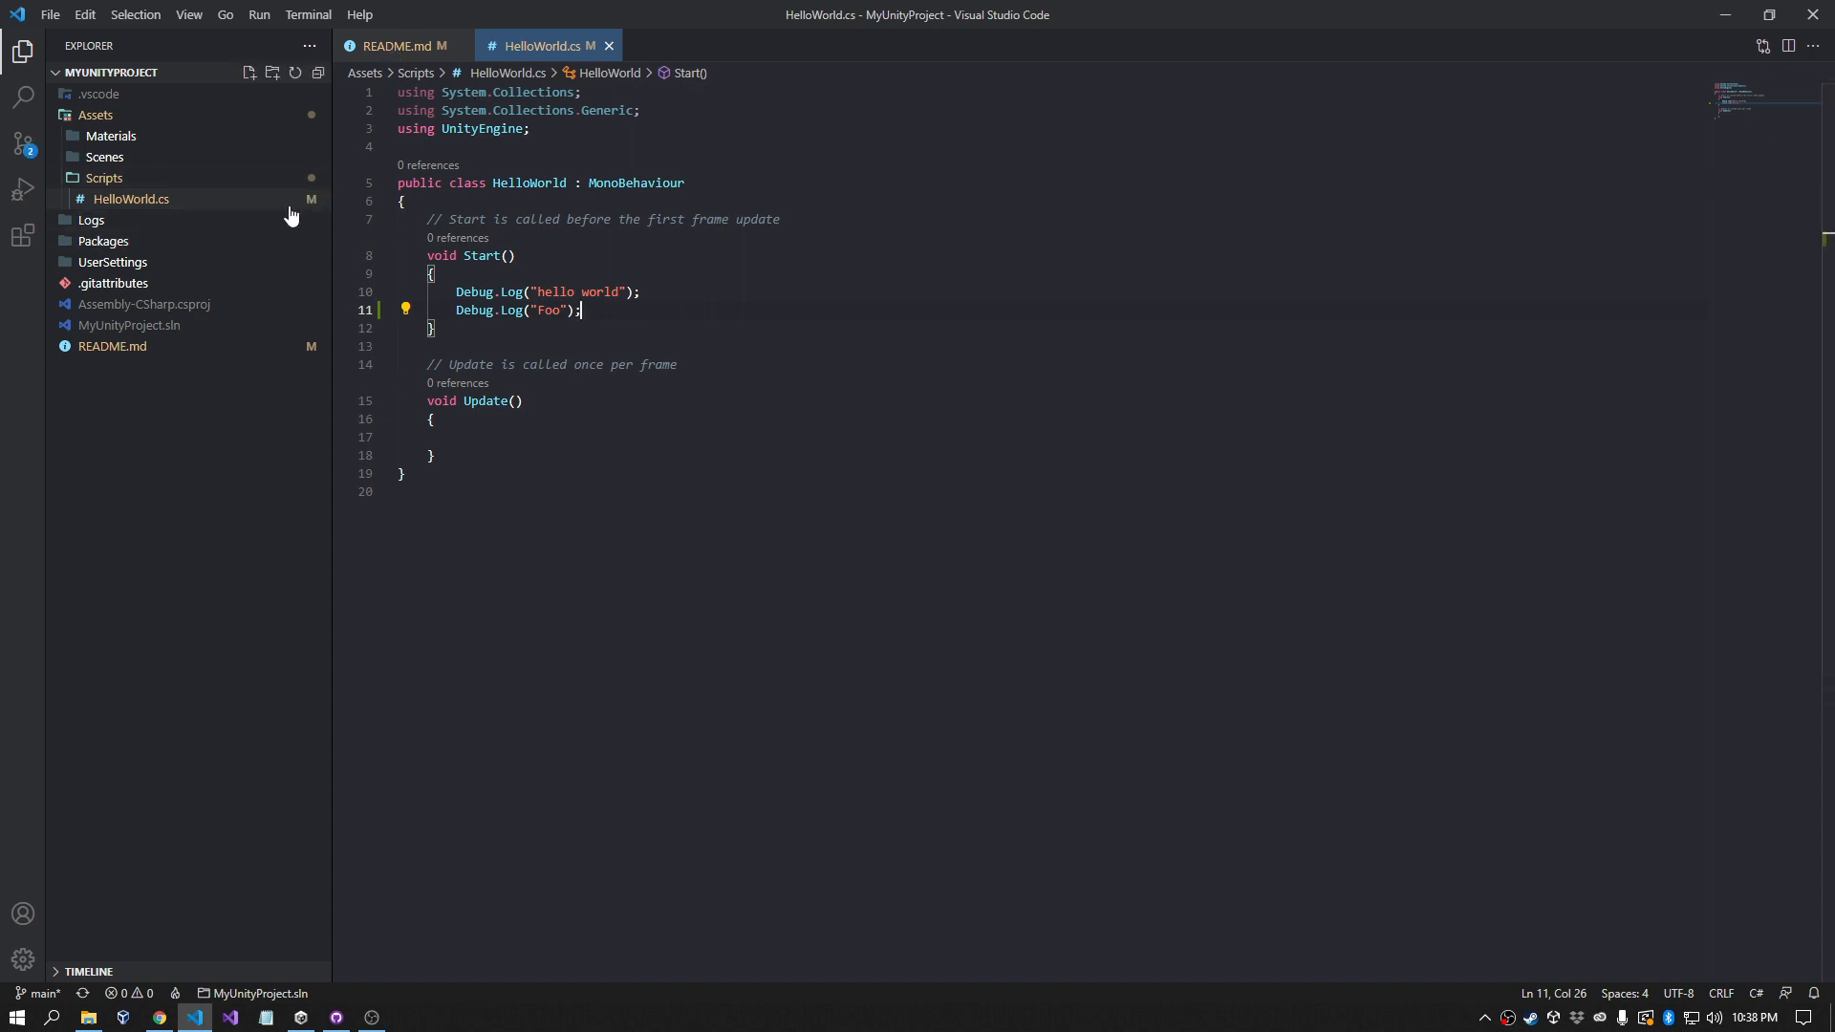
# Step: Switch to GitHub Desktop to examine the uncommitted HelloWorld.cs change, and return to Visual Studio Code
pyautogui.hotkey('alt', 'Tab')
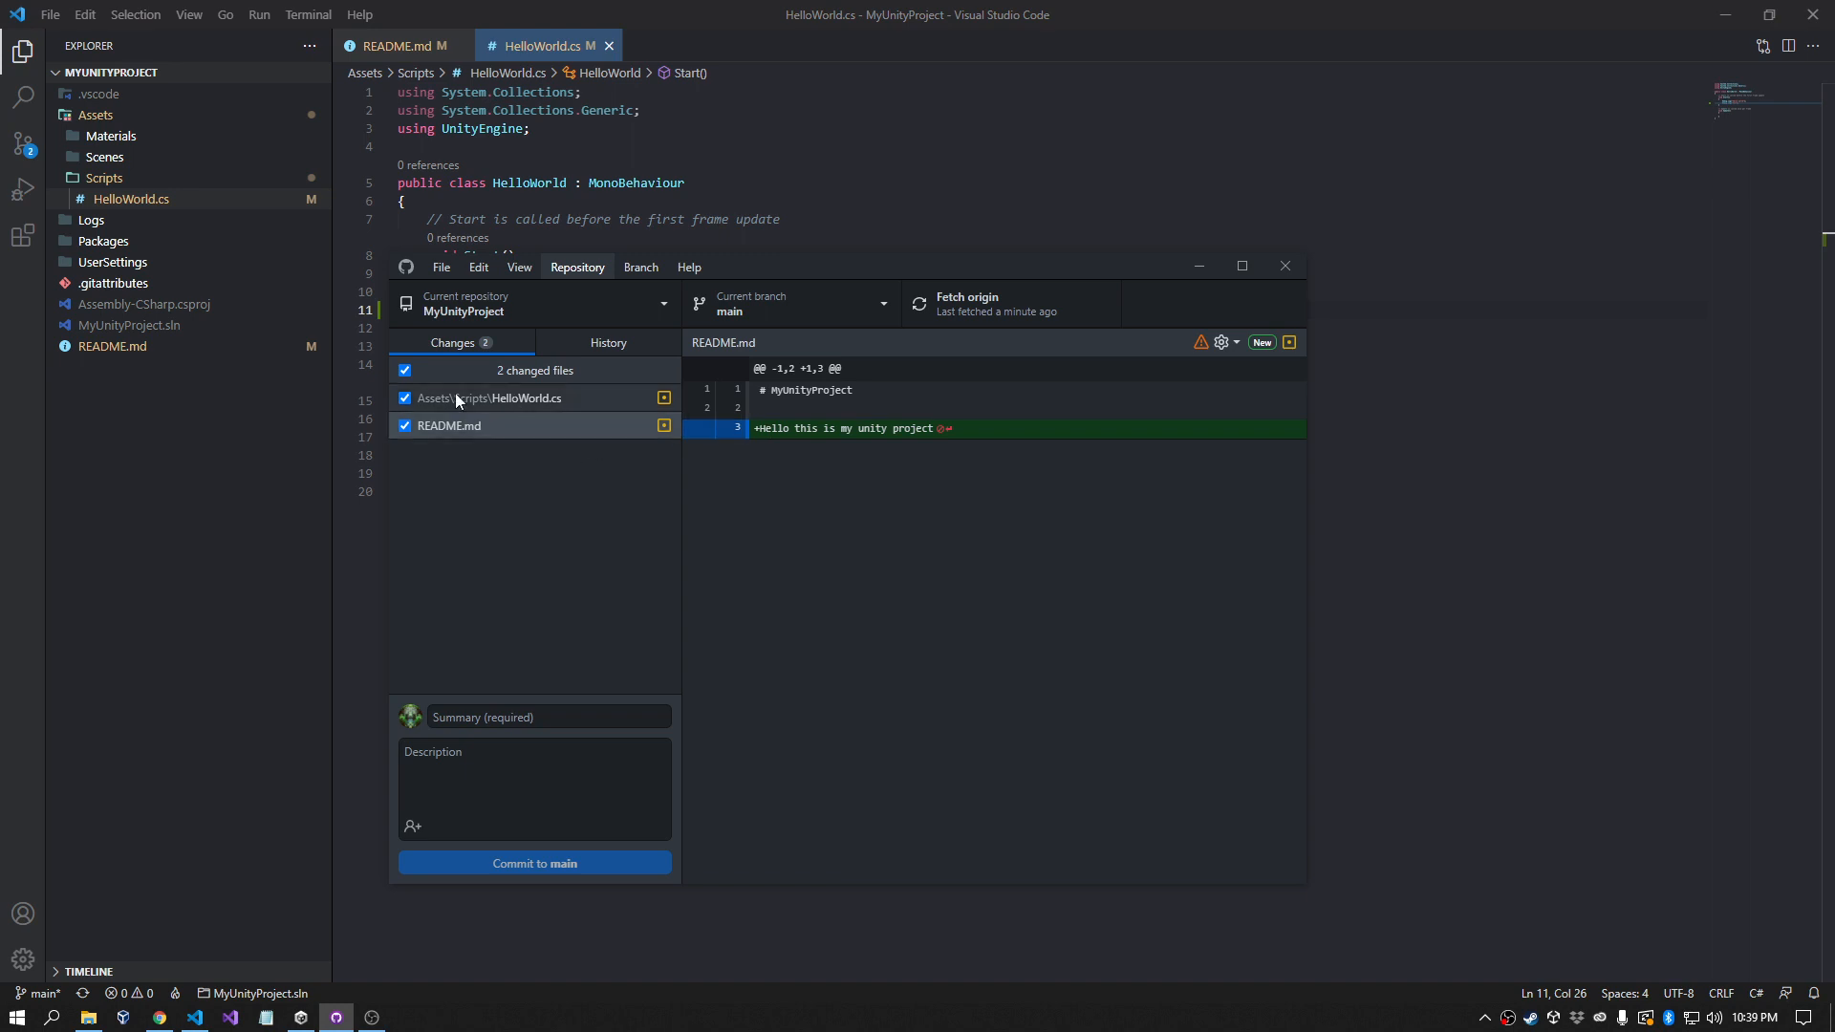
pyautogui.click(535, 401)
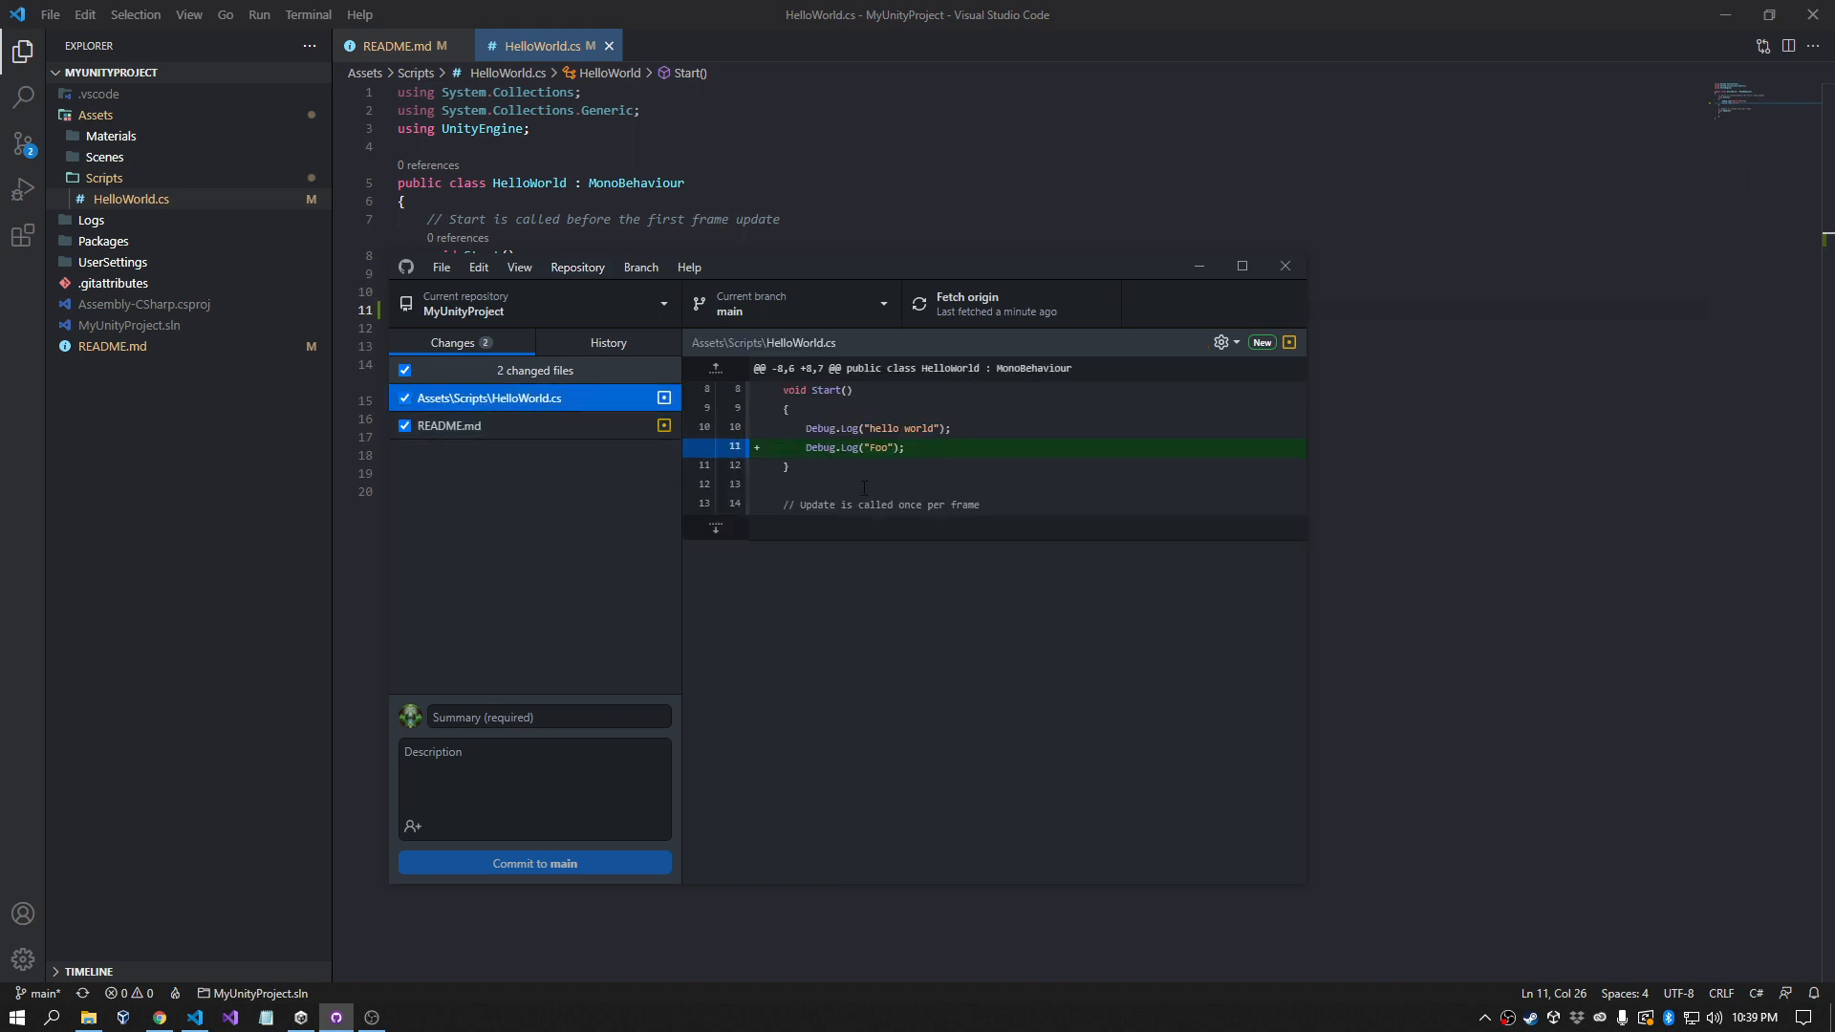
pyautogui.hotkey('alt', 'Tab')
# Step: Remove the Debug.Log("Foo"); line from HelloWorld.cs and close the file
pyautogui.moveTo(582, 310); pyautogui.dragTo(364, 313)
pyautogui.press('BackSpace')
pyautogui.press('BackSpace')
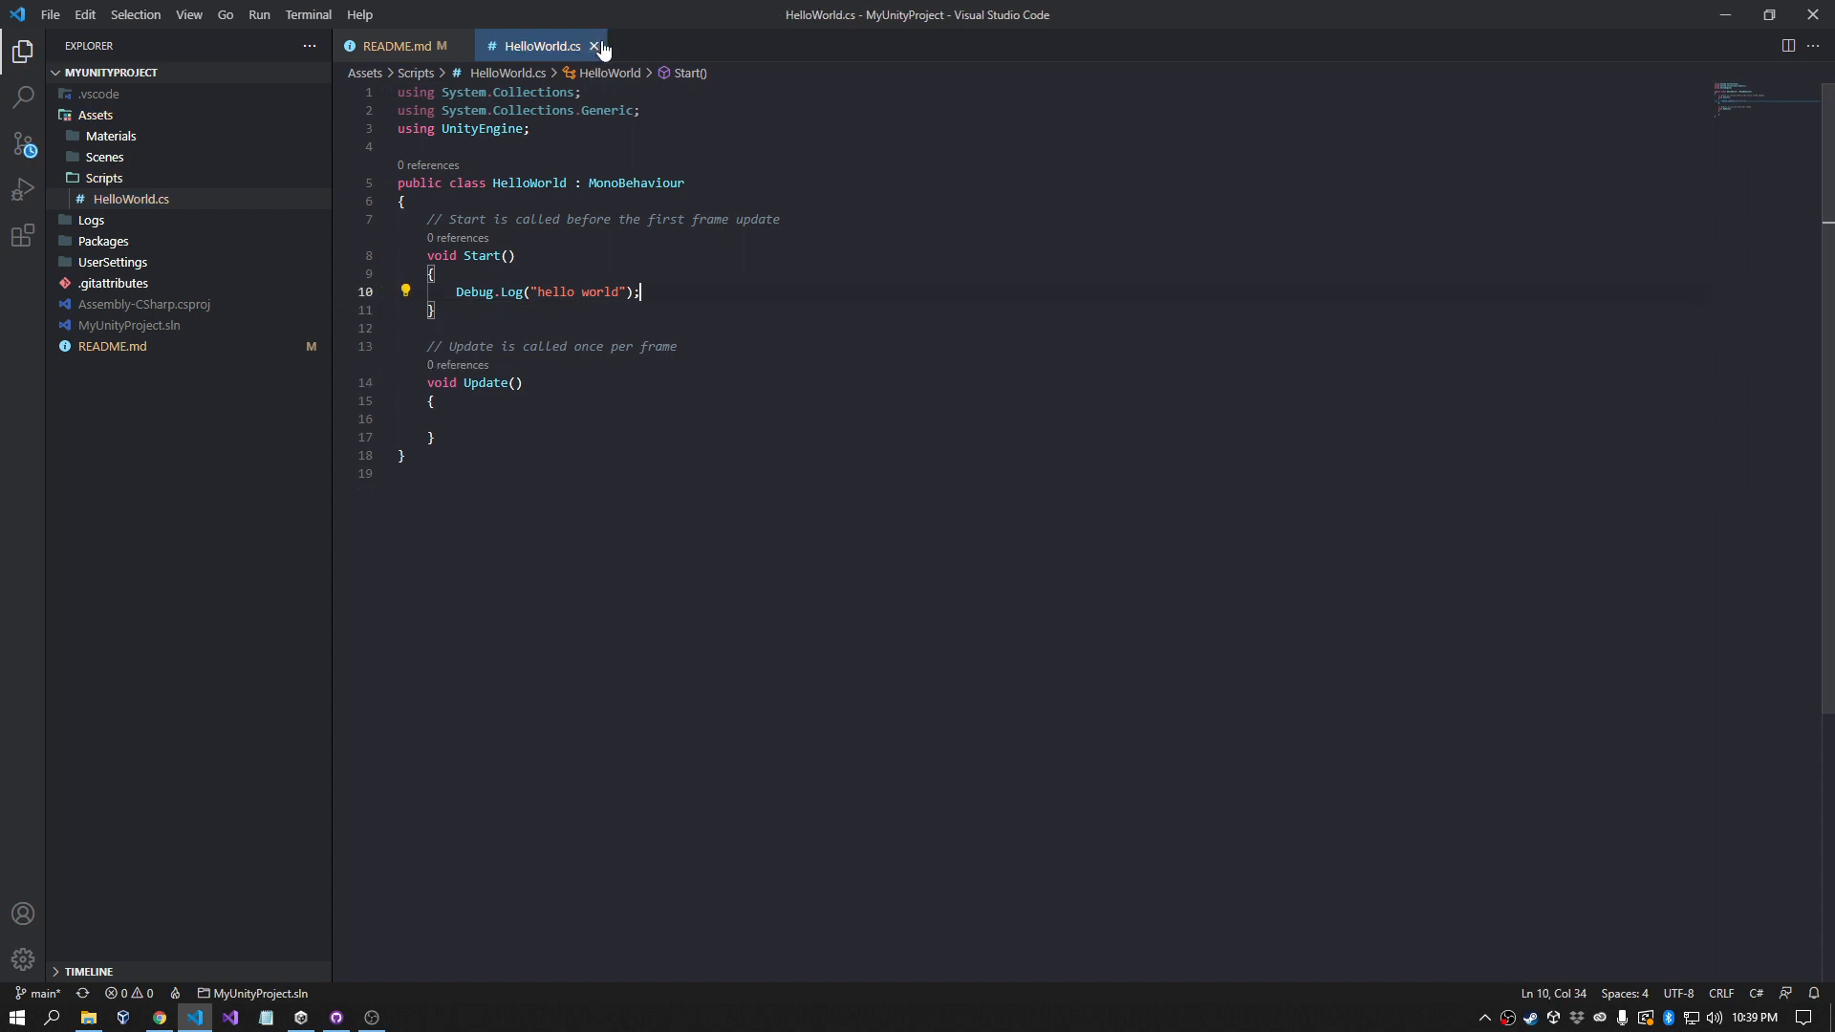
pyautogui.click(593, 47)
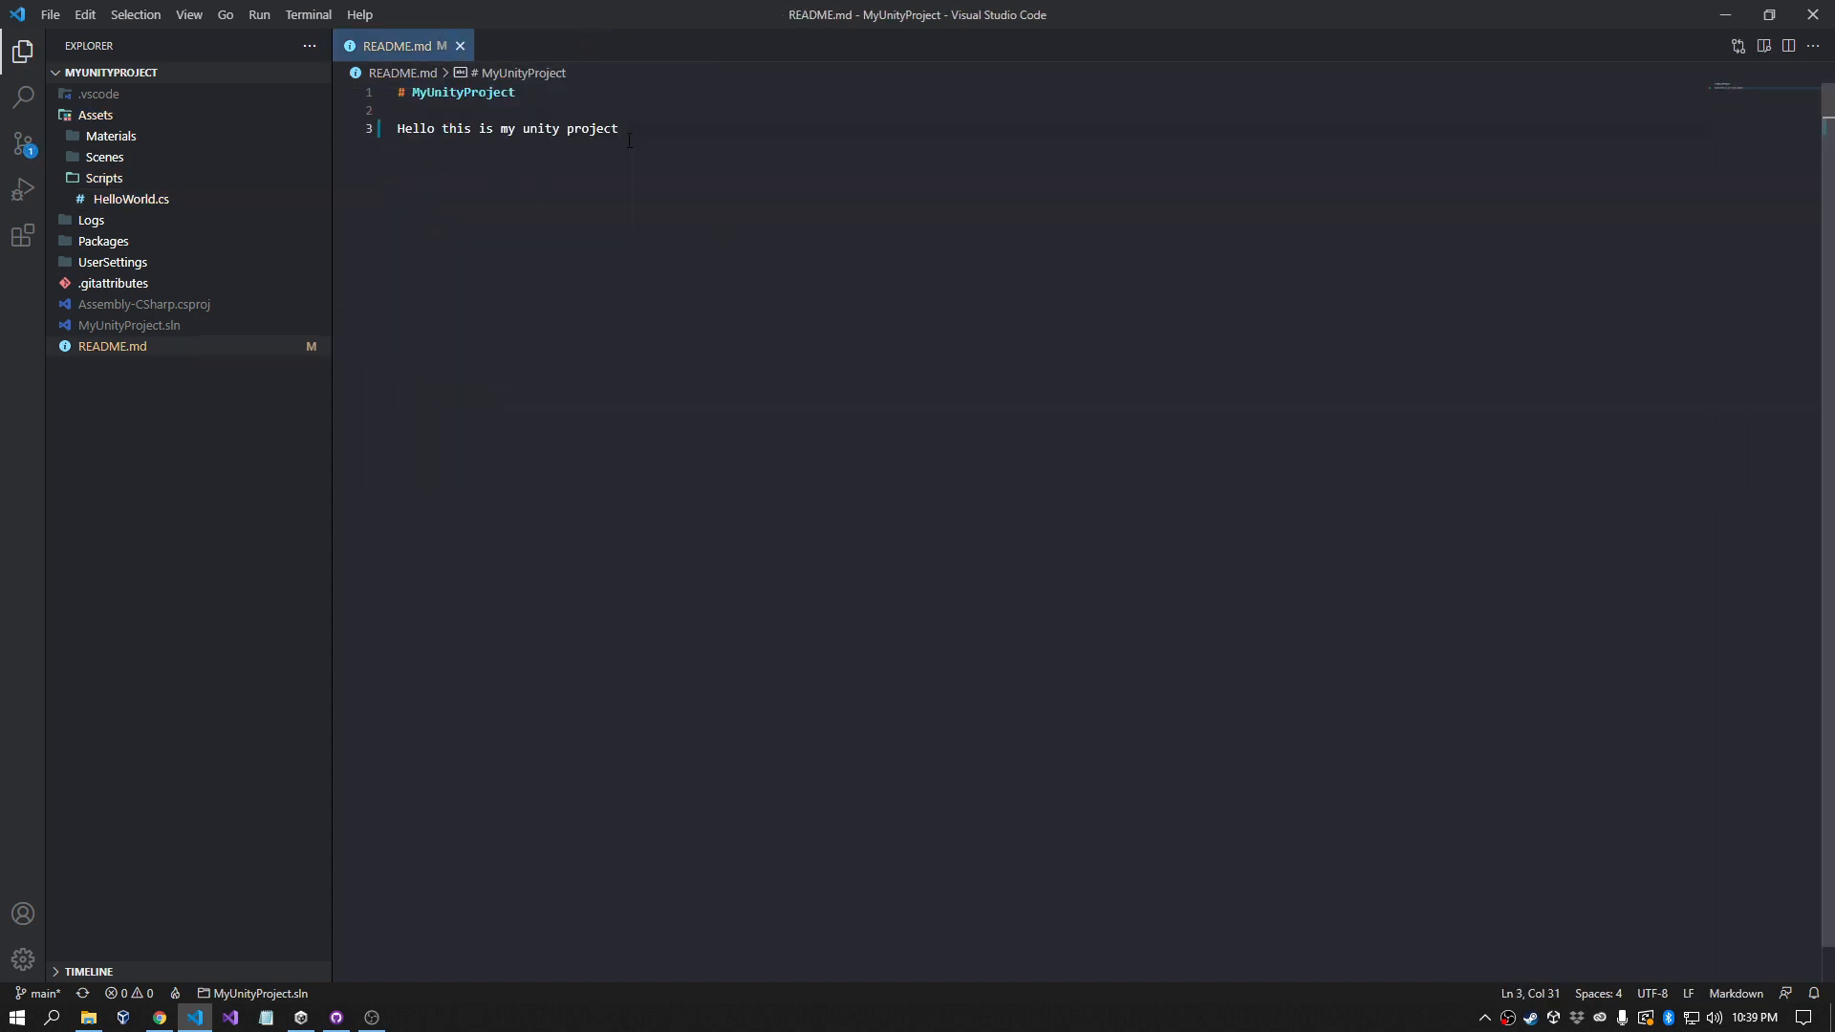
# Step: Switch to GitHub Desktop and commit the README.md change to main with the summary "Added some text to Readme file"
pyautogui.hotkey('alt', 'Tab')
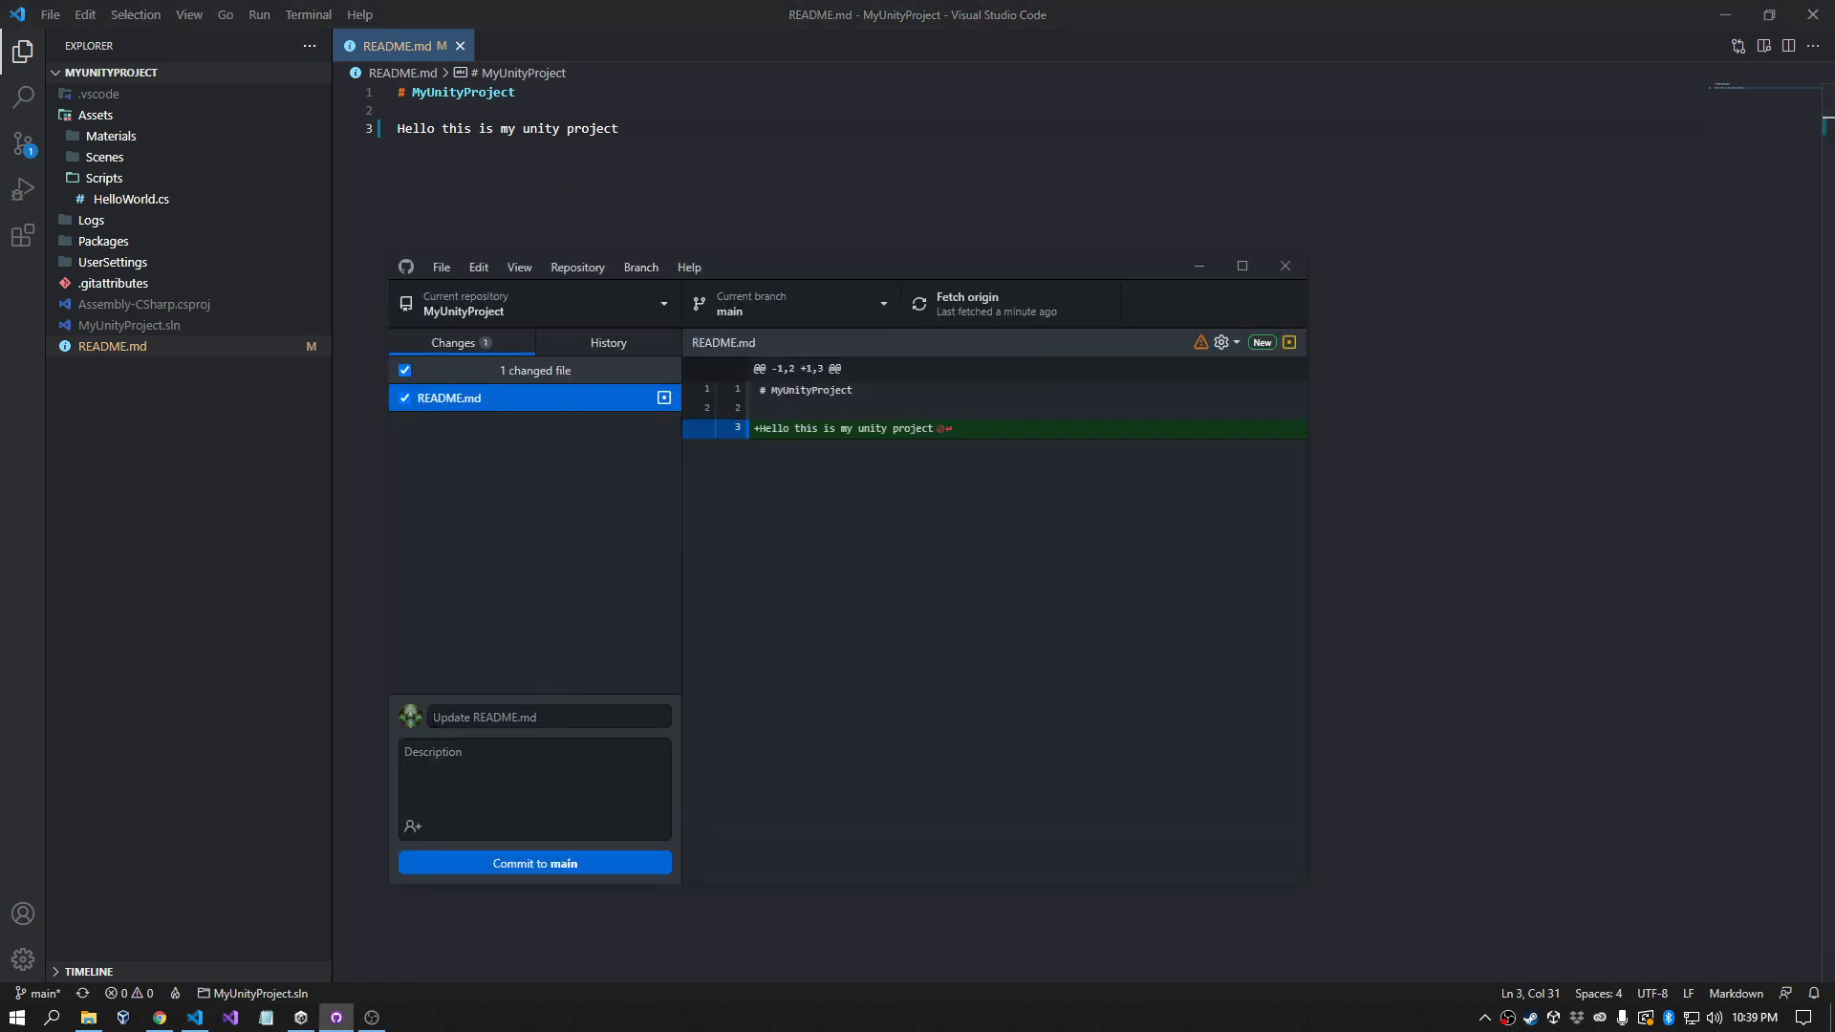
pyautogui.click(546, 717)
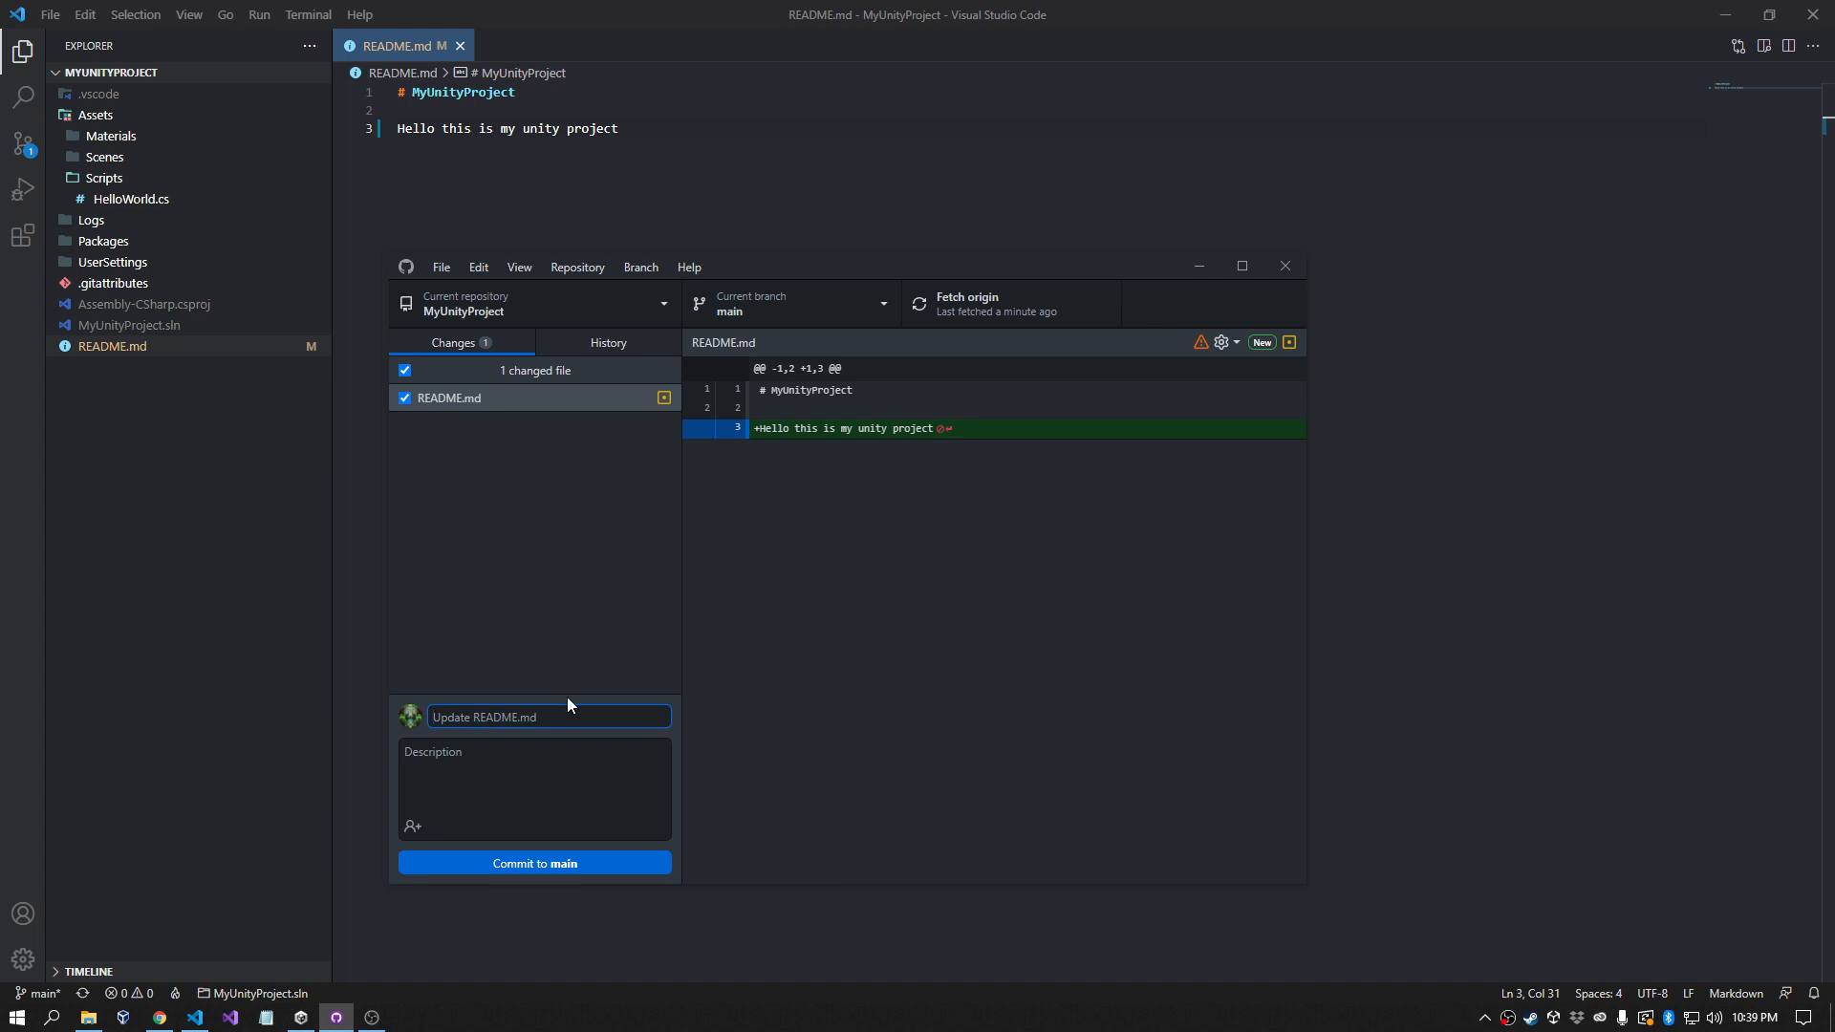
pyautogui.write('Added some text to Readme file')
pyautogui.click(524, 534)
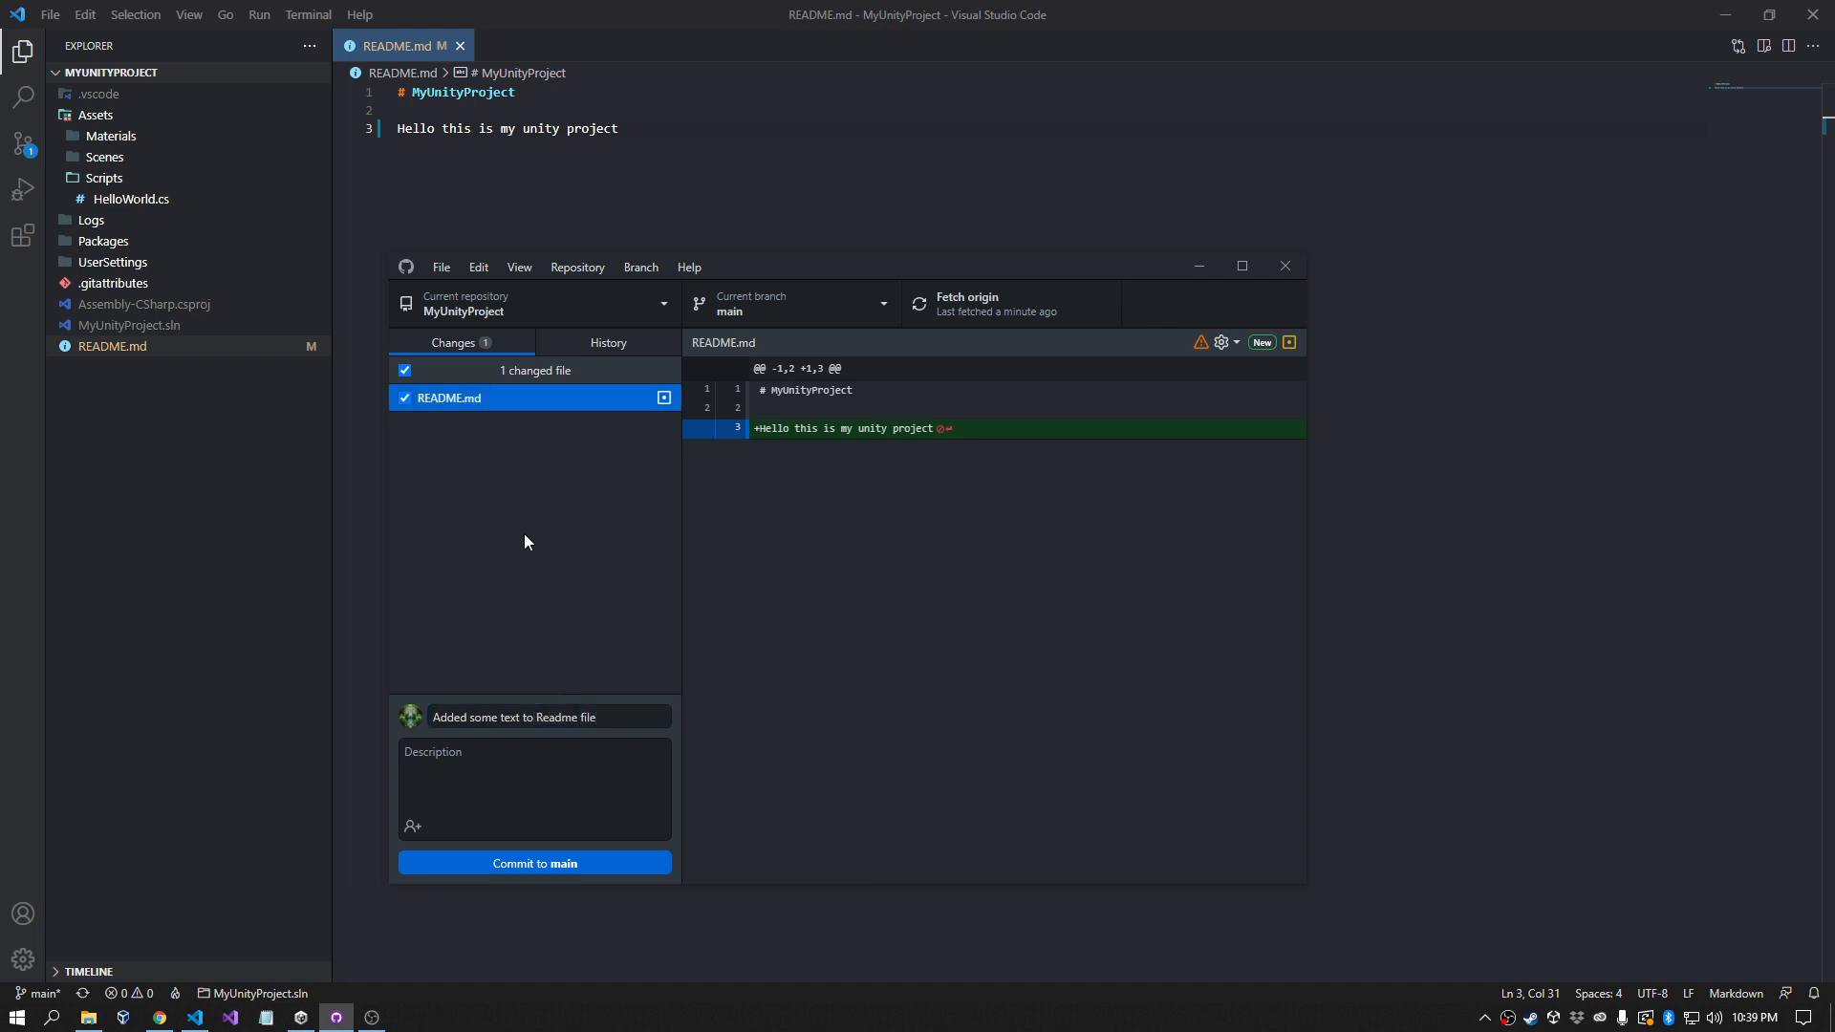
pyautogui.click(533, 863)
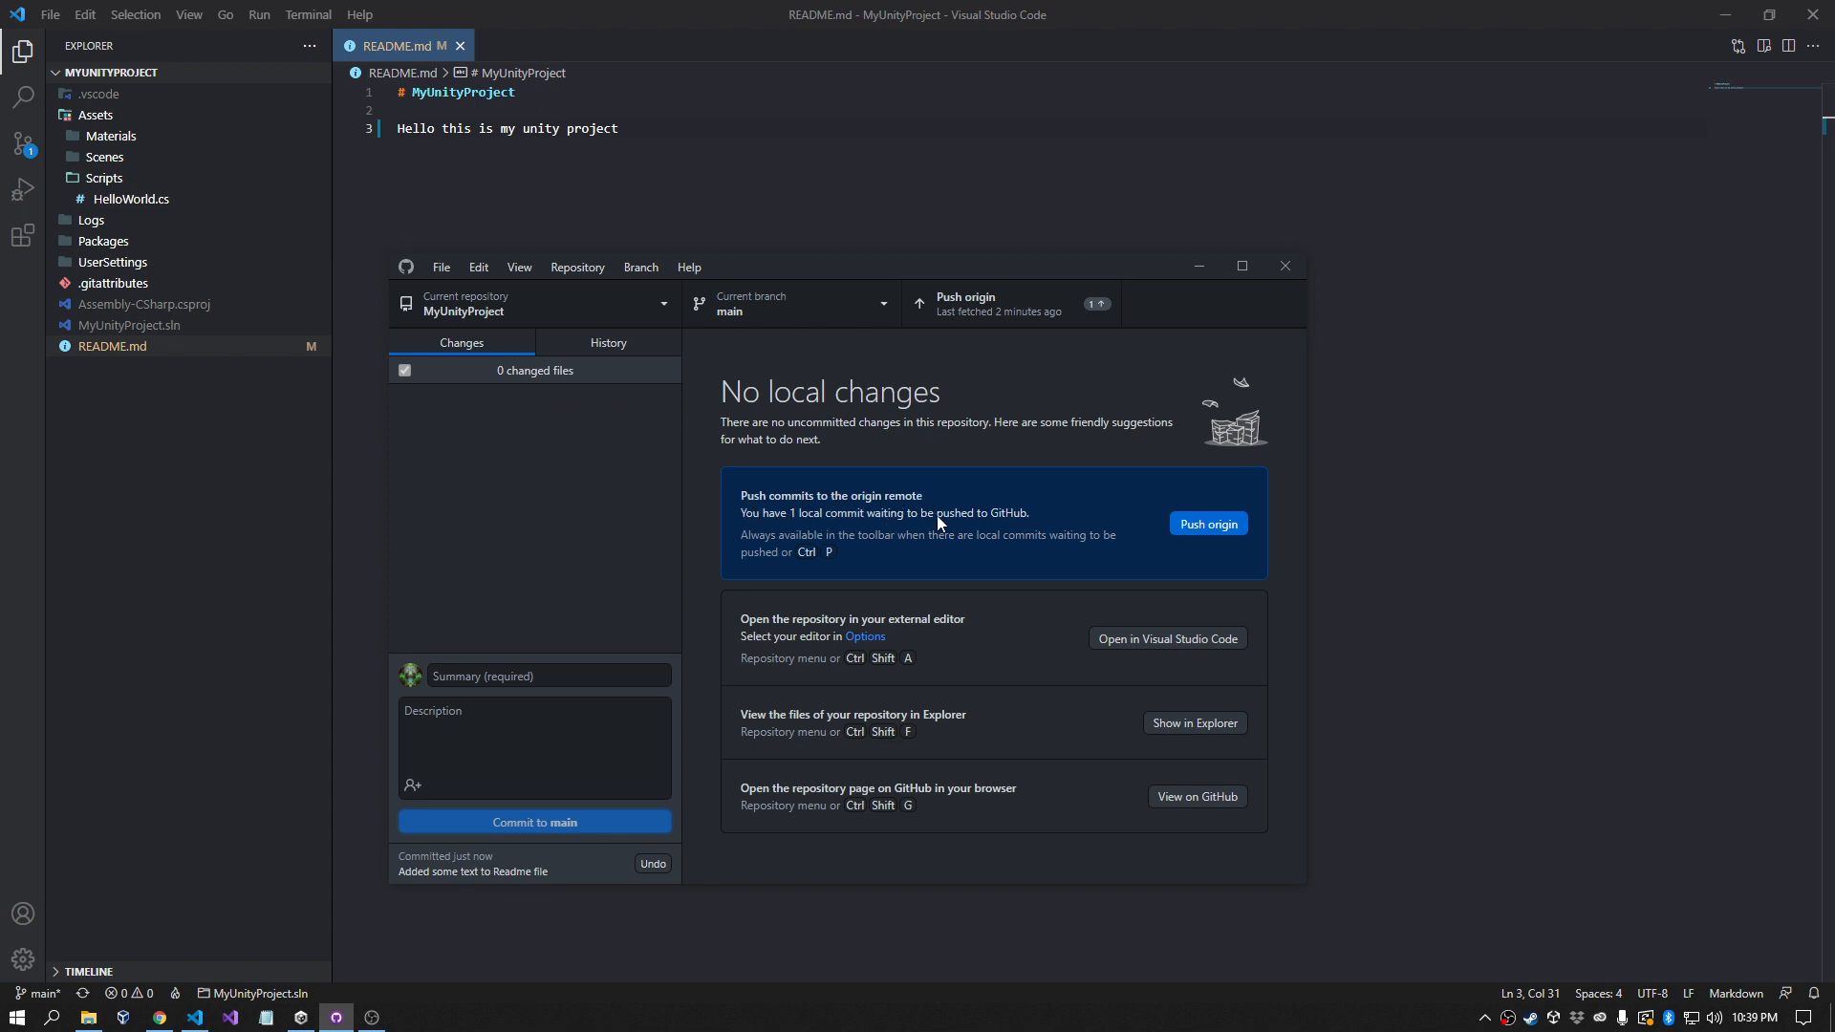
# Step: Examine the commit history, comparing the files changed in the README commit and the initial commit
pyautogui.click(587, 348)
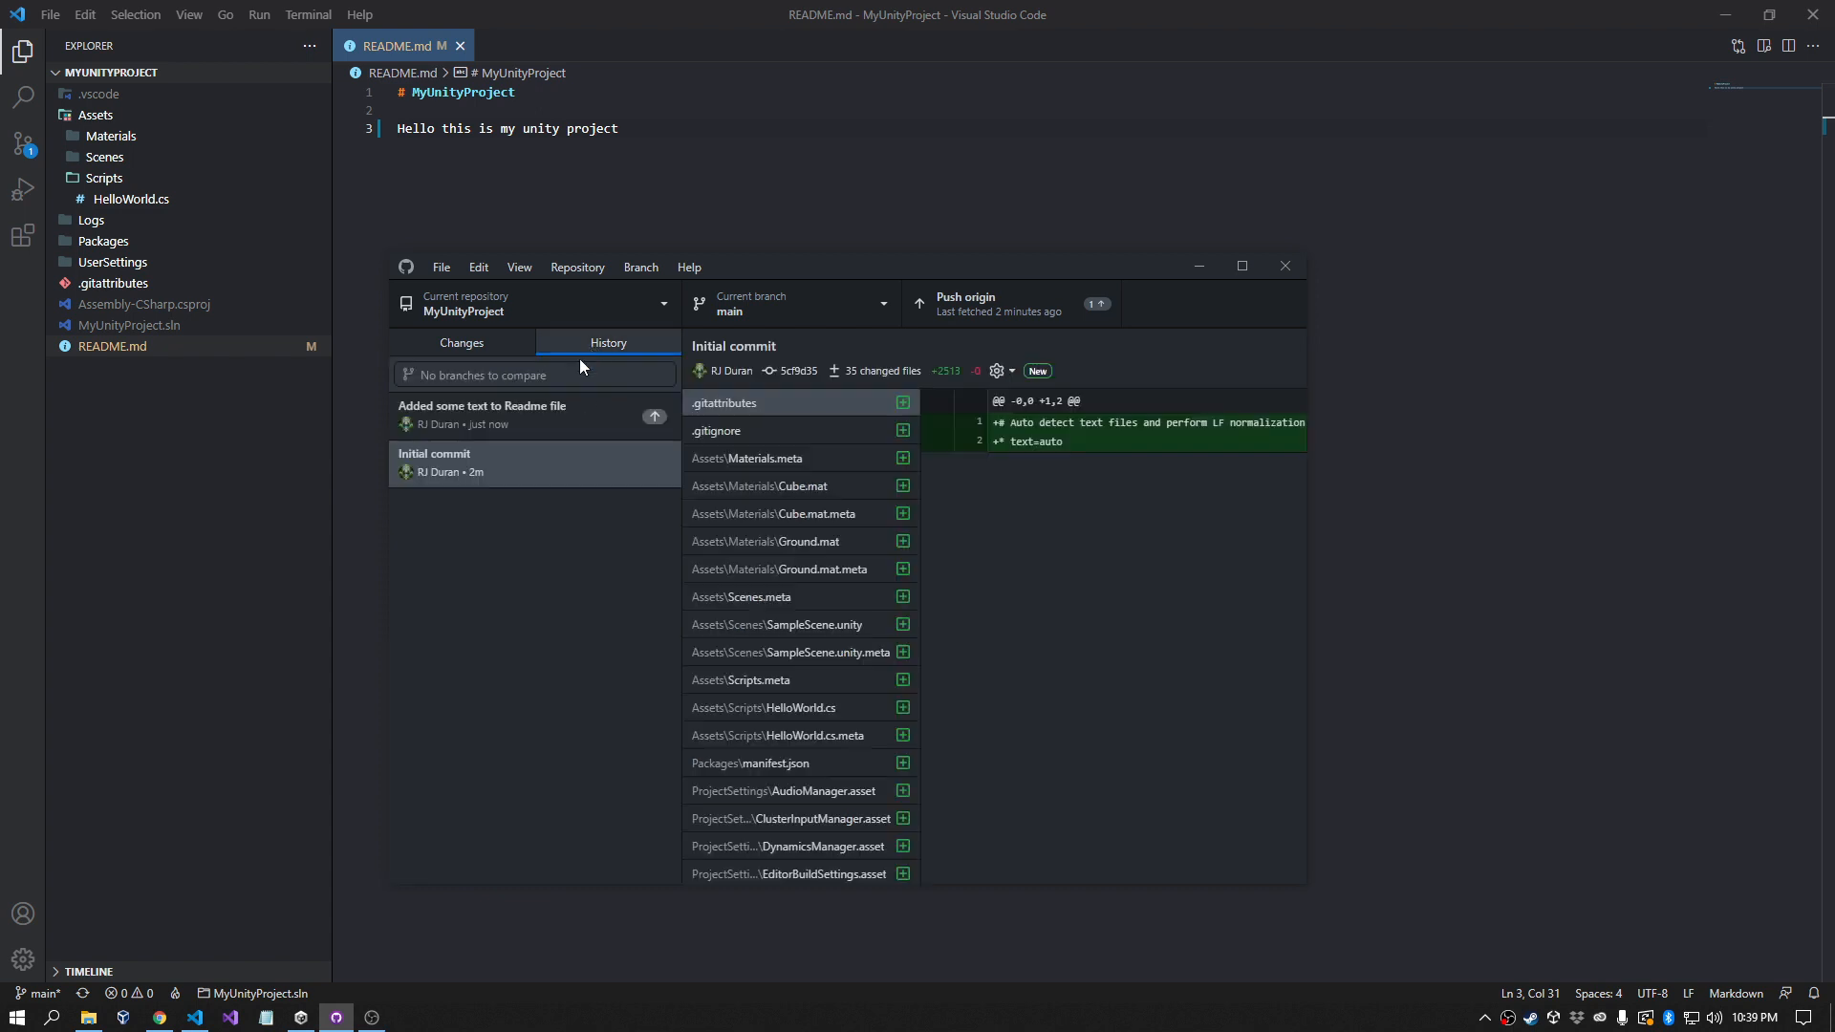
pyautogui.click(461, 413)
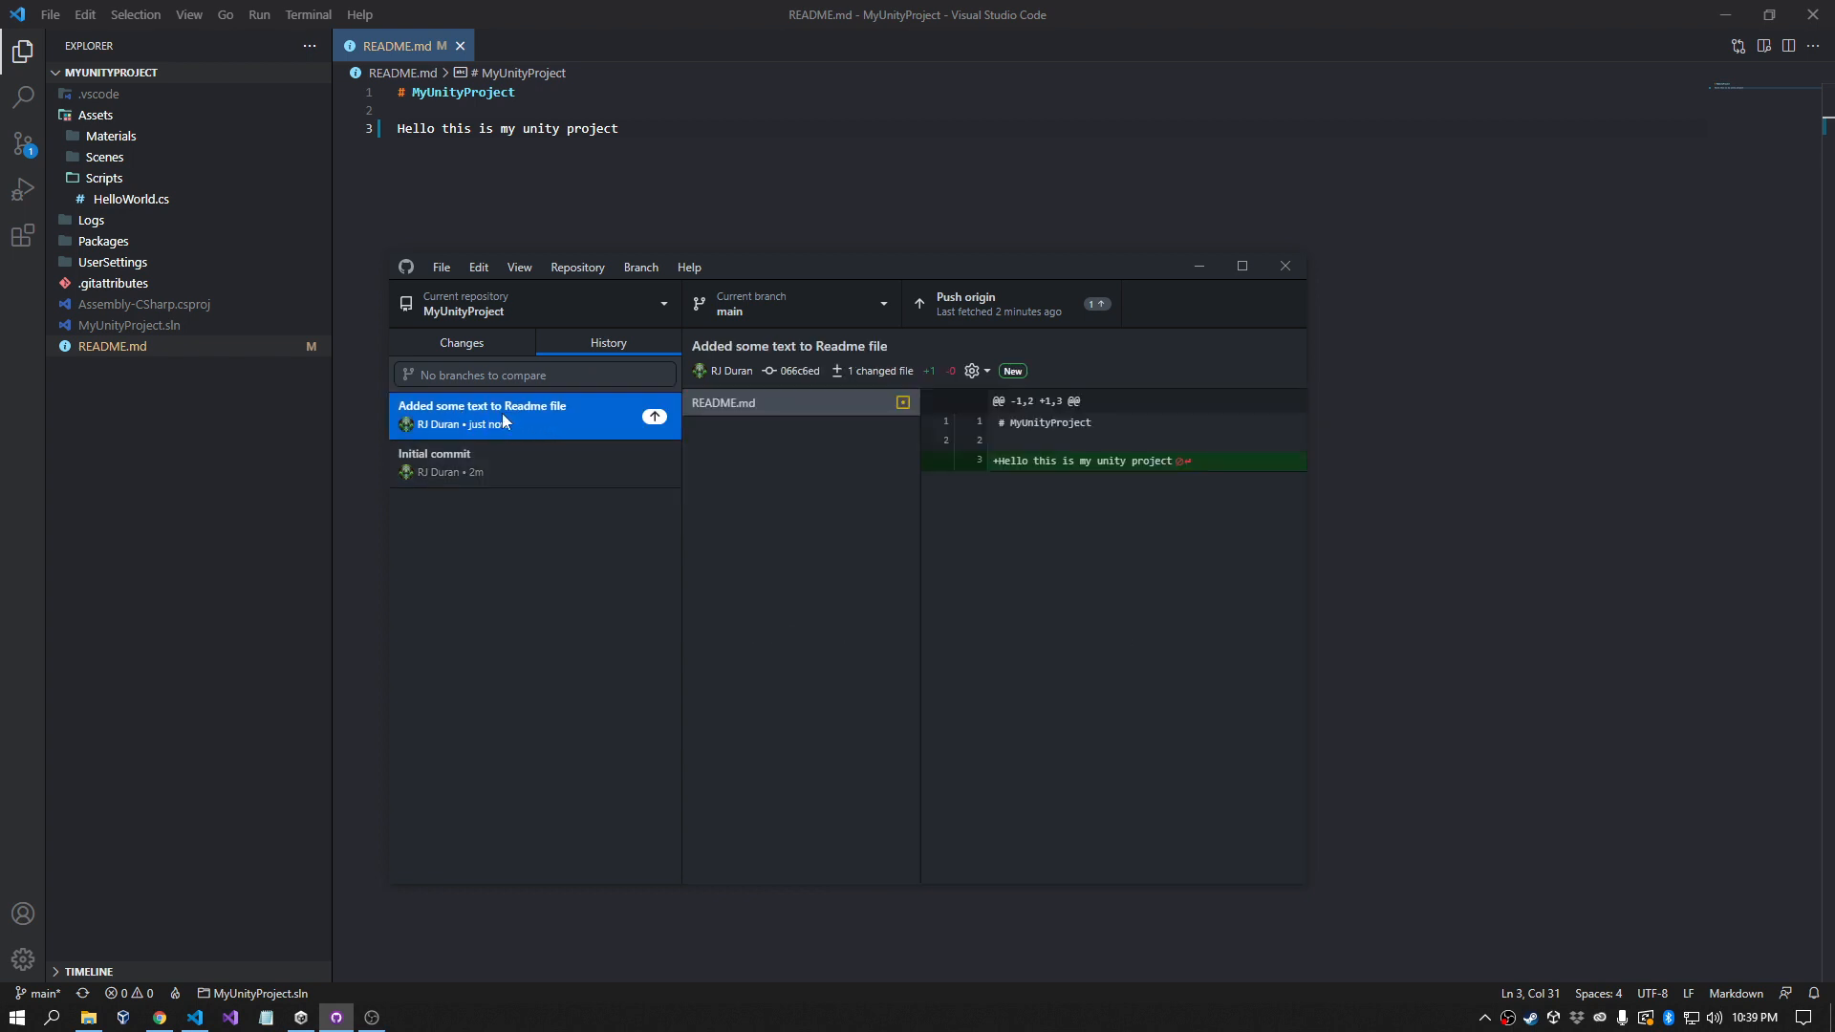
pyautogui.click(489, 455)
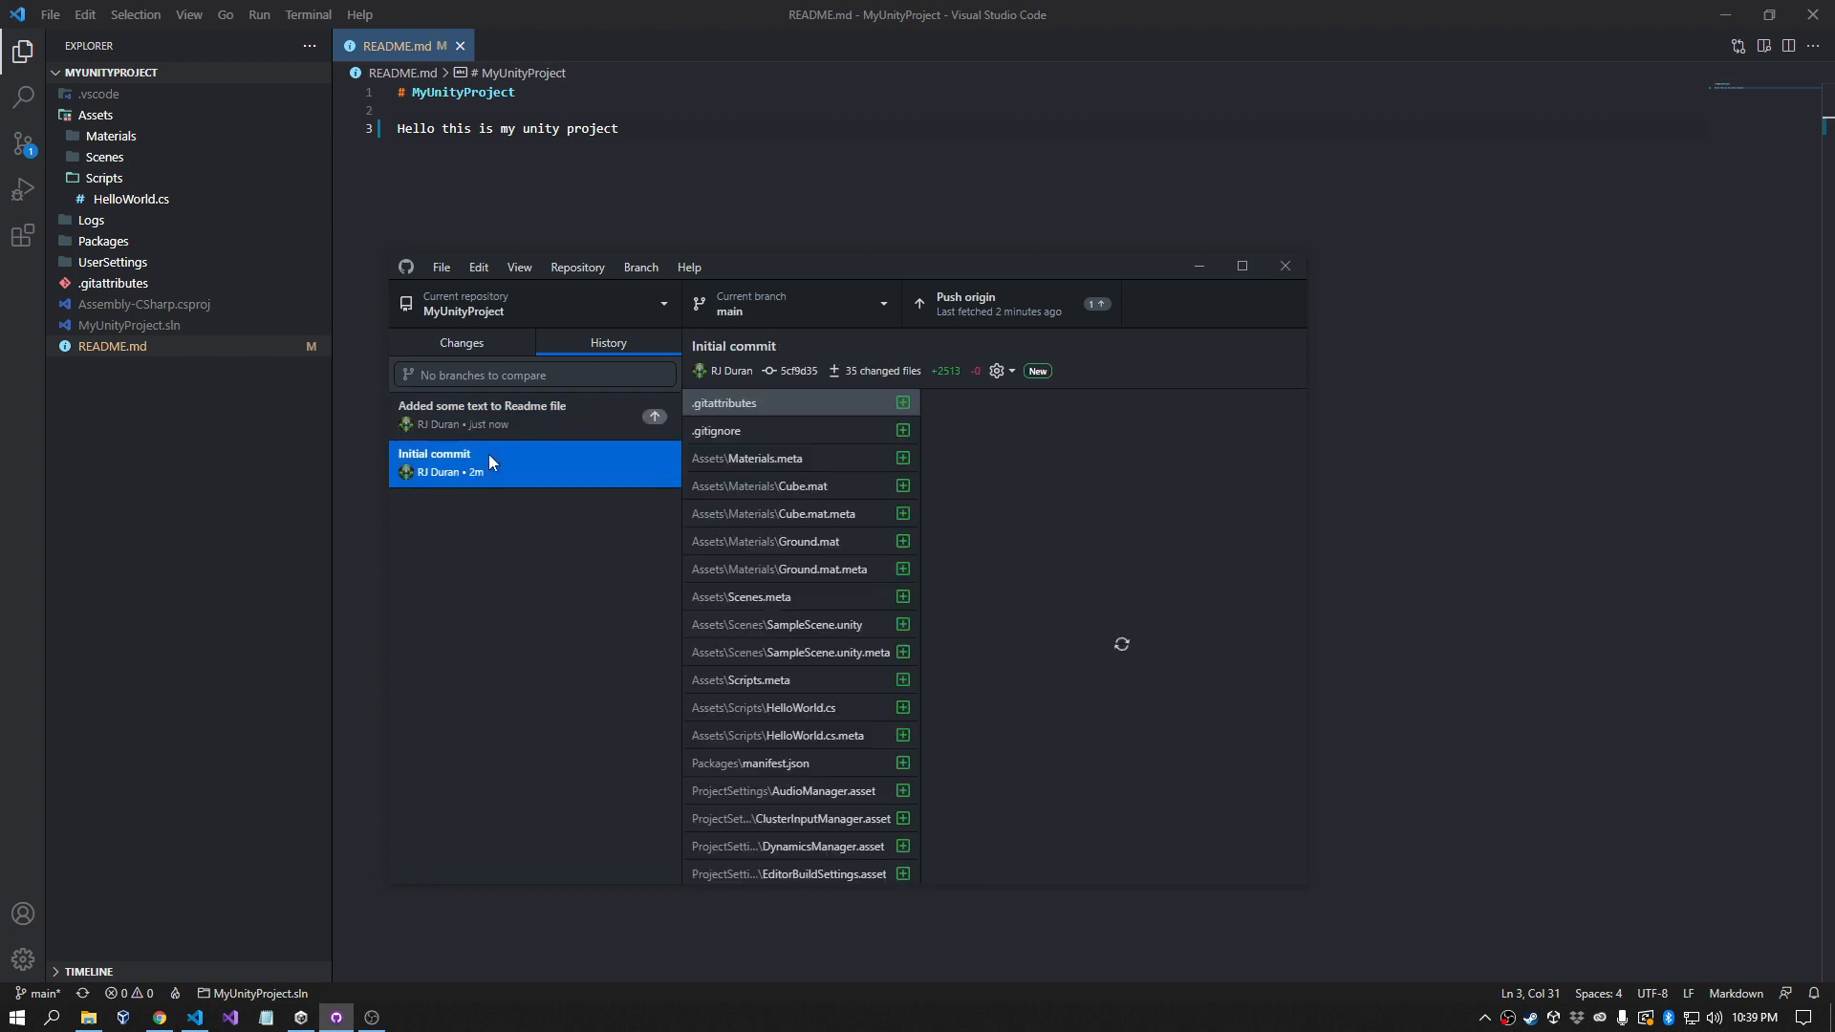
pyautogui.click(534, 419)
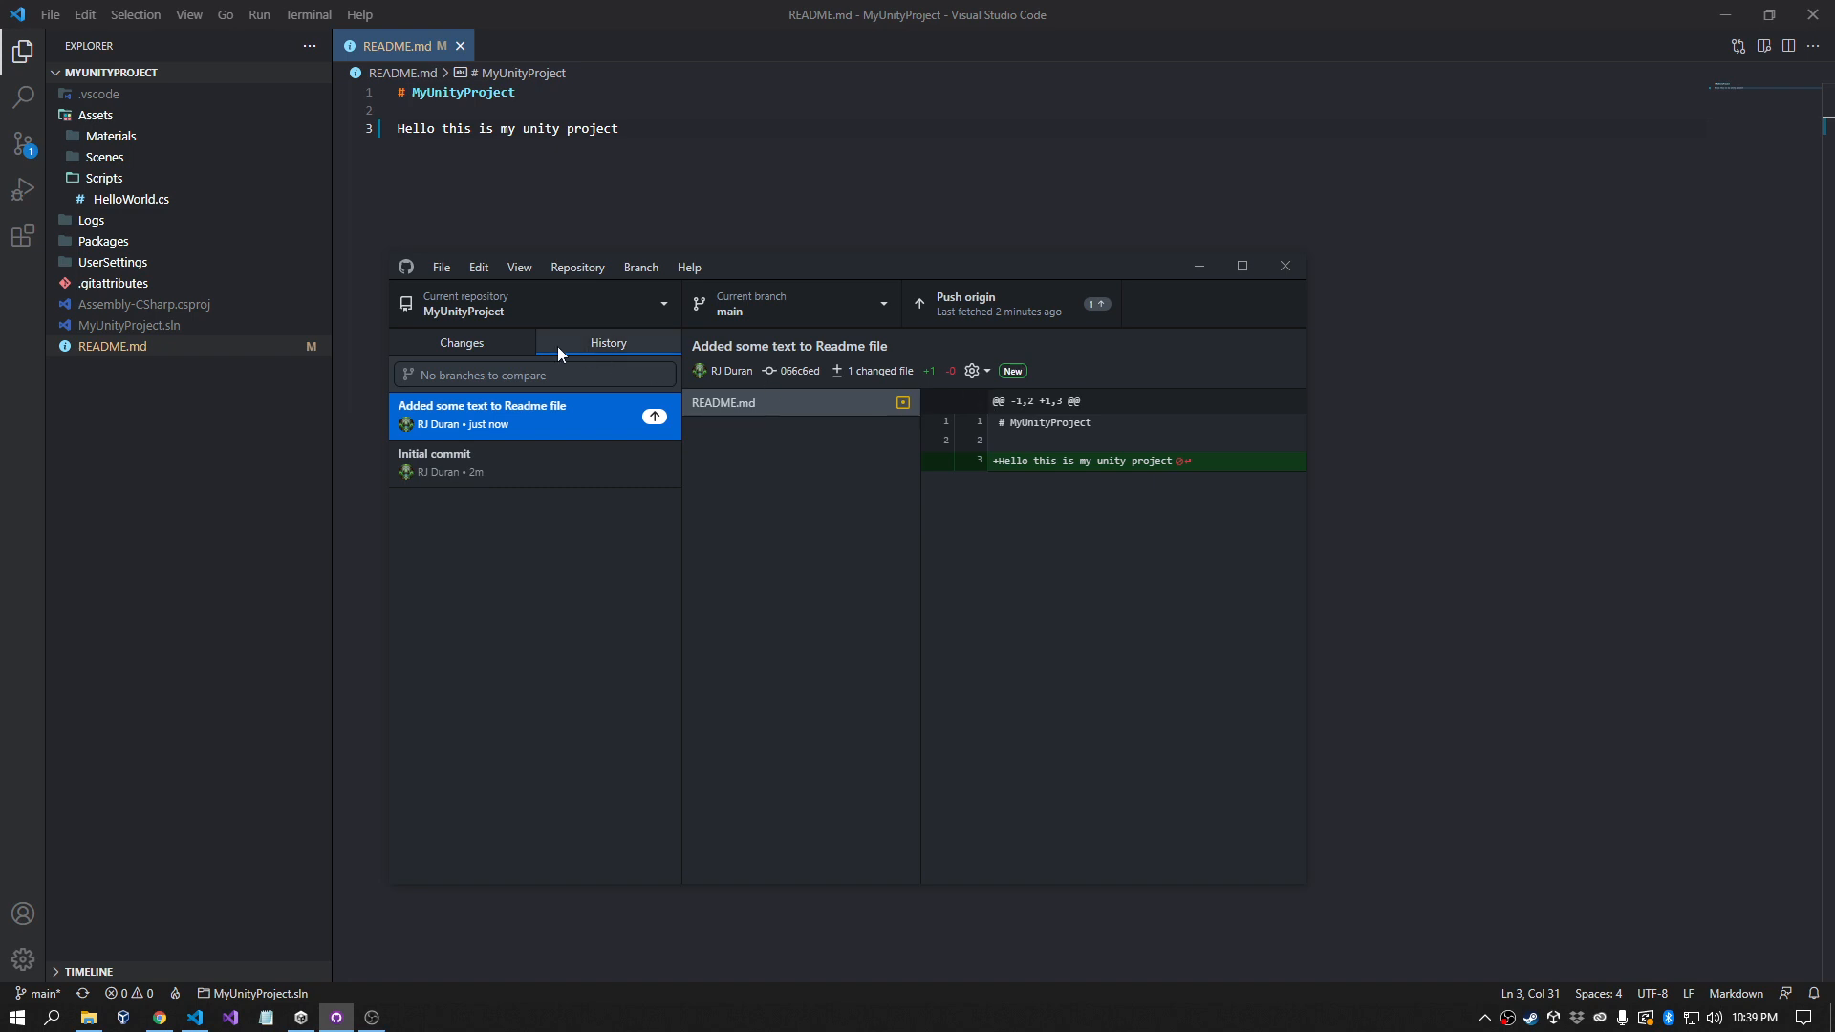
# Step: Return to the repository's changes view and push the local commit to origin
pyautogui.click(488, 342)
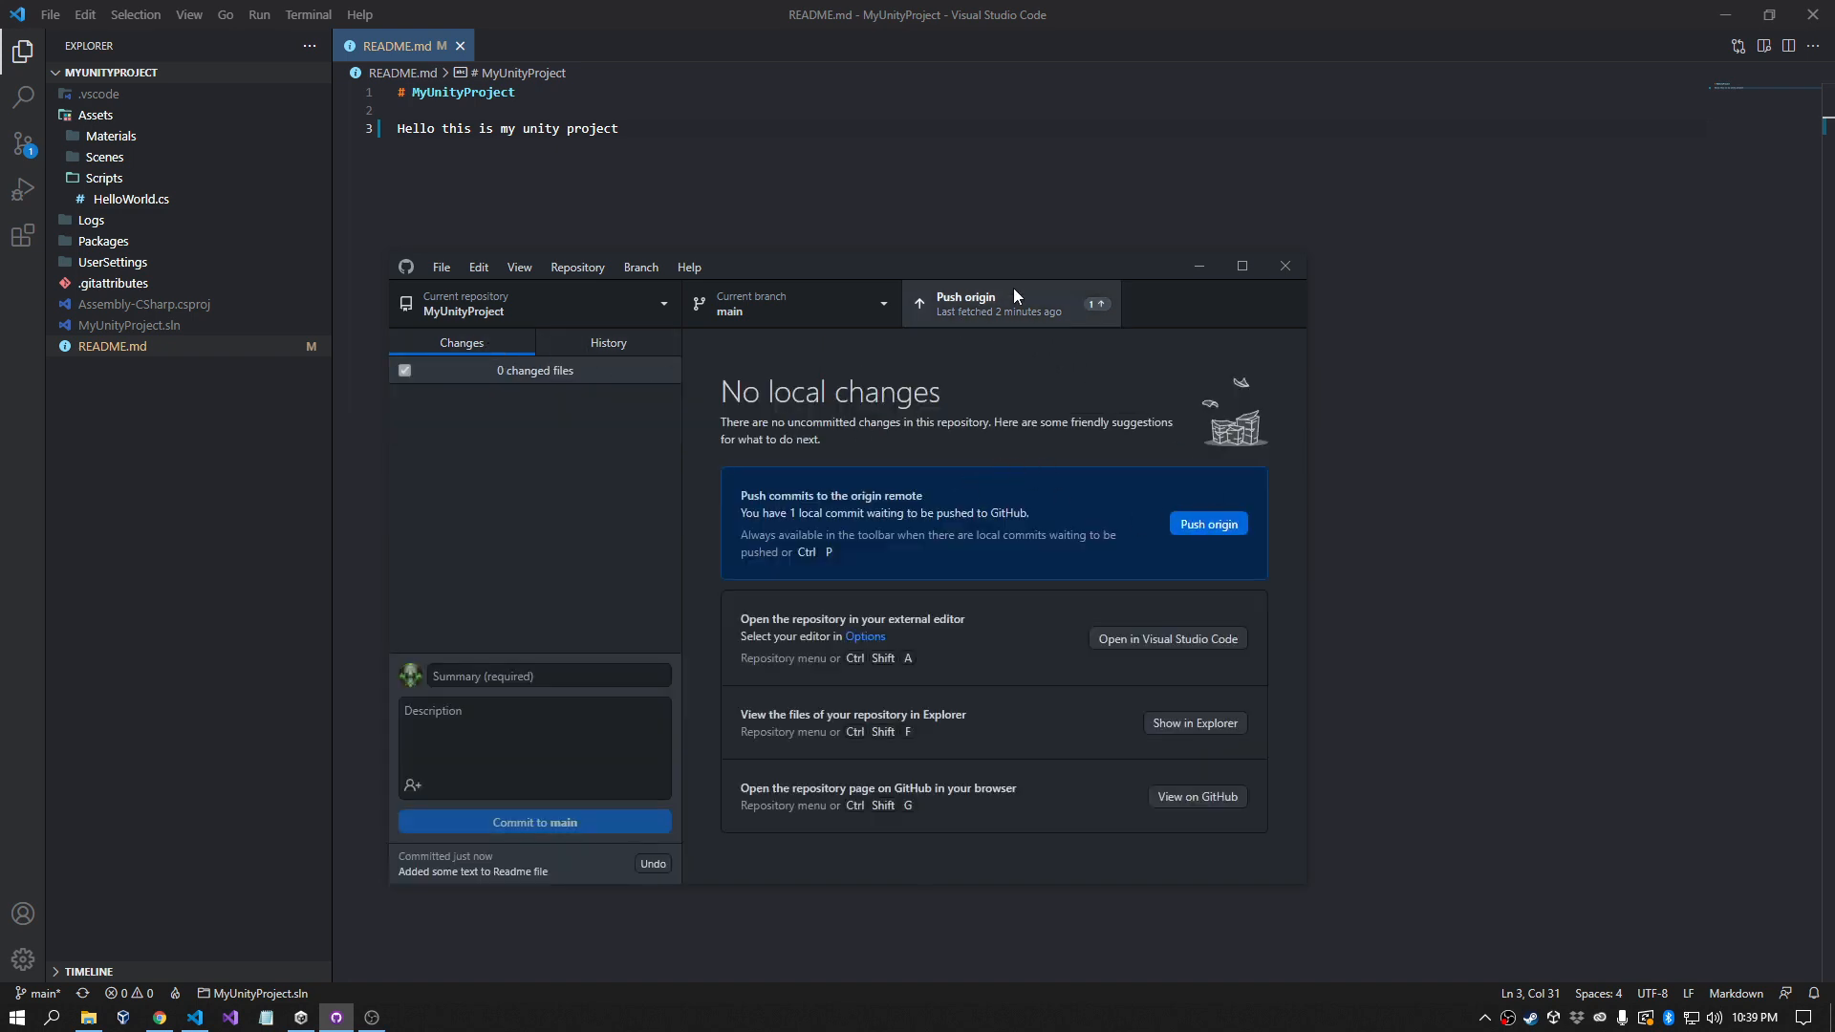
pyautogui.click(986, 296)
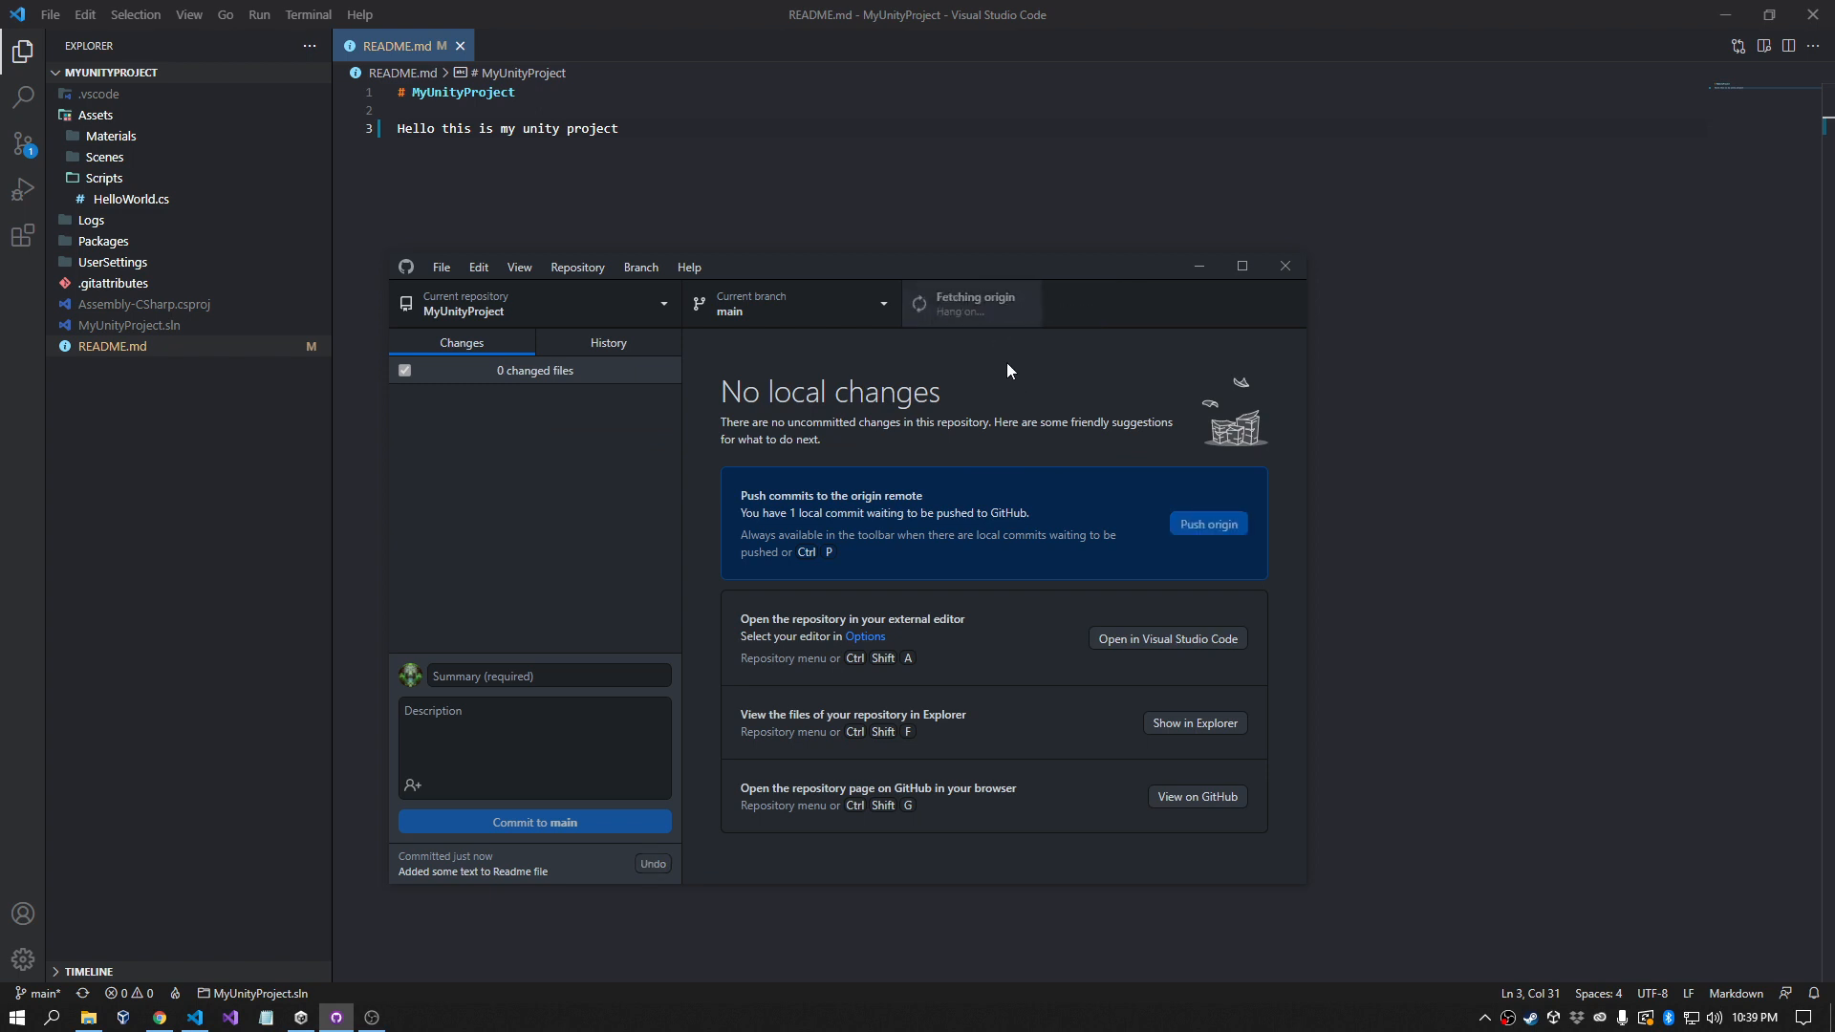
# Step: Minimize Visual Studio Code, switch to the browser and reload the MyUnityProject page on GitHub to check the README text
pyautogui.click(1735, 15)
pyautogui.click(1737, 15)
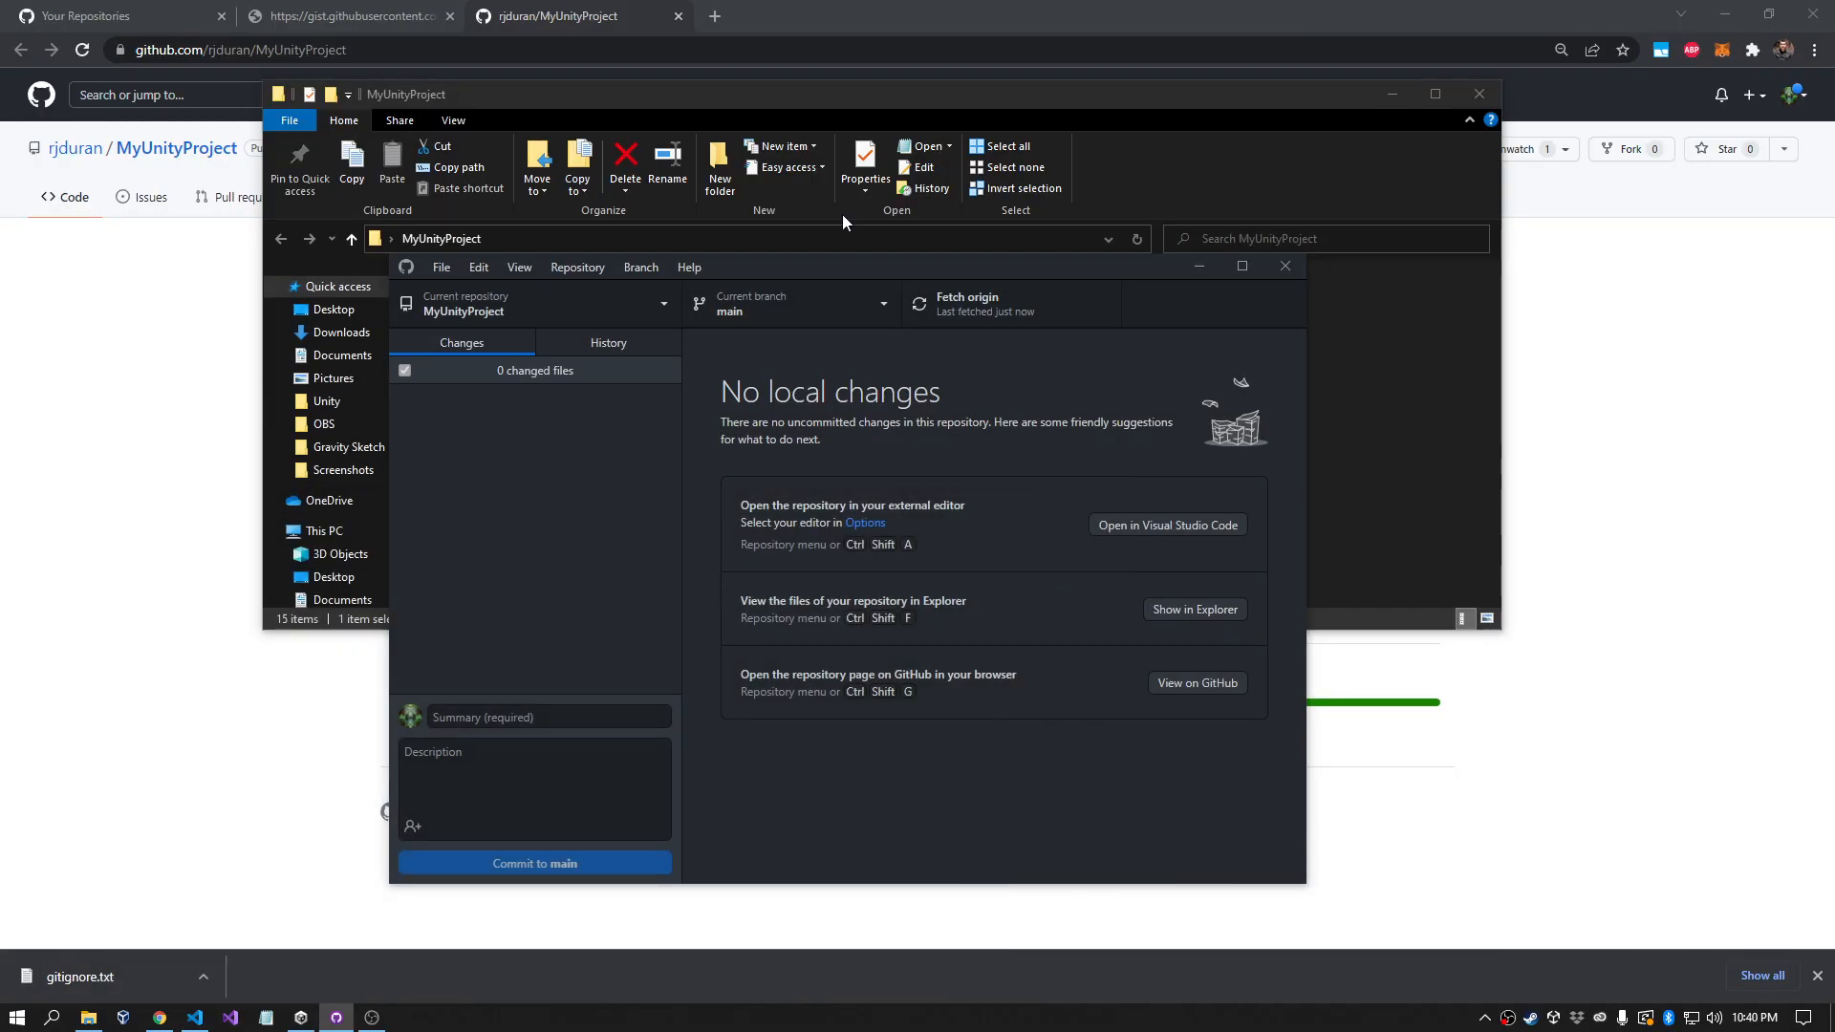
pyautogui.click(143, 333)
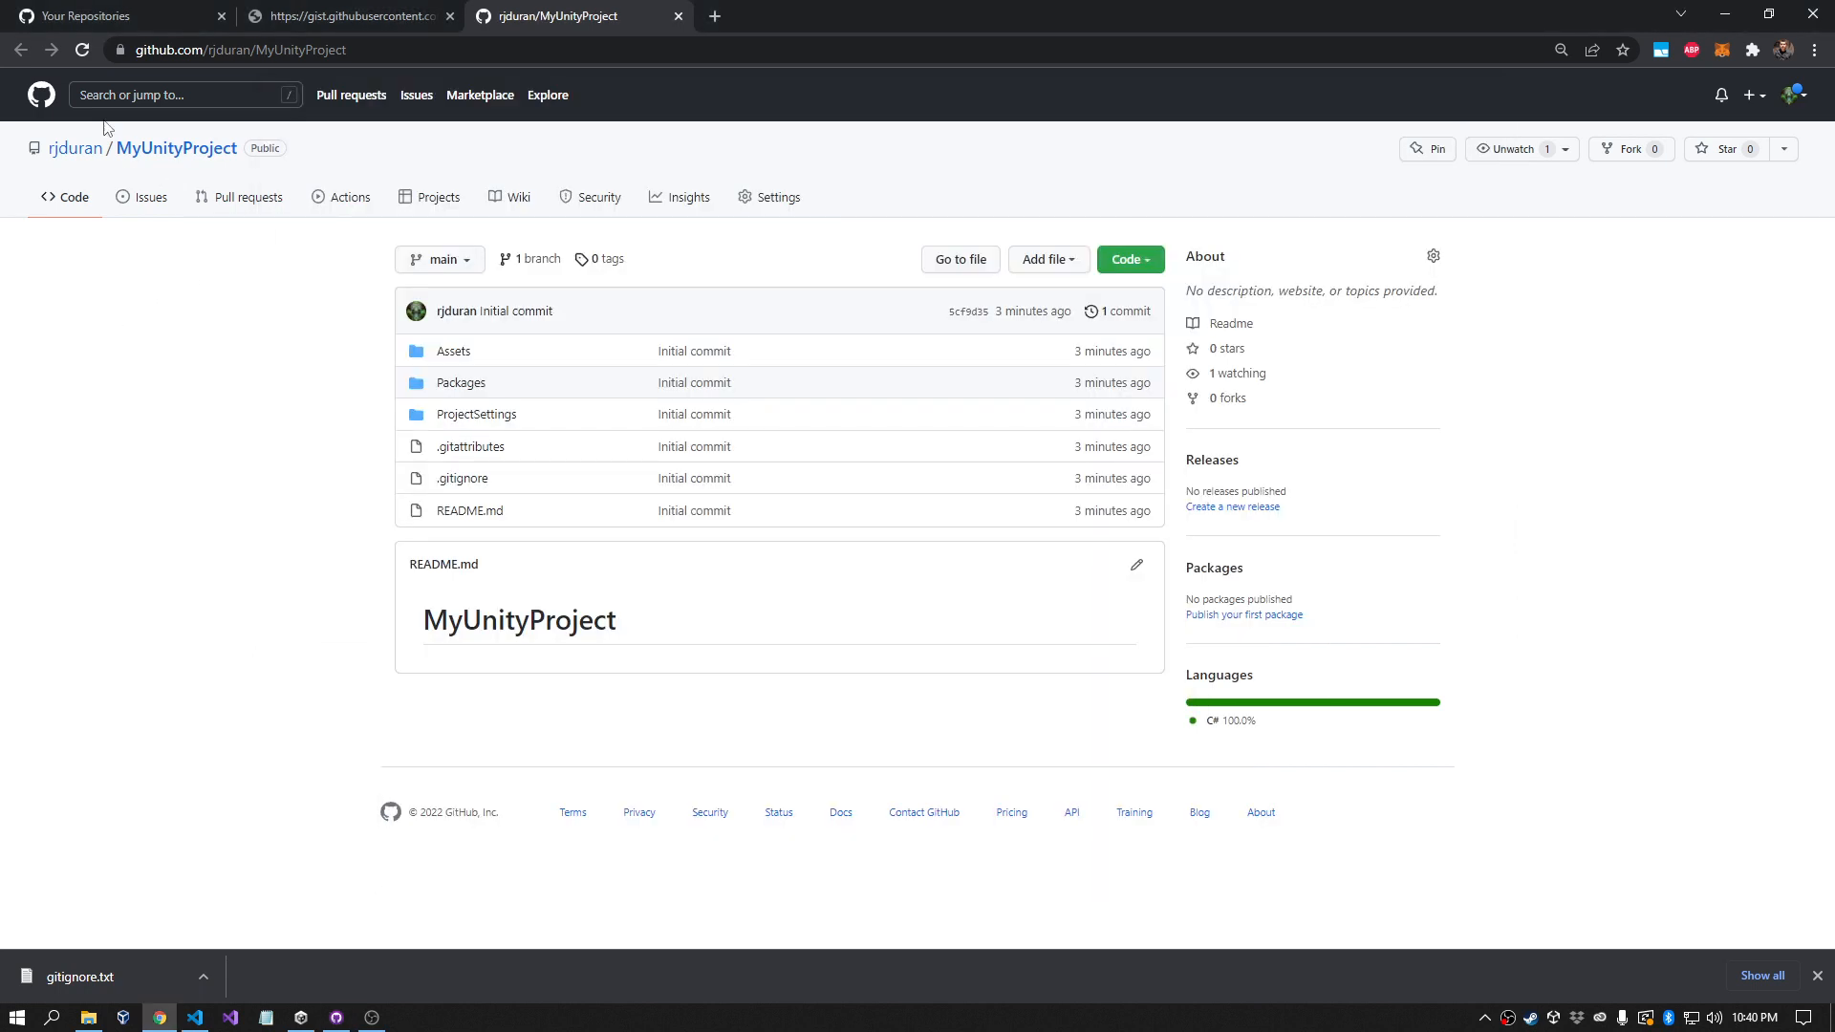
pyautogui.click(82, 49)
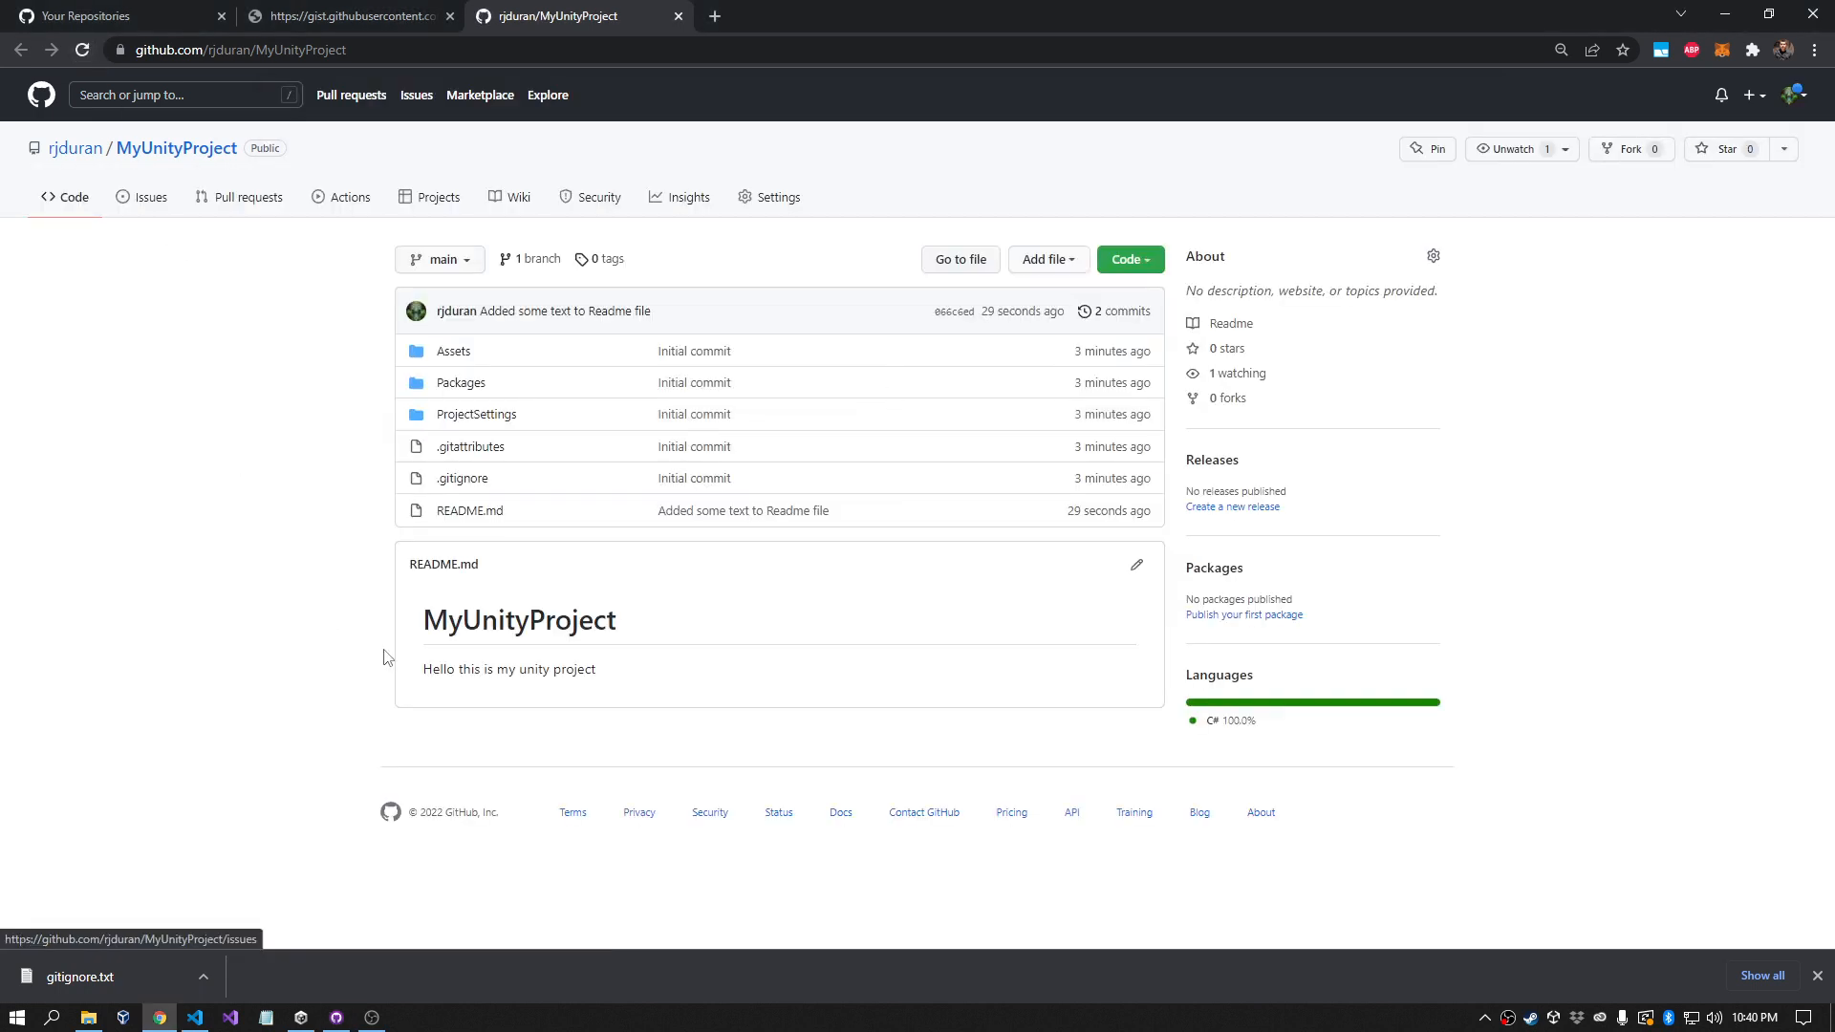
pyautogui.moveTo(617, 677); pyautogui.dragTo(421, 669)
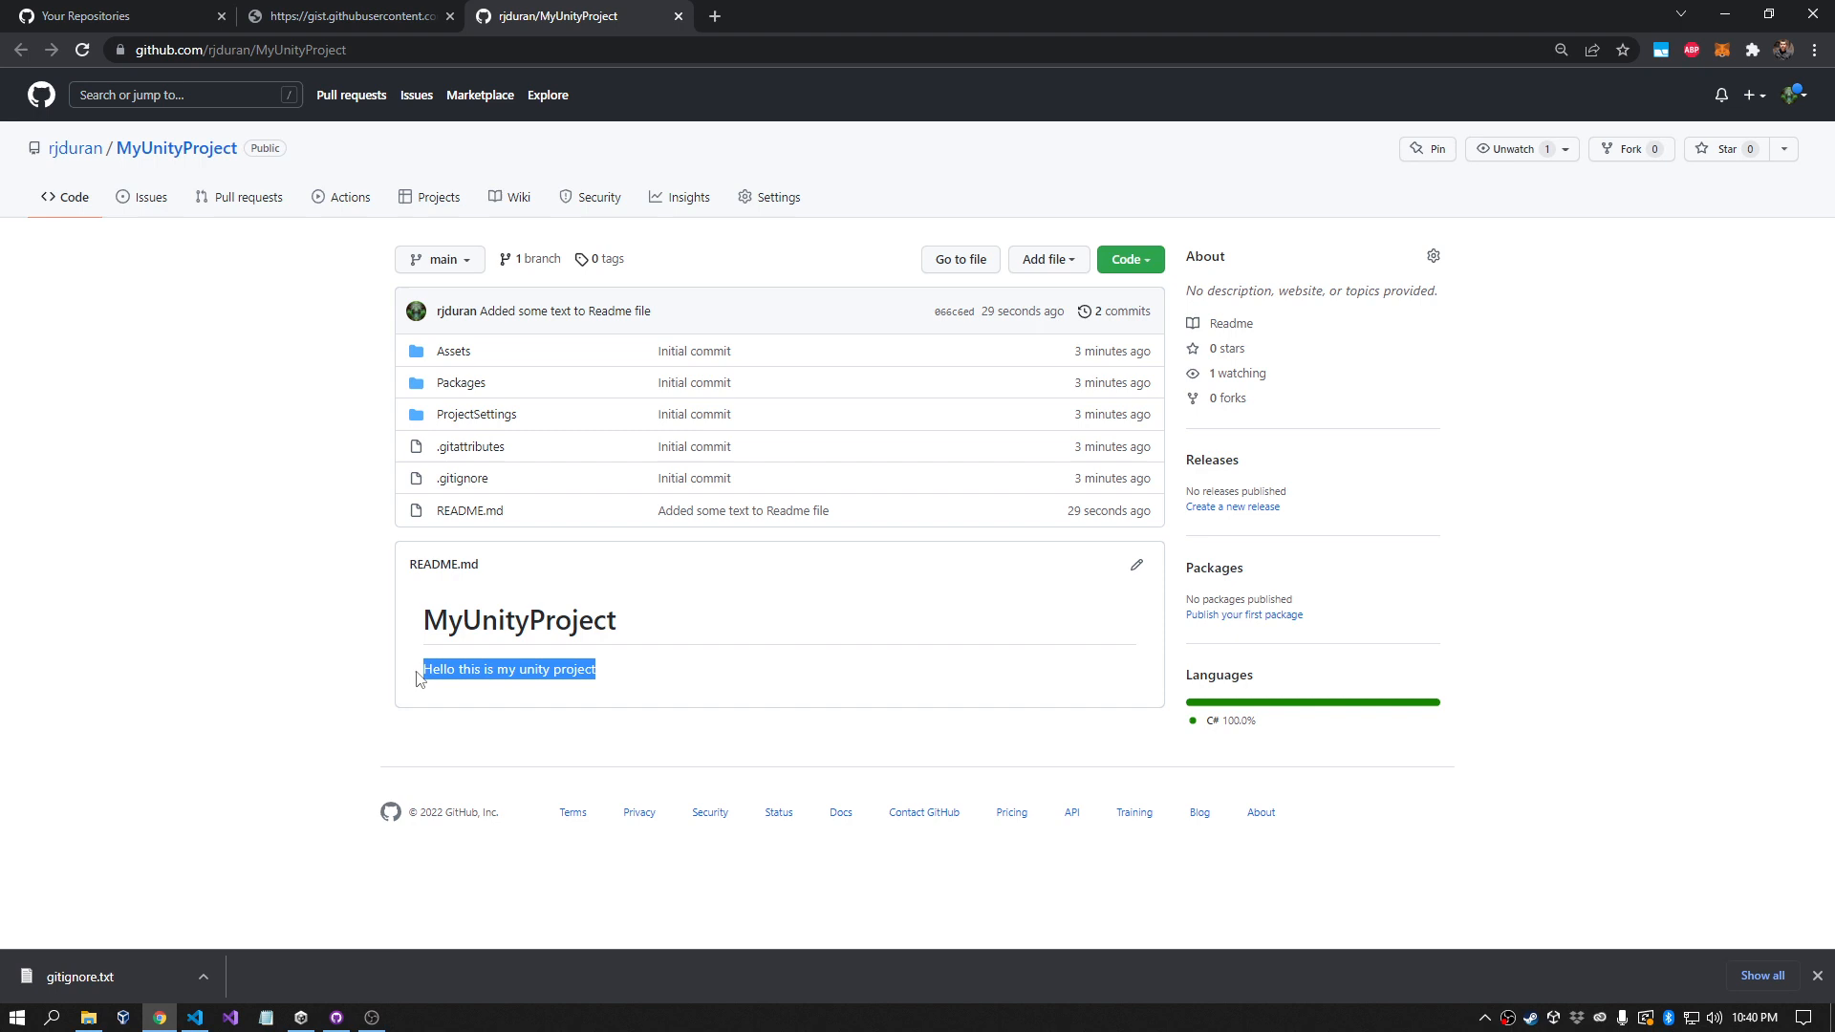
pyautogui.click(613, 675)
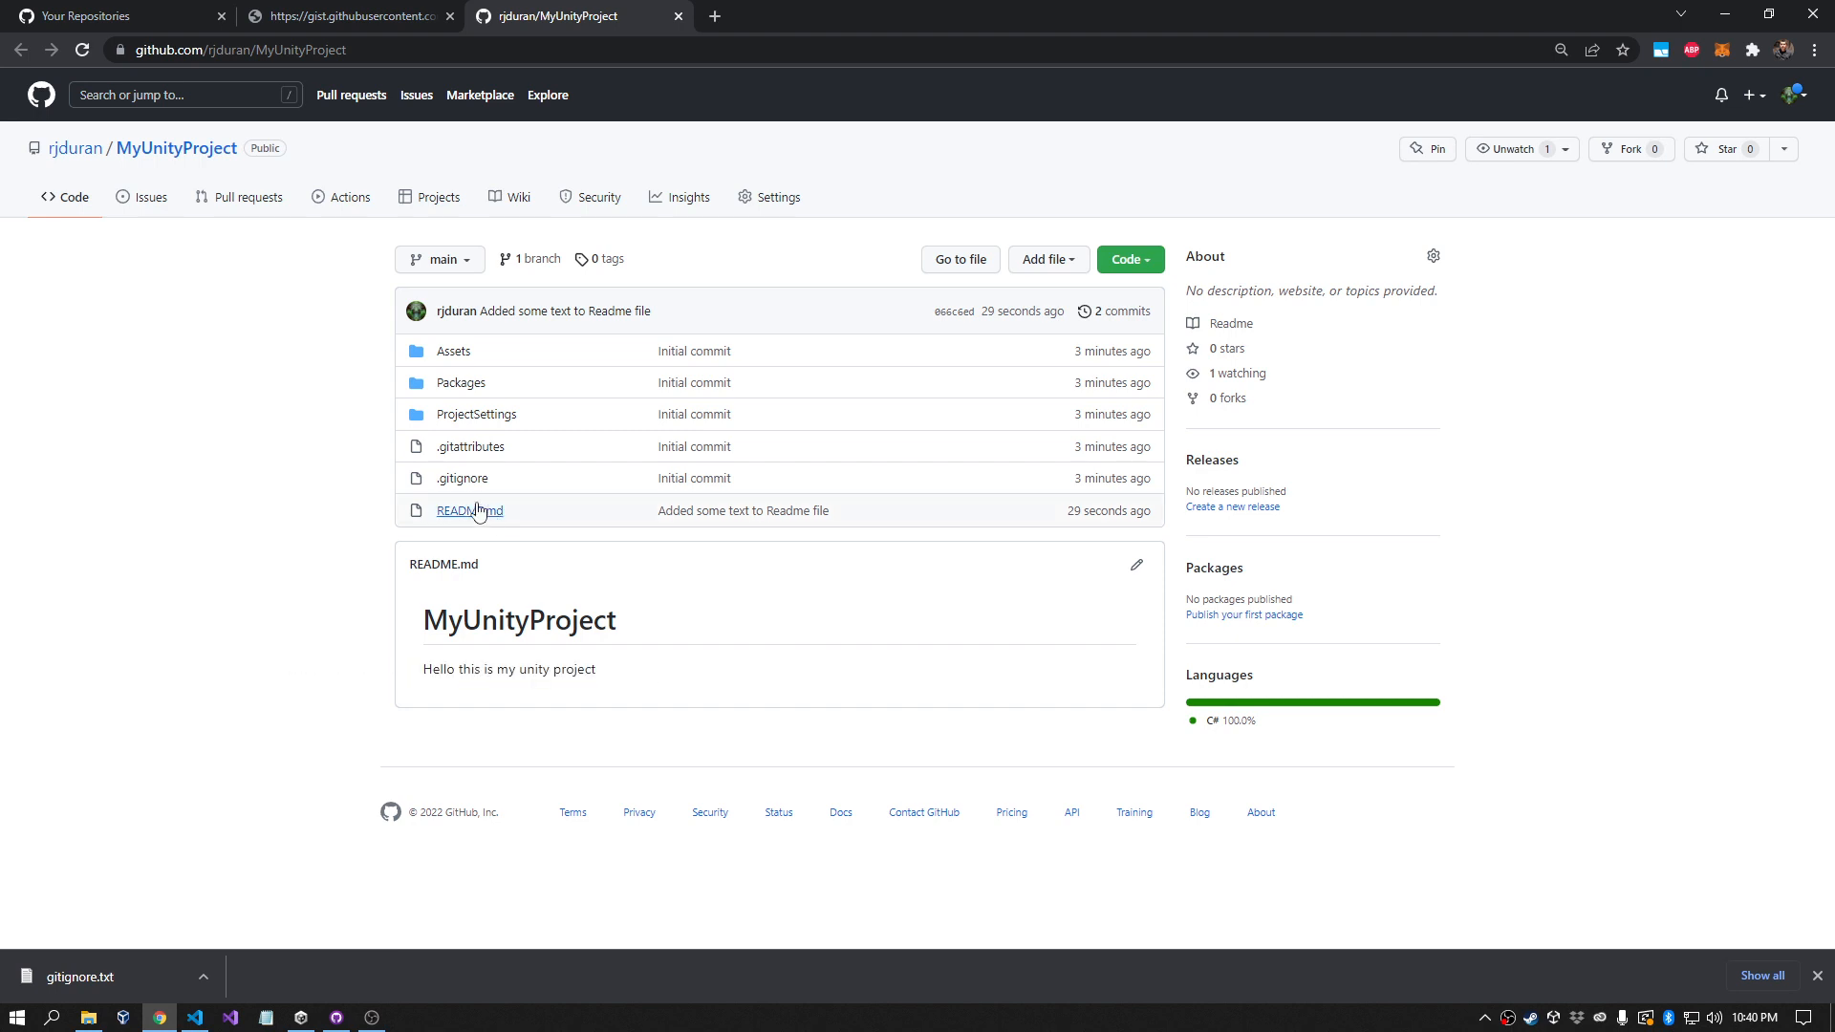
pyautogui.hotkey('alt', 'Tab')
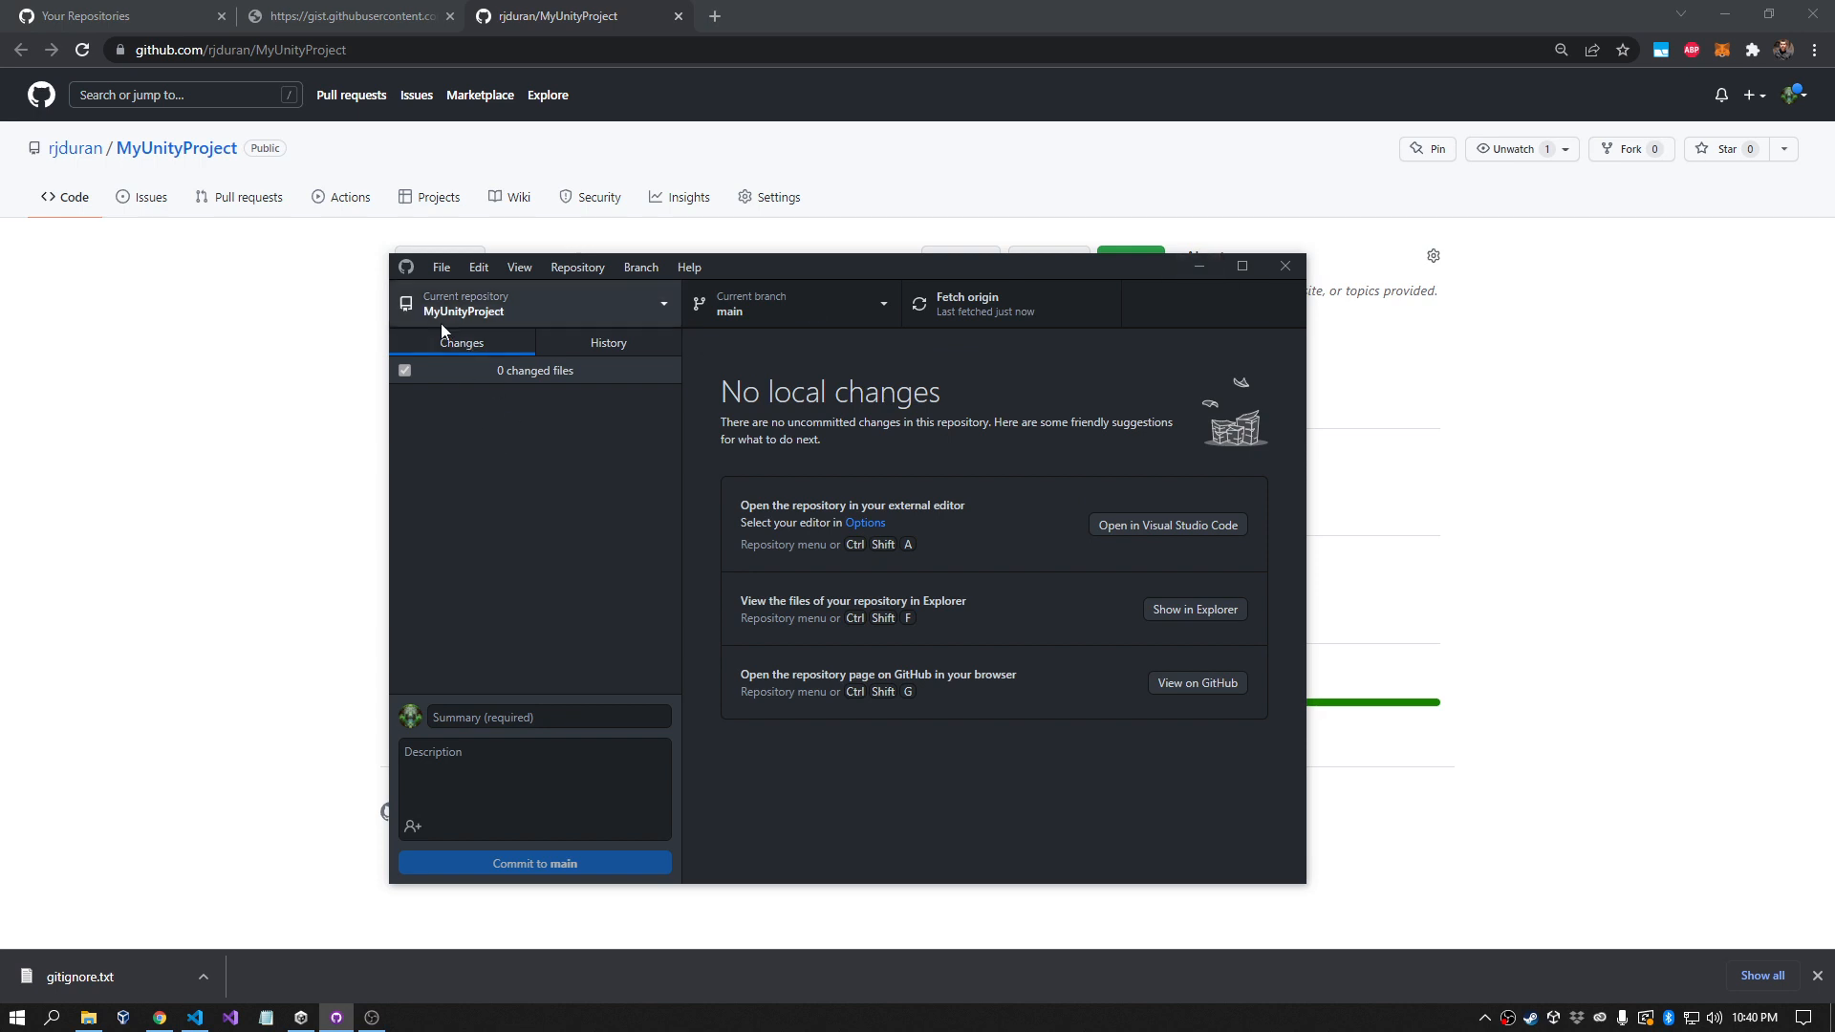
pyautogui.click(432, 264)
pyautogui.click(432, 263)
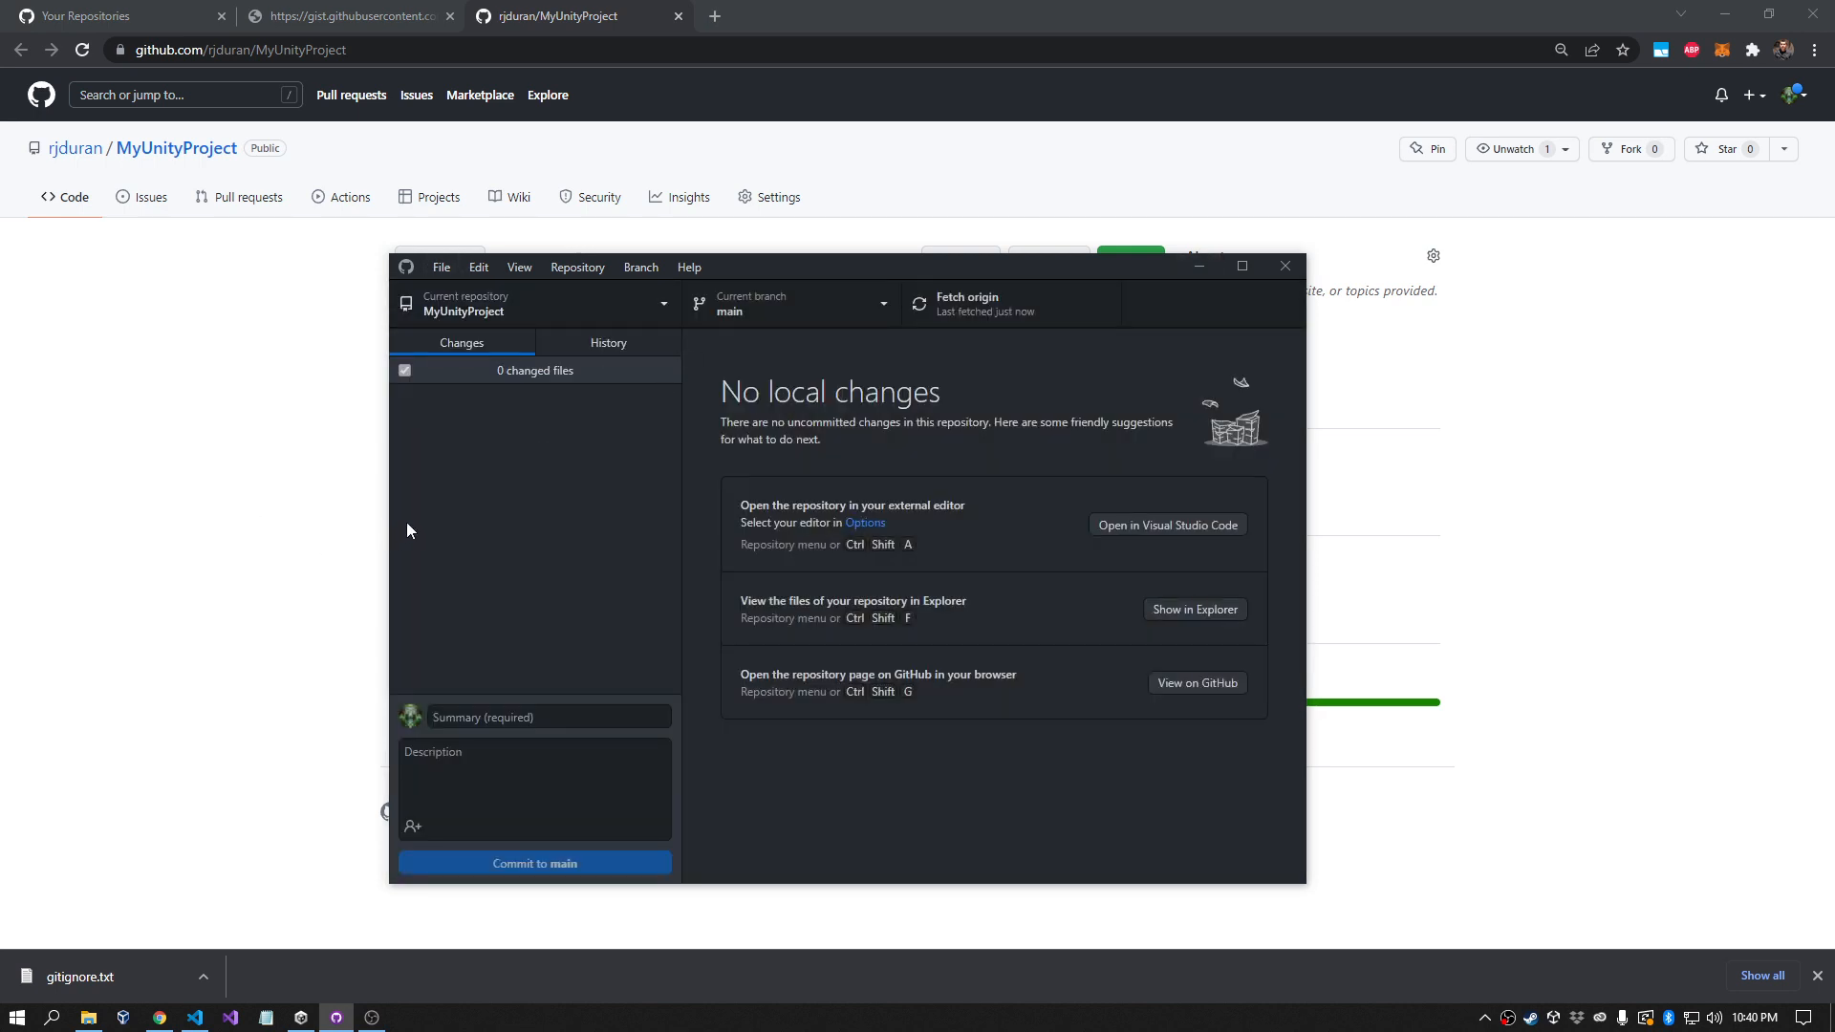
pyautogui.click(238, 427)
# Step: Open the repository owner's GitHub profile and go to the pinned UnityProjectTemplate2020LTS repository
pyautogui.moveTo(80, 151)
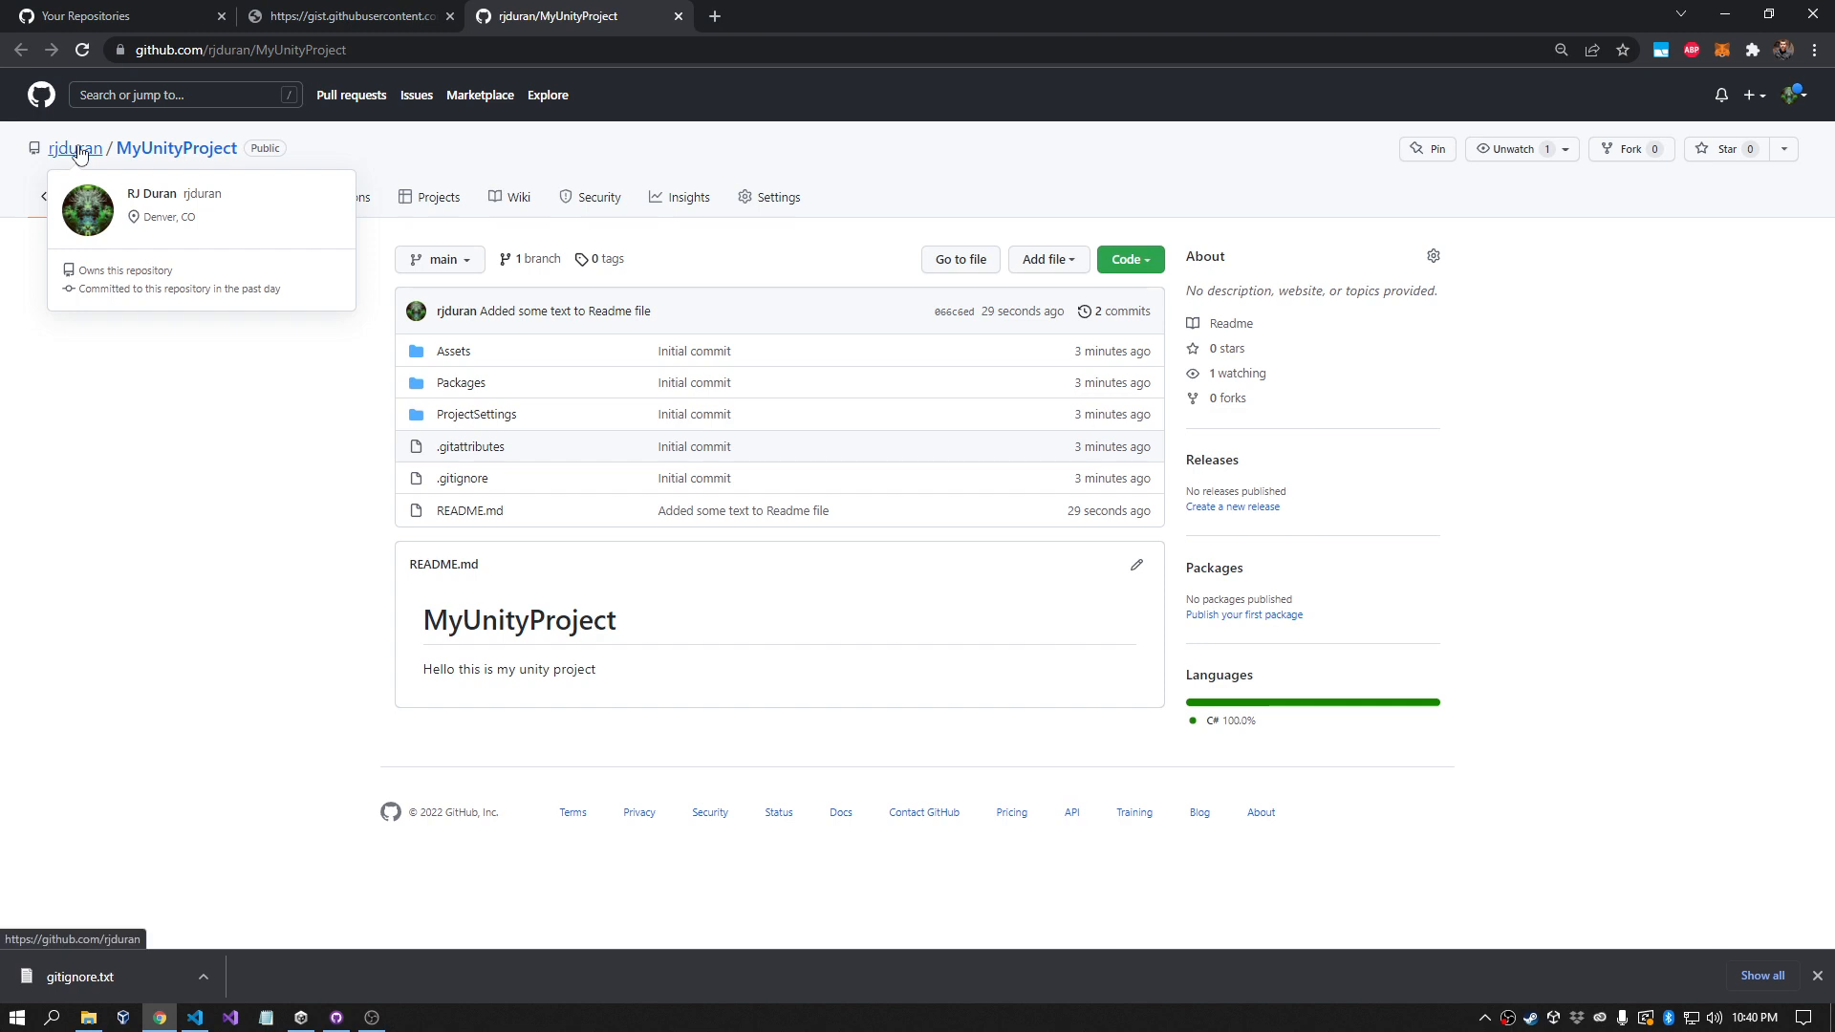
pyautogui.click(80, 151)
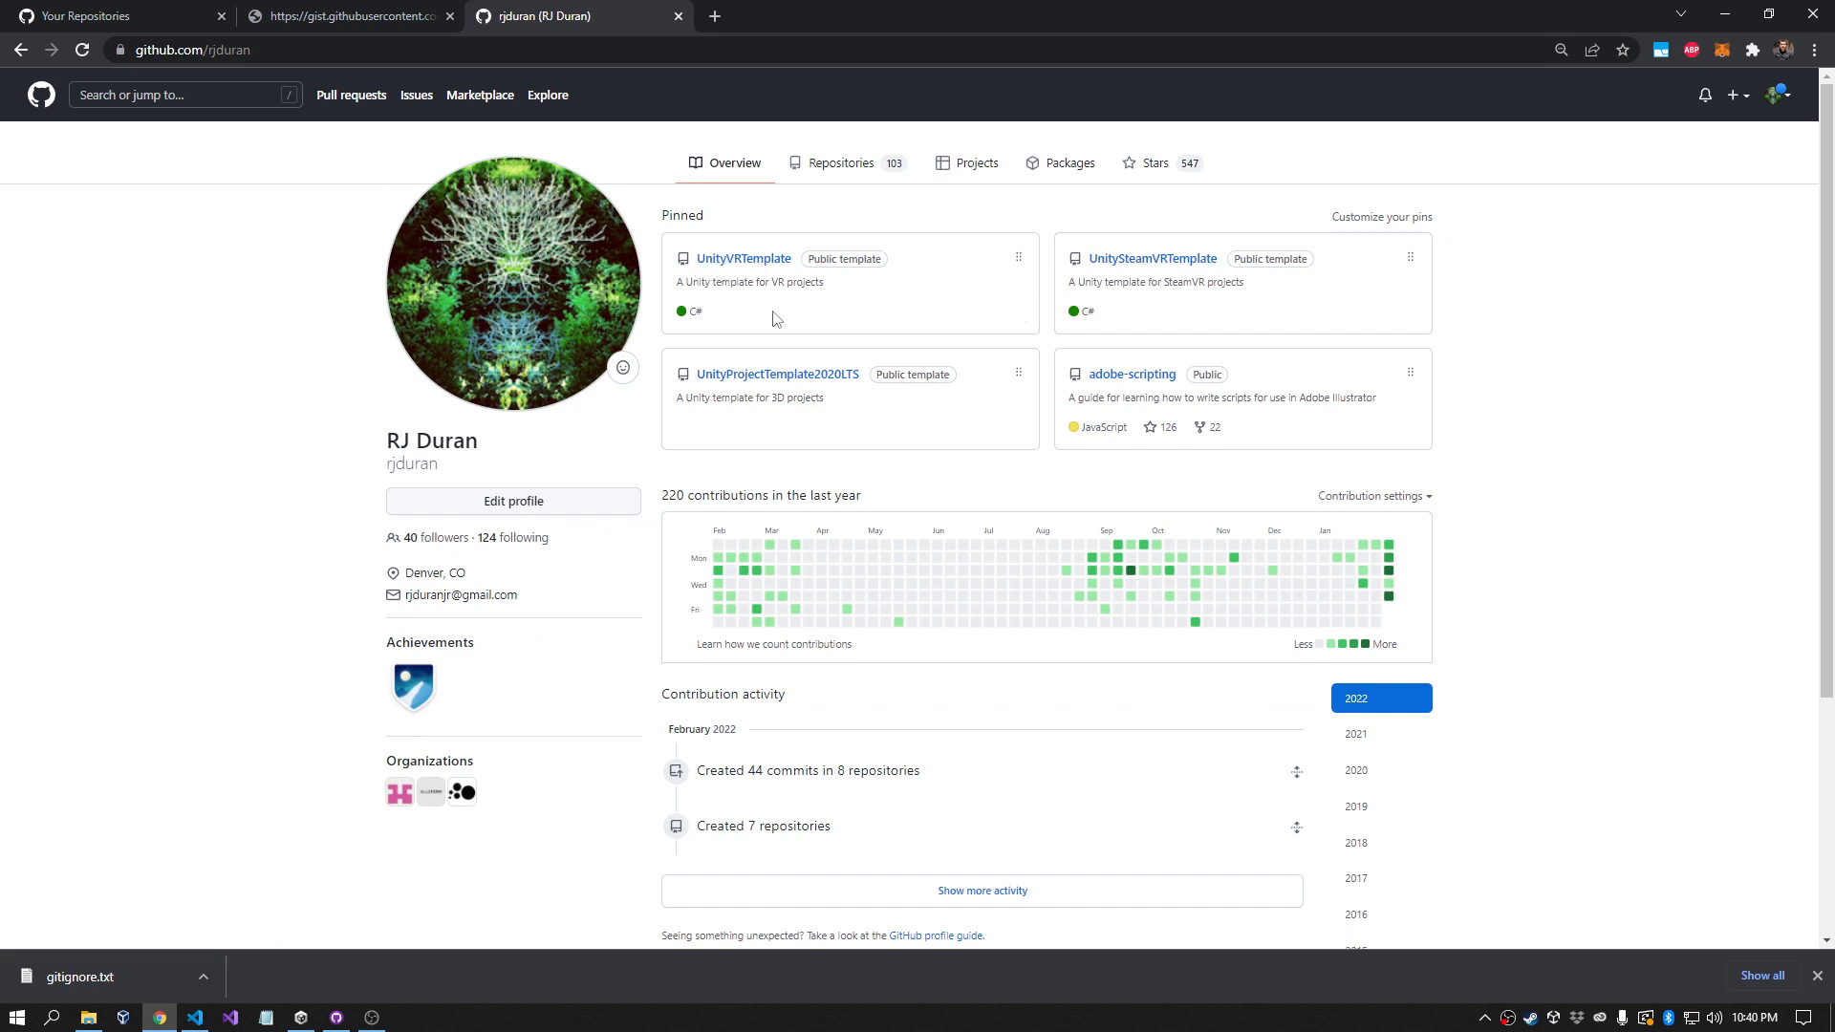
pyautogui.click(737, 381)
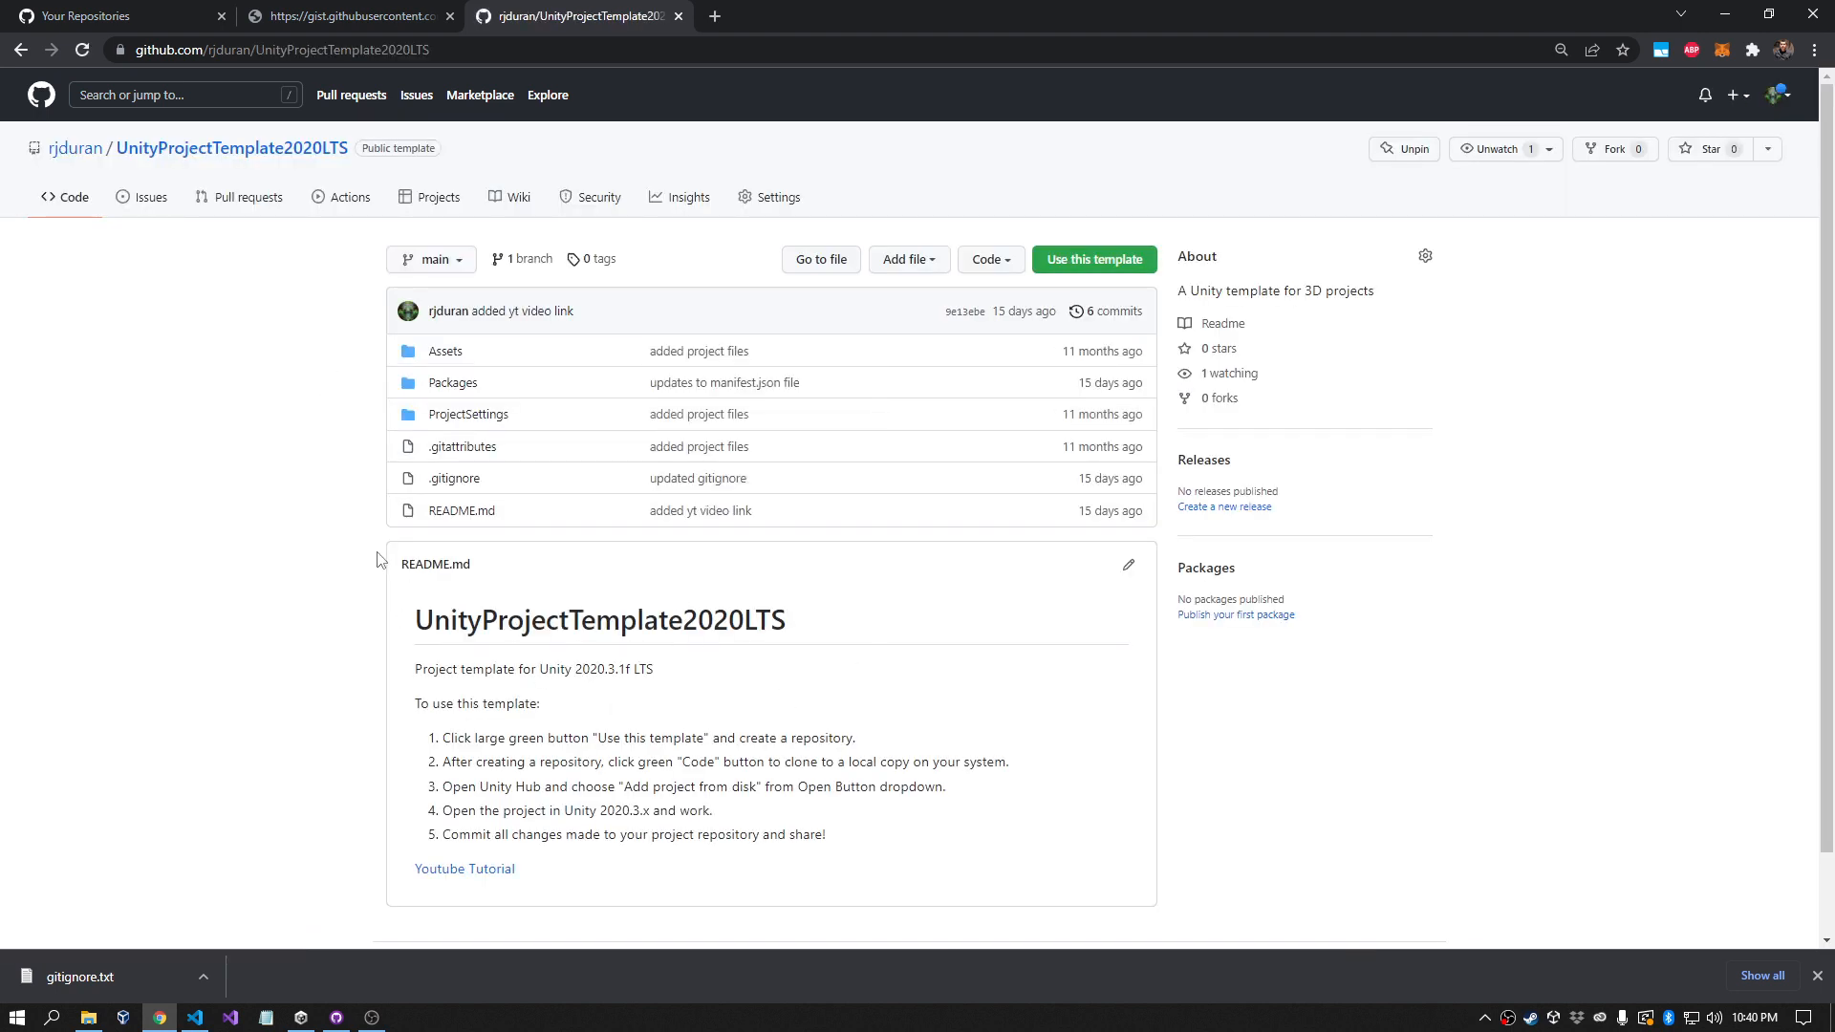
# Step: Examine the template repository's README, .gitignore file and Assets folder, and return to its main page
pyautogui.scroll(-1, 348, 546)
pyautogui.scroll(1, 346, 546)
pyautogui.click(457, 481)
pyautogui.scroll(-2, 578, 547)
pyautogui.scroll(-2, 578, 547)
pyautogui.hotkey('alt', 'Left')
pyautogui.scroll(-1, 659, 726)
pyautogui.scroll(1, 690, 641)
pyautogui.click(447, 353)
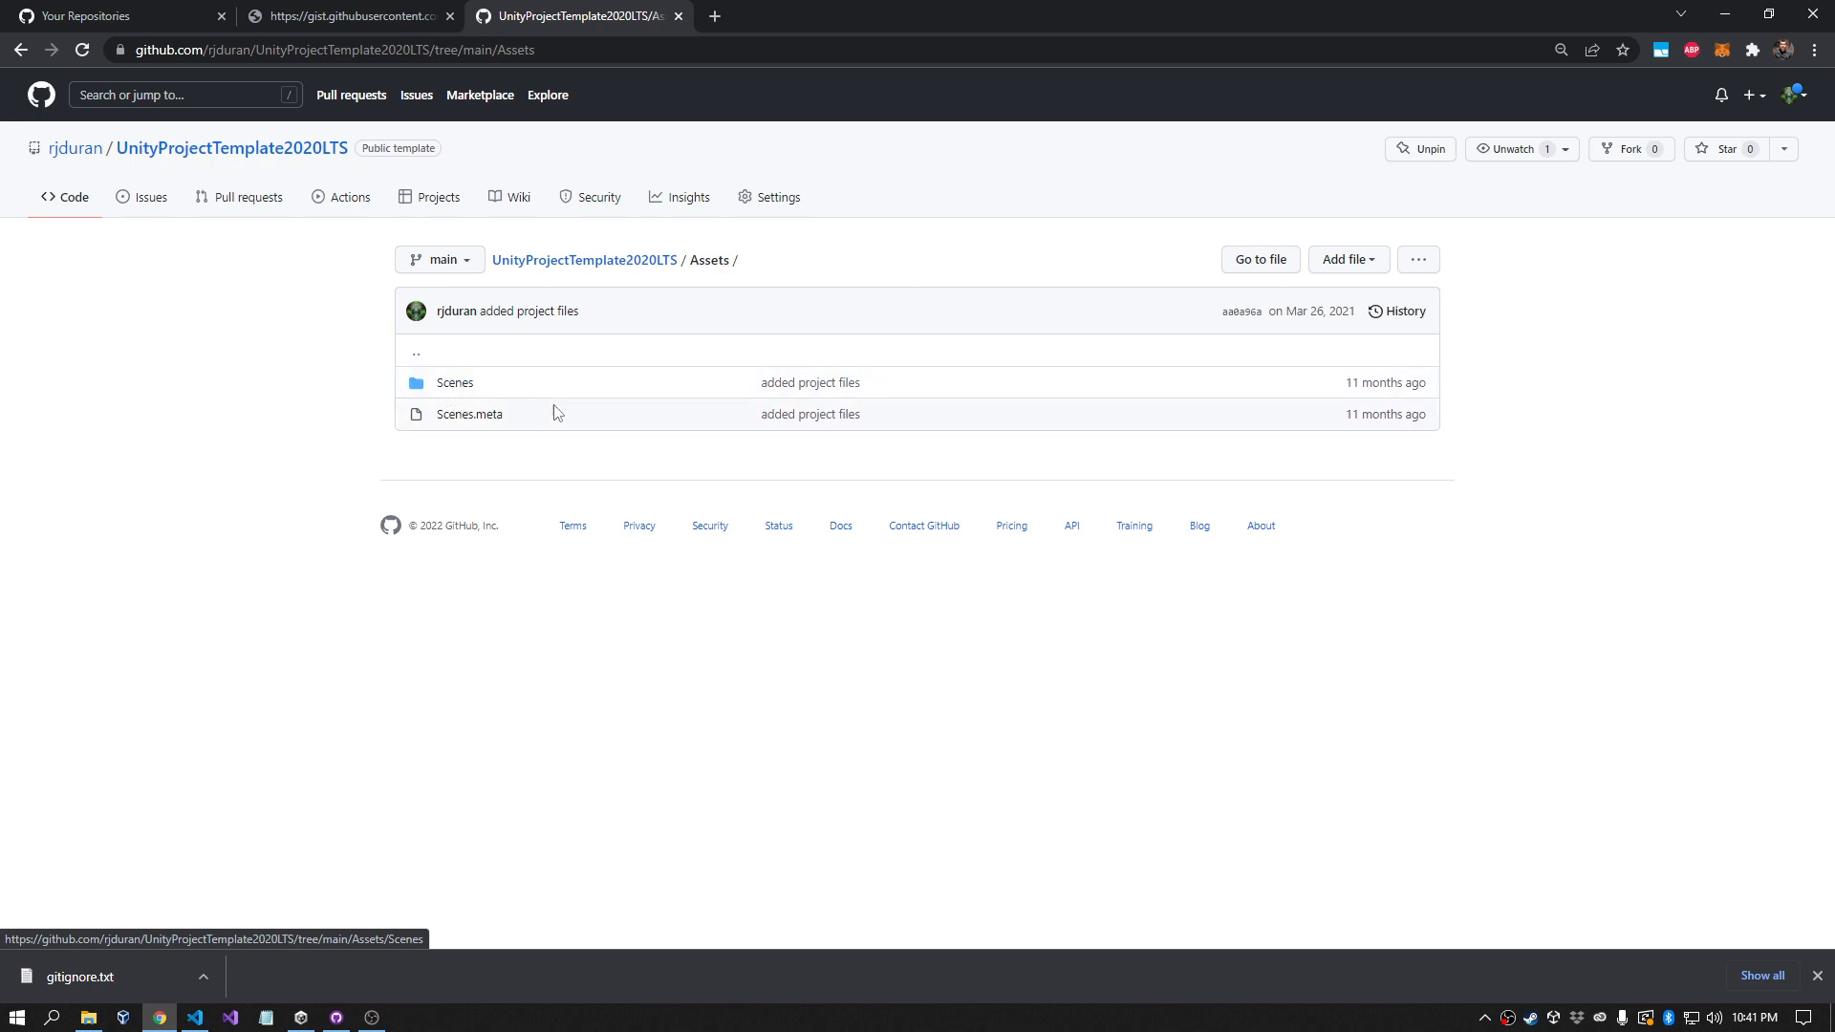
pyautogui.hotkey('alt', 'Left')
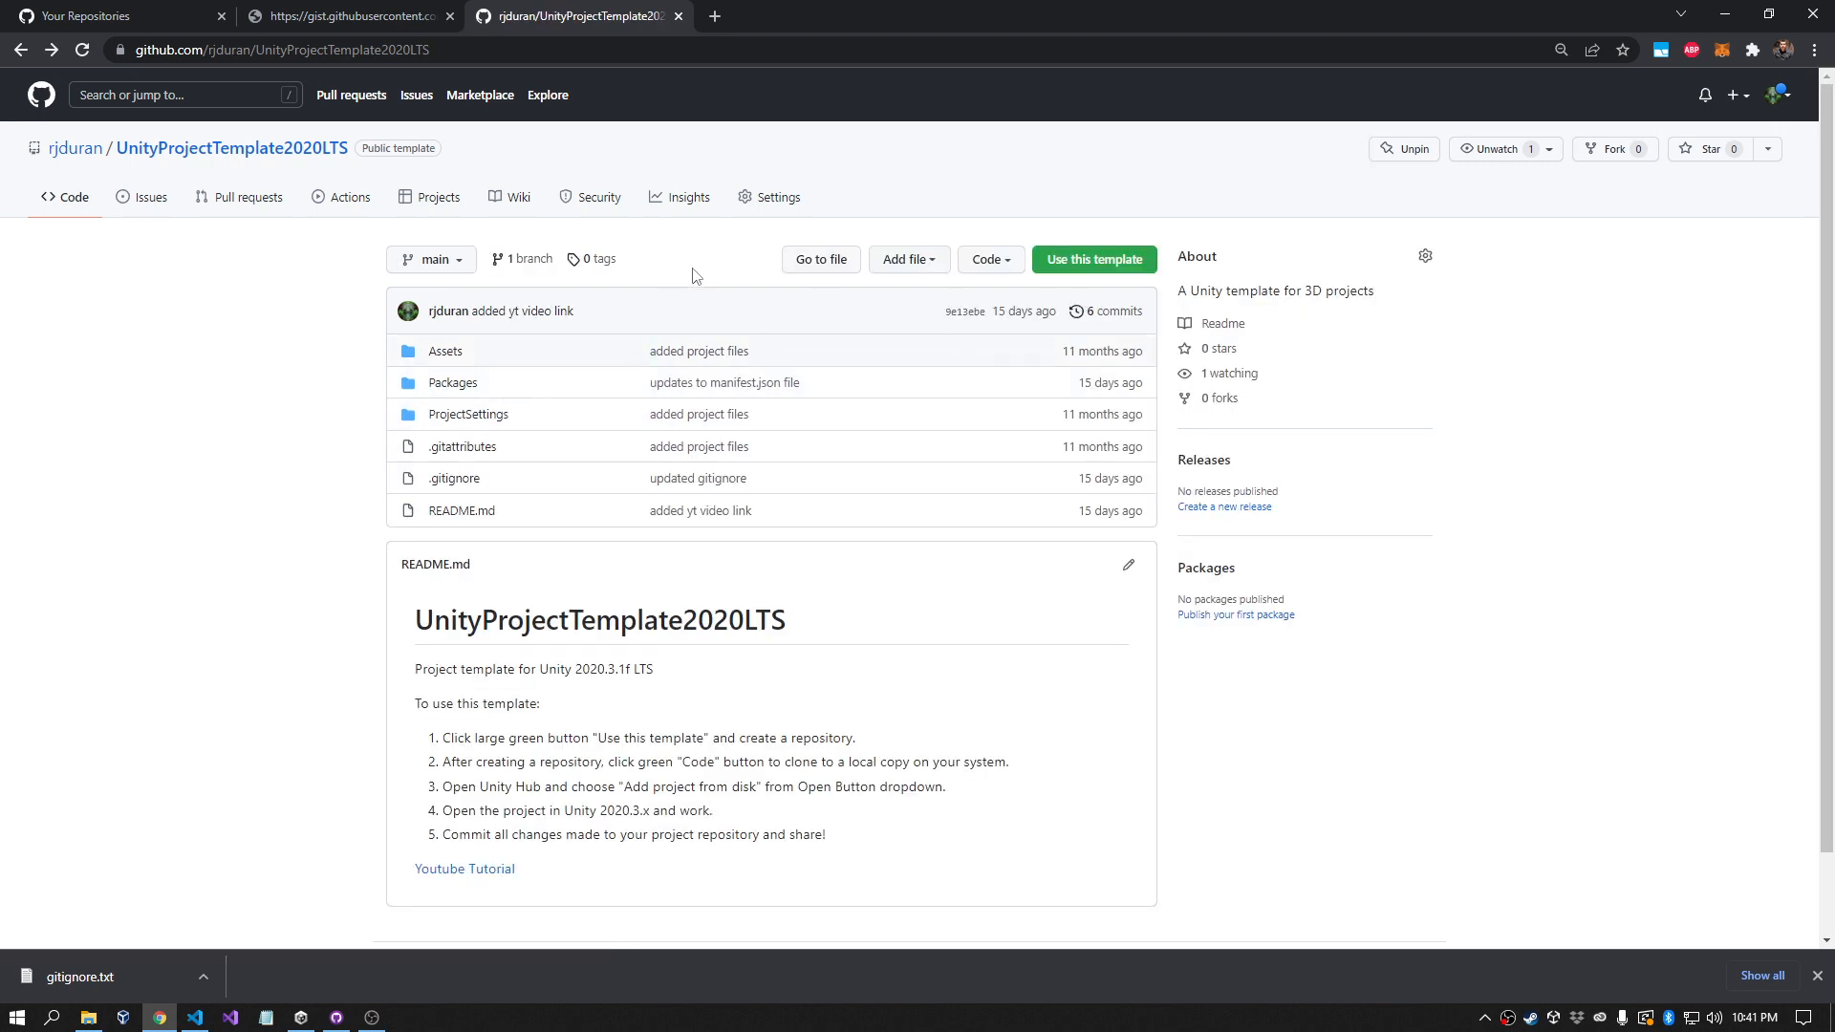
# Step: Create a public repository named MyNewUnityProject from the UnityProjectTemplate2020LTS template
pyautogui.click(1074, 268)
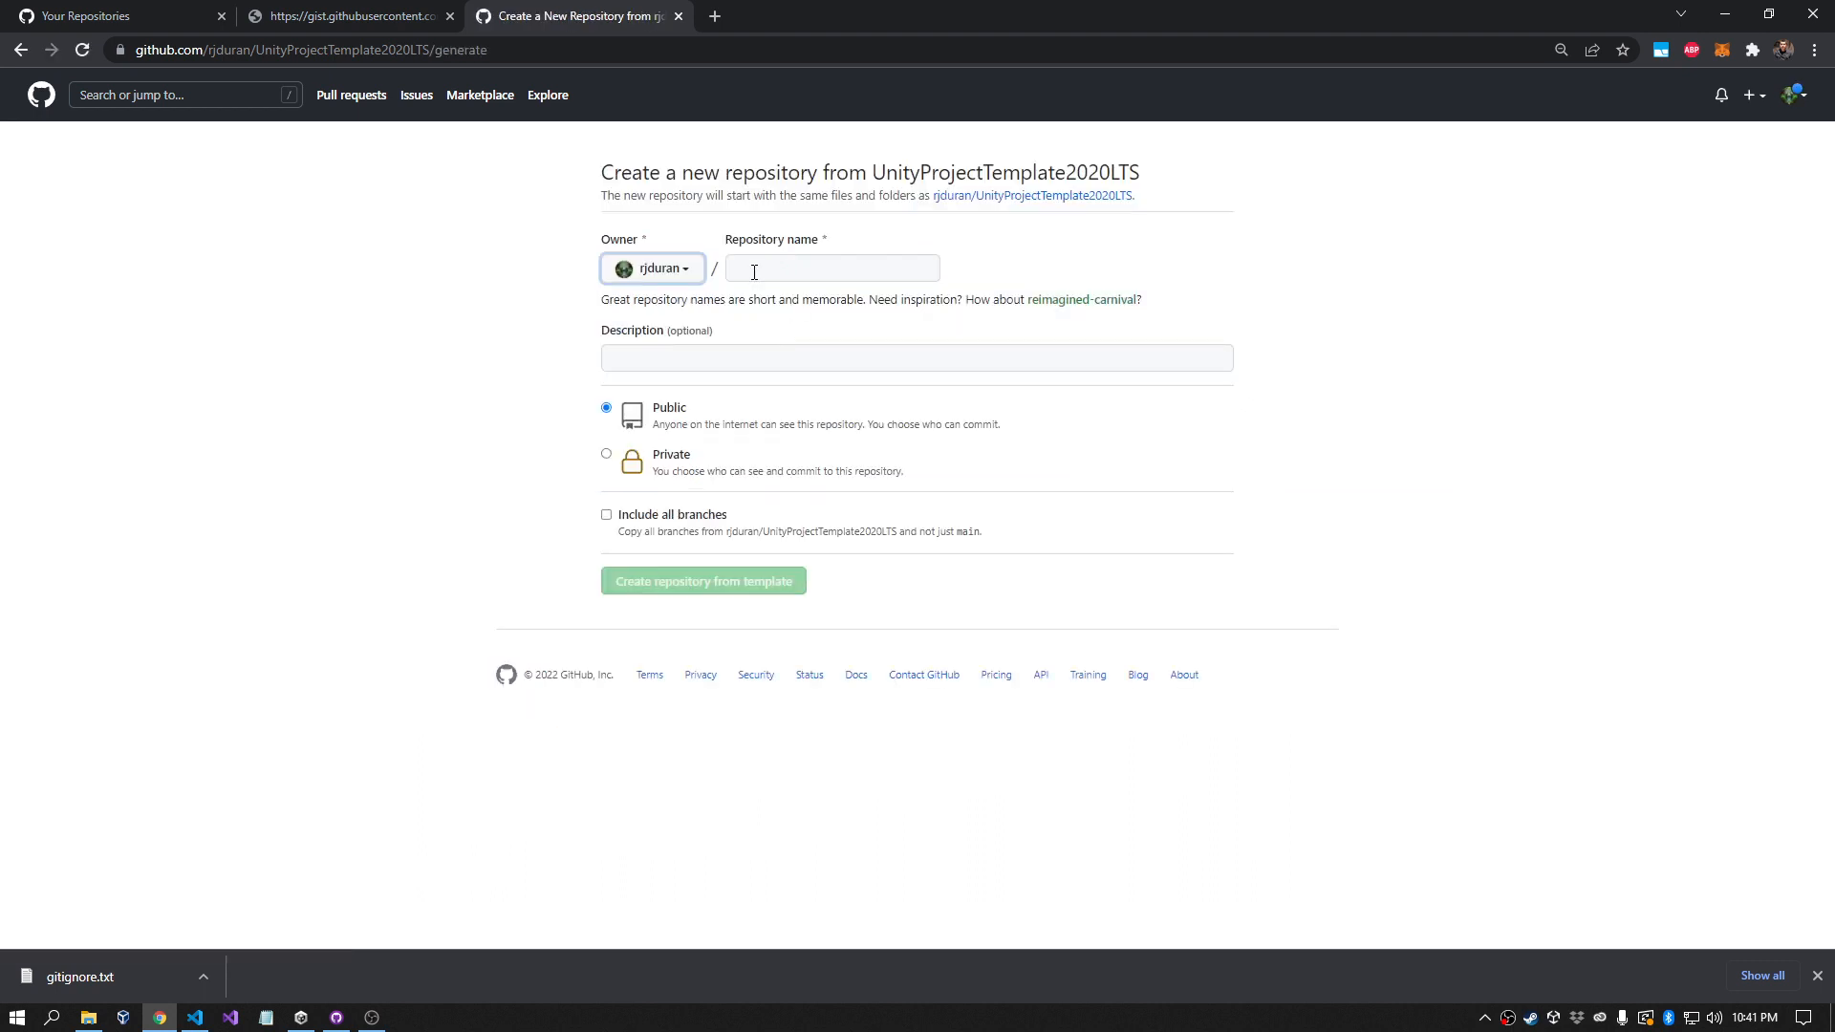
pyautogui.click(754, 271)
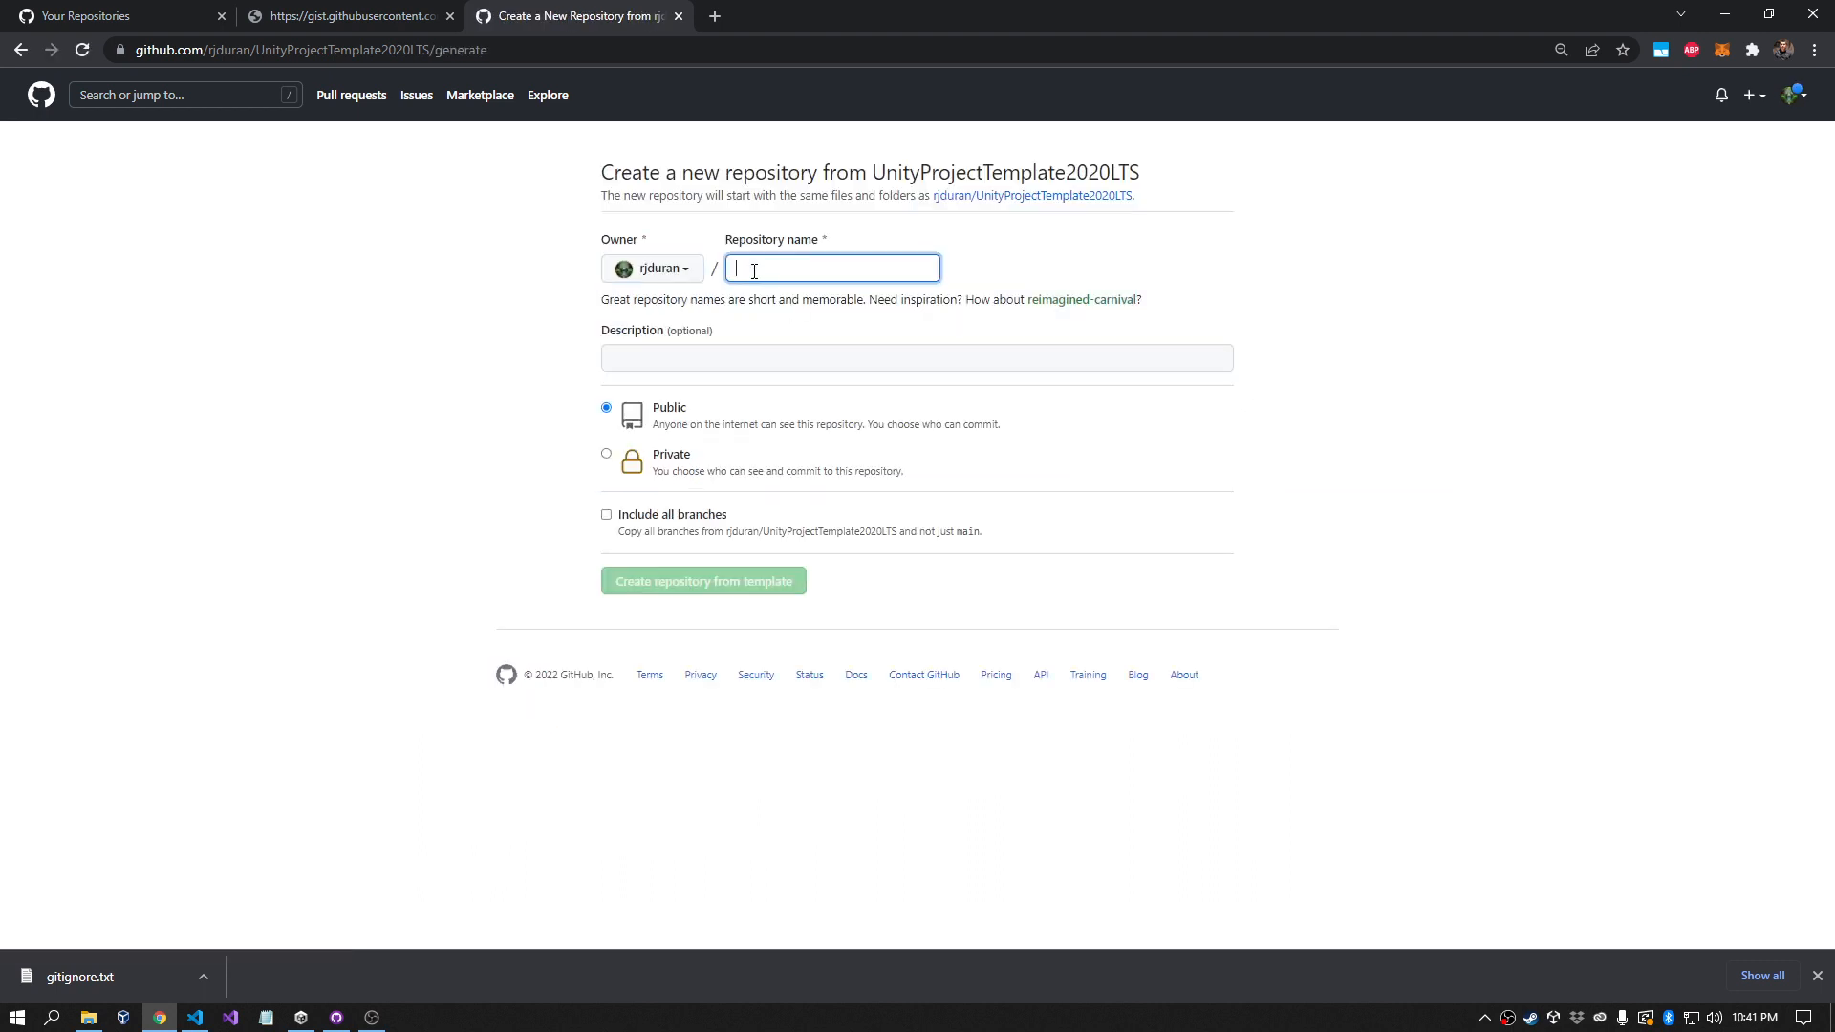
pyautogui.write('MyNewUnityProject')
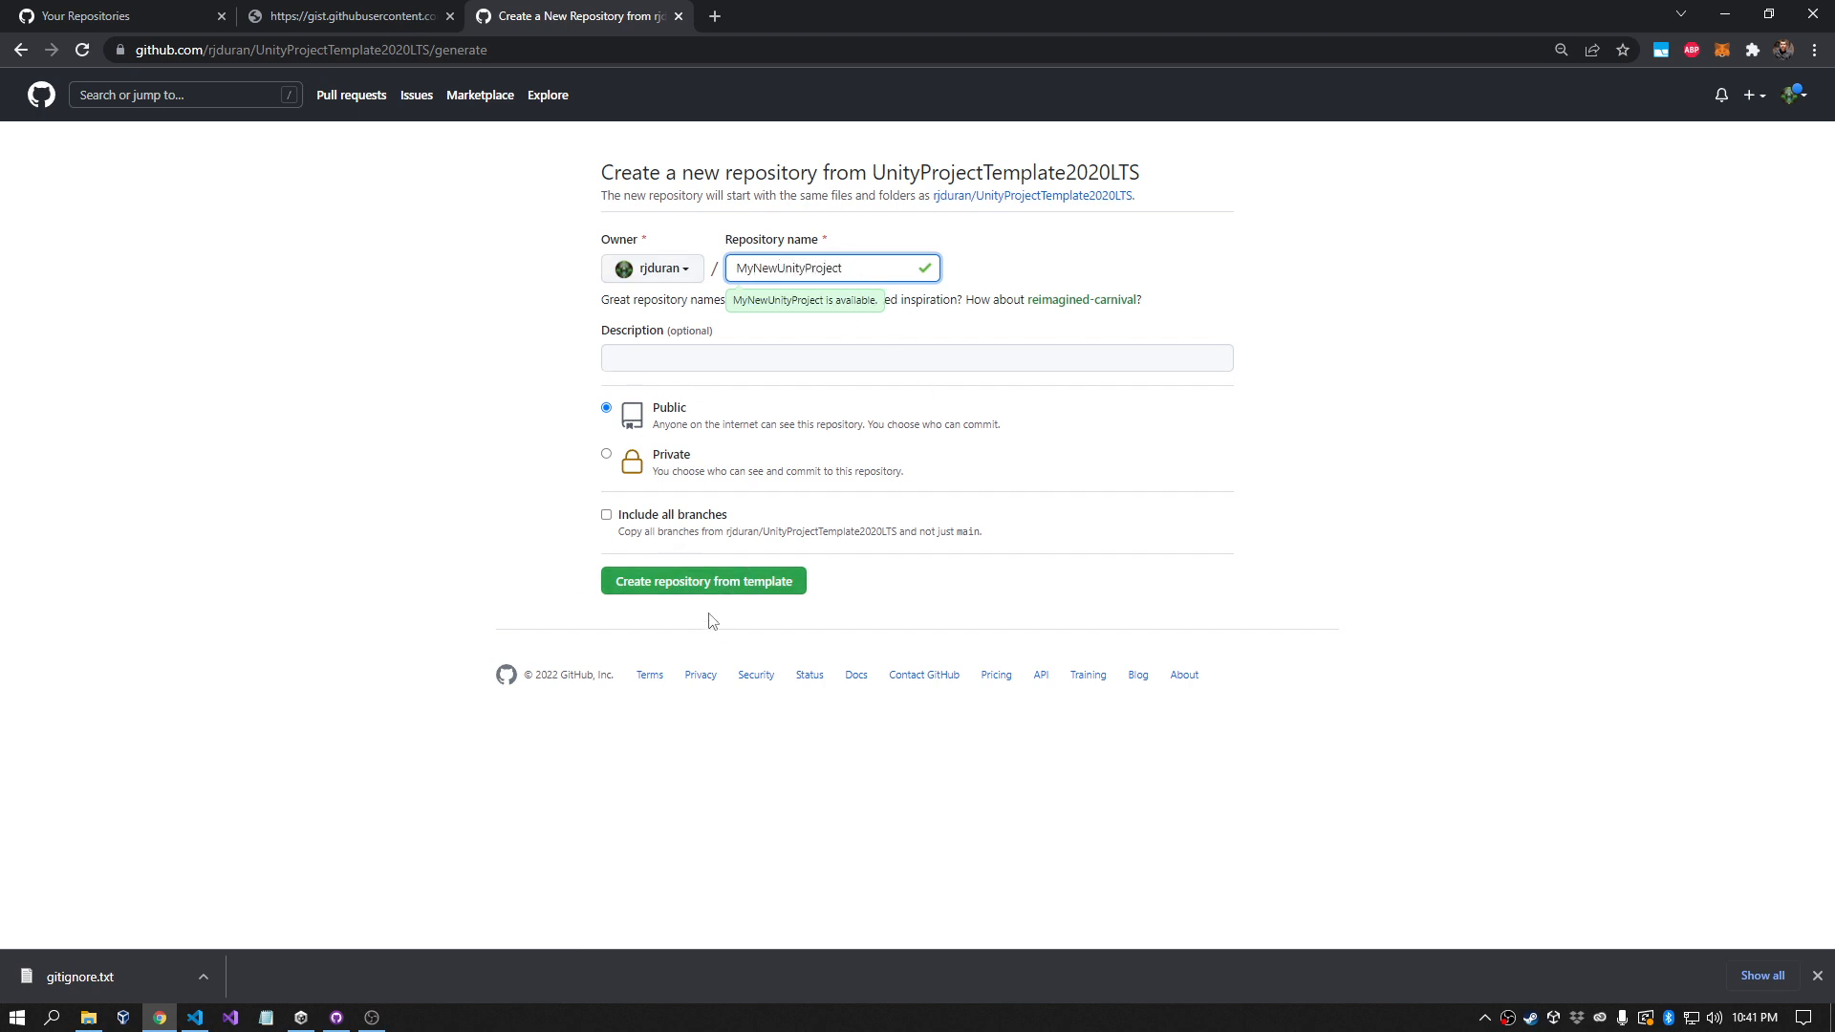
pyautogui.click(703, 583)
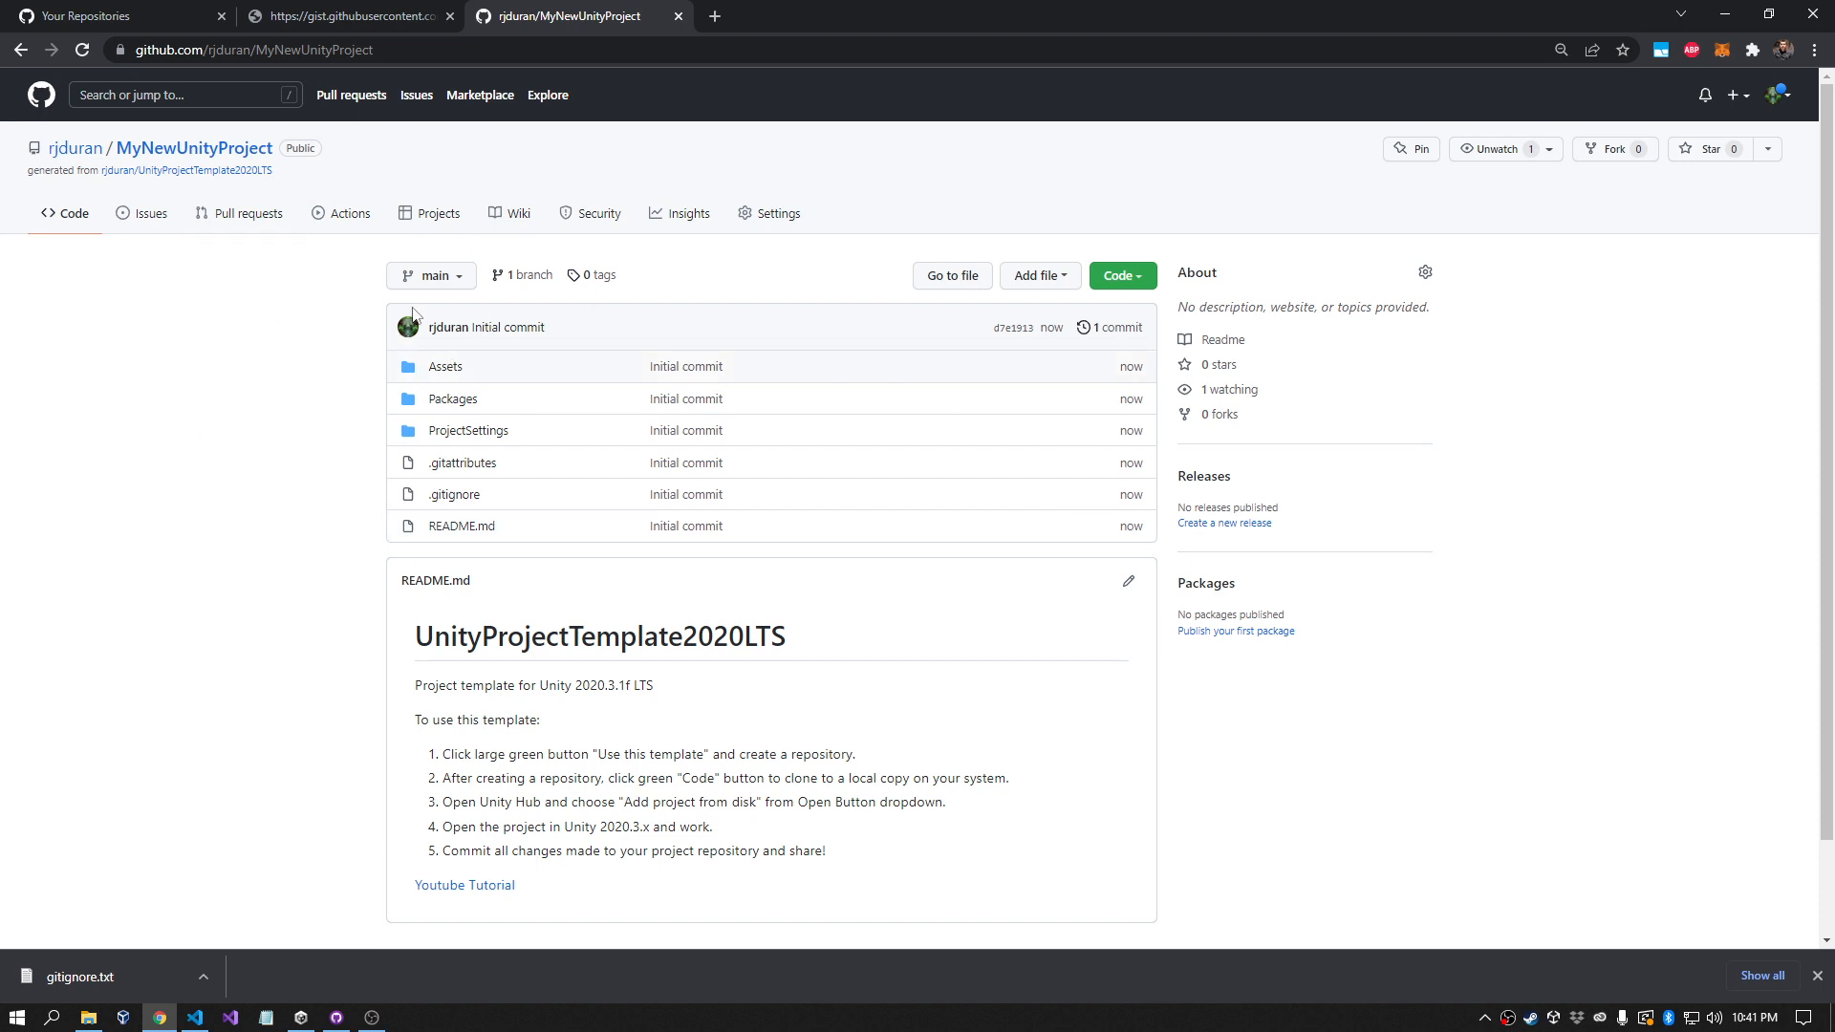
# Step: Switch to GitHub Desktop, start cloning a repository from GitHub.com and filter the repository list by MyNew
pyautogui.hotkey('alt', 'Tab')
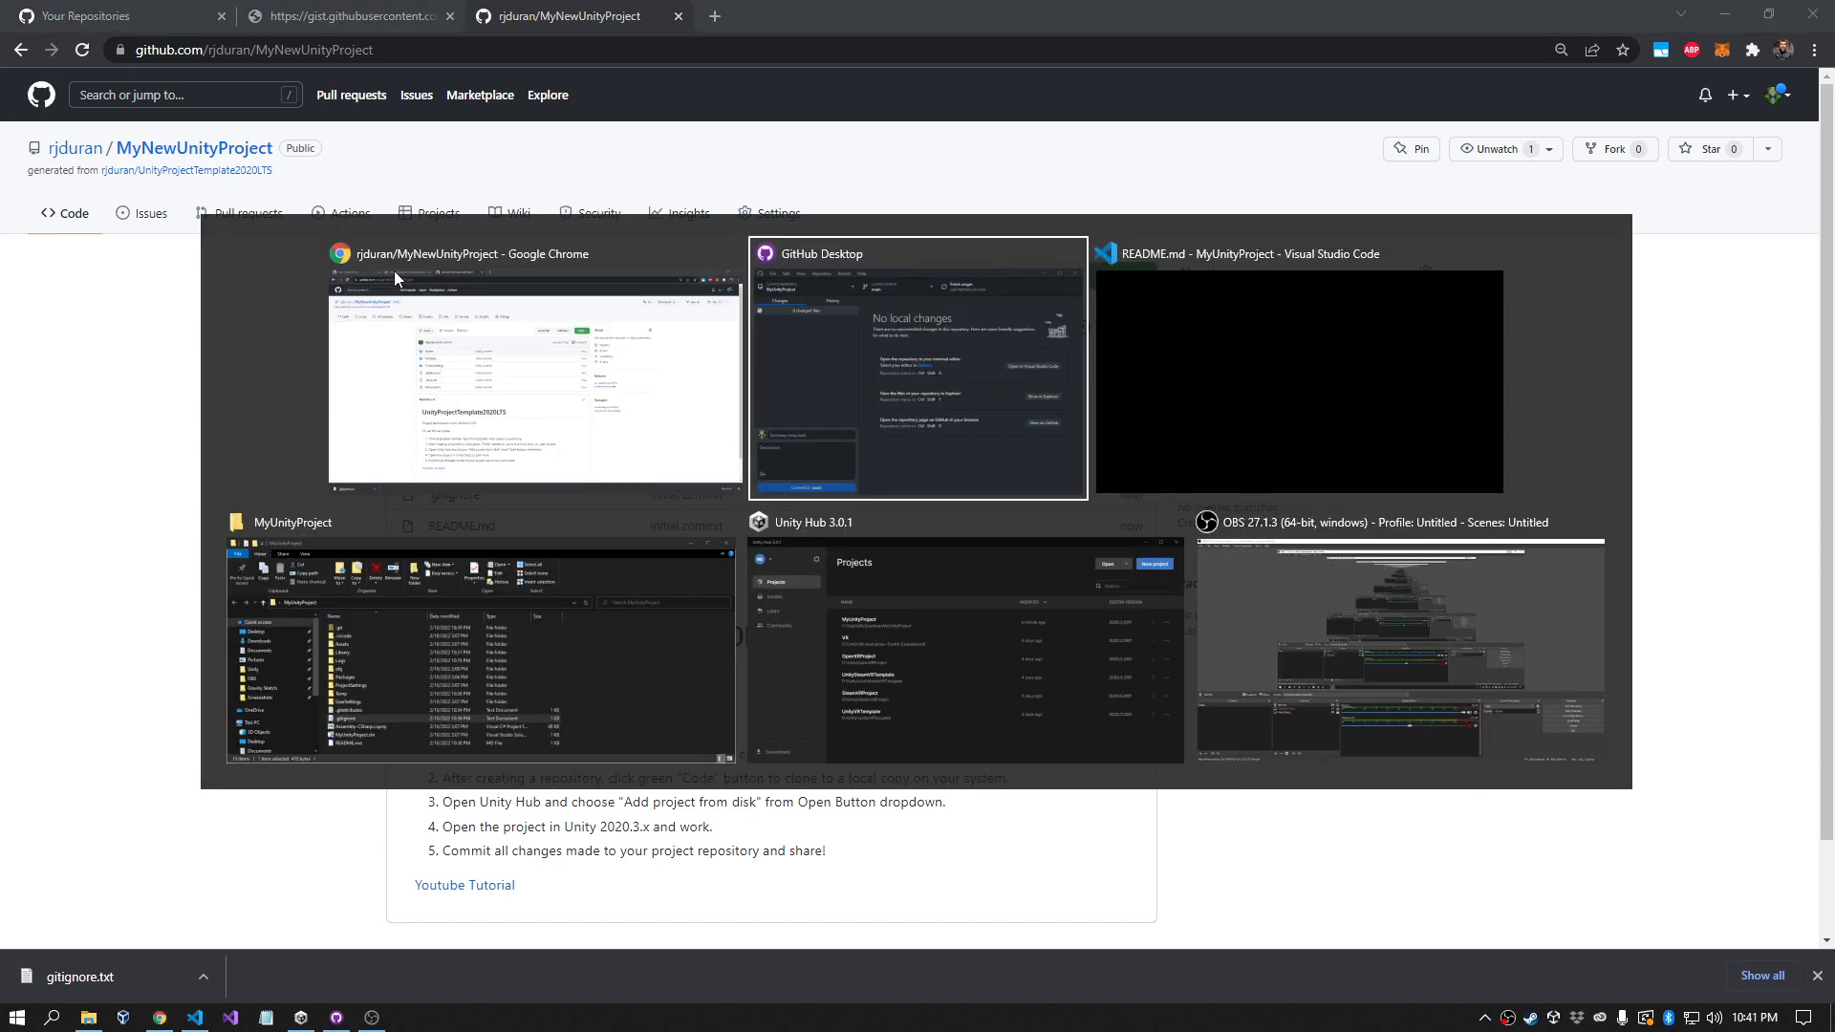
pyautogui.click(961, 342)
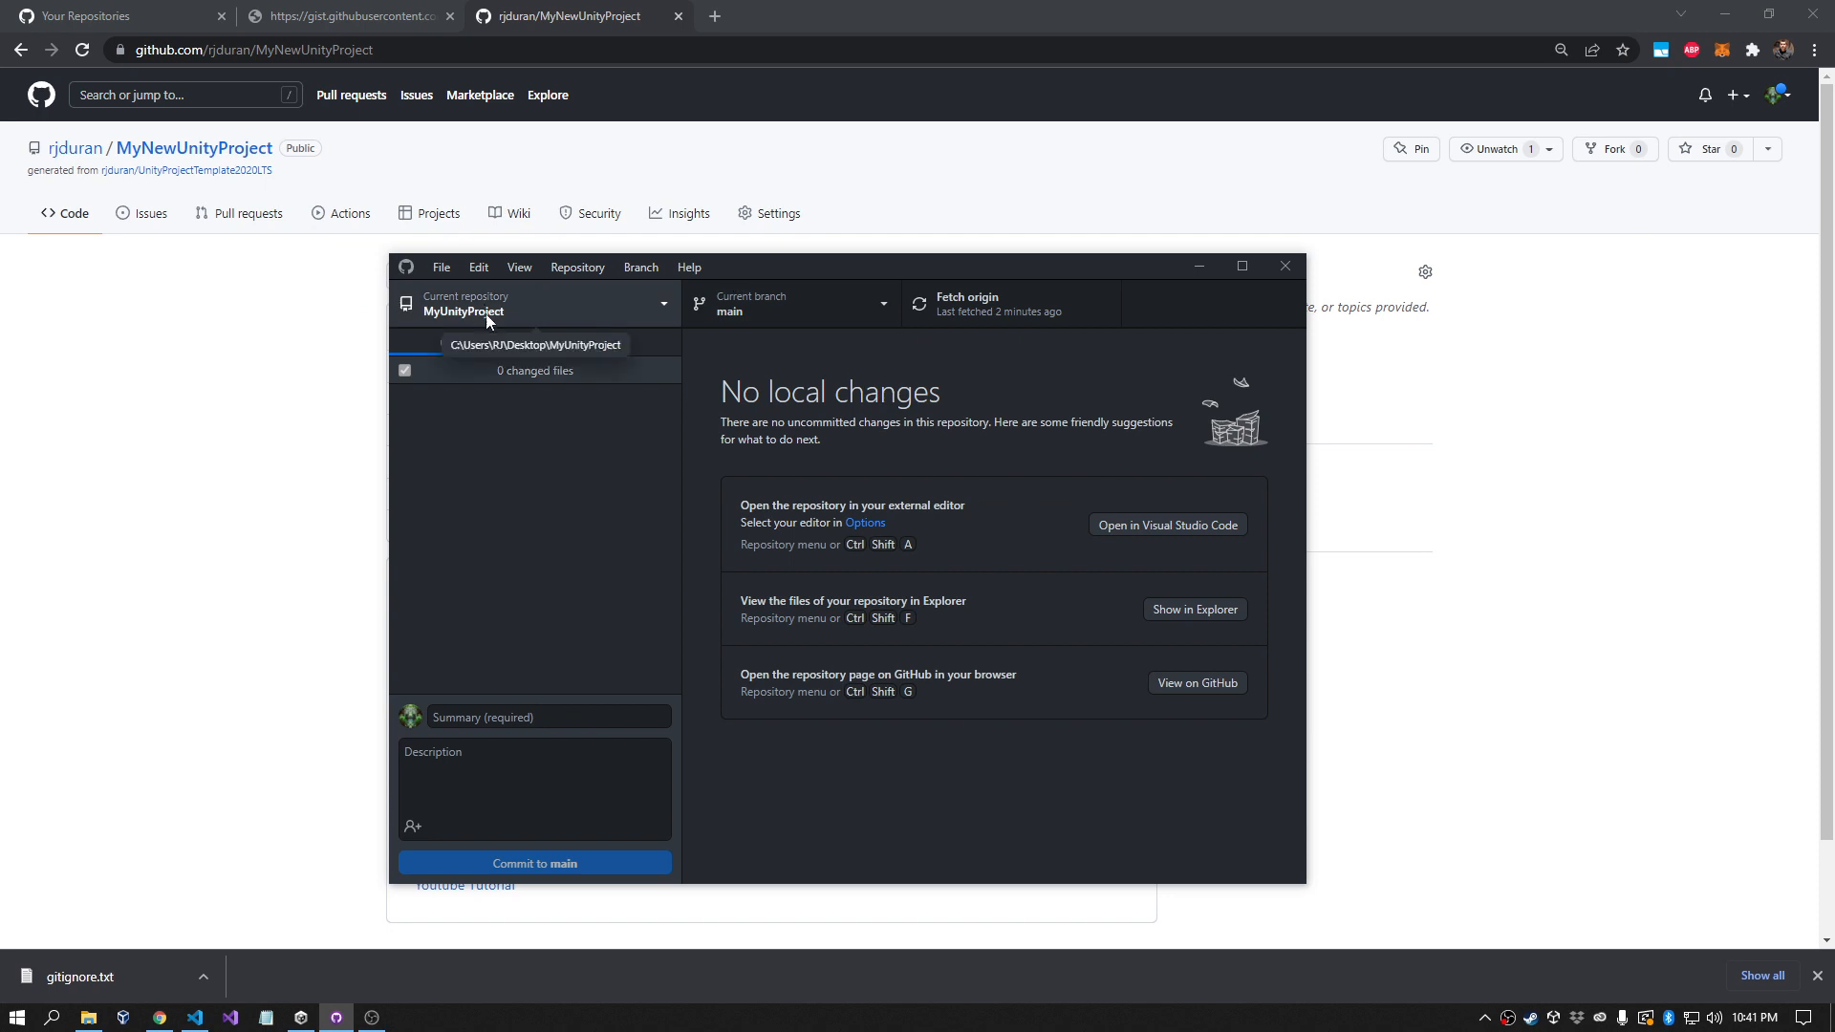
pyautogui.click(442, 268)
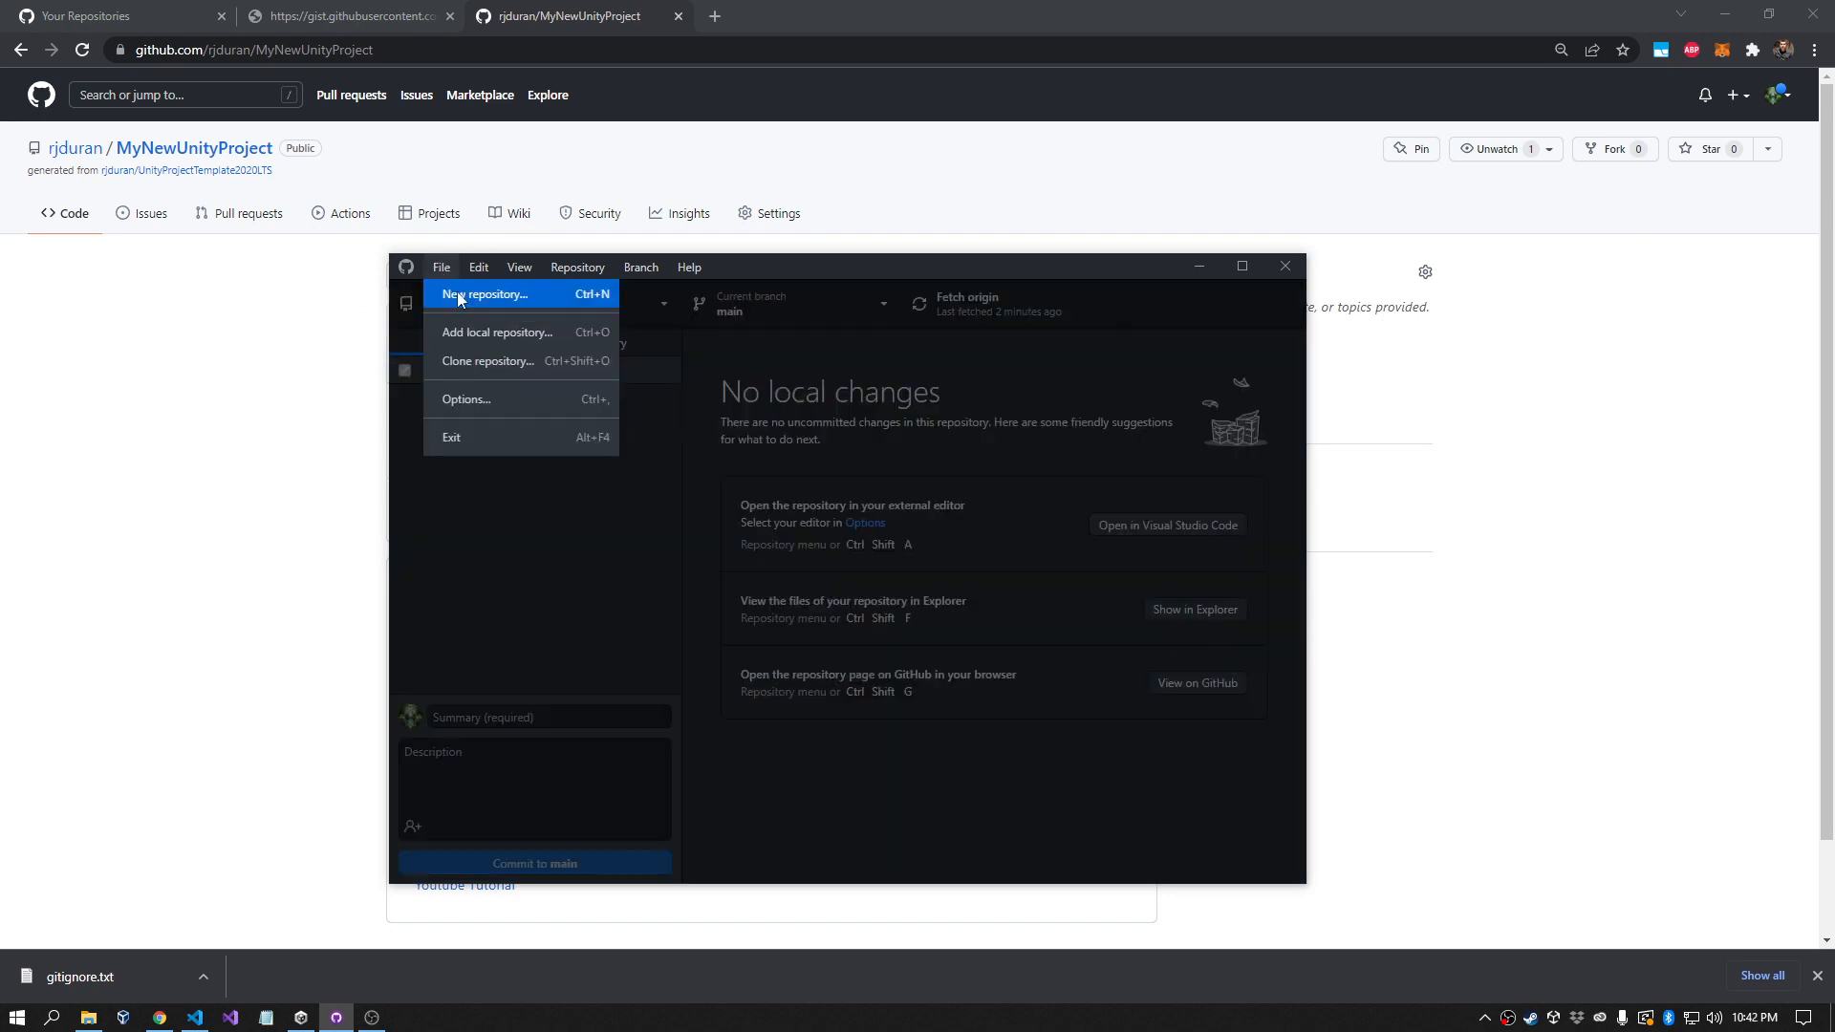
pyautogui.click(467, 363)
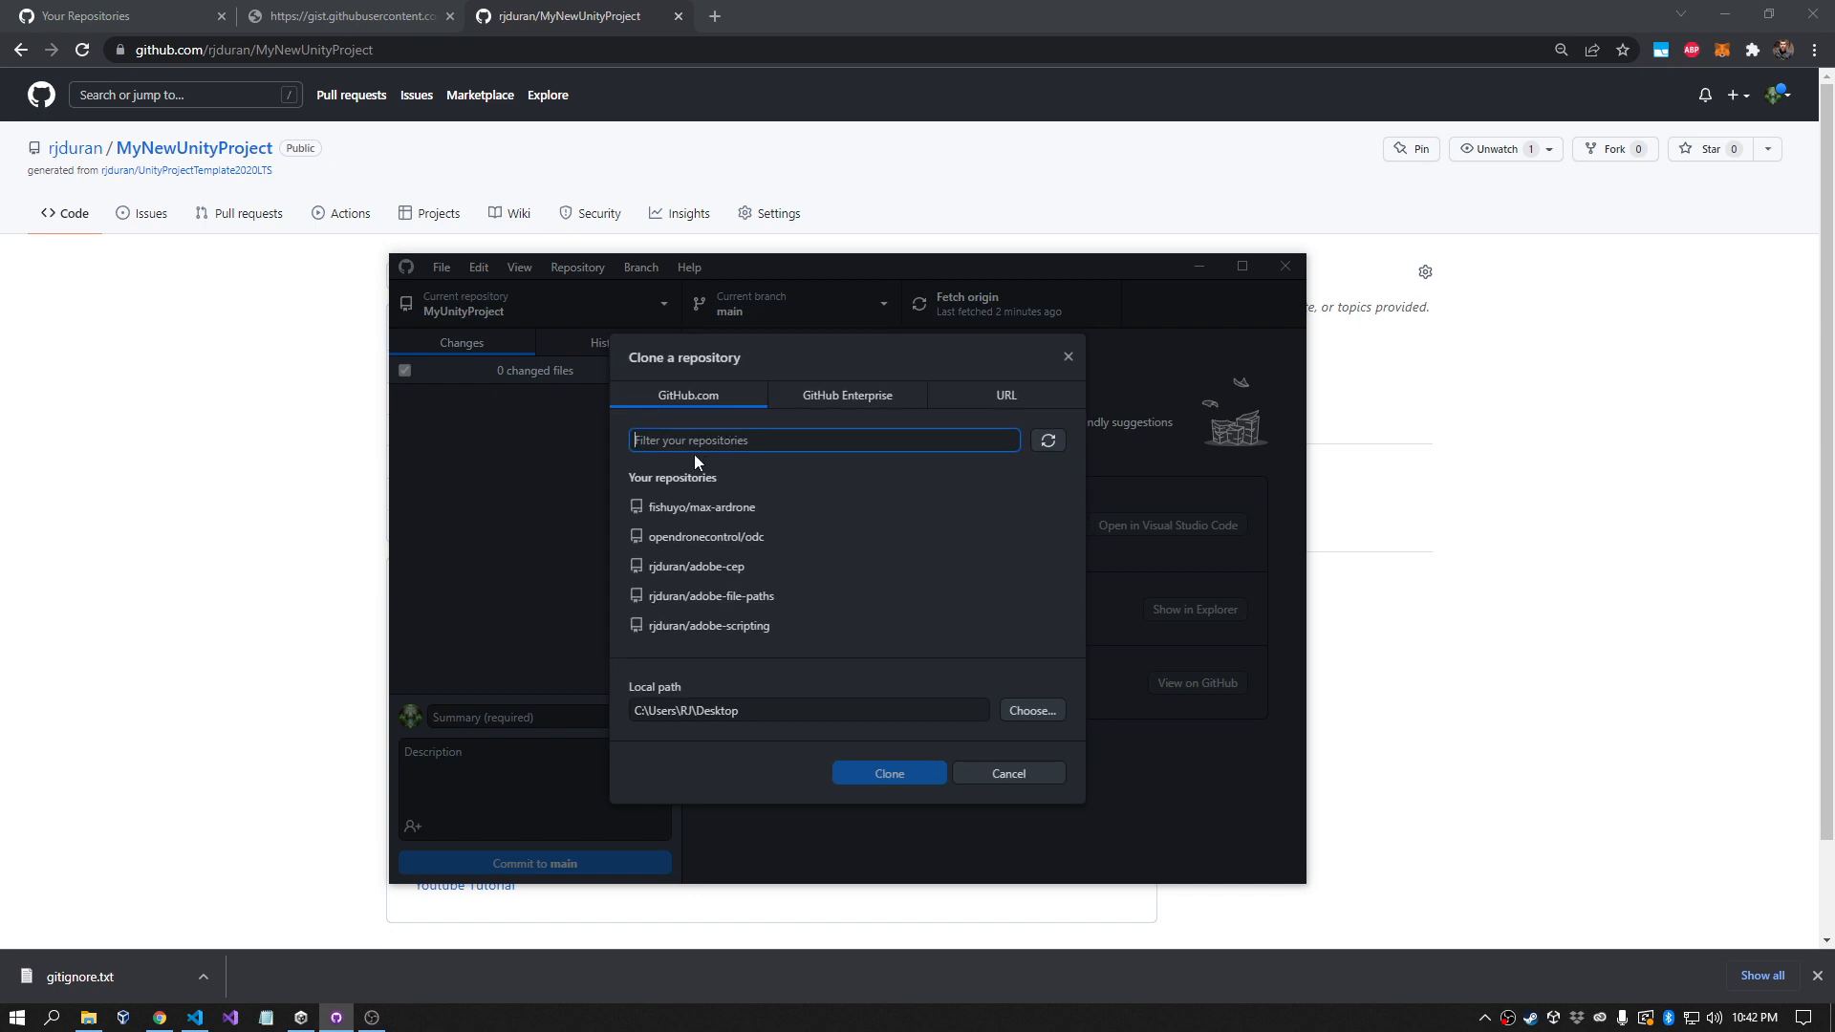
pyautogui.scroll(-1, 831, 492)
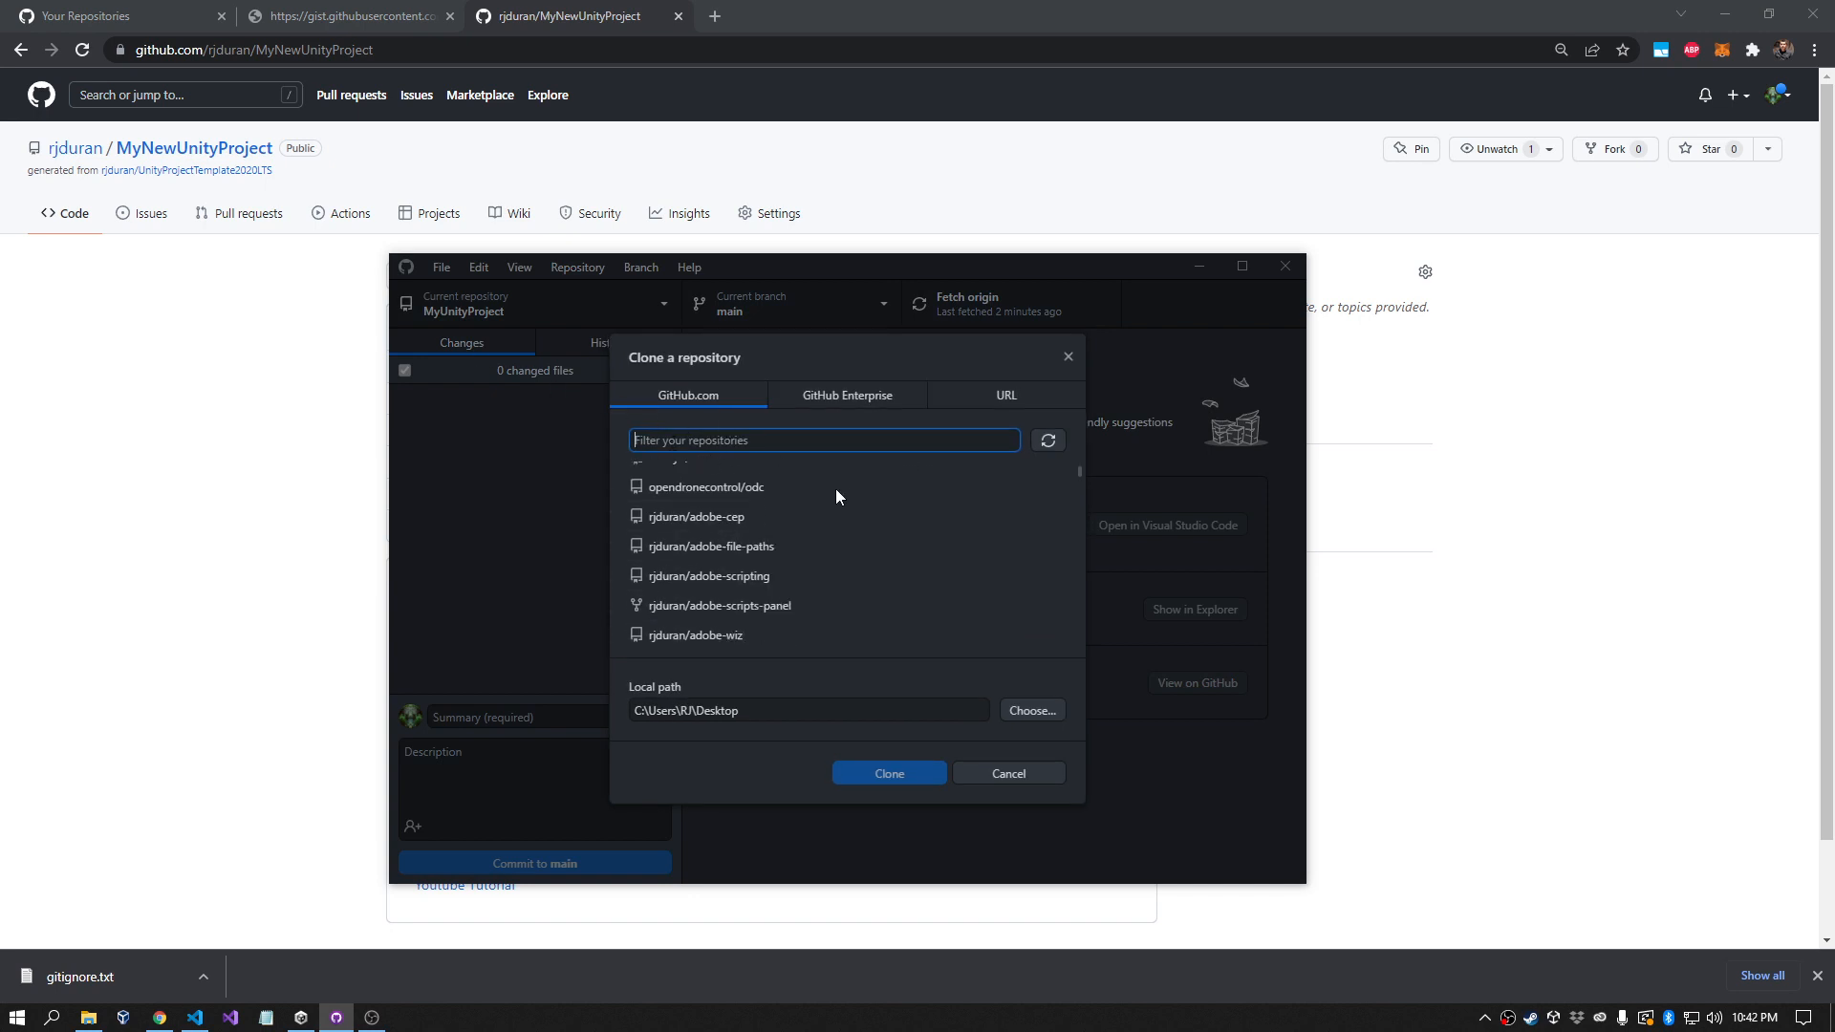
pyautogui.scroll(2, 836, 489)
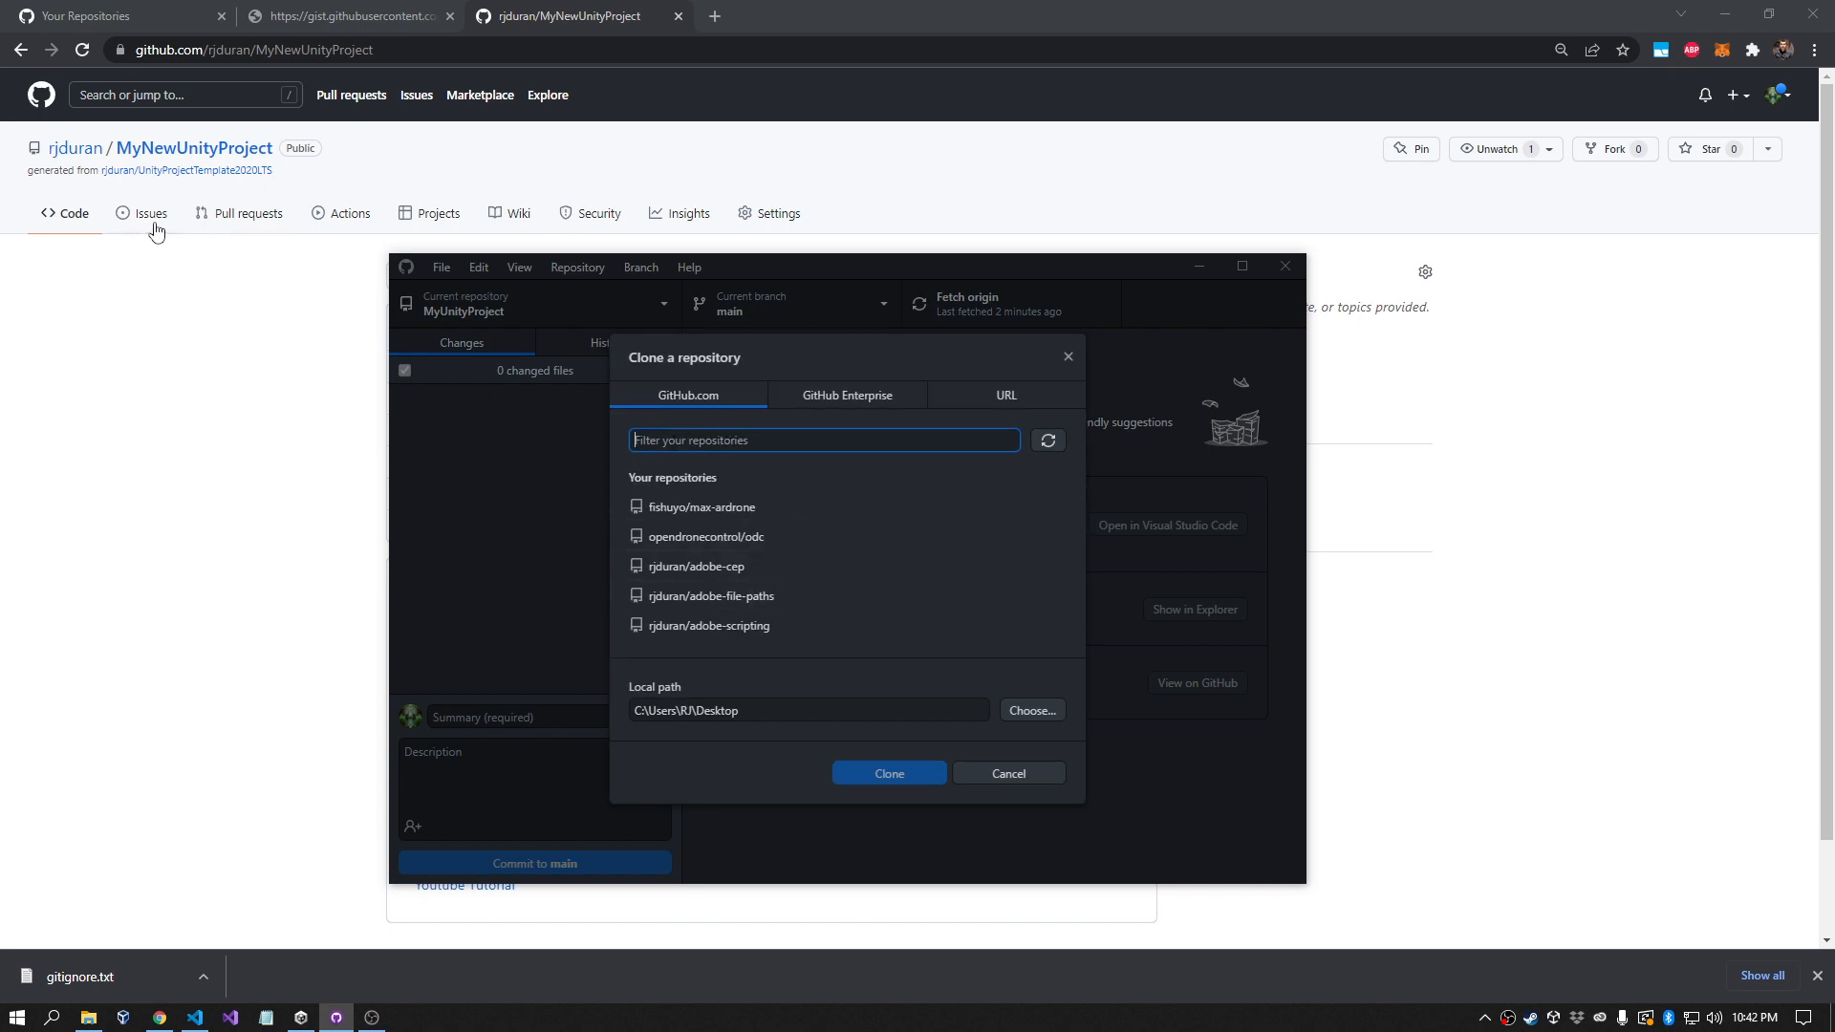
pyautogui.scroll(-2, 768, 516)
pyautogui.scroll(2, 768, 517)
pyautogui.write('MyNew')
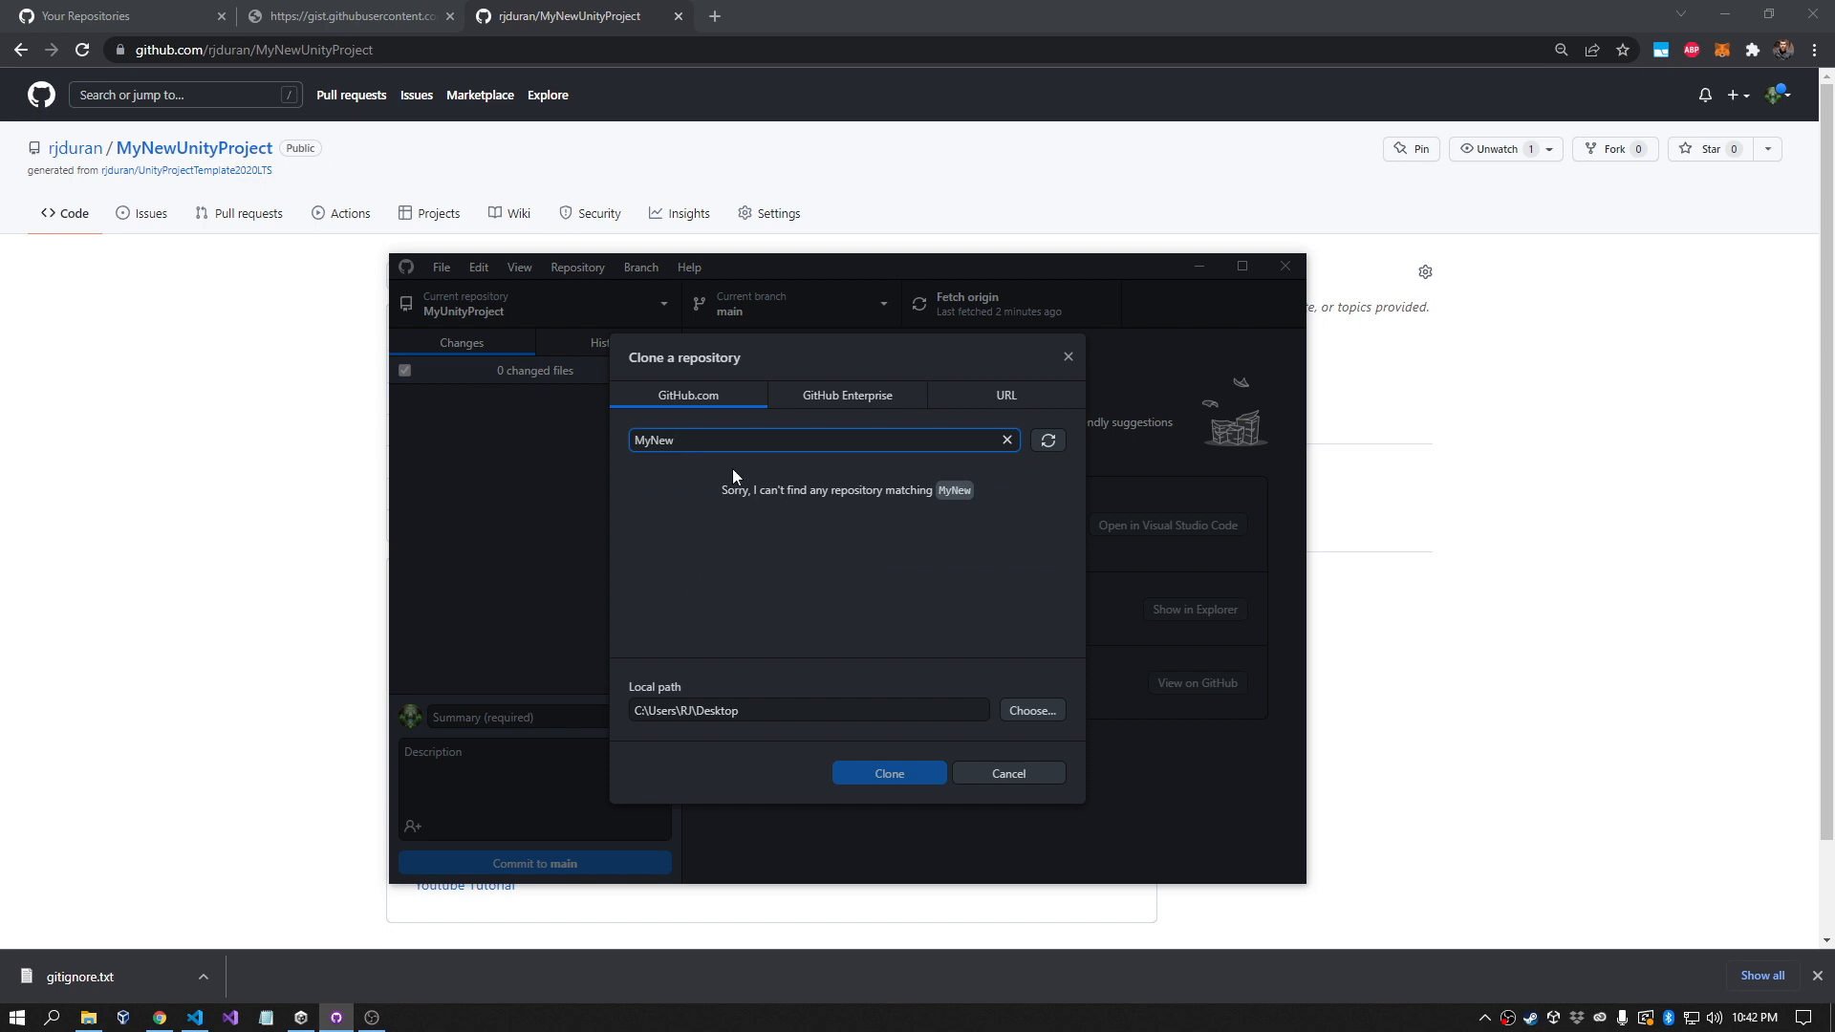
# Step: Refresh the repository list and clone MyNewUnityProject into a MyNewUnityProject folder on the Desktop
pyautogui.click(1051, 442)
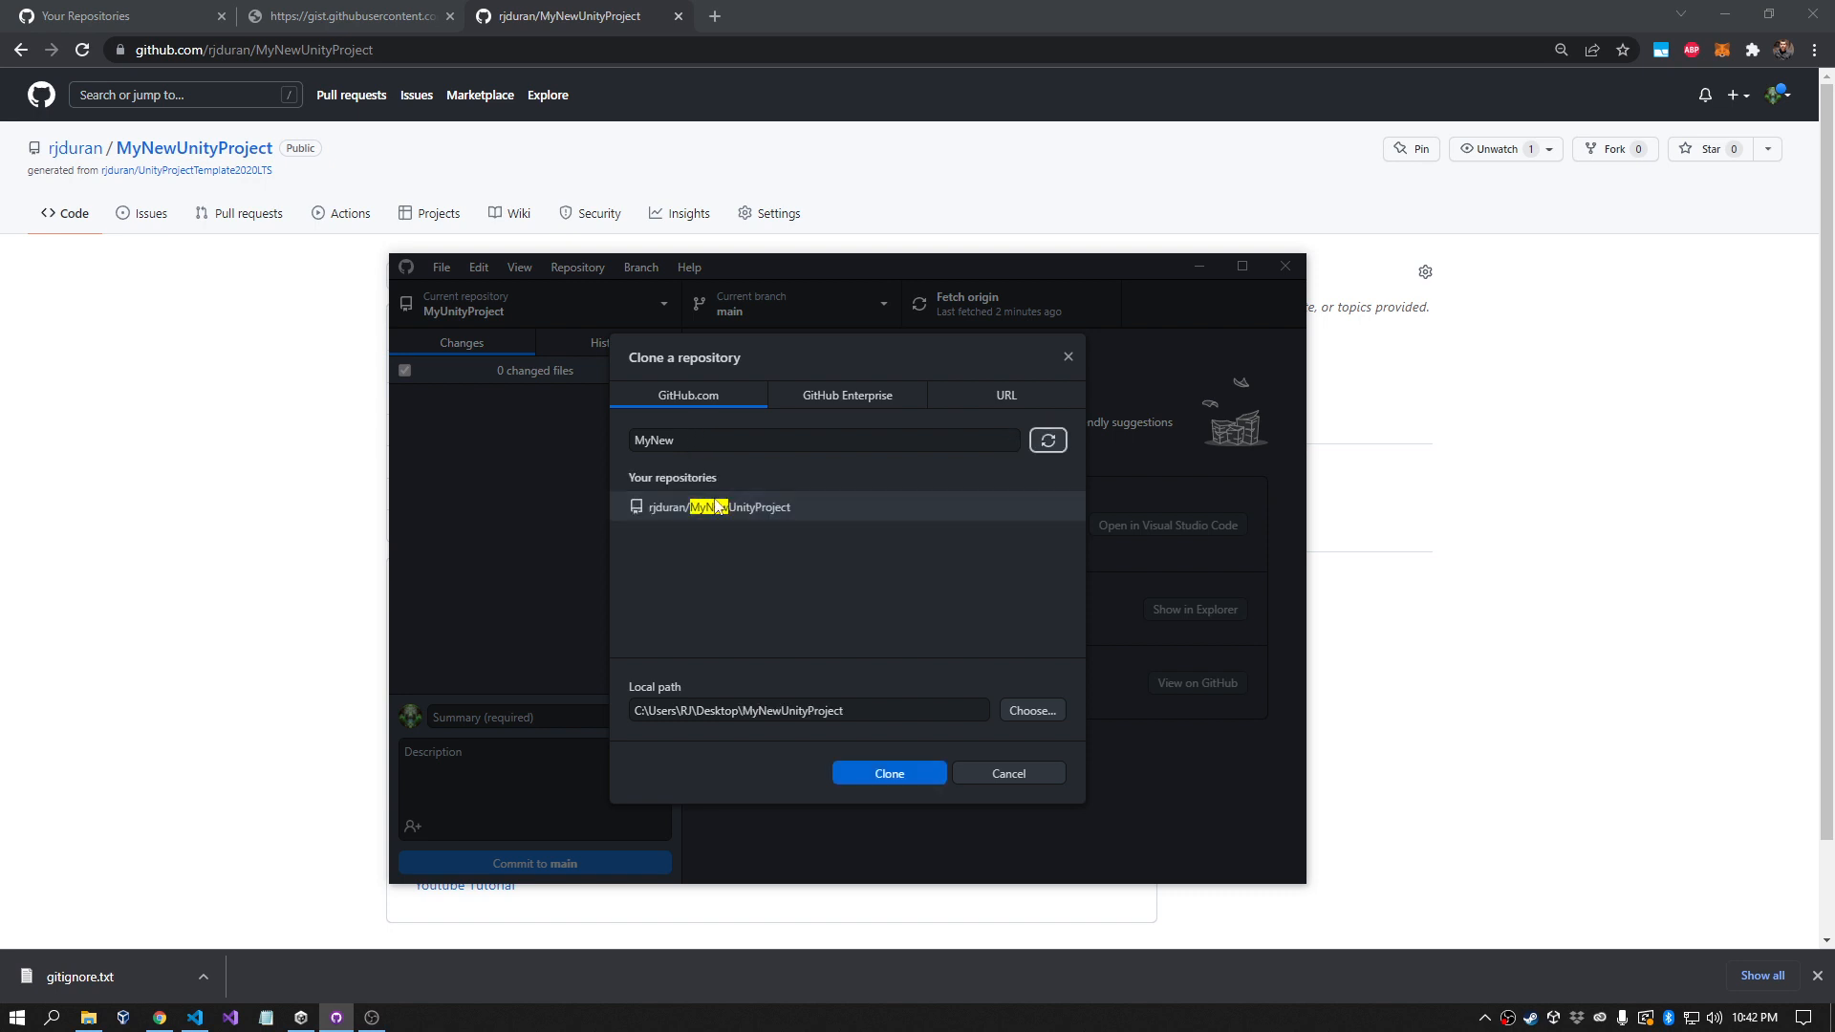
pyautogui.click(759, 508)
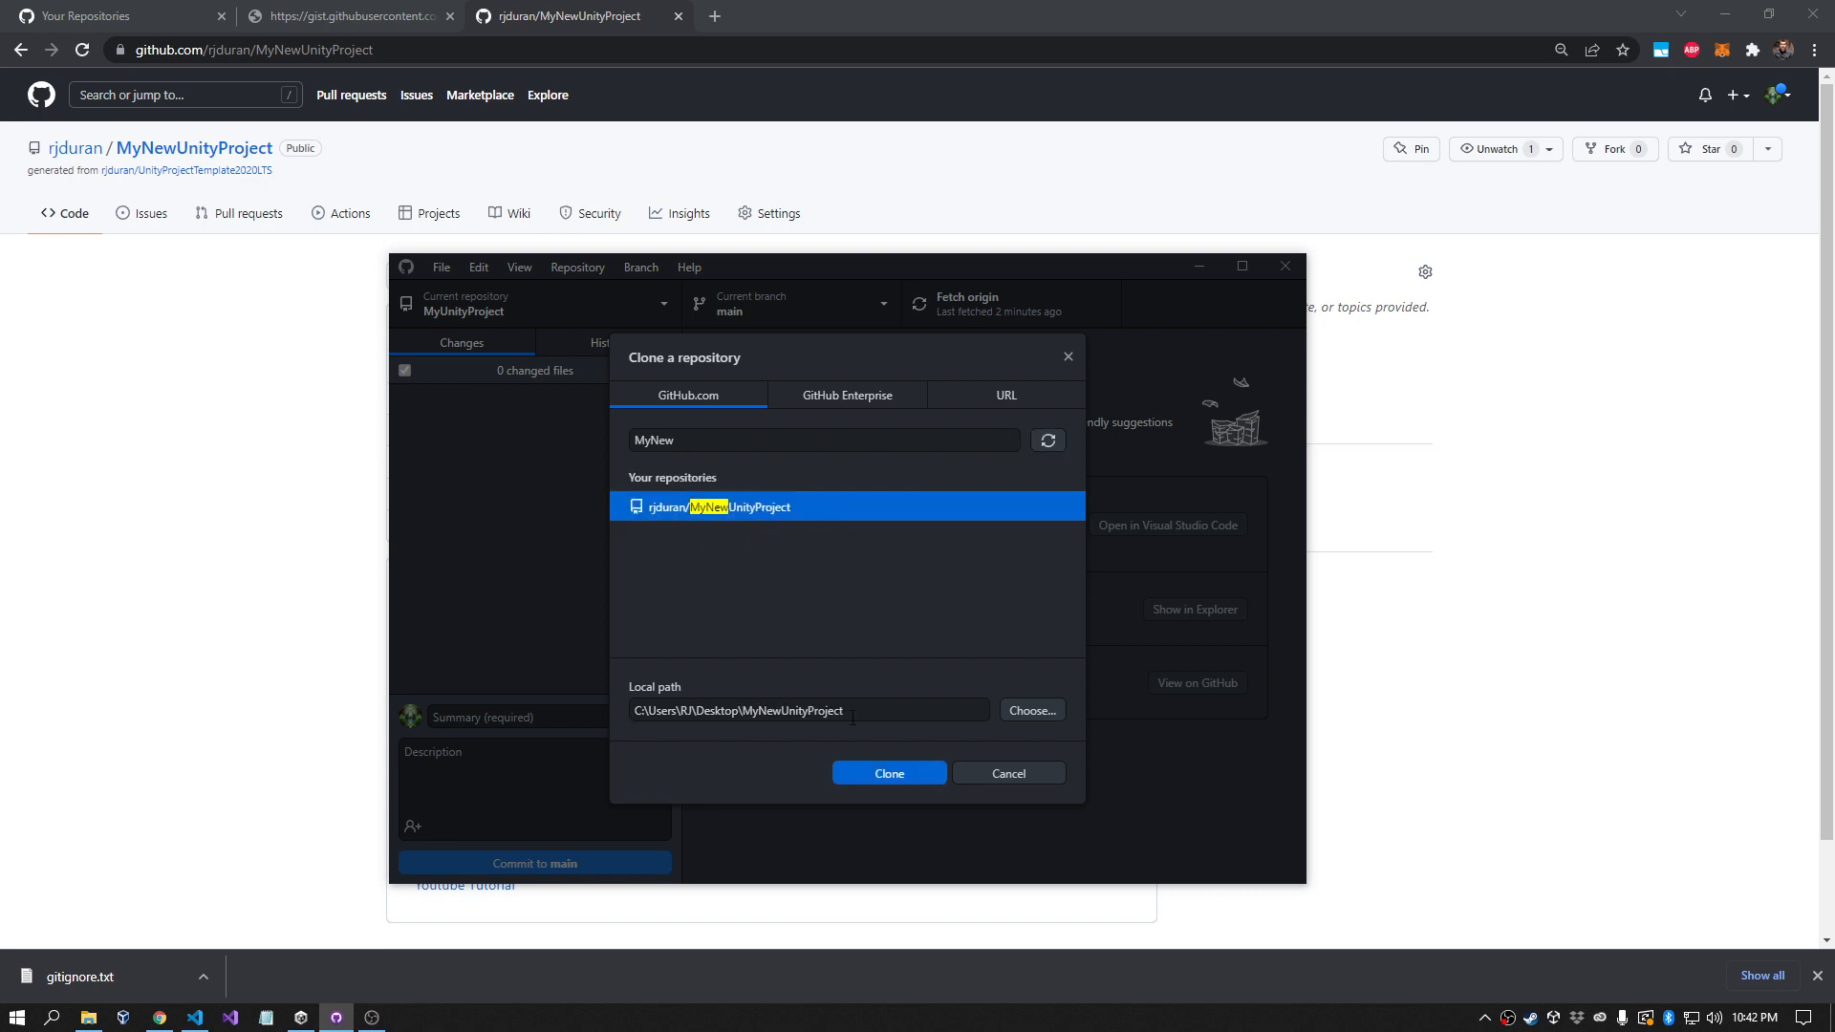
pyautogui.click(887, 774)
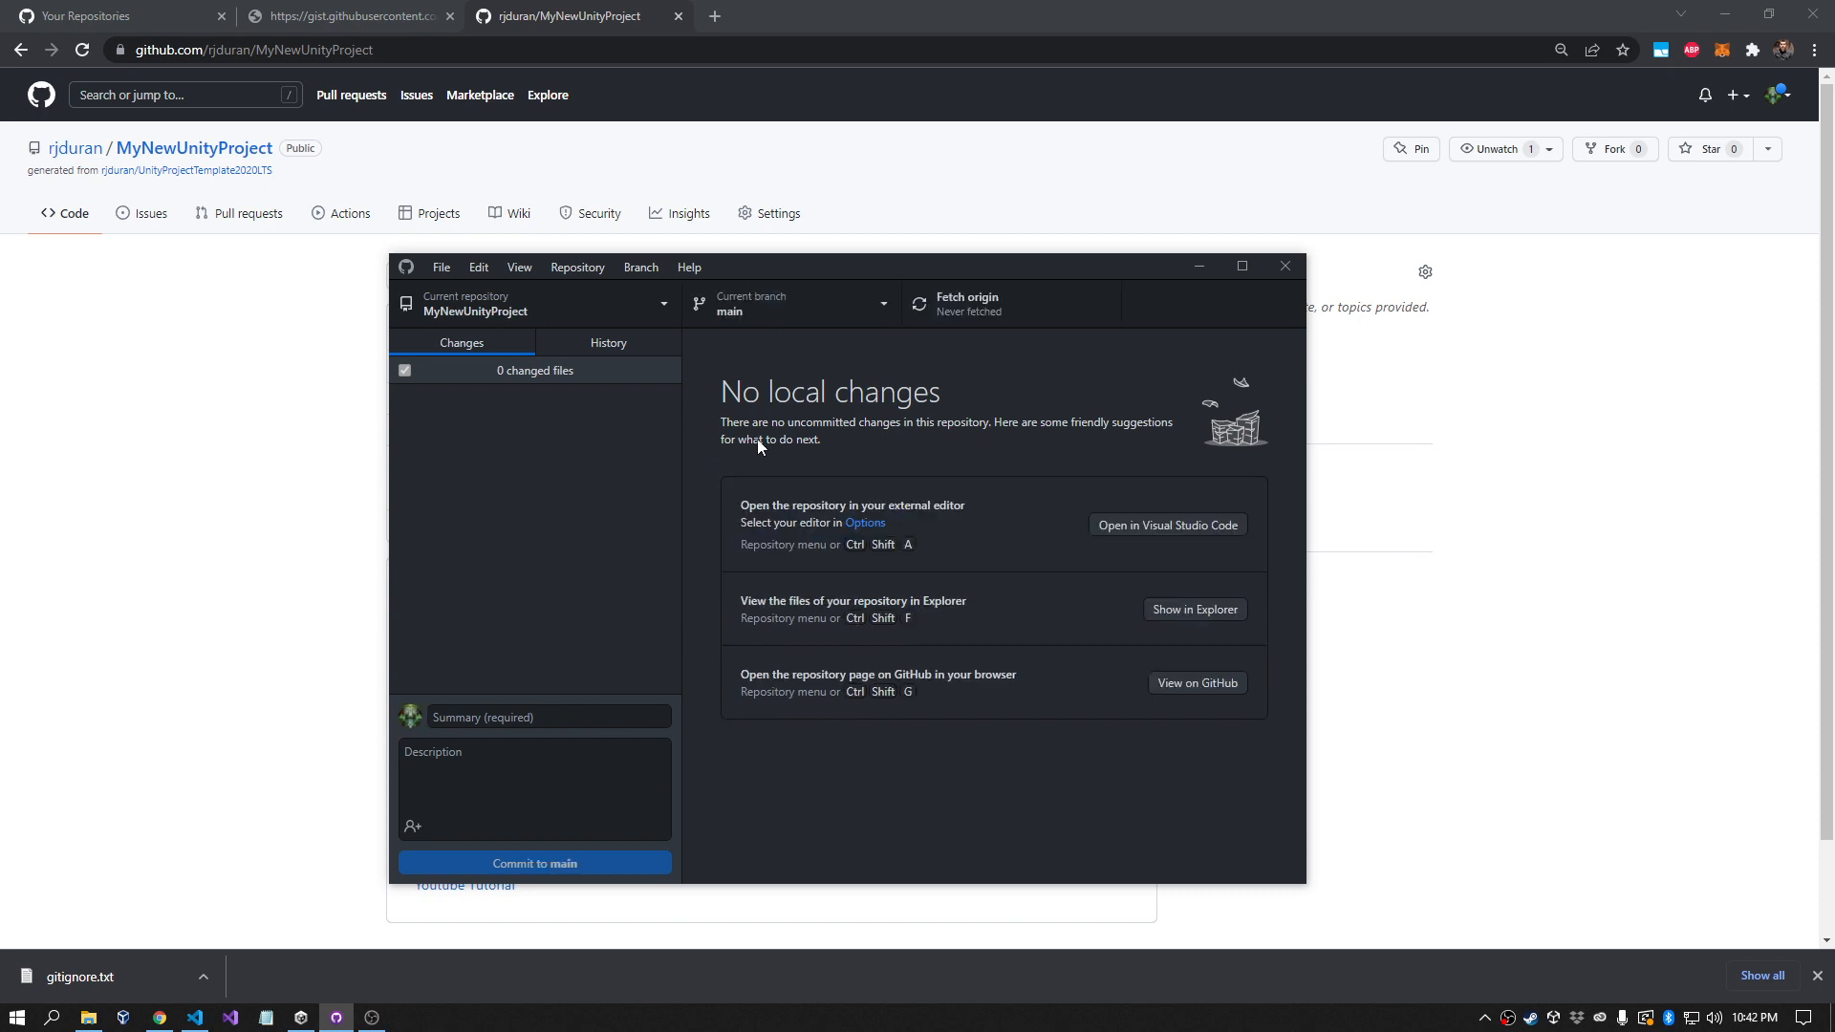
# Step: Check the cloned repository's commit history against the commits list on GitHub, and go back to the repository's main page
pyautogui.click(594, 342)
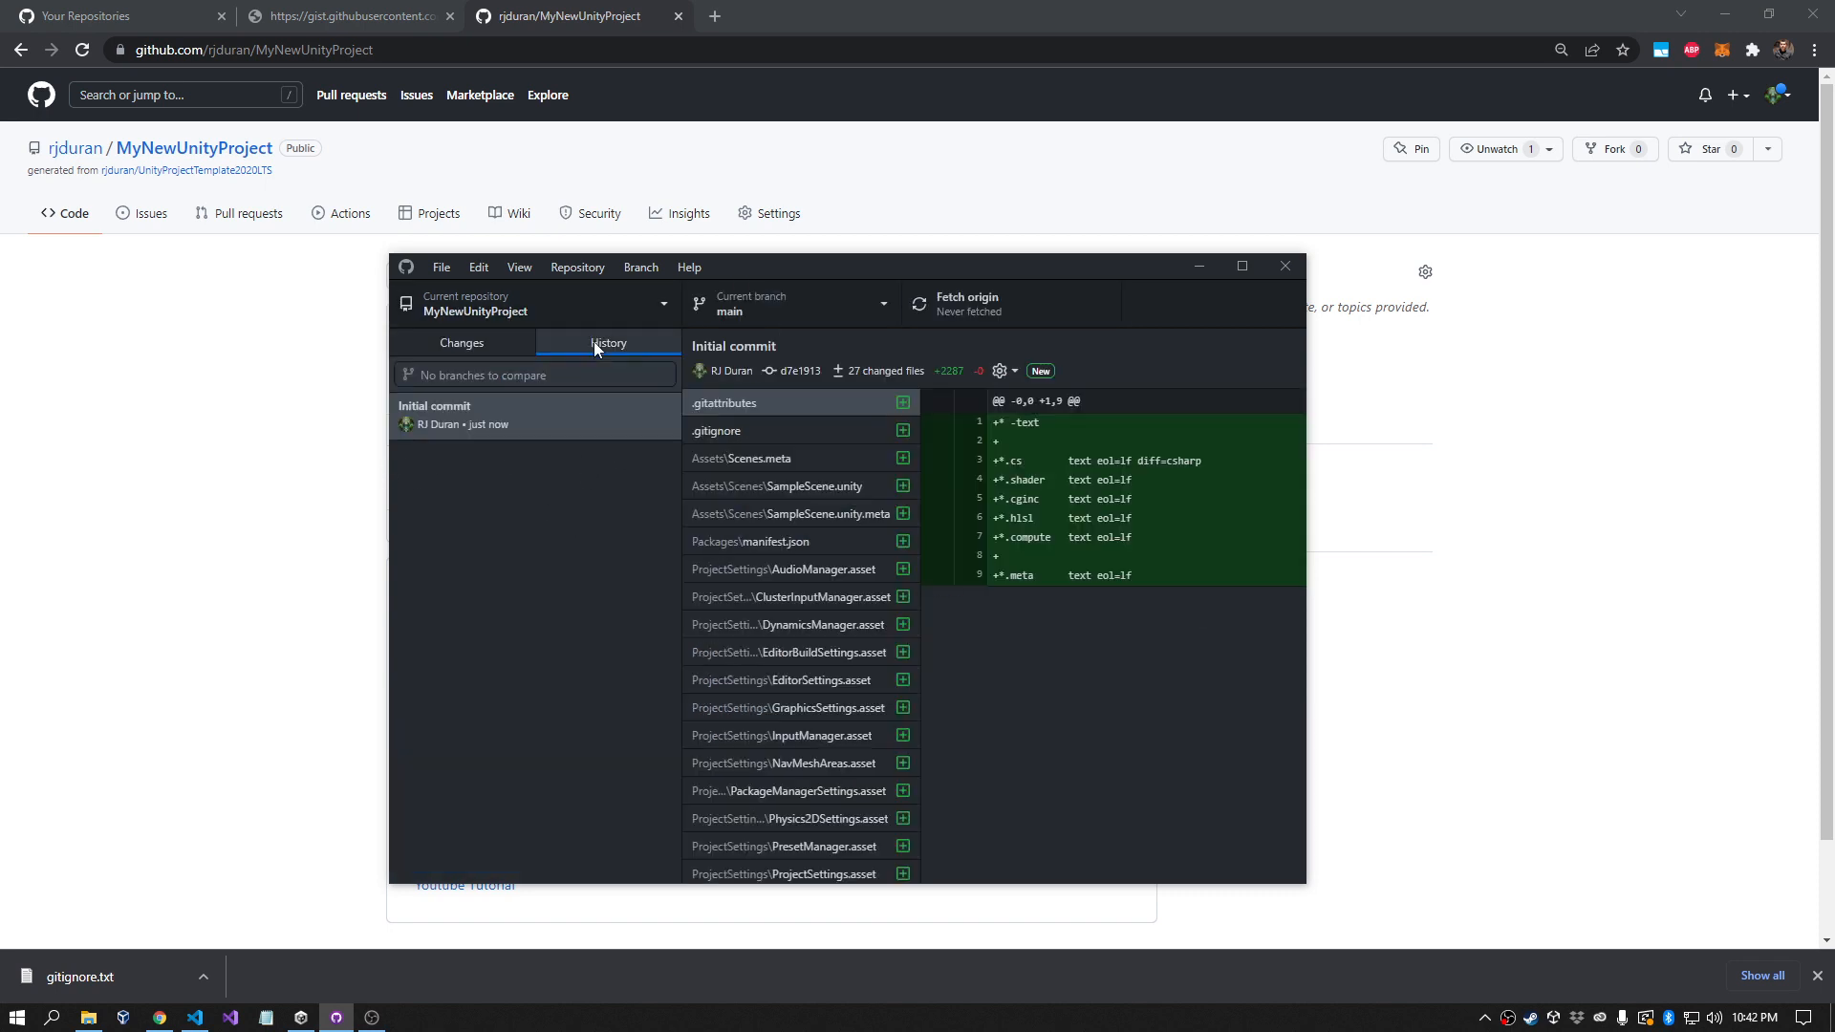
pyautogui.click(468, 346)
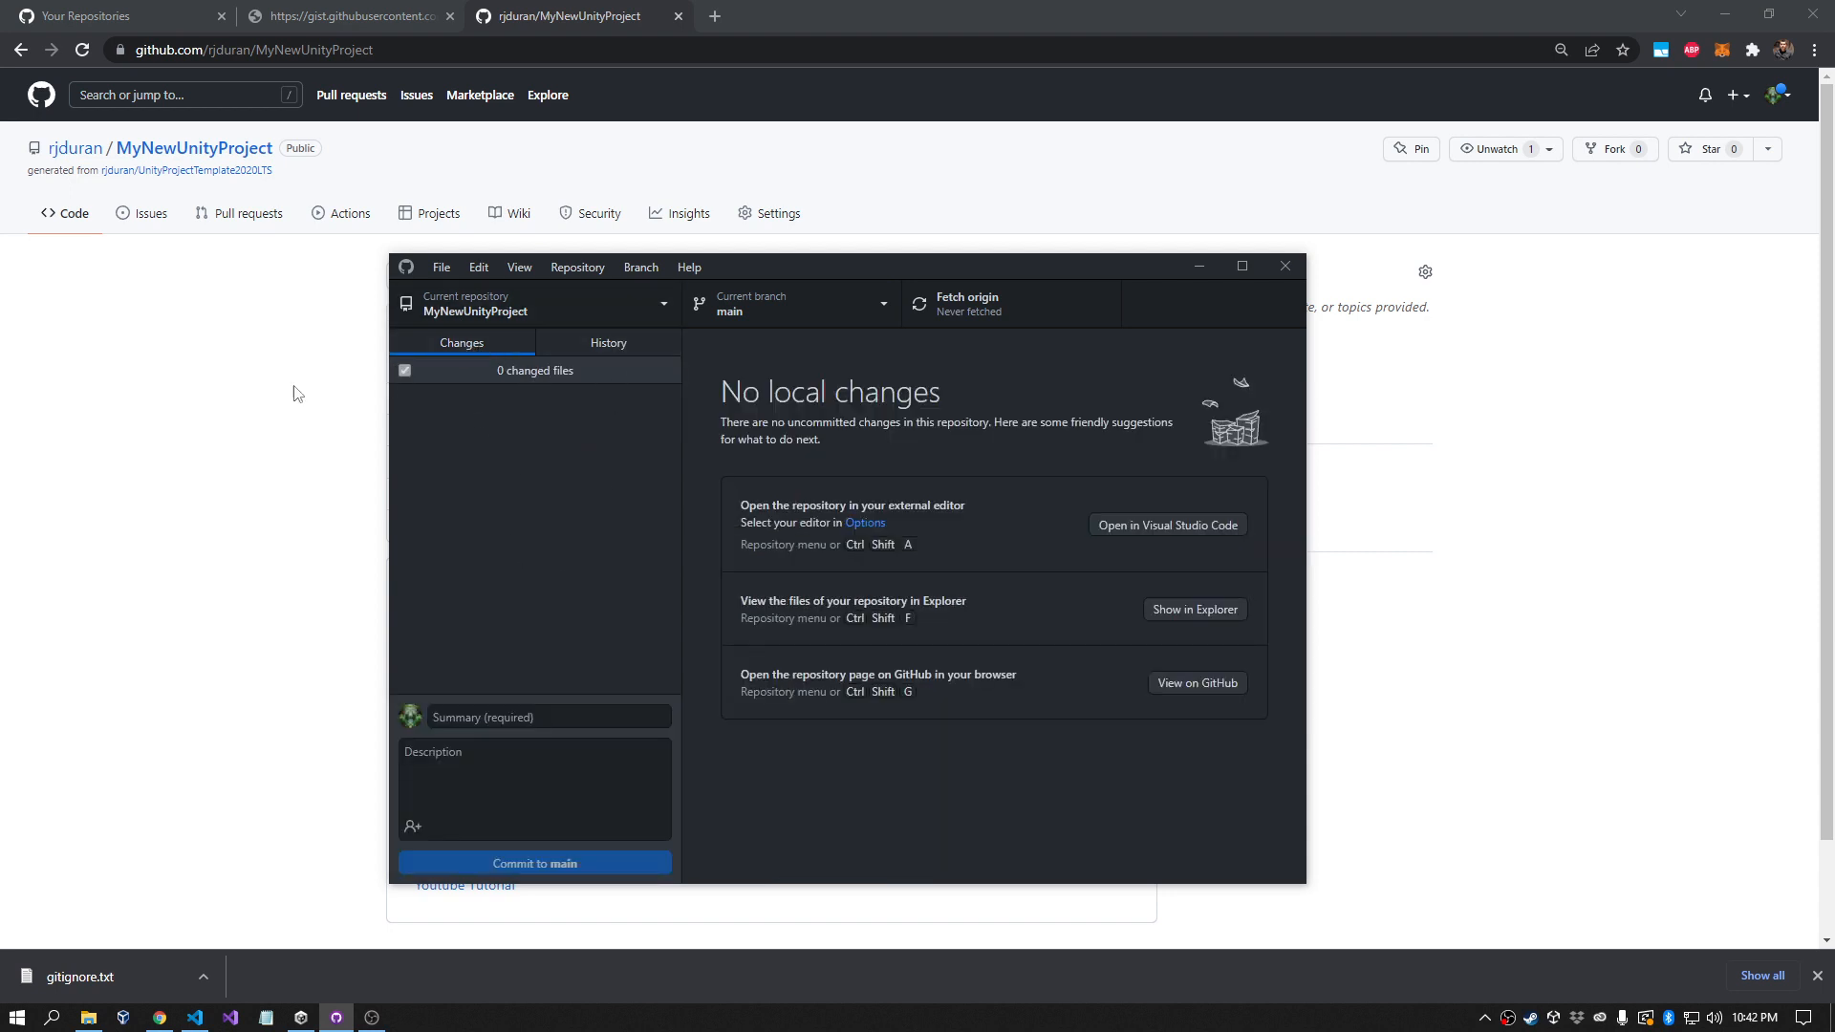
pyautogui.click(250, 394)
pyautogui.click(1114, 329)
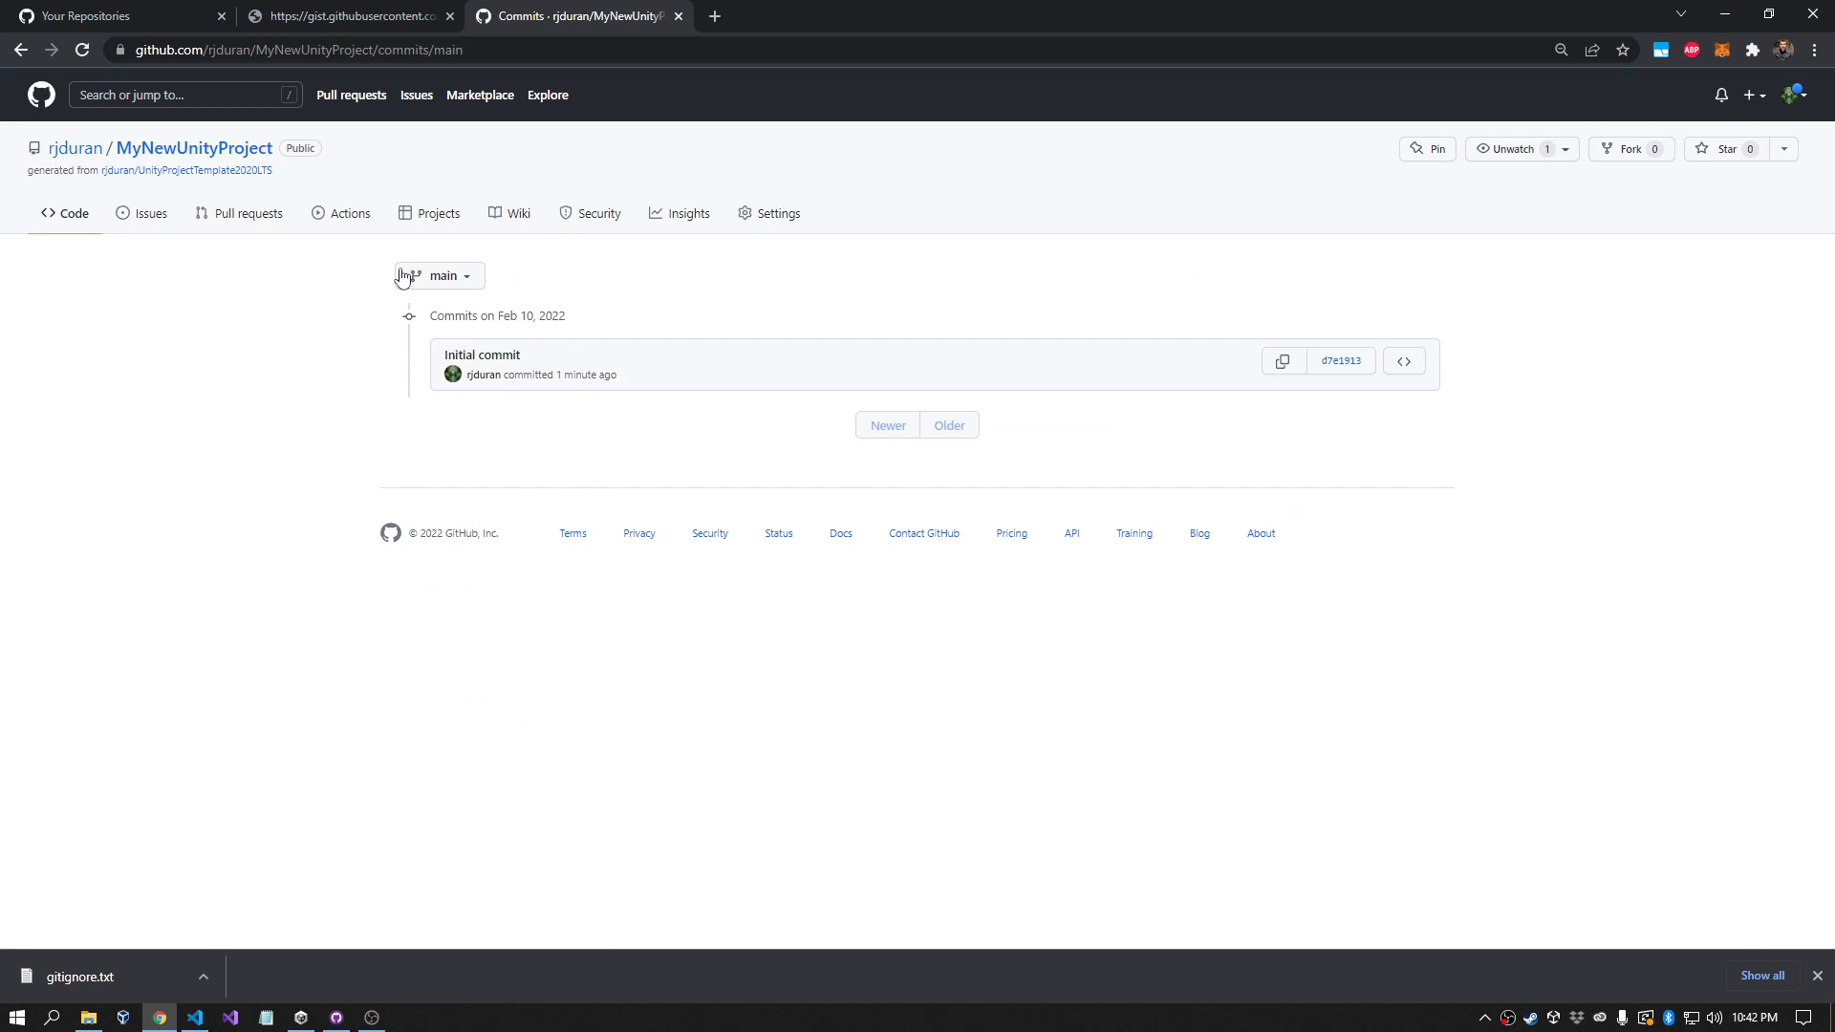
pyautogui.hotkey('alt', 'Left')
# Step: Switch to GitHub Desktop, look through the files in the initial commit and return to the changes view
pyautogui.hotkey('alt', 'Tab')
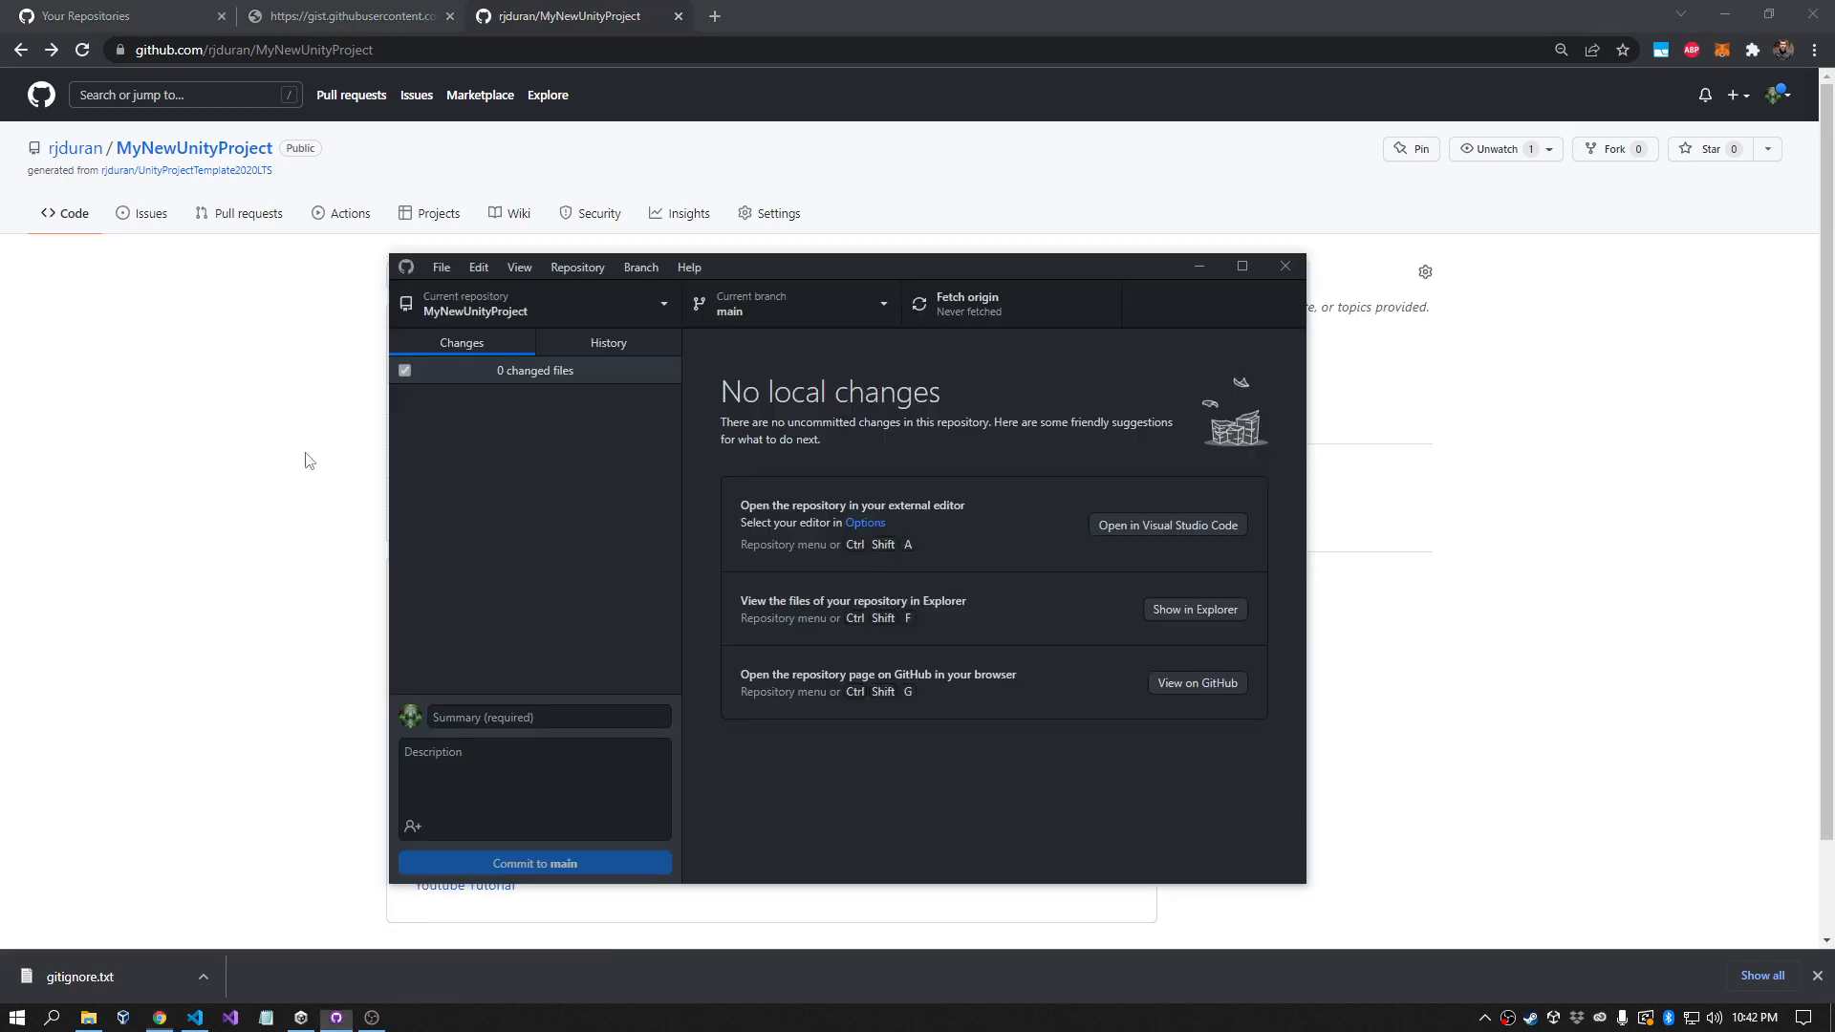
pyautogui.click(616, 341)
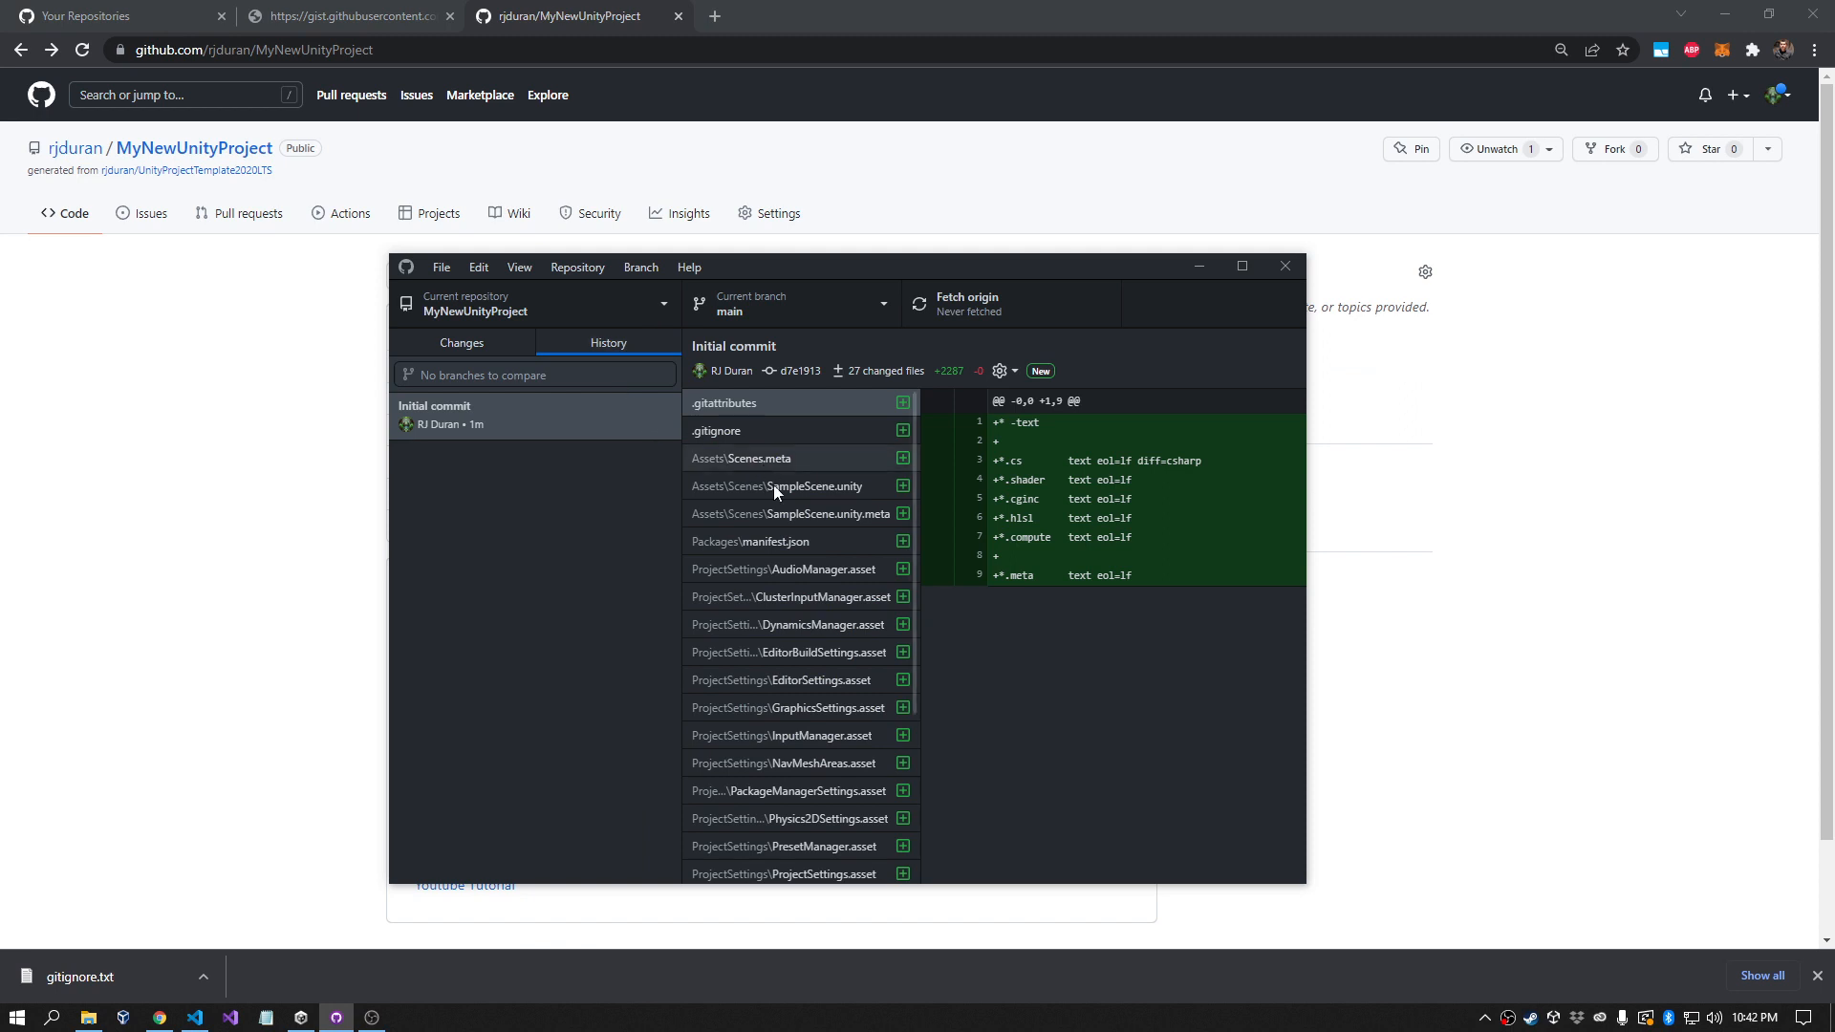
pyautogui.scroll(-5, 803, 583)
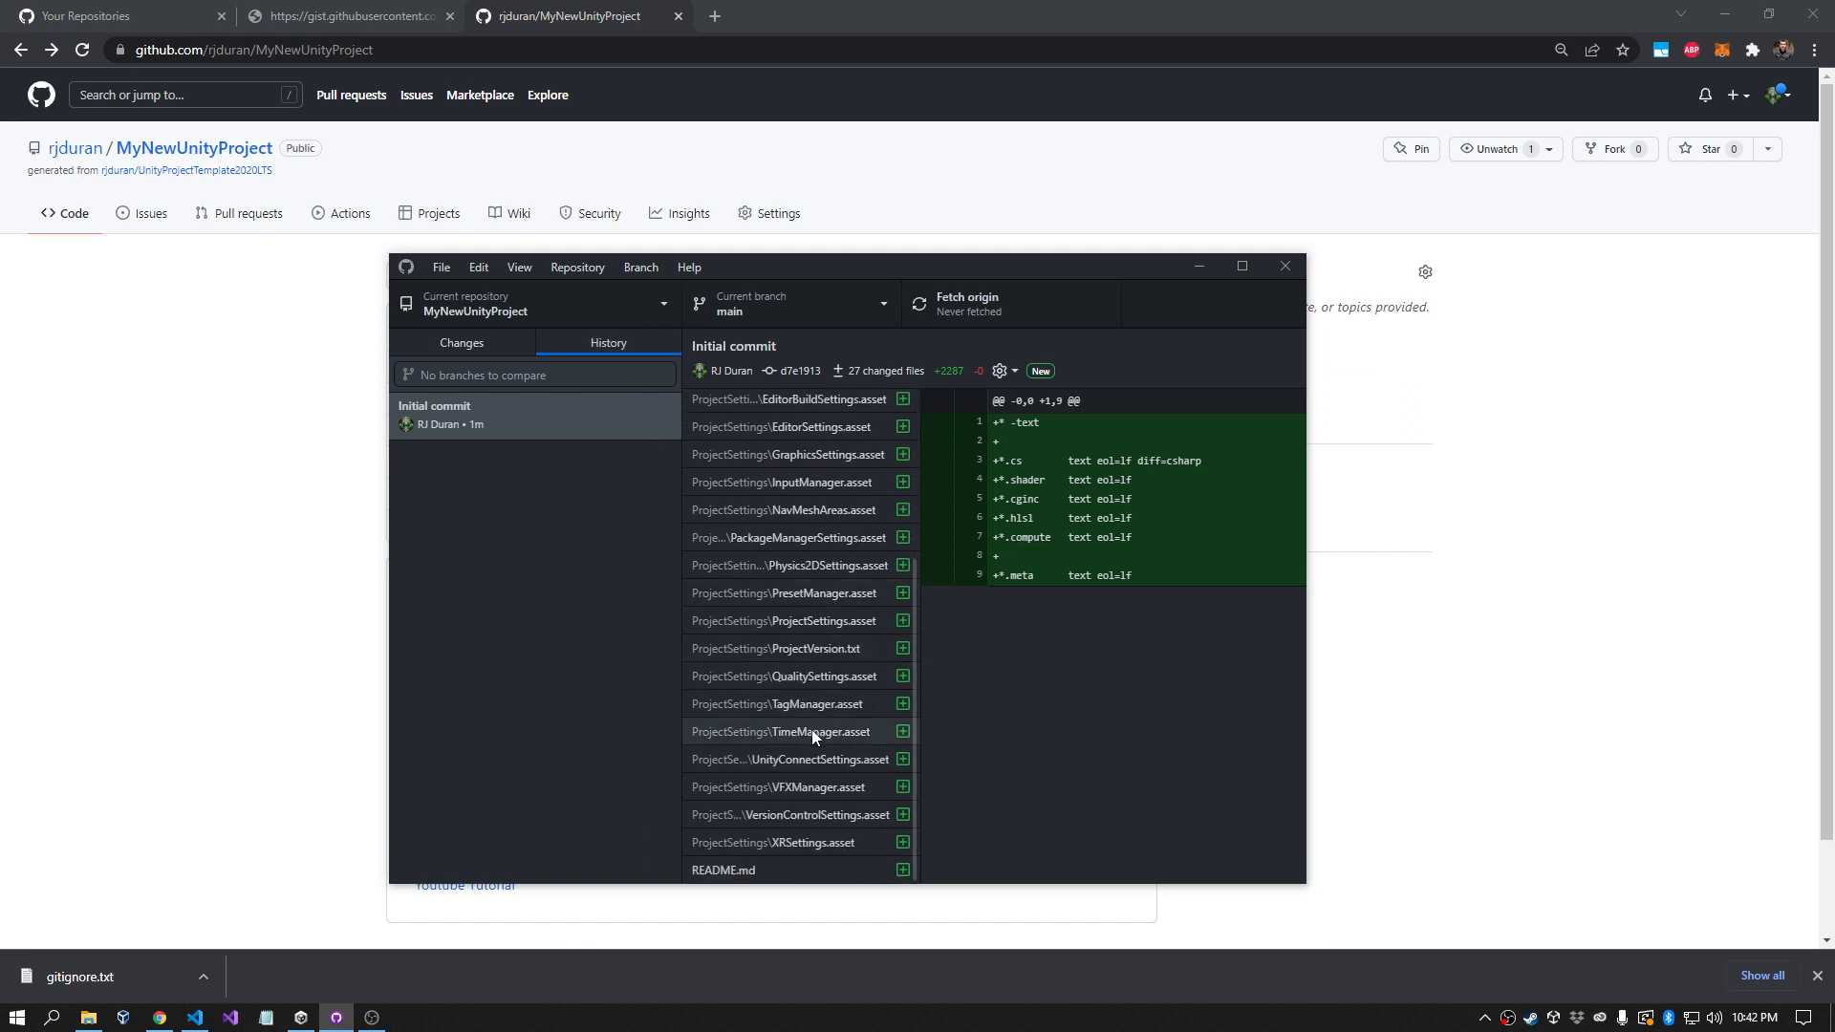
pyautogui.scroll(3, 795, 726)
pyautogui.scroll(-4, 807, 541)
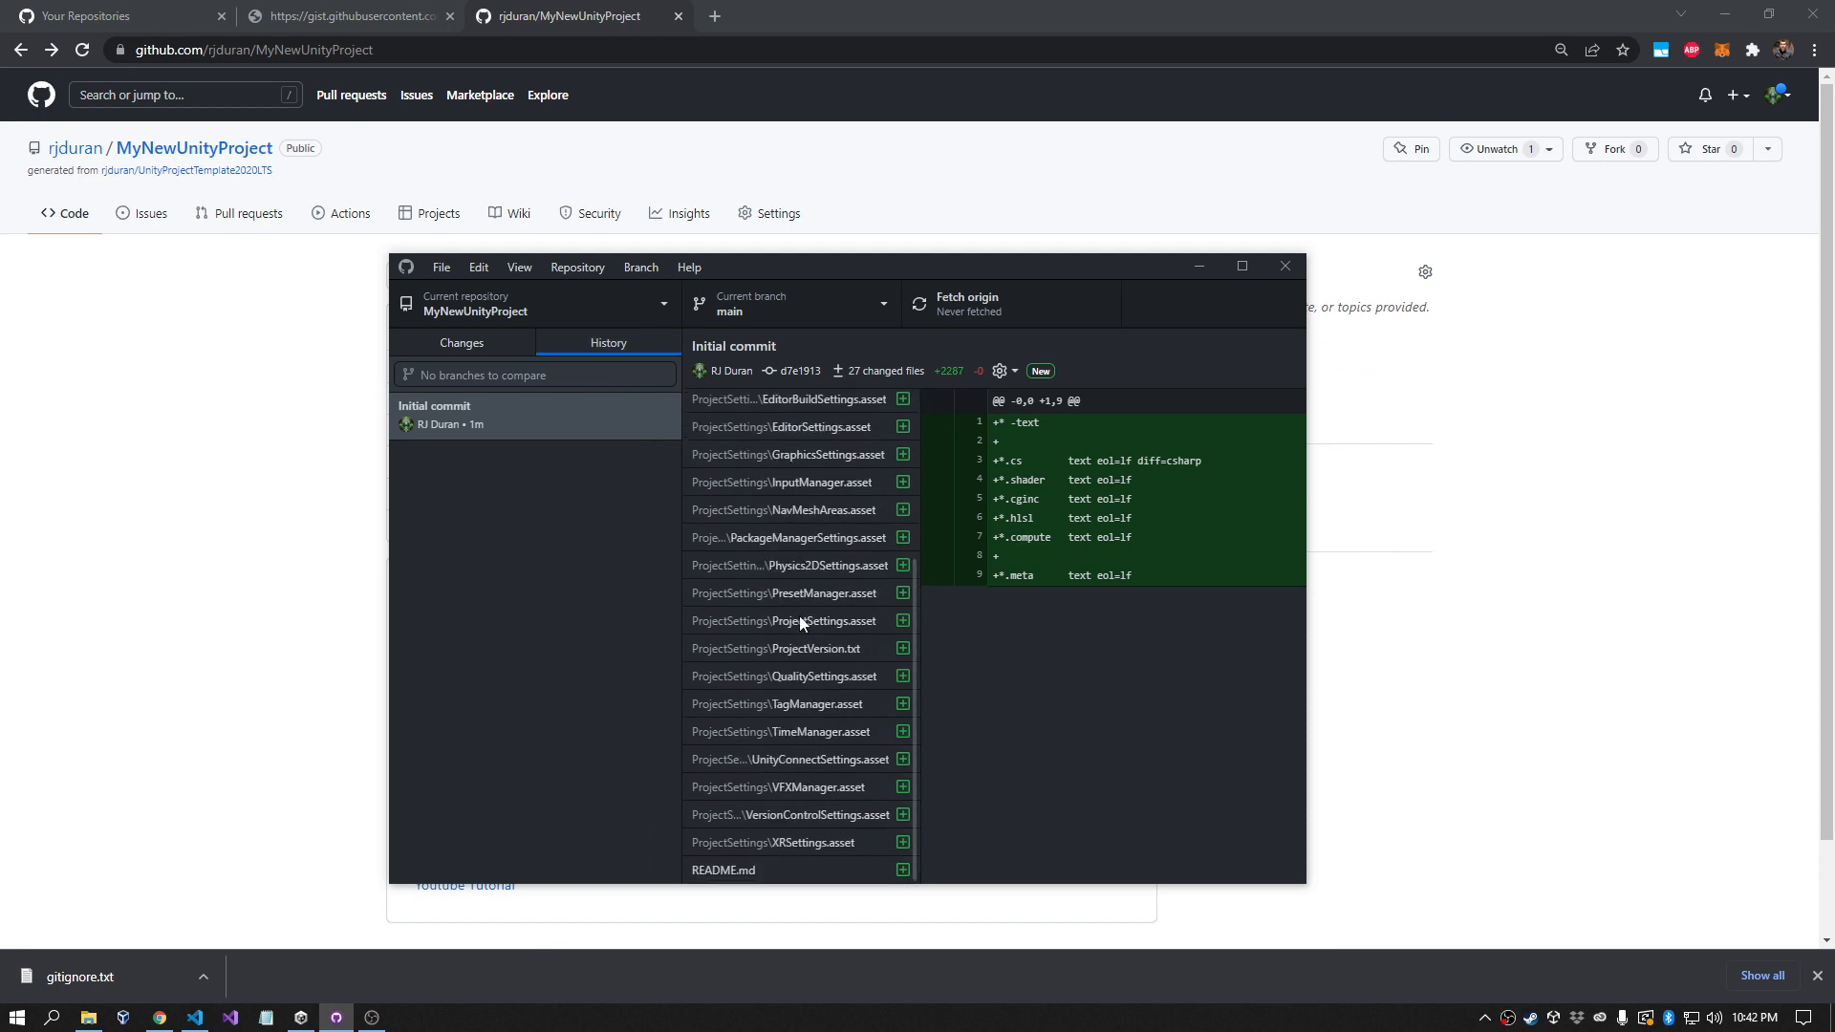
pyautogui.hotkey('alt', 'Tab')
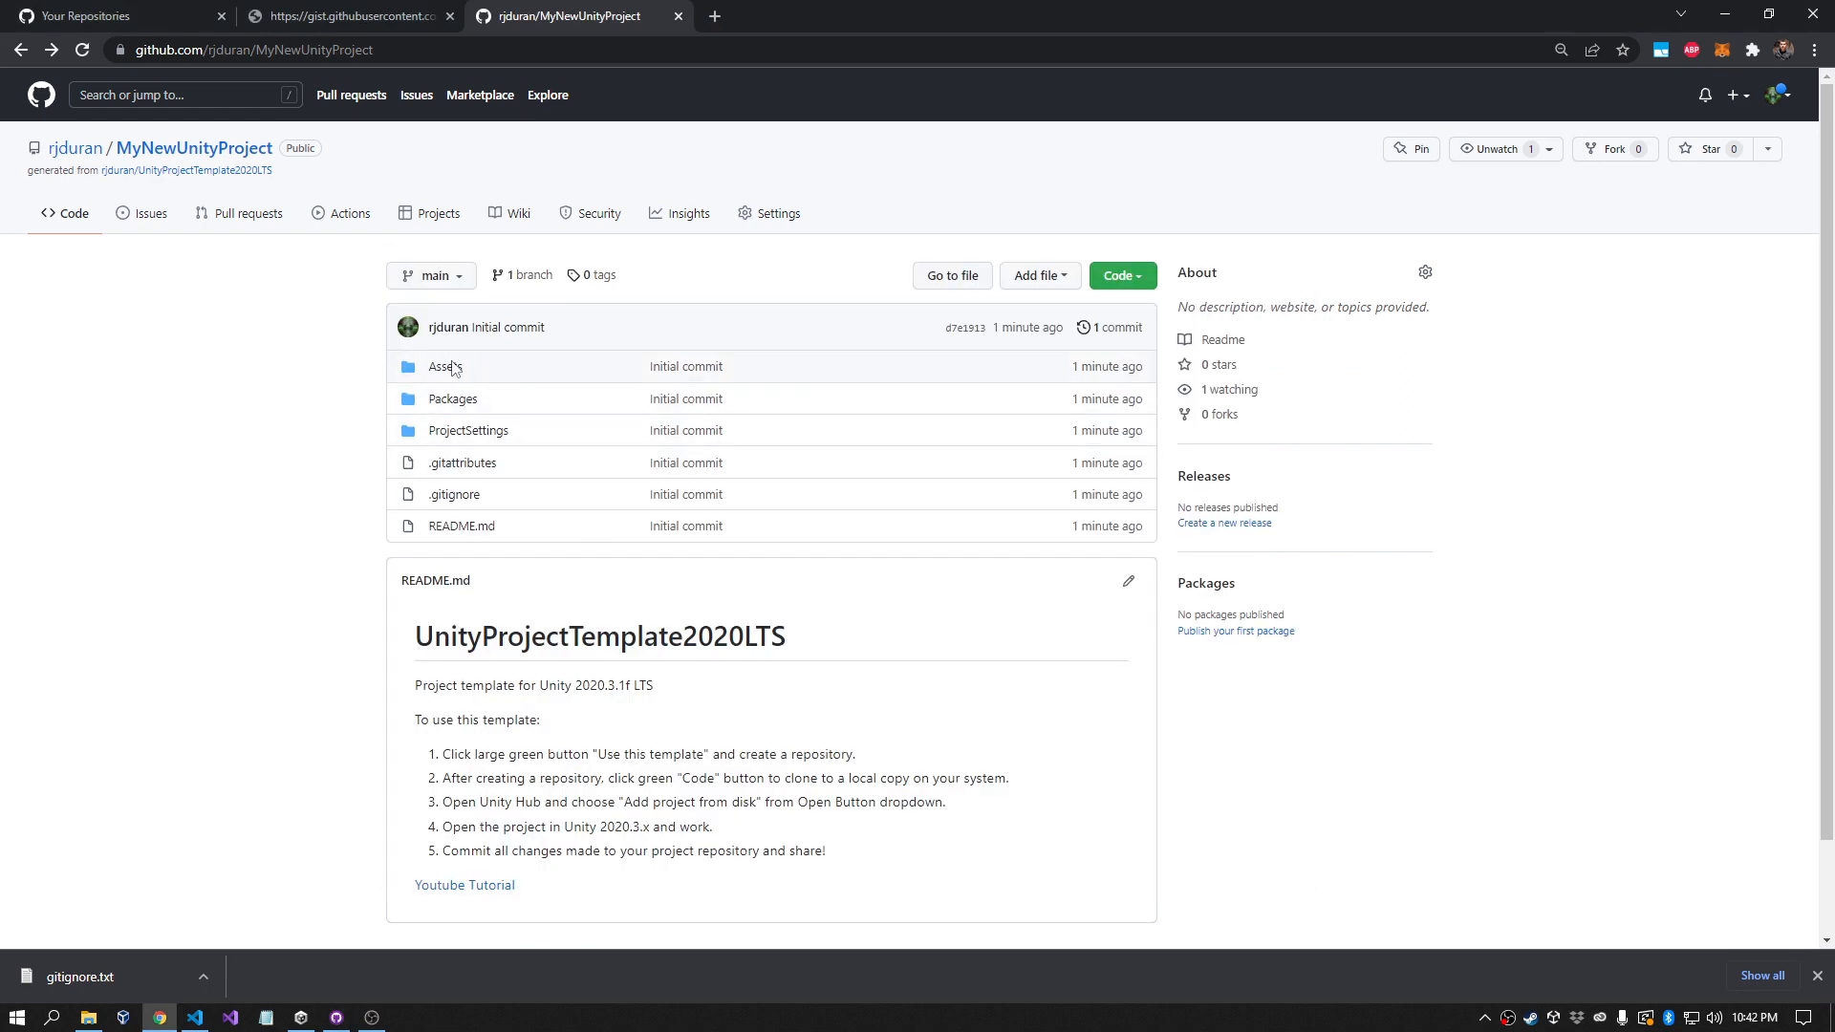
pyautogui.hotkey('alt', 'Tab')
pyautogui.click(440, 341)
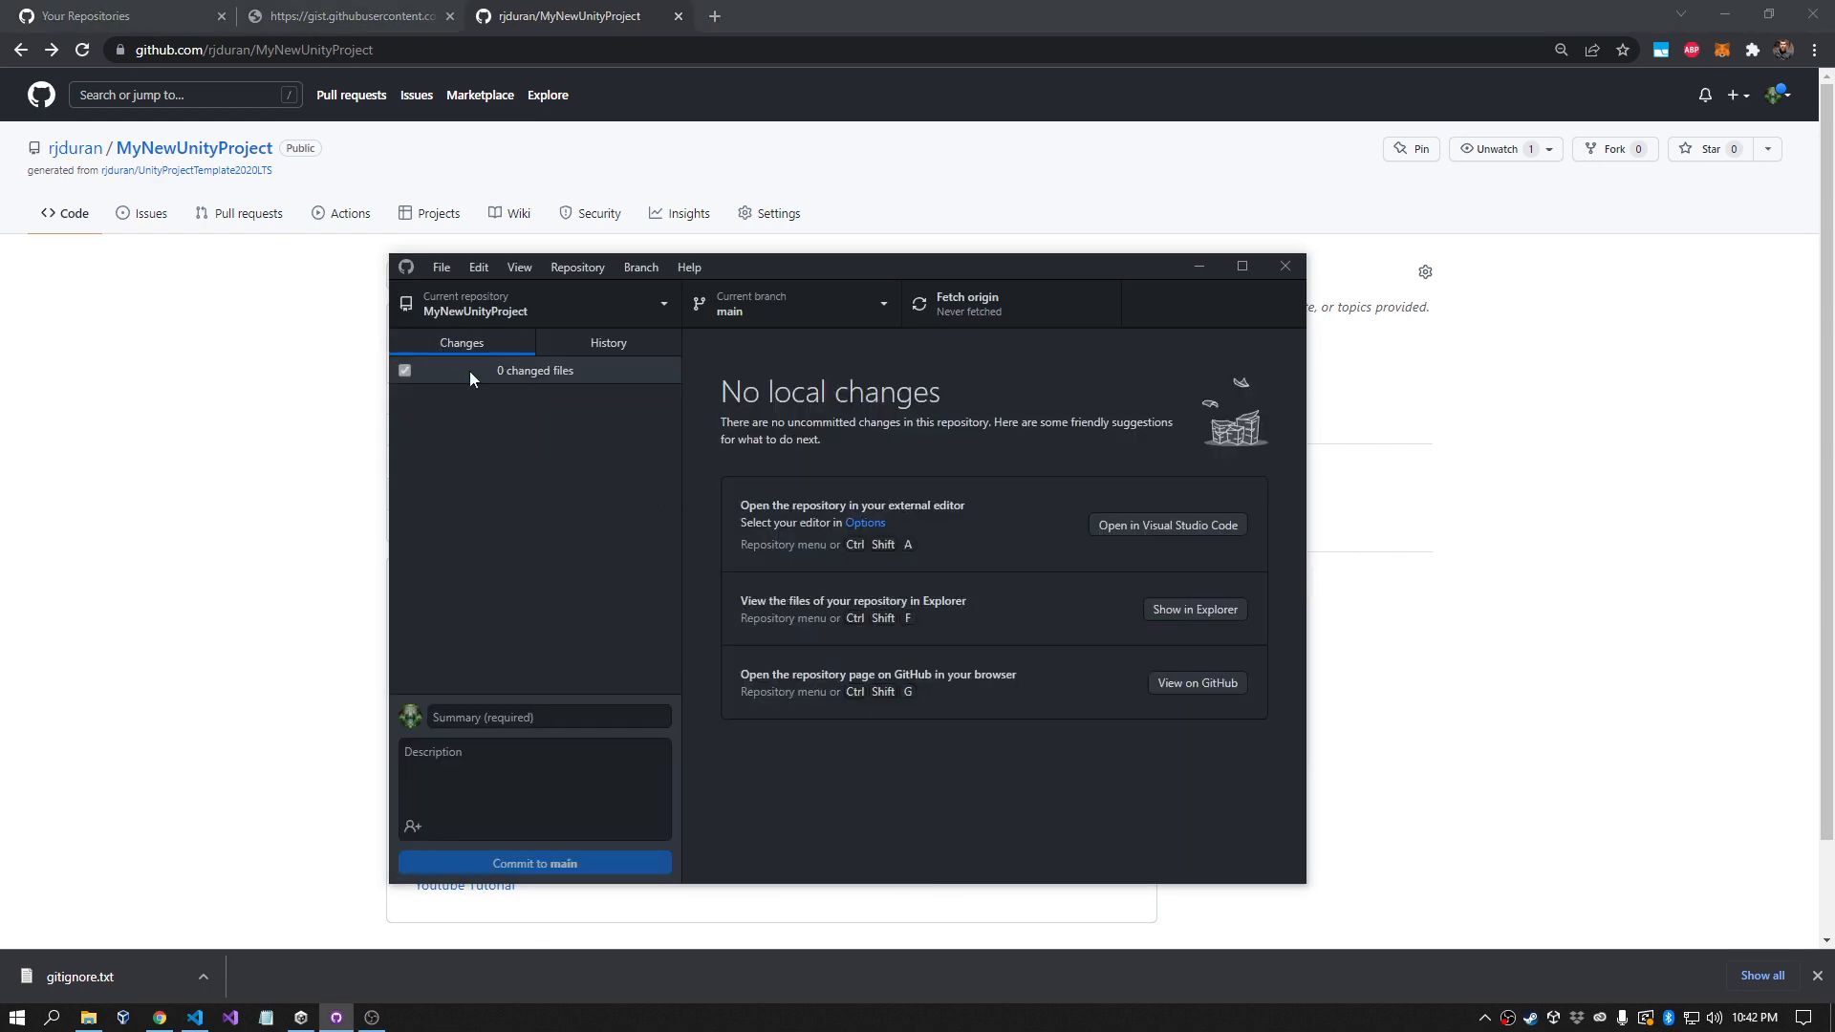
# Step: Switch to the browser and read the template usage instructions in the MyNewUnityProject README
pyautogui.hotkey('alt', 'Tab')
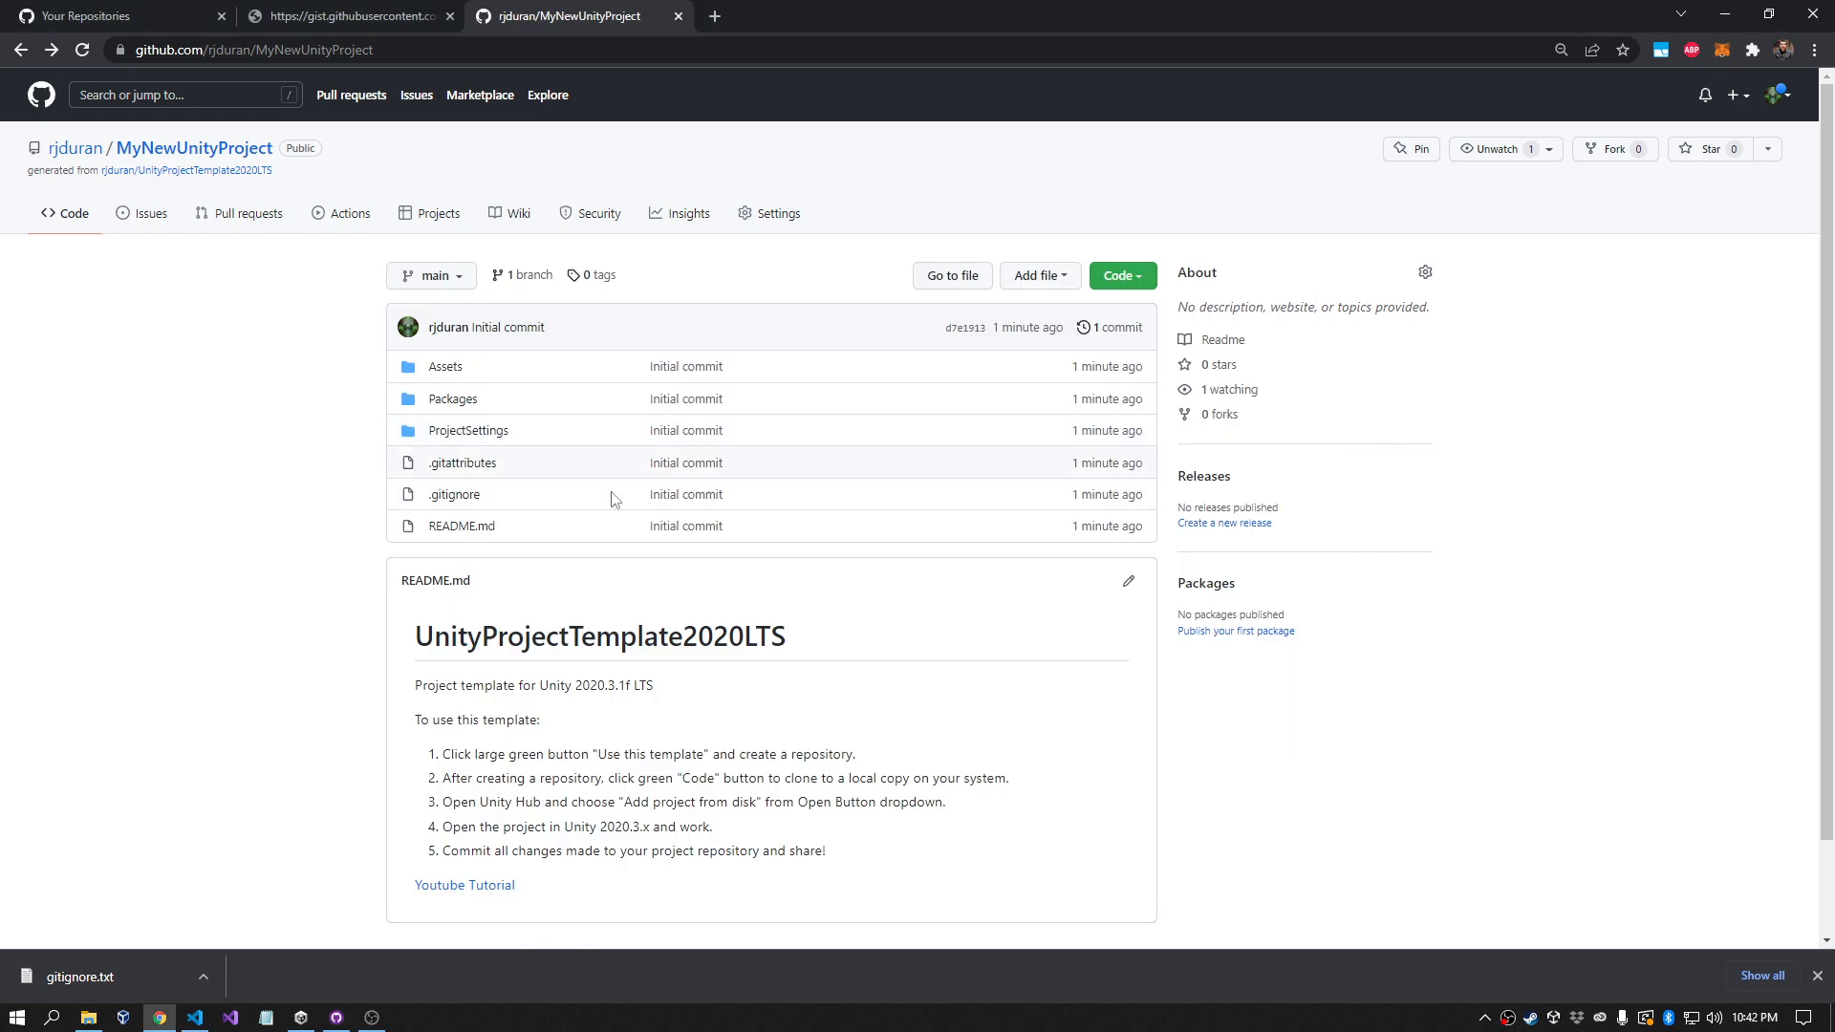
pyautogui.scroll(-1, 629, 783)
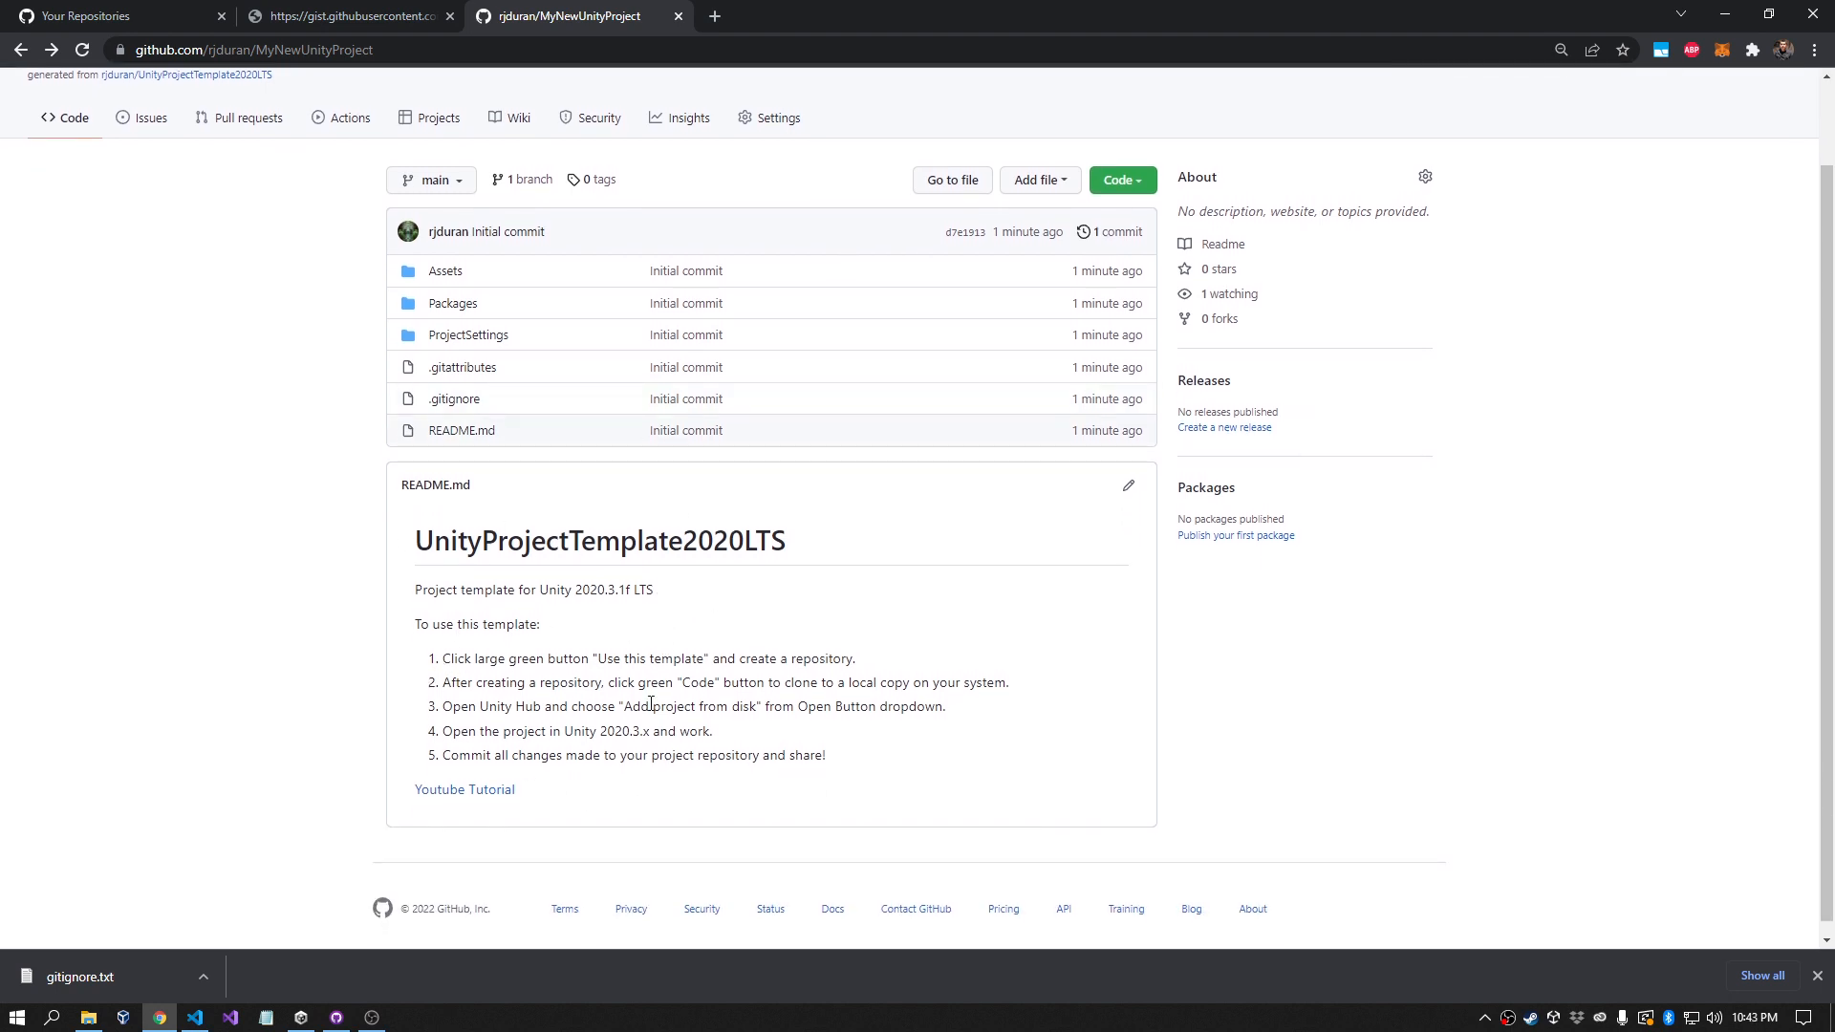
pyautogui.scroll(1, 650, 705)
# Step: Switch to Unity Hub and add the MyNewUnityProject folder on the Desktop as a project from disk
pyautogui.hotkey('alt', 'Tab')
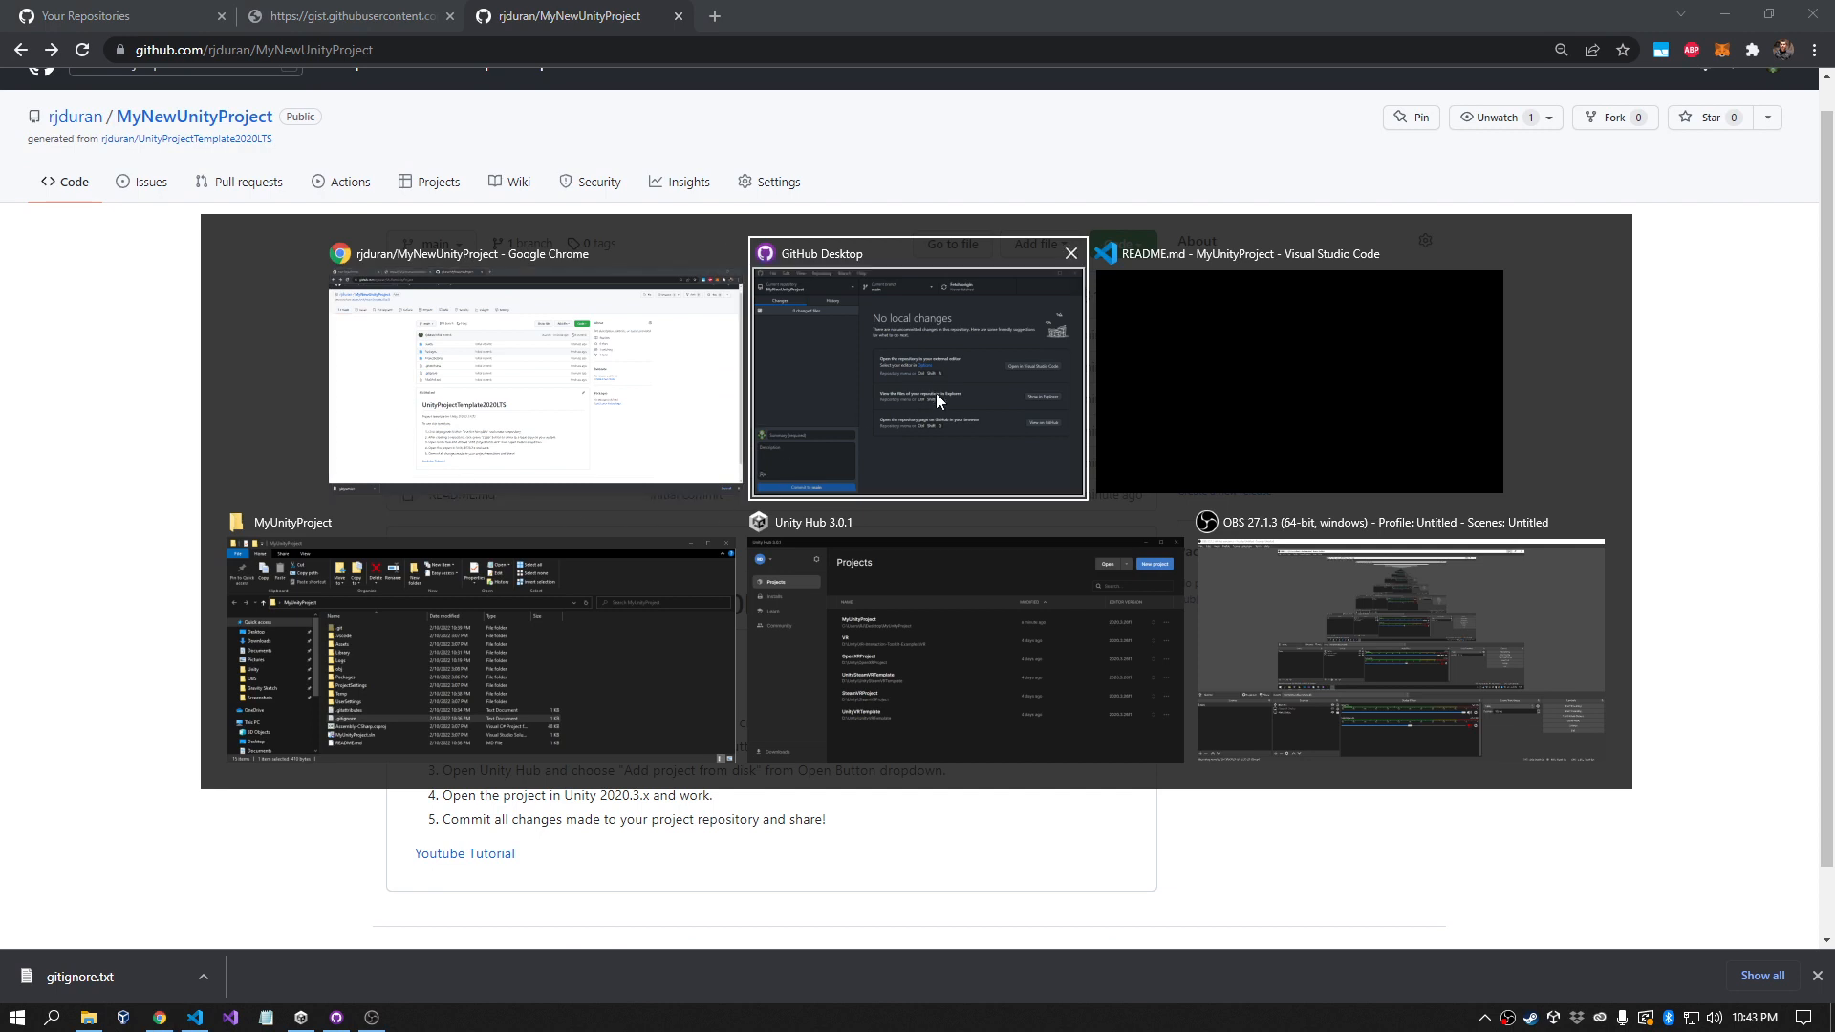
pyautogui.click(875, 636)
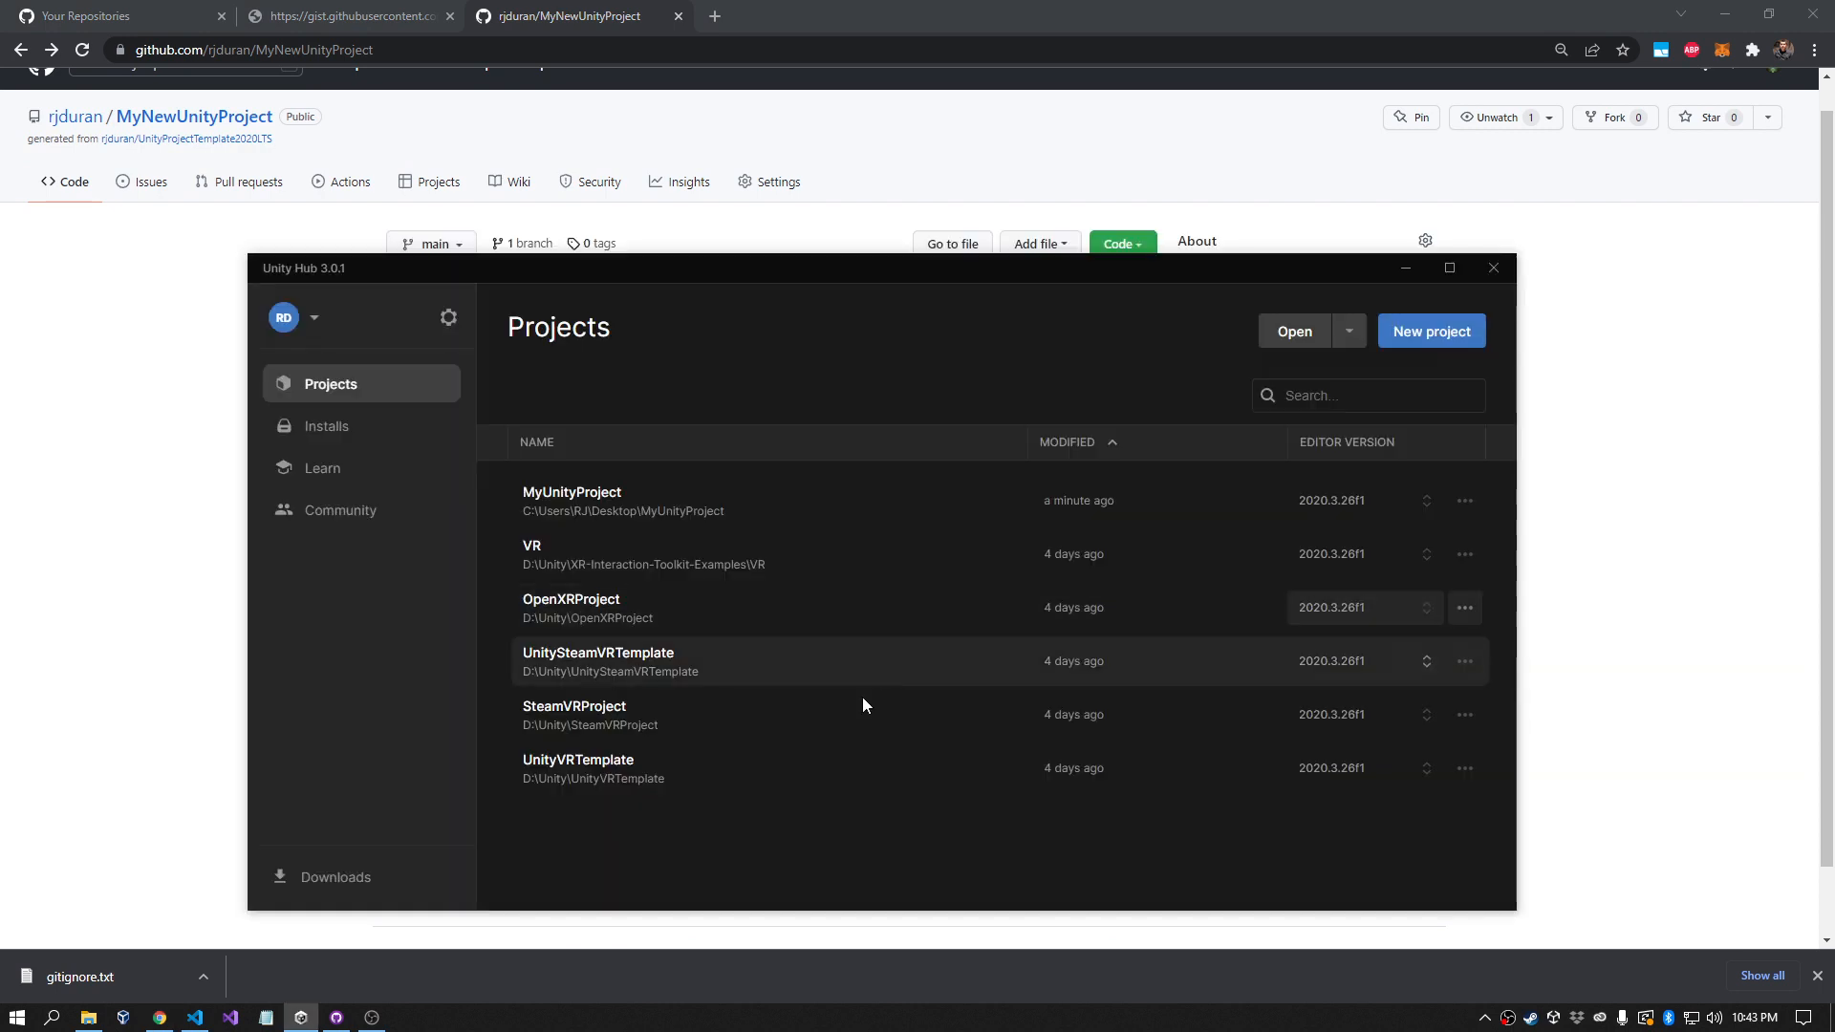
pyautogui.click(1350, 333)
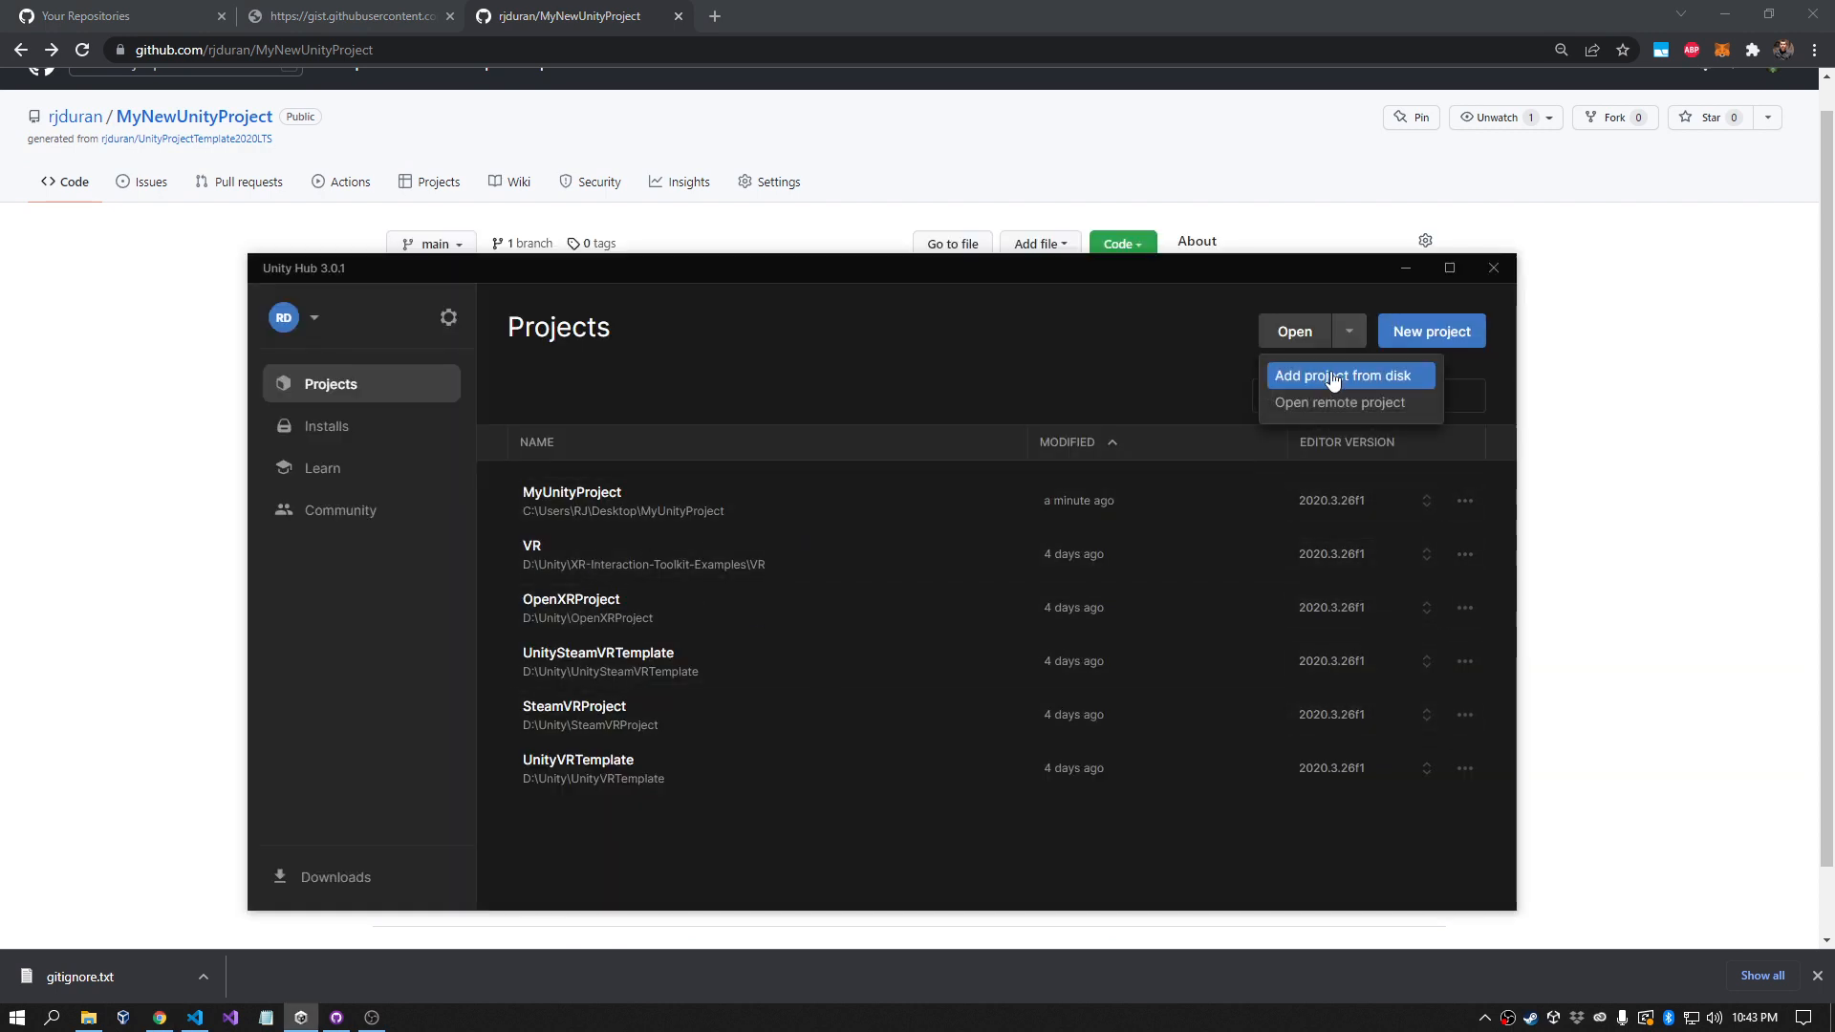
pyautogui.click(1334, 376)
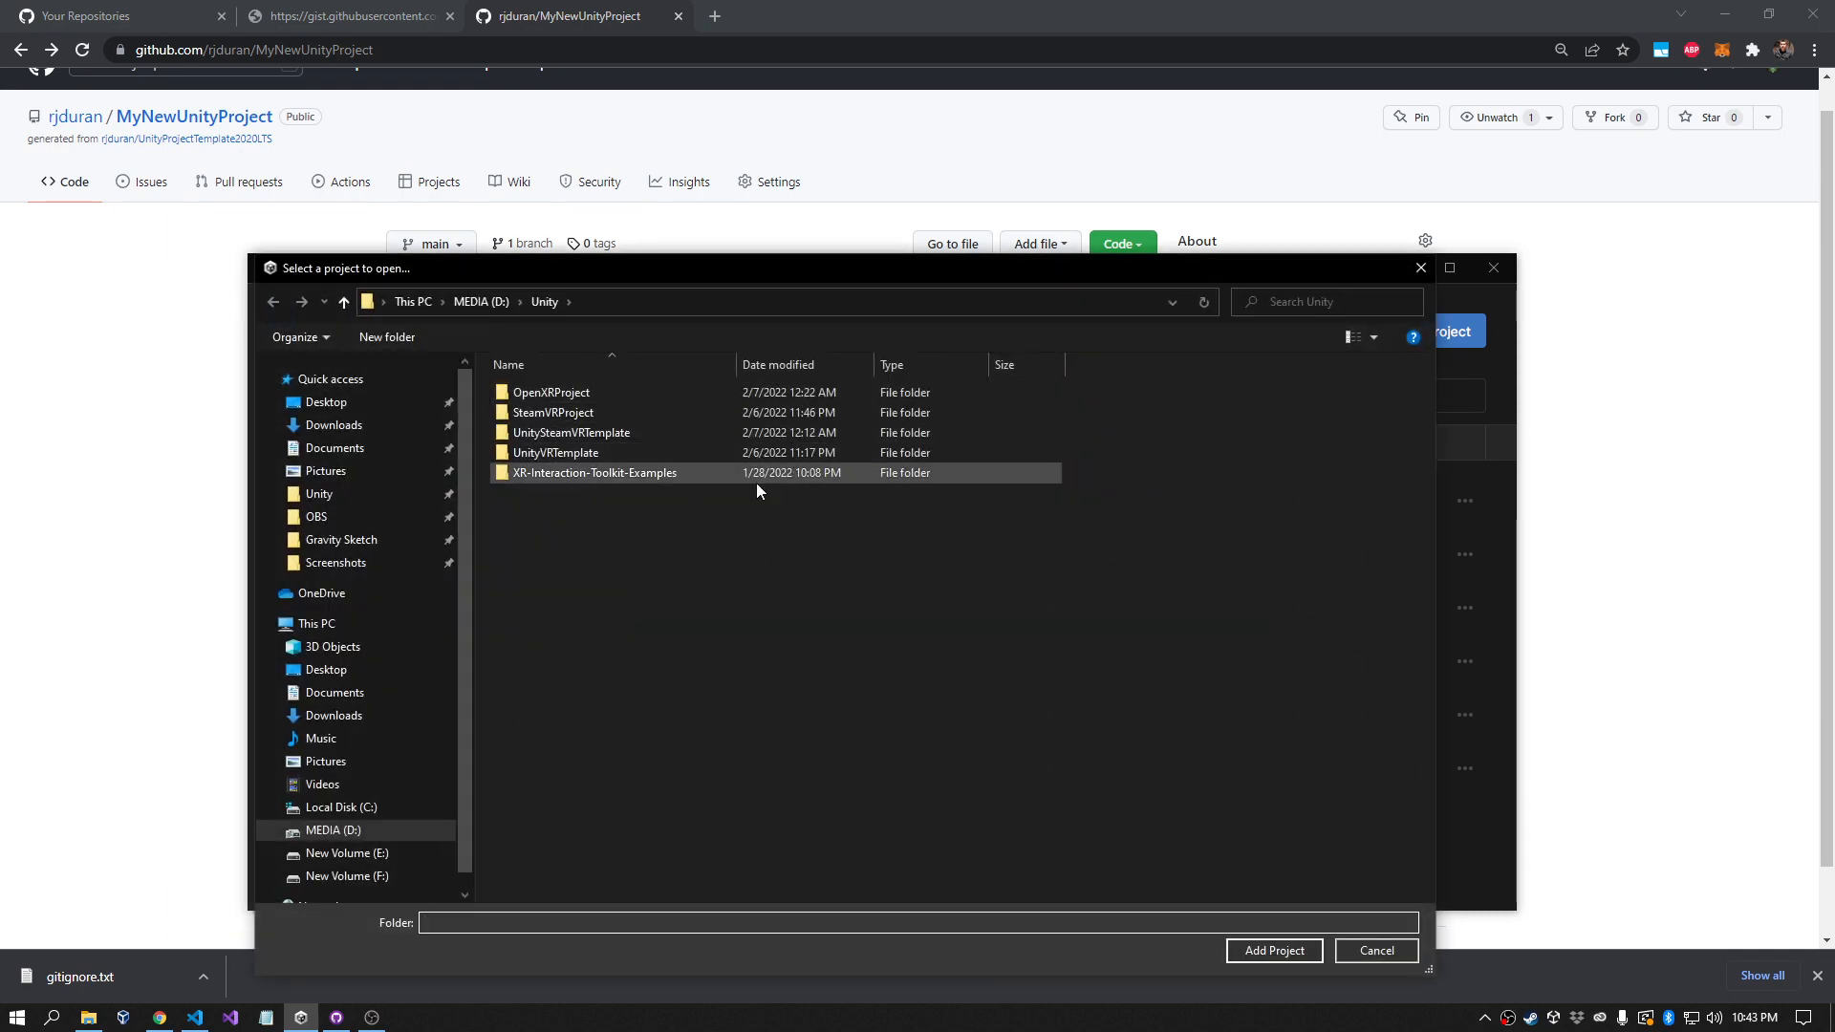
pyautogui.click(326, 402)
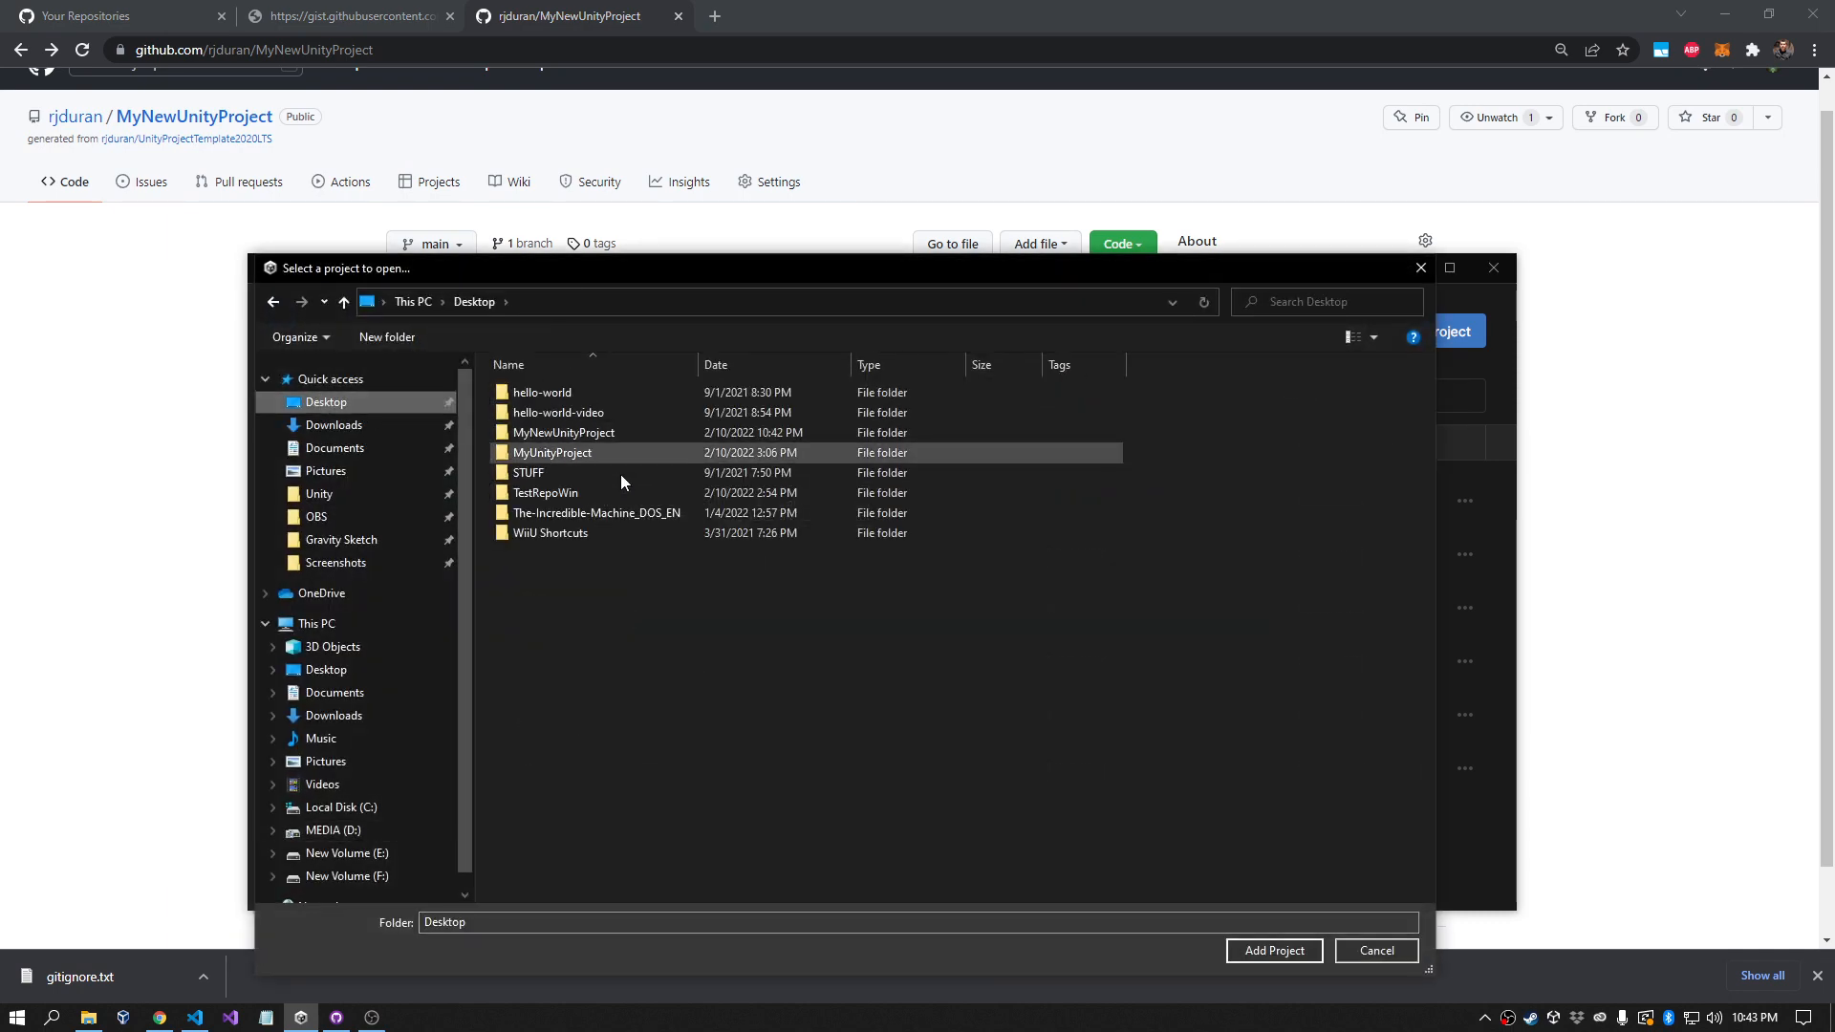
pyautogui.click(564, 433)
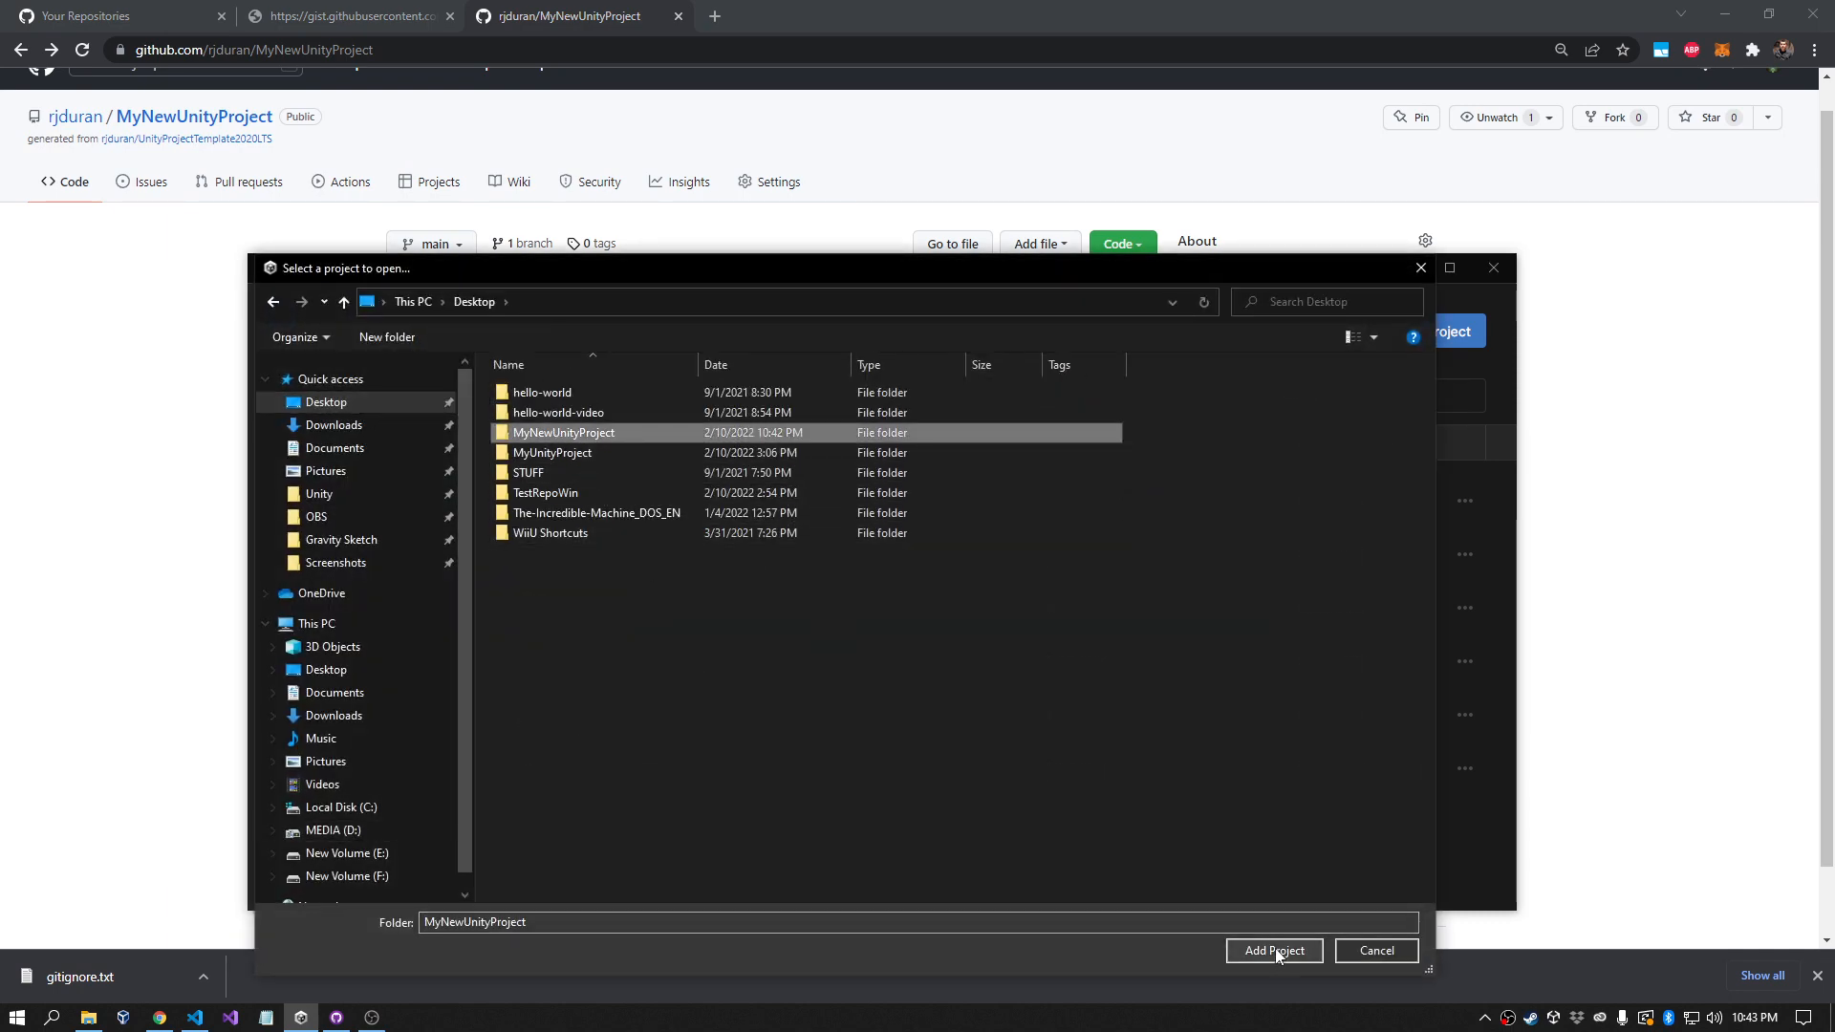
pyautogui.click(1275, 951)
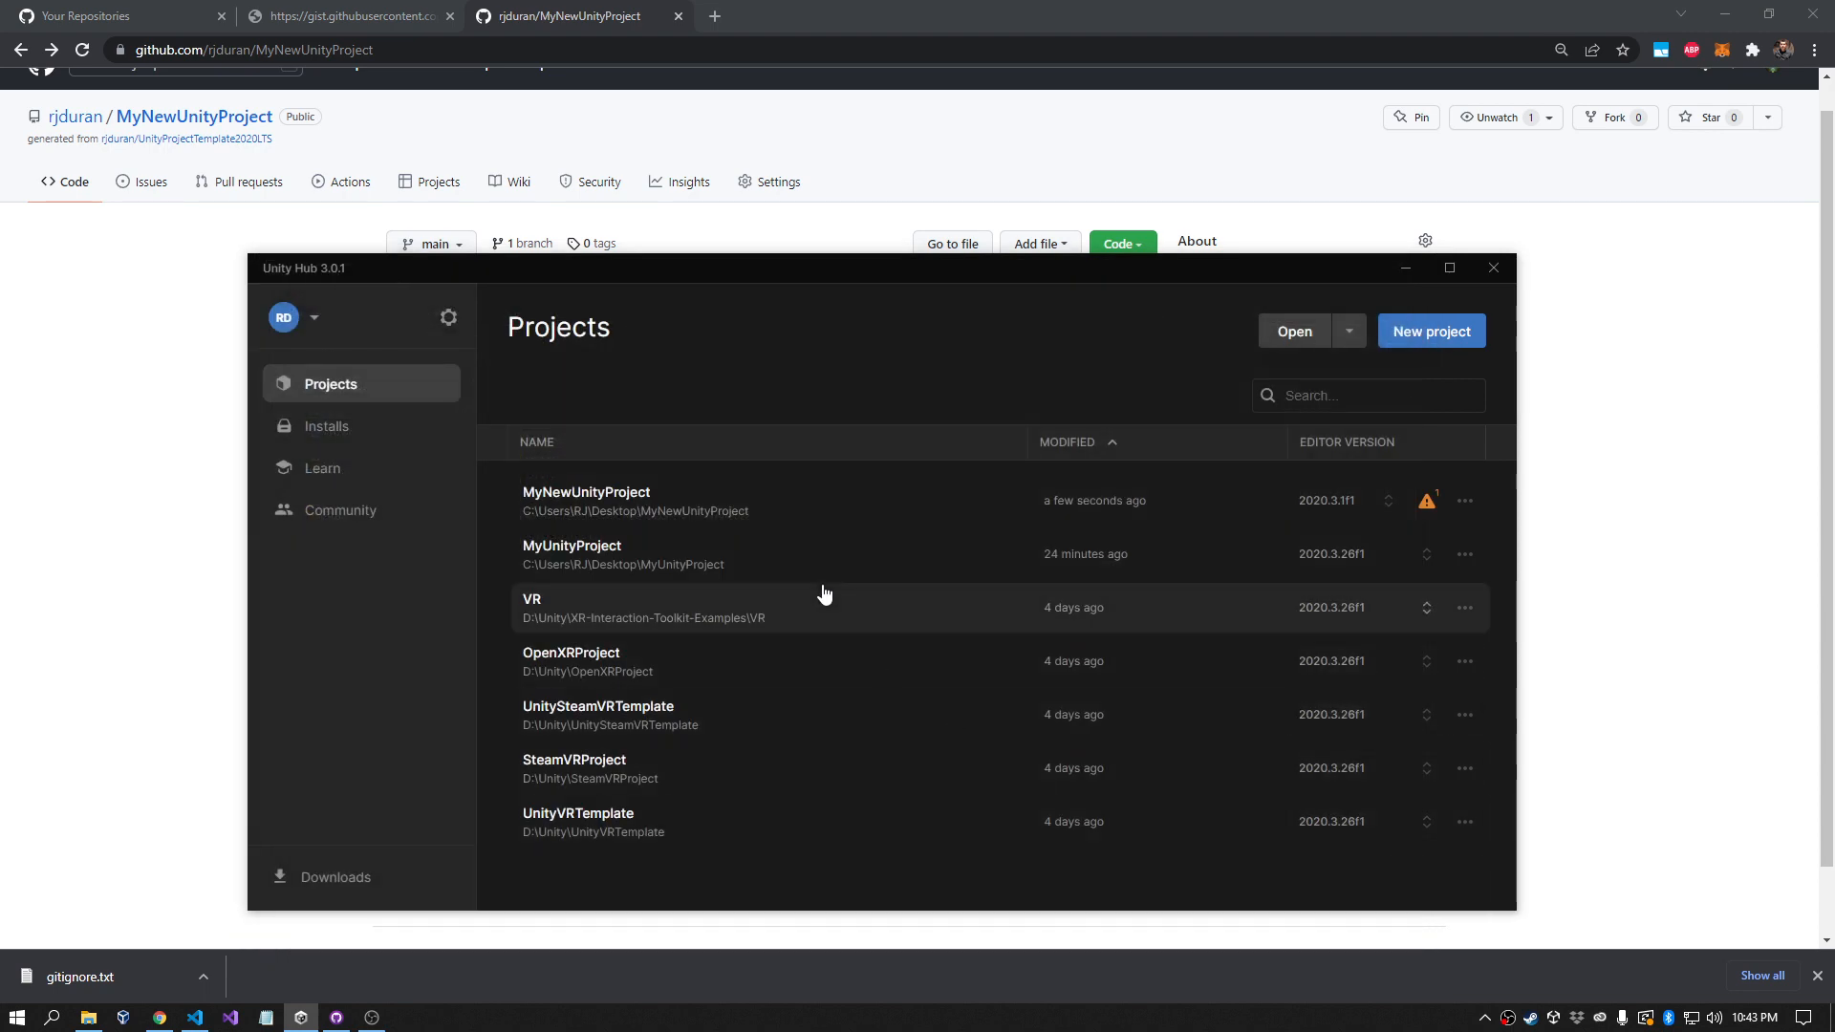
# Step: Check MyNewUnityProject's editor version issue, then open the project with Unity 2020.3.26f1 and continue despite the non-matching editor version
pyautogui.click(1429, 505)
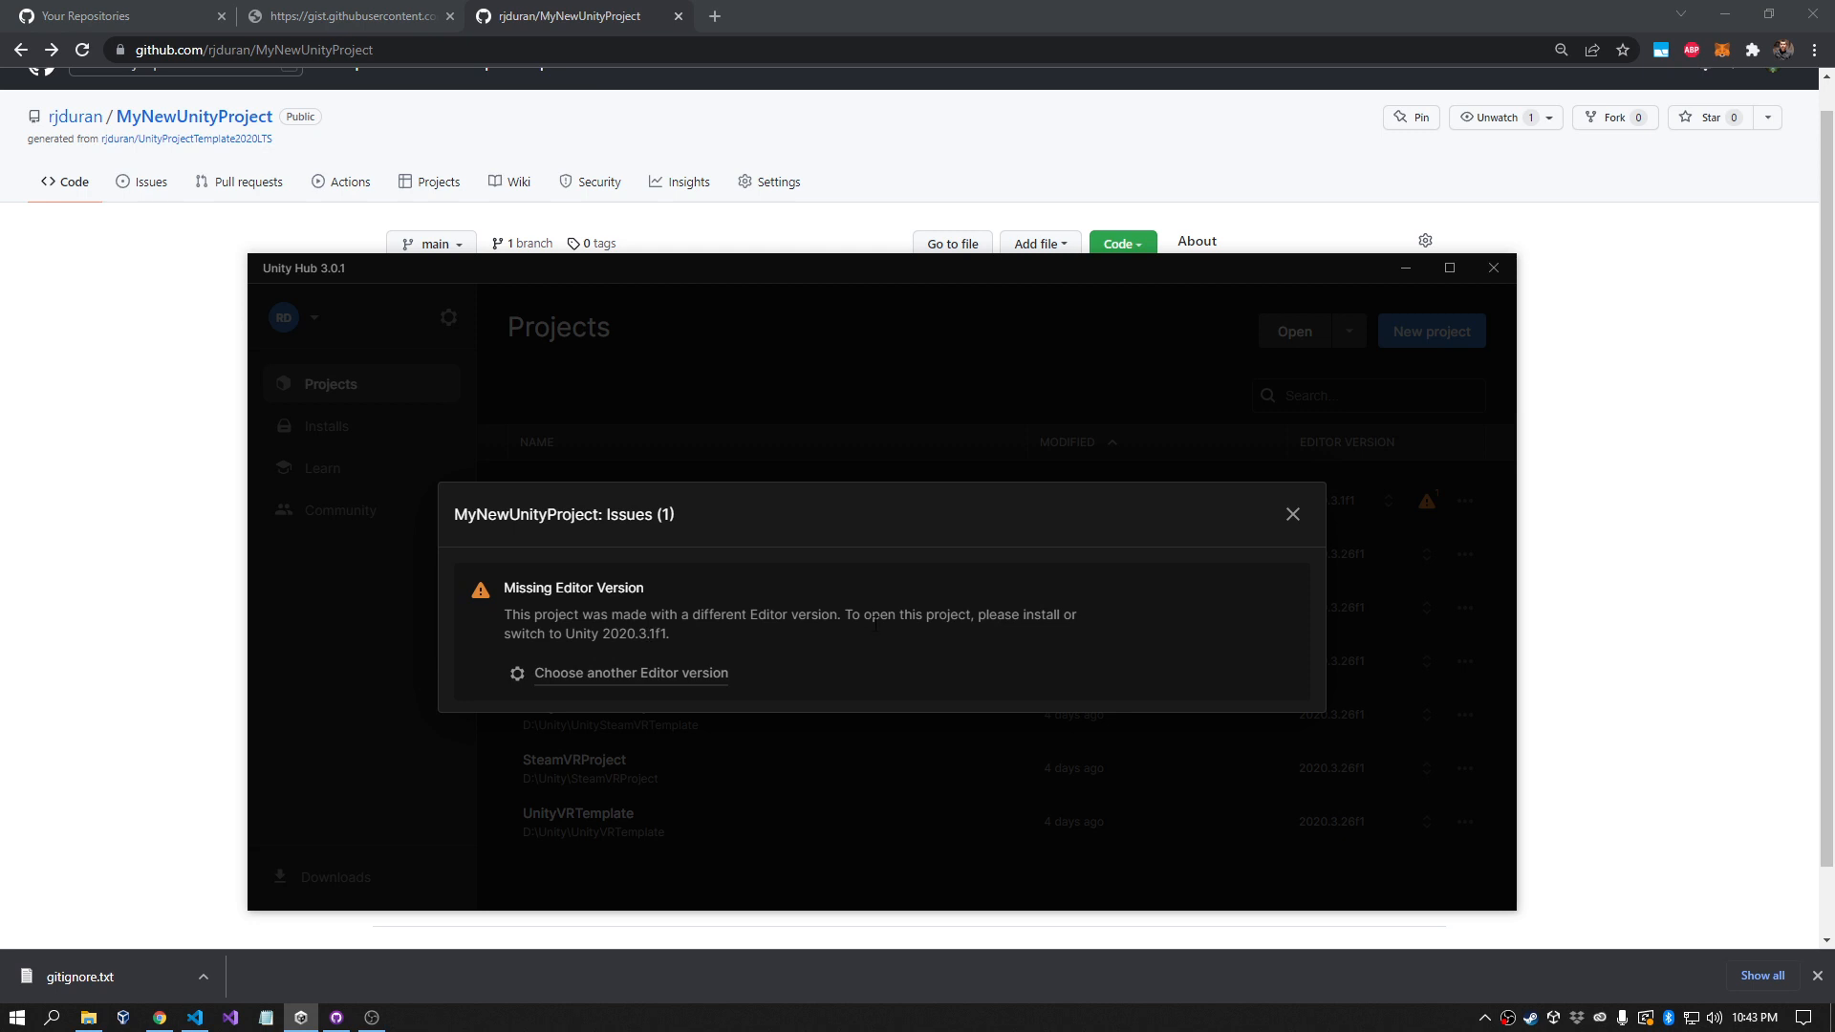
pyautogui.click(1292, 514)
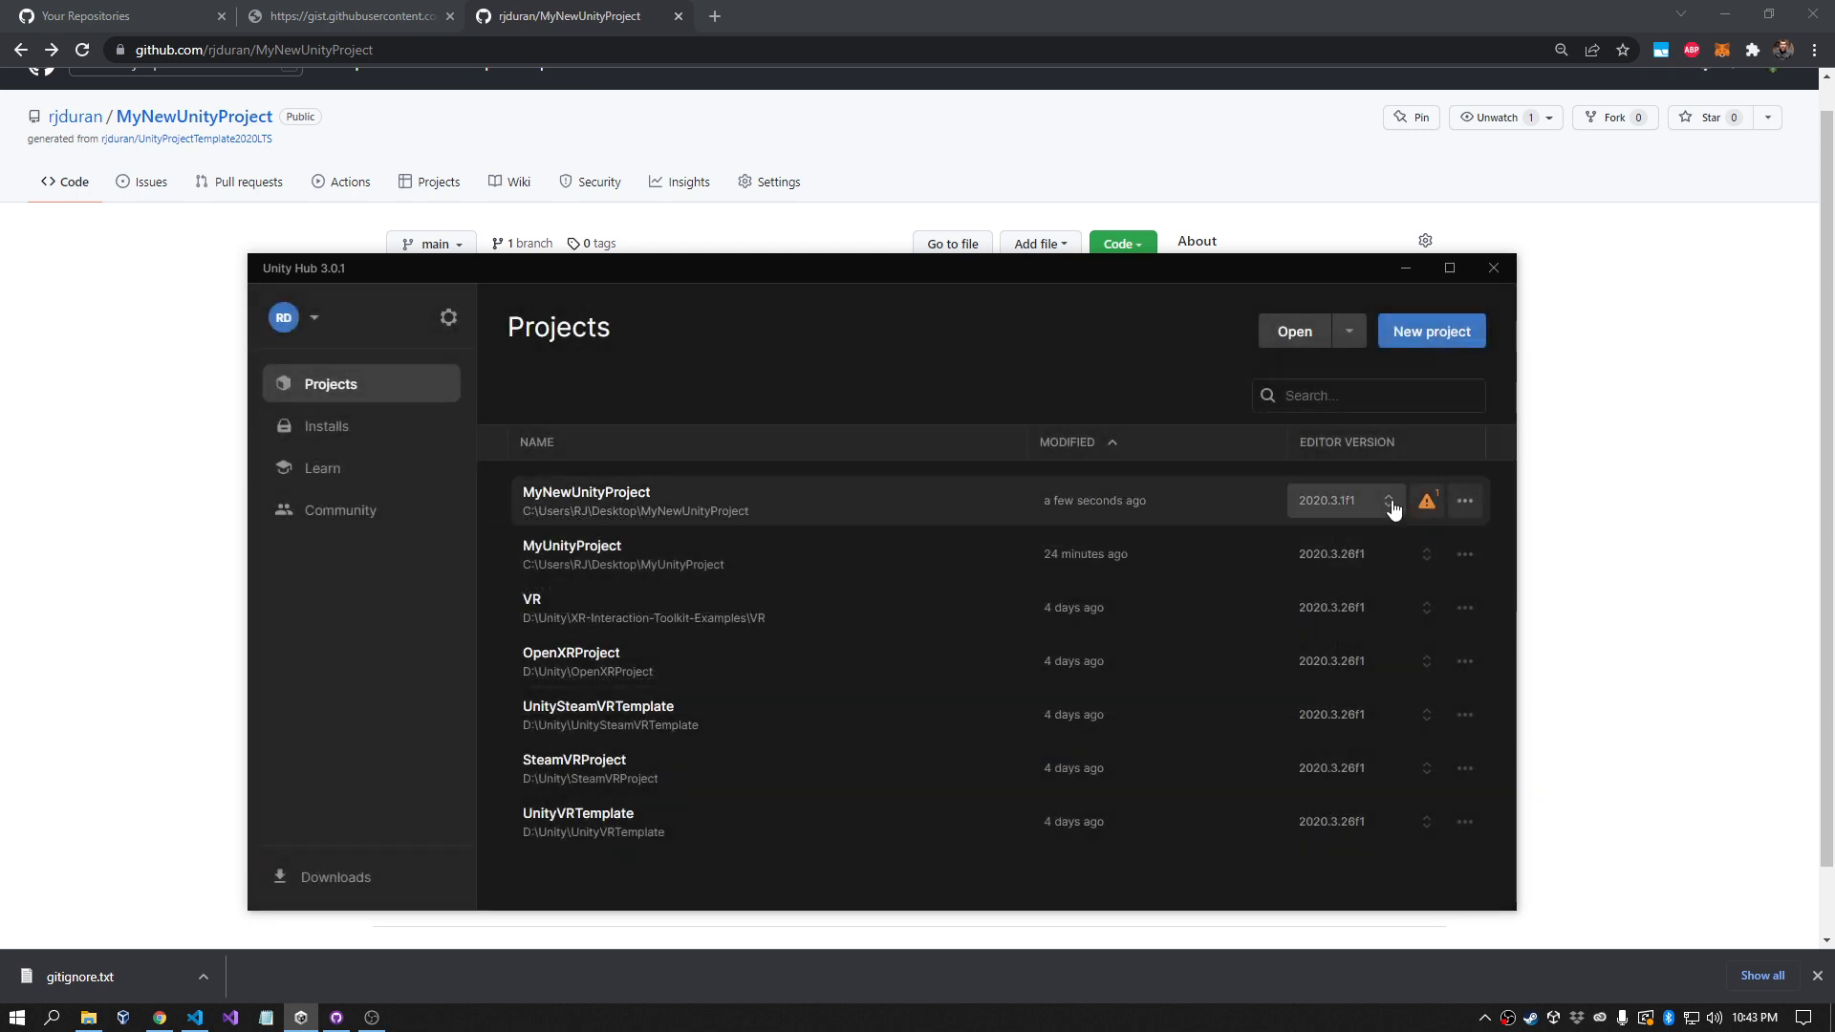
pyautogui.click(1388, 503)
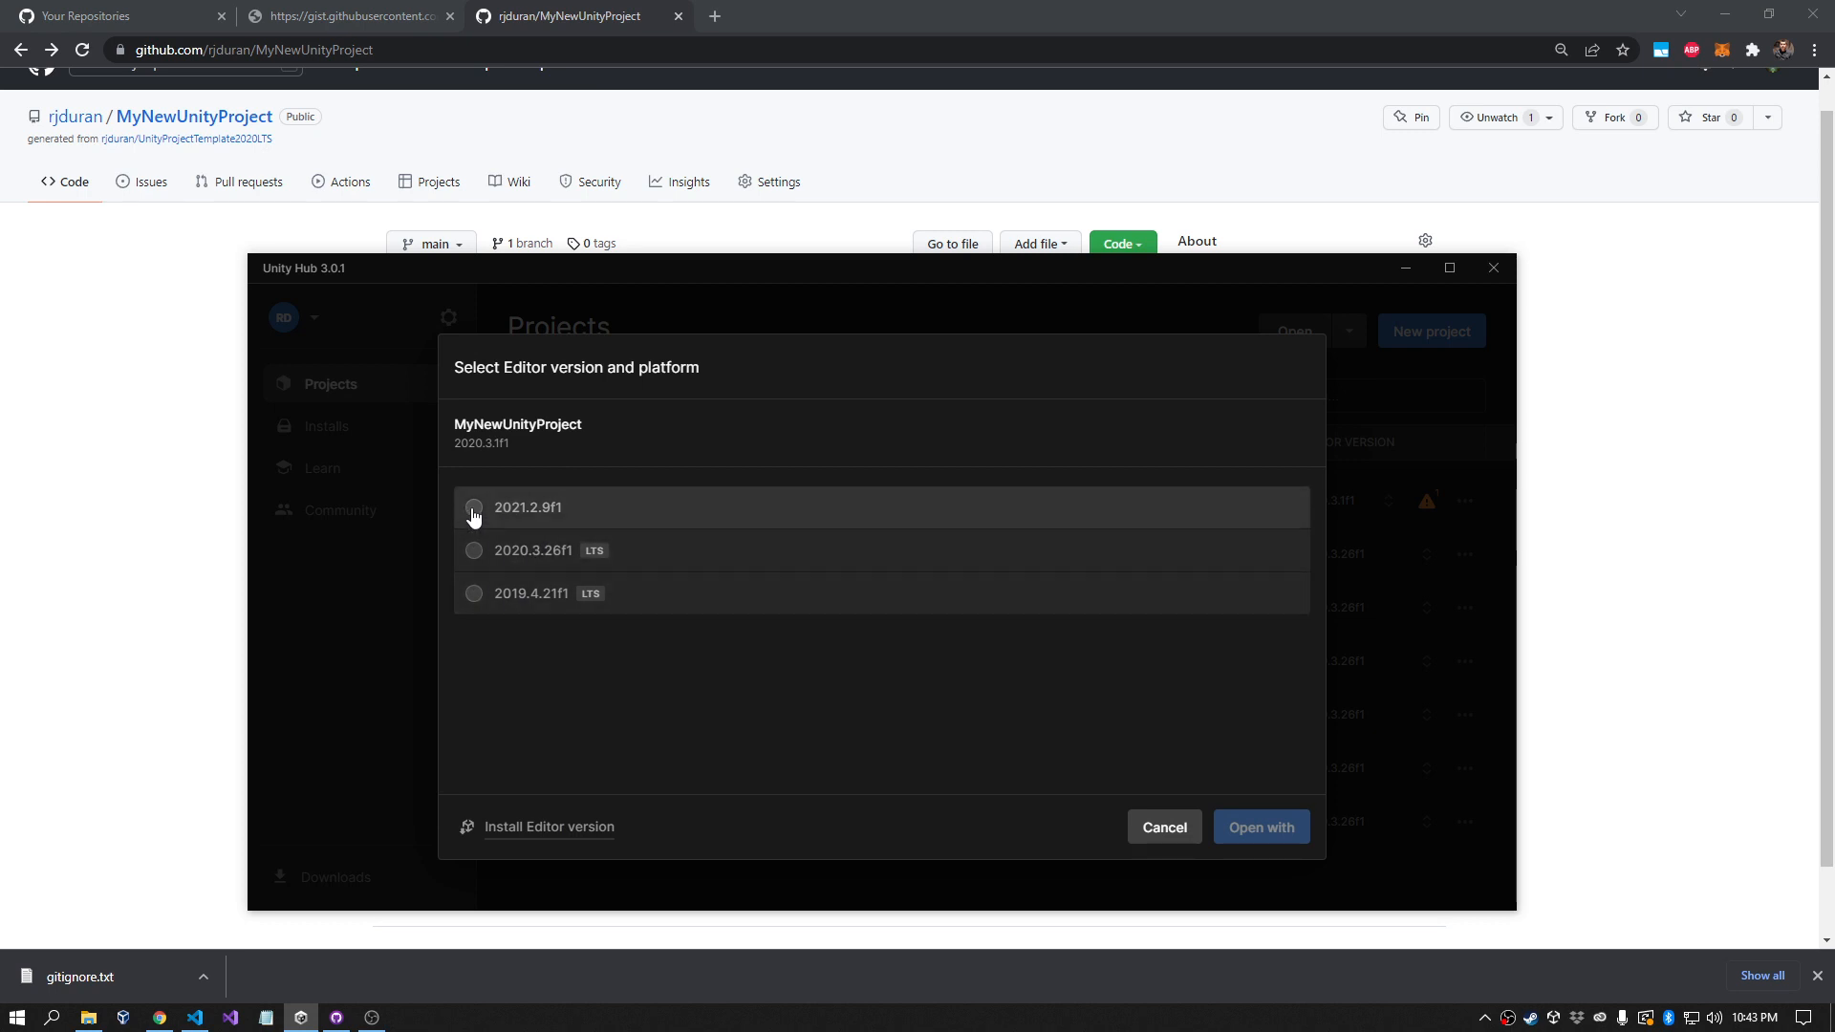
pyautogui.click(474, 550)
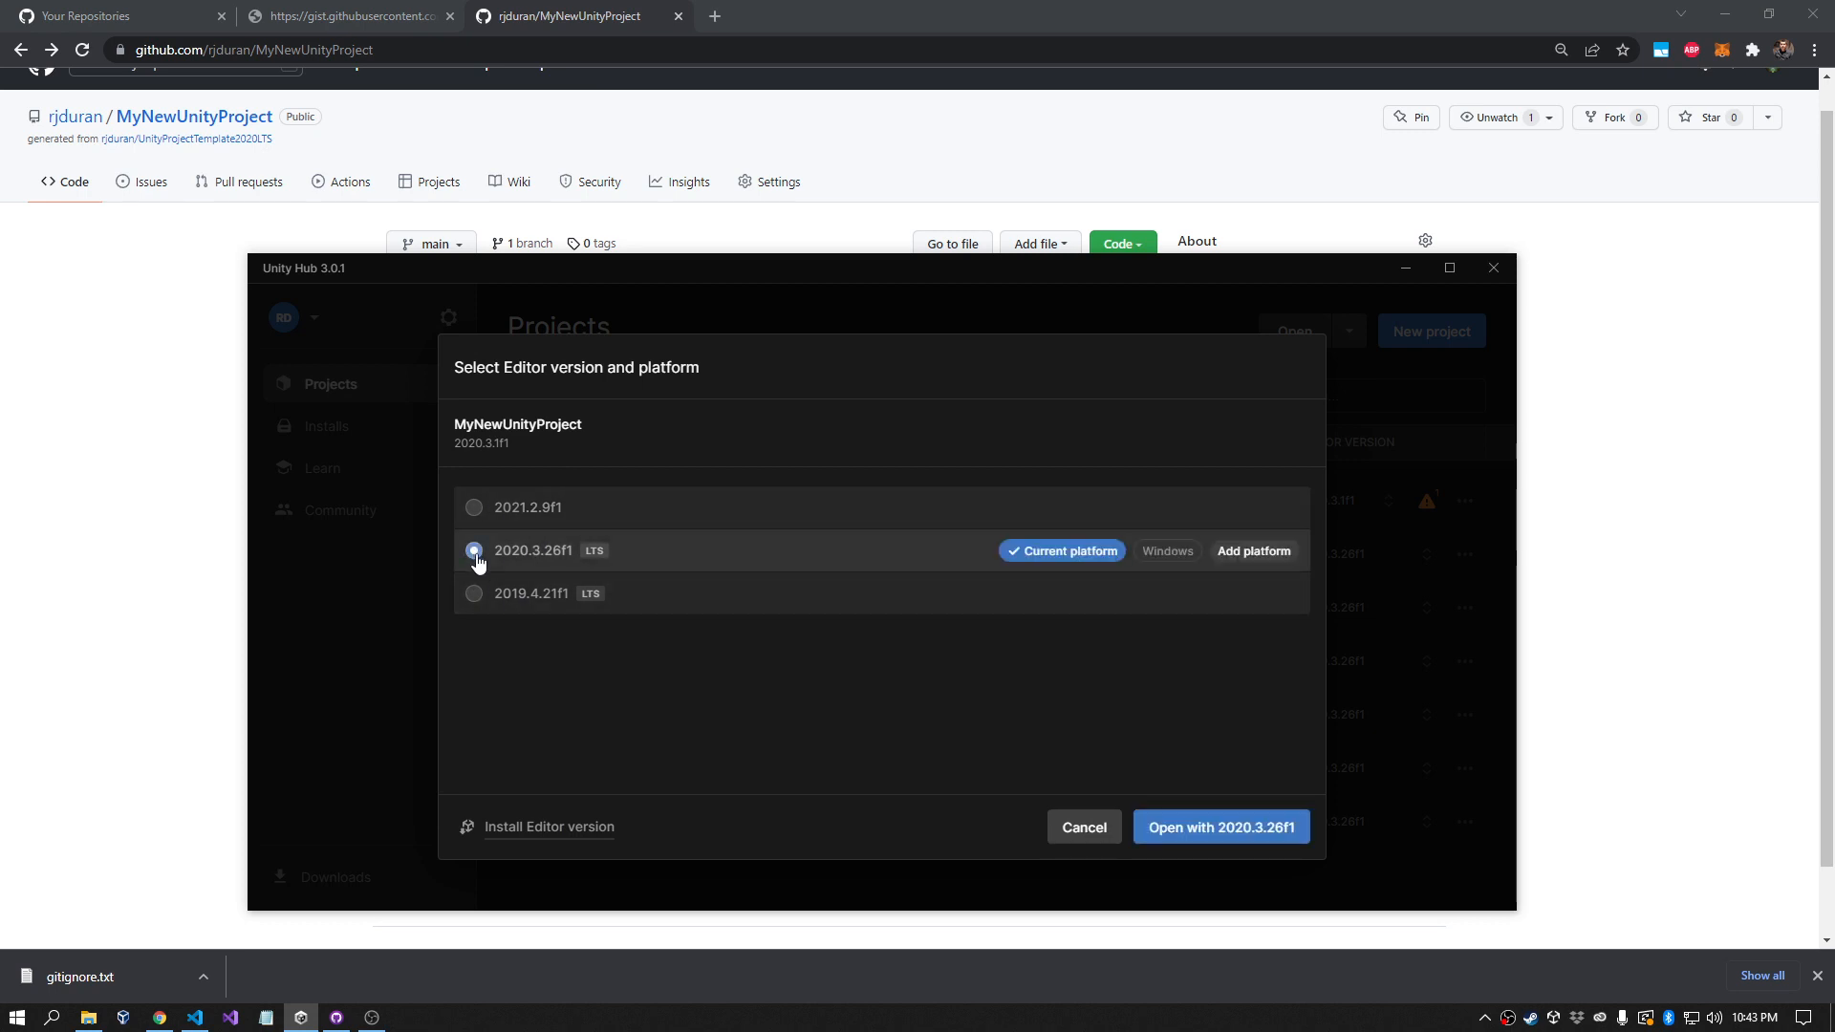
pyautogui.click(1200, 828)
pyautogui.click(1075, 696)
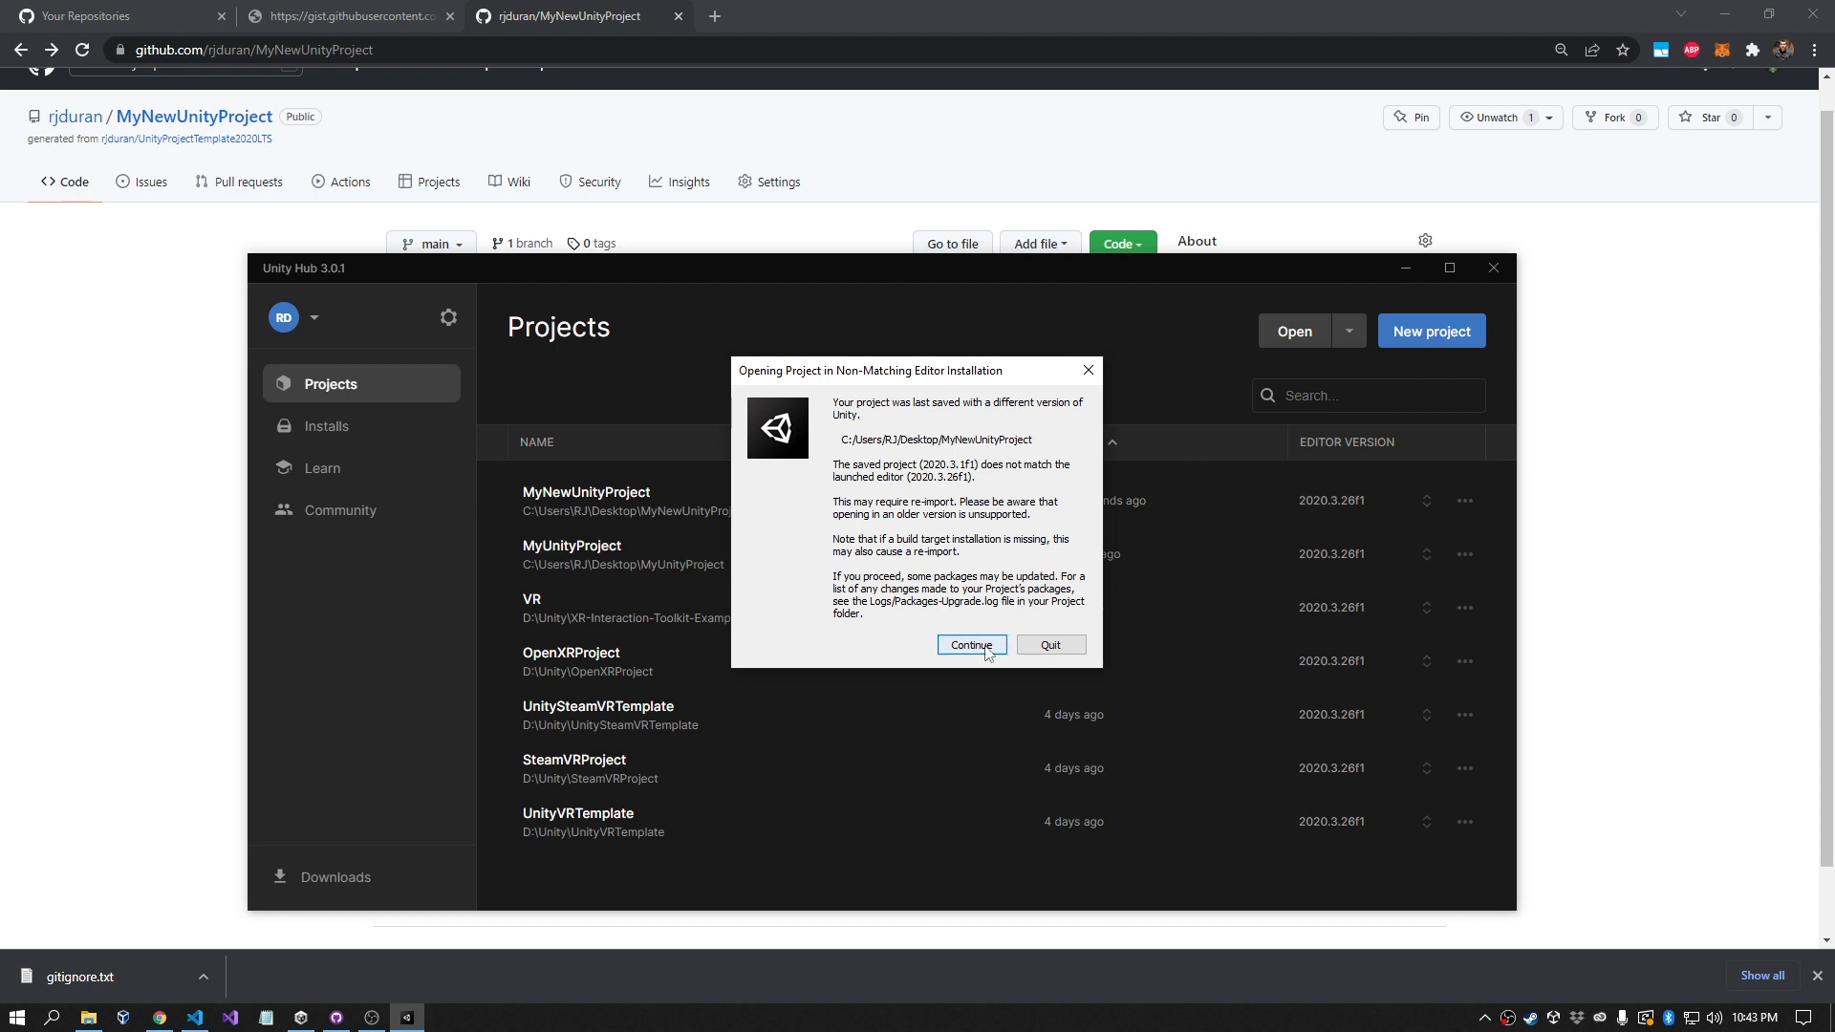
pyautogui.click(971, 645)
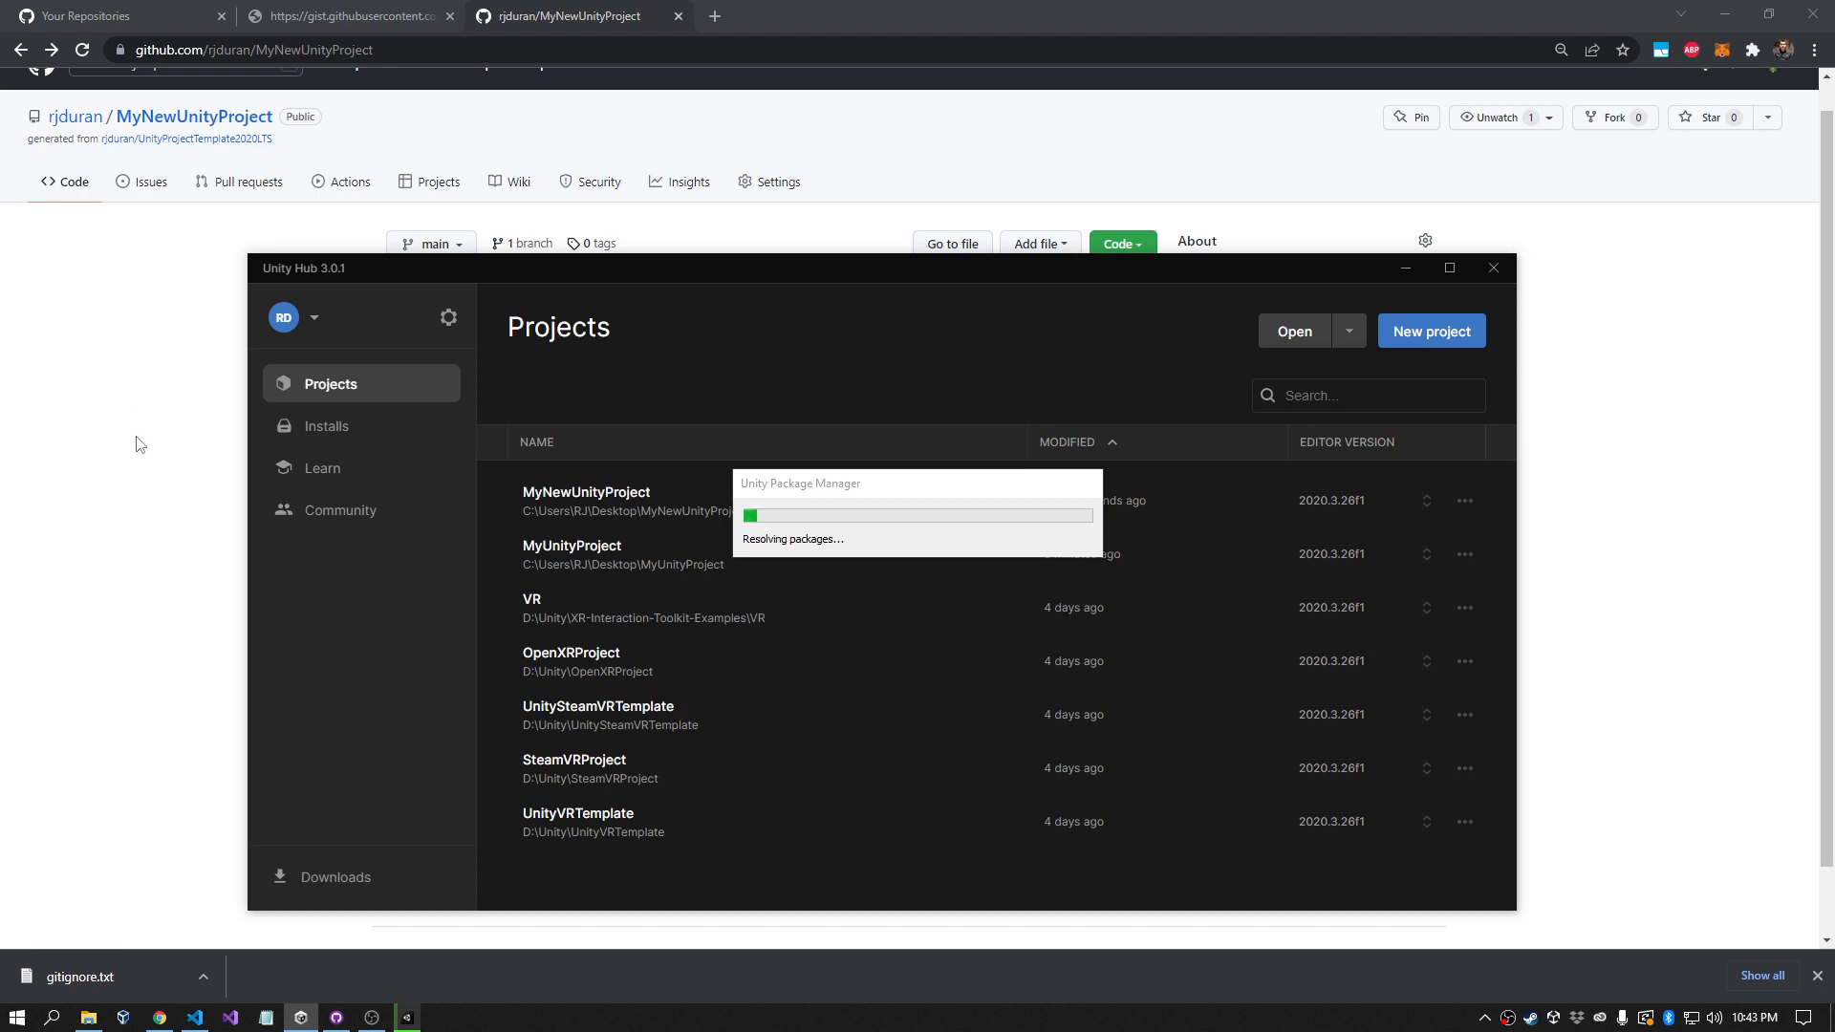
# Step: Switch to the browser, check the Unity version stated in the UnityProjectTemplate2020LTS README, and return to the MyNewUnityProject repository
pyautogui.click(140, 444)
pyautogui.click(212, 139)
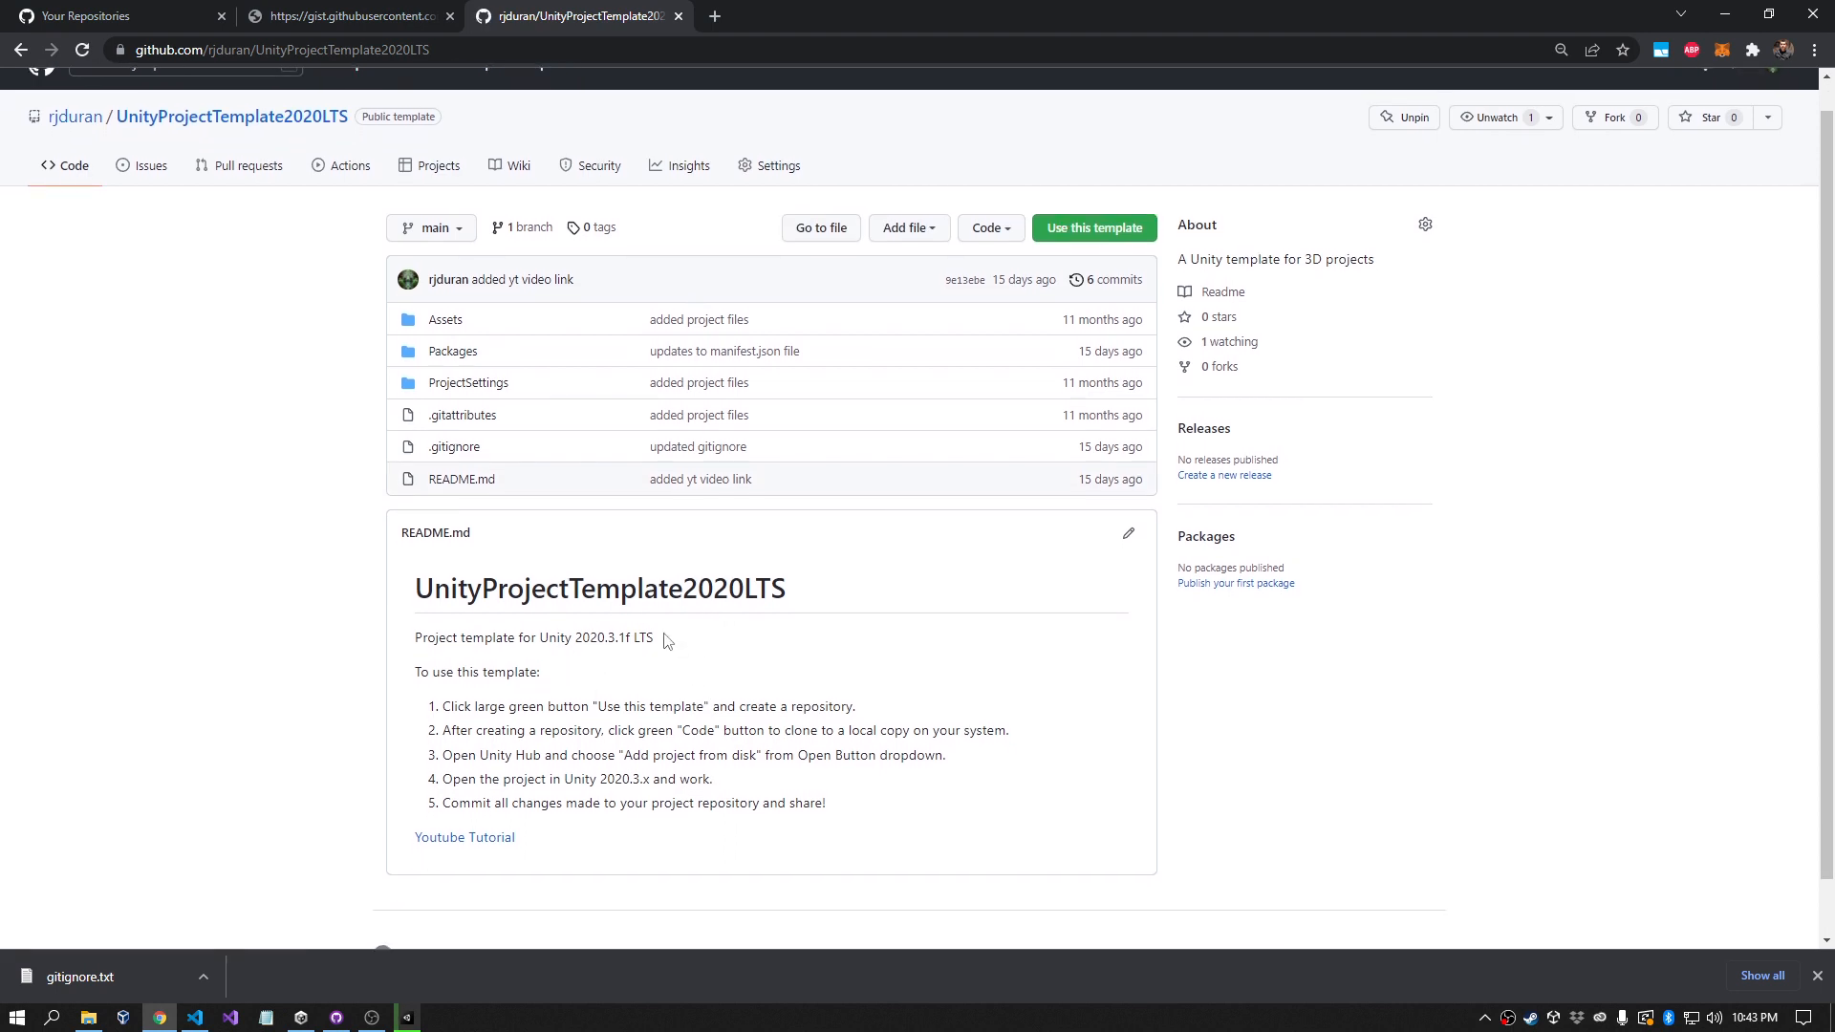
pyautogui.moveTo(666, 640); pyautogui.dragTo(415, 640)
pyautogui.click(582, 640)
pyautogui.moveTo(681, 643); pyautogui.dragTo(419, 645)
pyautogui.scroll(1, 587, 691)
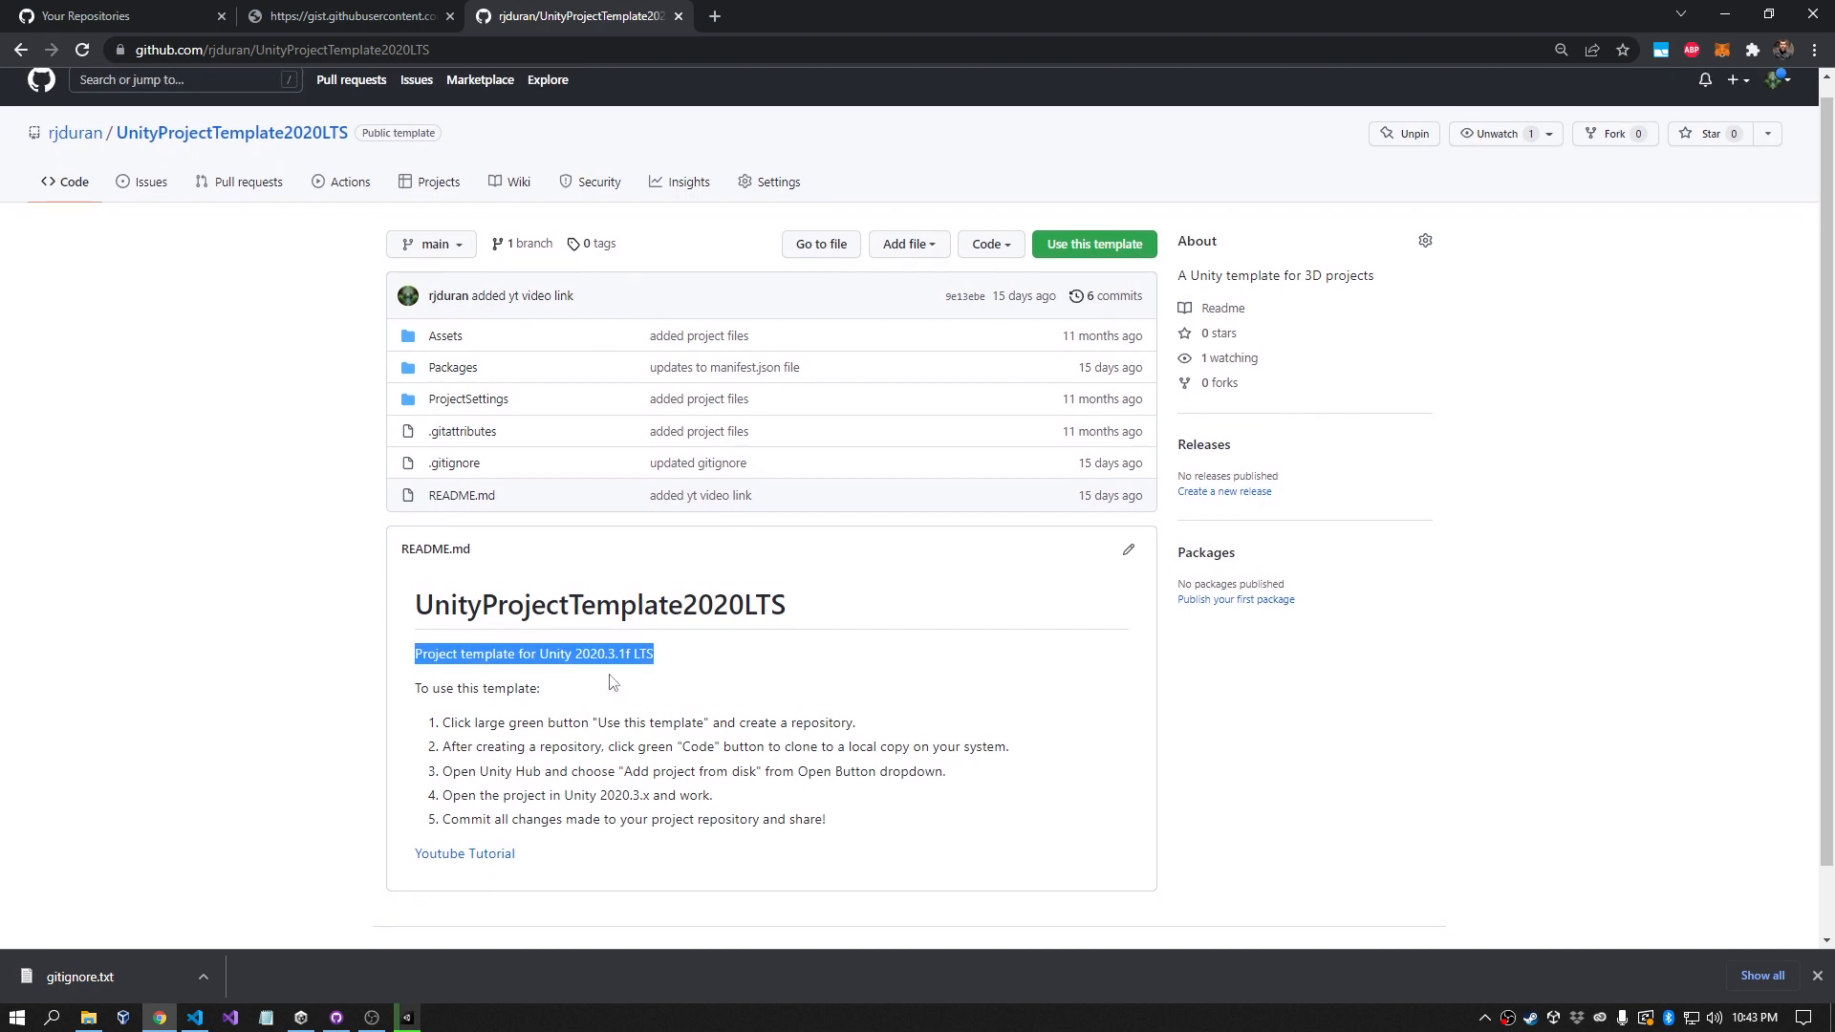
pyautogui.click(676, 671)
pyautogui.moveTo(669, 669); pyautogui.dragTo(565, 669)
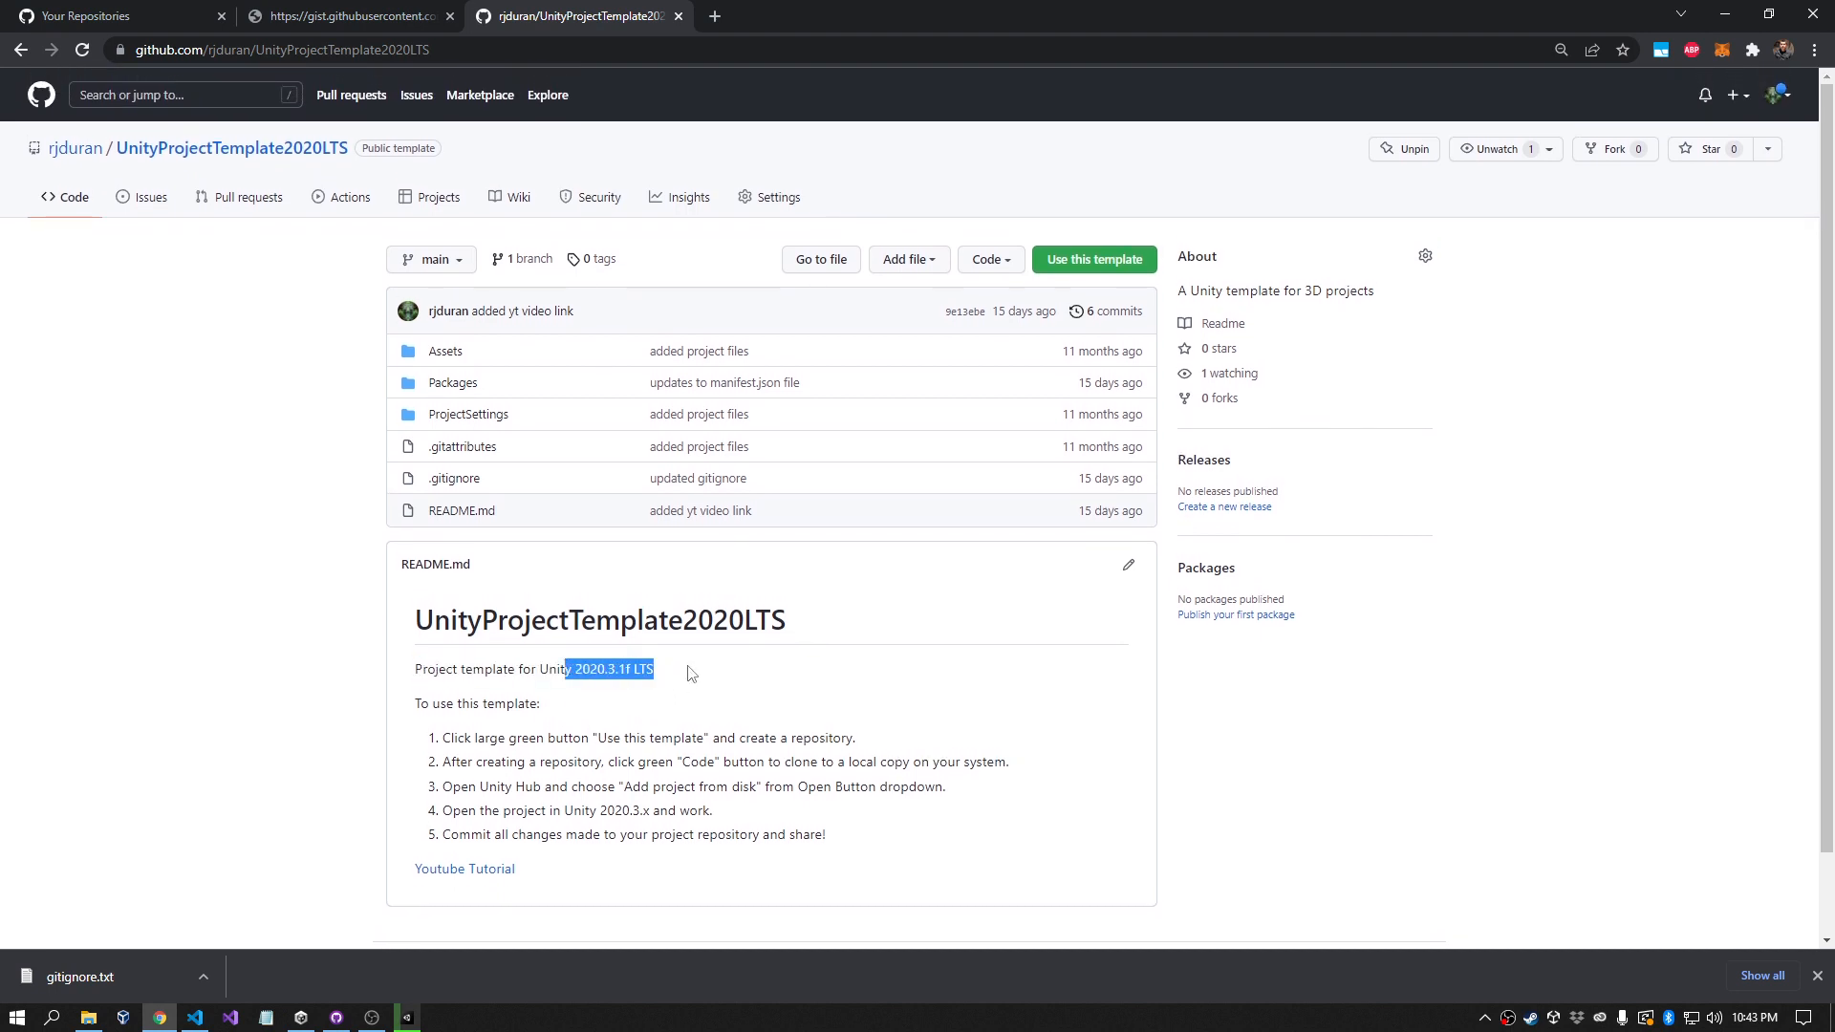
pyautogui.click(21, 50)
pyautogui.hotkey('alt', 'Tab')
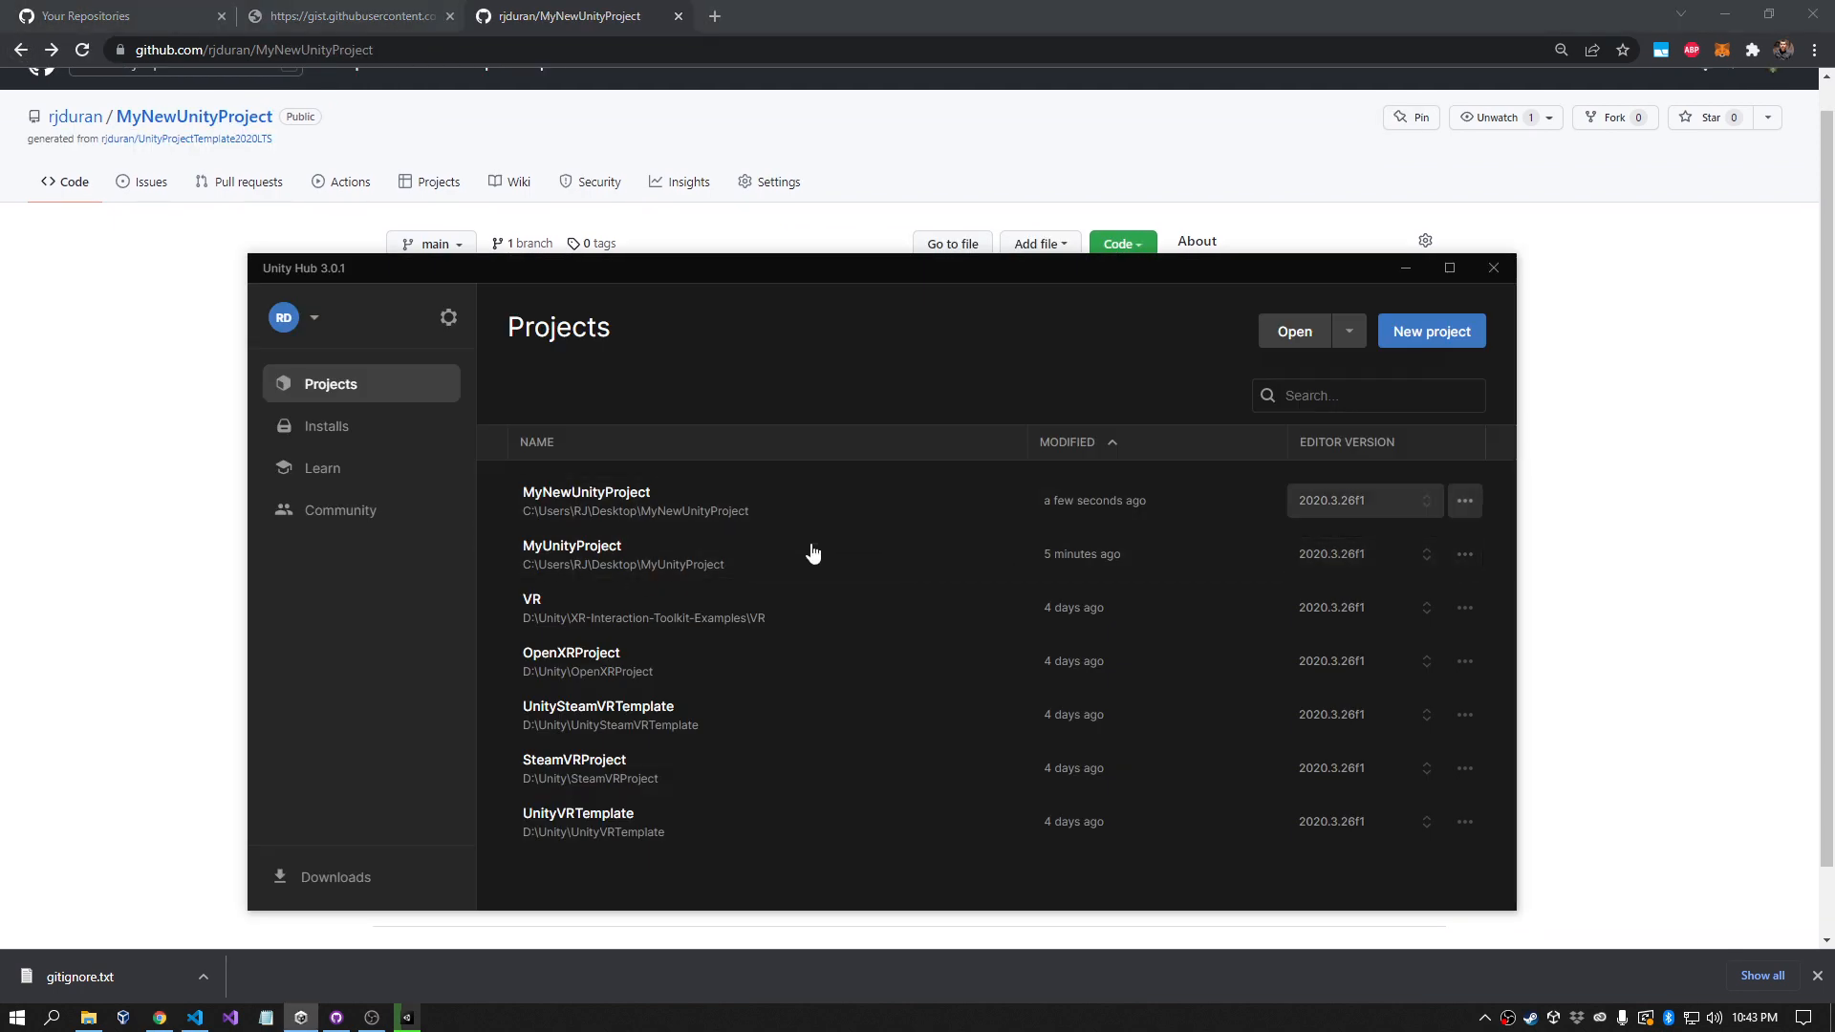
pyautogui.hotkey('alt', 'Tab')
pyautogui.press('Tab')
pyautogui.click(1290, 588)
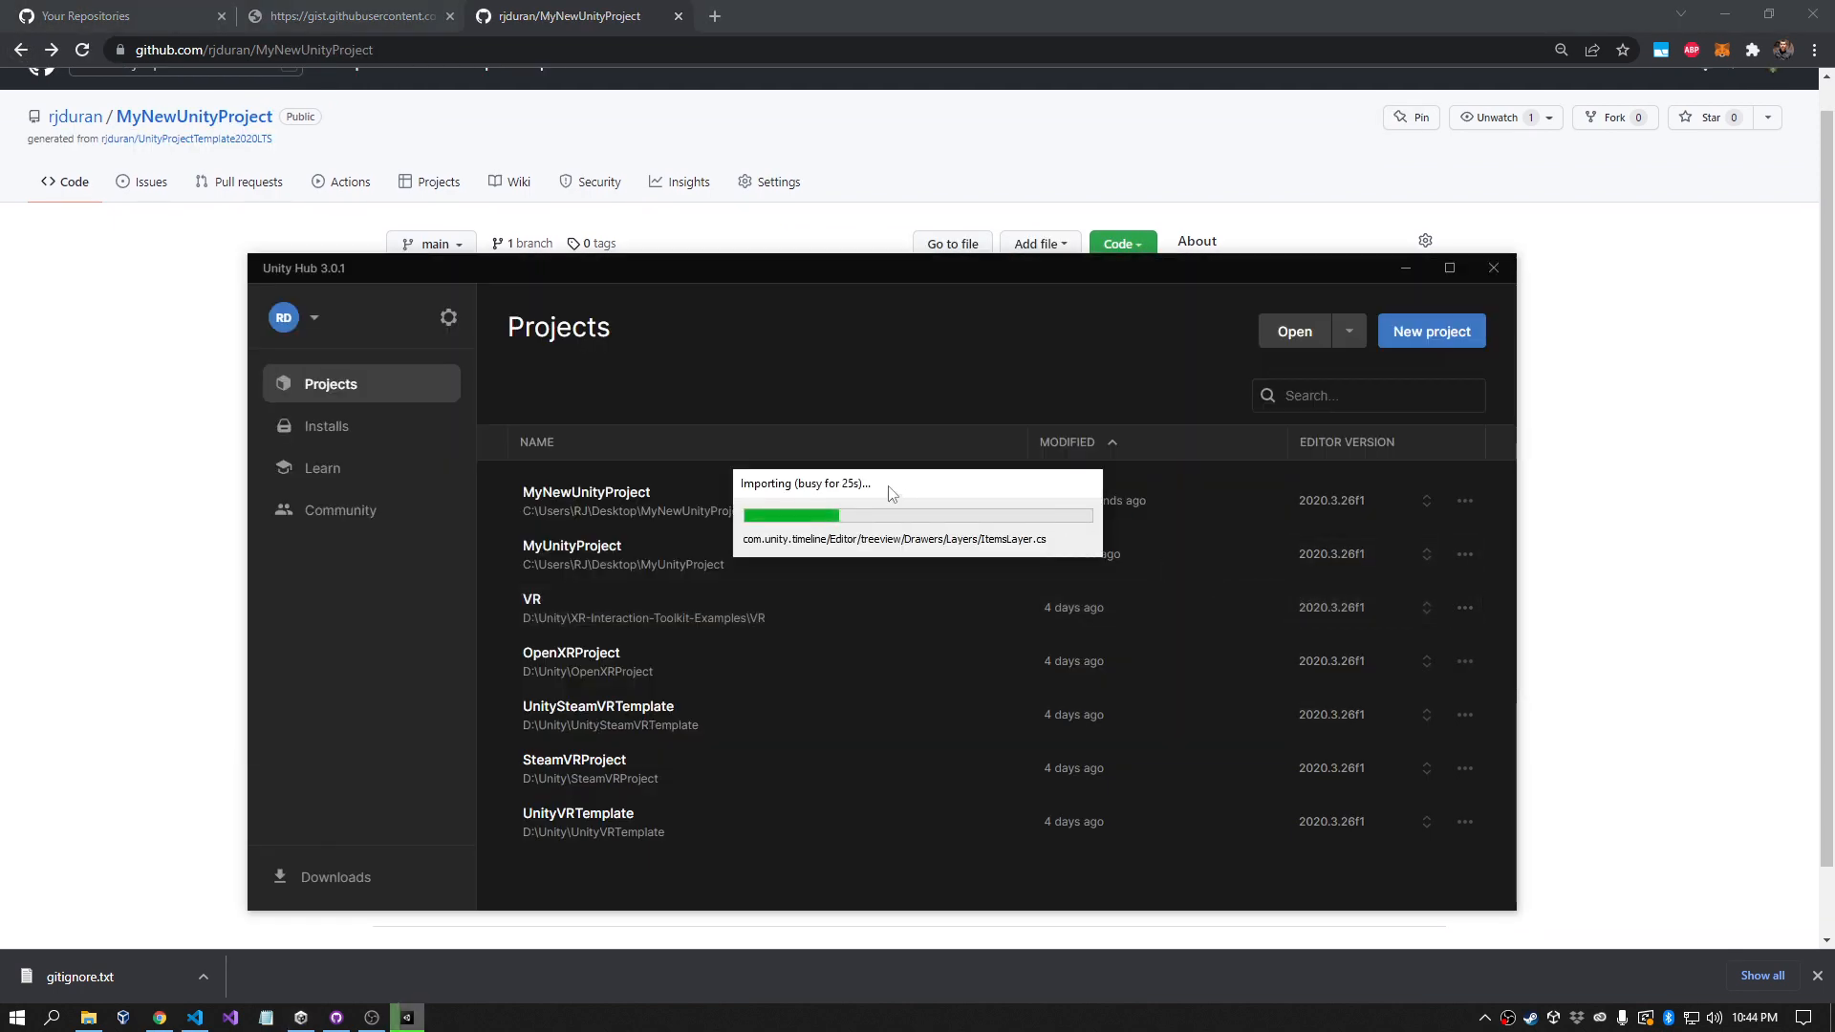
pyautogui.hotkey('alt', 'Tab')
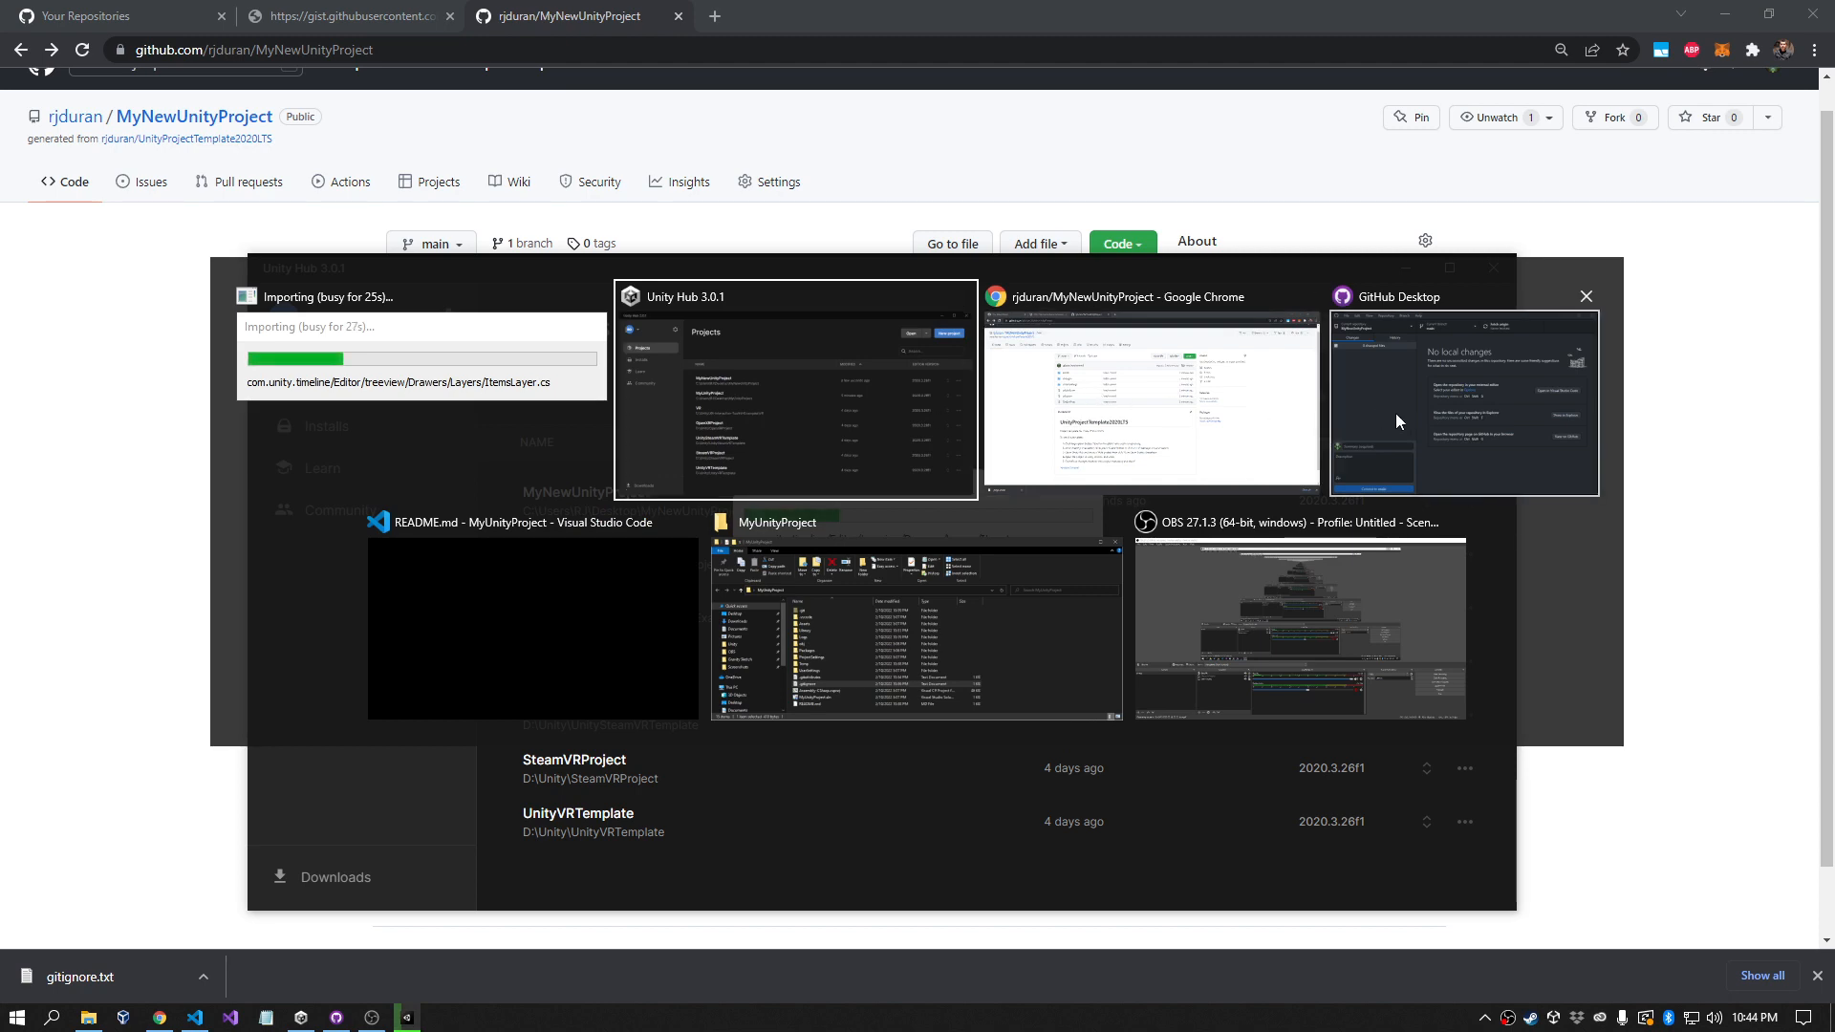
pyautogui.hotkey('alt', 'Tab')
pyautogui.click(1481, 382)
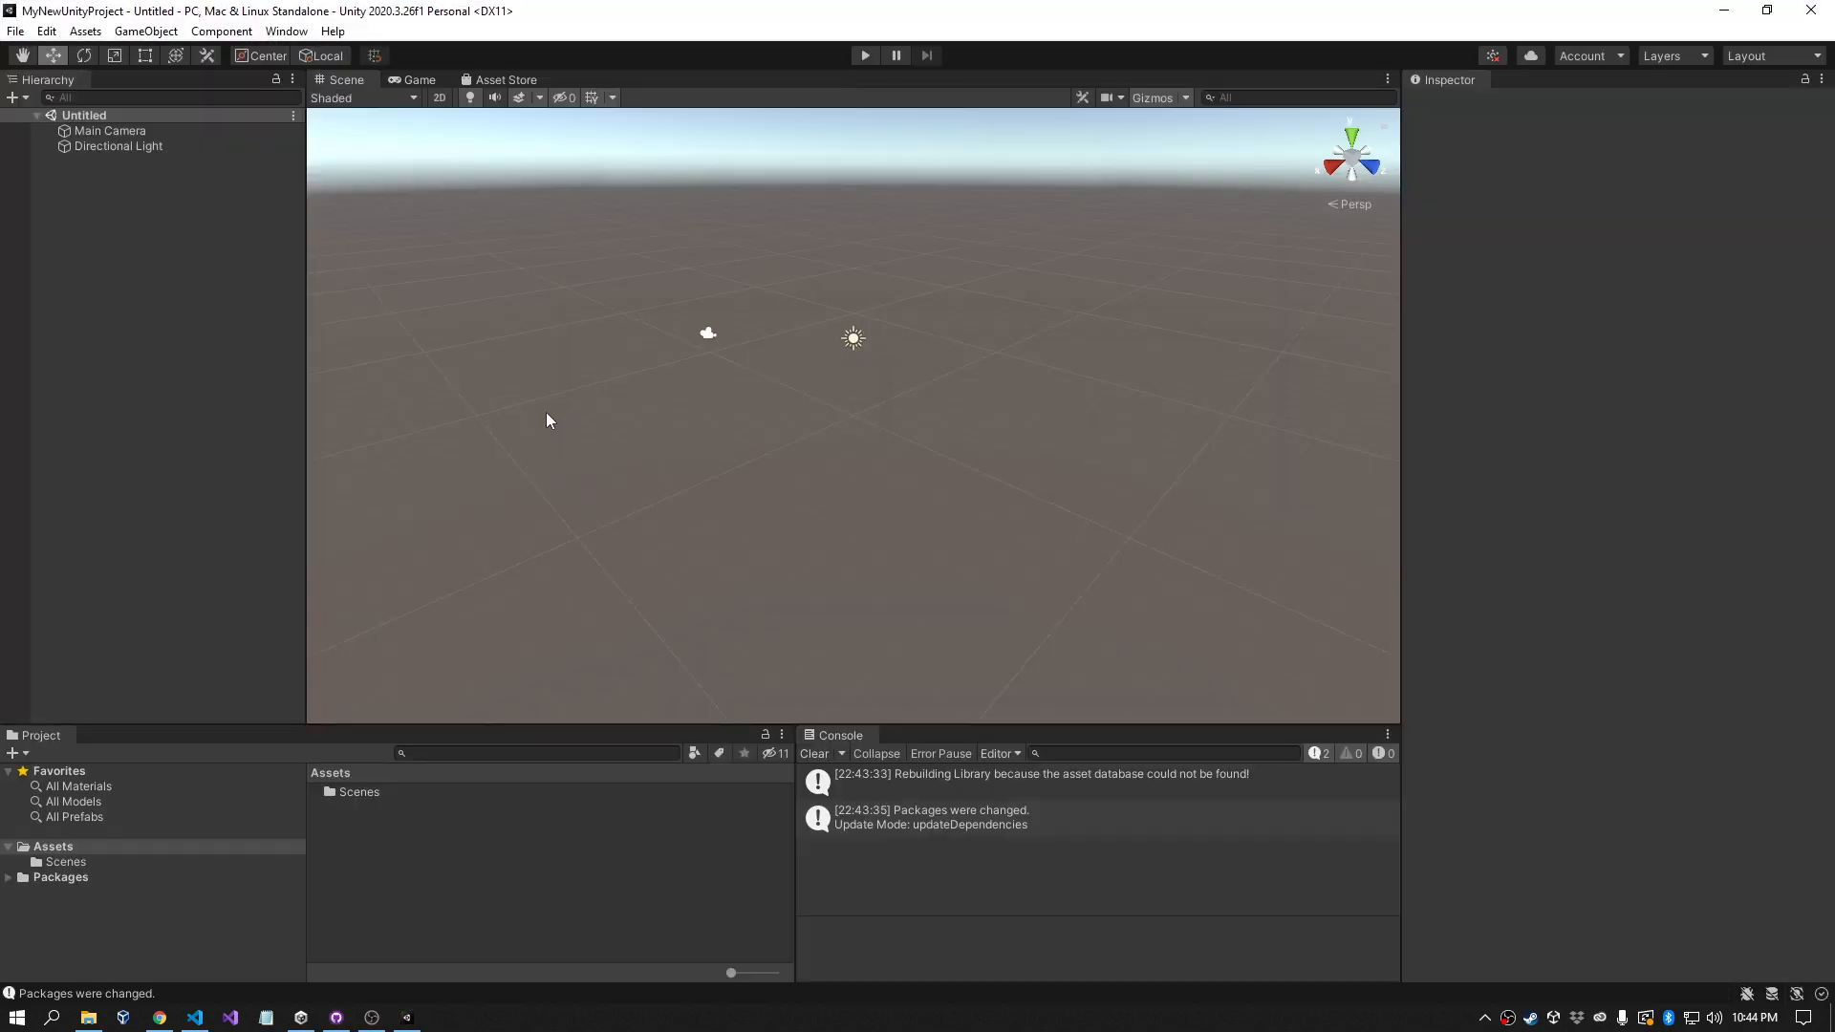
# Step: Open SampleScene from the Scenes folder in the Unity editor, run it briefly in play mode and stop it
pyautogui.click(94, 864)
pyautogui.doubleClick(375, 790)
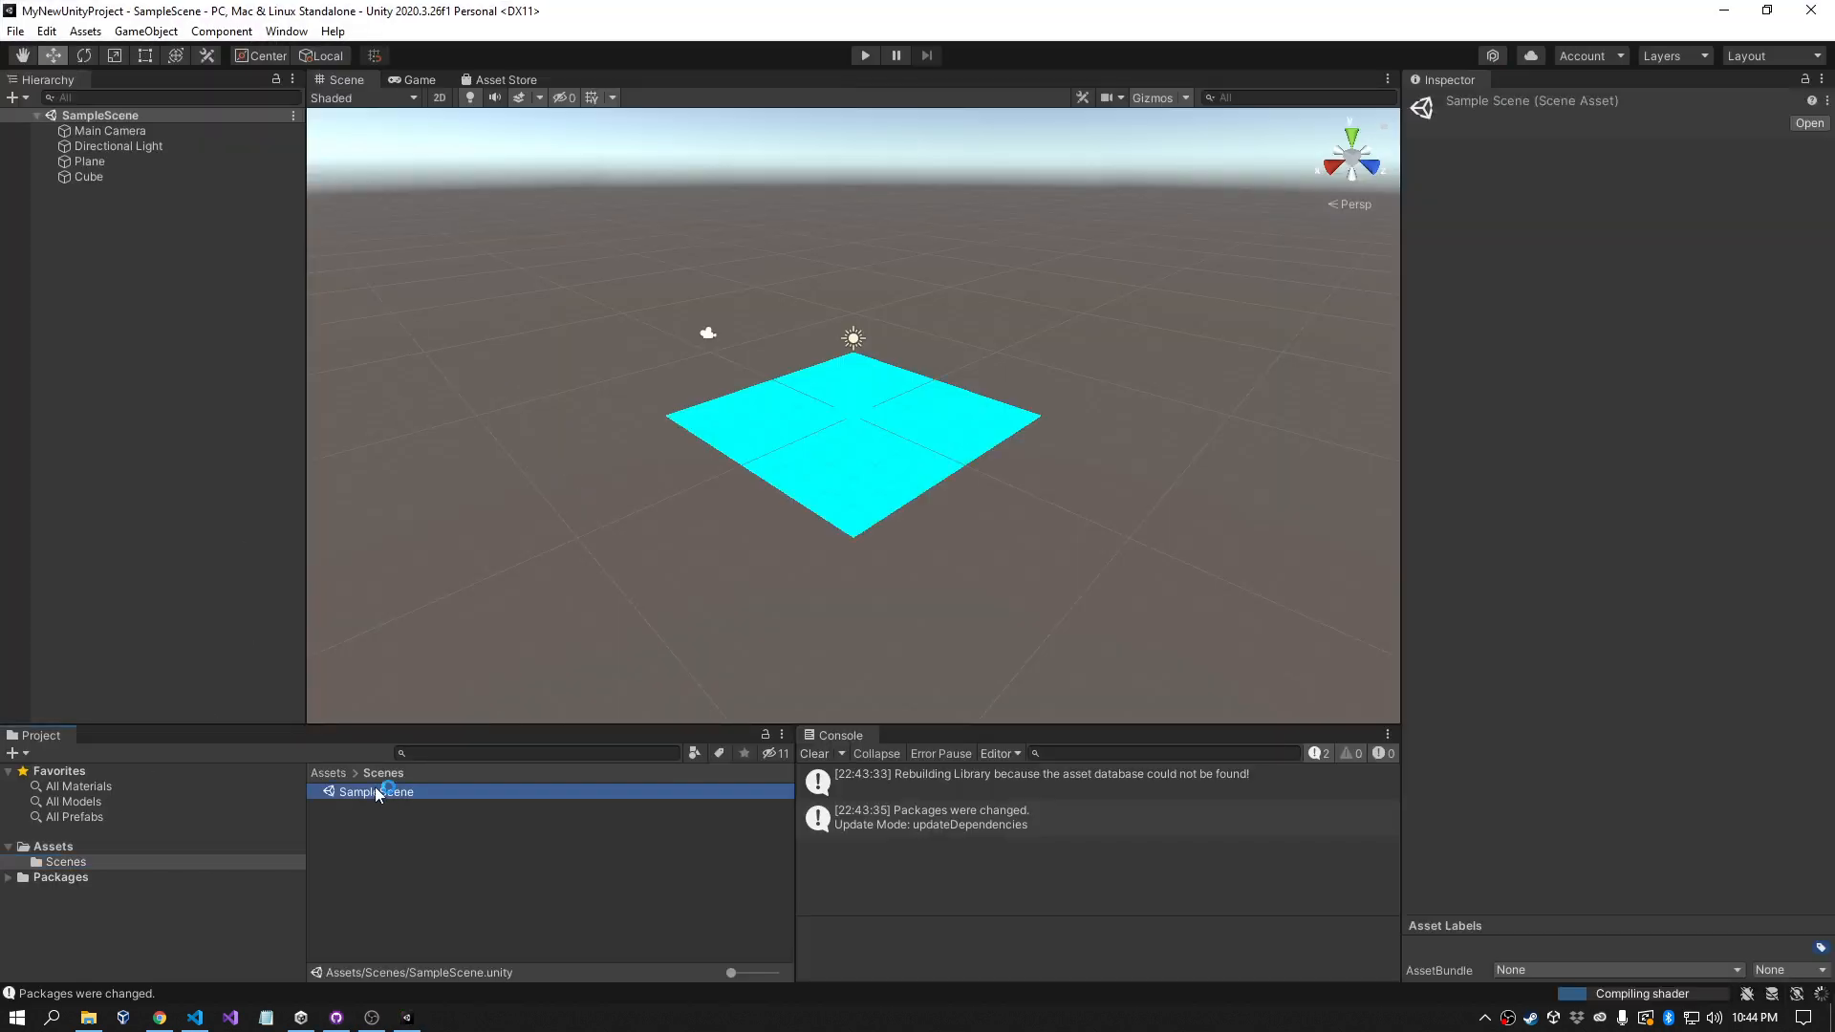
pyautogui.scroll(-5, 841, 387)
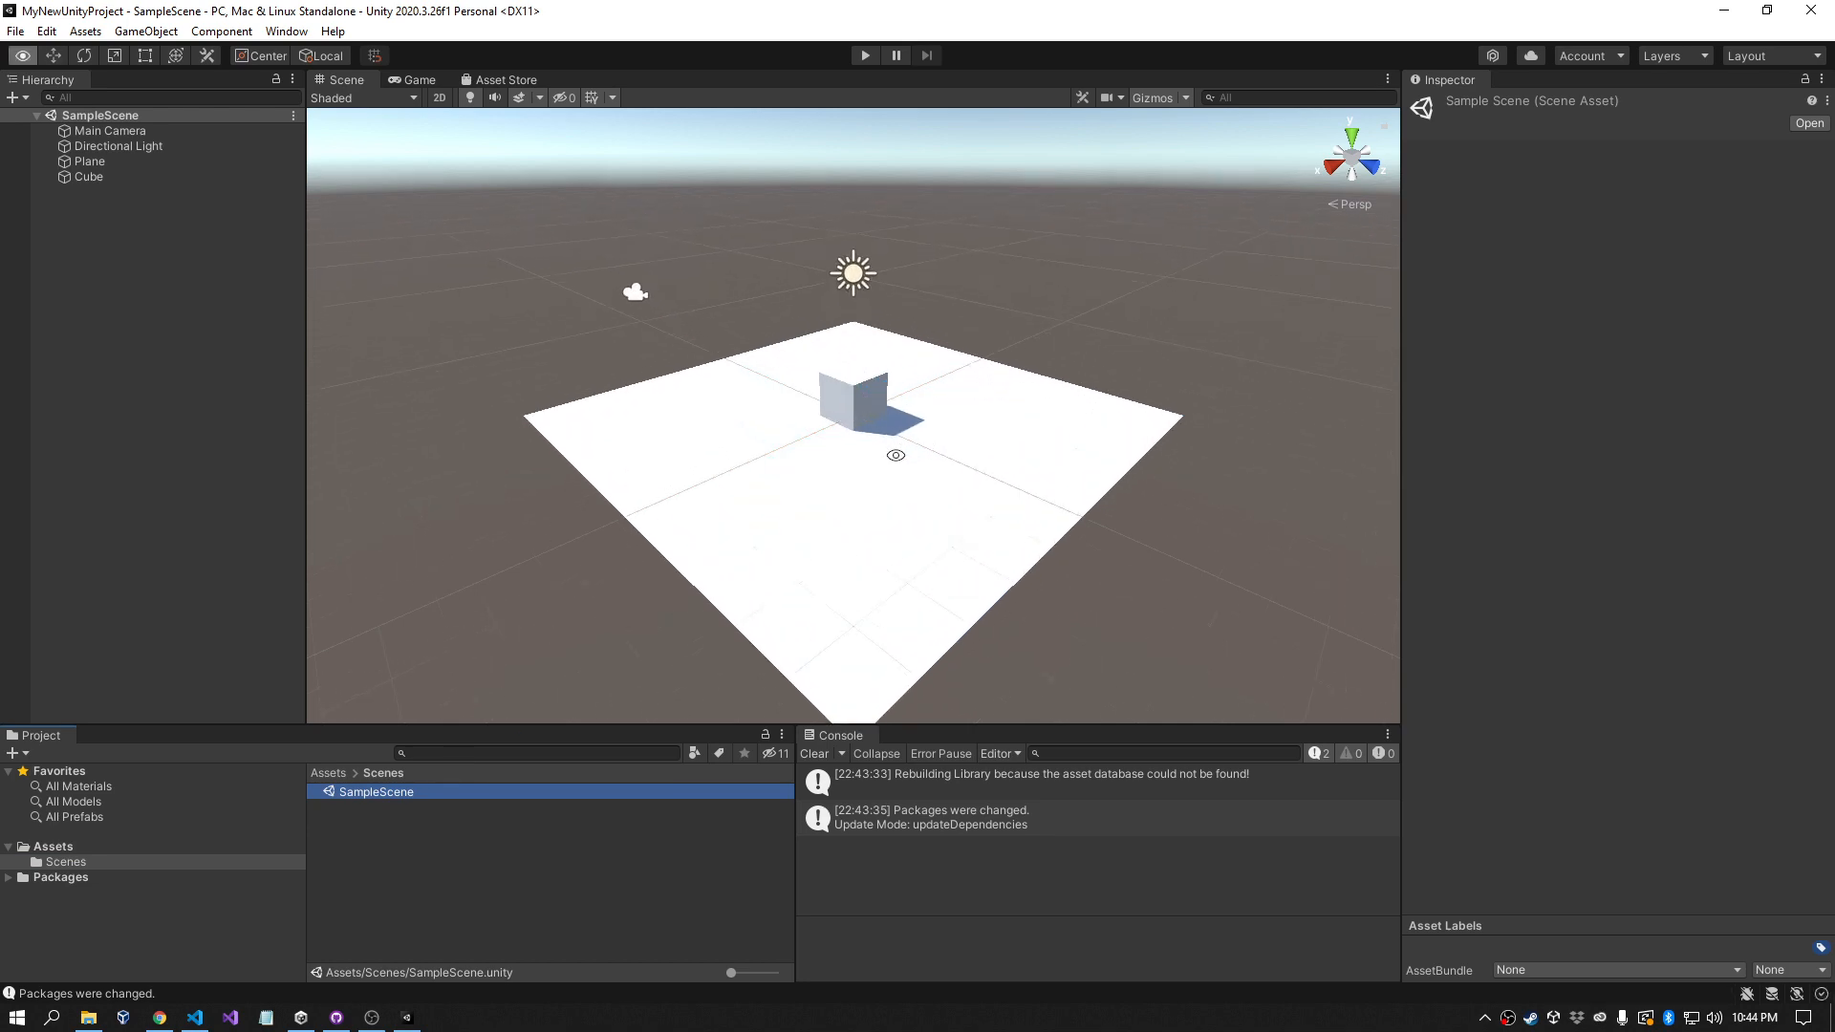
pyautogui.moveTo(896, 454)
pyautogui.mouseDown()
pyautogui.moveTo(663, 410)
pyautogui.moveTo(914, 437)
pyautogui.mouseUp()
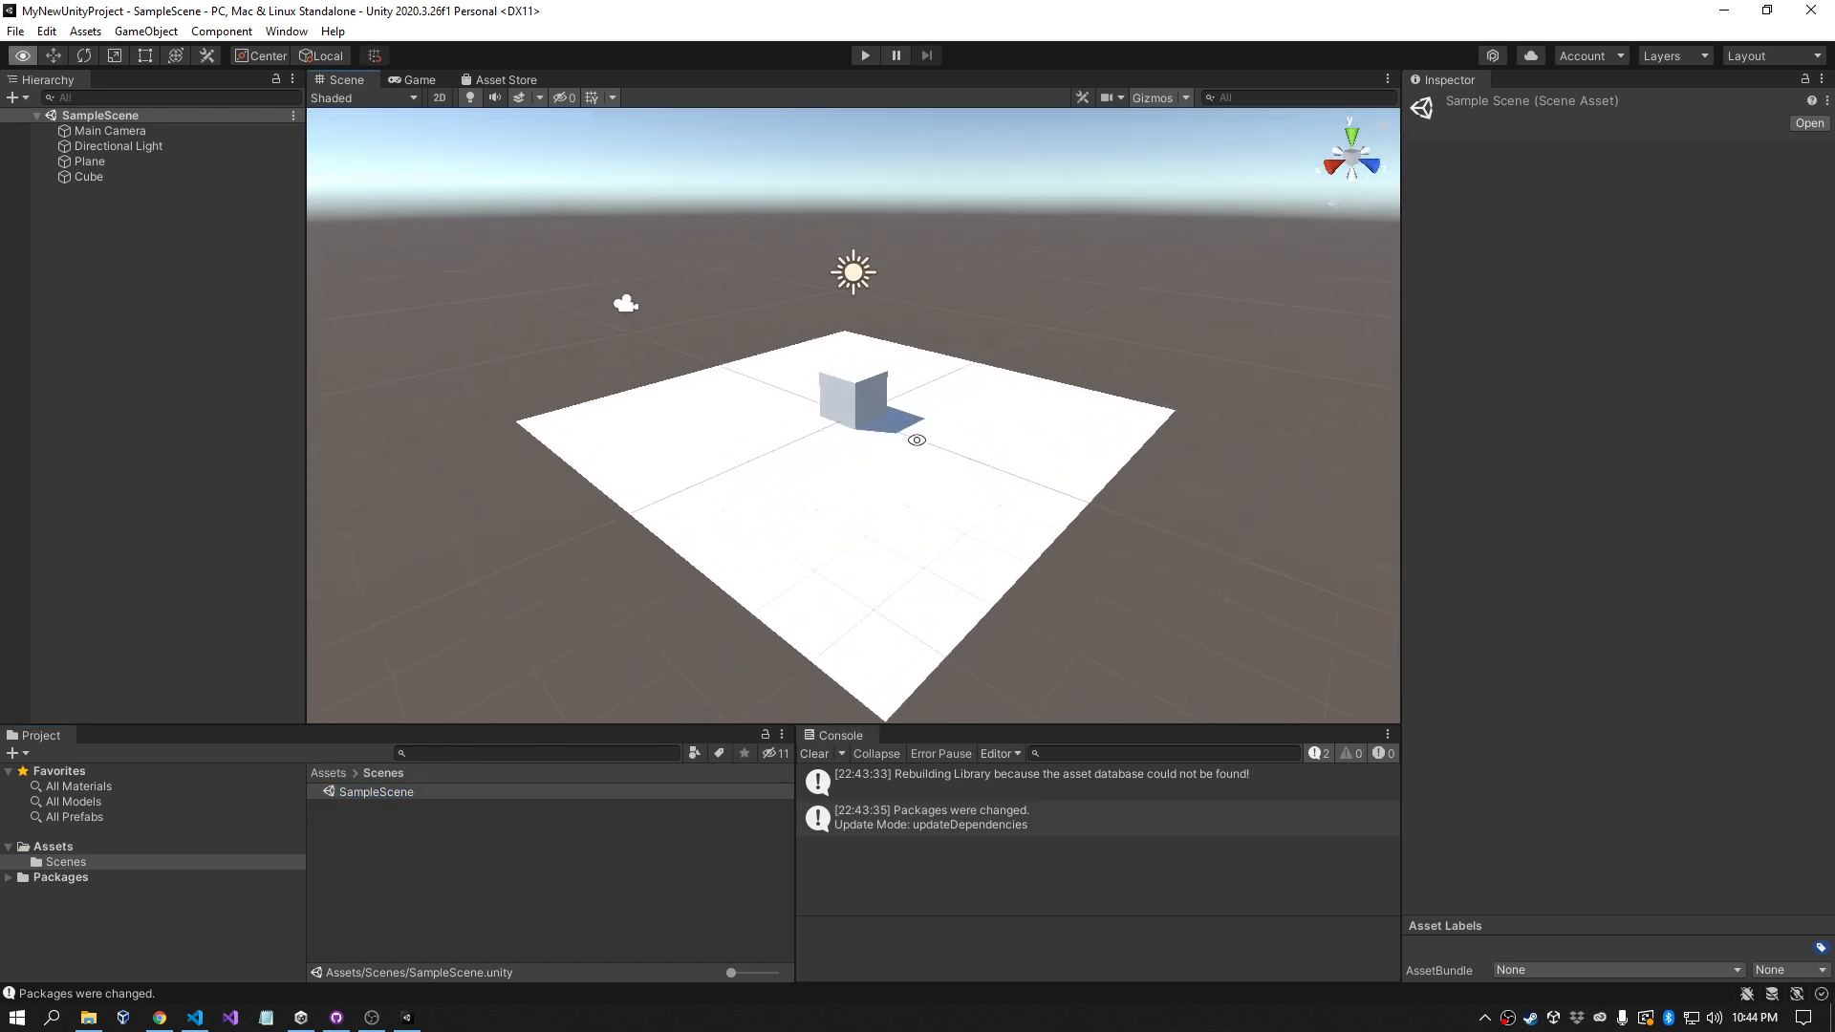
pyautogui.click(857, 55)
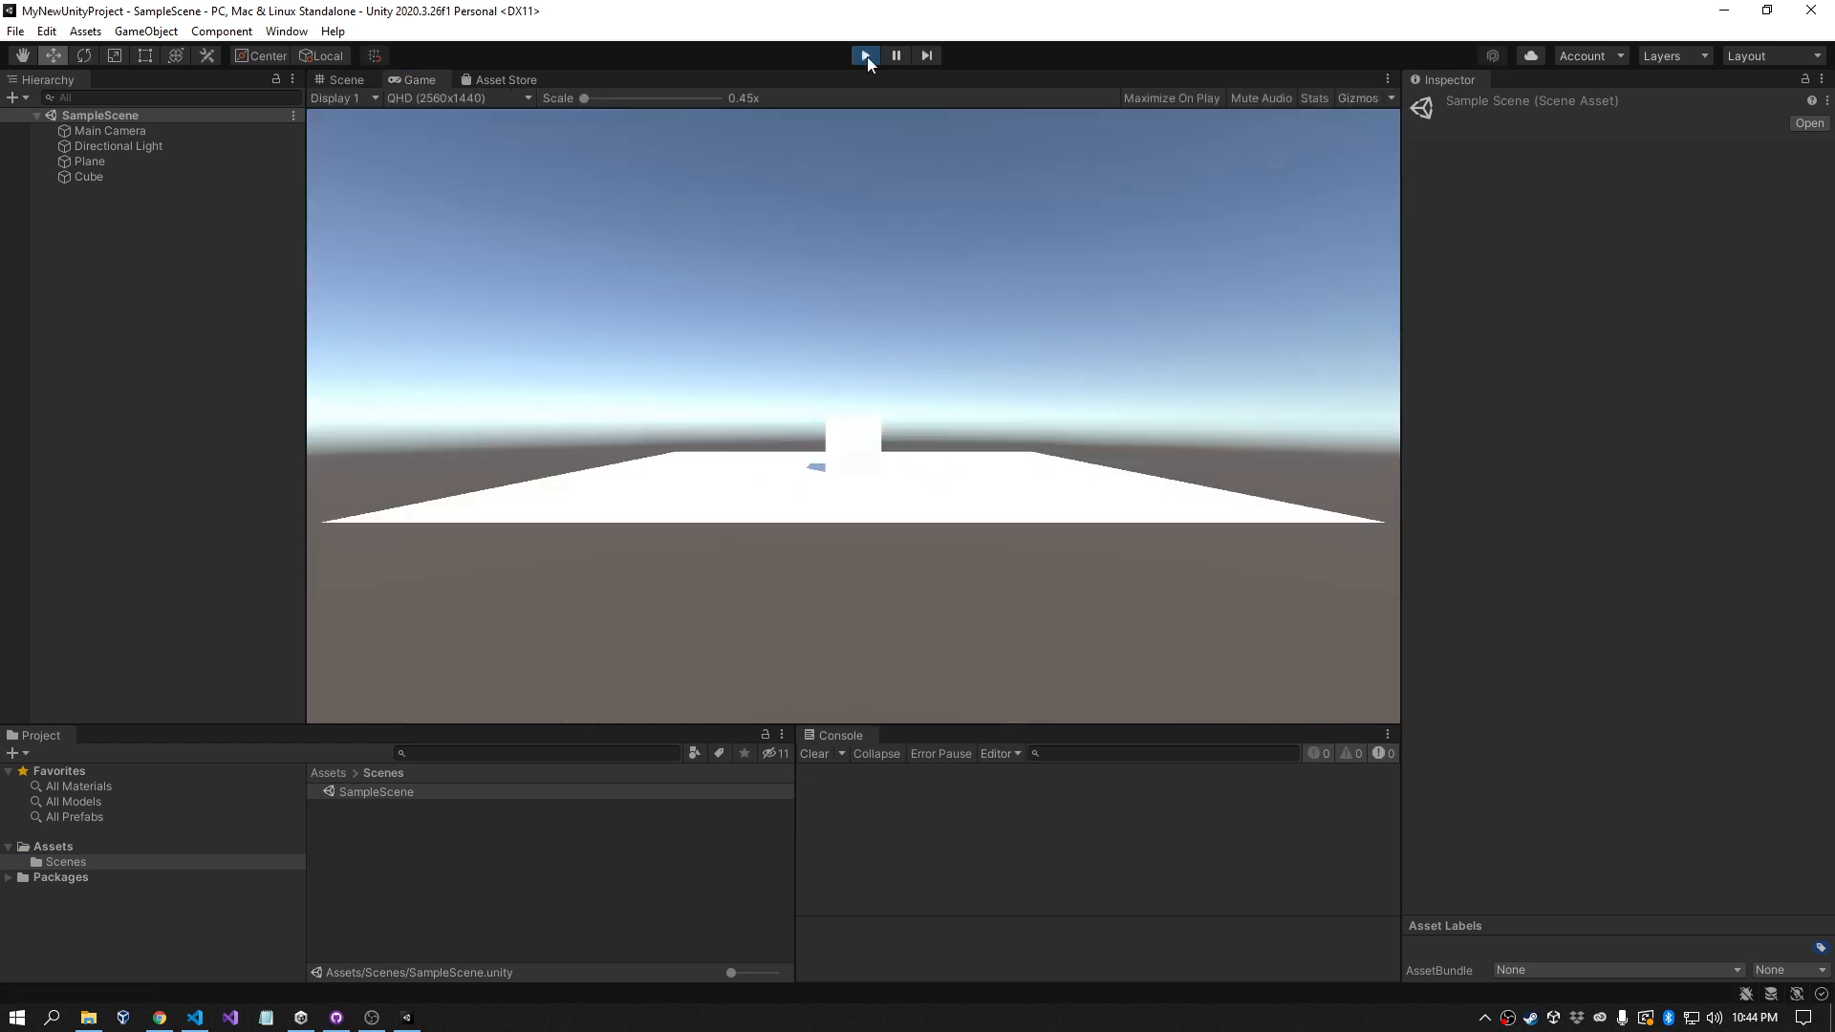
pyautogui.click(866, 56)
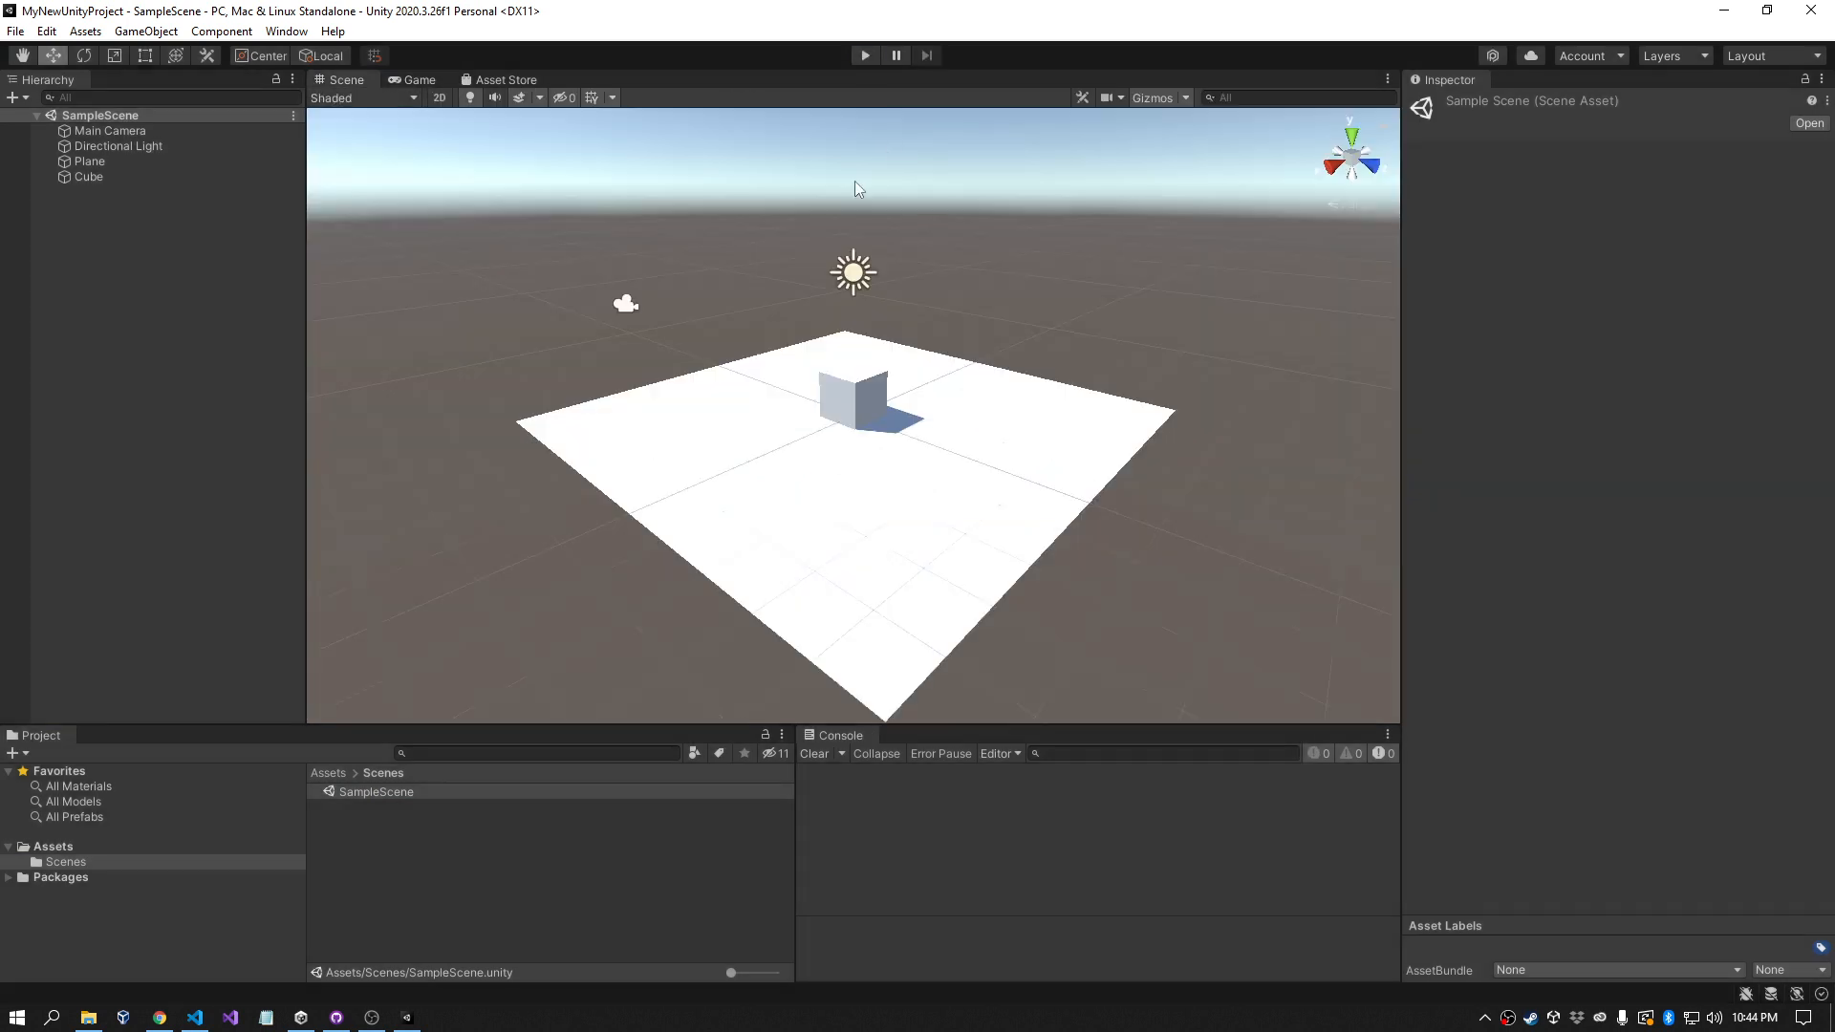
# Step: Create a folder named Scripts inside the project's Assets folder
pyautogui.rightClick(59, 847)
pyautogui.moveTo(276, 344)
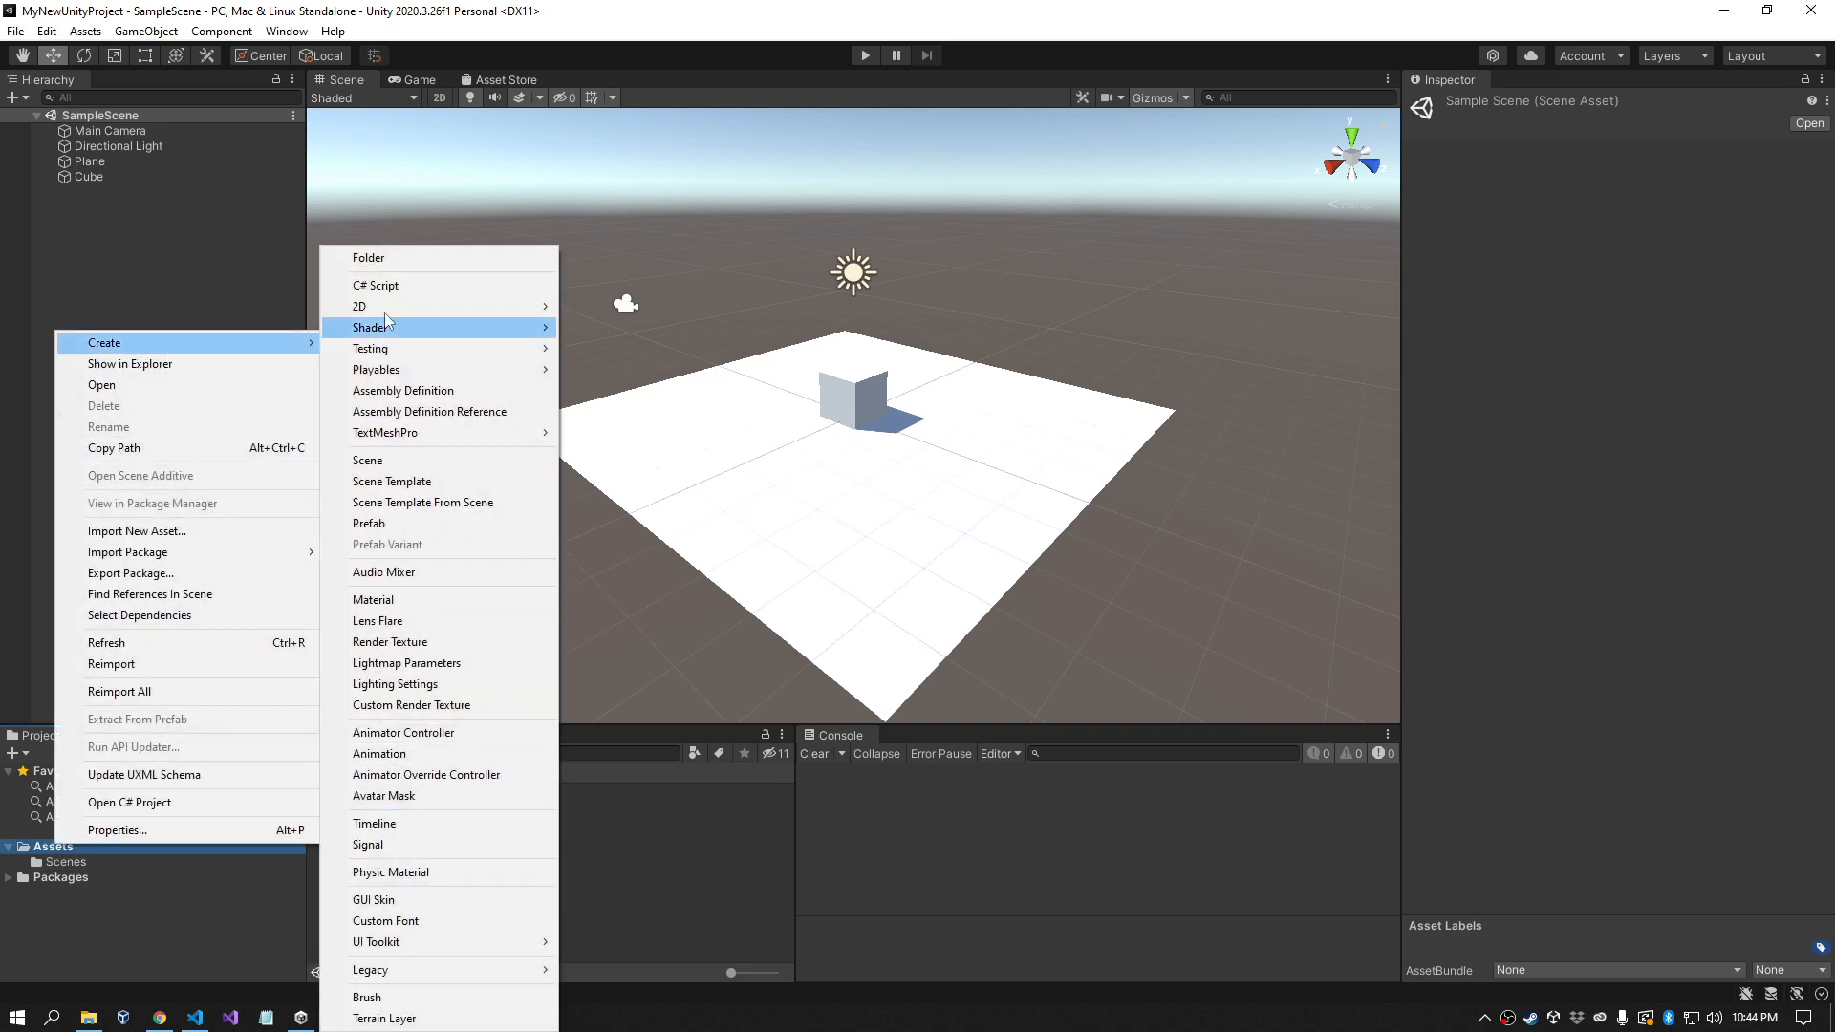
pyautogui.click(392, 266)
pyautogui.write('Scripts')
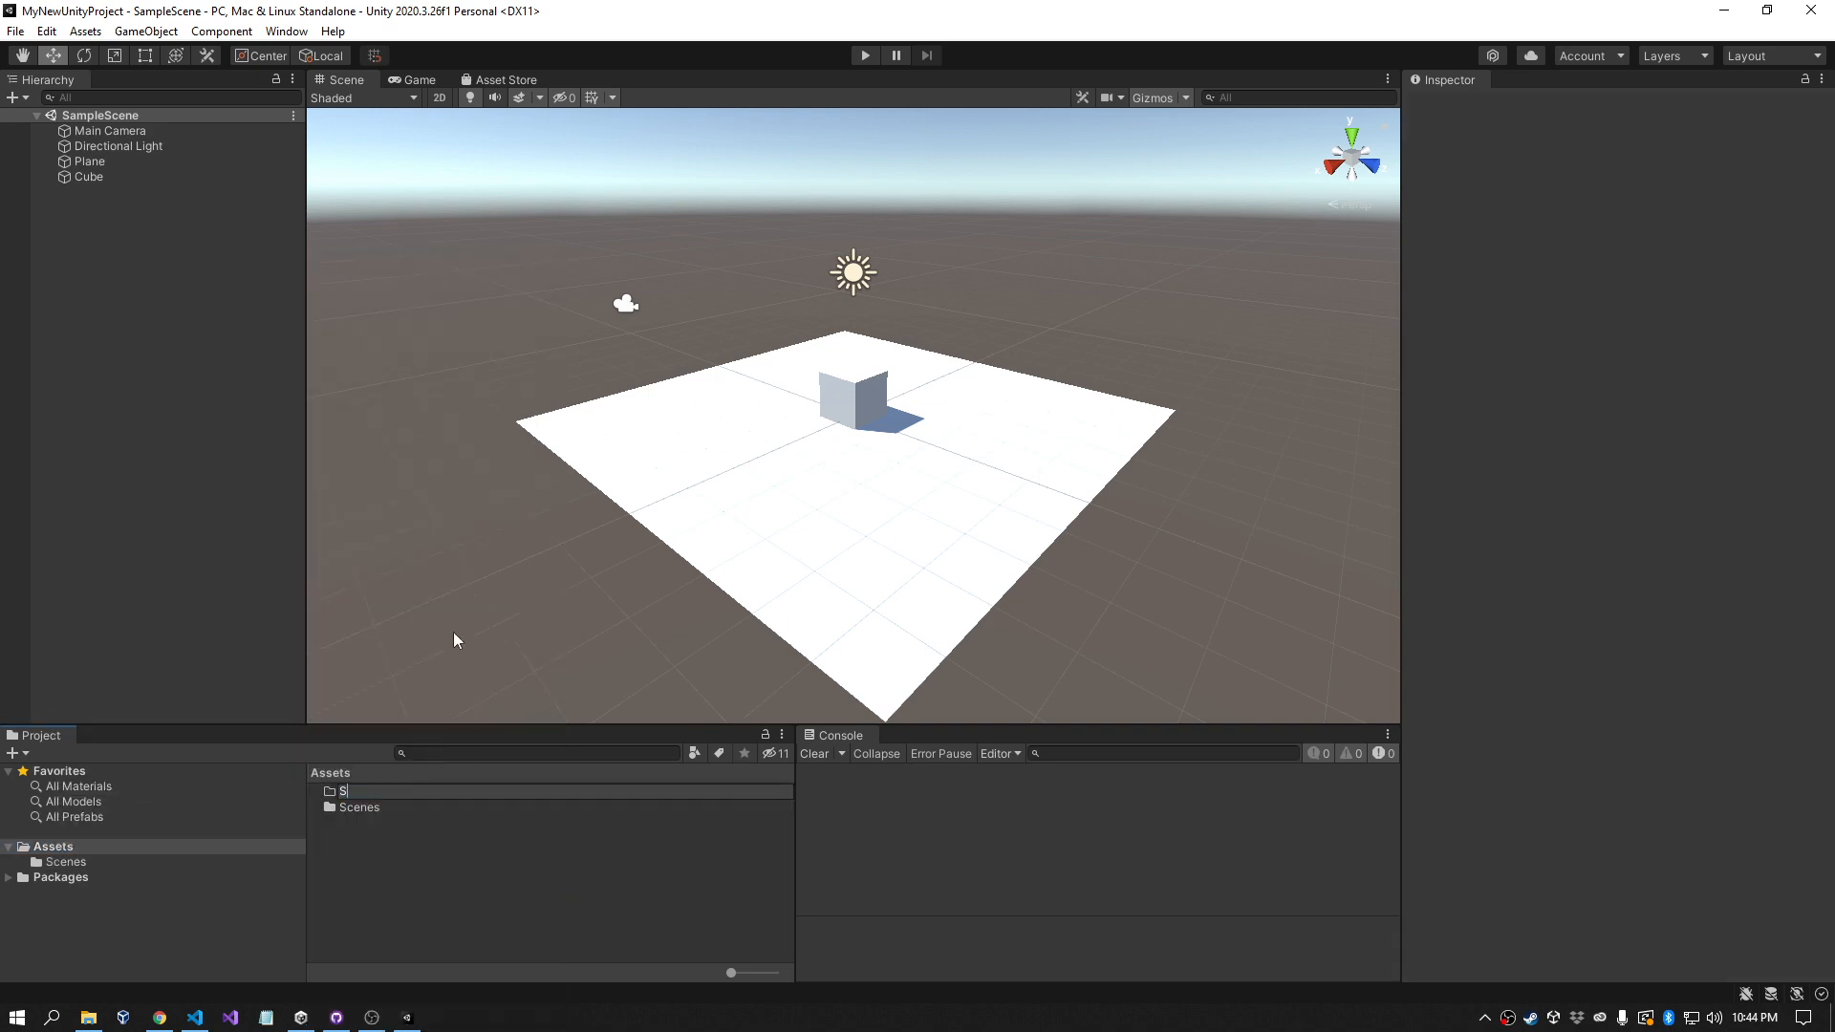
pyautogui.press('Return')
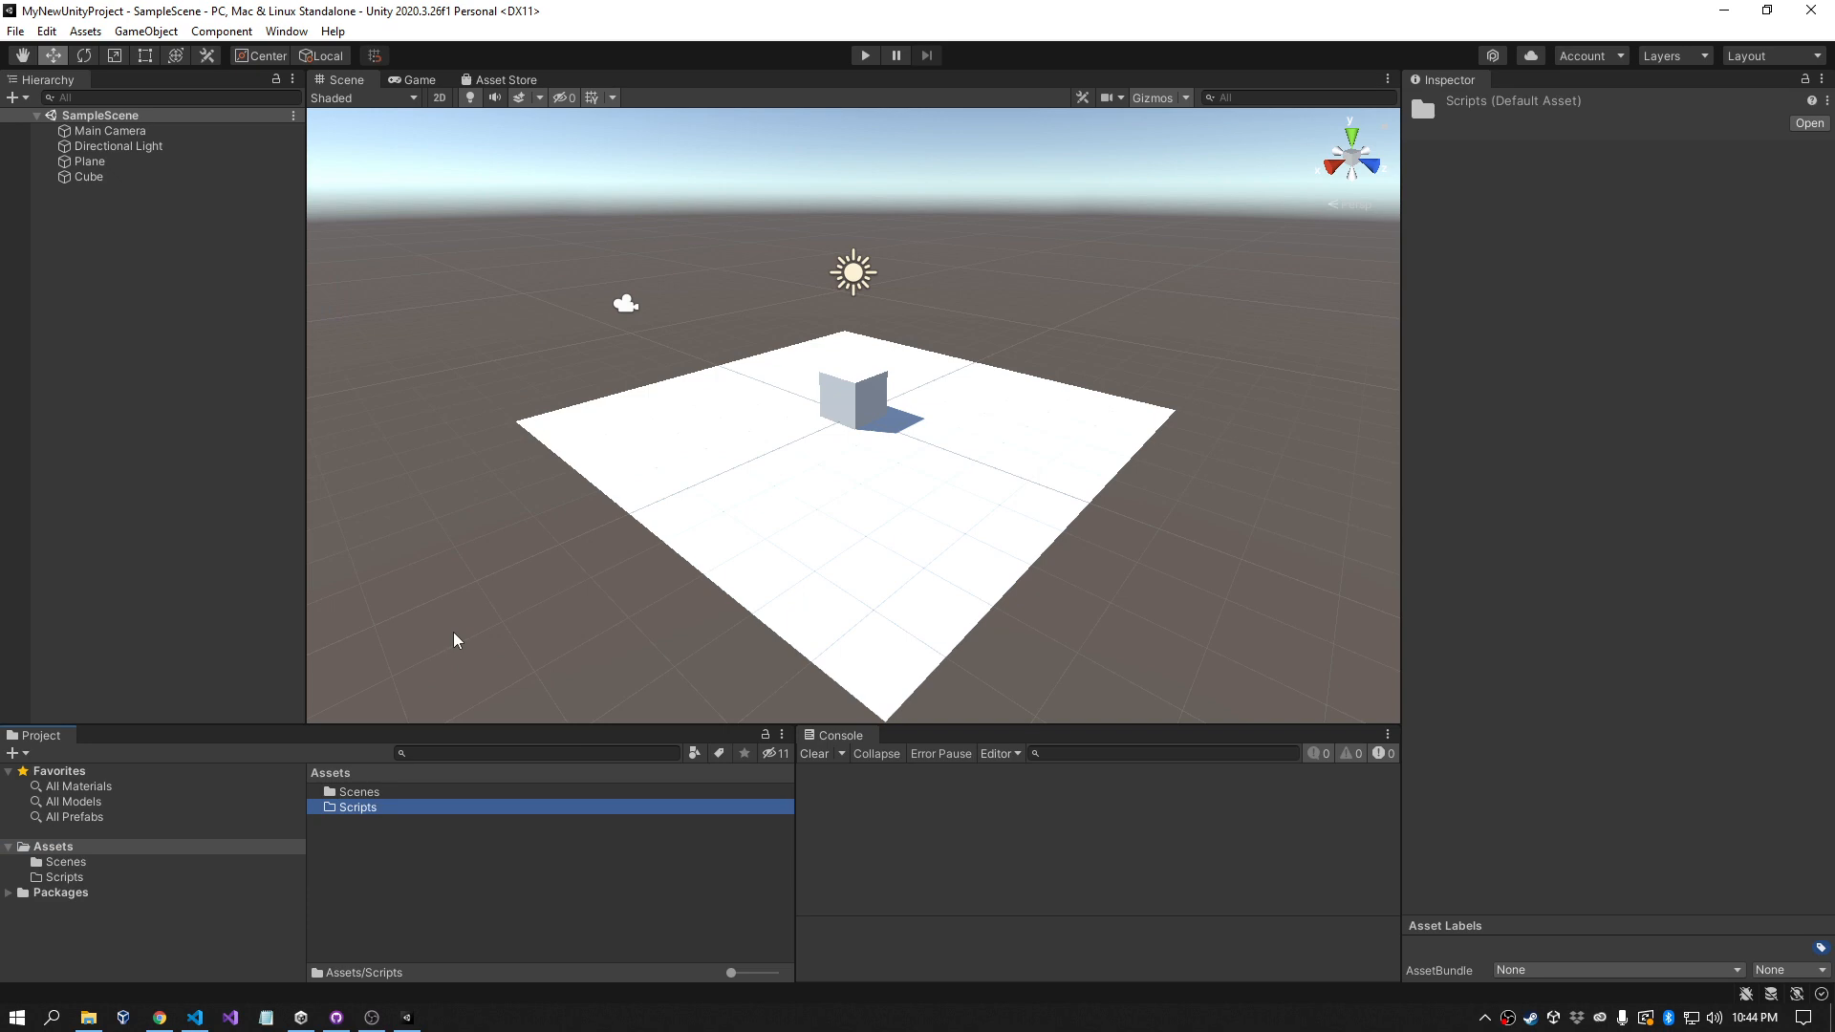
# Step: Create a C# script named HelloWorld in the Scripts folder and attach it to the Cube in the scene
pyautogui.doubleClick(384, 812)
pyautogui.rightClick(371, 820)
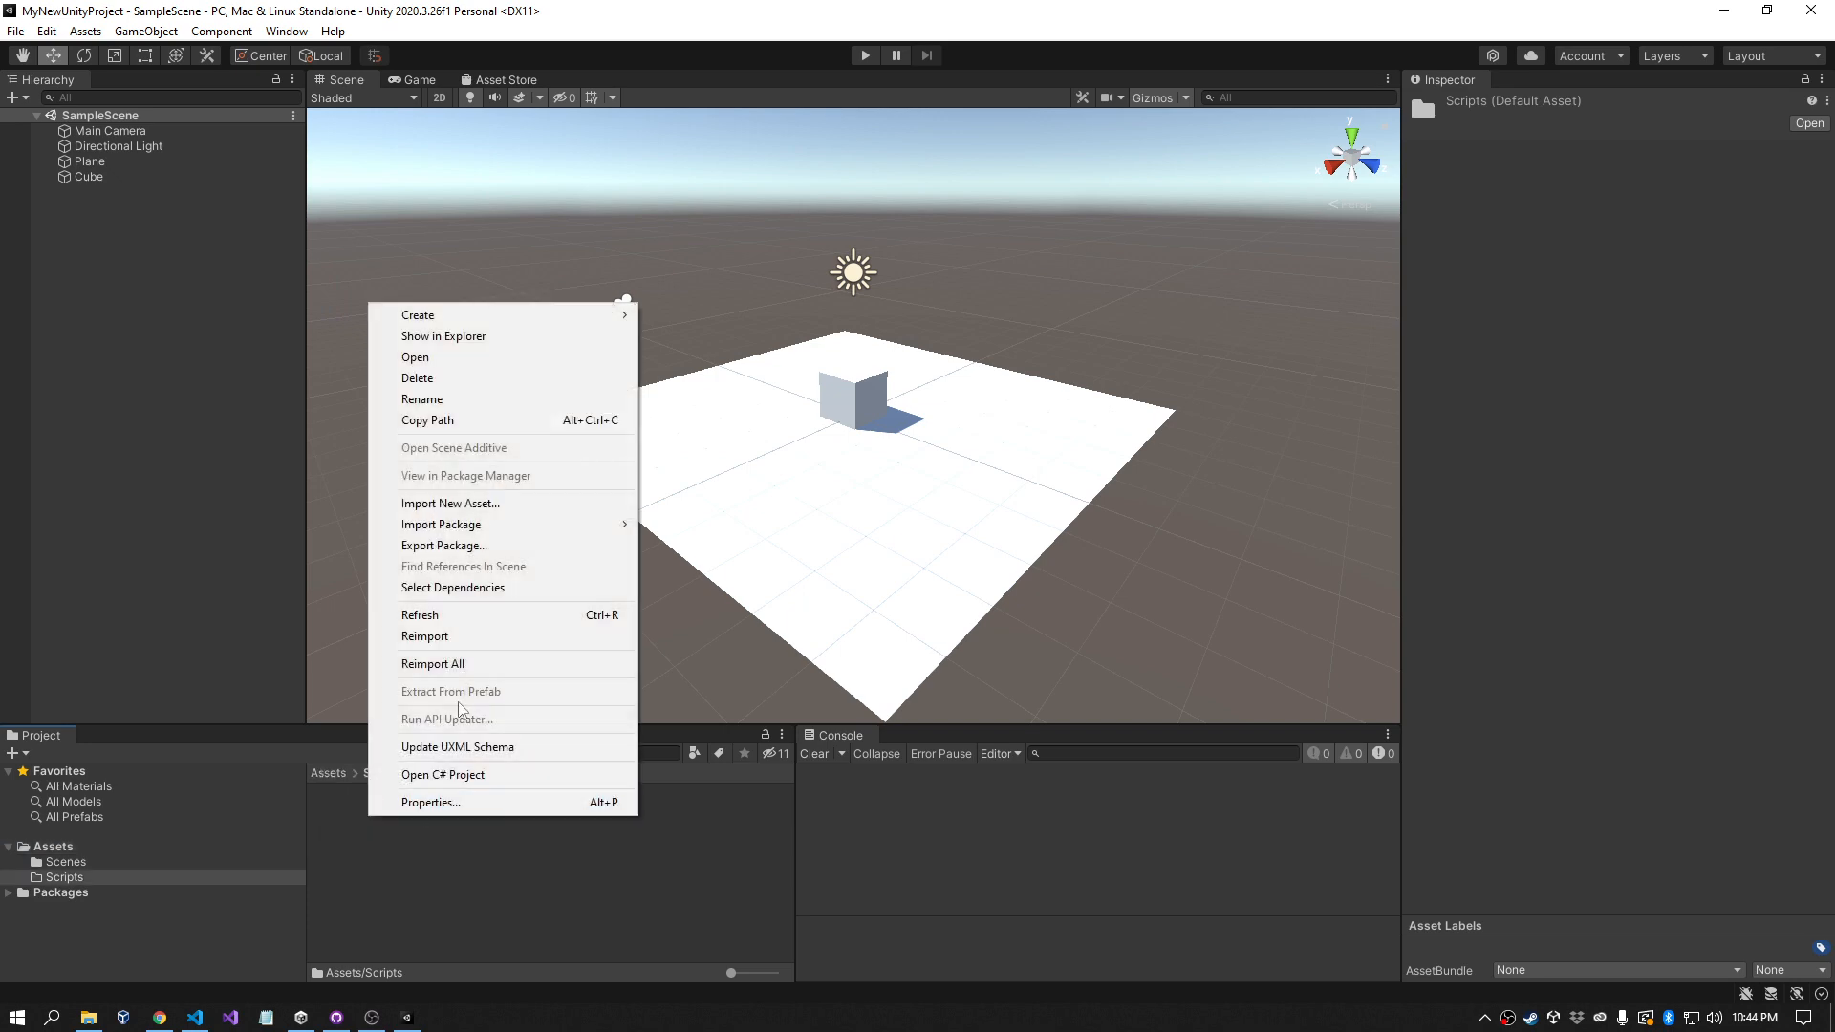
pyautogui.moveTo(573, 314)
pyautogui.click(696, 287)
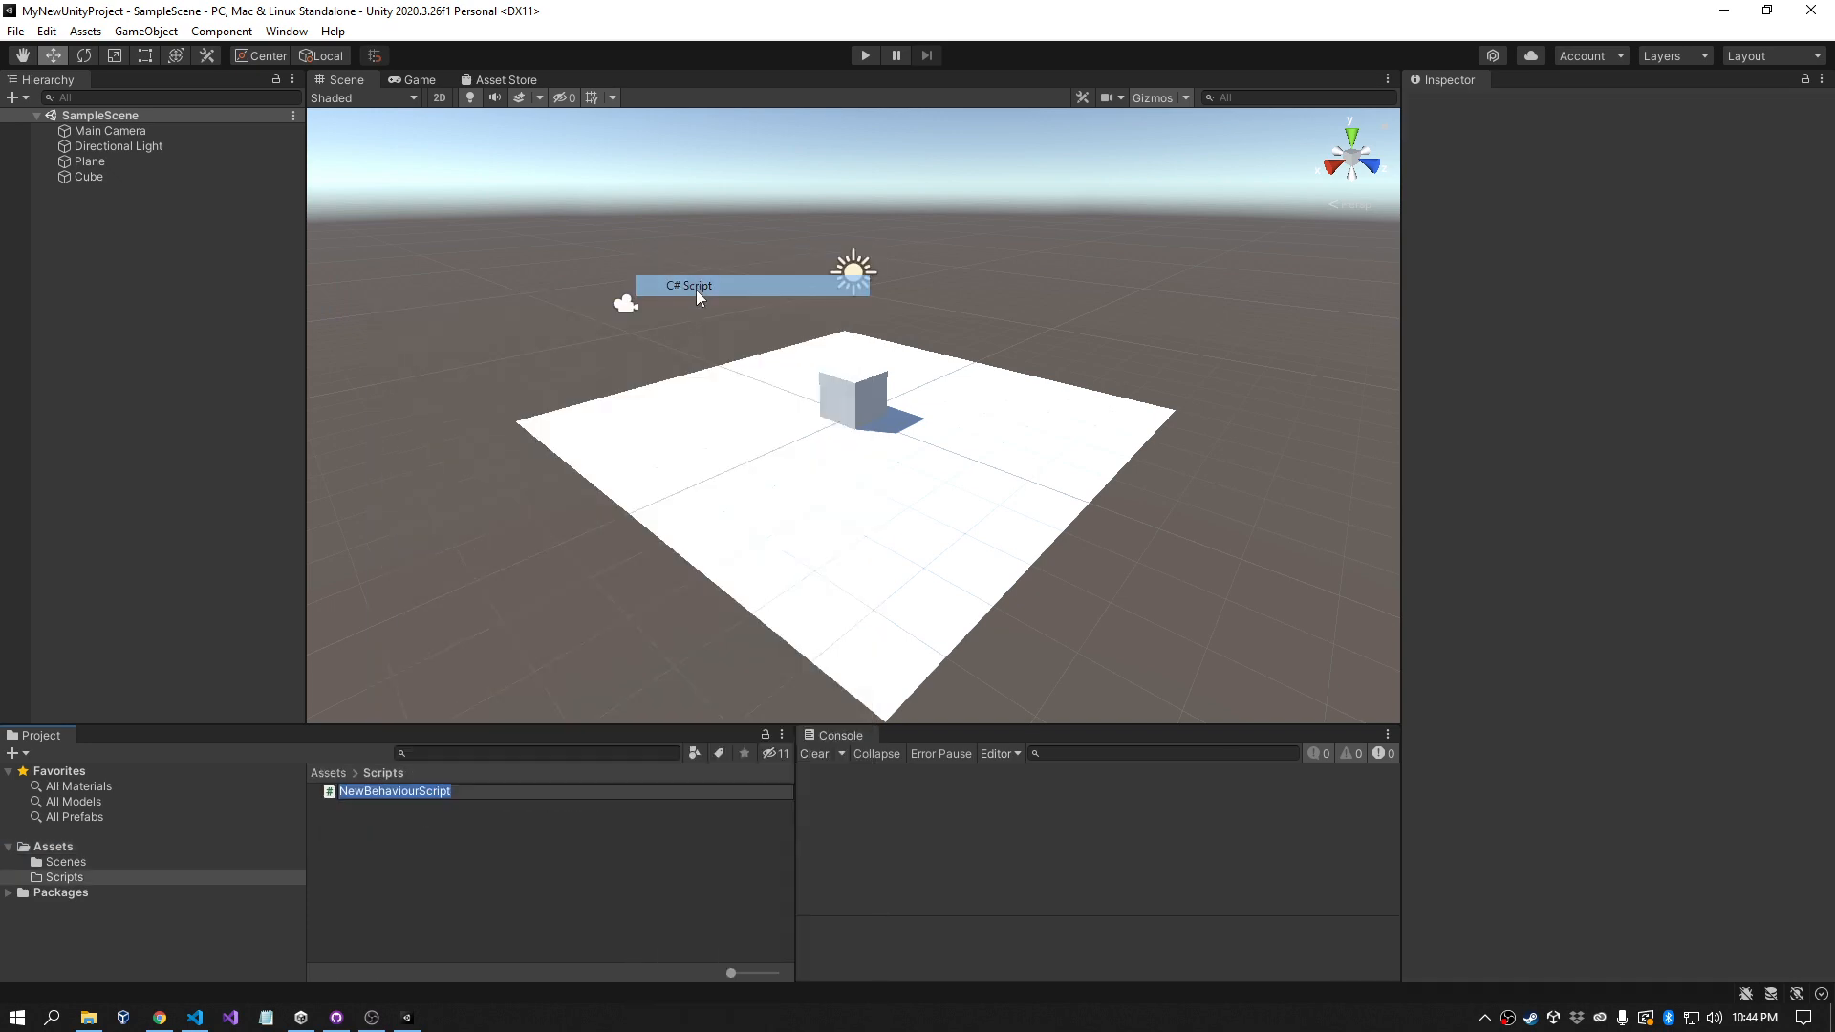
pyautogui.write('HelloWorld')
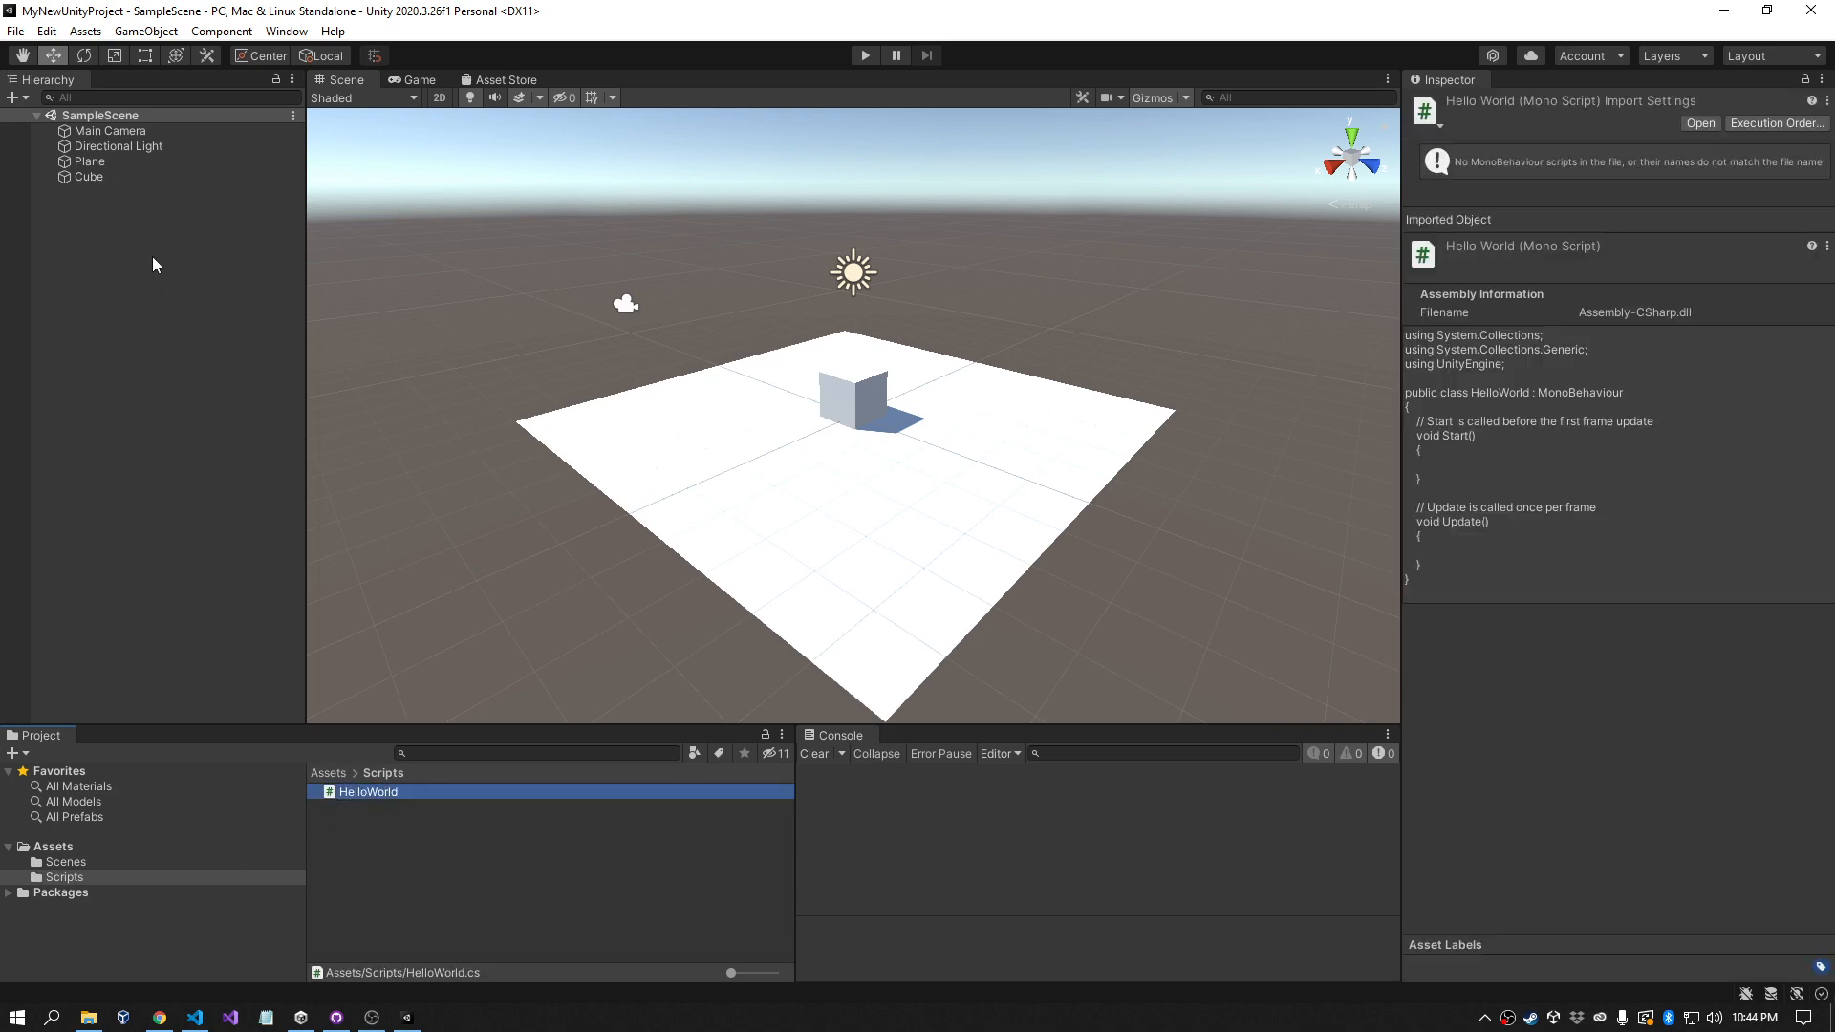
pyautogui.click(95, 178)
pyautogui.click(871, 393)
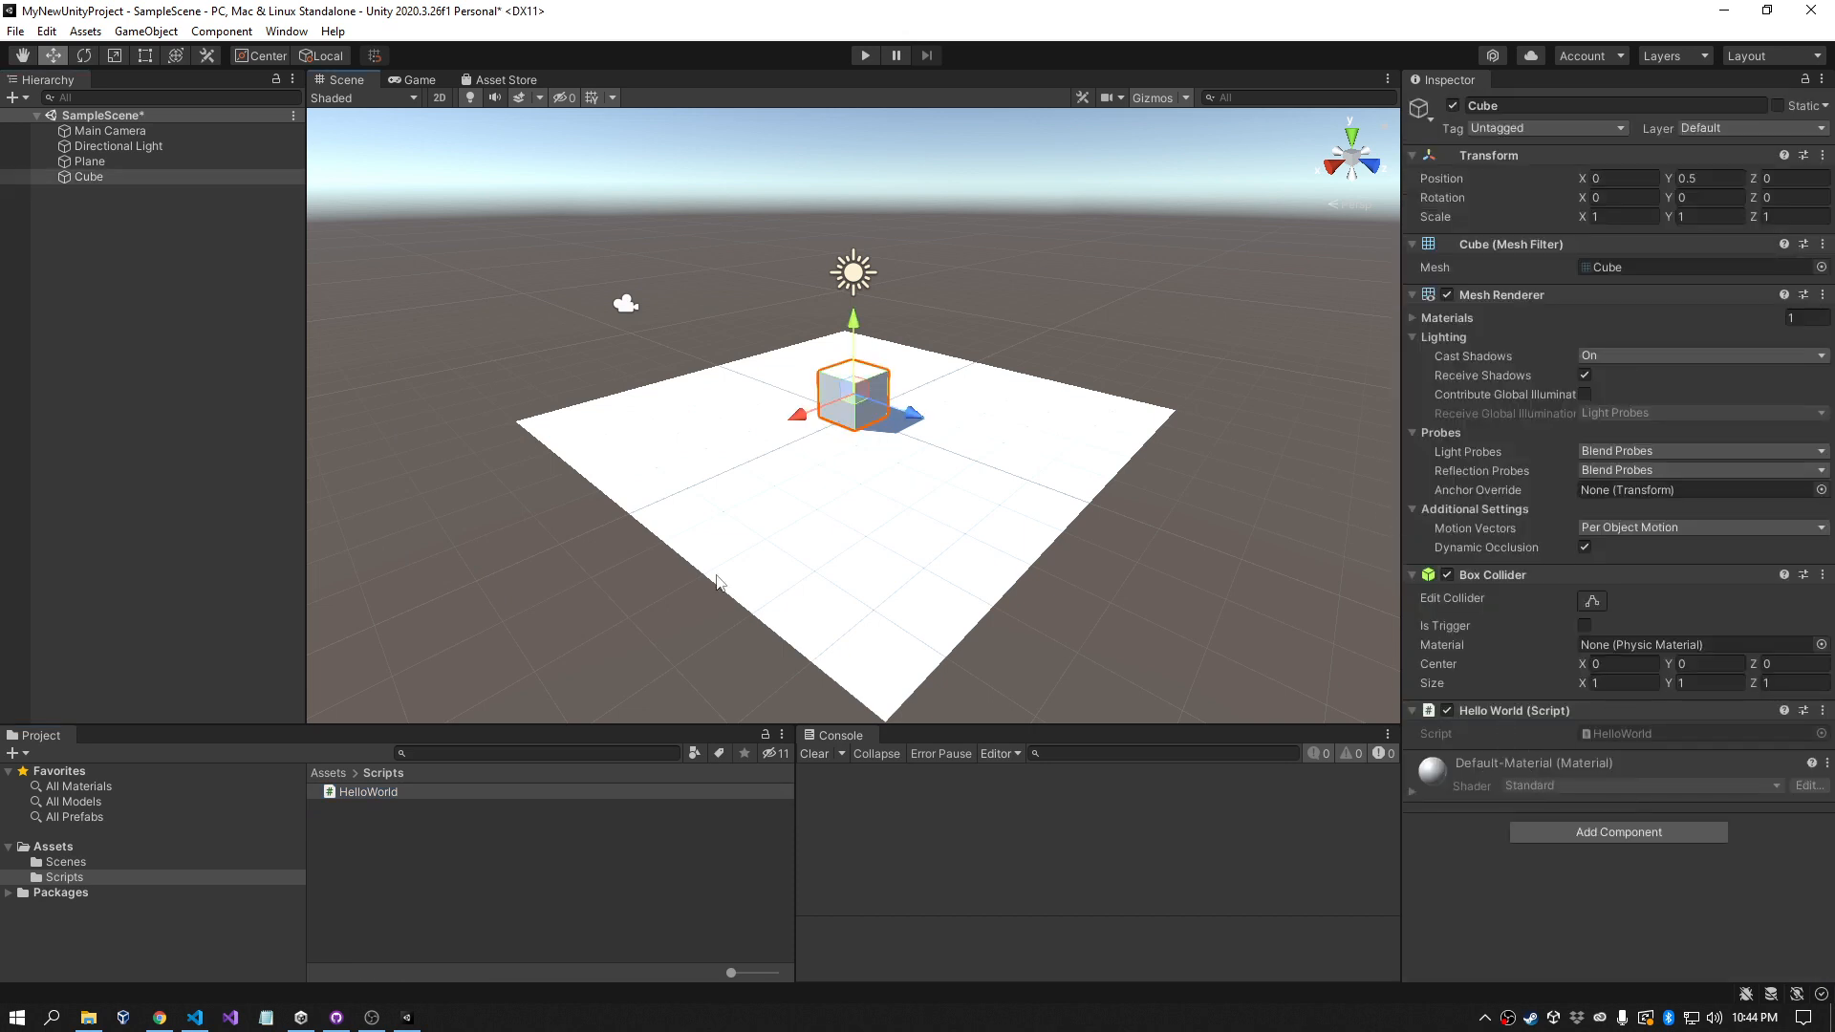
# Step: Open the HelloWorld script in Visual Studio Code, trust the folder's authors and enlarge the code window
pyautogui.doubleClick(340, 792)
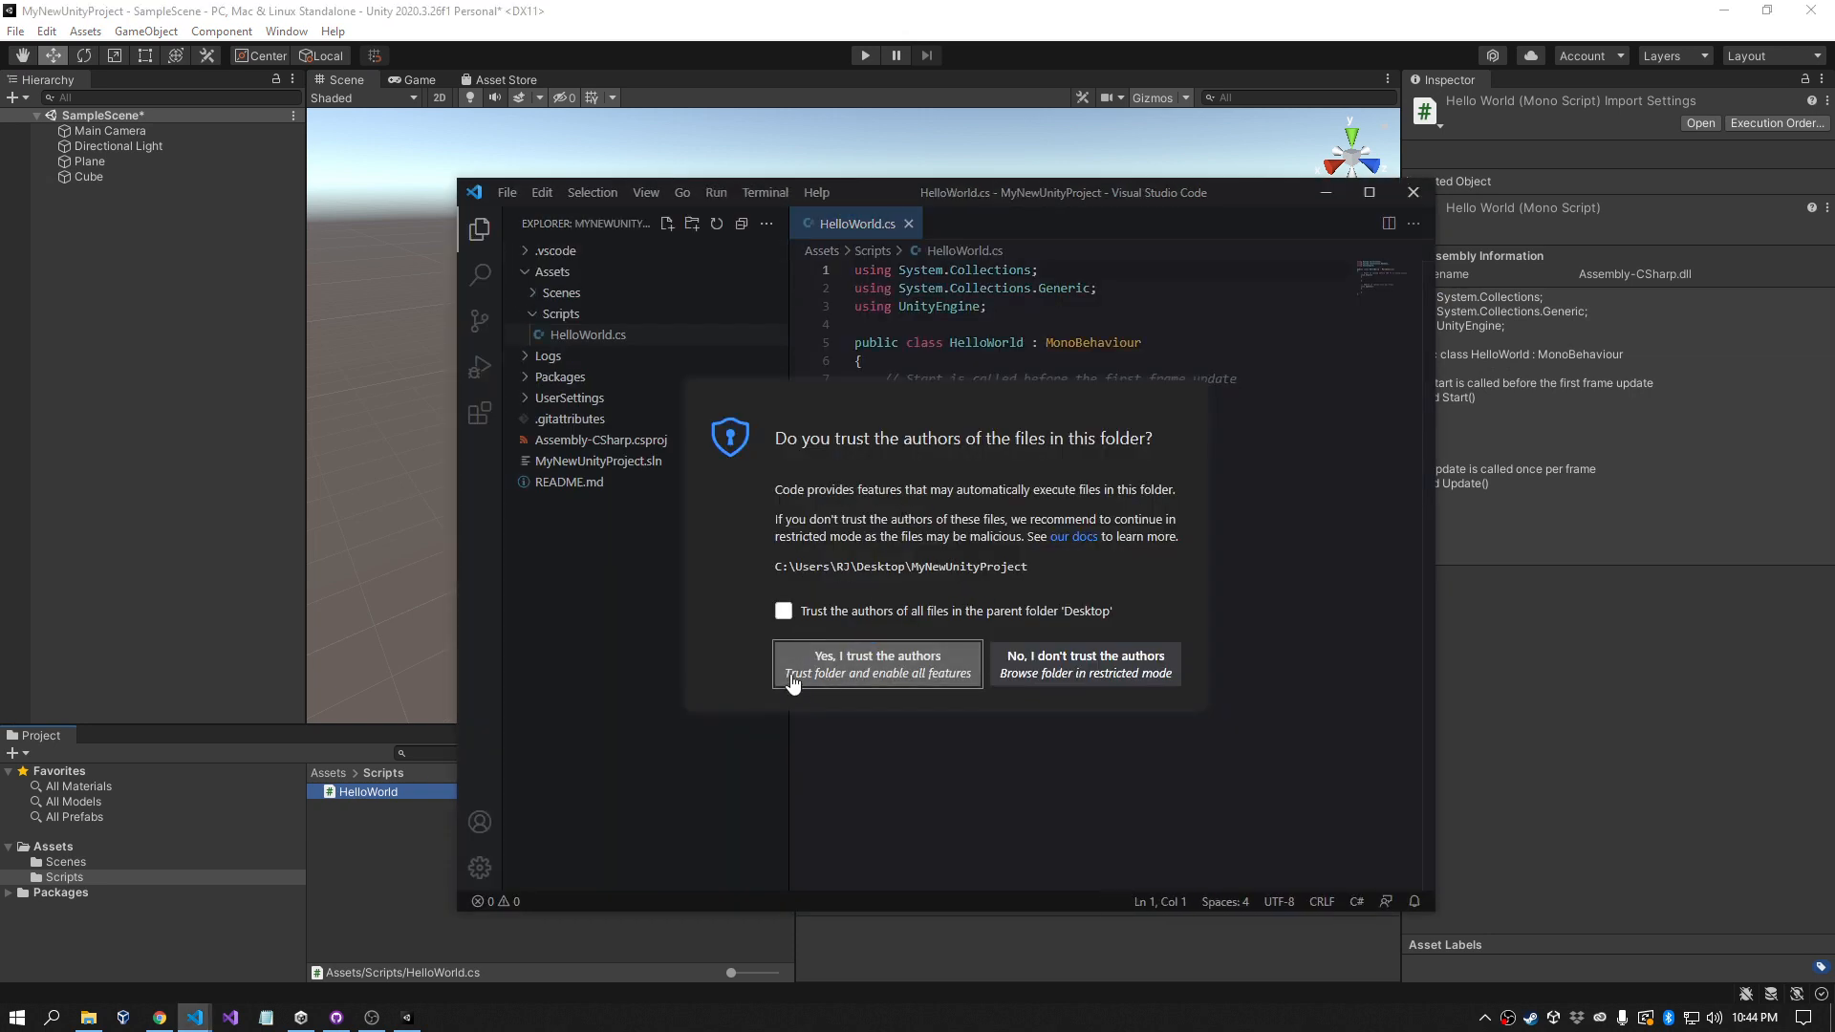
pyautogui.click(865, 662)
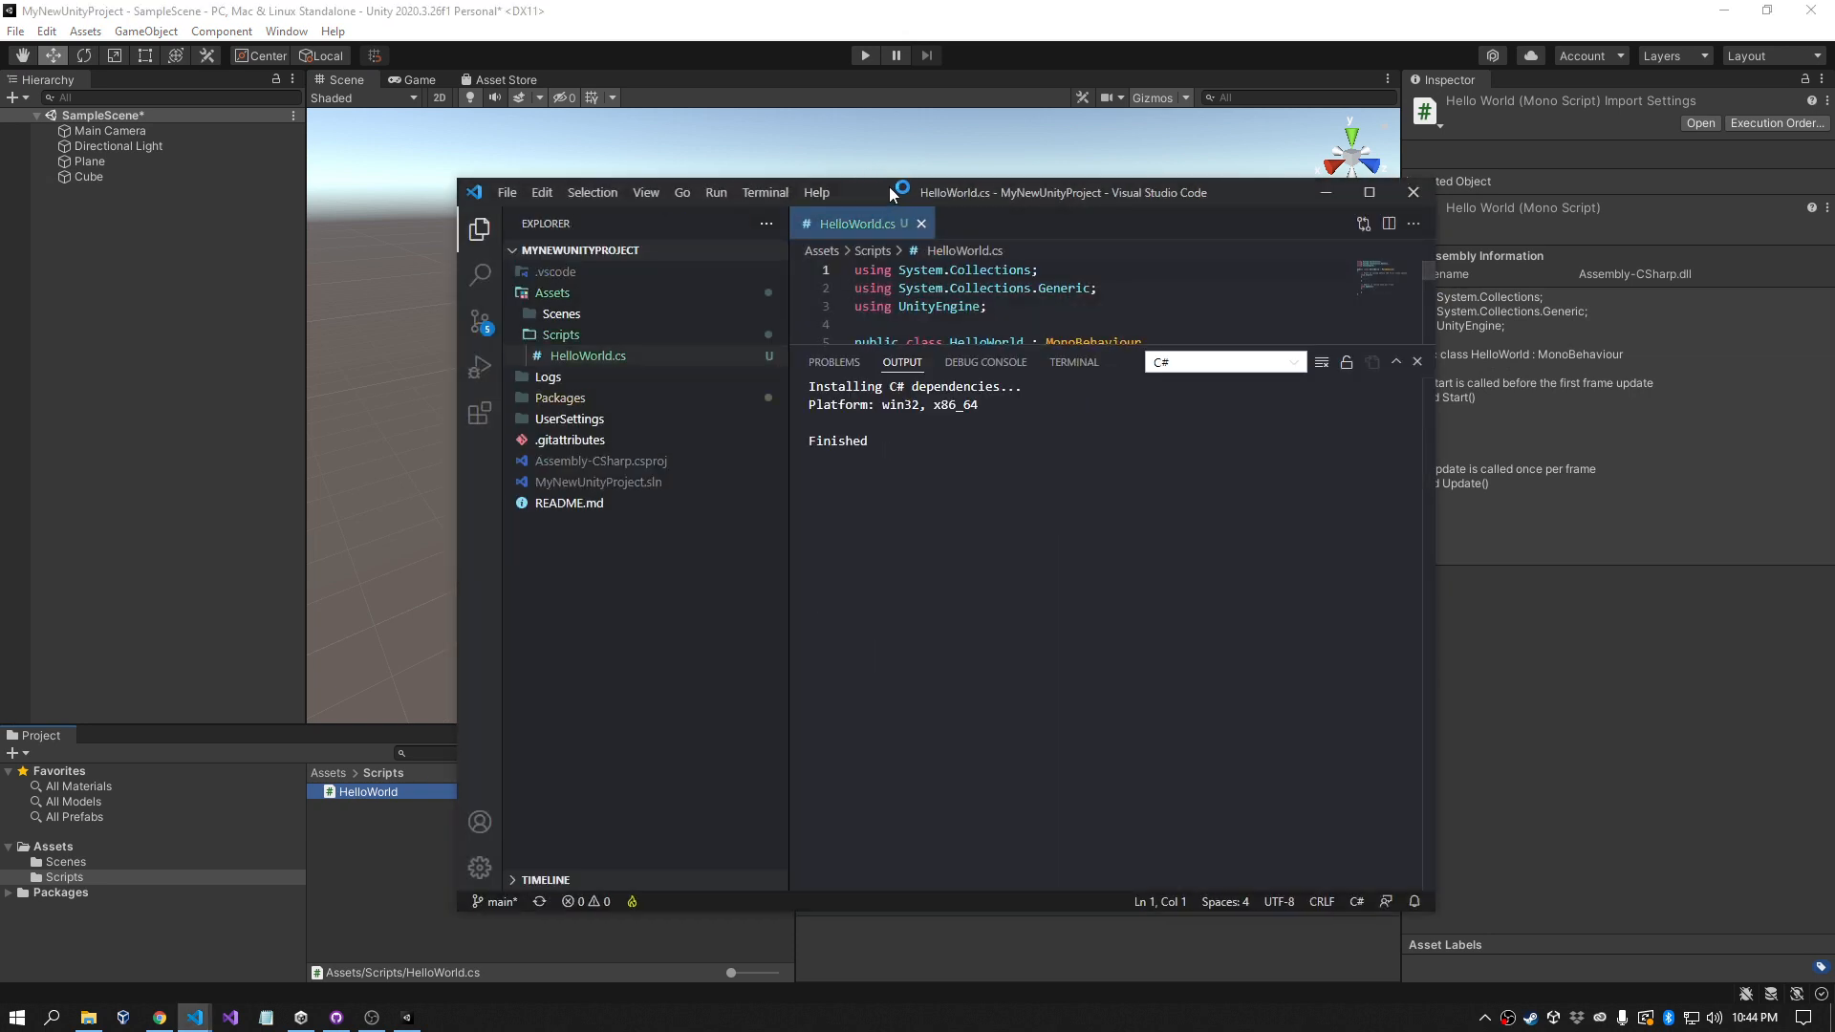
pyautogui.click(1195, 337)
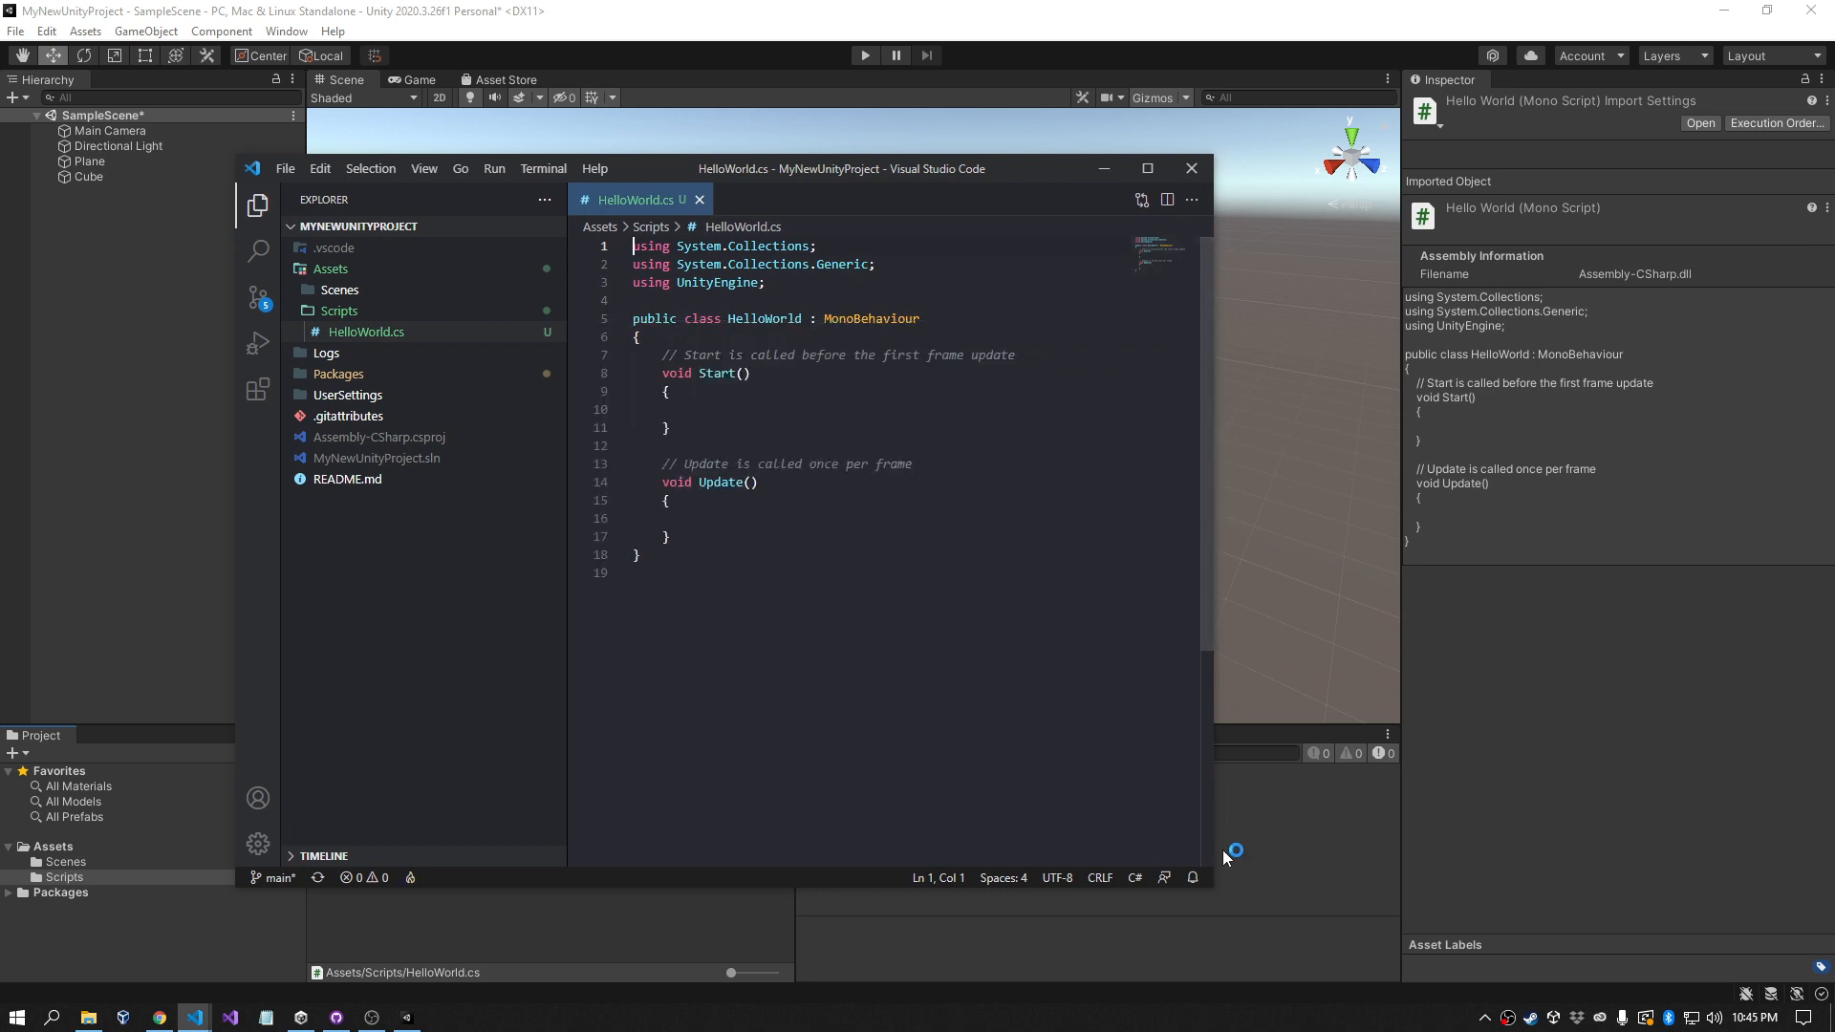
pyautogui.moveTo(1213, 886); pyautogui.dragTo(1477, 939)
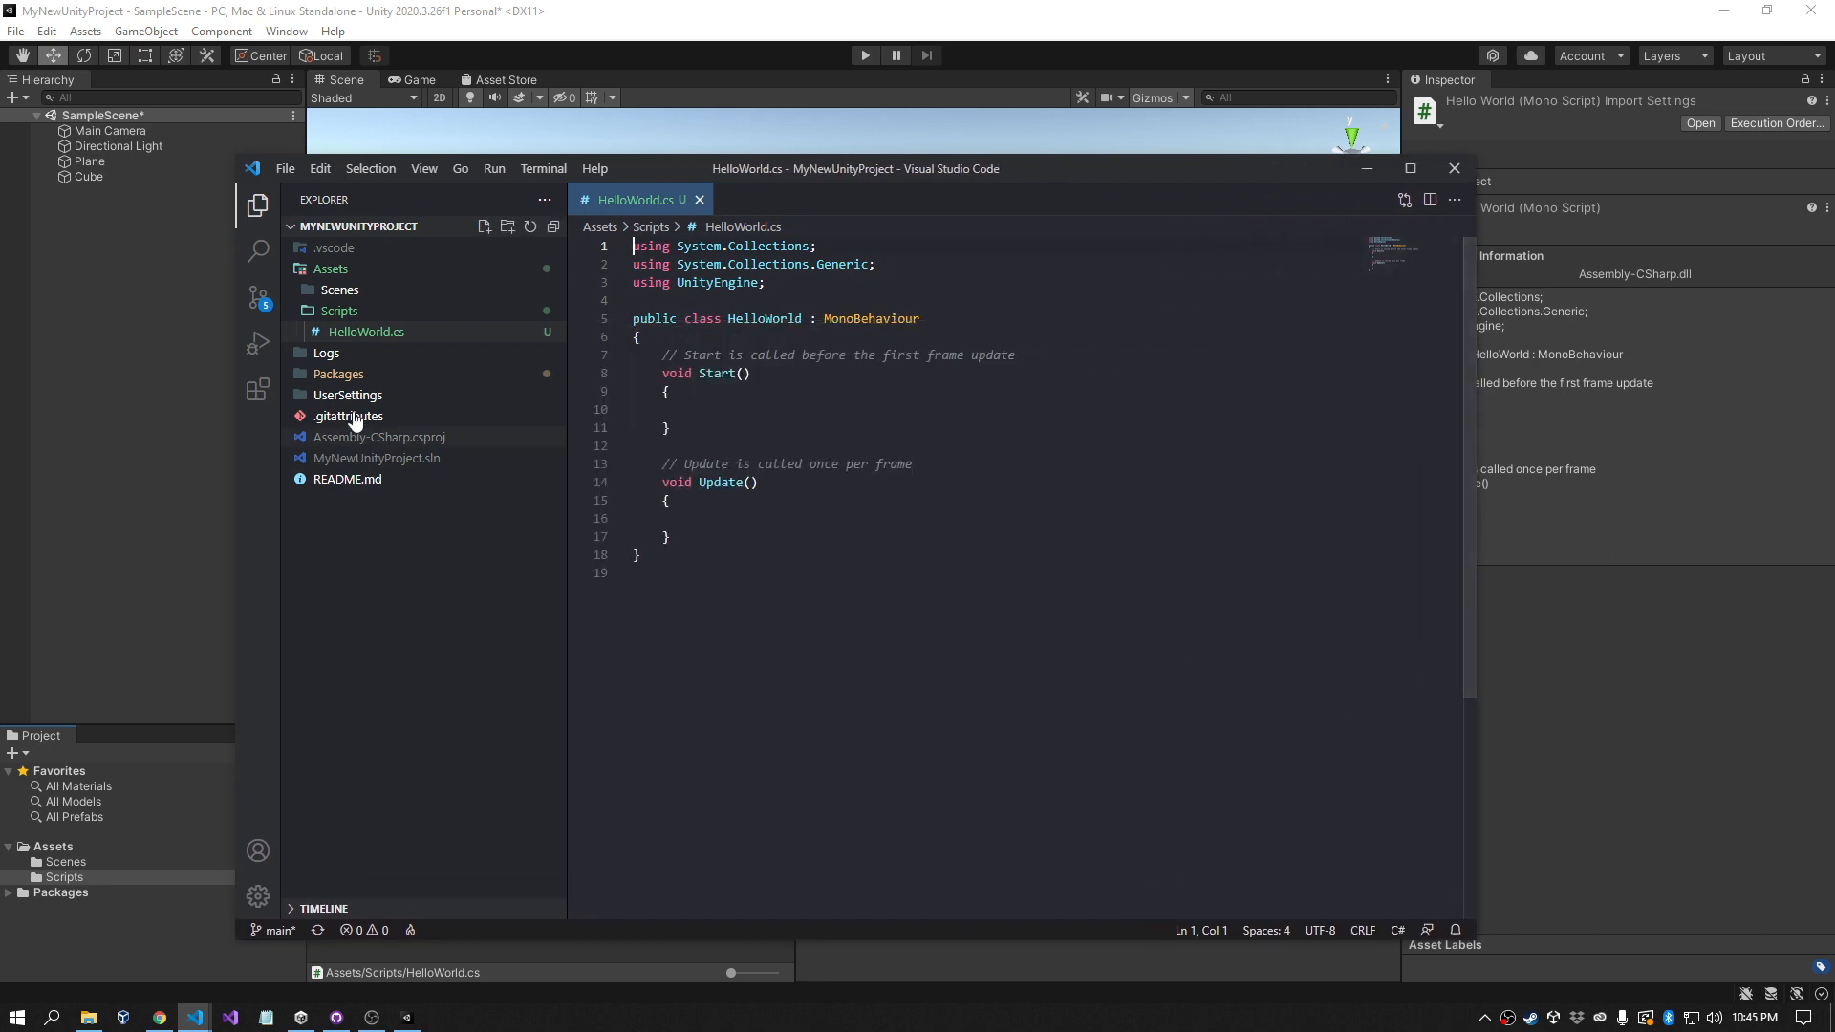
# Step: Add Debug.Log("hell world from my new unity project"); to the Start method of HelloWorld.cs and save the file
pyautogui.moveTo(738, 407); pyautogui.dragTo(775, 407)
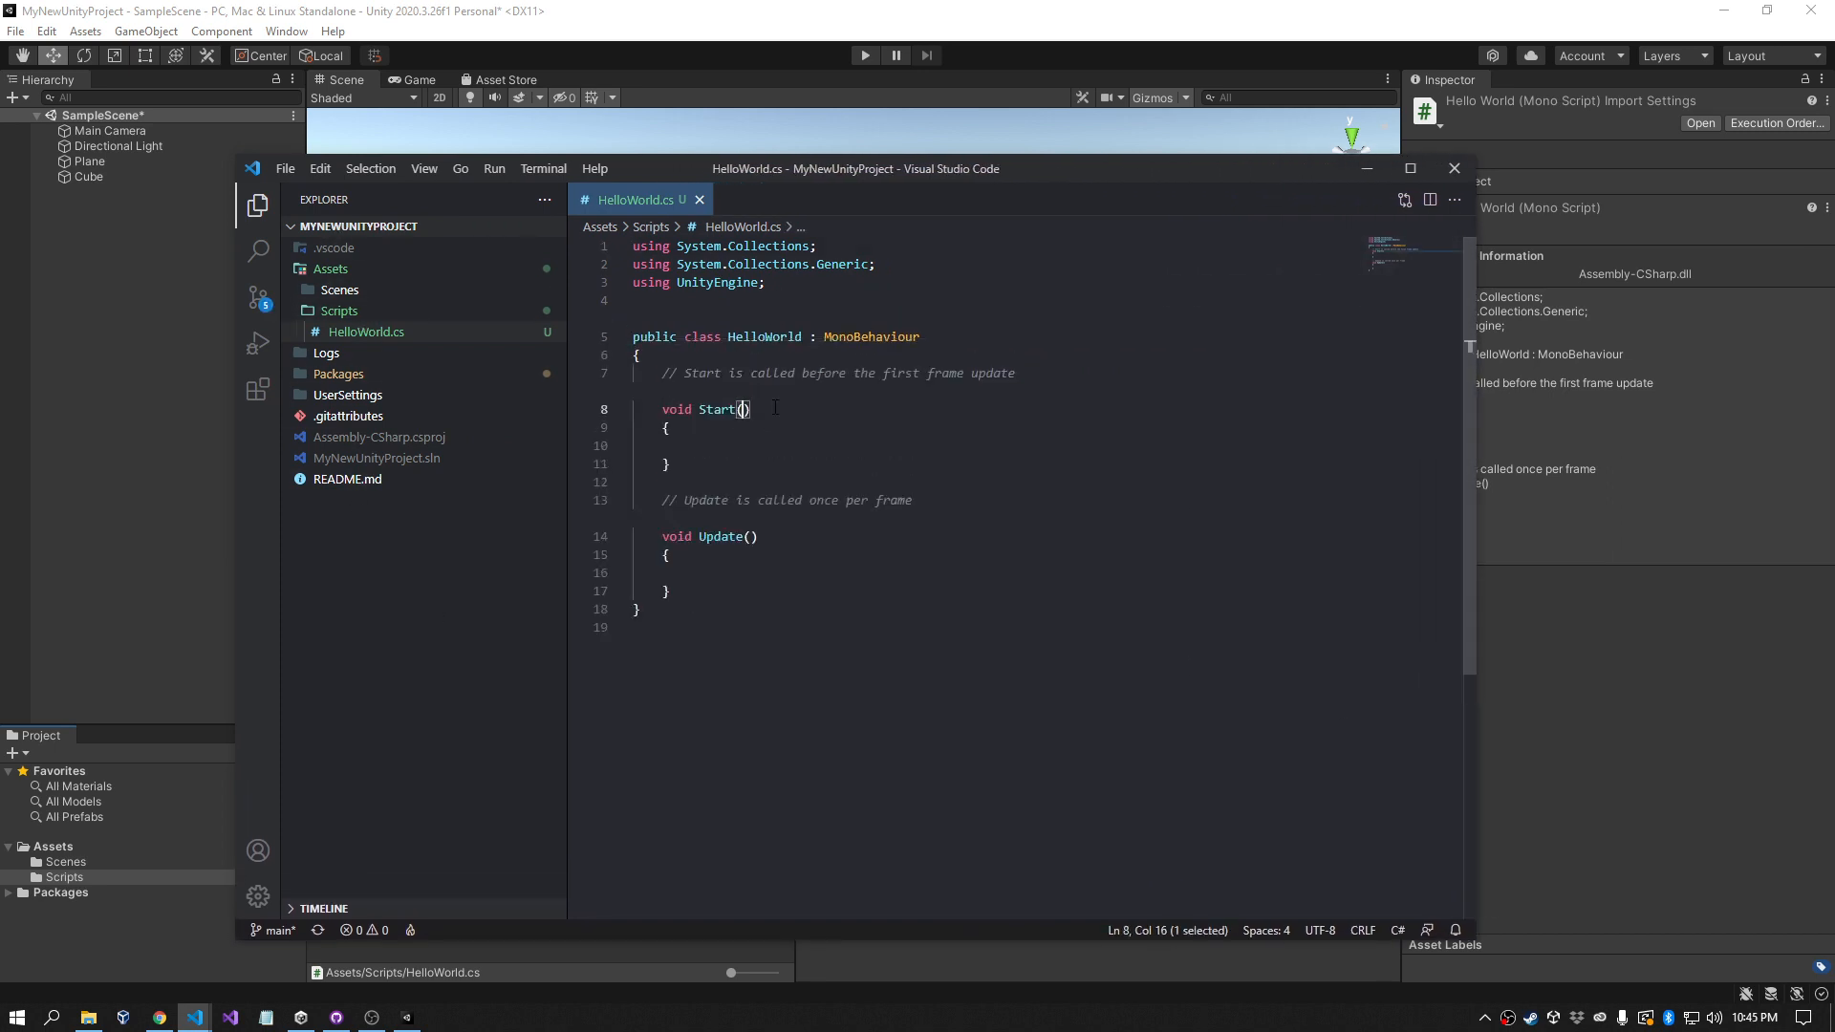
pyautogui.click(738, 444)
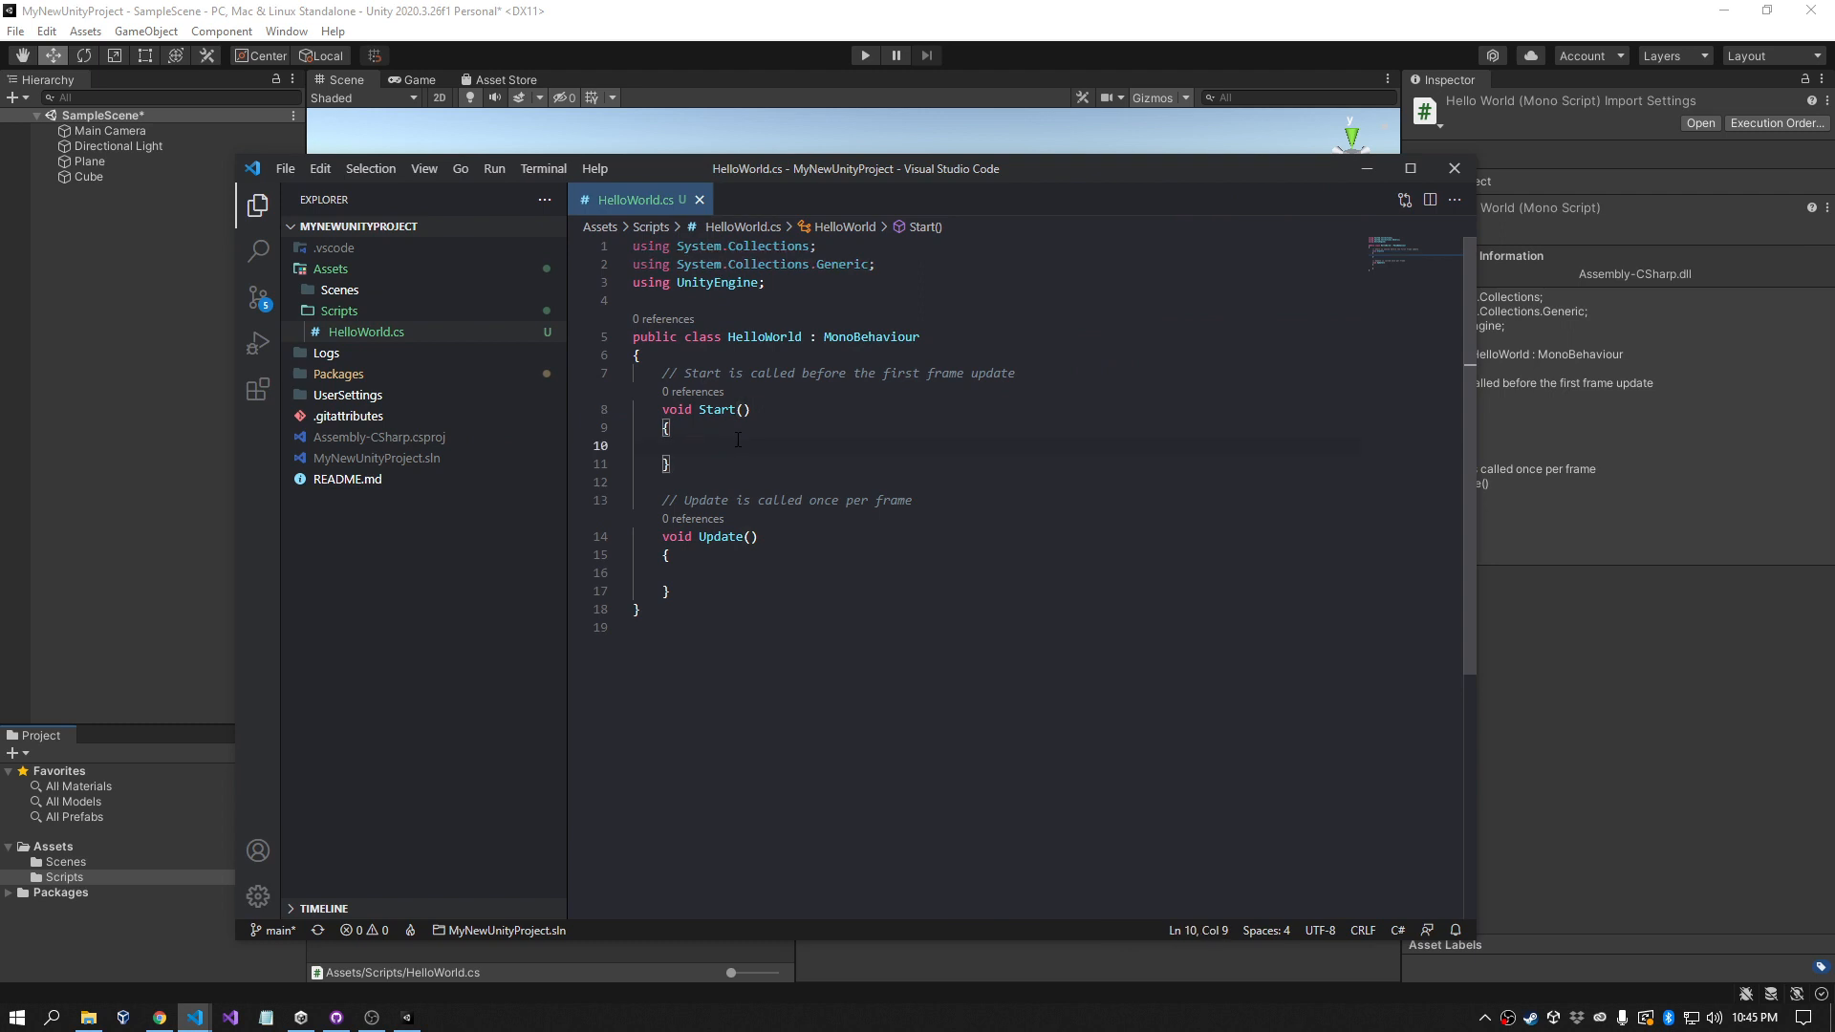
pyautogui.write('log')
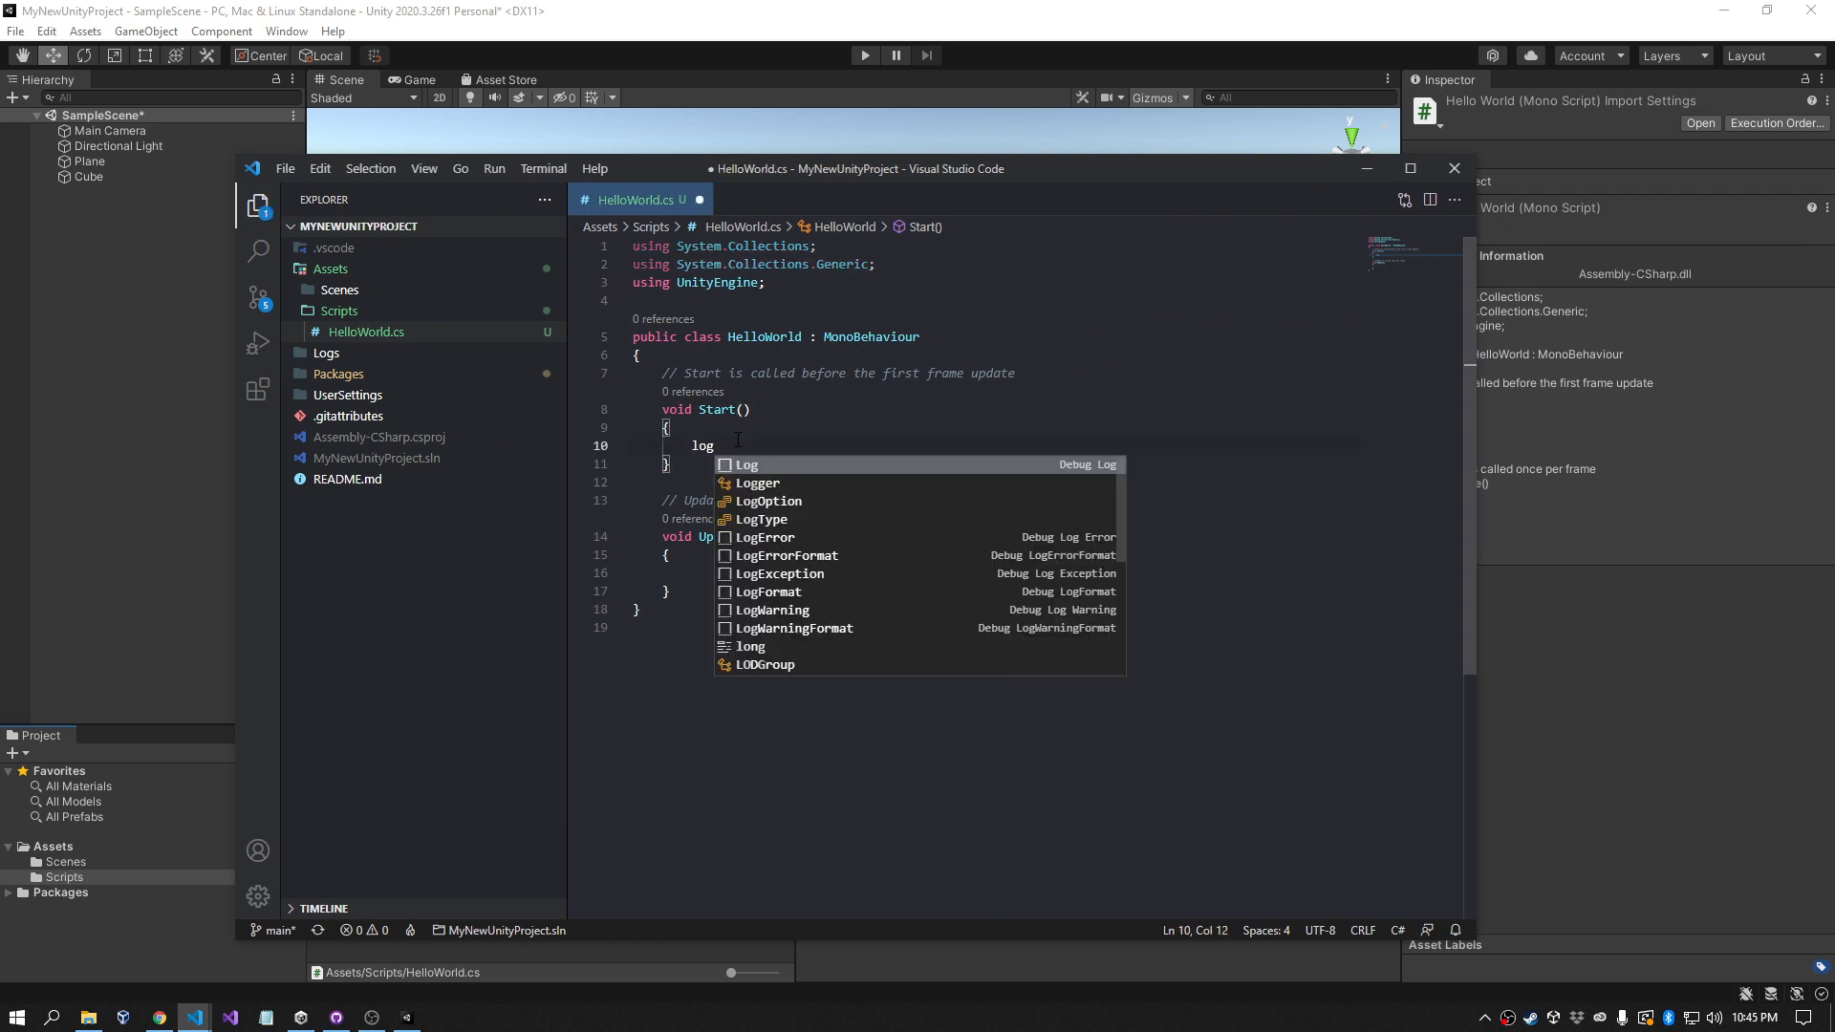
pyautogui.press('Return')
pyautogui.write('"')
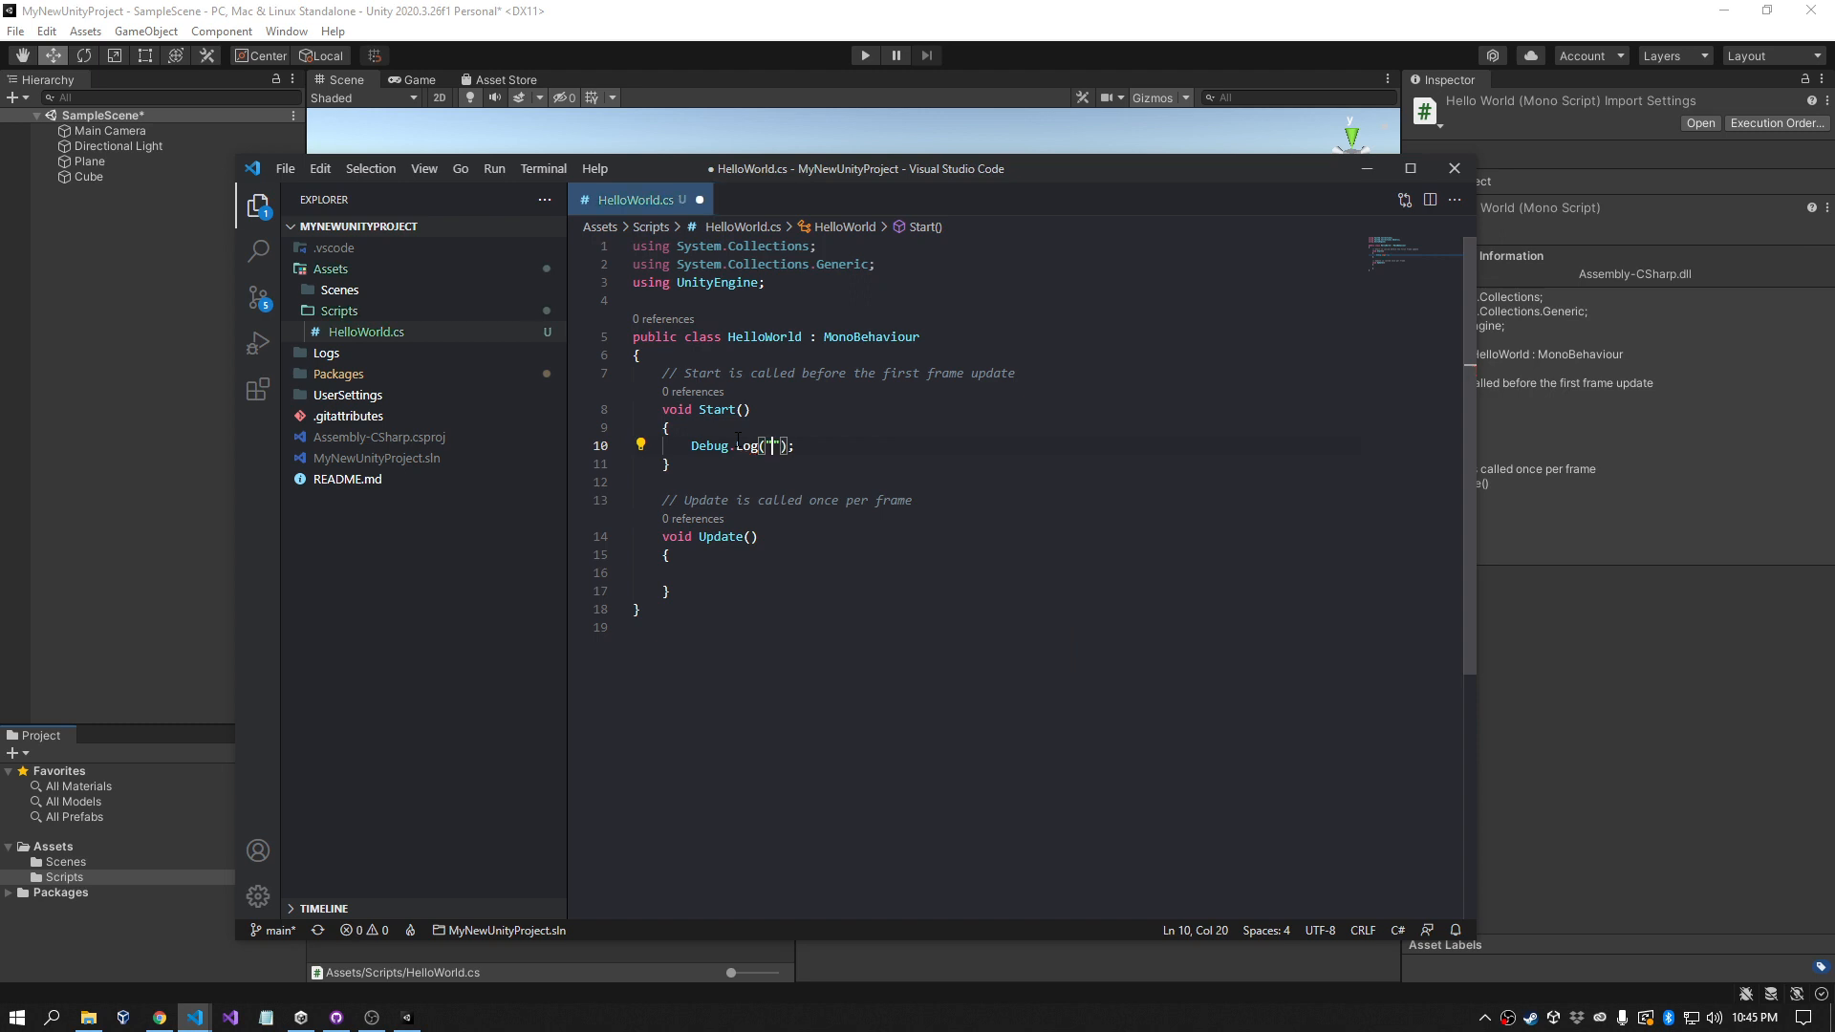
pyautogui.write('hell world from unity')
pyautogui.press('BackSpace')
pyautogui.press('BackSpace')
pyautogui.press('BackSpace')
pyautogui.press('BackSpace')
pyautogui.press('BackSpace')
pyautogui.press('BackSpace')
pyautogui.write('my rew unity project')
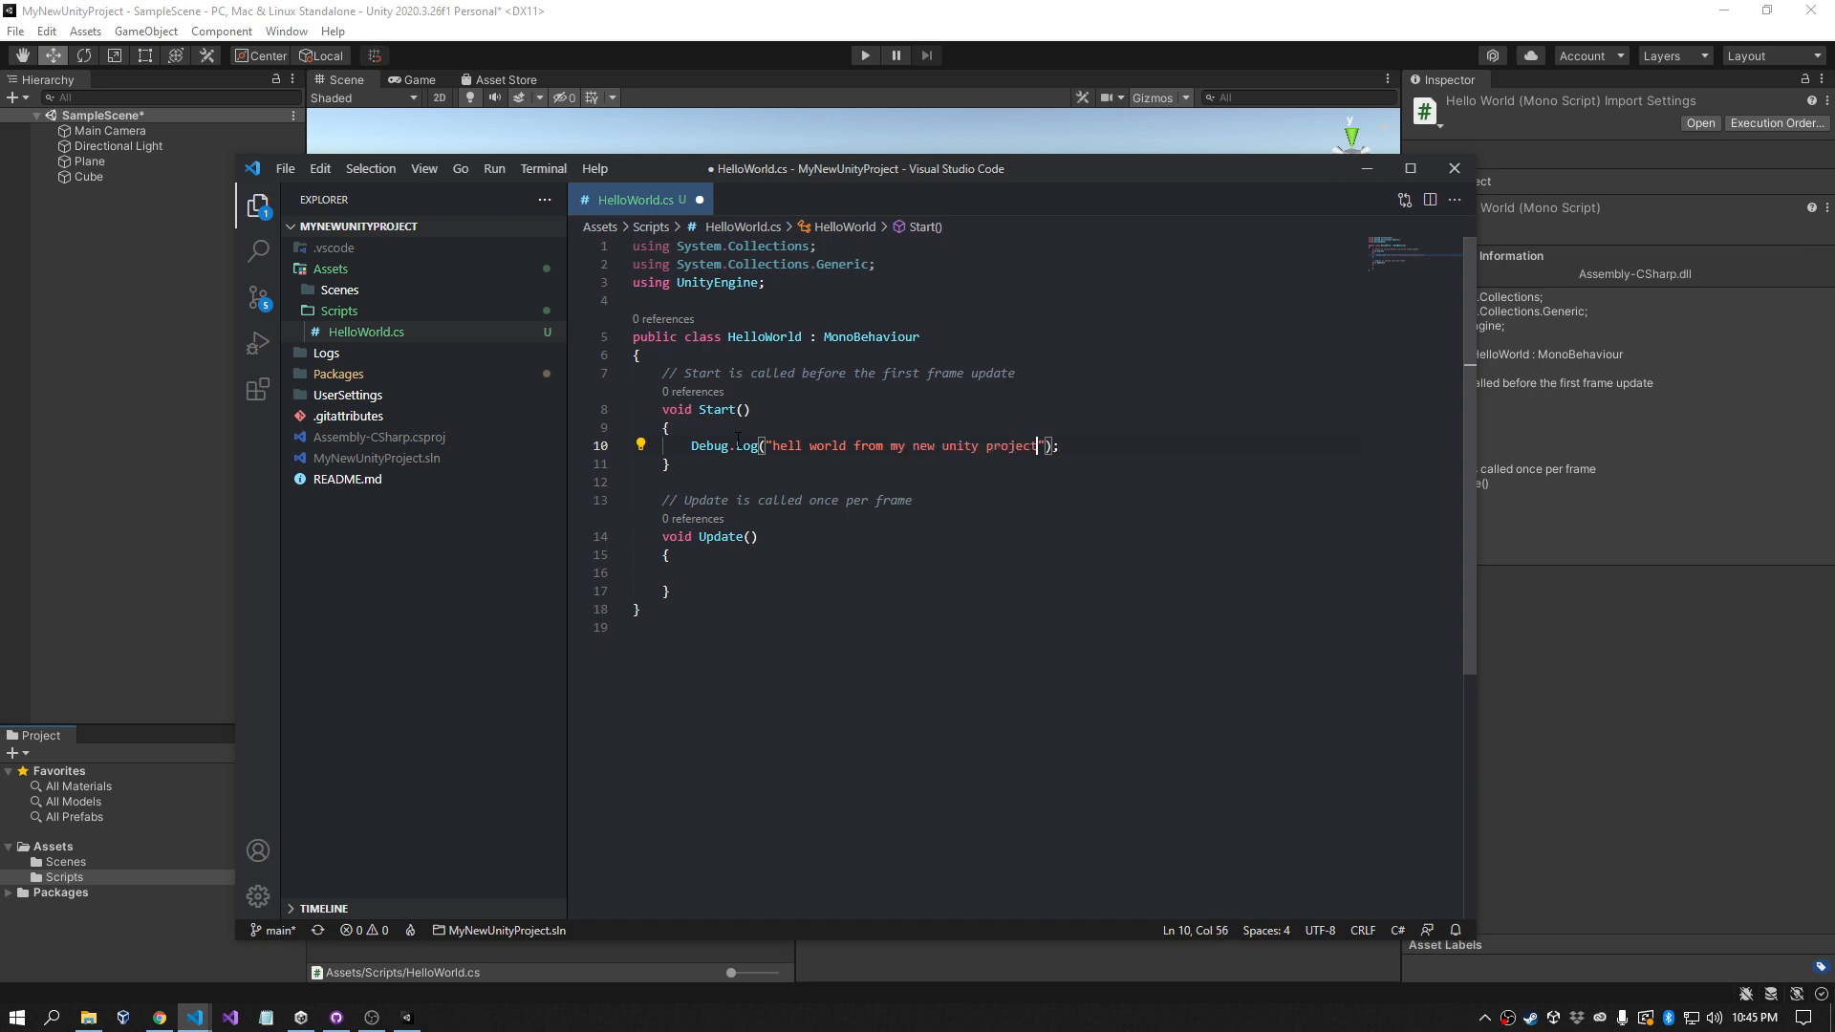
pyautogui.hotkey('ctrl', 's')
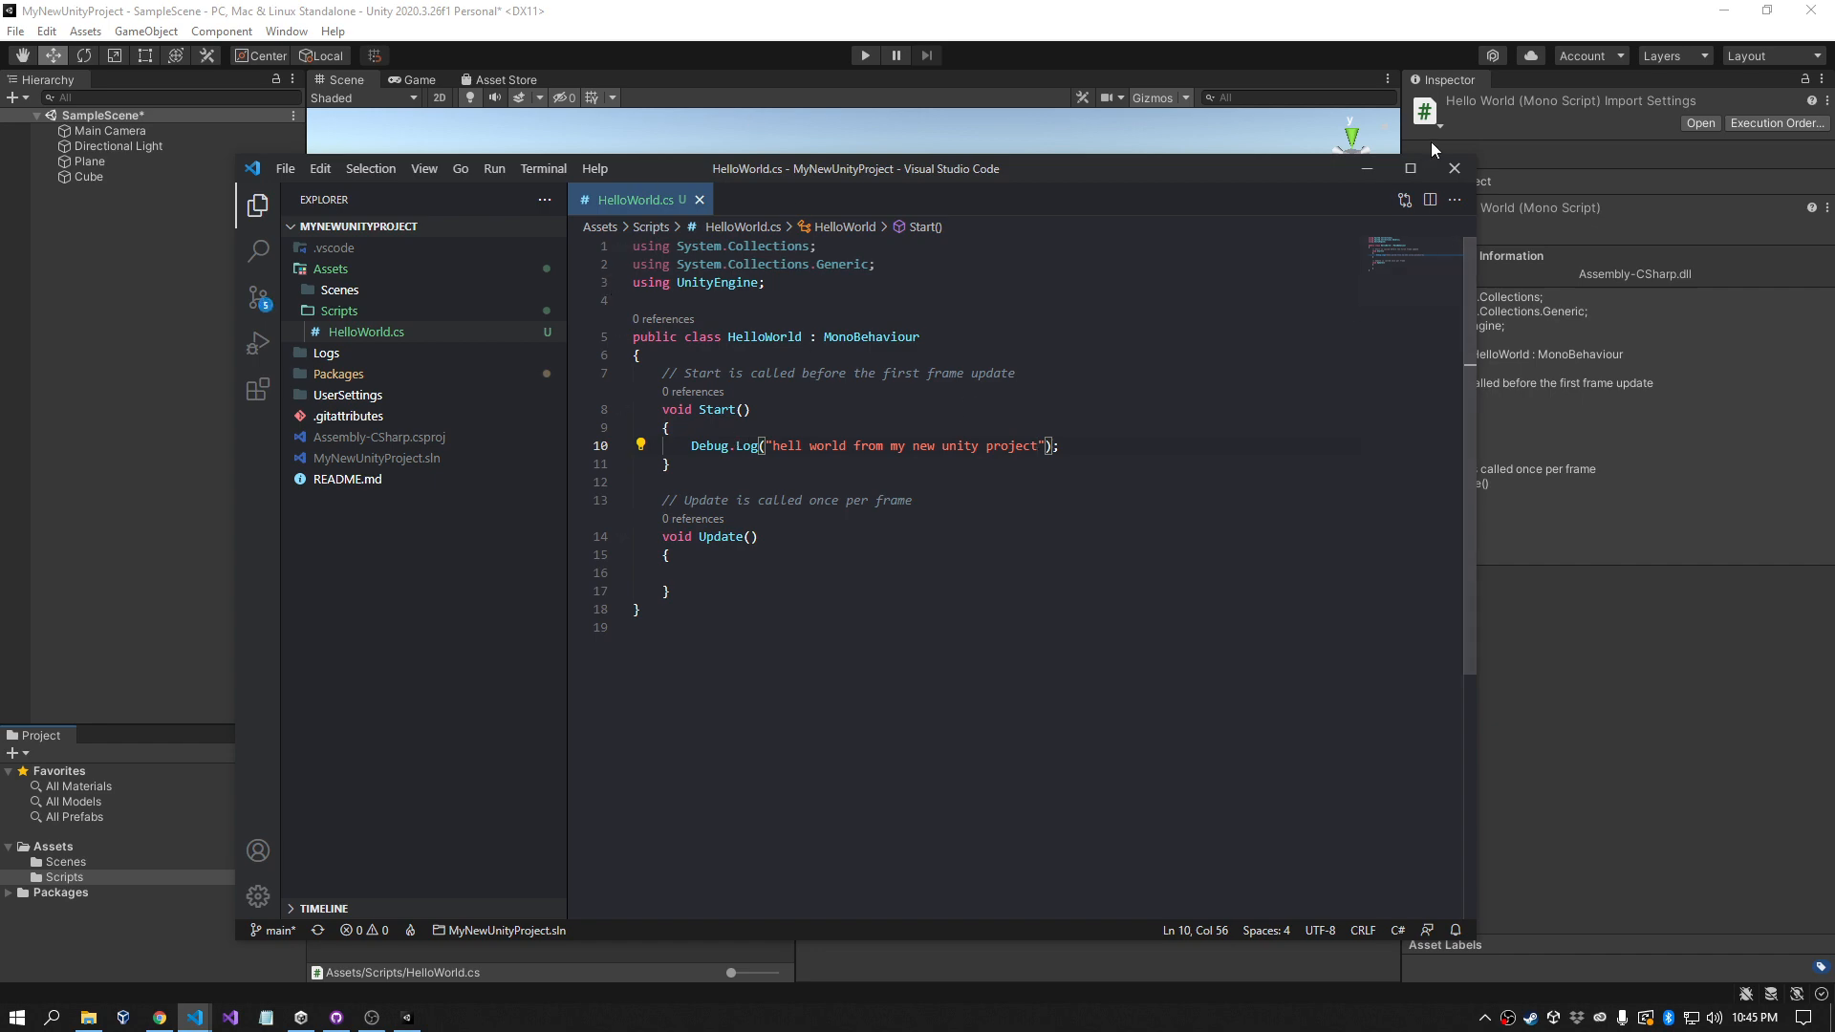
# Step: Close the code window, run the scene in play mode to inspect the script's console message, and stop playback
pyautogui.click(1453, 168)
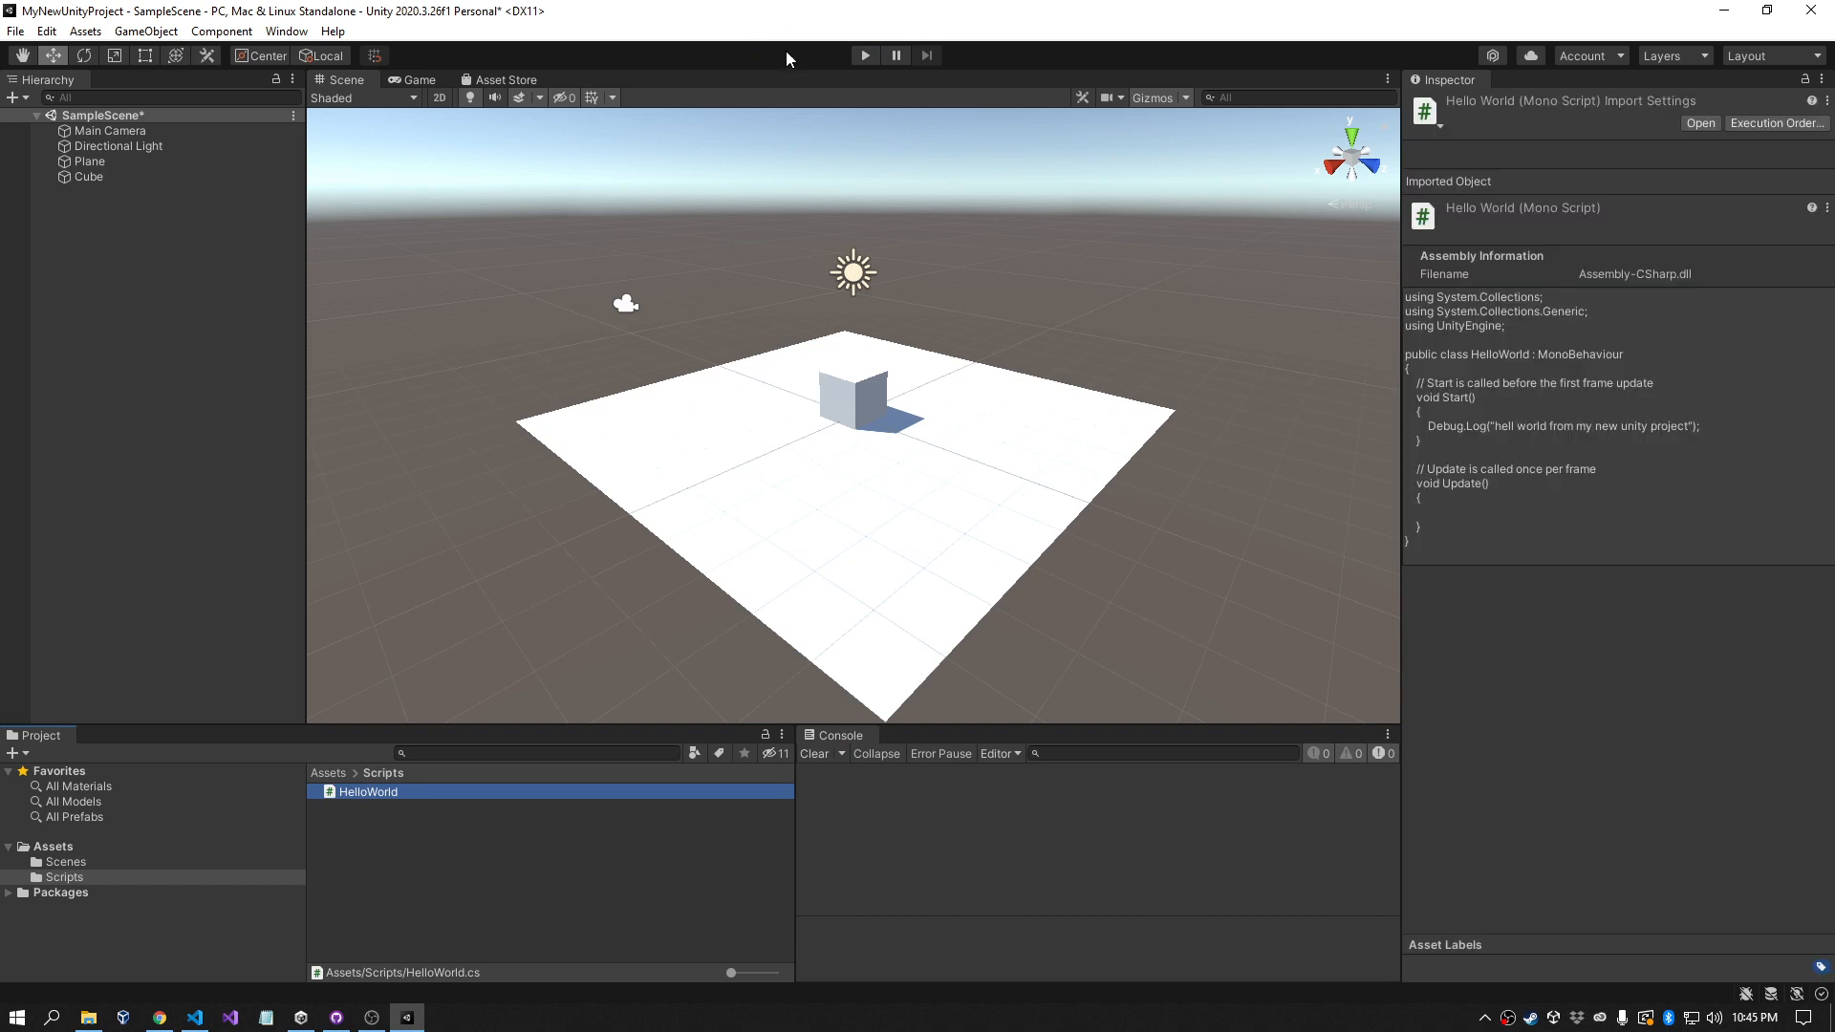
pyautogui.click(864, 57)
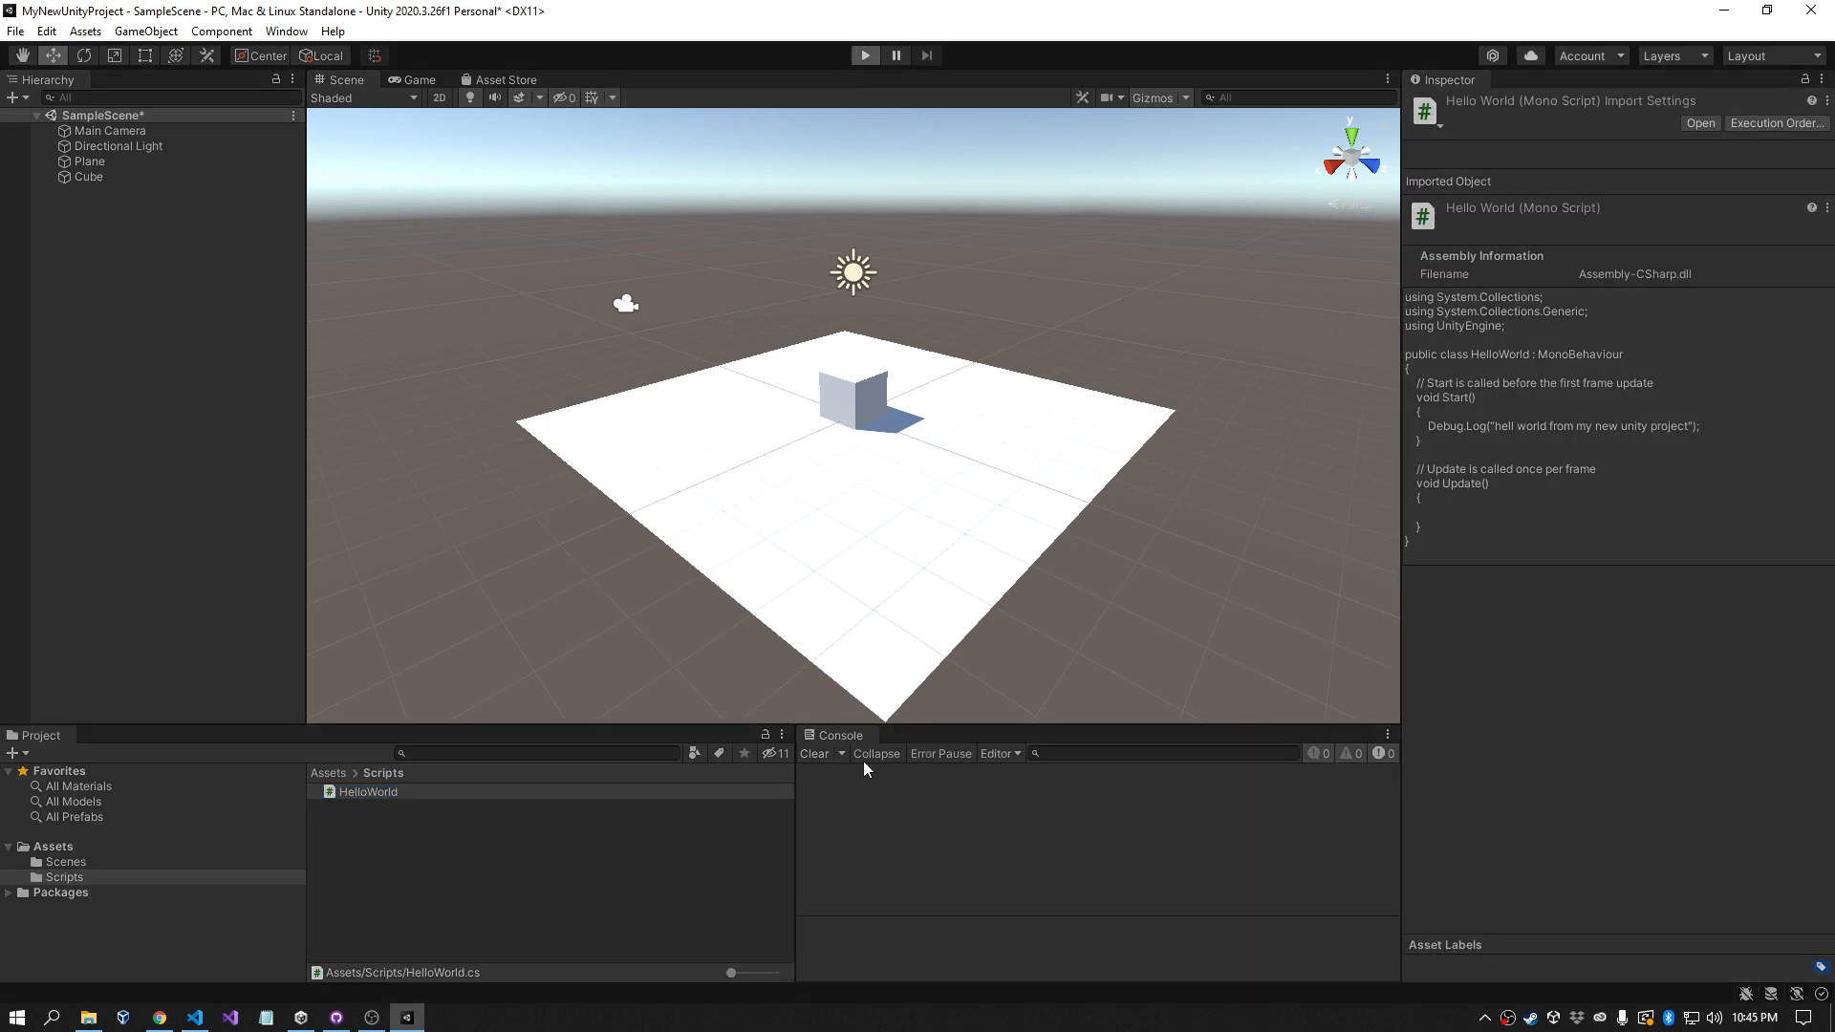
pyautogui.click(1011, 789)
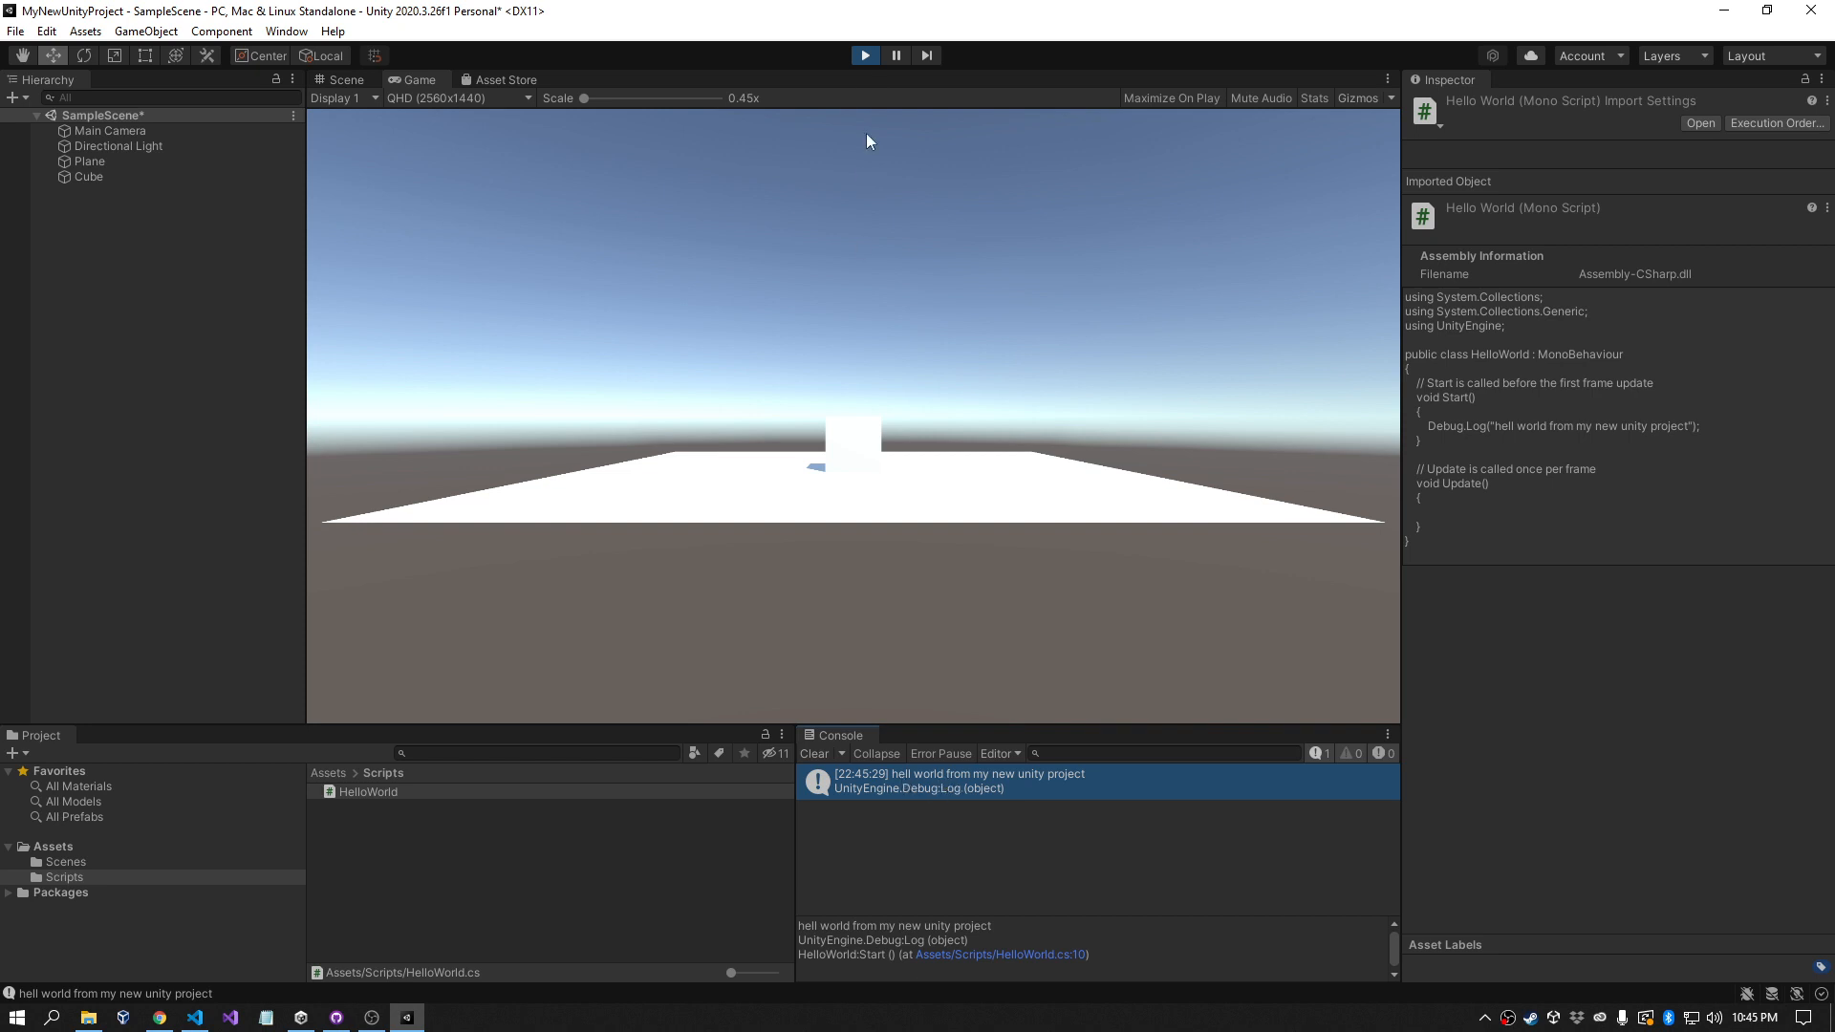
pyautogui.click(865, 56)
# Step: Reopen the HelloWorld script, correct "hell" to "hello" in the Debug.Log message, and close the code window
pyautogui.doubleClick(358, 793)
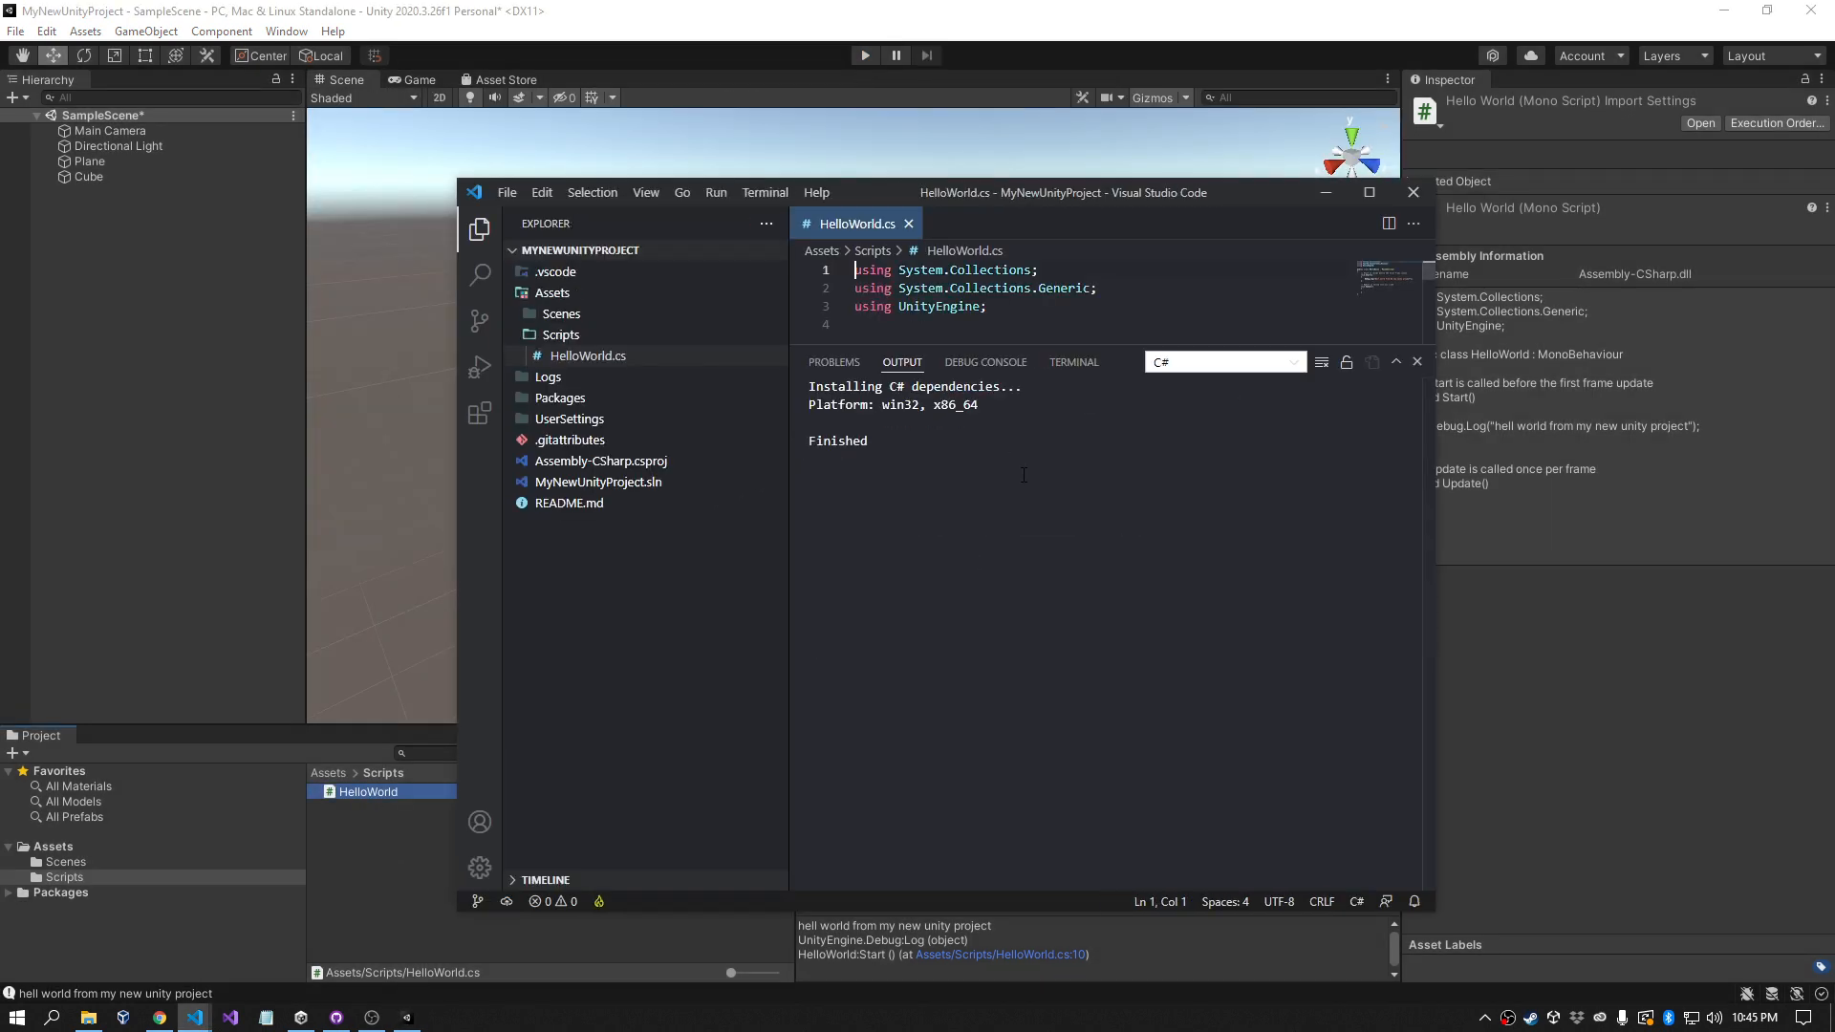
pyautogui.click(1418, 362)
pyautogui.click(1023, 434)
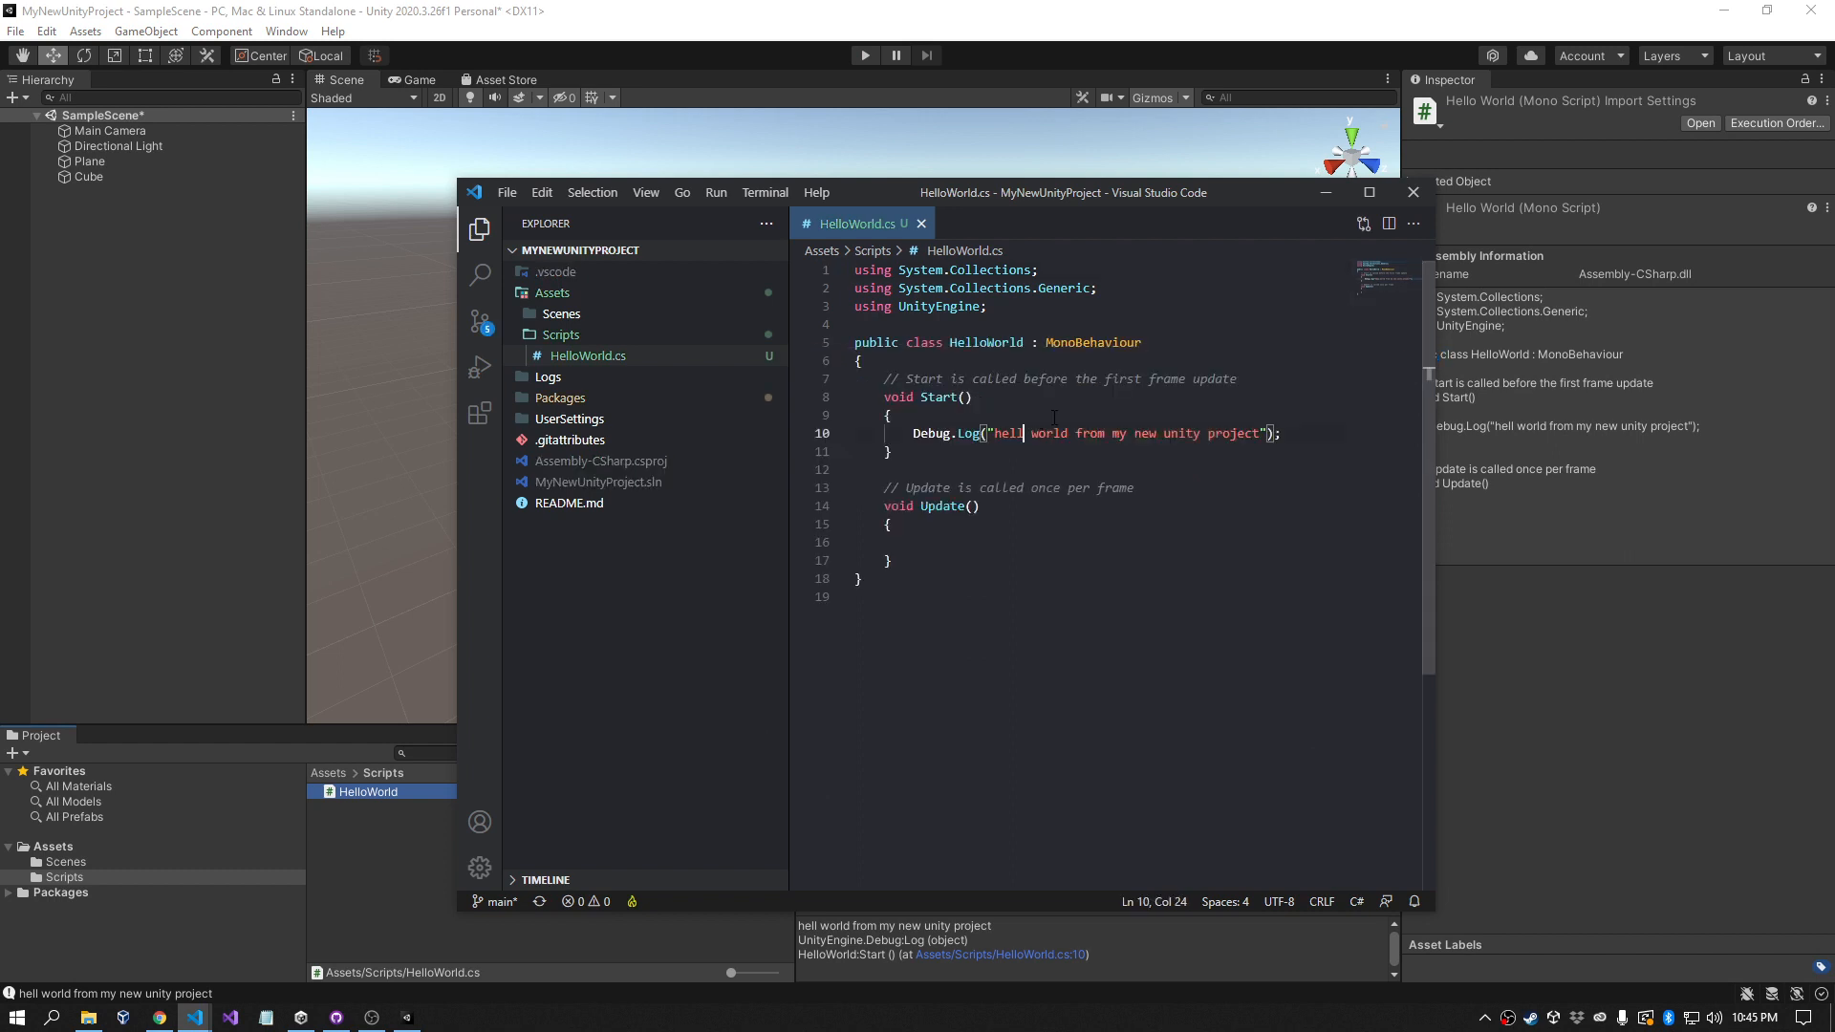
pyautogui.write('o')
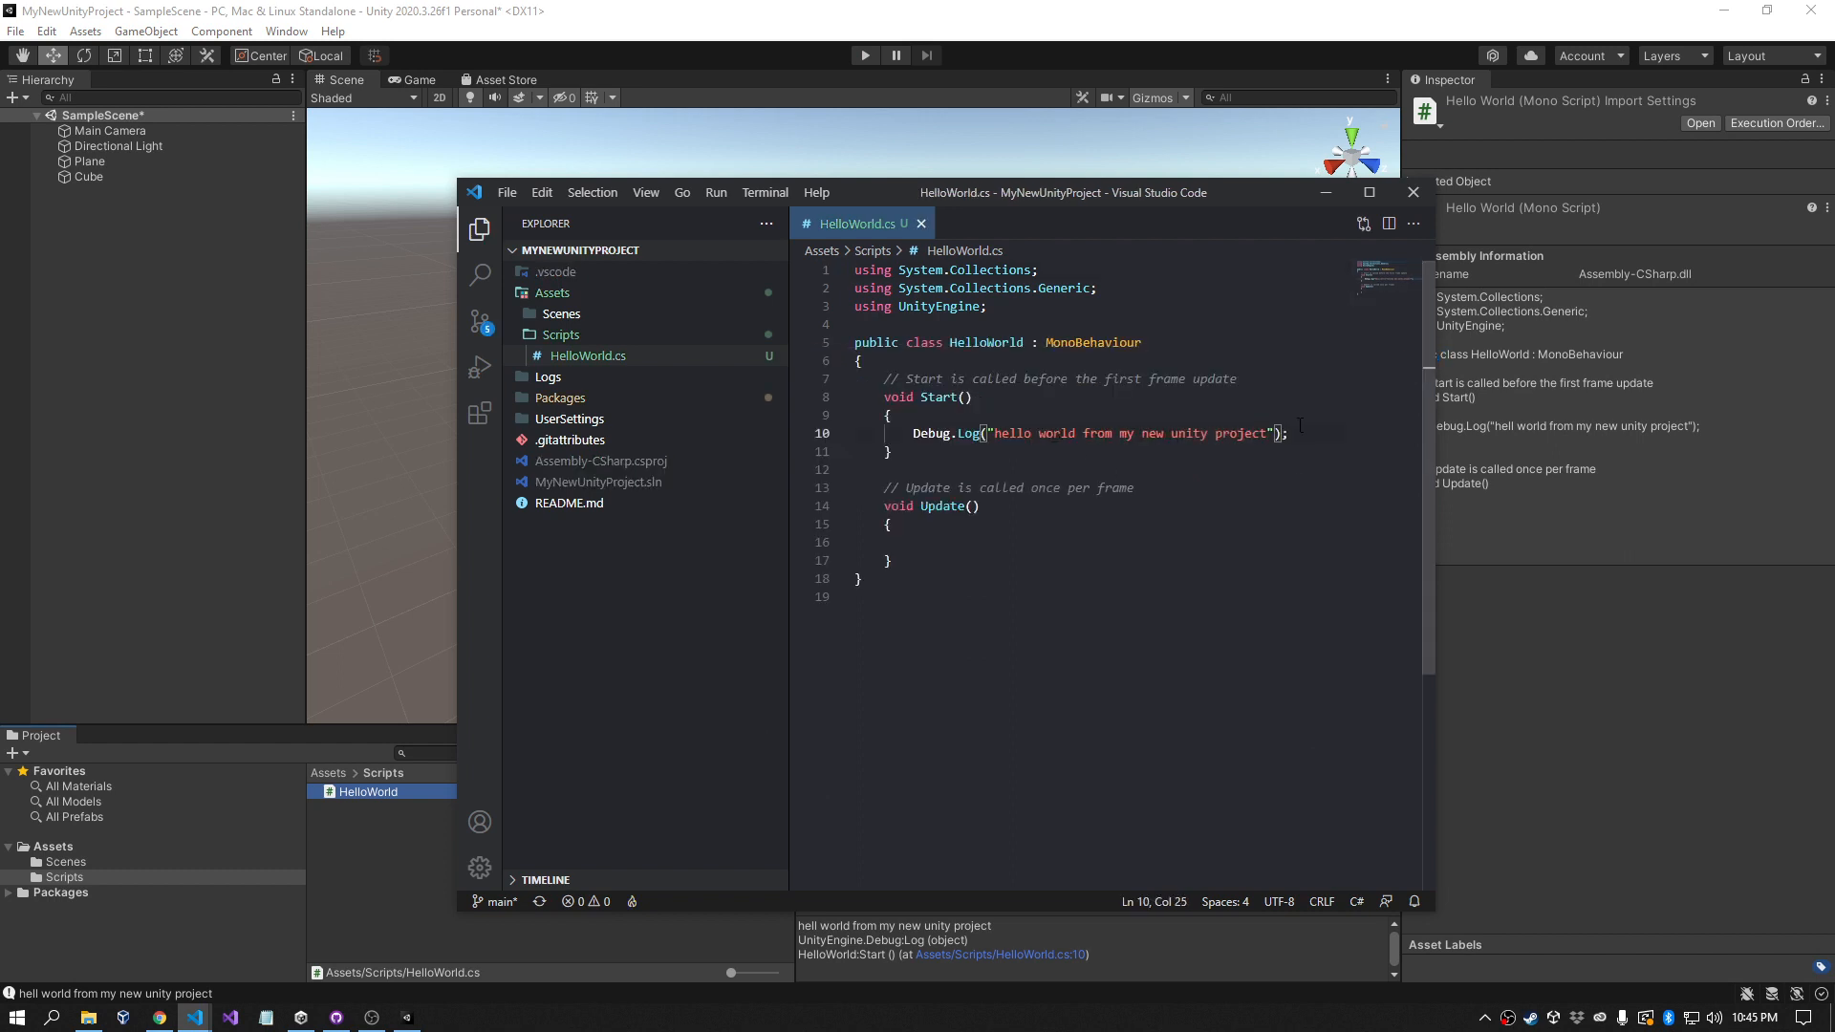
pyautogui.click(1413, 193)
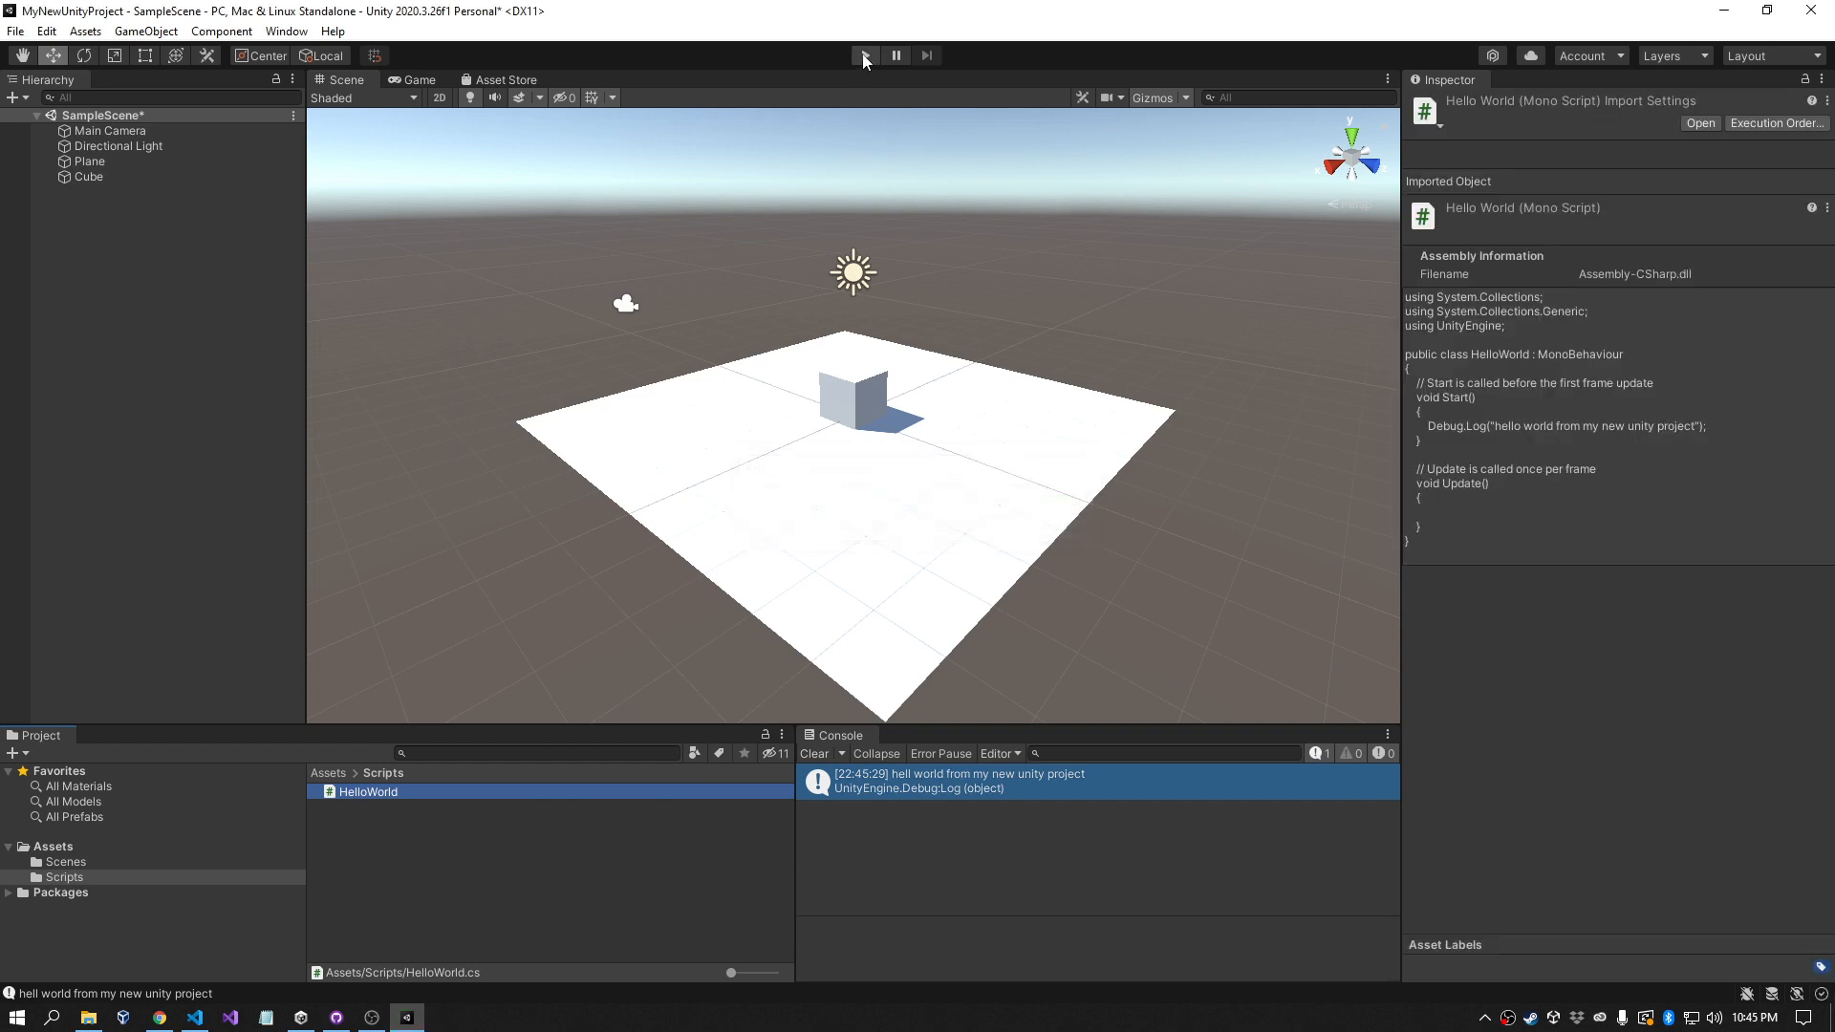
# Step: Run the scene again to check the corrected console message, stop it, and save the scene before closing the Unity editor
pyautogui.hotkey('ctrl', 'p')
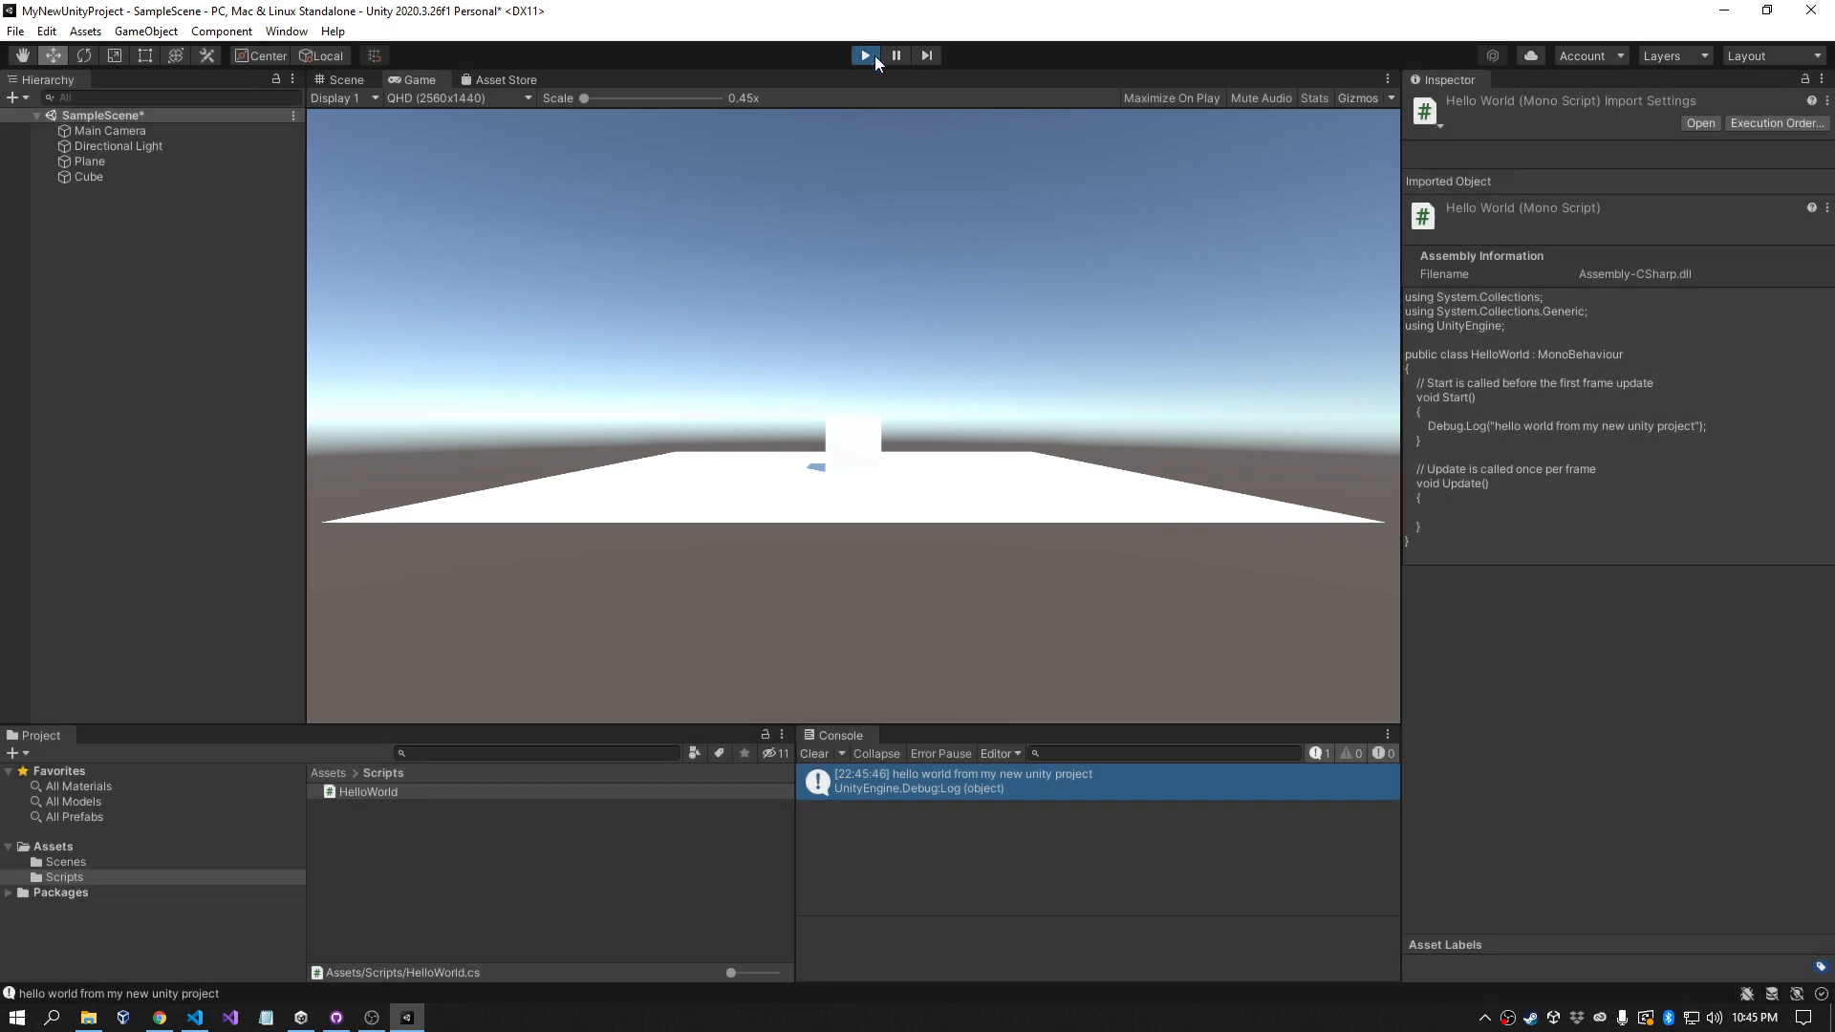
pyautogui.click(866, 55)
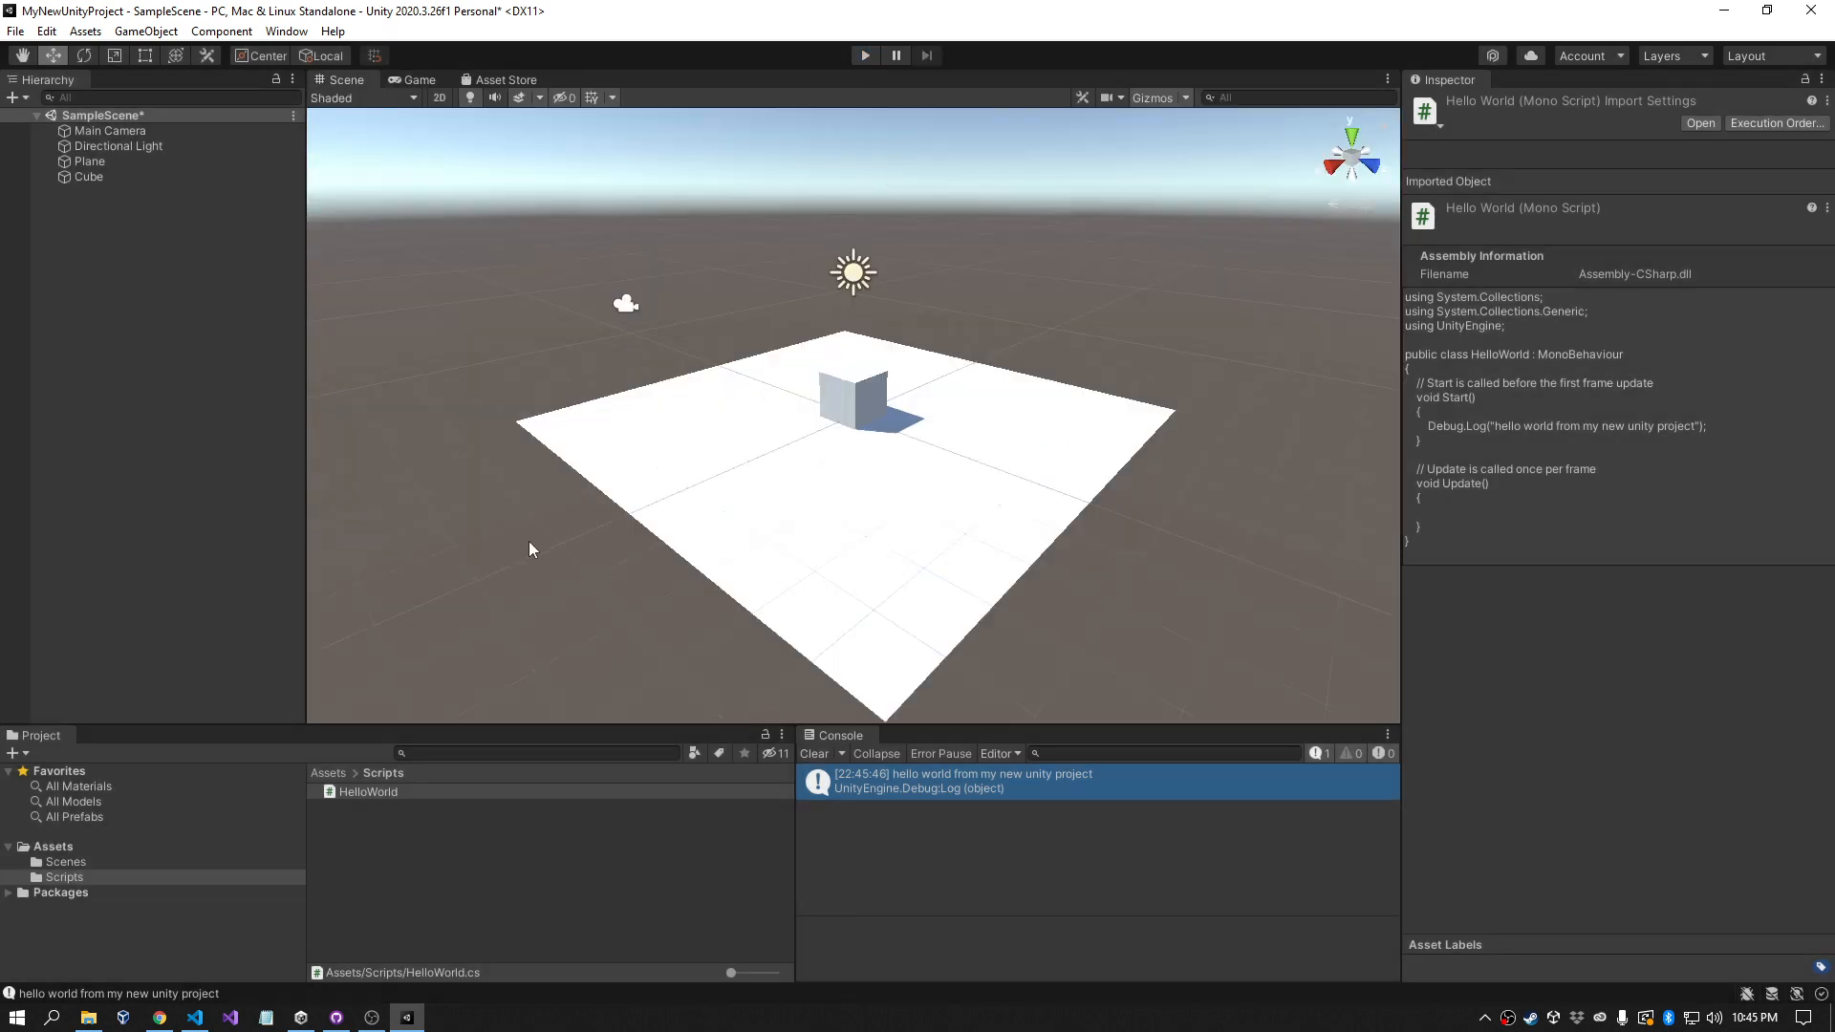
pyautogui.hotkey('ctrl', 's')
pyautogui.click(1810, 11)
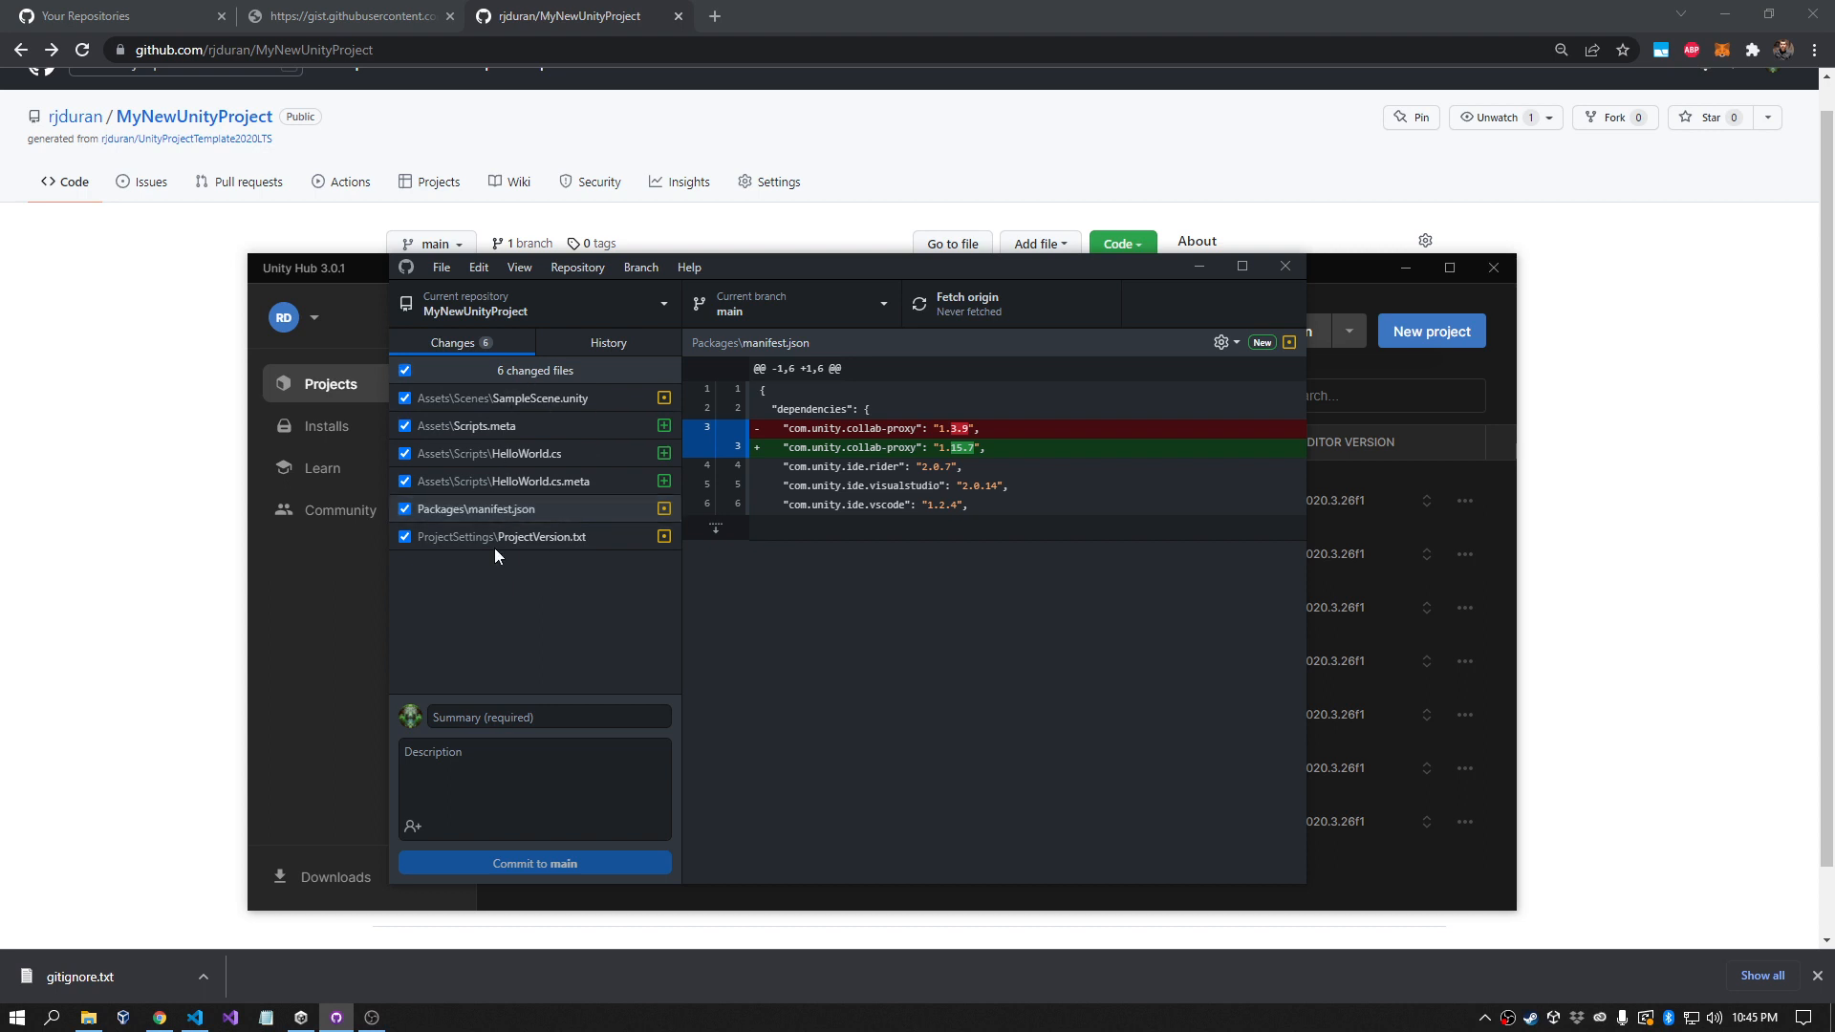
# Step: Review the pending changes to Packages\manifest.json, SampleScene.unity and Scripts.meta in GitHub Desktop
pyautogui.click(483, 508)
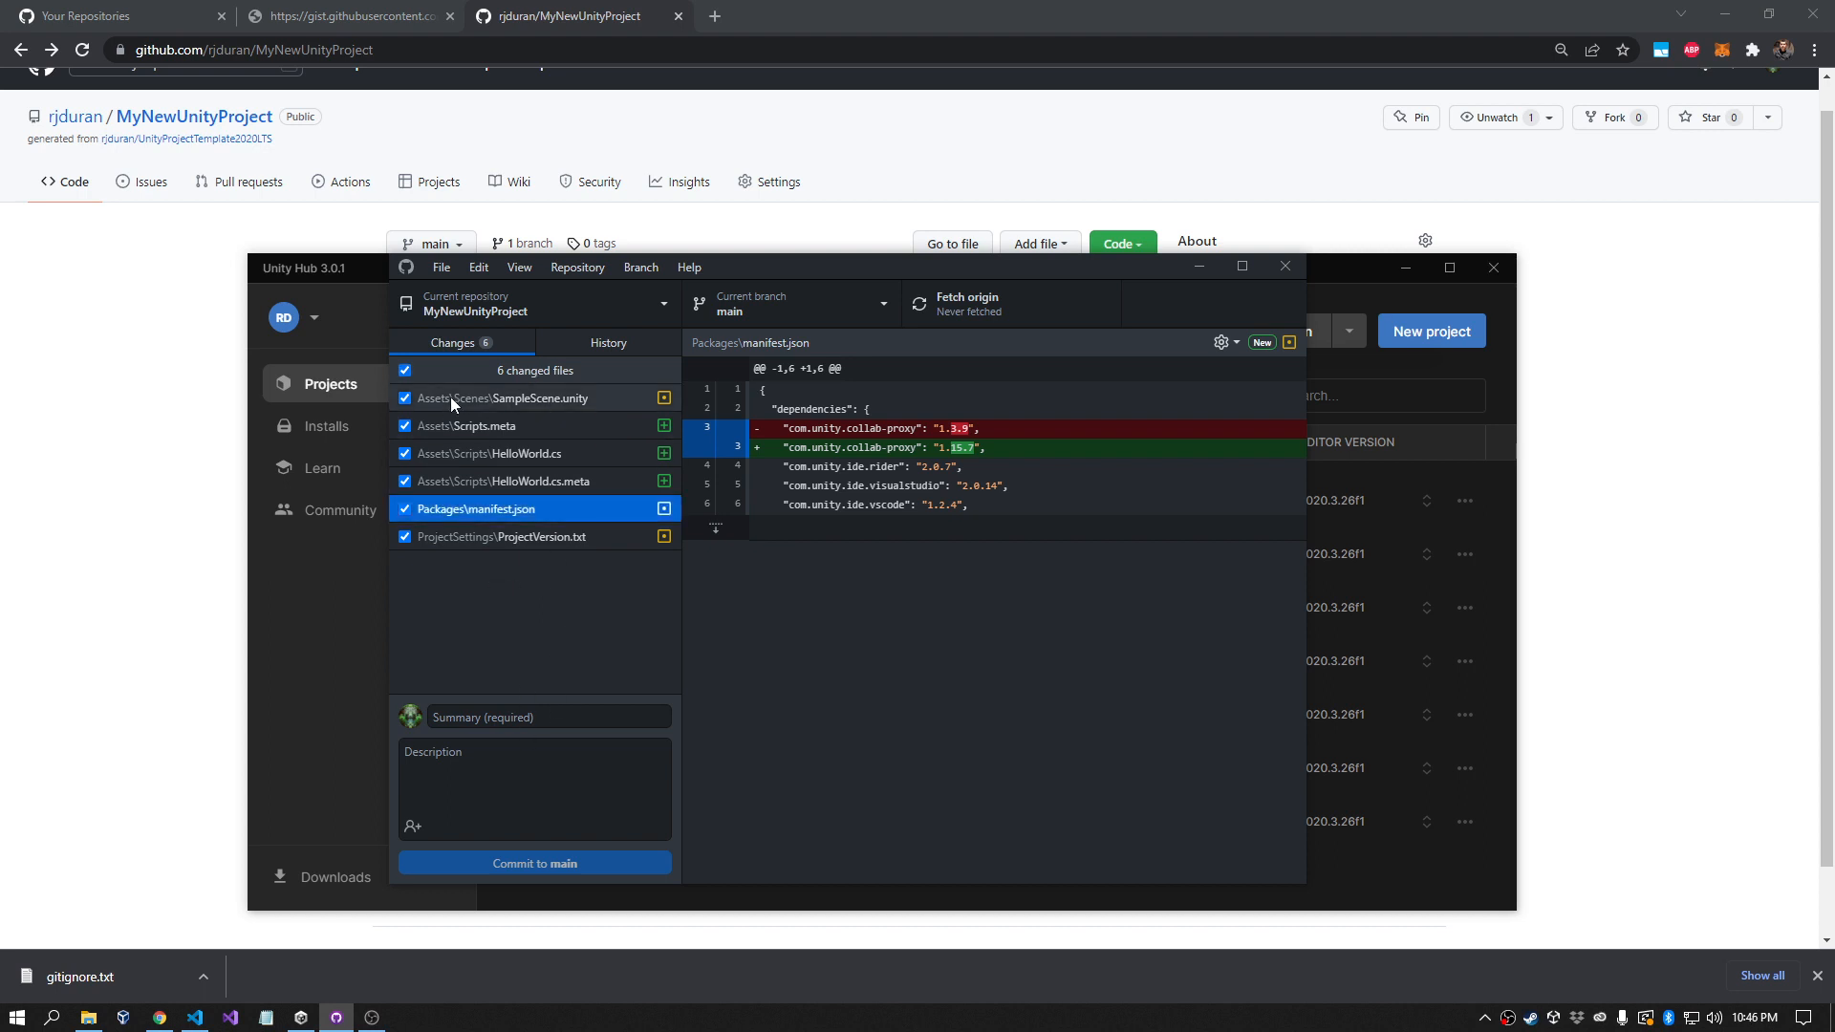
pyautogui.click(409, 398)
pyautogui.click(416, 426)
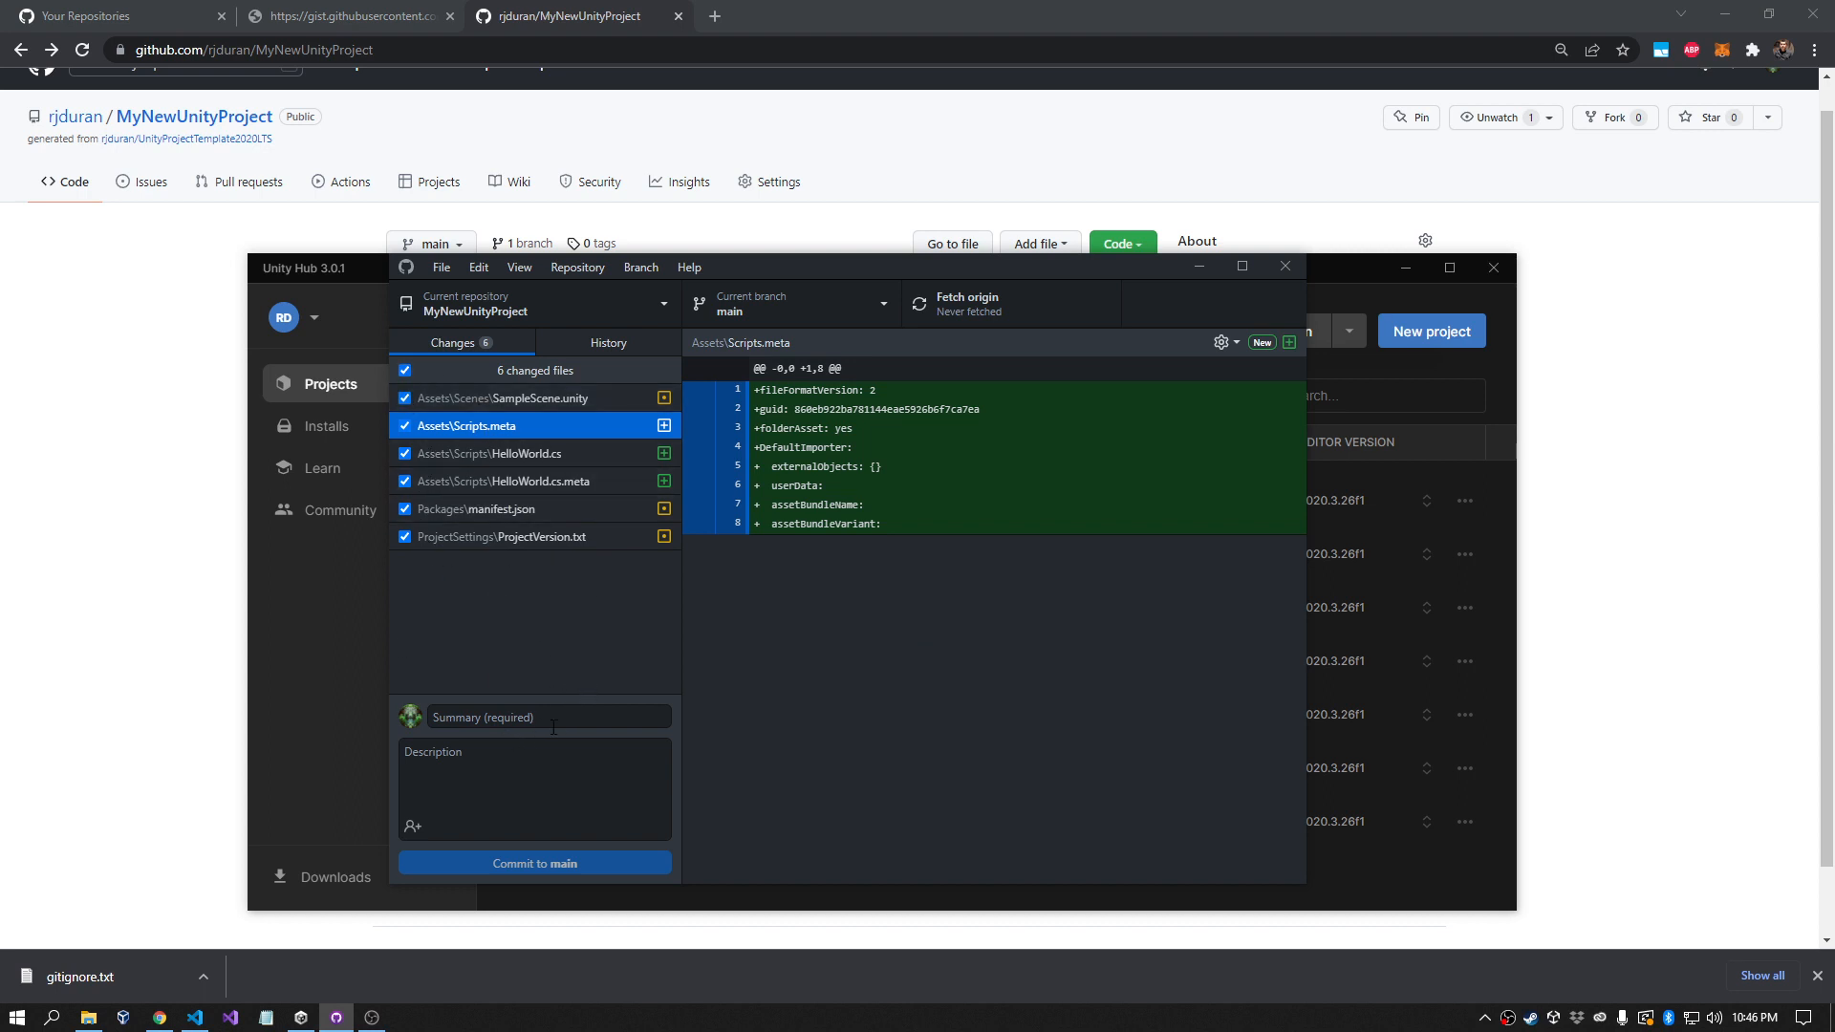
# Step: Commit all changed files to main with the summary "Updated my project with a new script"
pyautogui.click(489, 718)
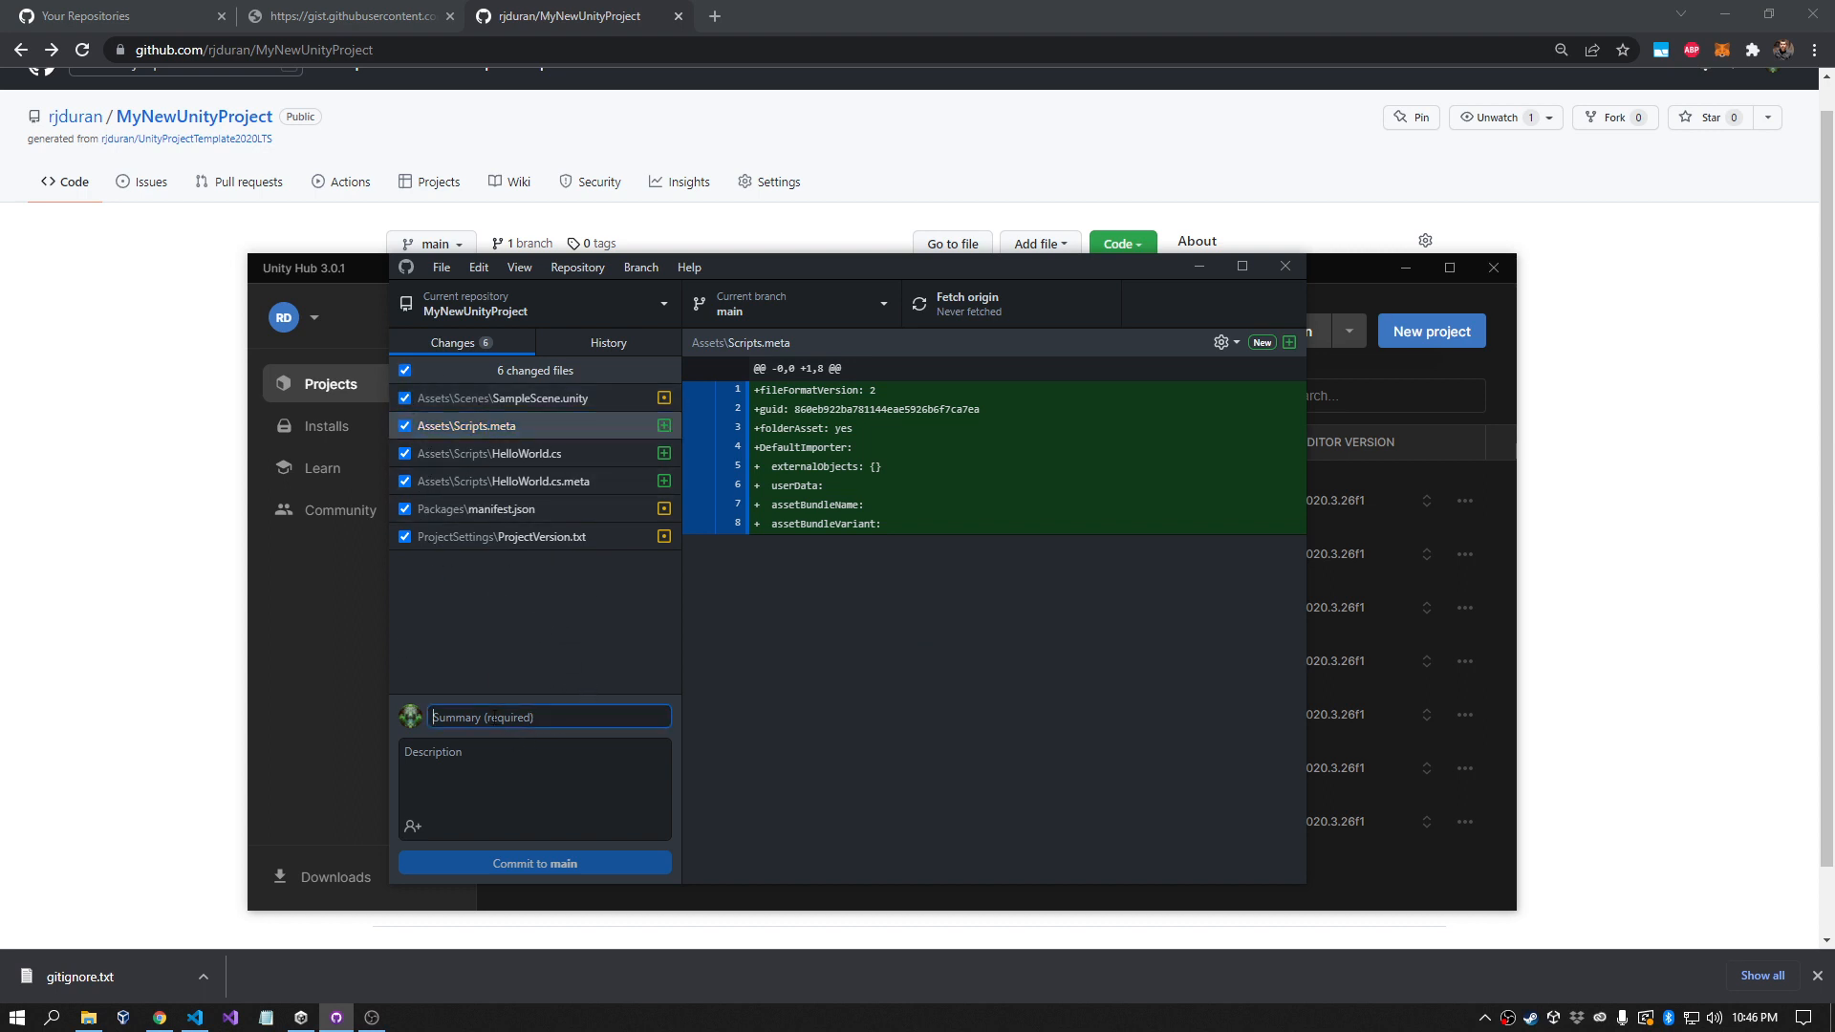
pyautogui.write('Updated my project with a new sc')
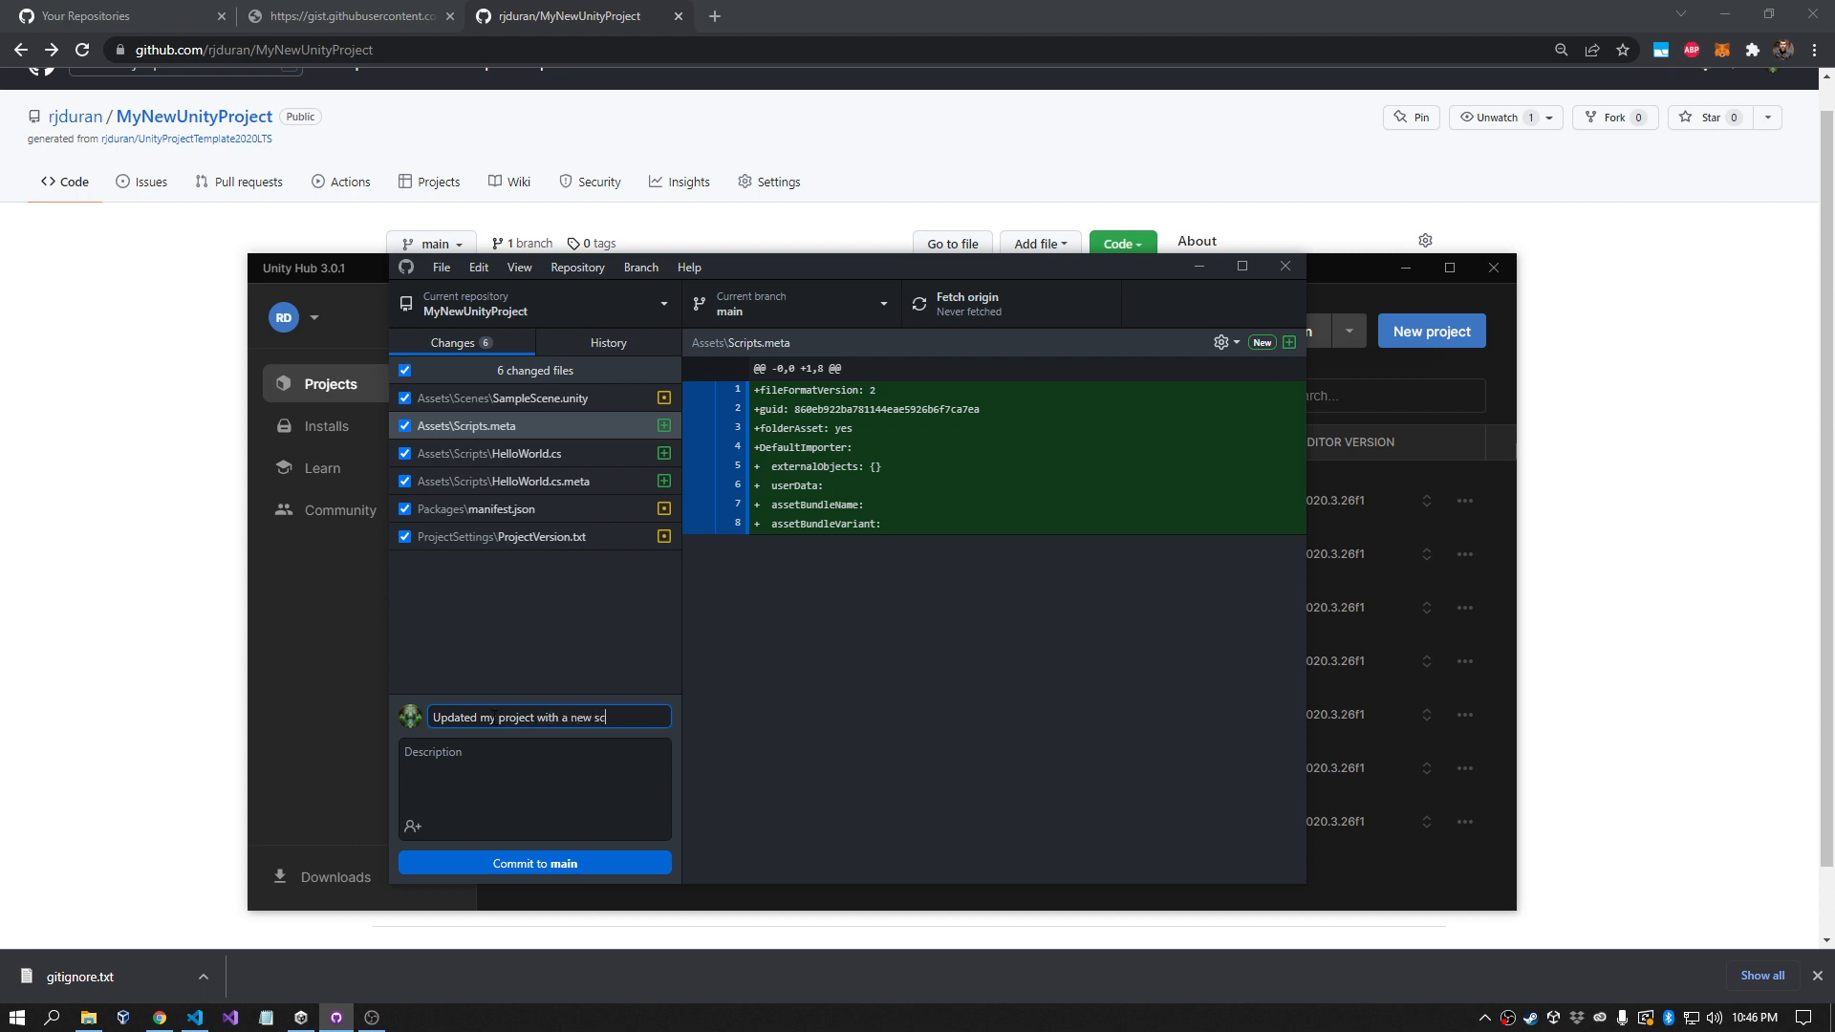
pyautogui.click(566, 866)
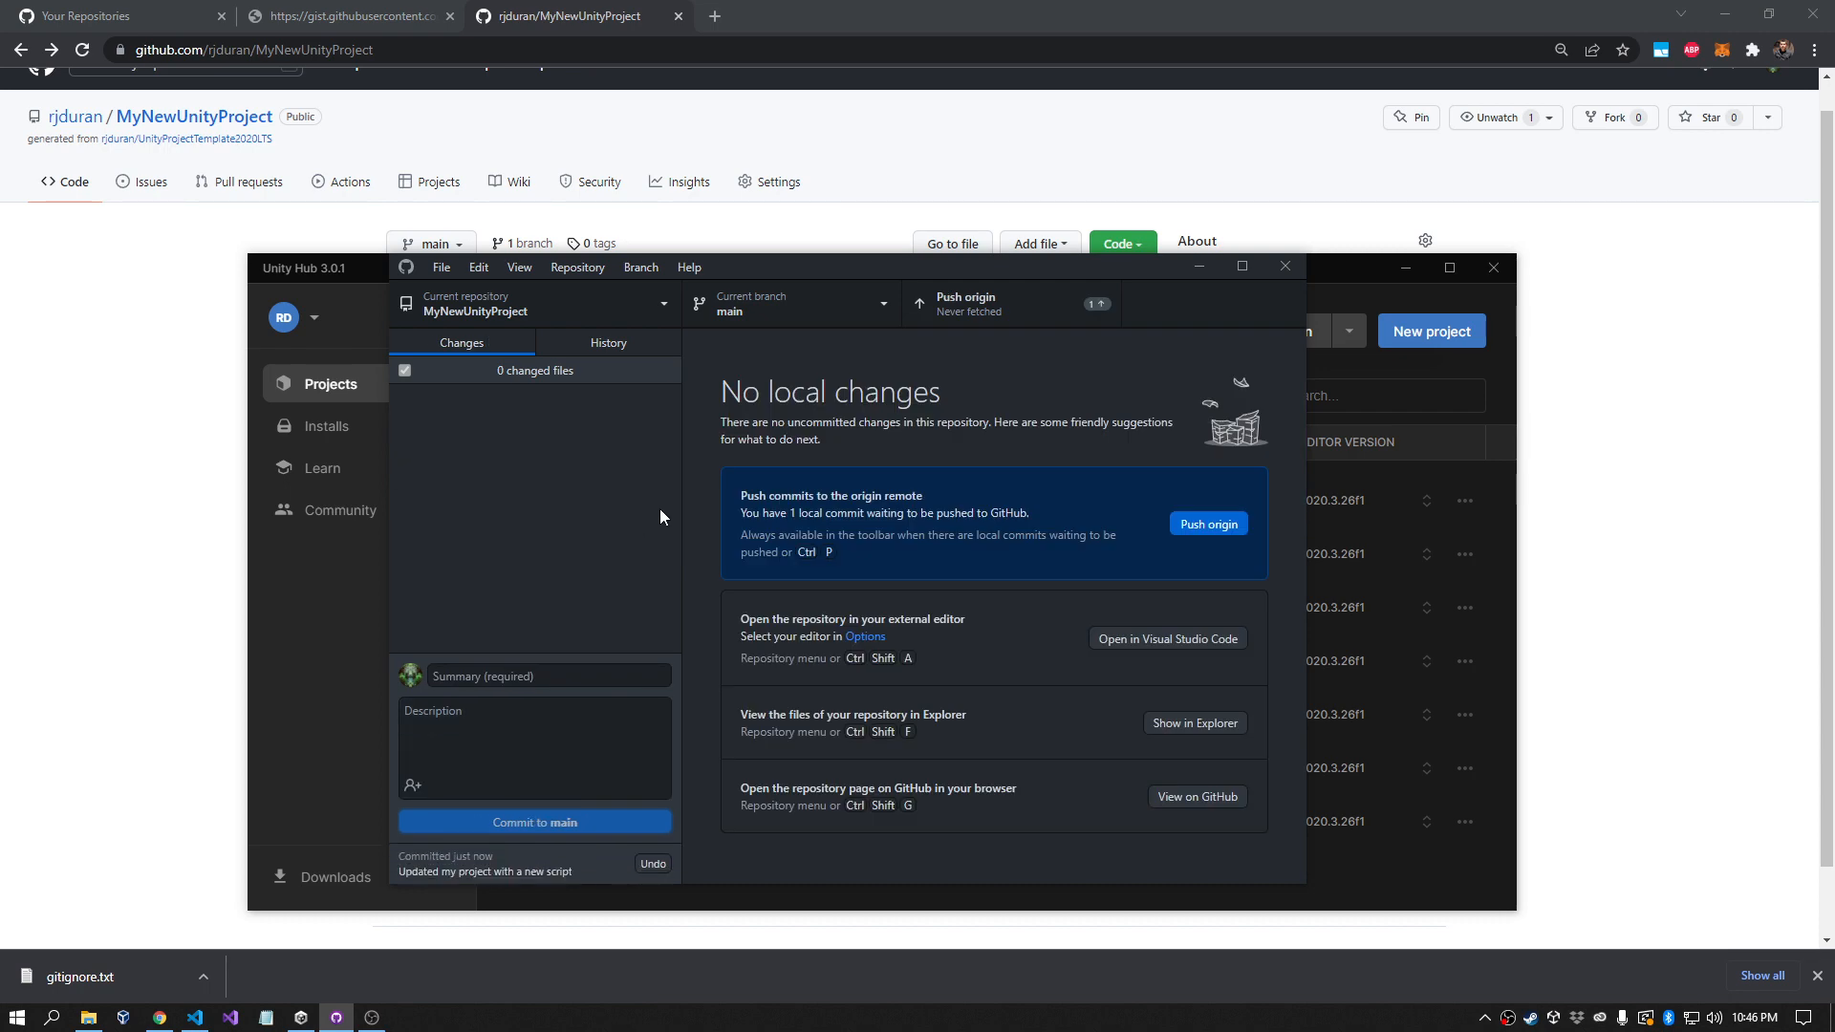
# Step: Examine the new commit and the Initial commit in the repository history, and return to the pending changes
pyautogui.click(608, 344)
pyautogui.click(559, 424)
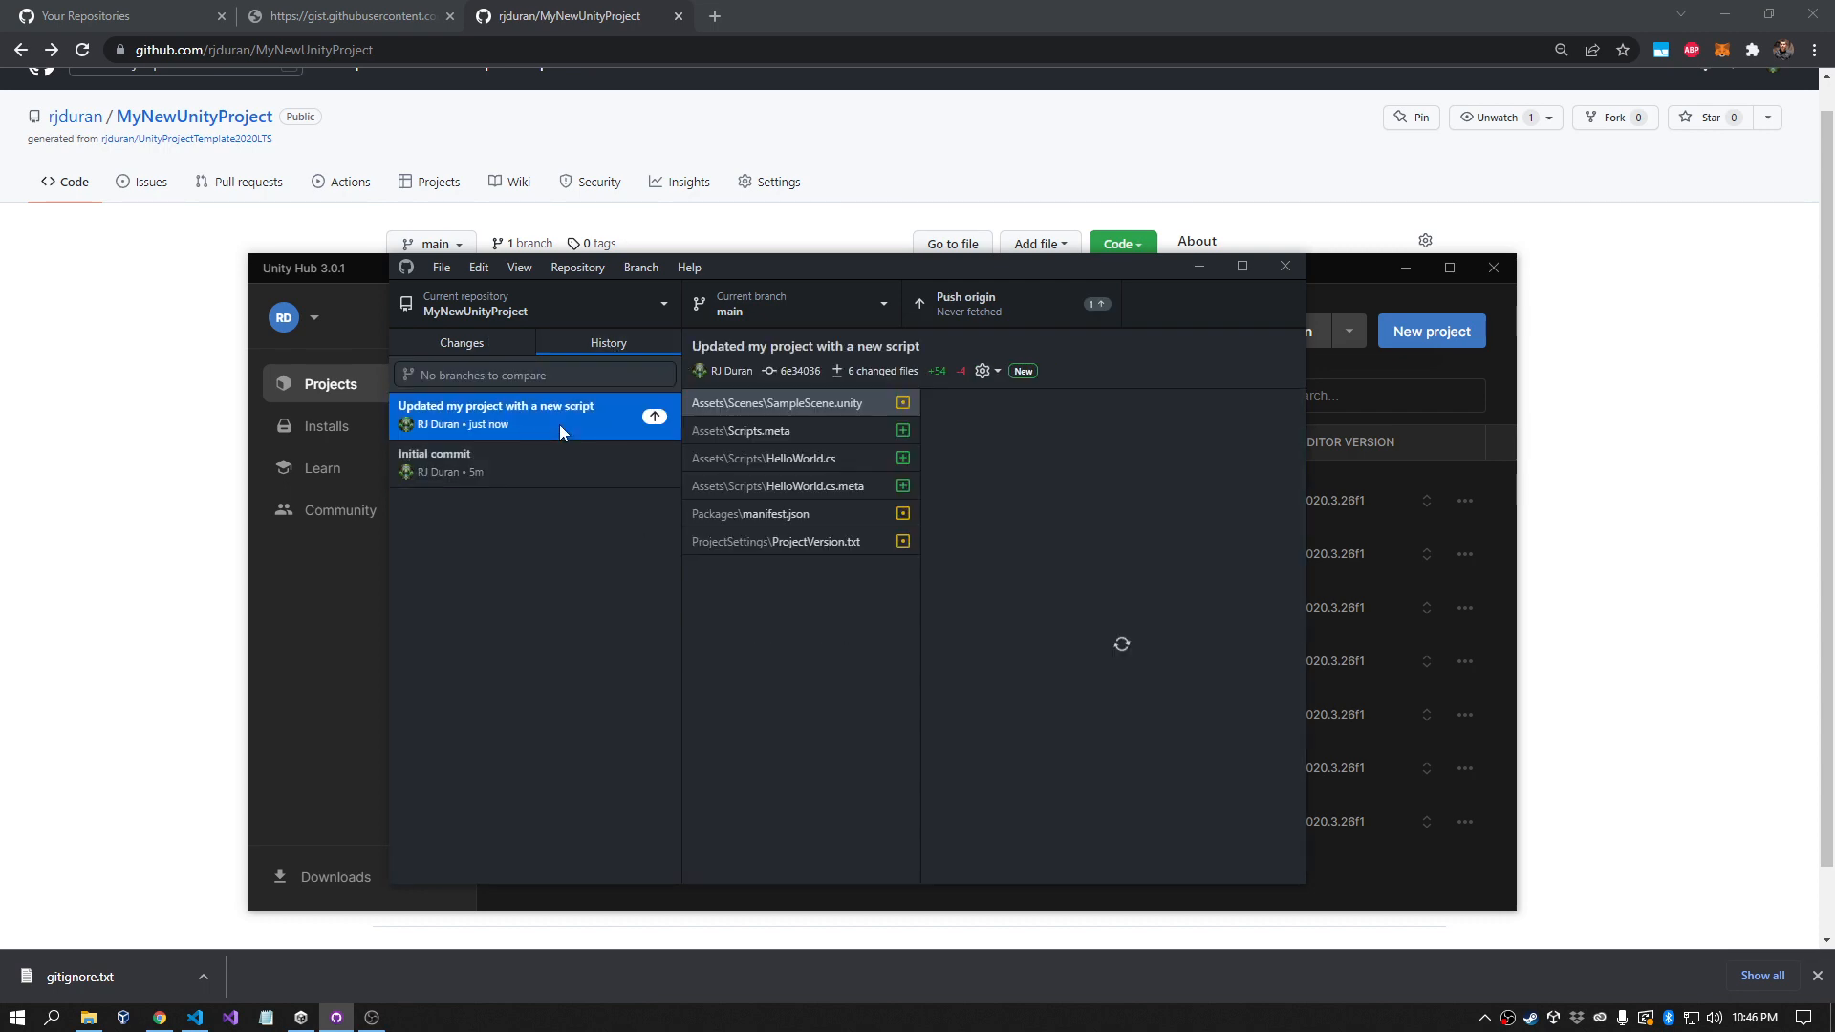
pyautogui.click(483, 457)
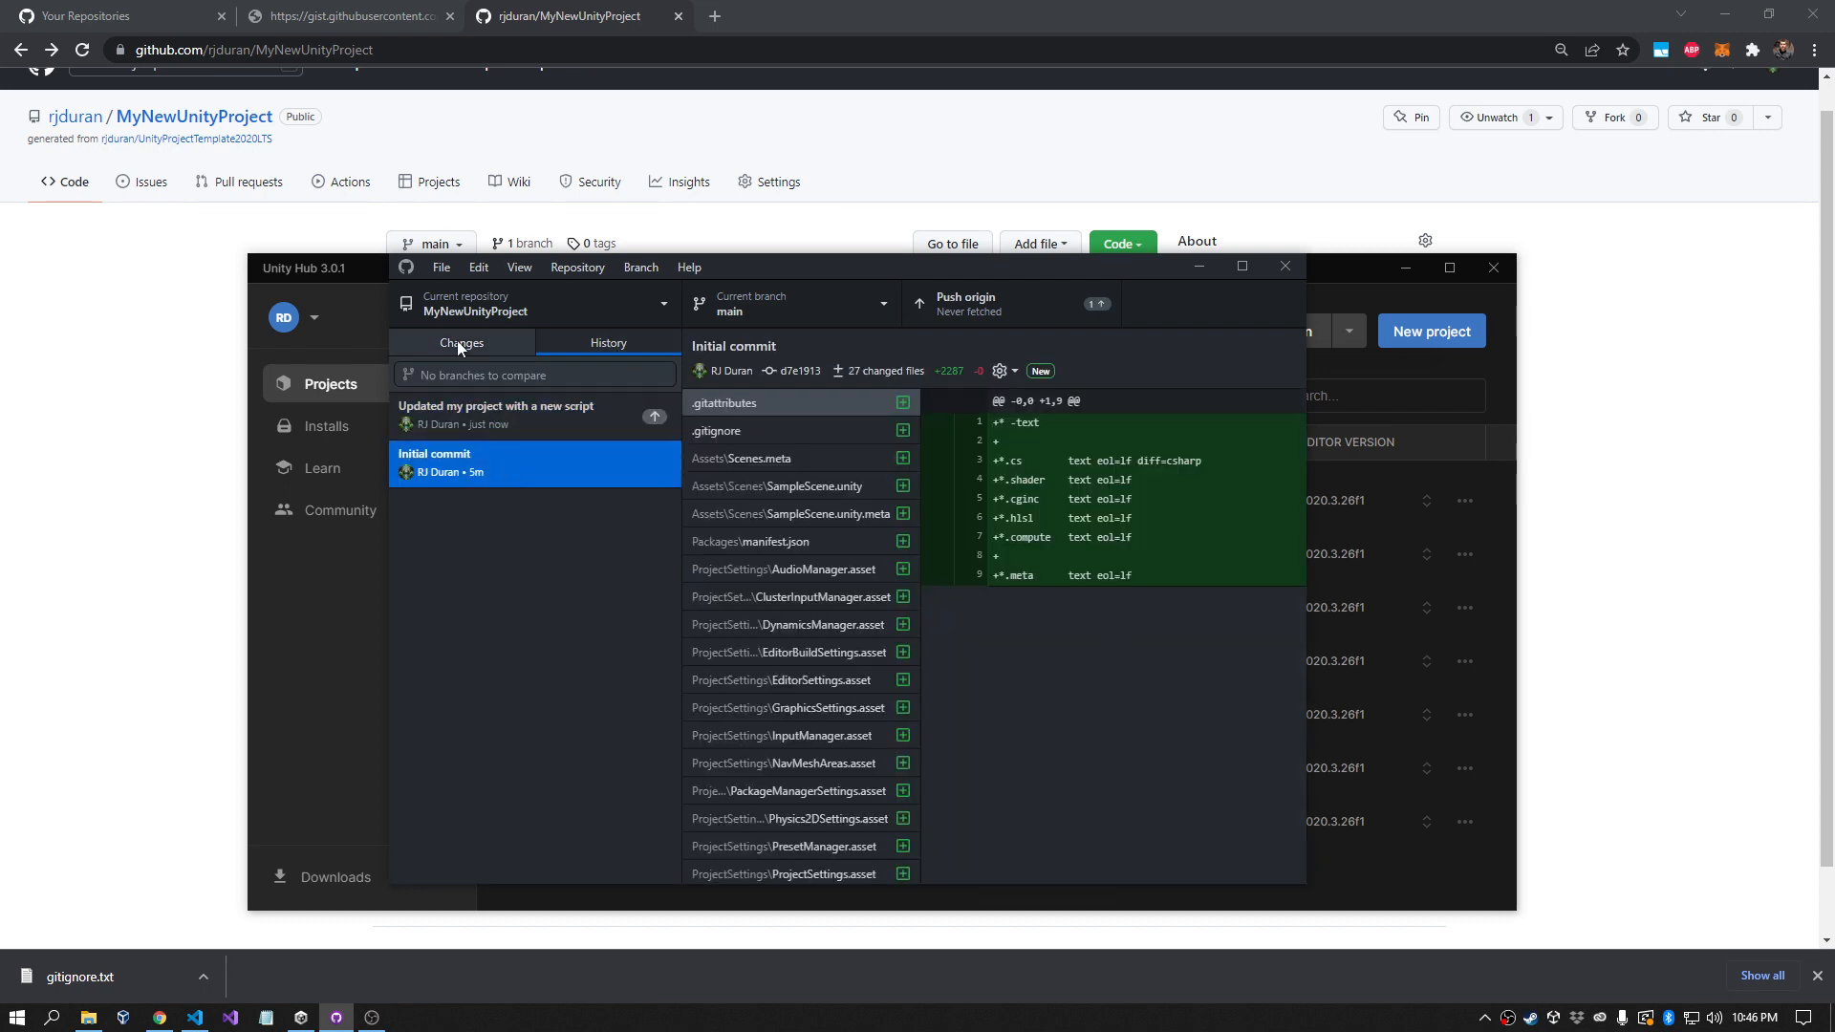
pyautogui.click(456, 340)
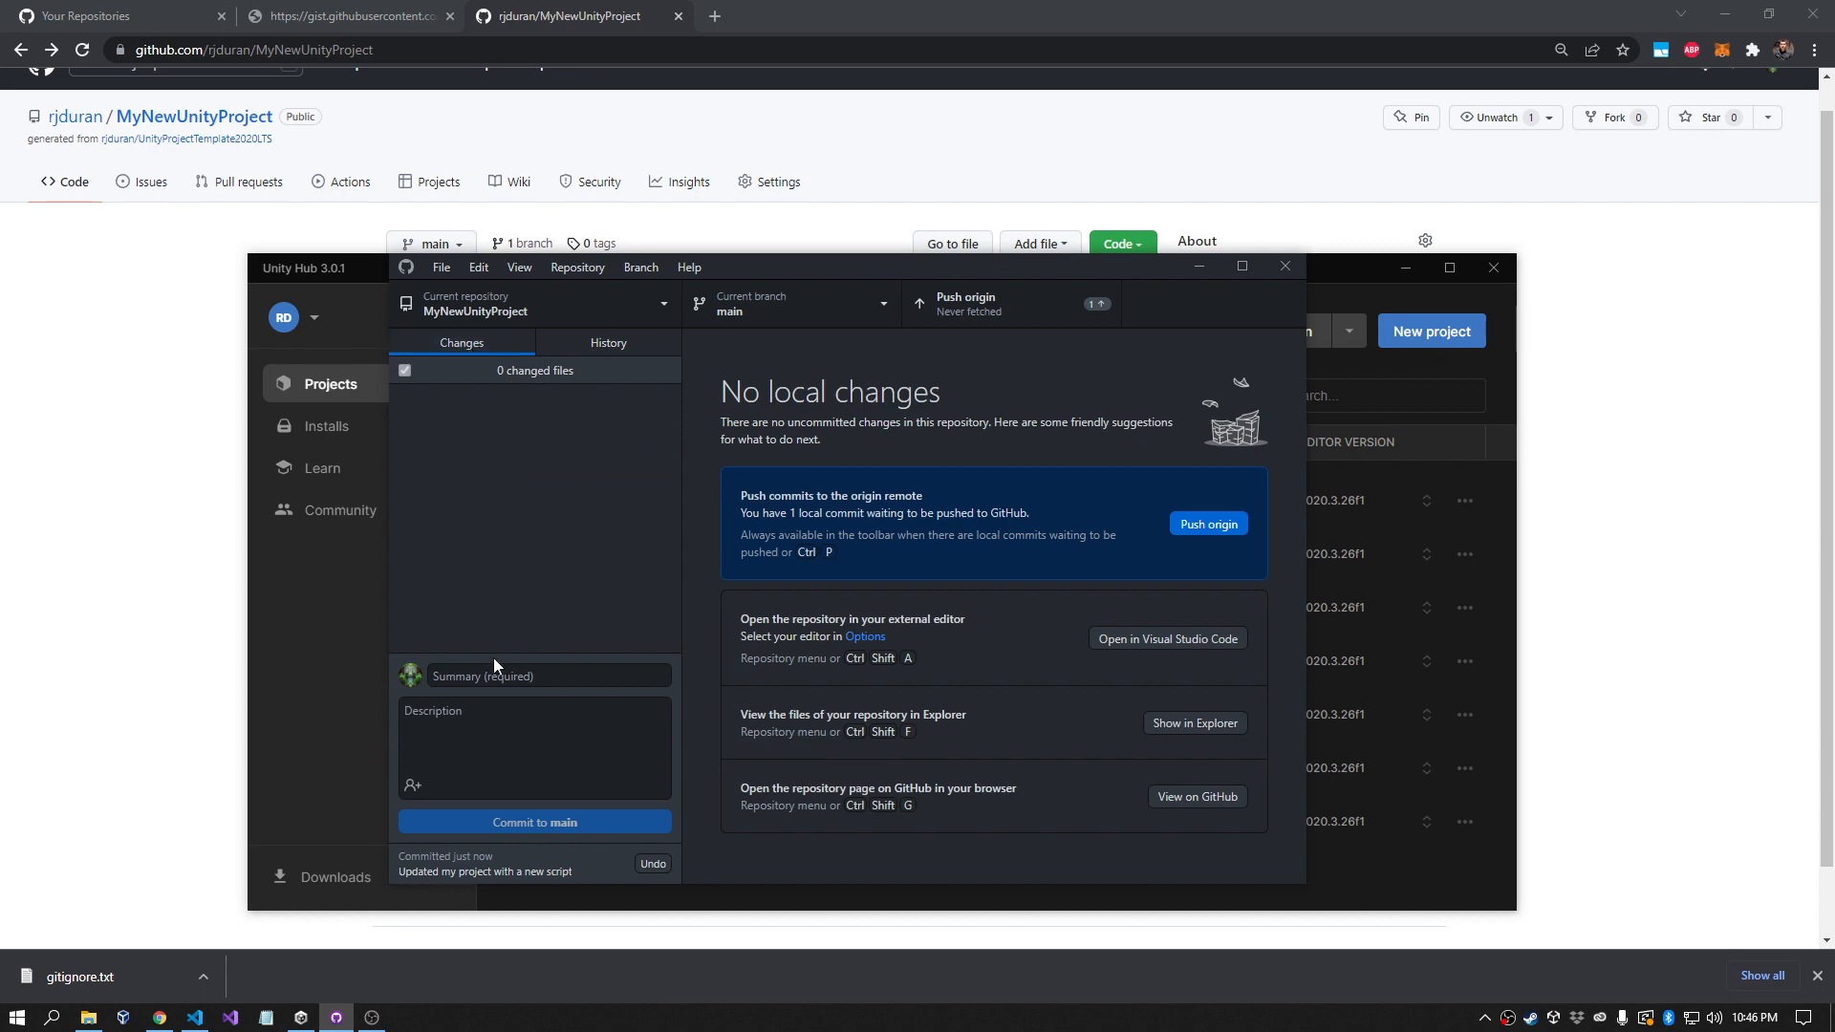
# Step: Close the MyUnityProject code window and open the MyNewUnityProject folder on the Desktop in File Explorer
pyautogui.click(196, 1017)
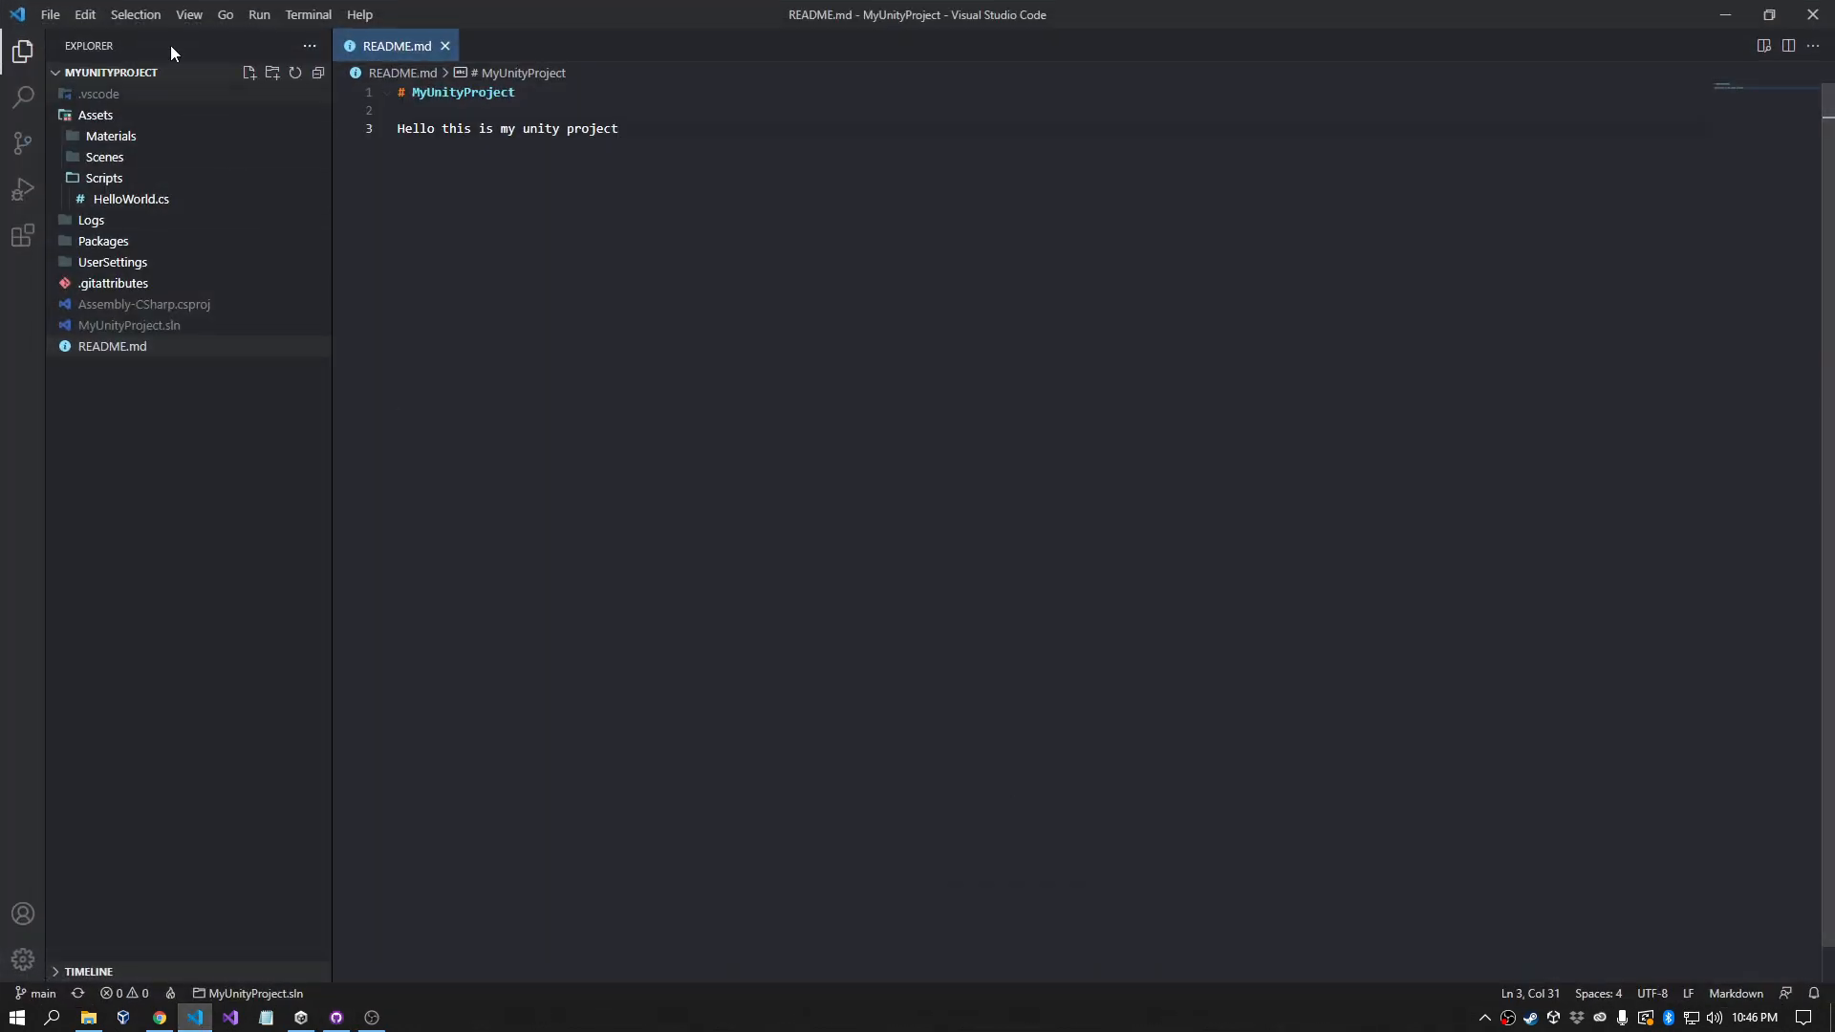
pyautogui.click(1812, 14)
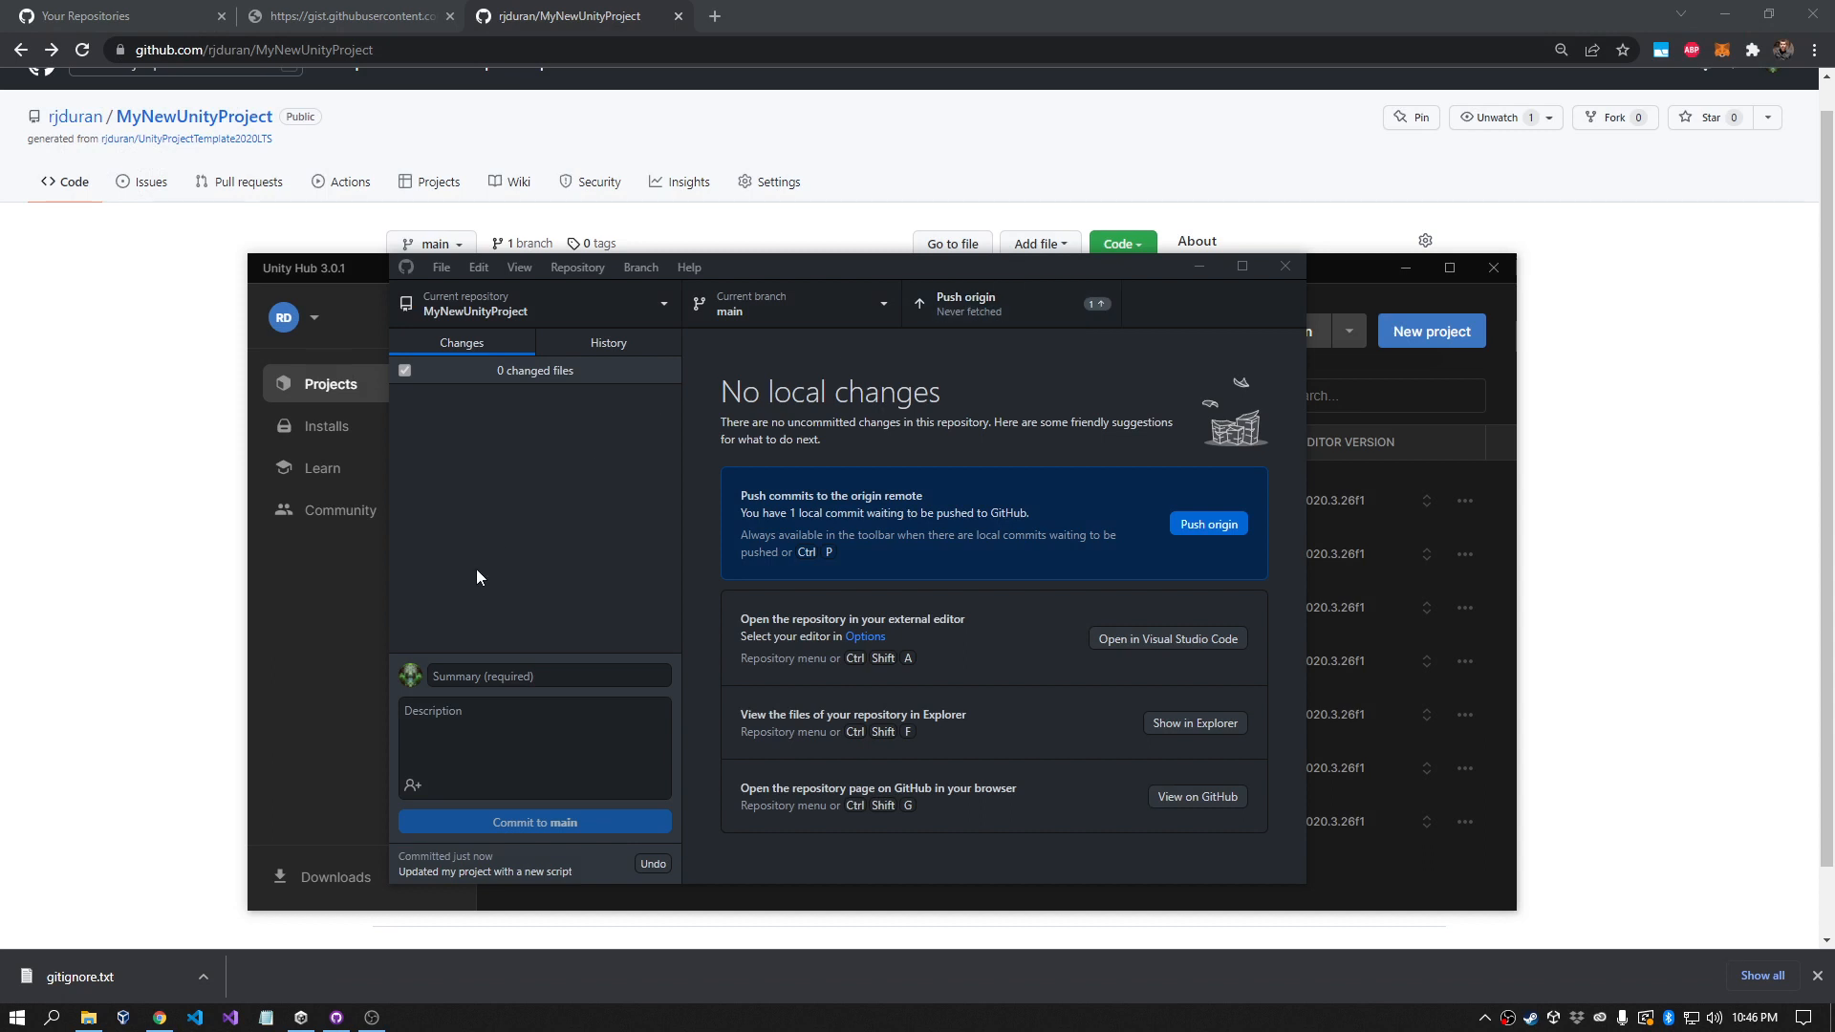
pyautogui.click(92, 1019)
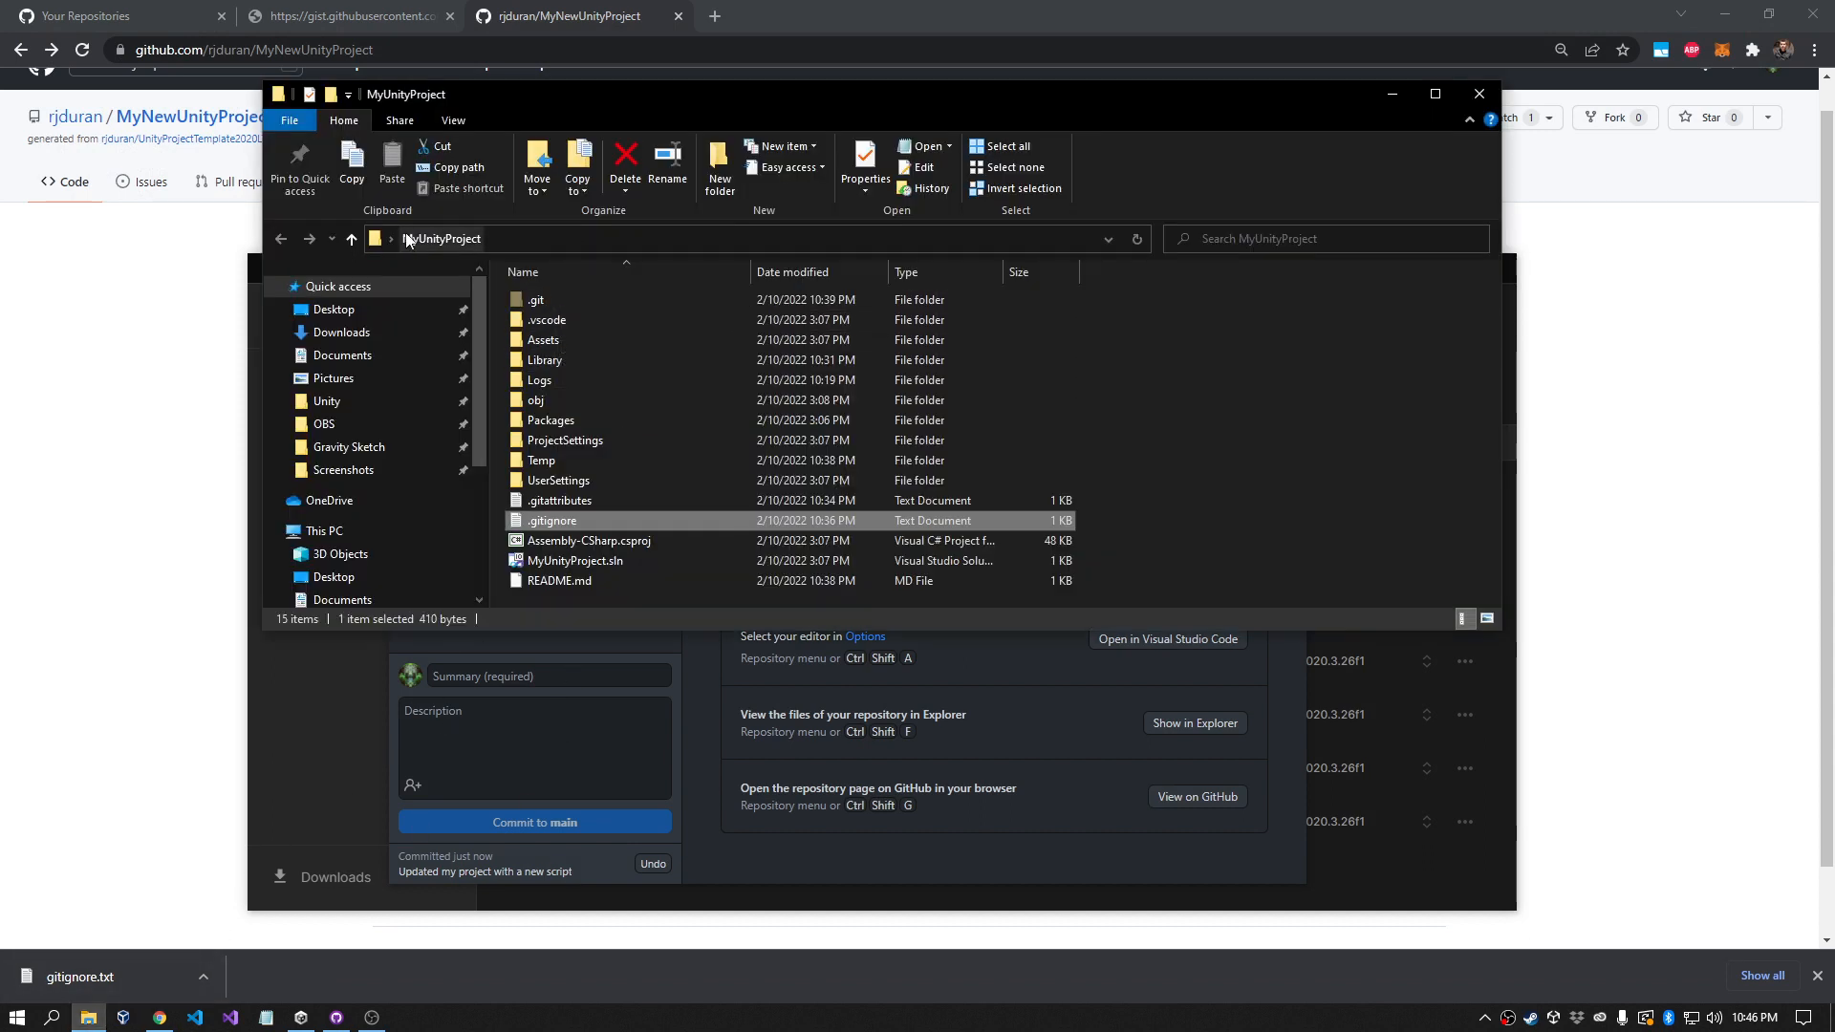
pyautogui.click(352, 239)
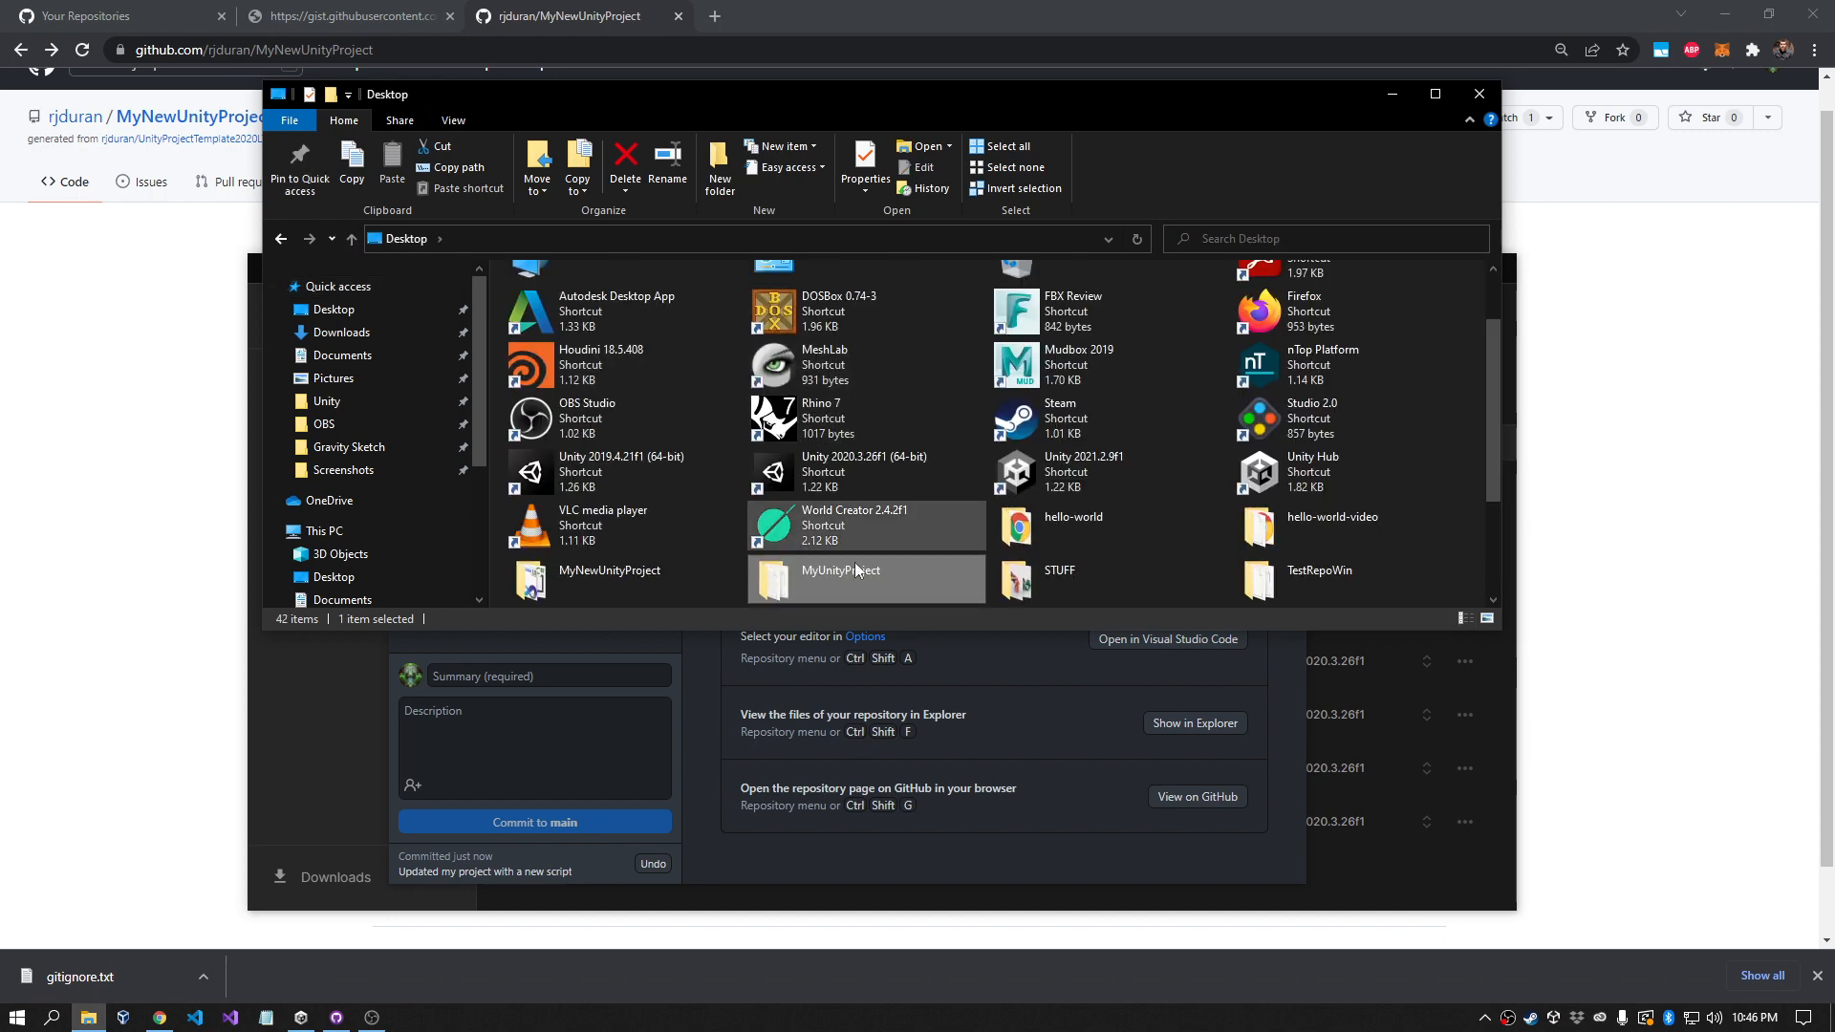
pyautogui.scroll(-1, 888, 544)
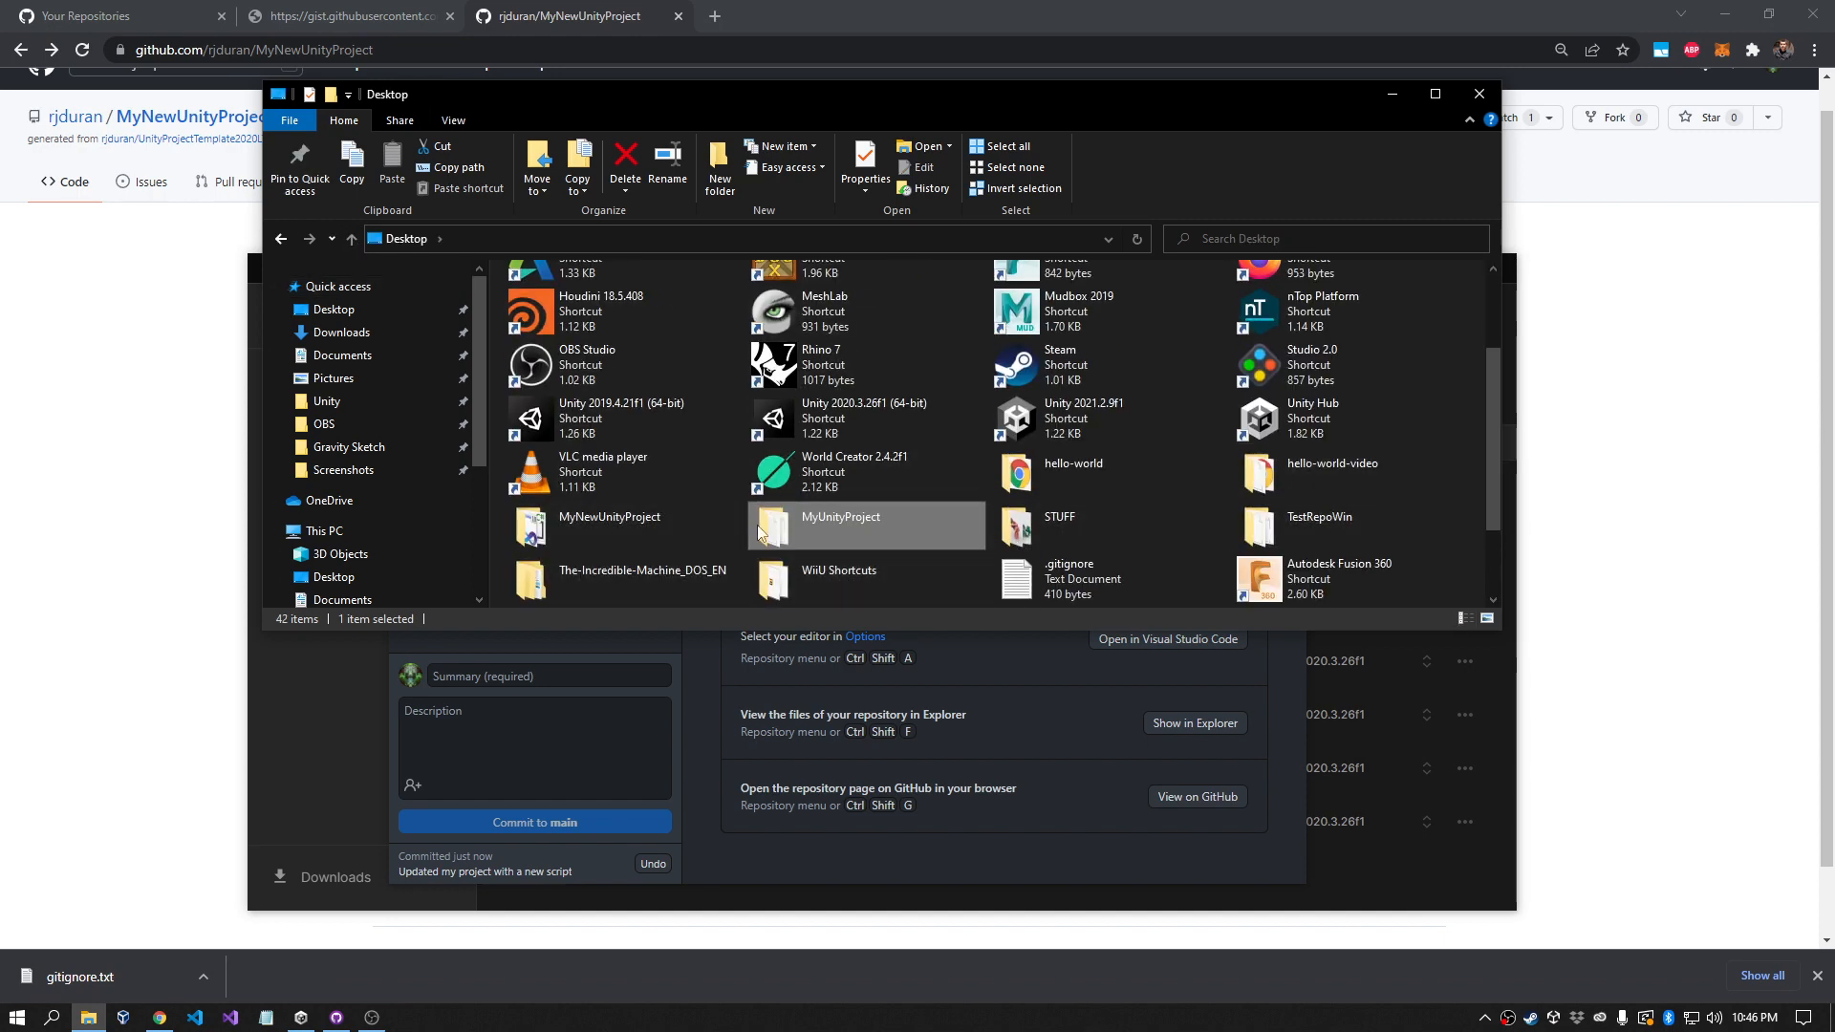
pyautogui.doubleClick(659, 523)
# Step: Open an empty new Visual Studio Code window and close the one showing MyUnityProject
pyautogui.rightClick(562, 556)
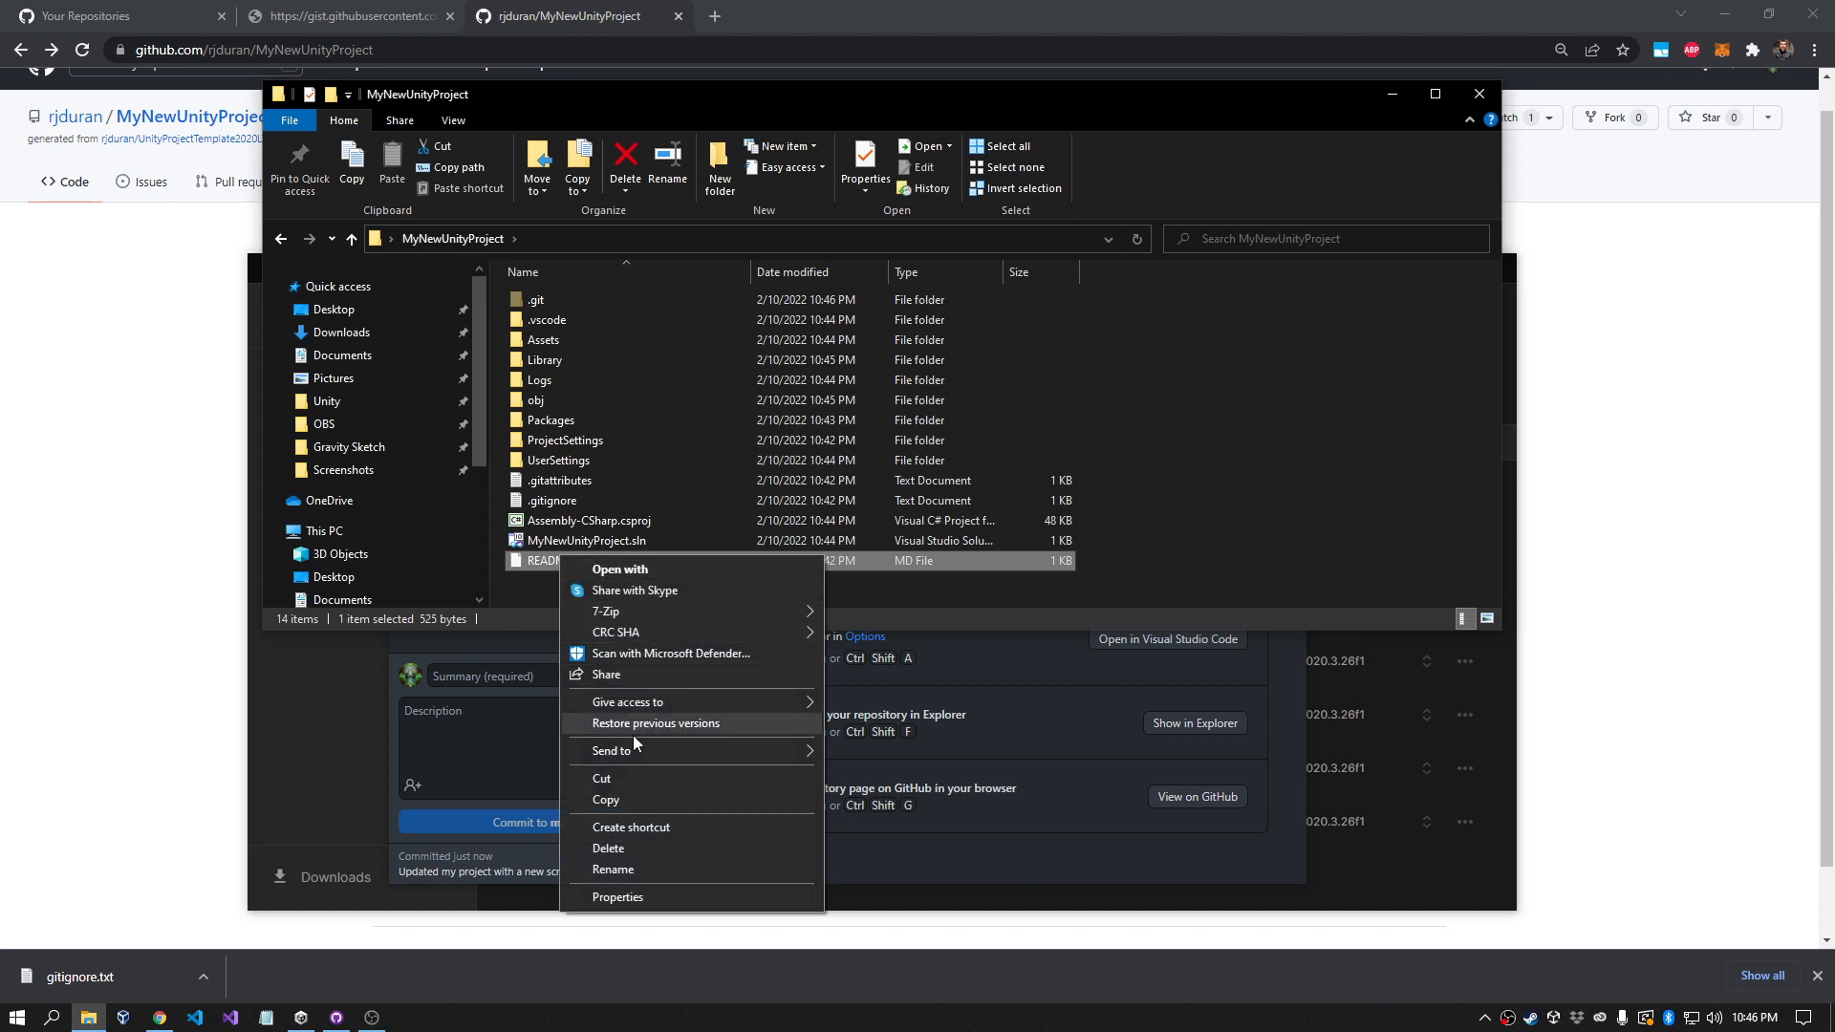
pyautogui.click(531, 567)
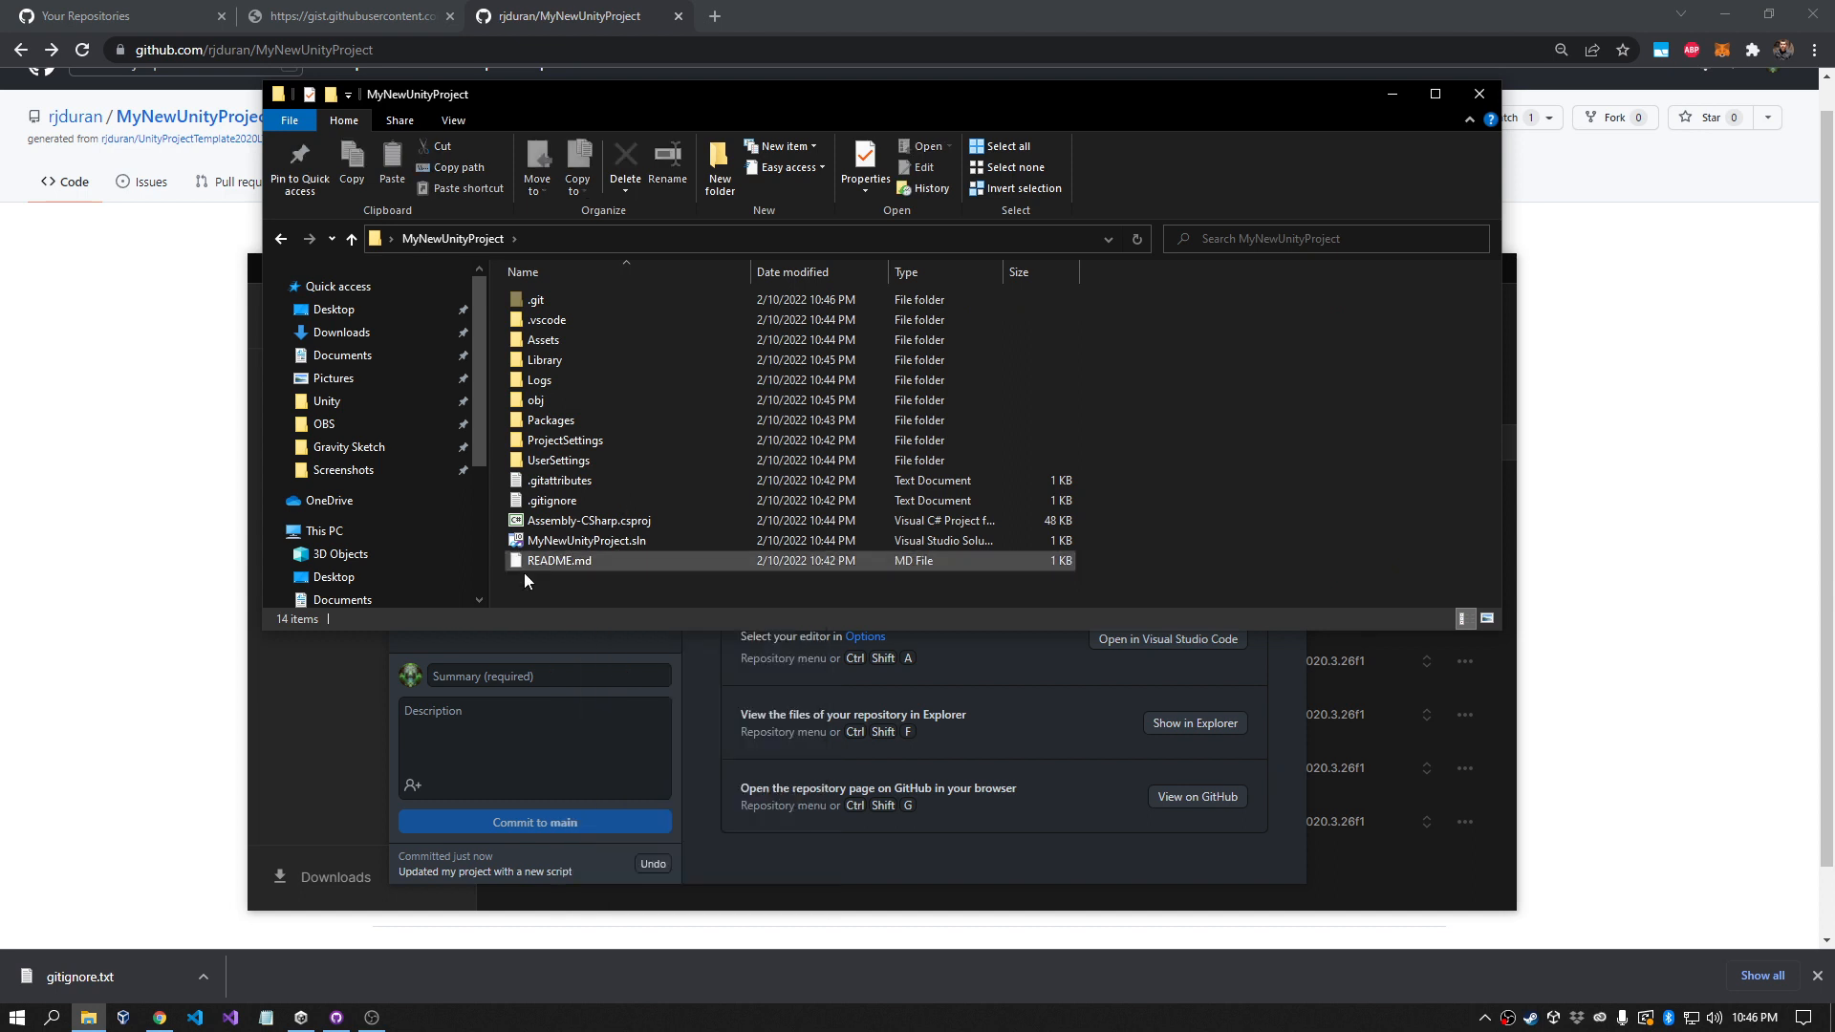
pyautogui.doubleClick(526, 564)
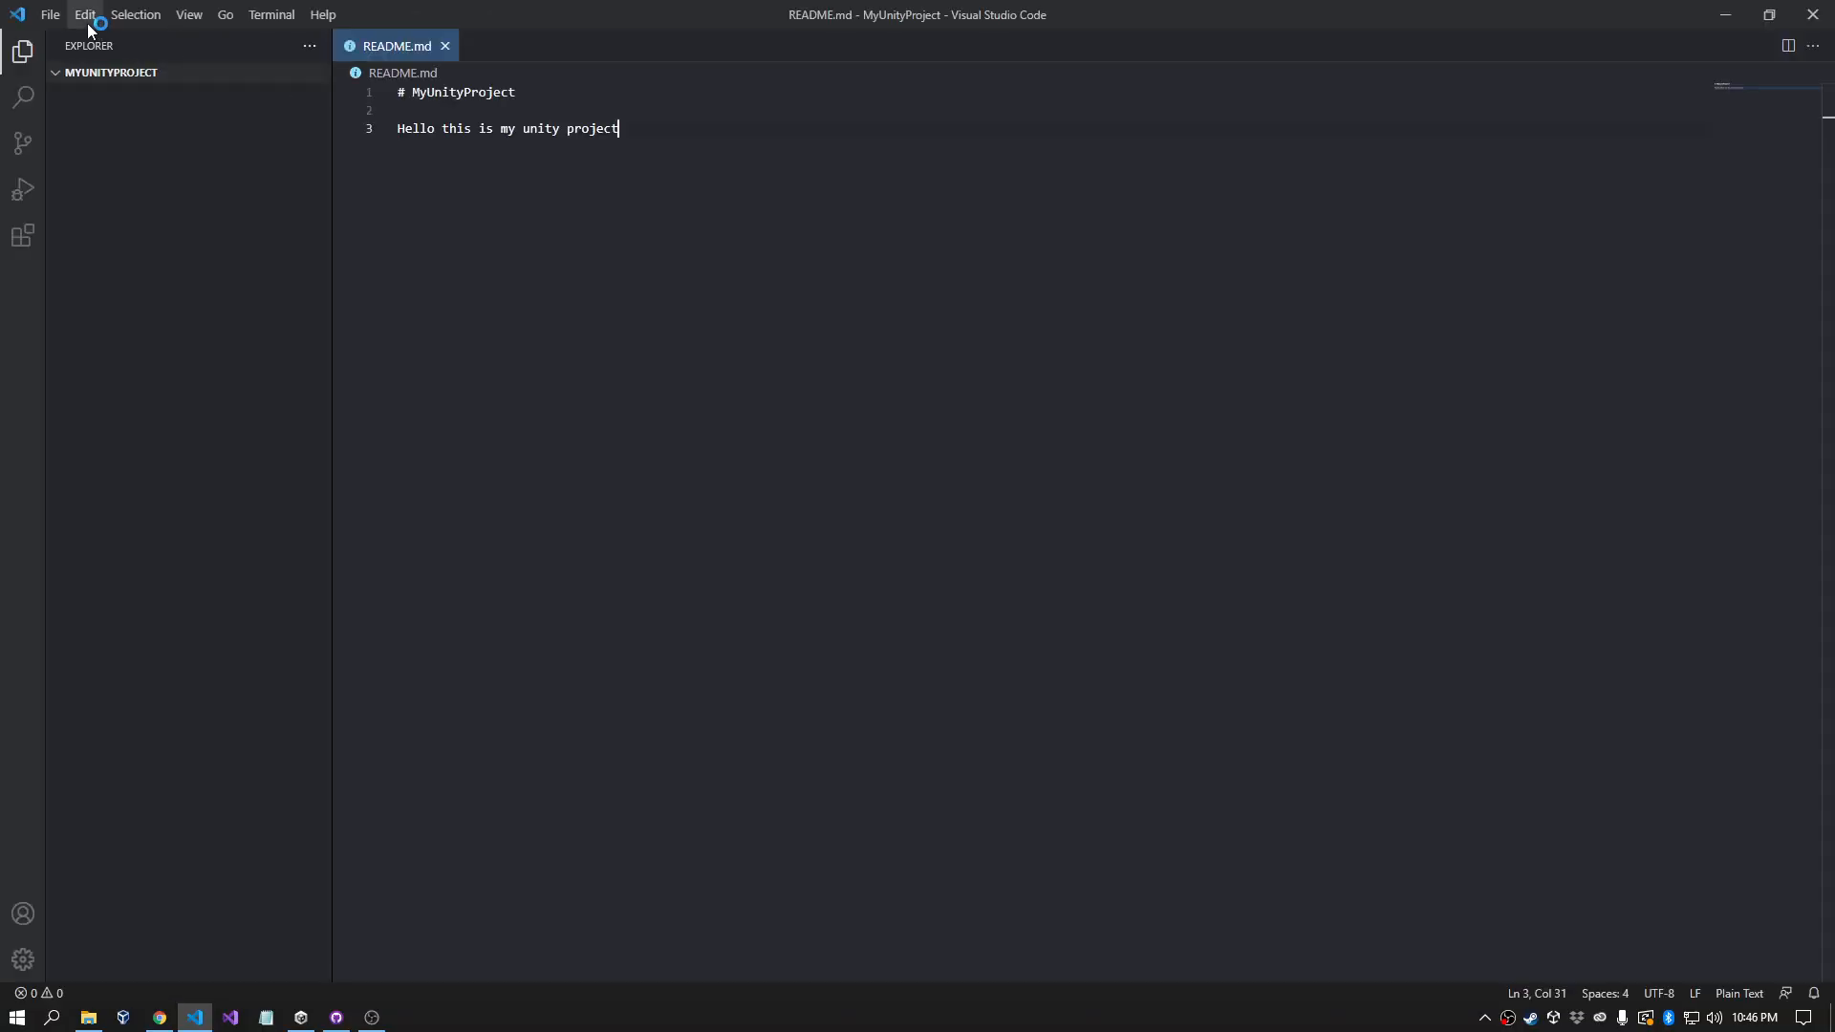
pyautogui.click(52, 15)
pyautogui.click(92, 65)
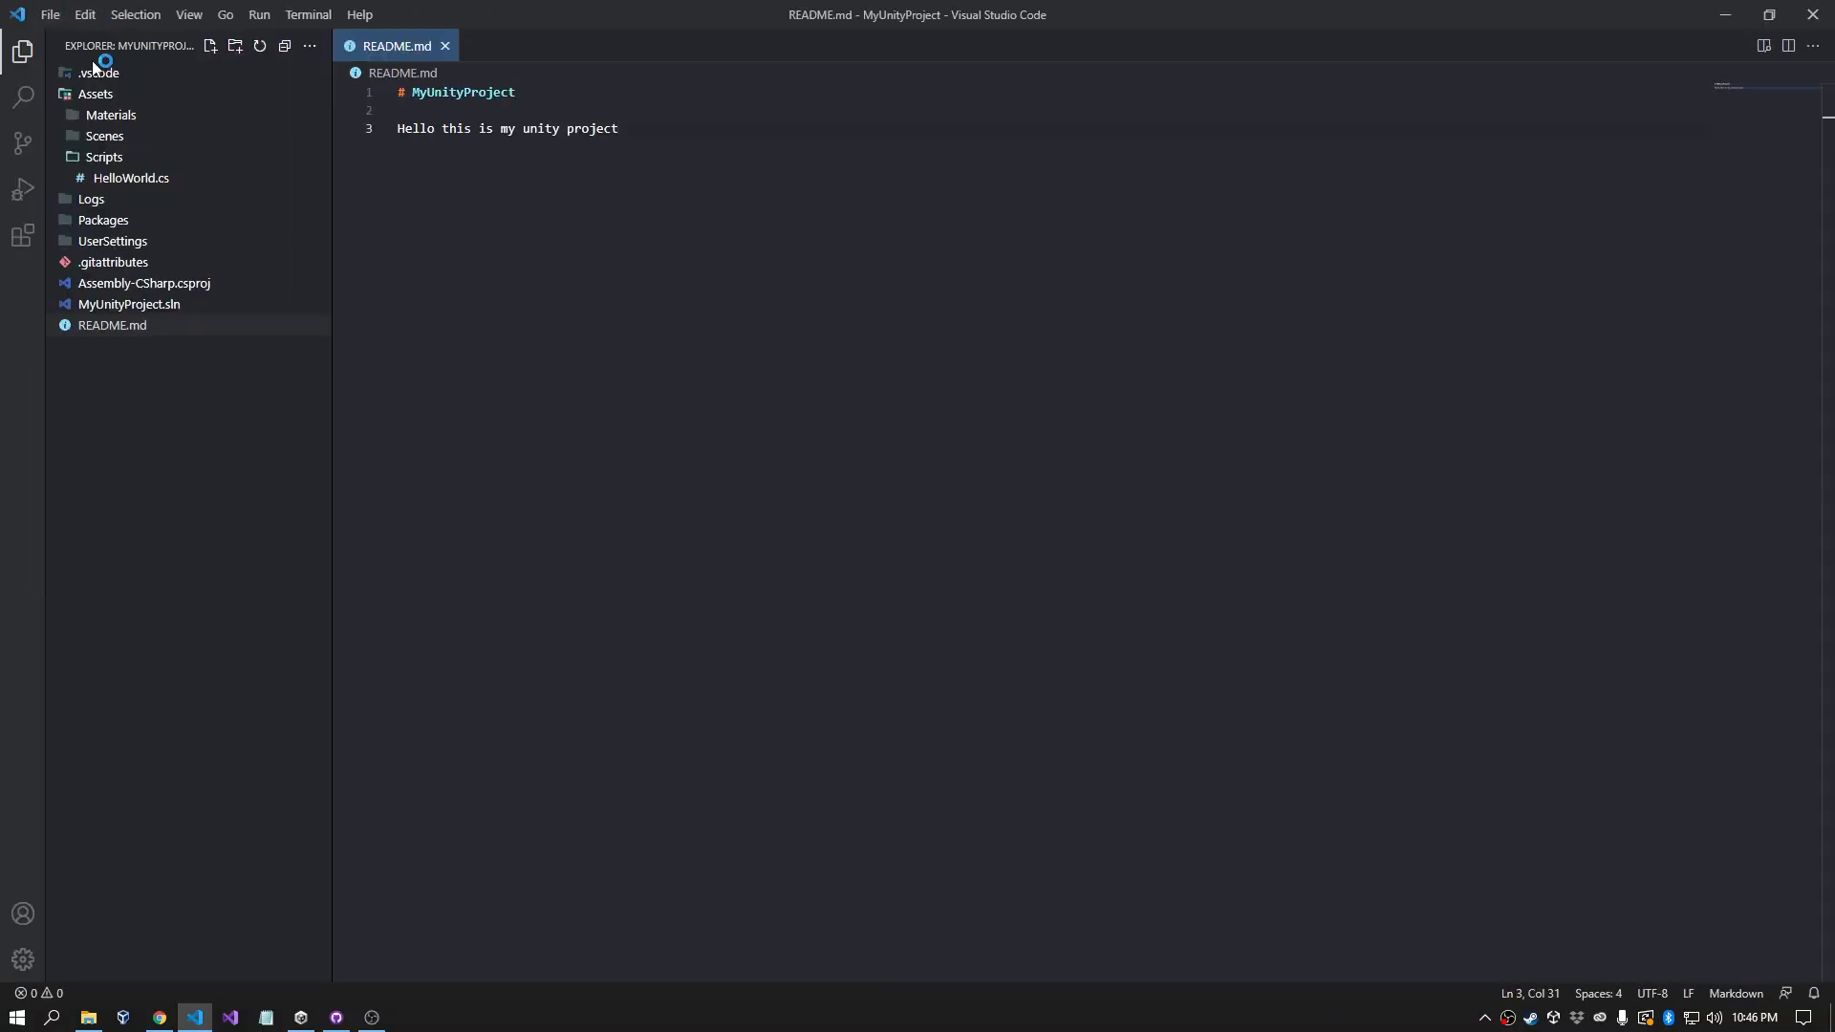
pyautogui.click(51, 14)
pyautogui.click(86, 73)
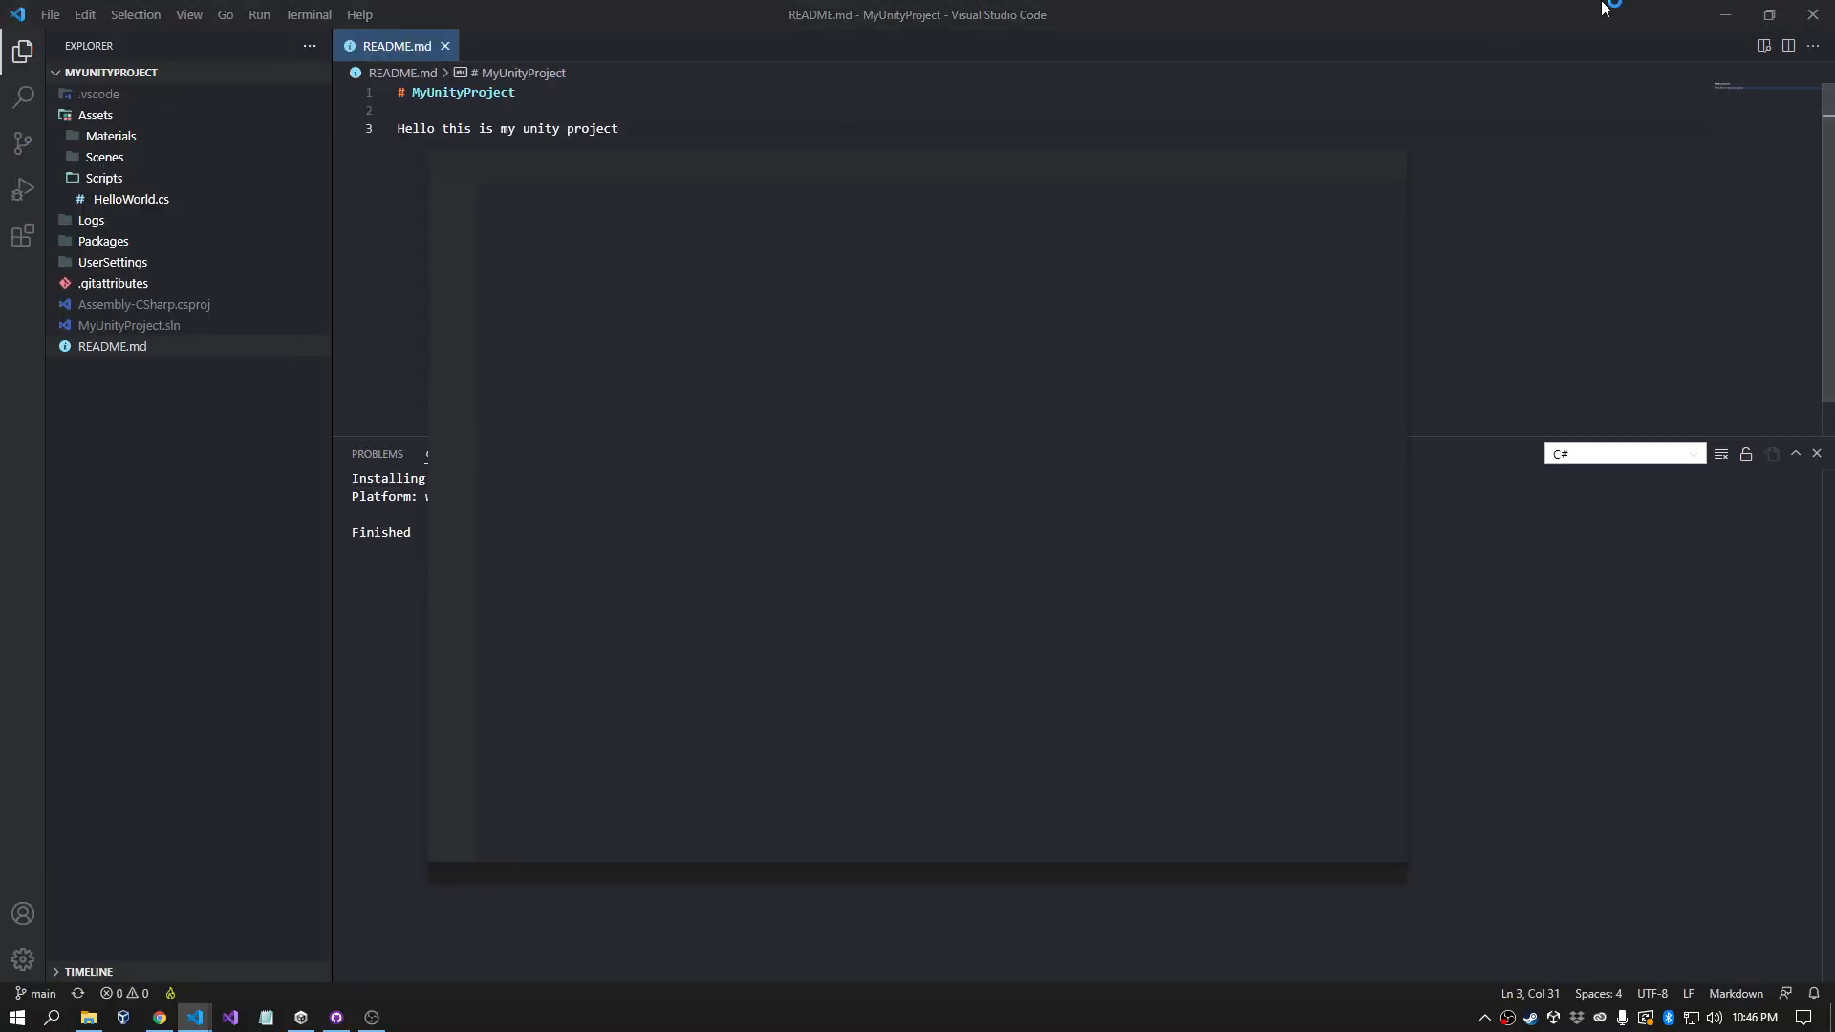
pyautogui.click(1814, 14)
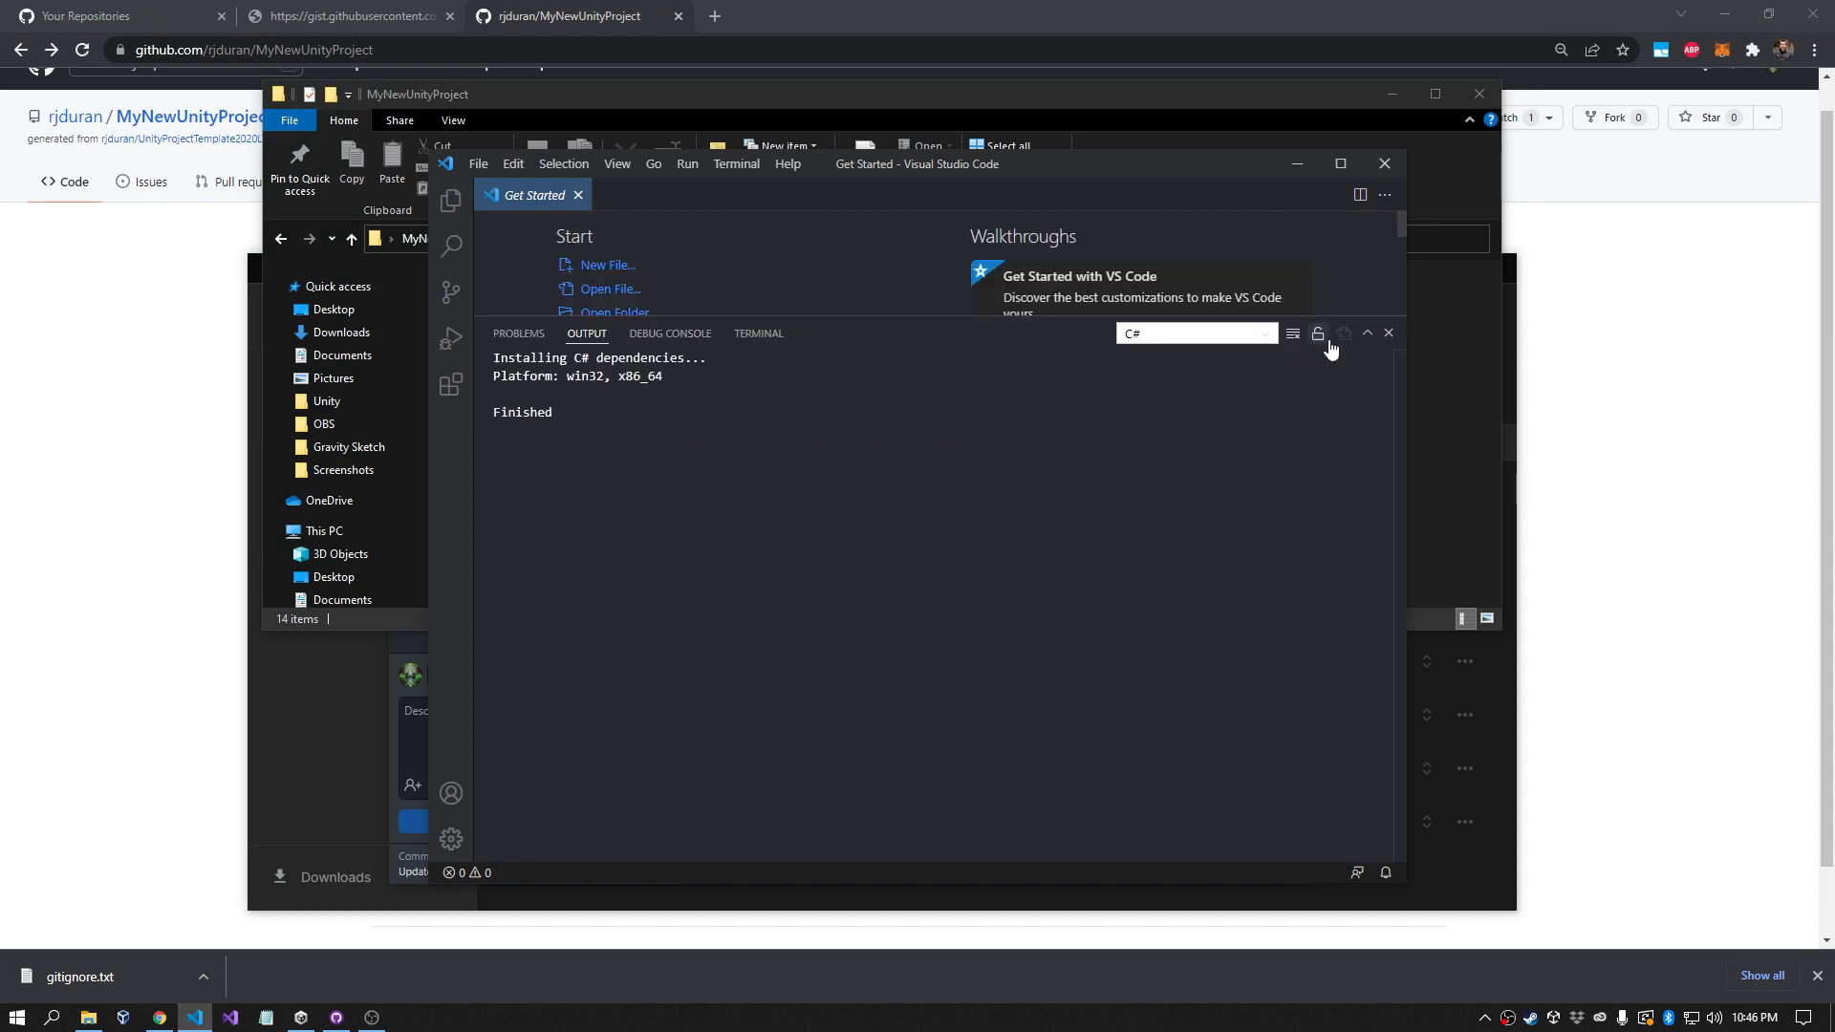
# Step: Close the output panel and load README.md from the MyNewUnityProject folder into the new code window
pyautogui.click(1388, 333)
pyautogui.moveTo(1071, 162); pyautogui.dragTo(1293, 147)
pyautogui.moveTo(563, 561); pyautogui.dragTo(1052, 320)
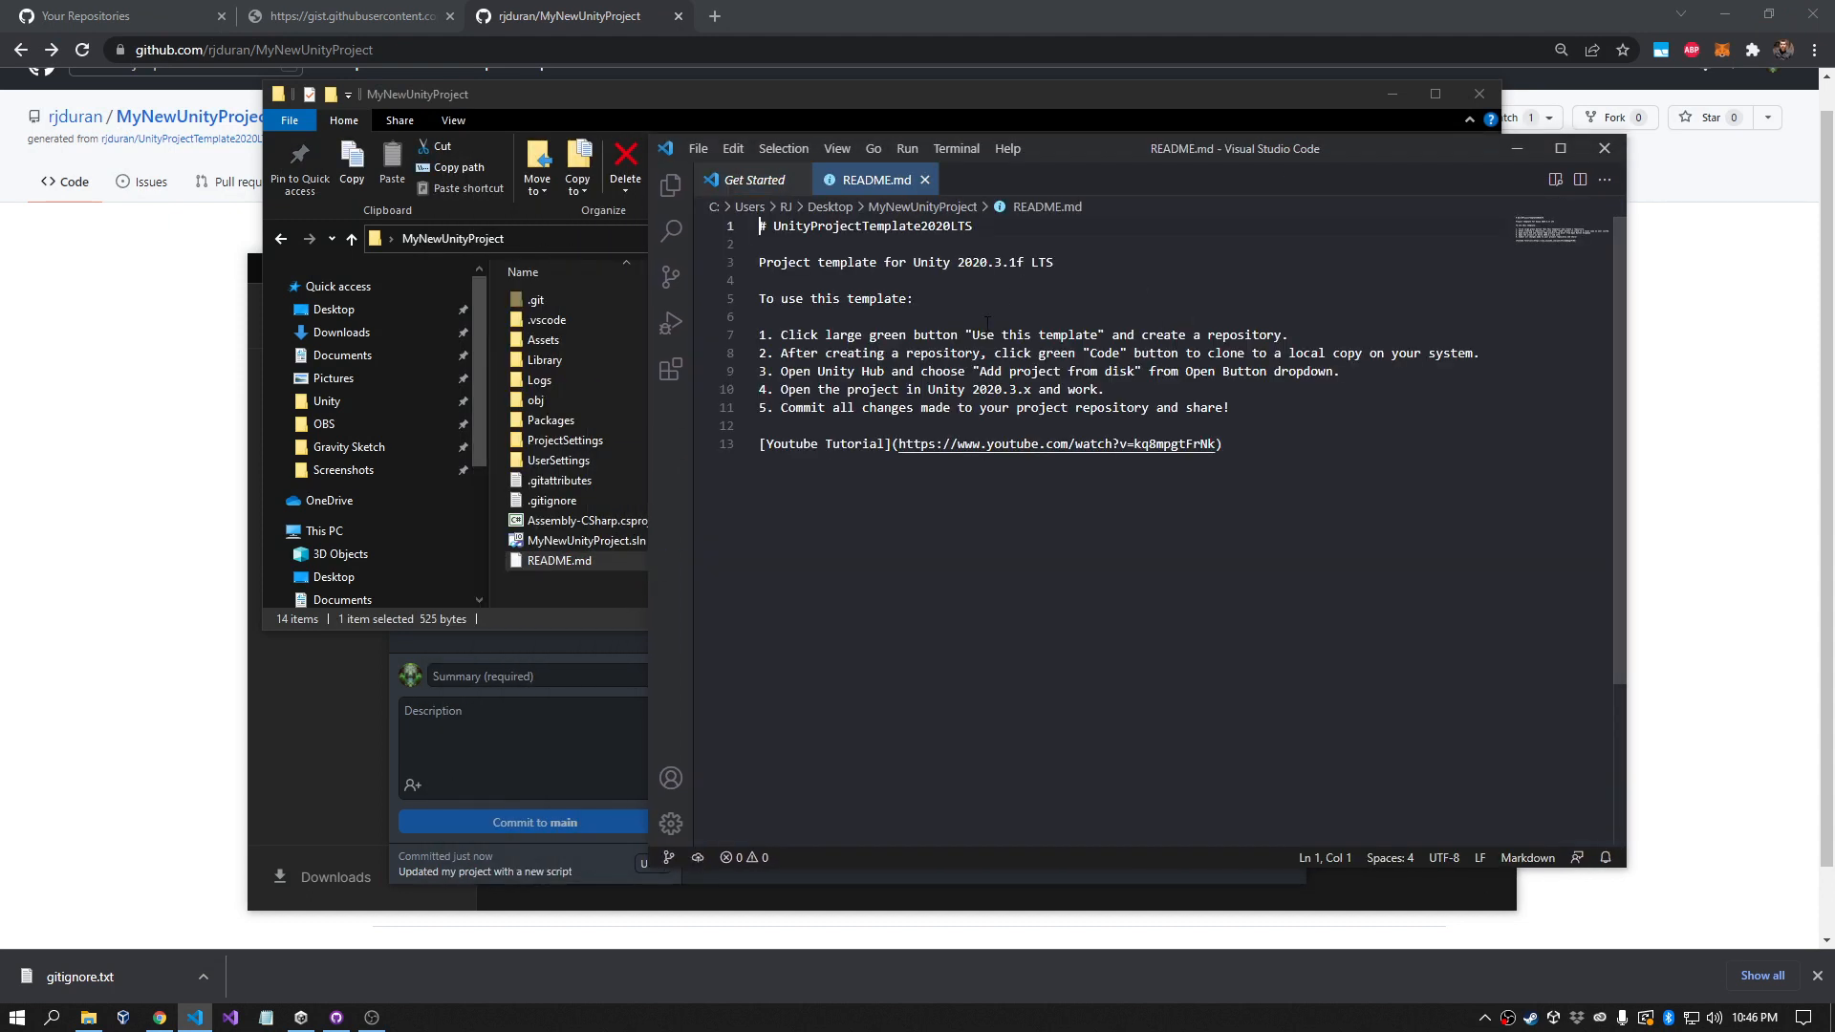
pyautogui.moveTo(1279, 160); pyautogui.dragTo(970, 173)
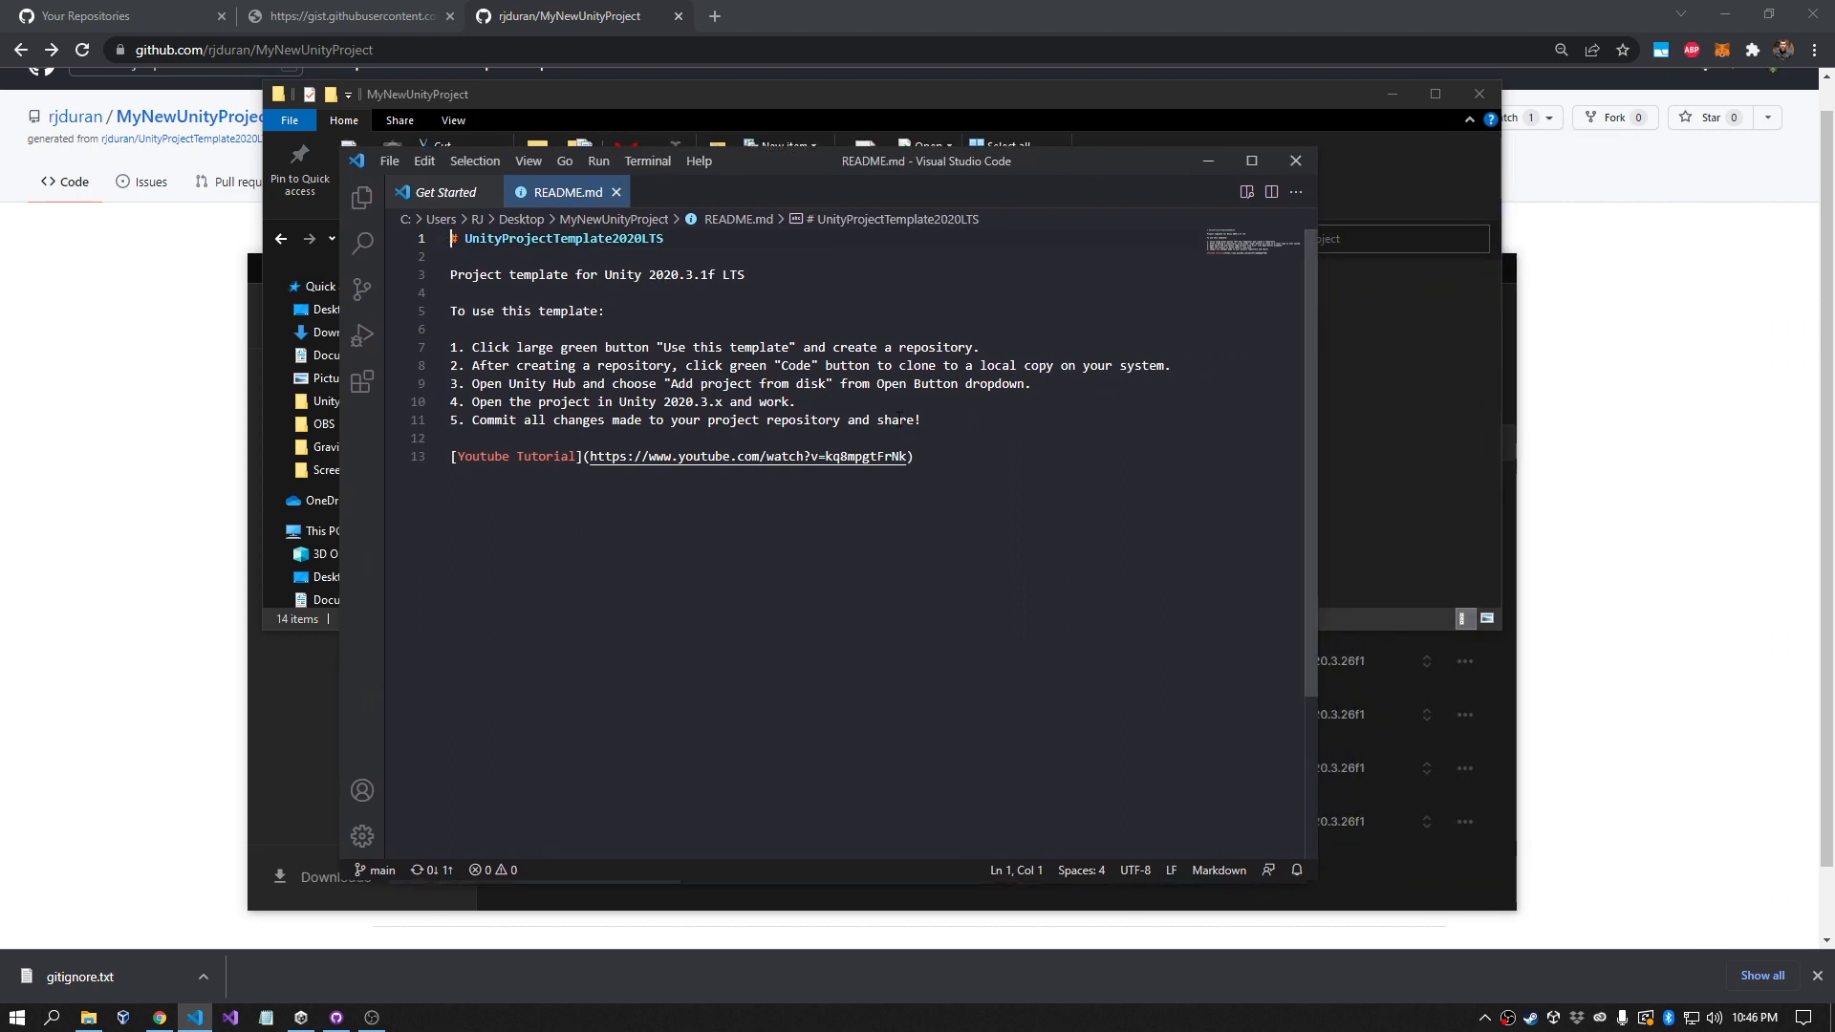
# Step: Delete the template instructions from README.md and replace the heading text with MyNewUnityProject
pyautogui.moveTo(915, 456); pyautogui.dragTo(429, 276)
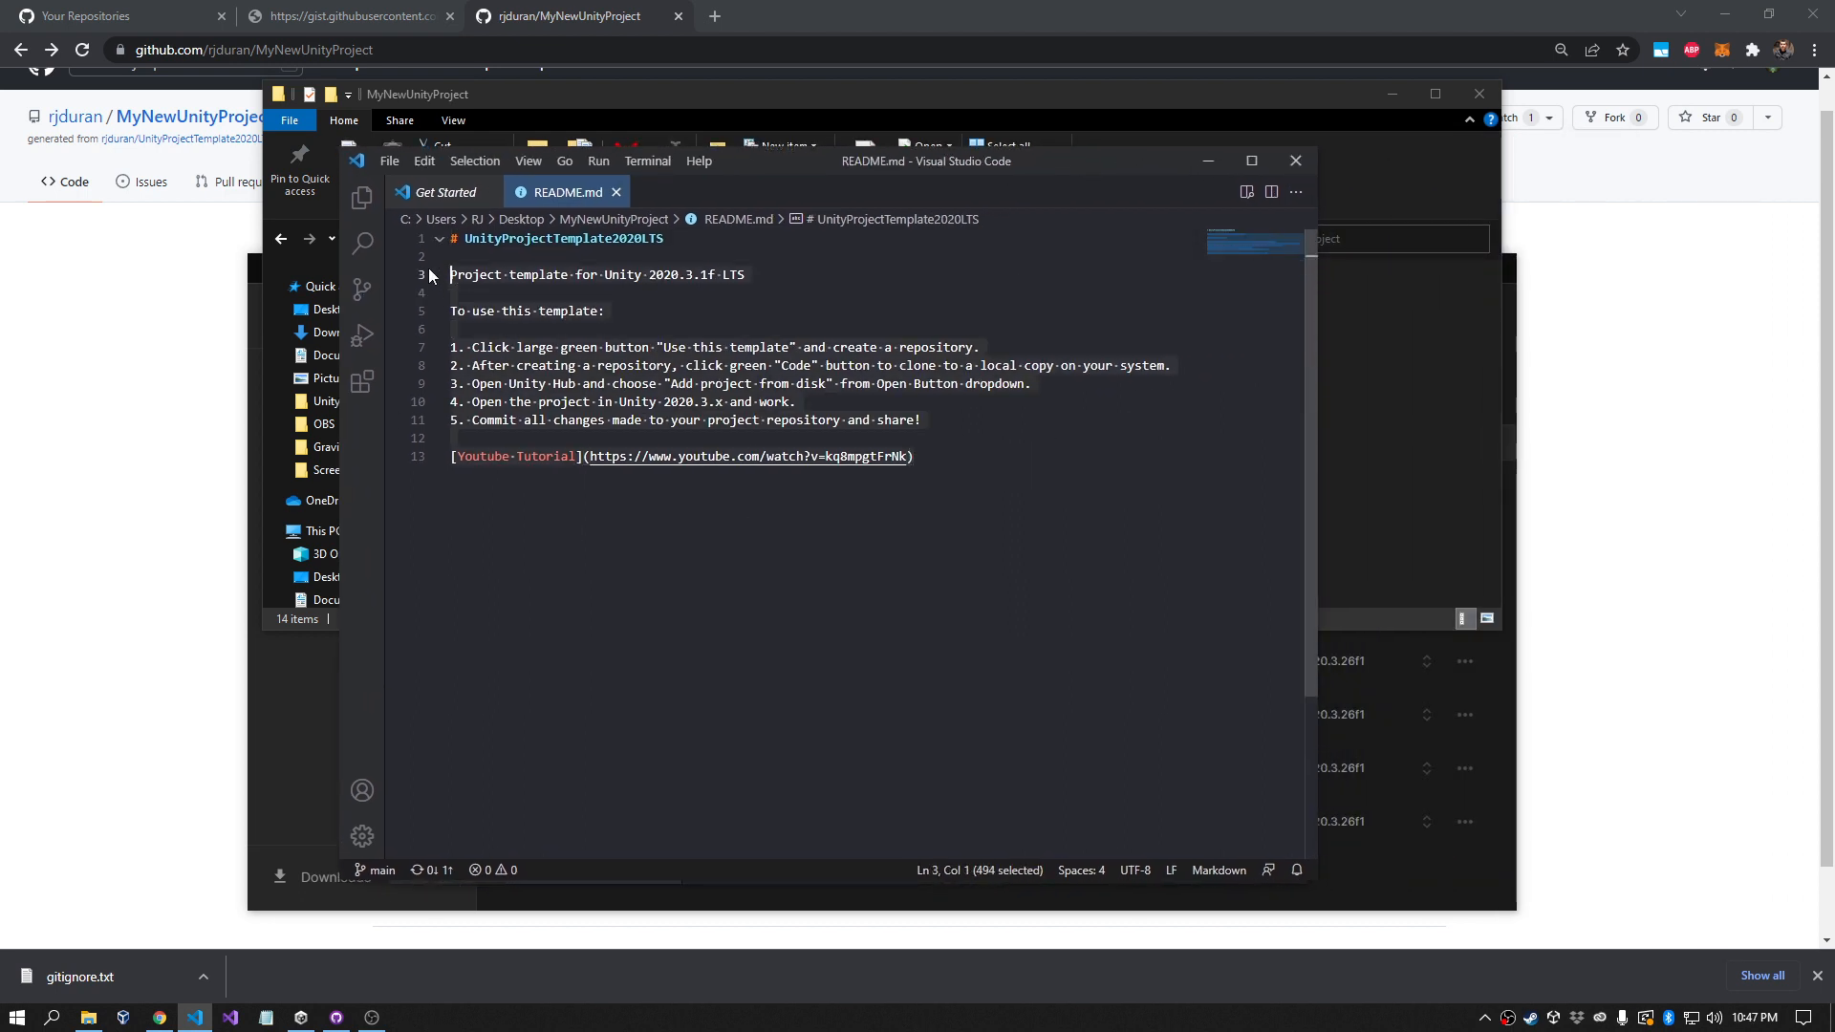
pyautogui.press('BackSpace')
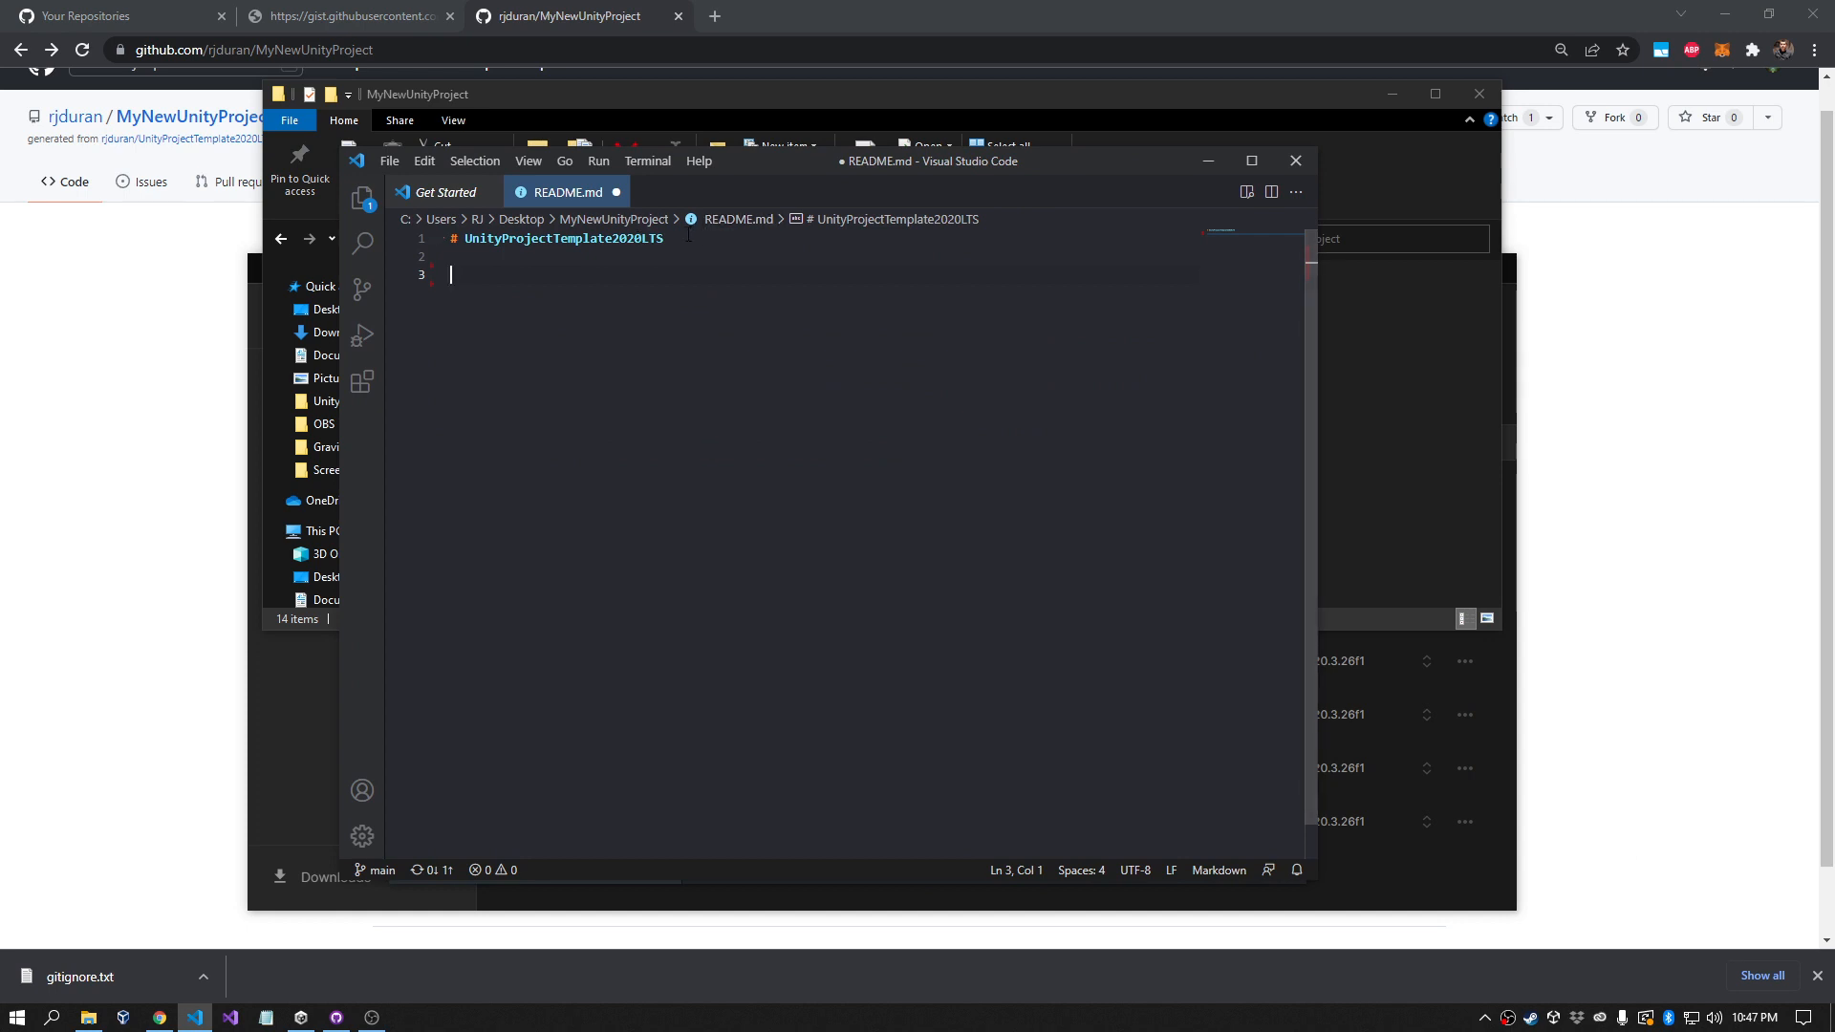
pyautogui.click(665, 238)
pyautogui.doubleClick(487, 238)
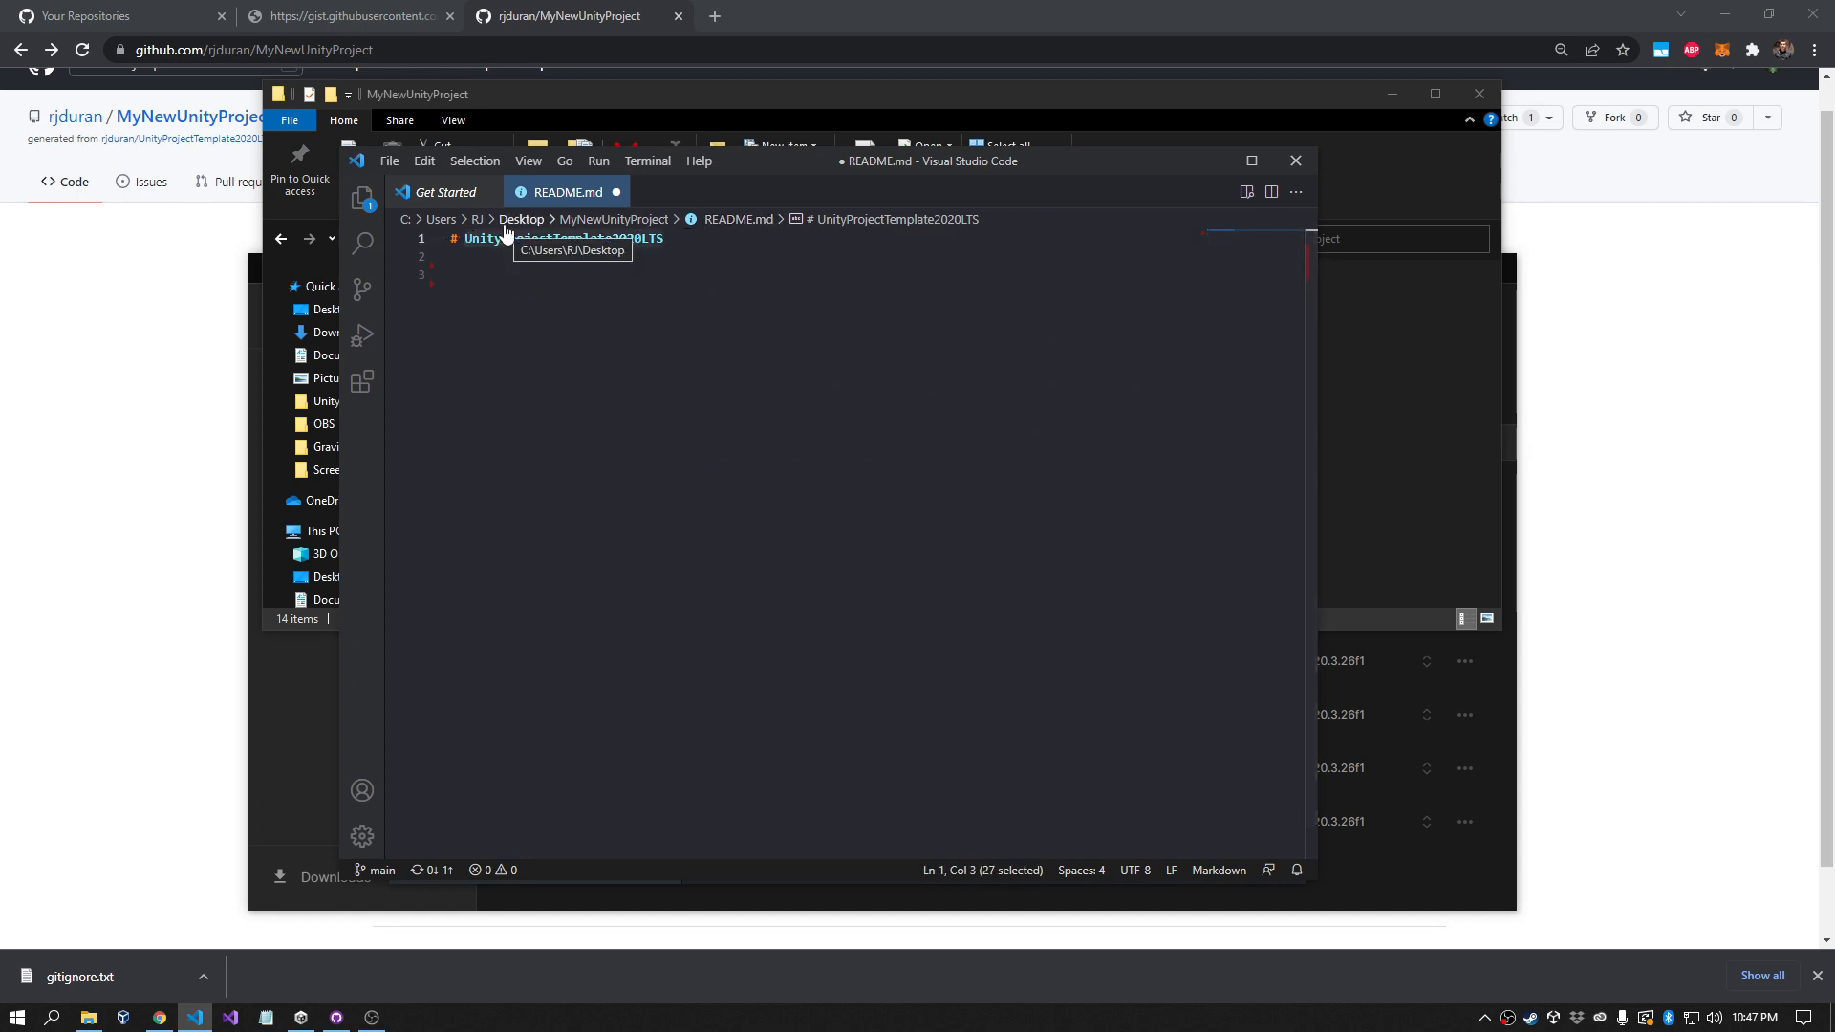
pyautogui.write('MyNe')
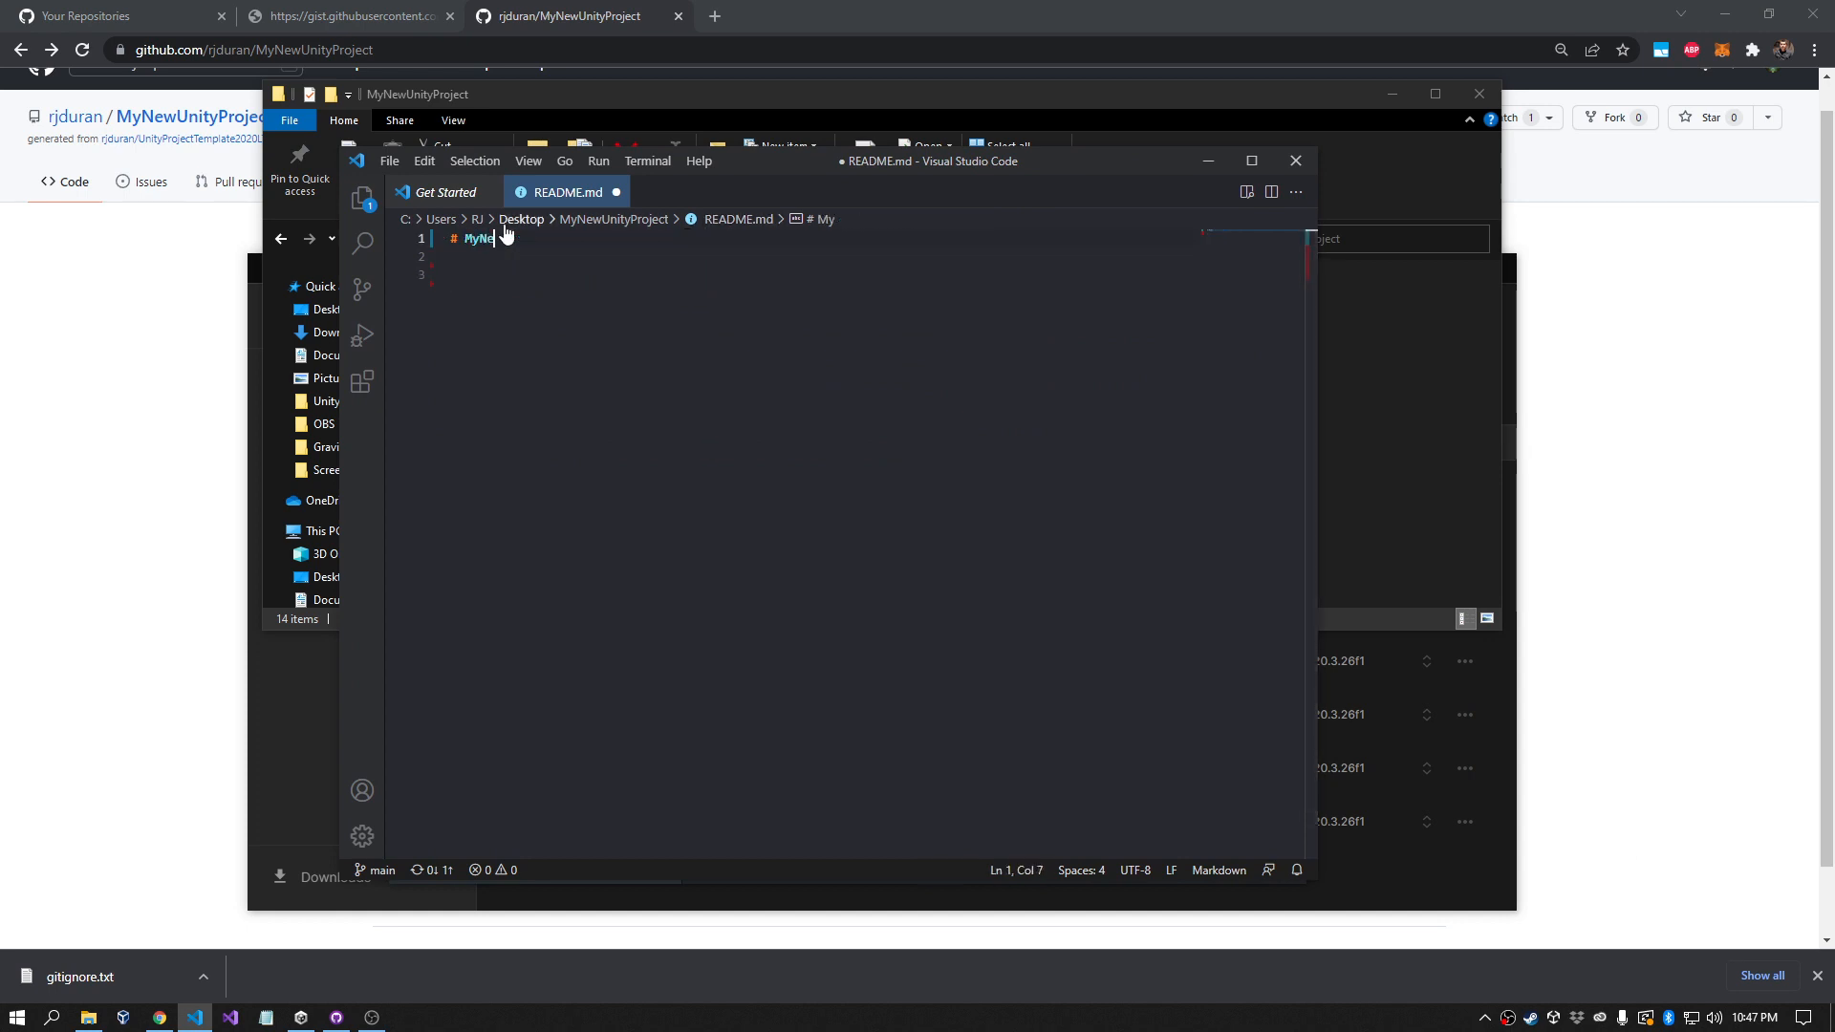
pyautogui.write('wUnityProject')
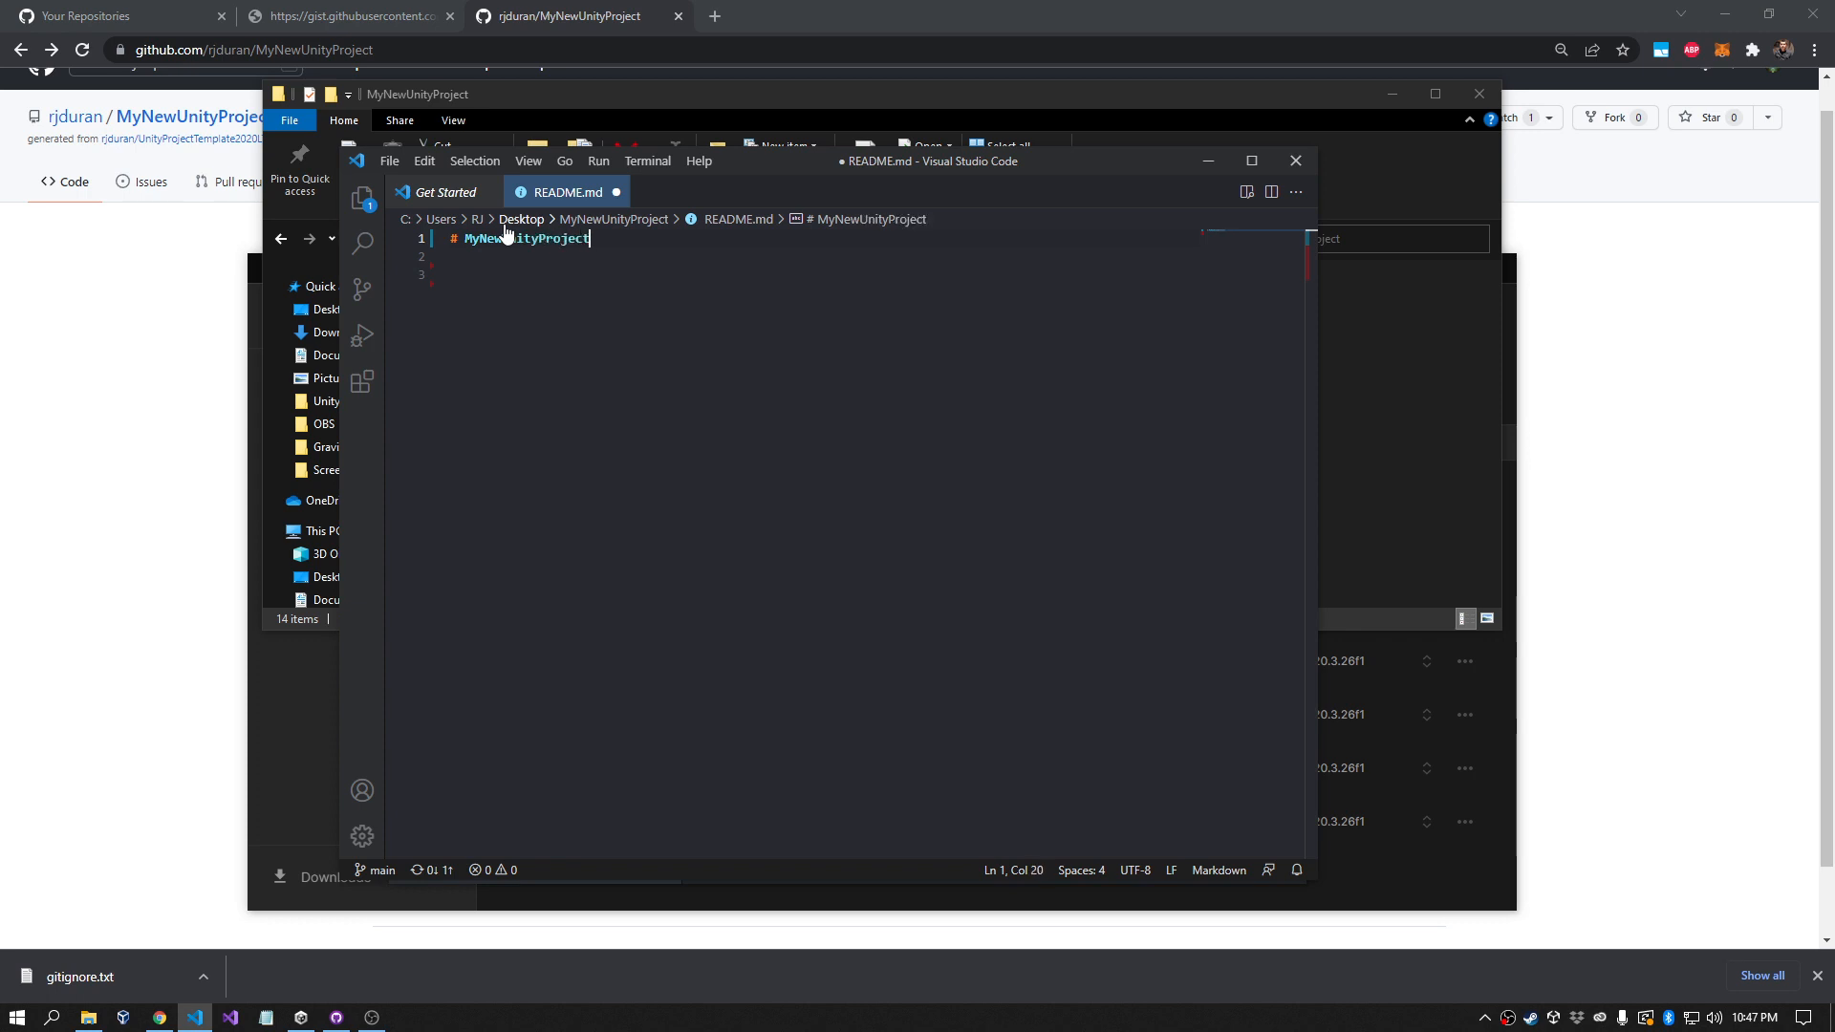
# Step: Add "This is my new project. It's awesome!" below the heading, save README.md, and close the Get Started page
pyautogui.click(575, 280)
pyautogui.write('Thi')
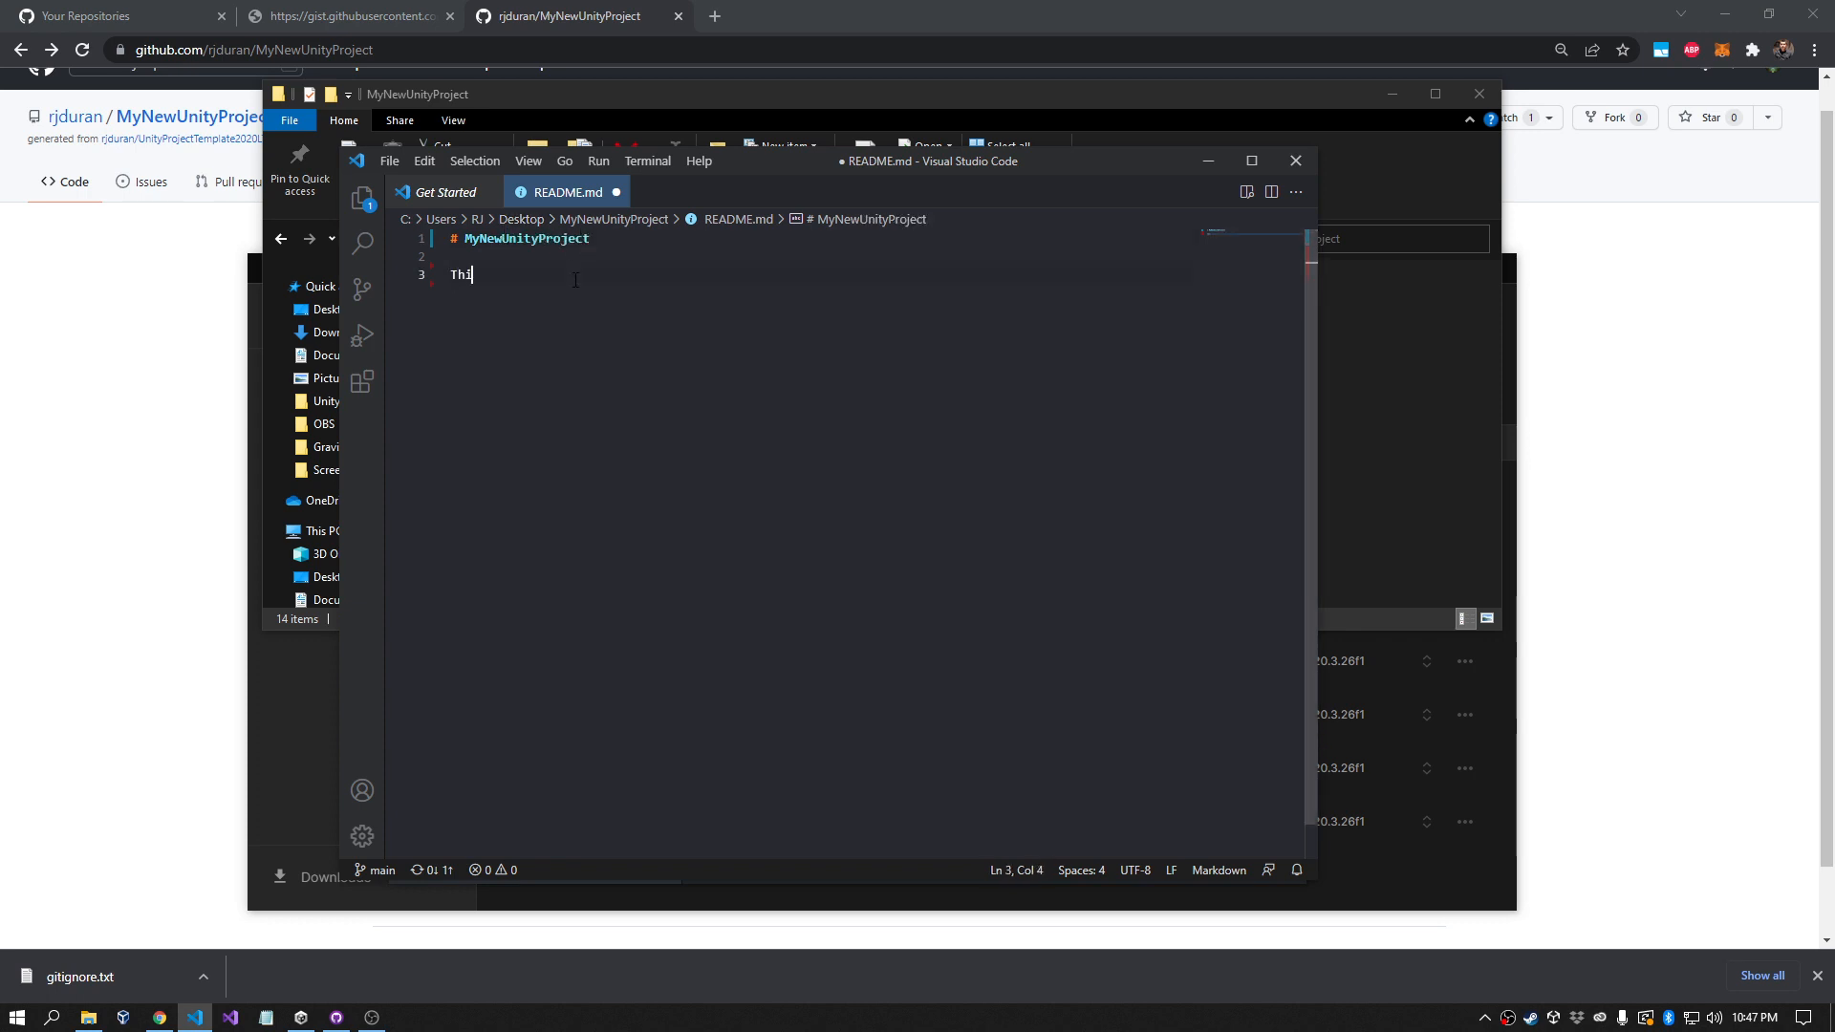
pyautogui.write('s is my new project. Its awesome')
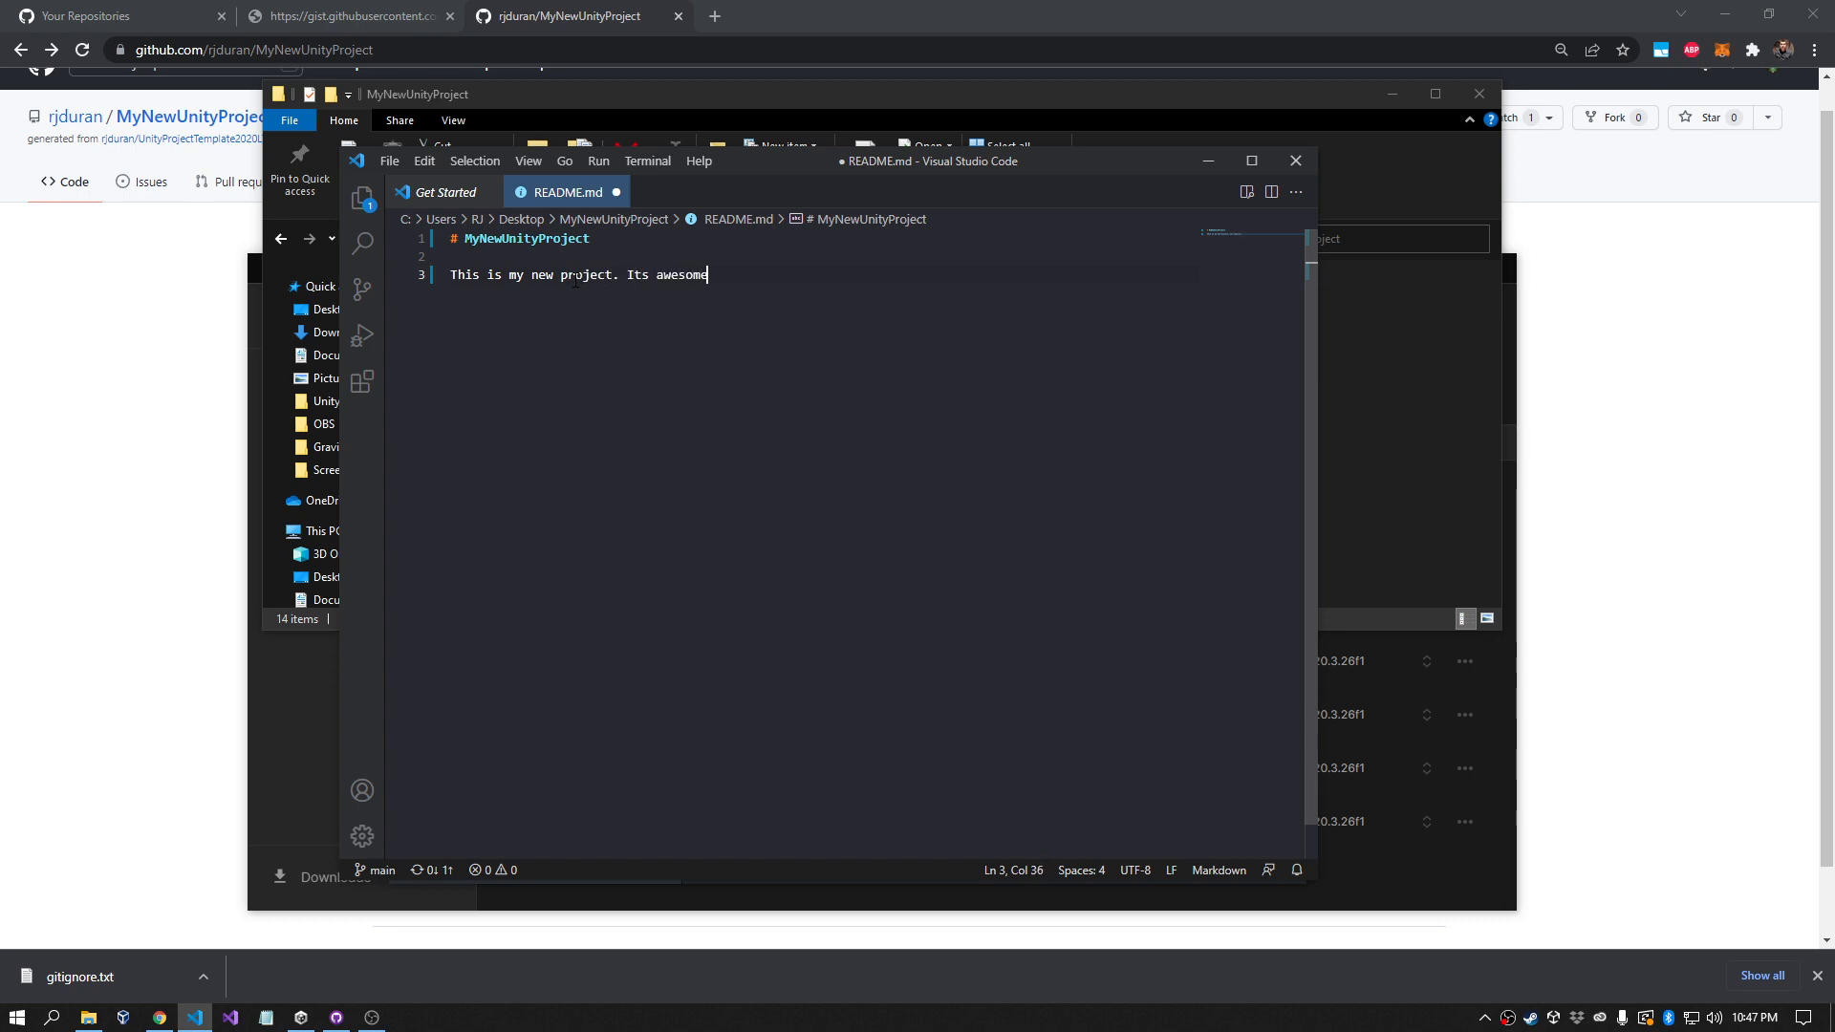
pyautogui.write('!')
pyautogui.hotkey('ctrl', 's')
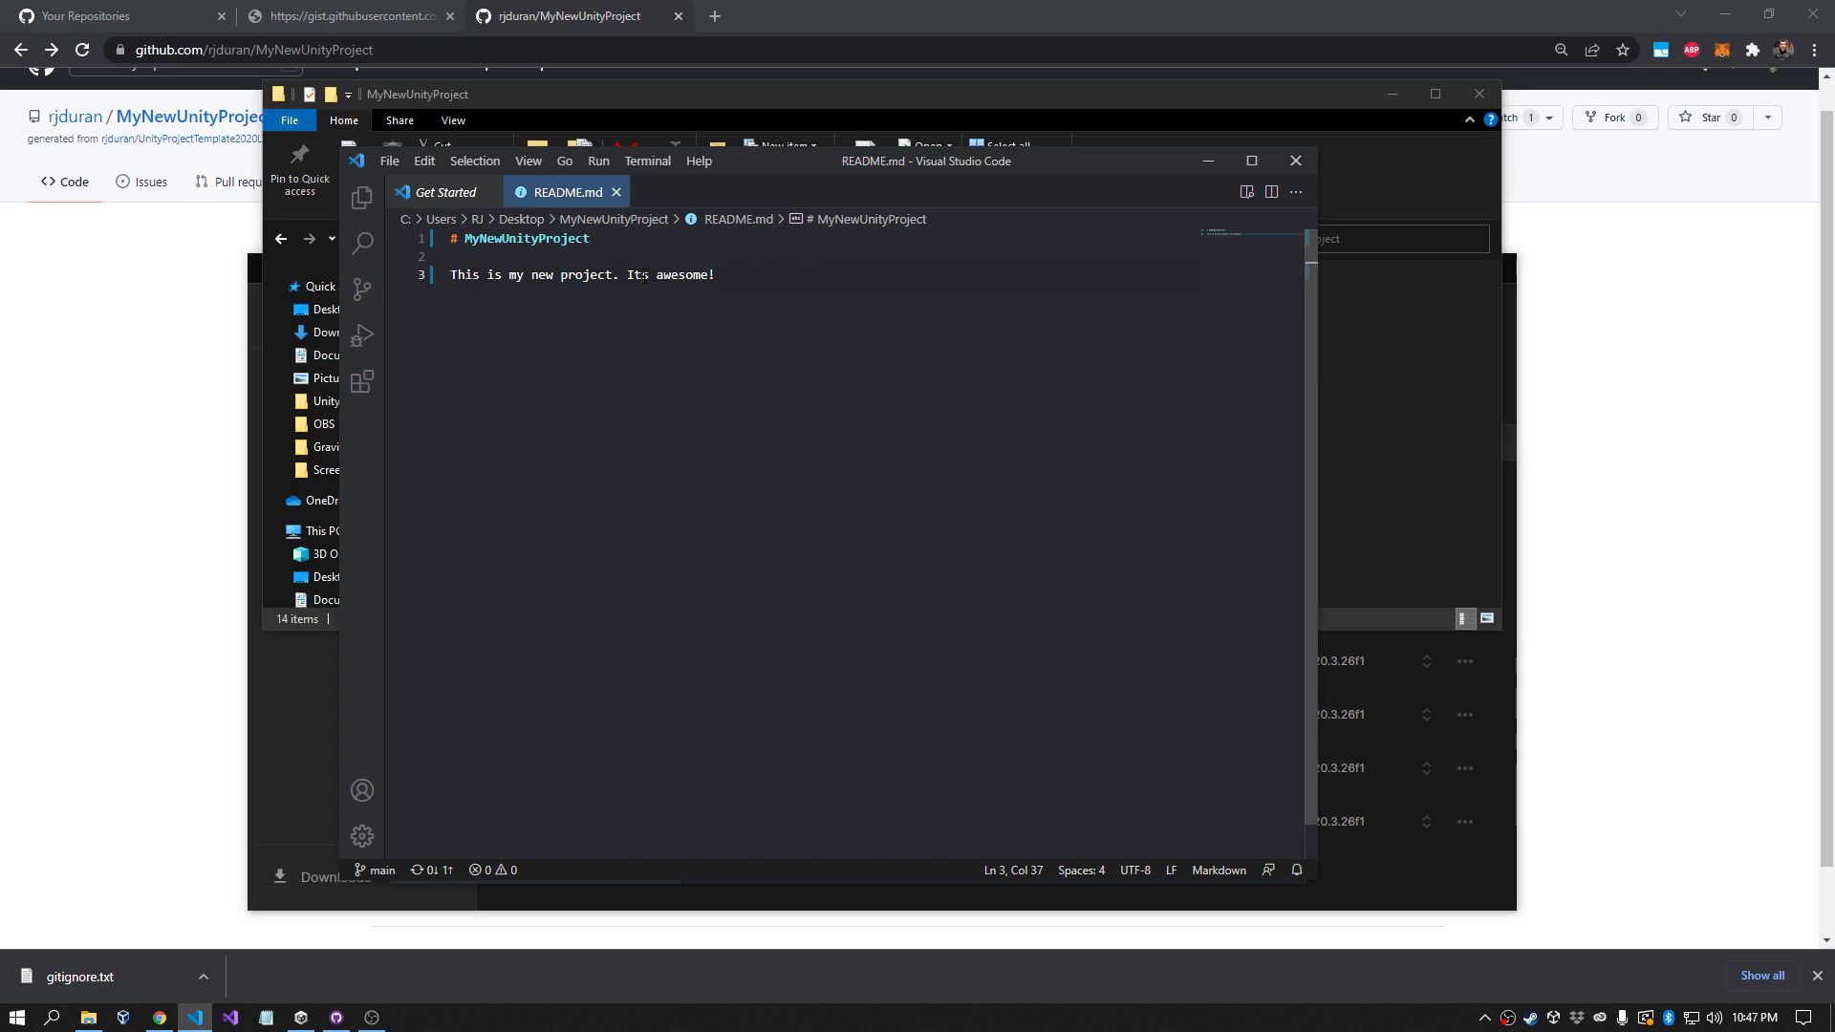
pyautogui.write("'")
pyautogui.click(488, 192)
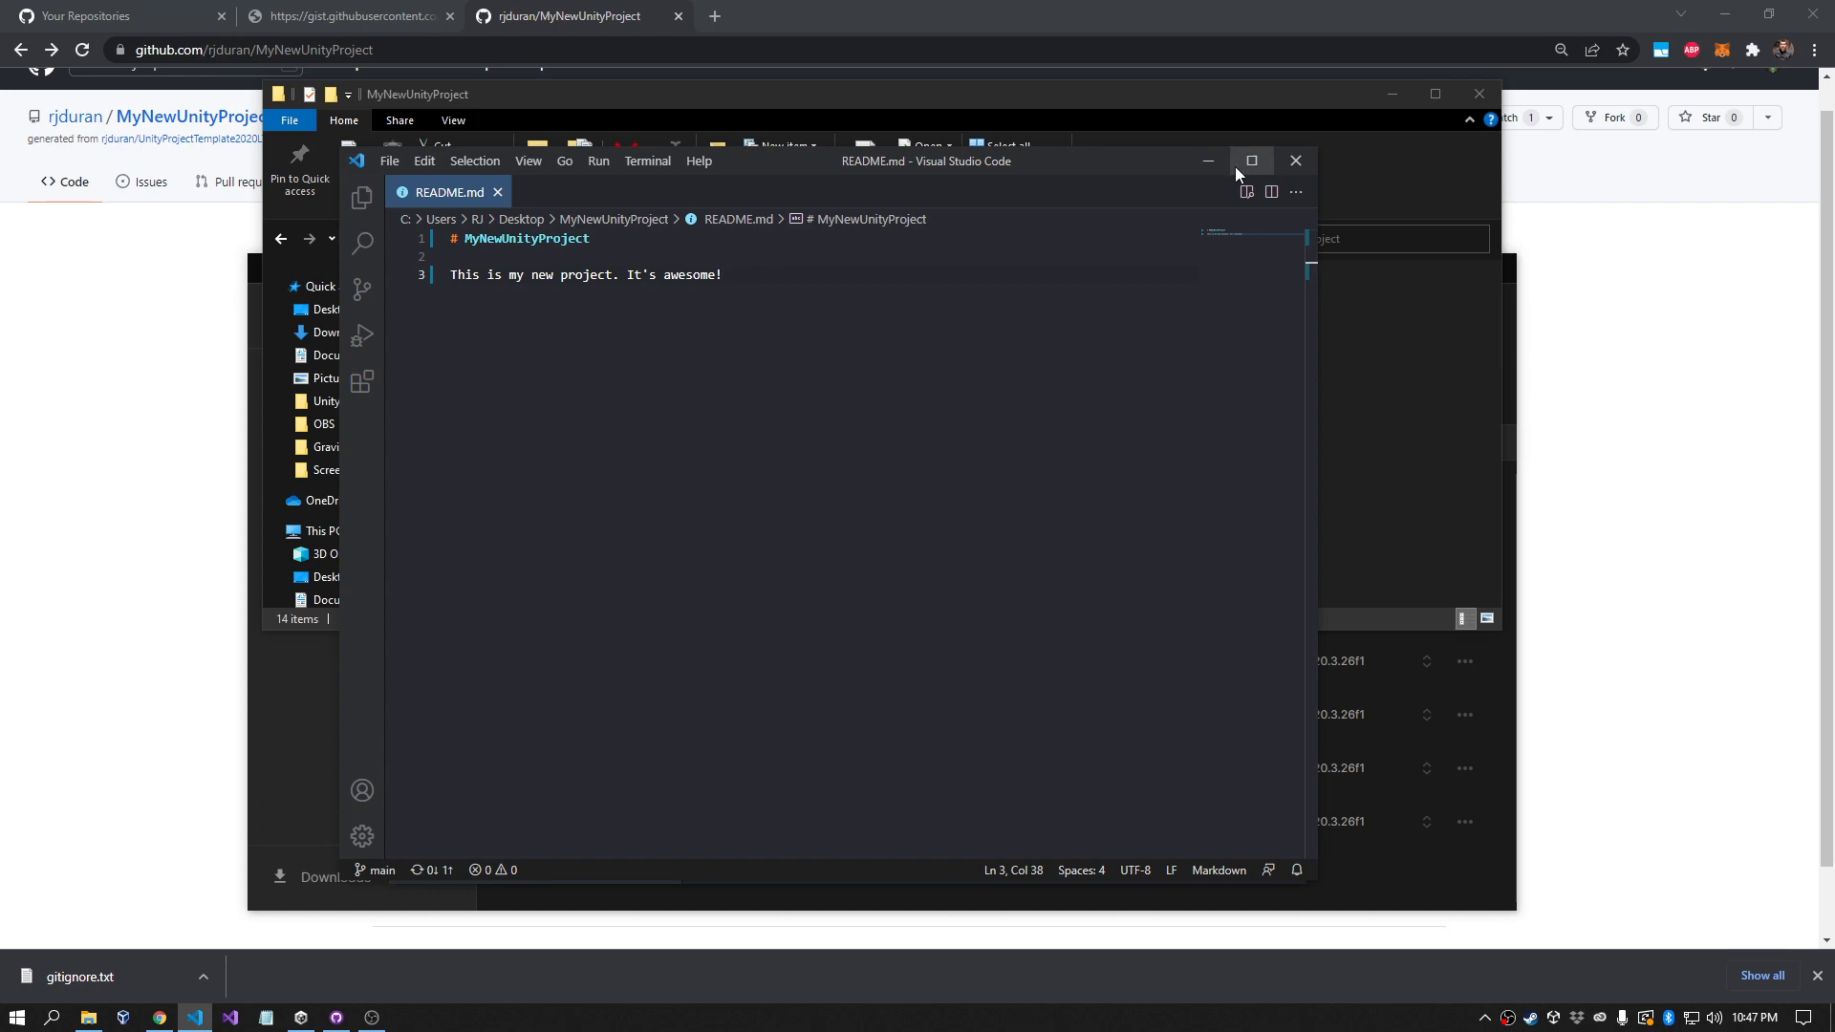
# Step: Minimize the code editor and commit the README.md change to main in GitHub Desktop with the suggested summary
pyautogui.click(1209, 162)
pyautogui.click(620, 770)
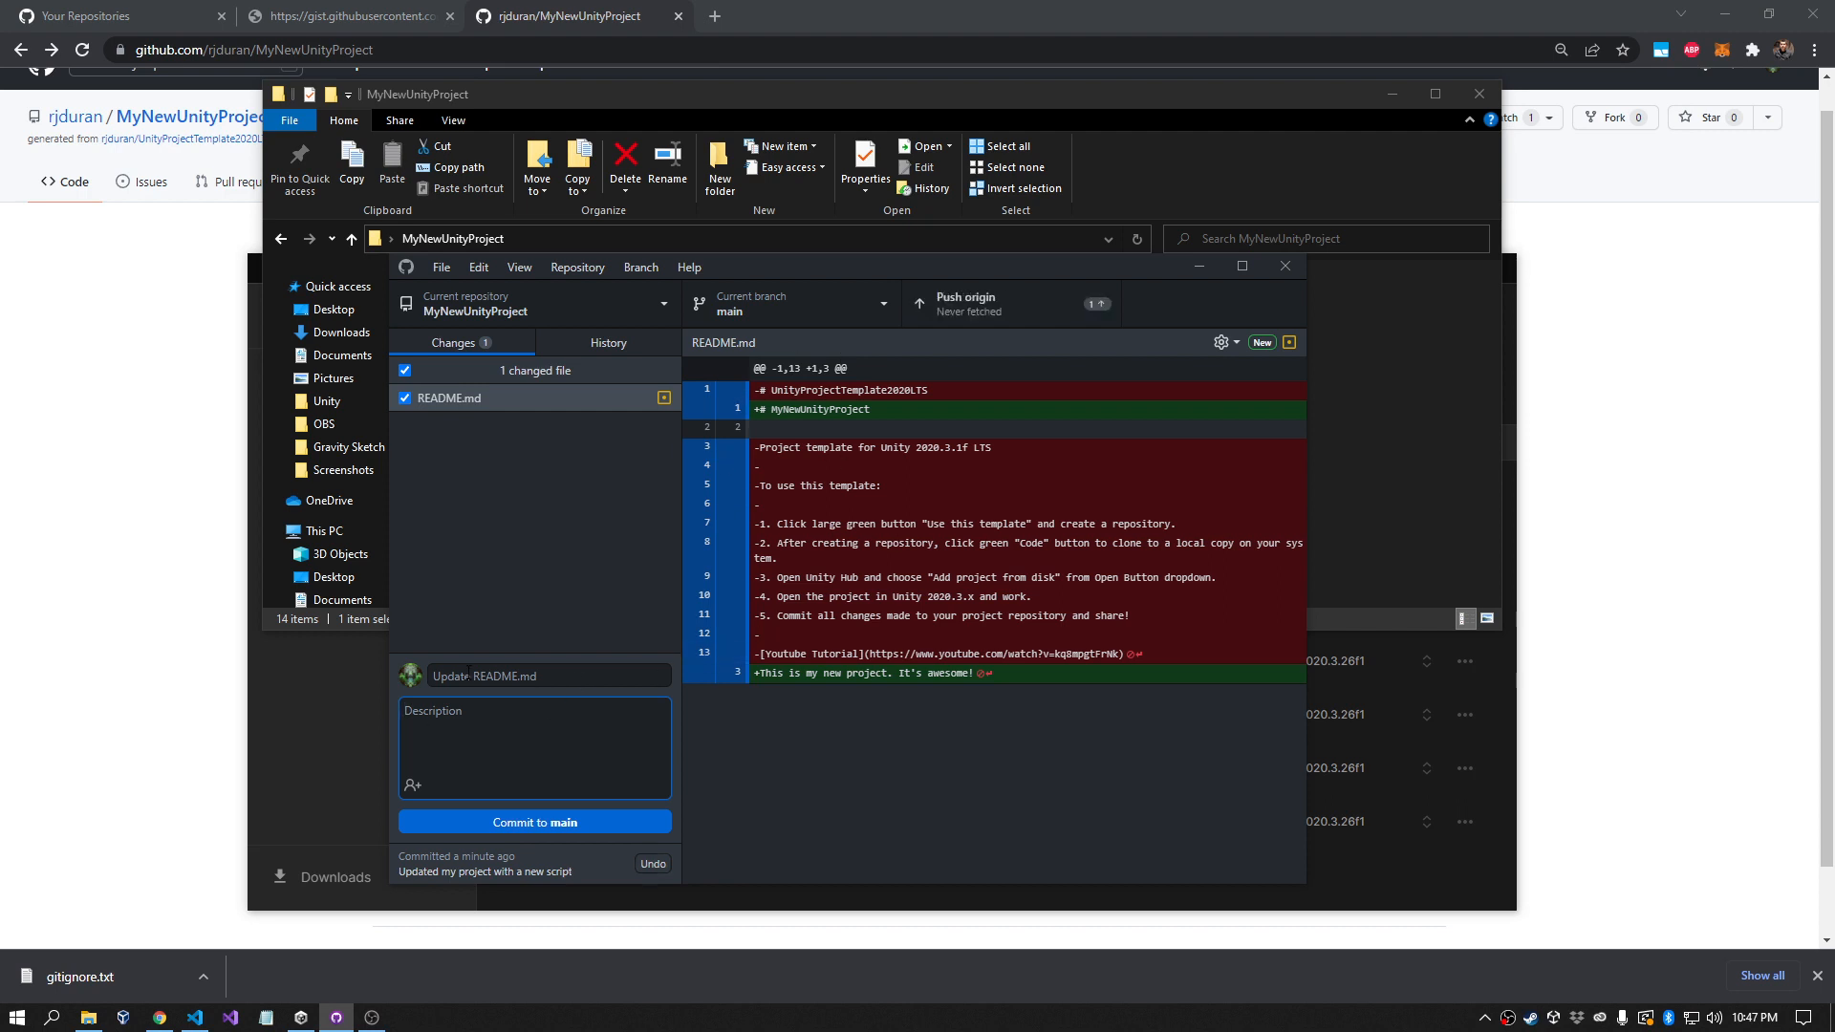
pyautogui.click(523, 823)
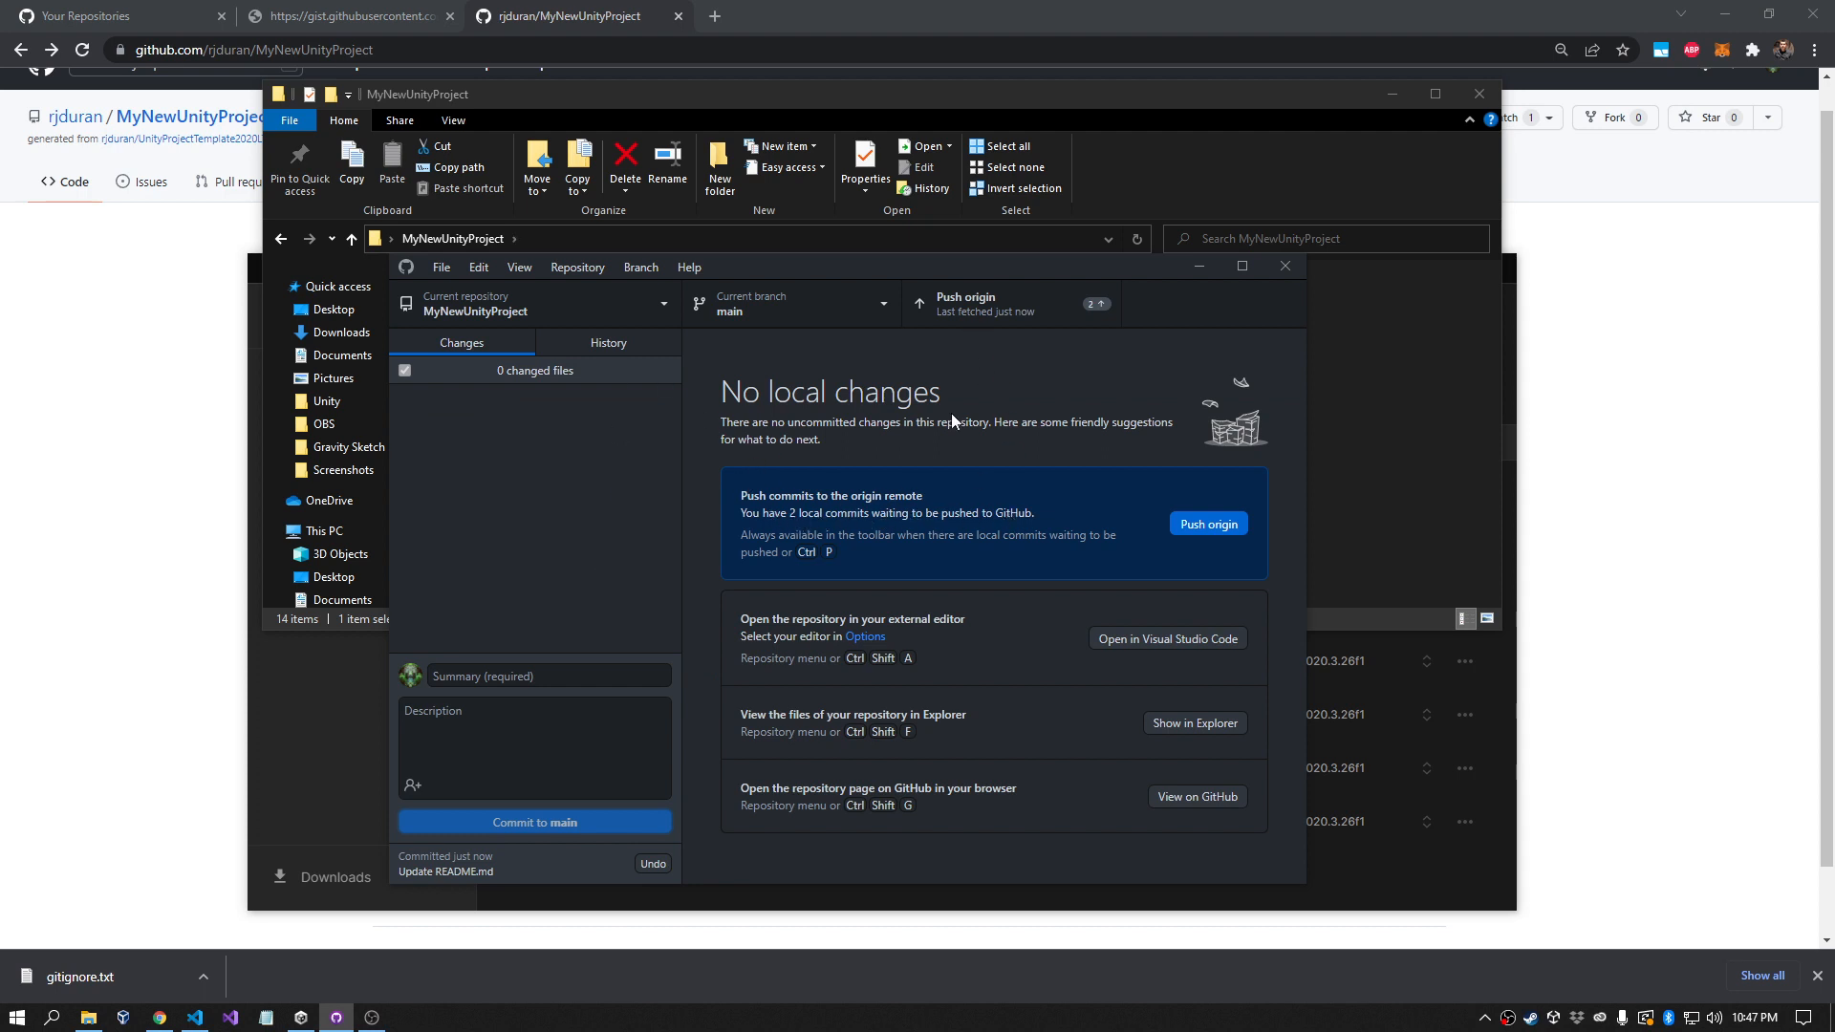
# Step: Review the commit history of MyNewUnityProject and push the local commits to origin
pyautogui.click(607, 342)
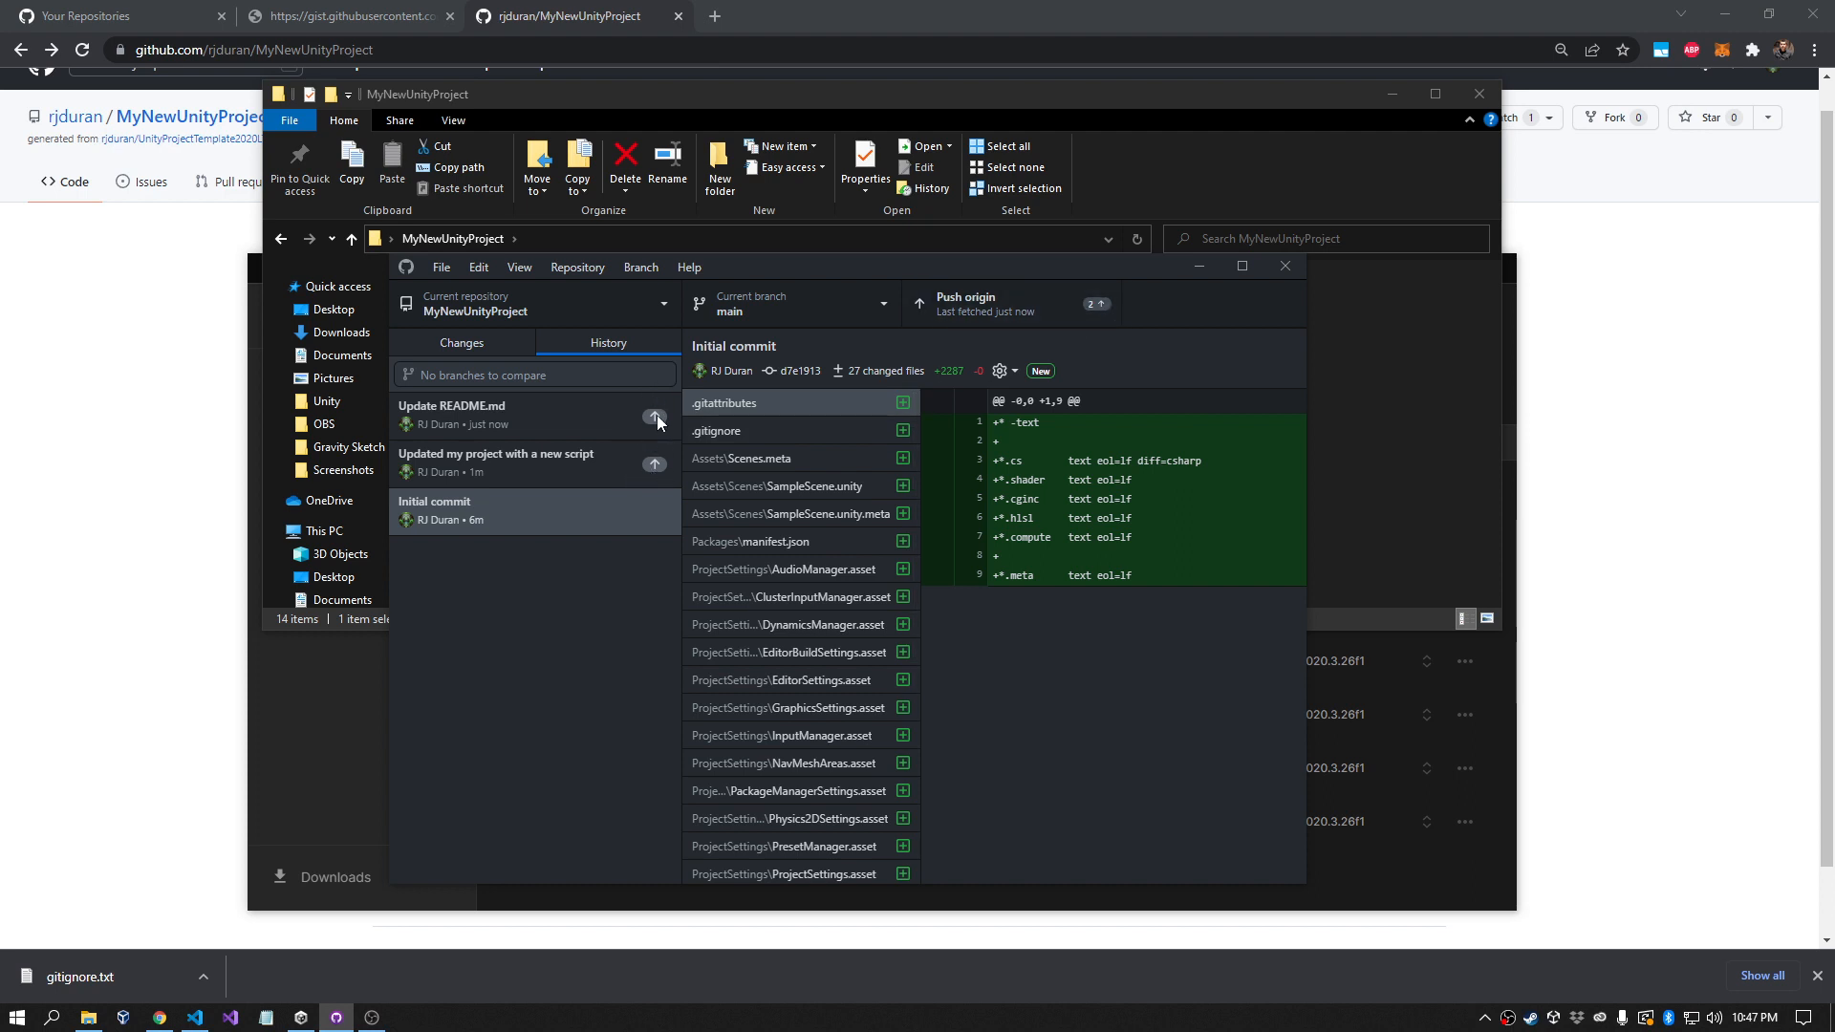
pyautogui.click(455, 342)
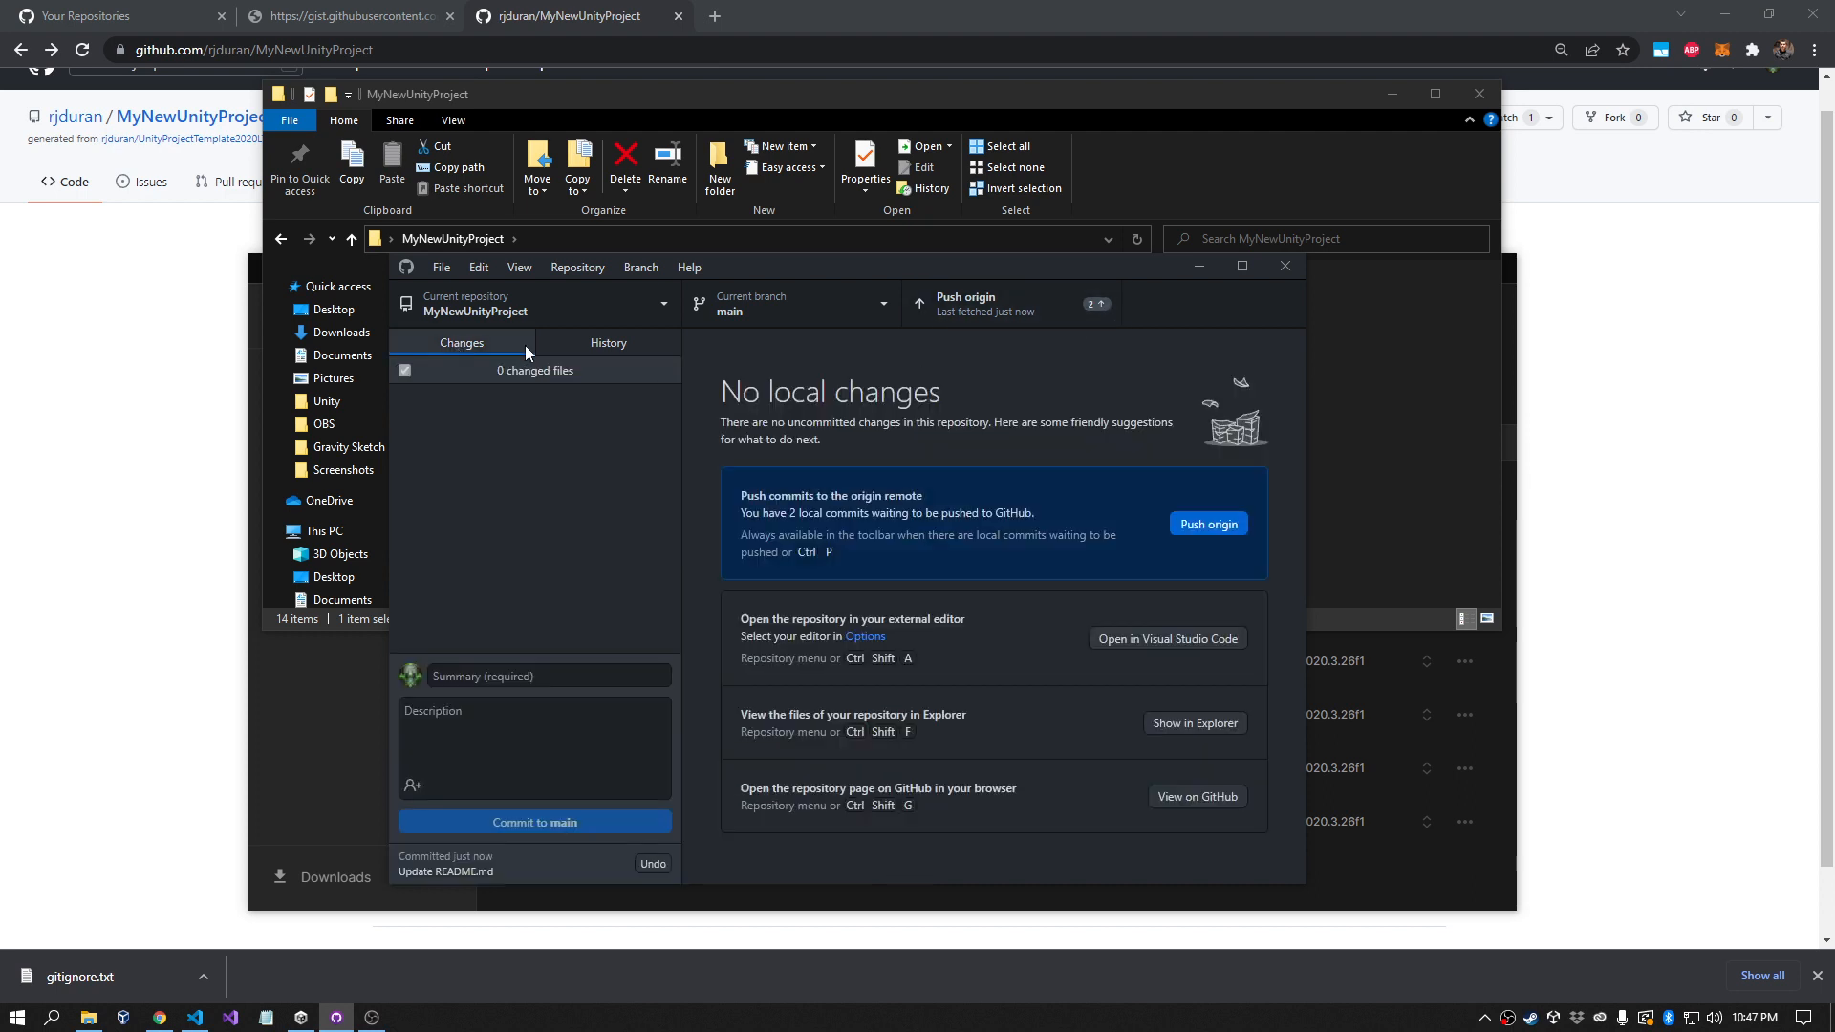
pyautogui.click(1218, 528)
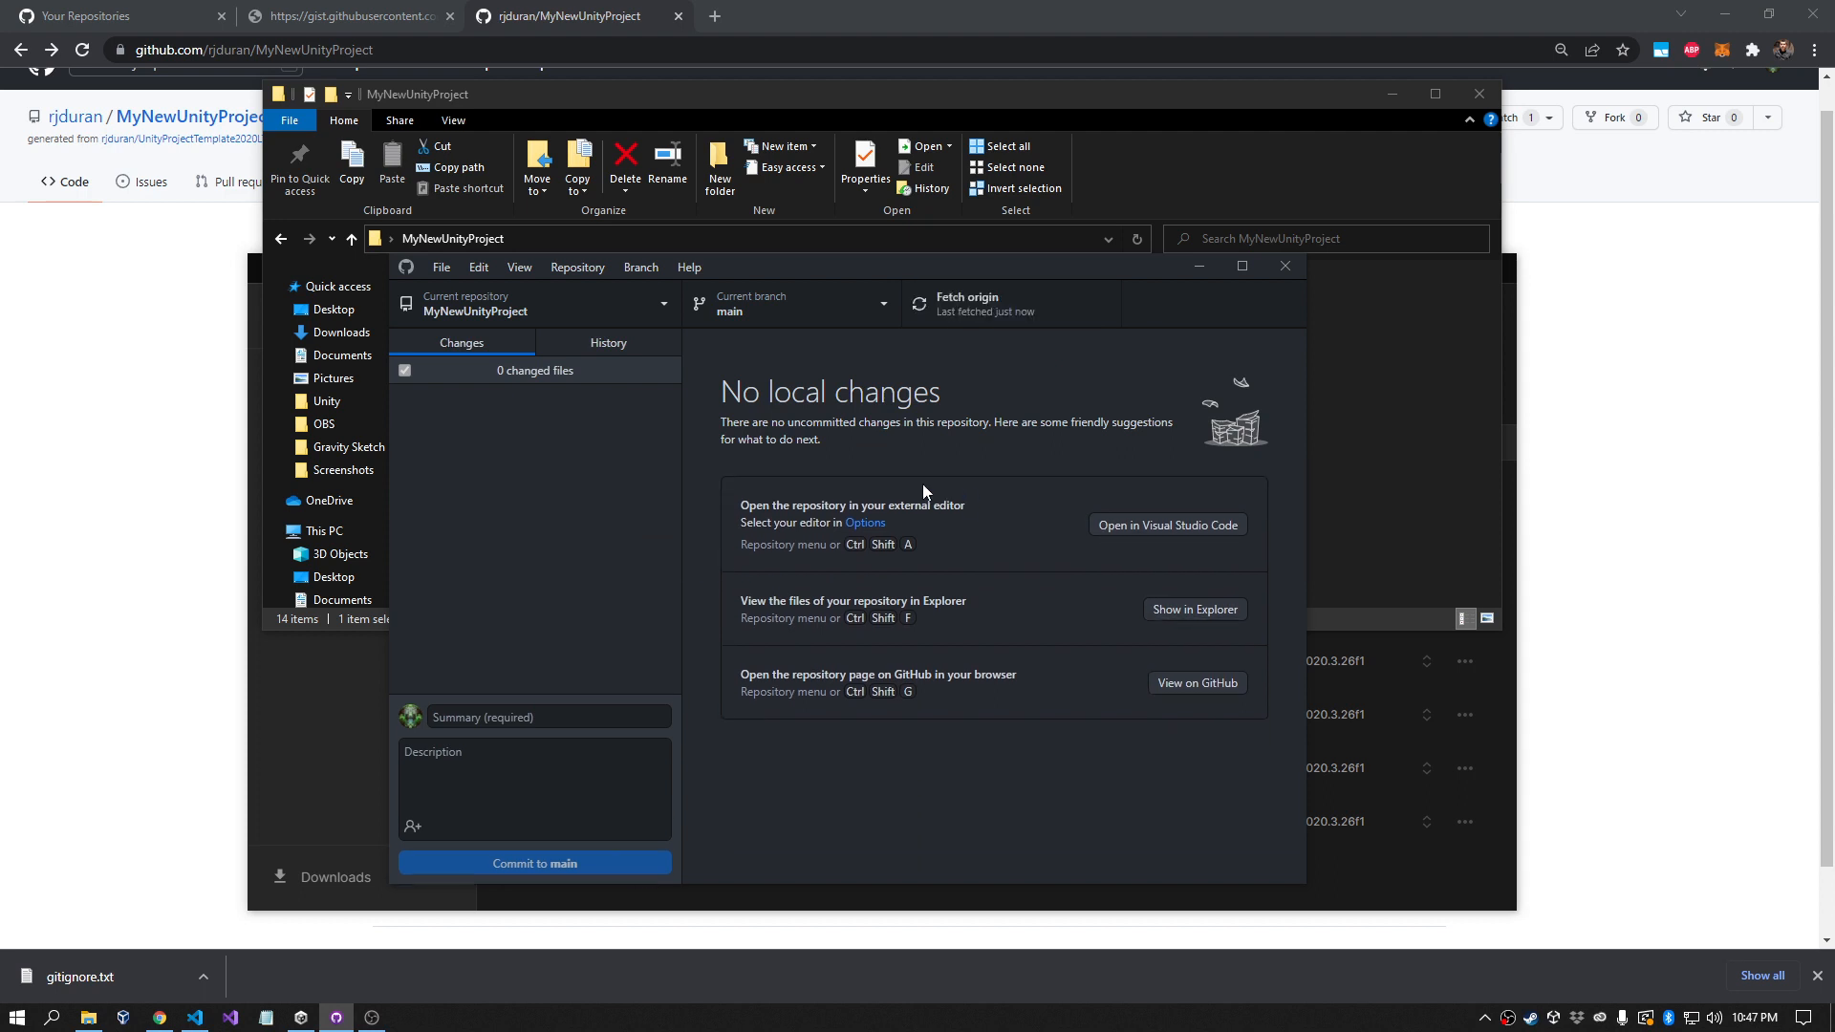
# Step: Reload the MyNewUnityProject repository page in the browser and check the updated README text
pyautogui.click(125, 366)
pyautogui.press('F5')
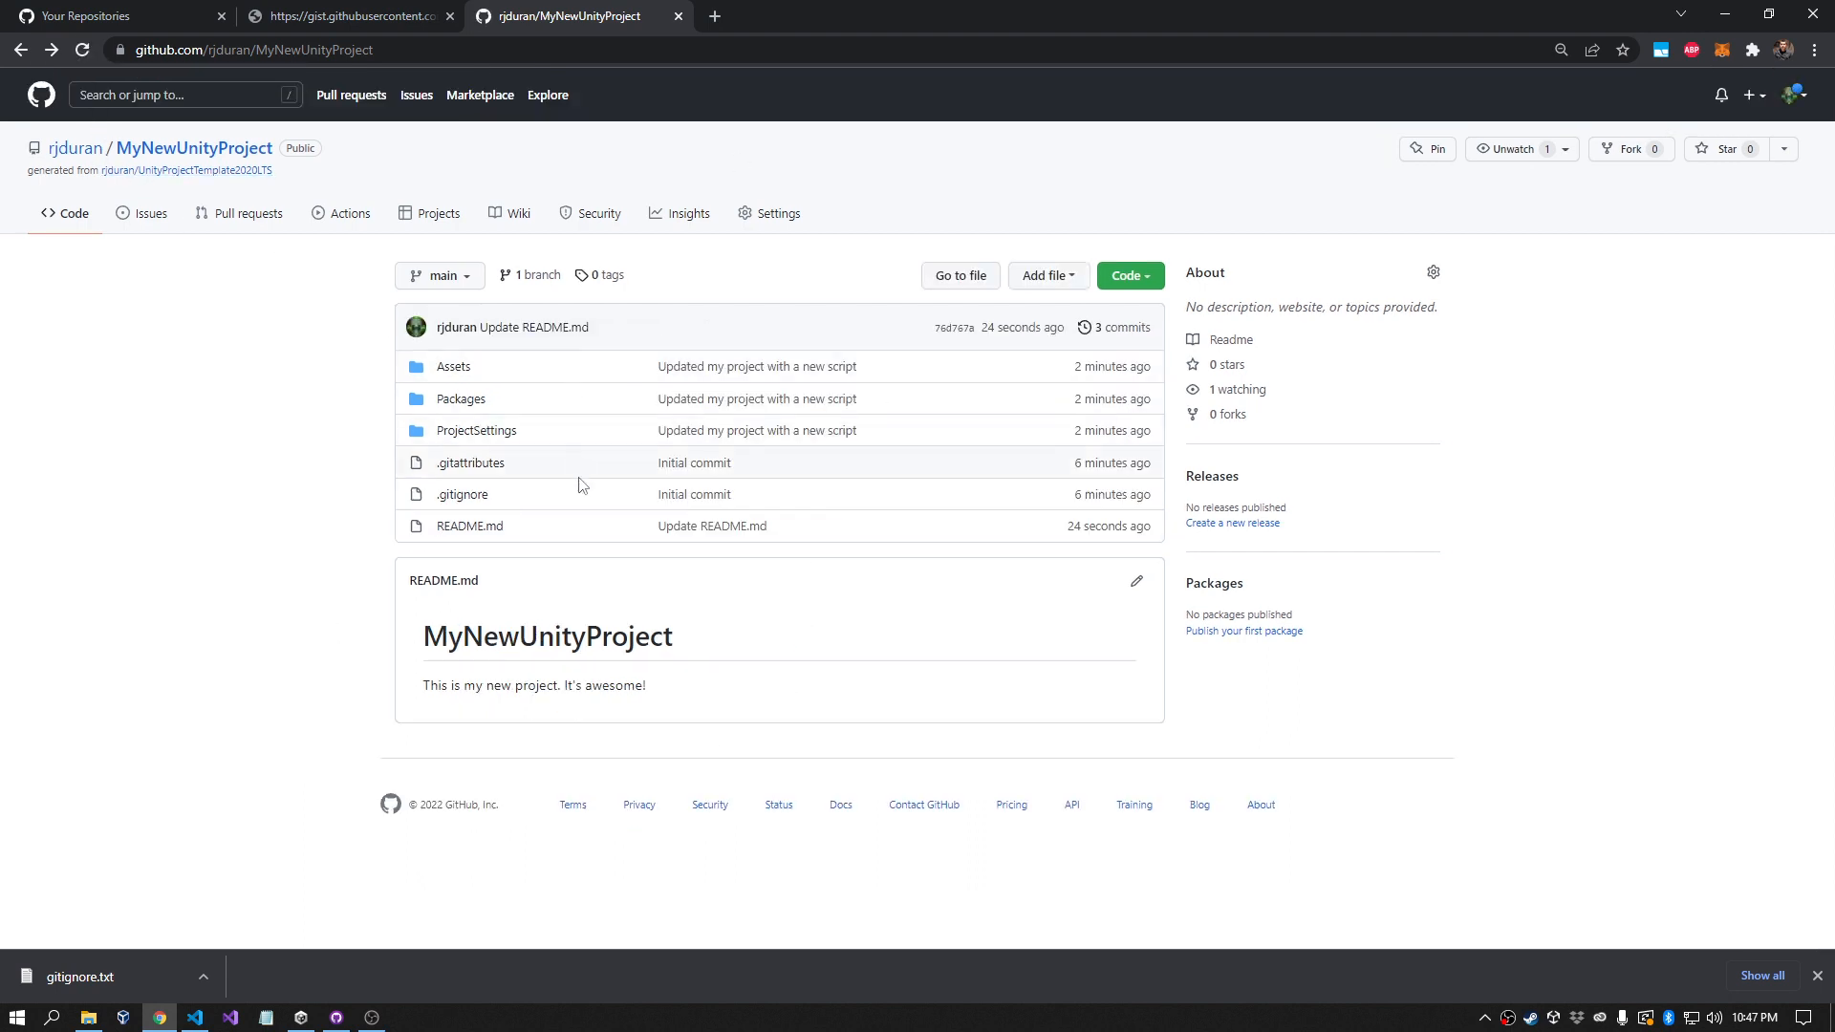
pyautogui.moveTo(429, 690); pyautogui.dragTo(681, 698)
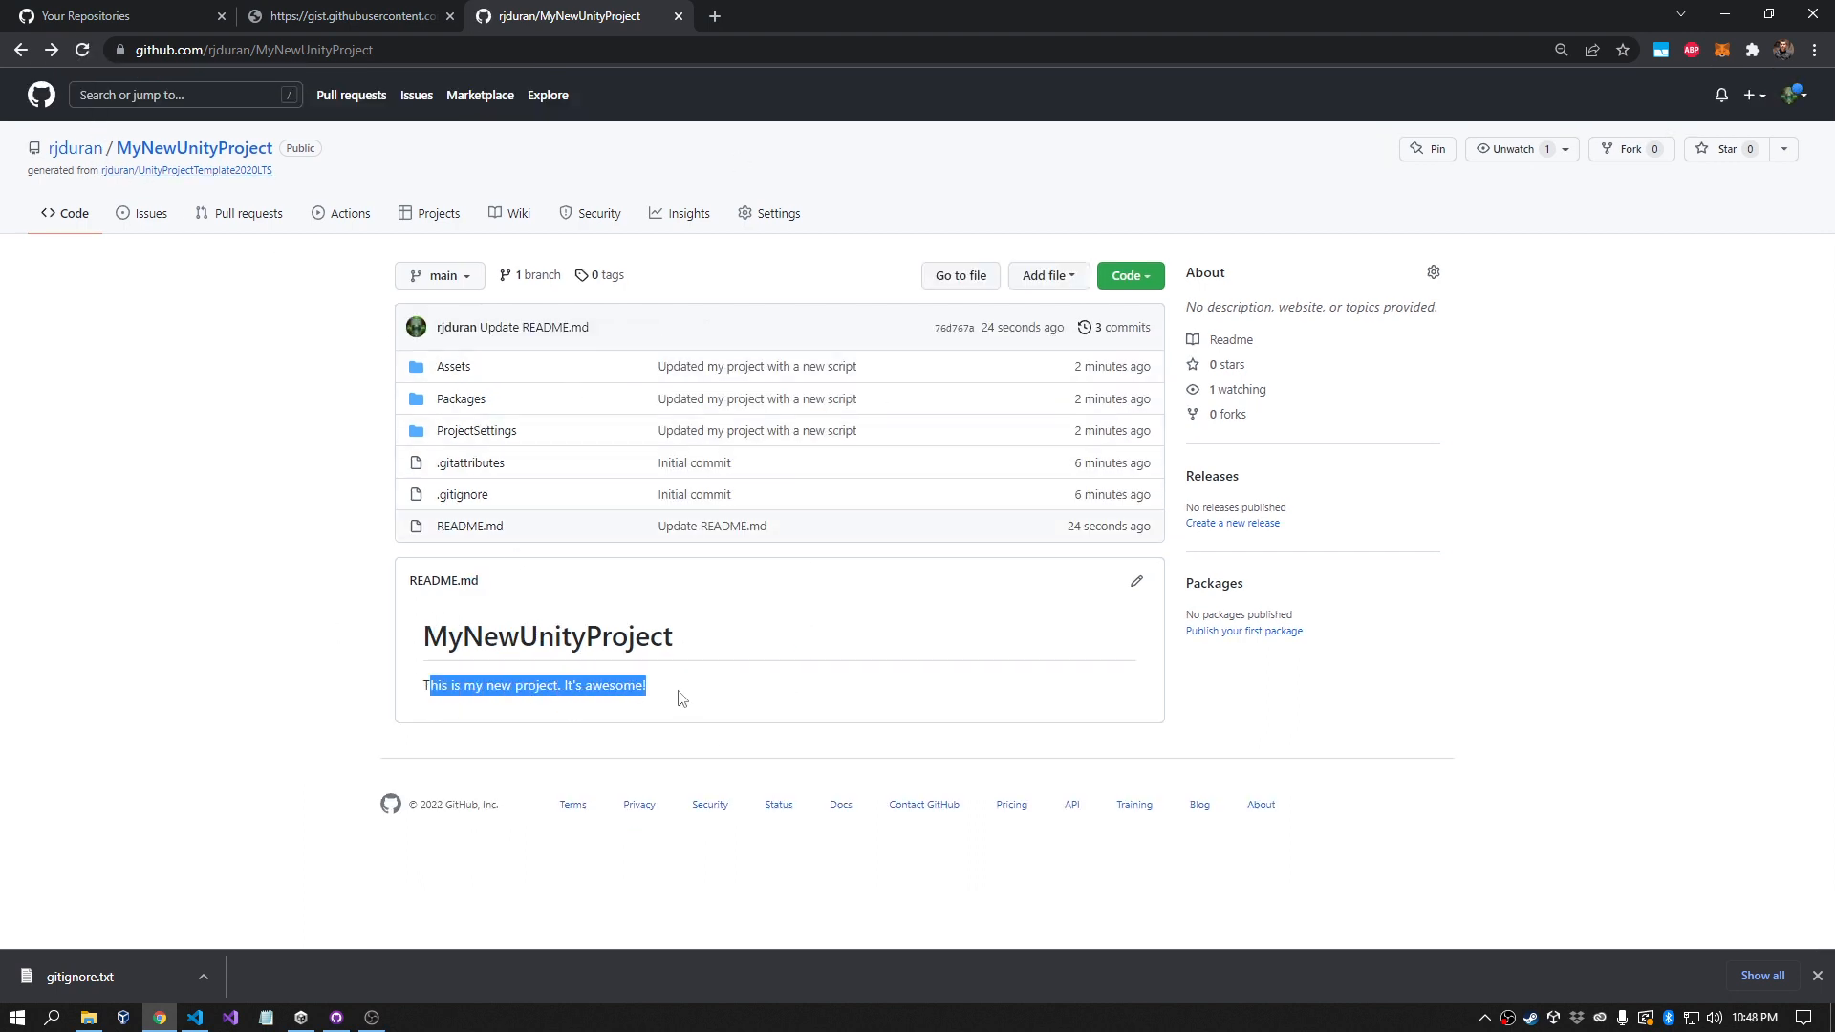
pyautogui.click(681, 699)
# Step: Inspect HelloWorld.cs in the repository's Assets/Scripts folder and return to the MyNewUnityProject main page
pyautogui.click(453, 369)
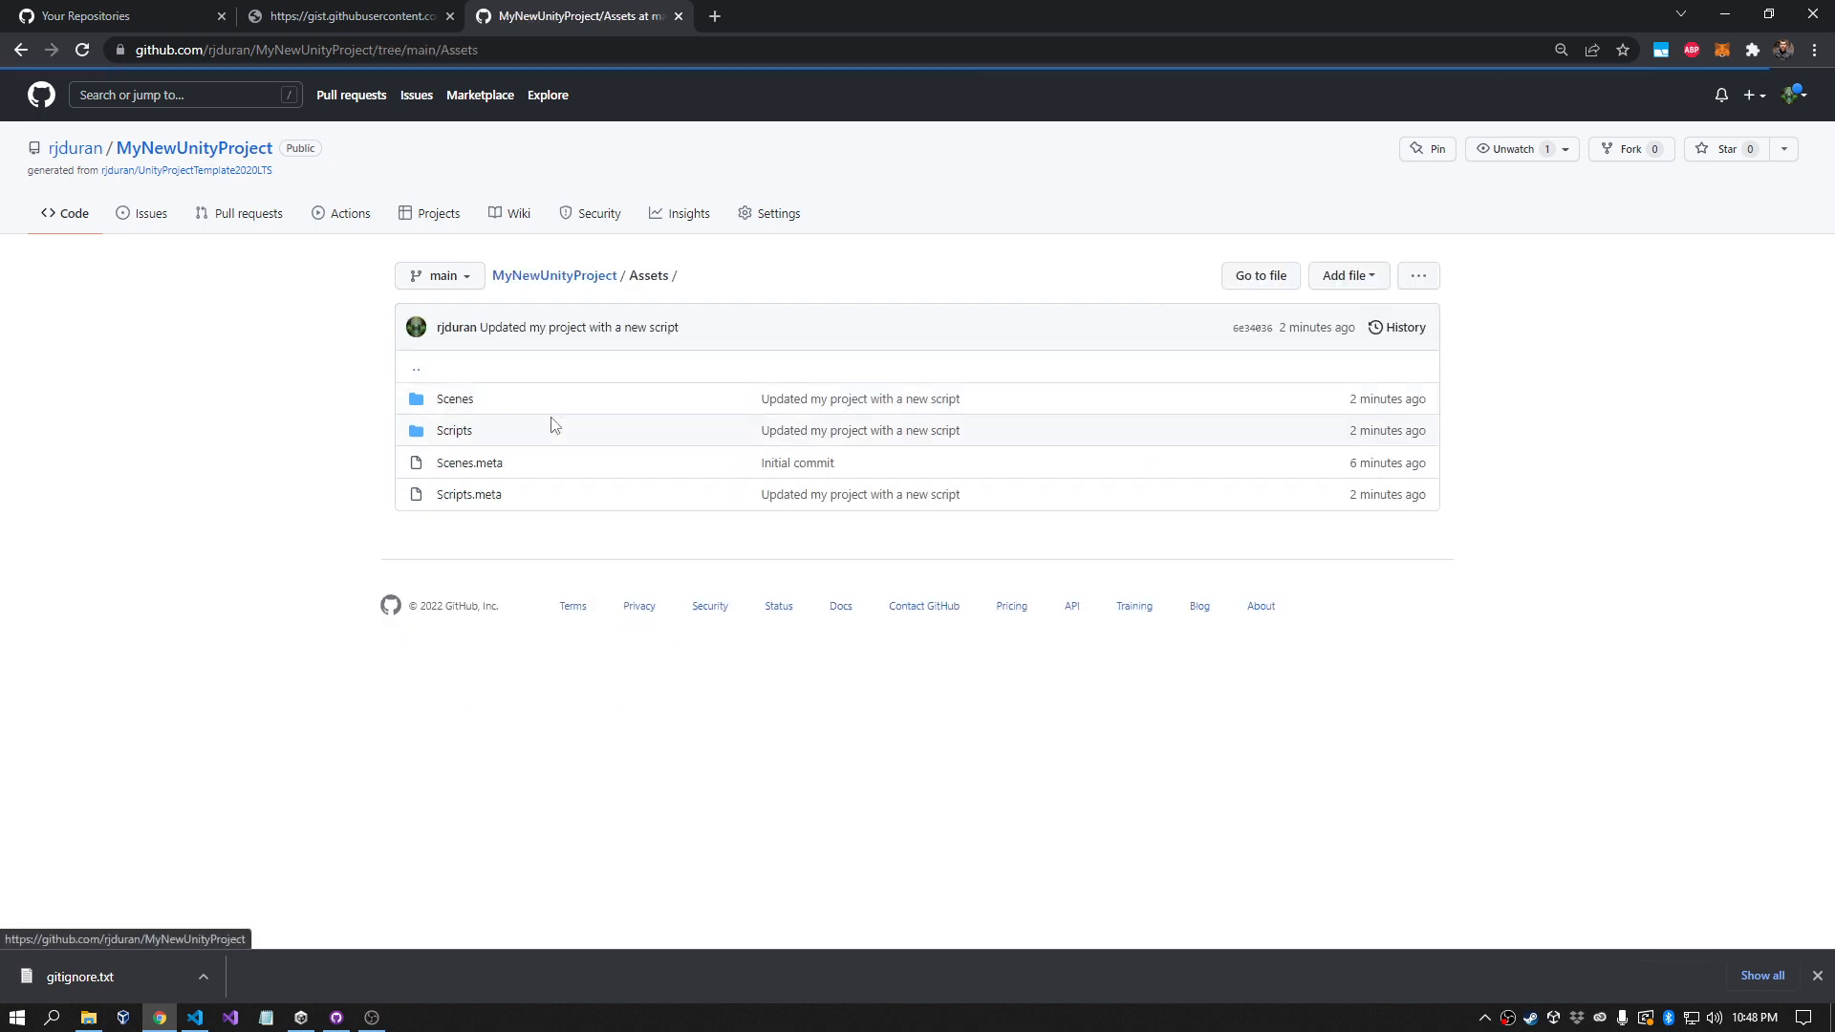
pyautogui.click(460, 427)
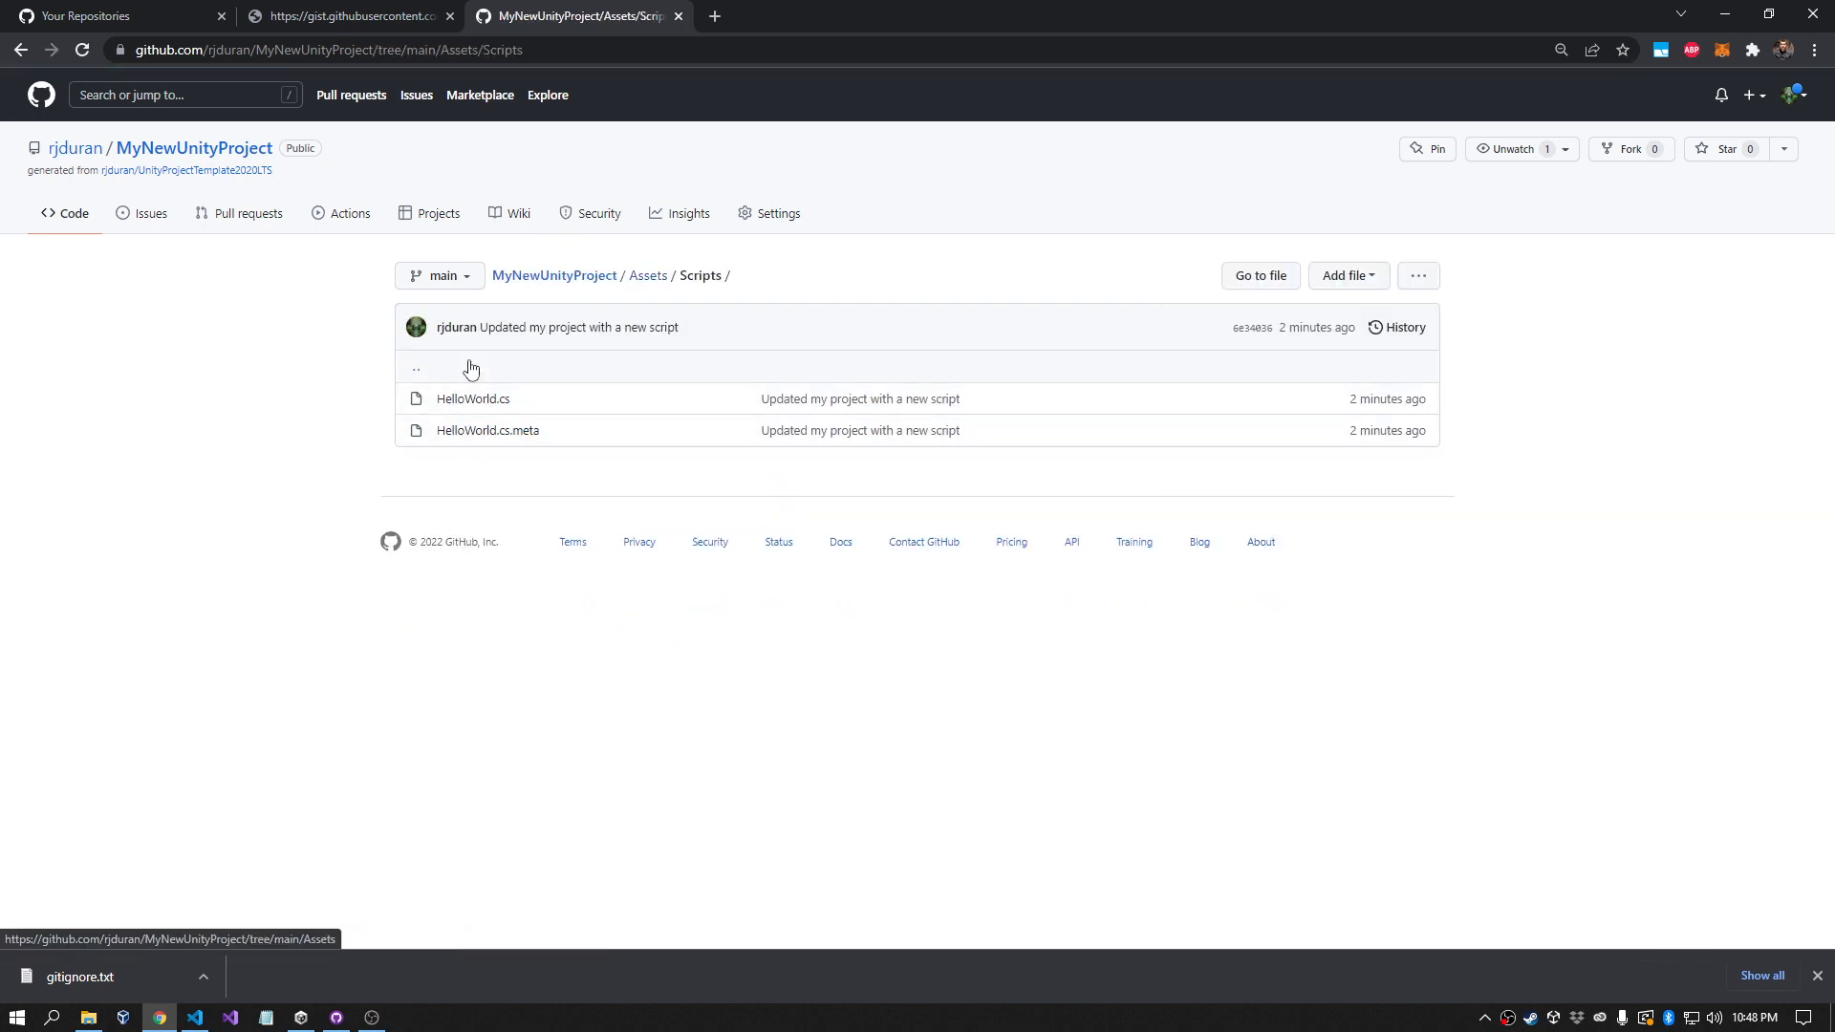
pyautogui.click(475, 399)
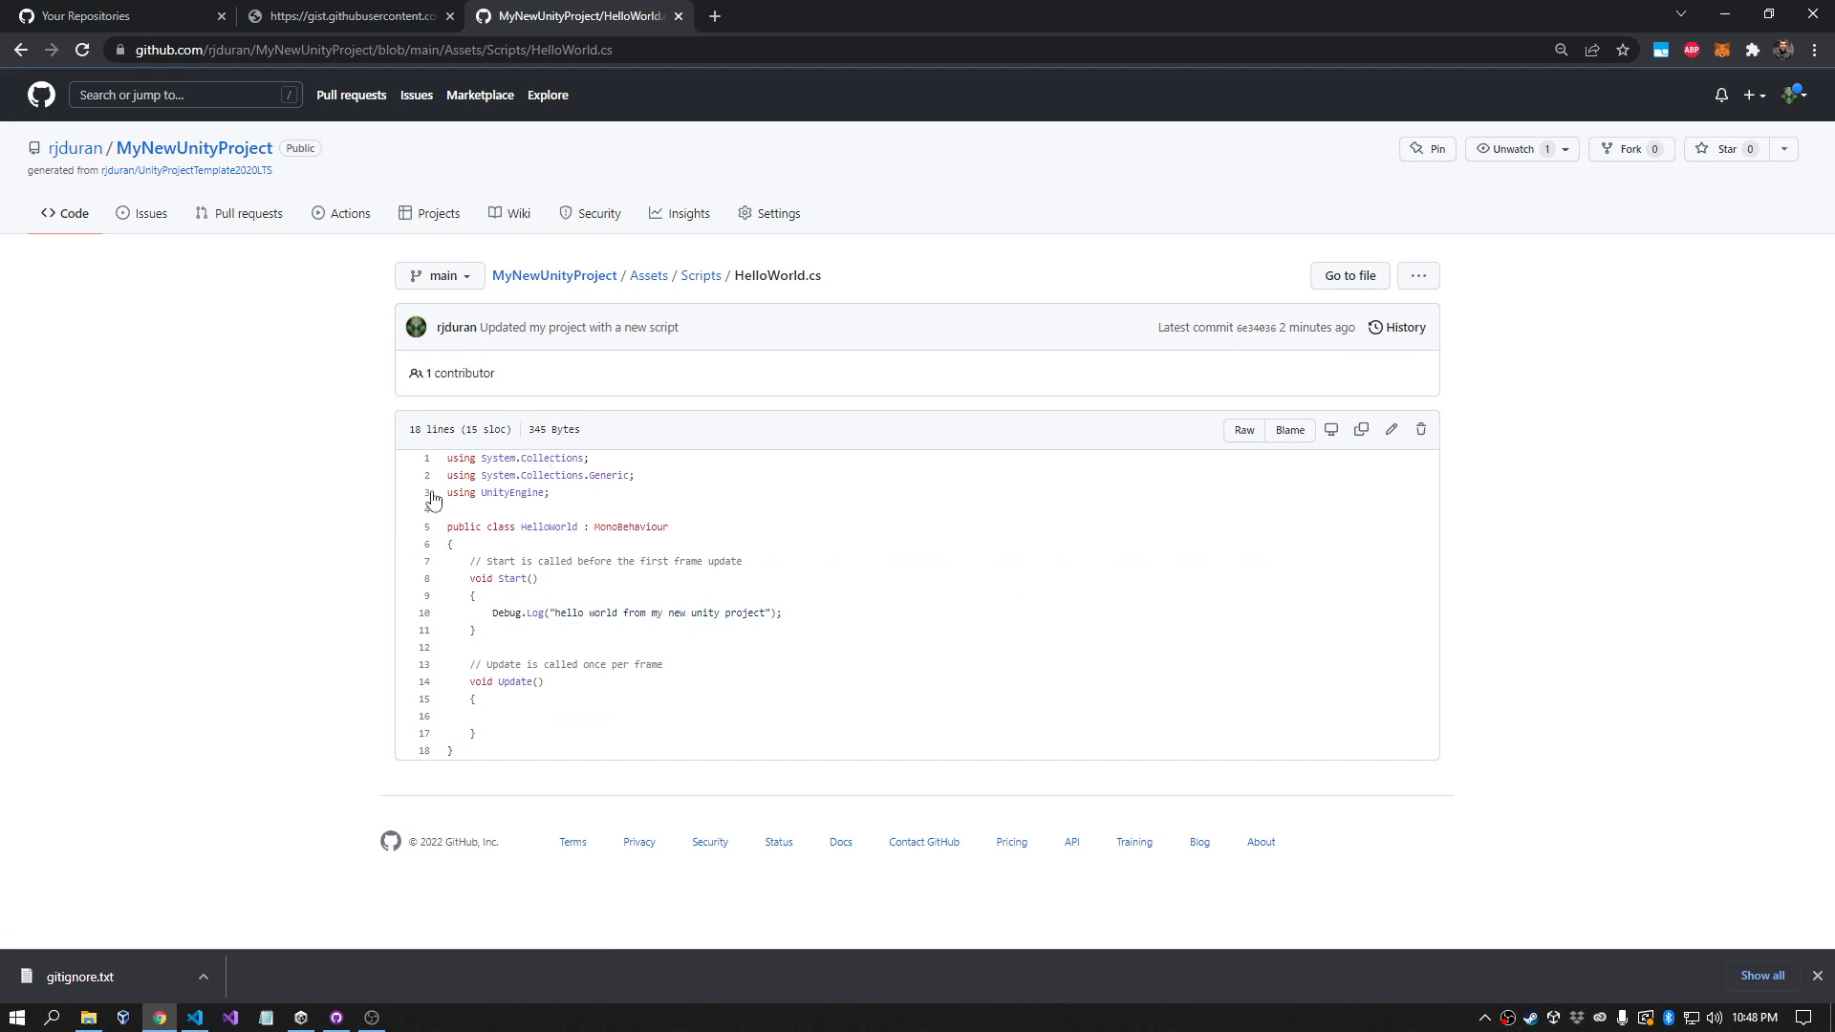
pyautogui.hotkey('alt', 'Left')
pyautogui.hotkey('alt', 'Left')
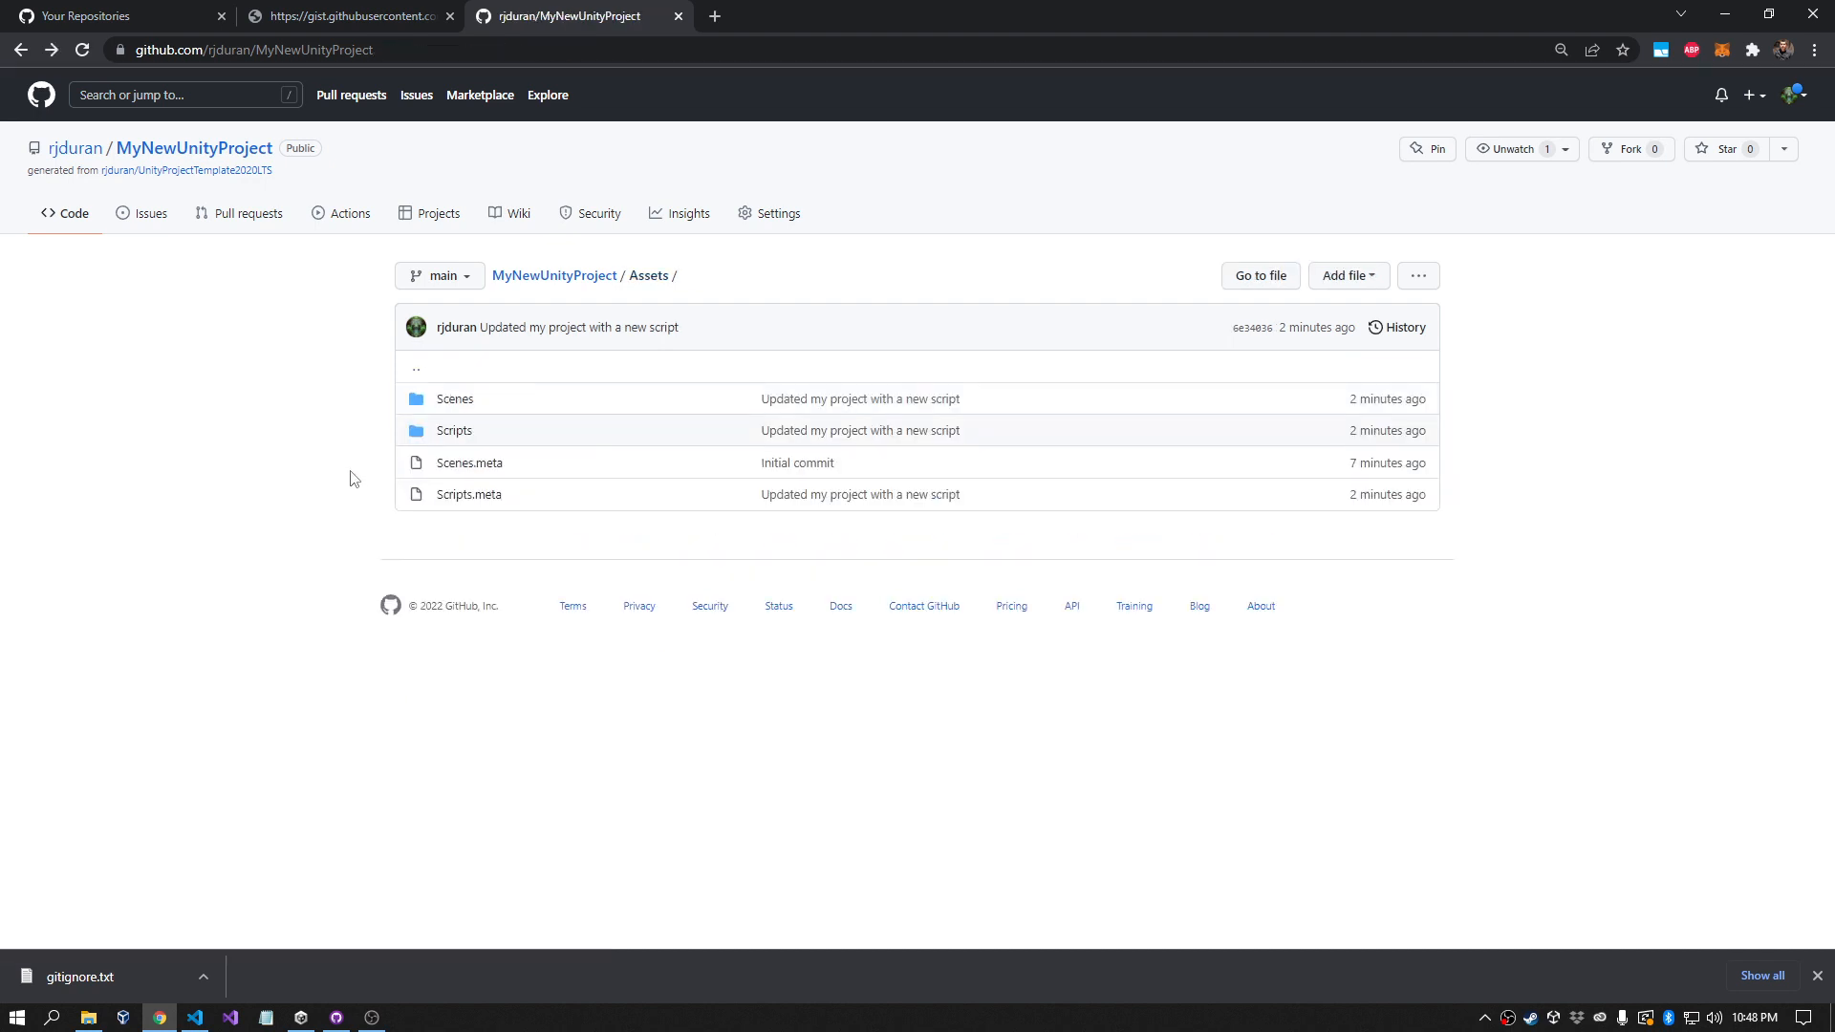
pyautogui.click(156, 148)
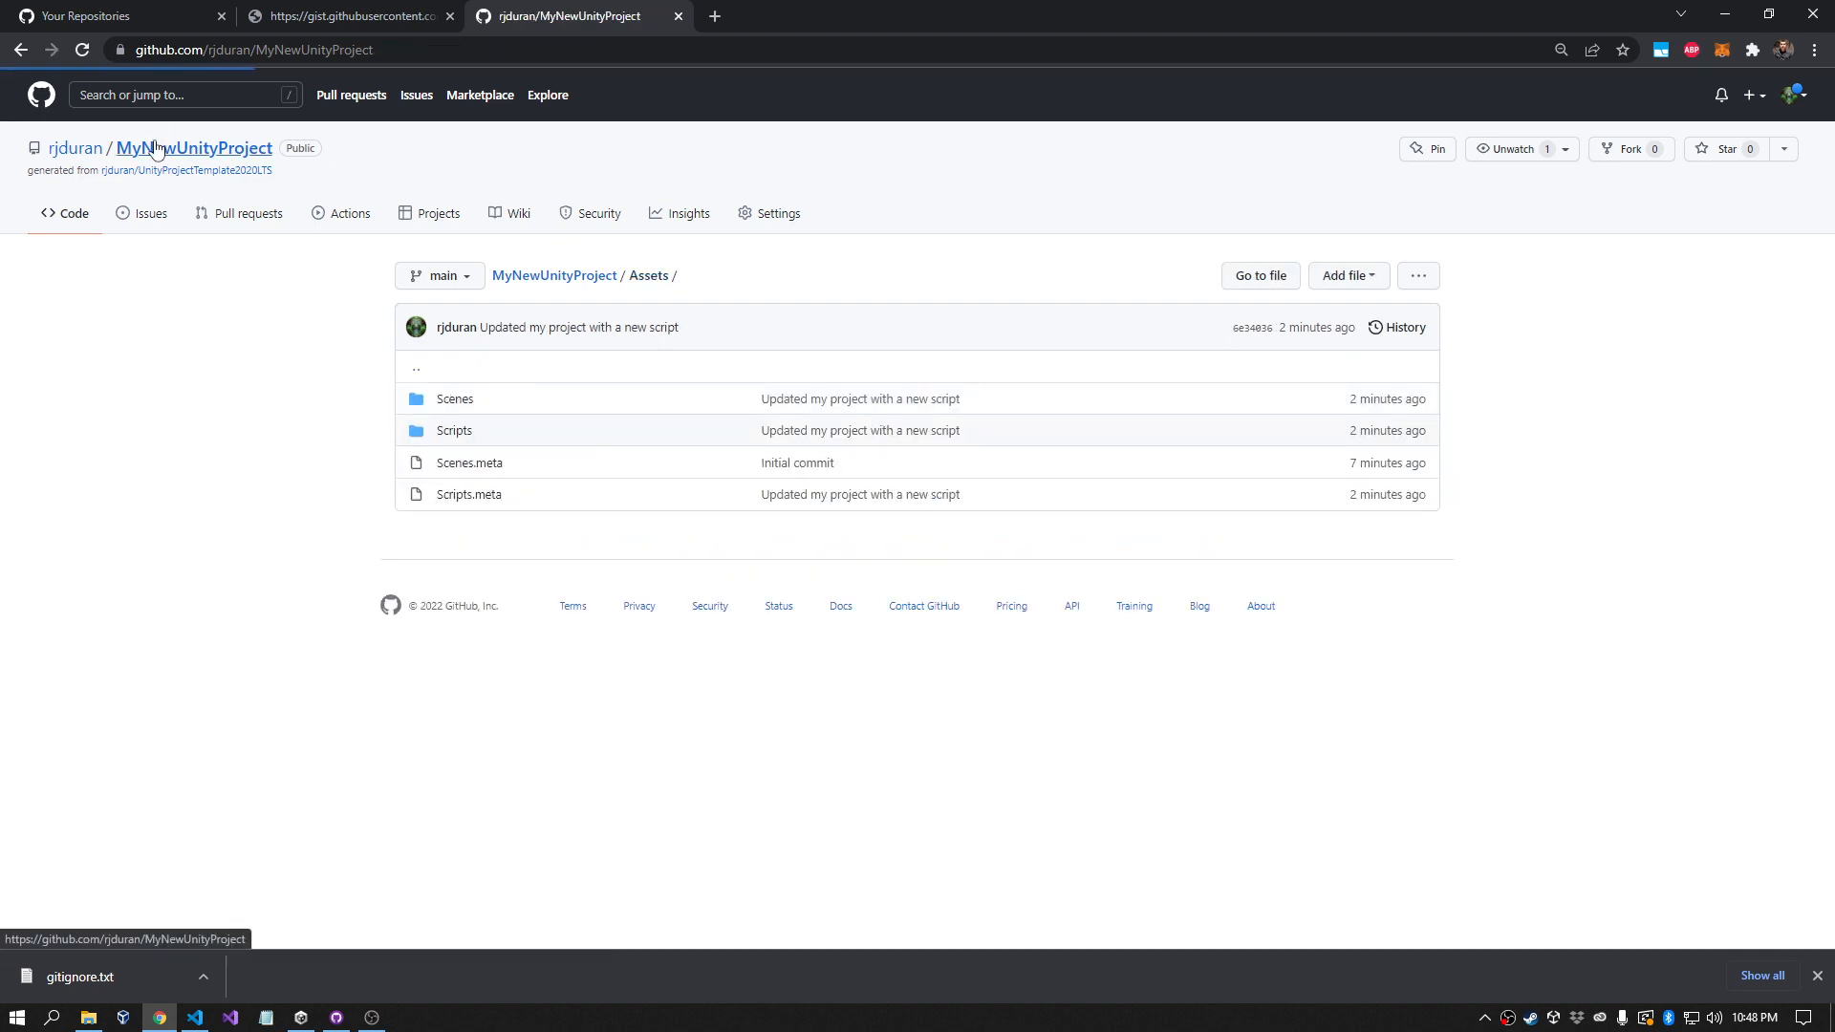
# Step: In GitHub Desktop, switch the current repository between MyUnityProject and MyNewUnityProject to compare them, finishing on MyNewUnityProject
pyautogui.hotkey('alt', 'Tab')
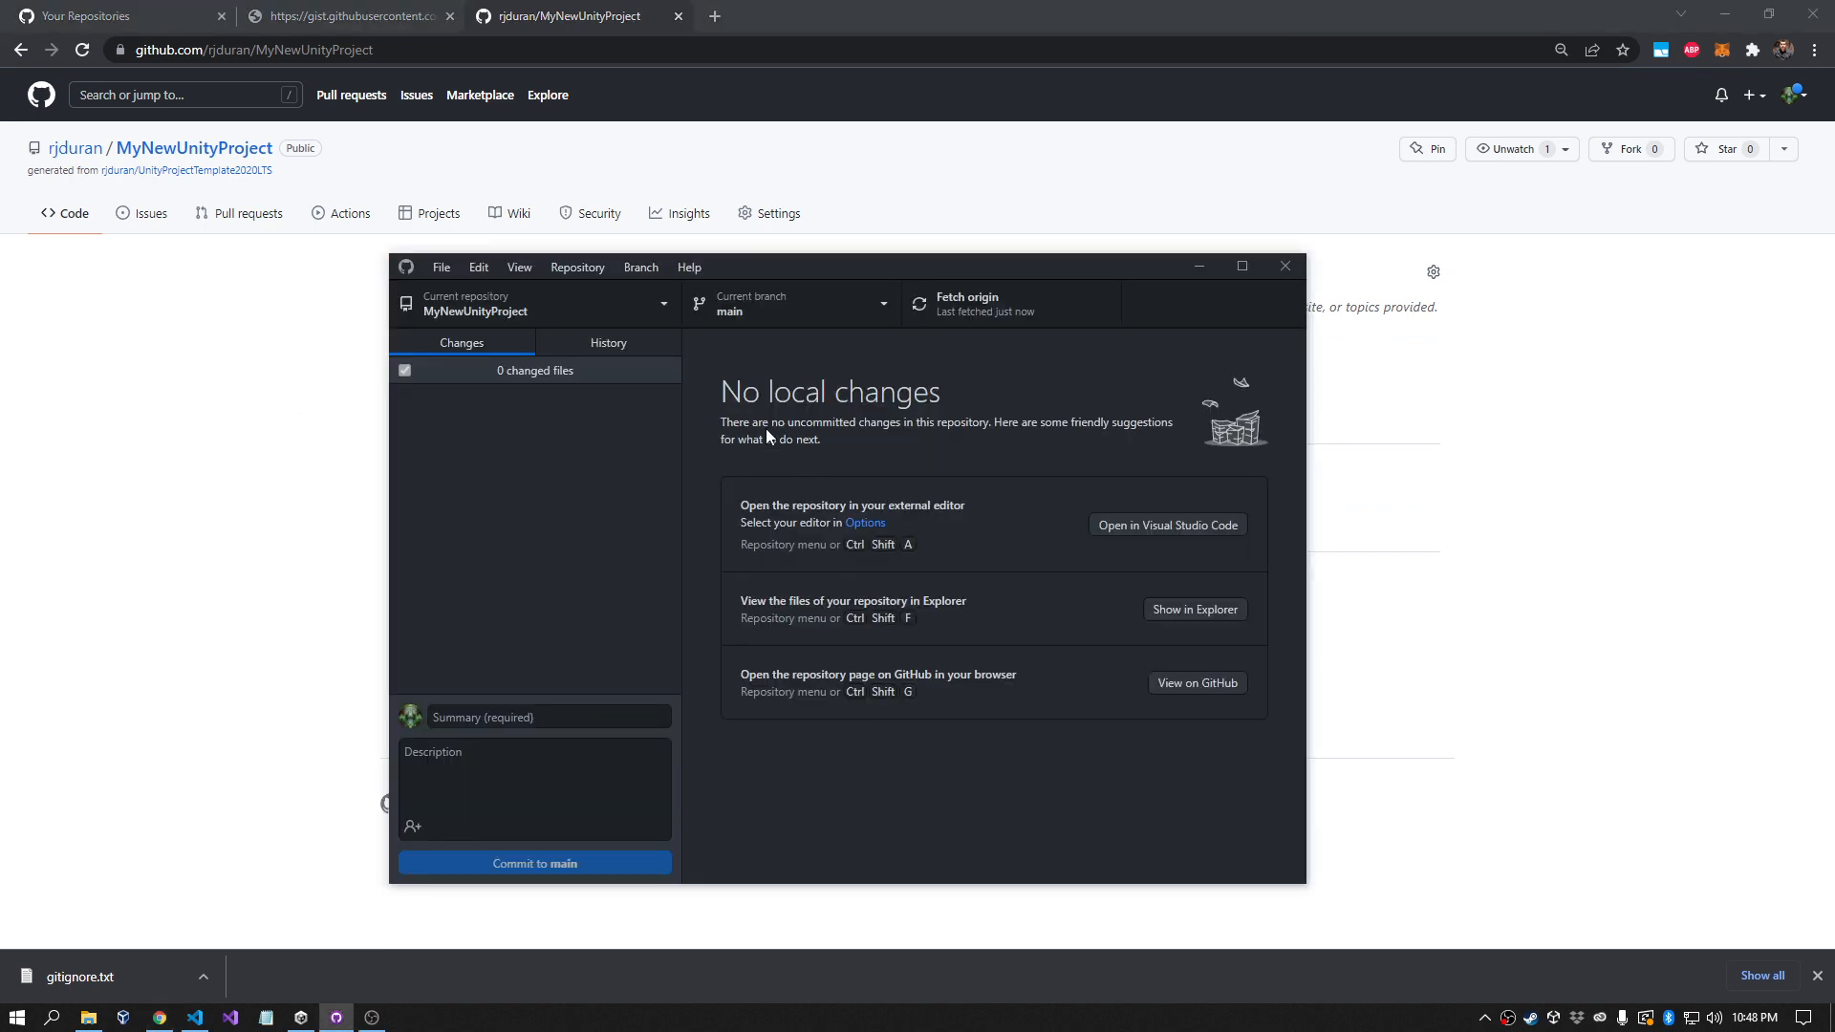
pyautogui.click(652, 306)
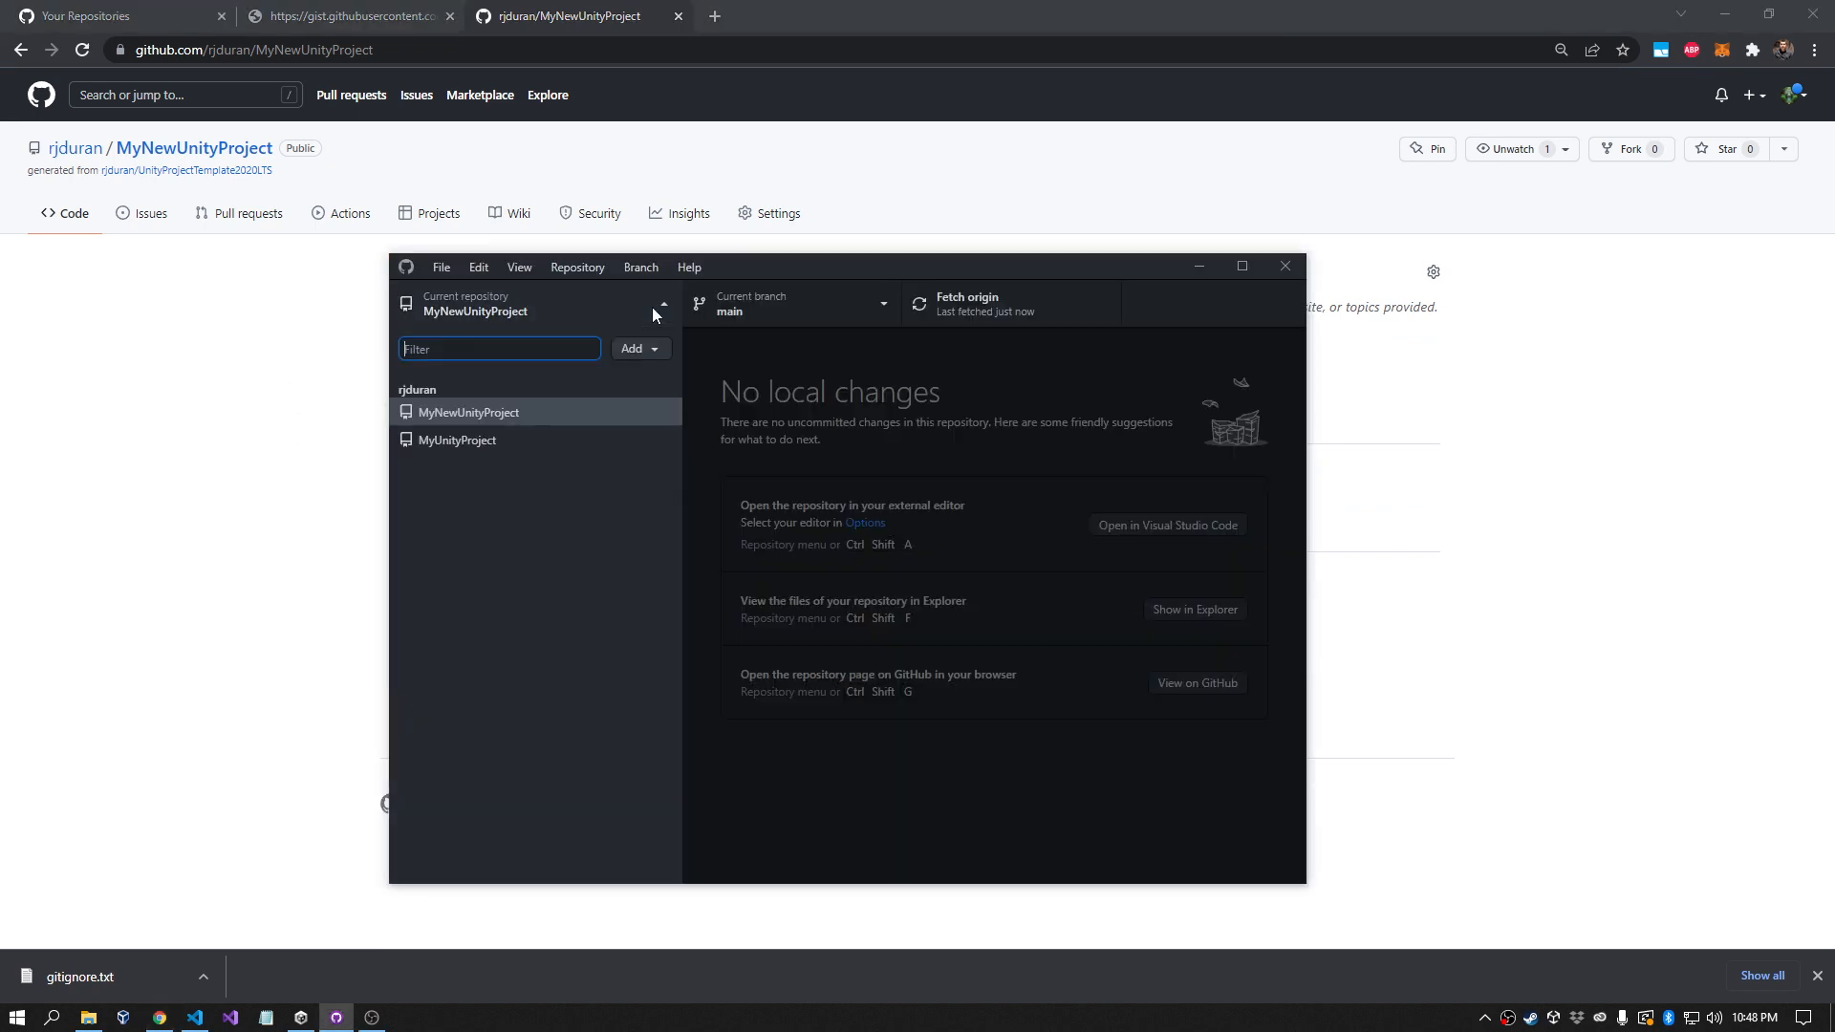
pyautogui.click(501, 439)
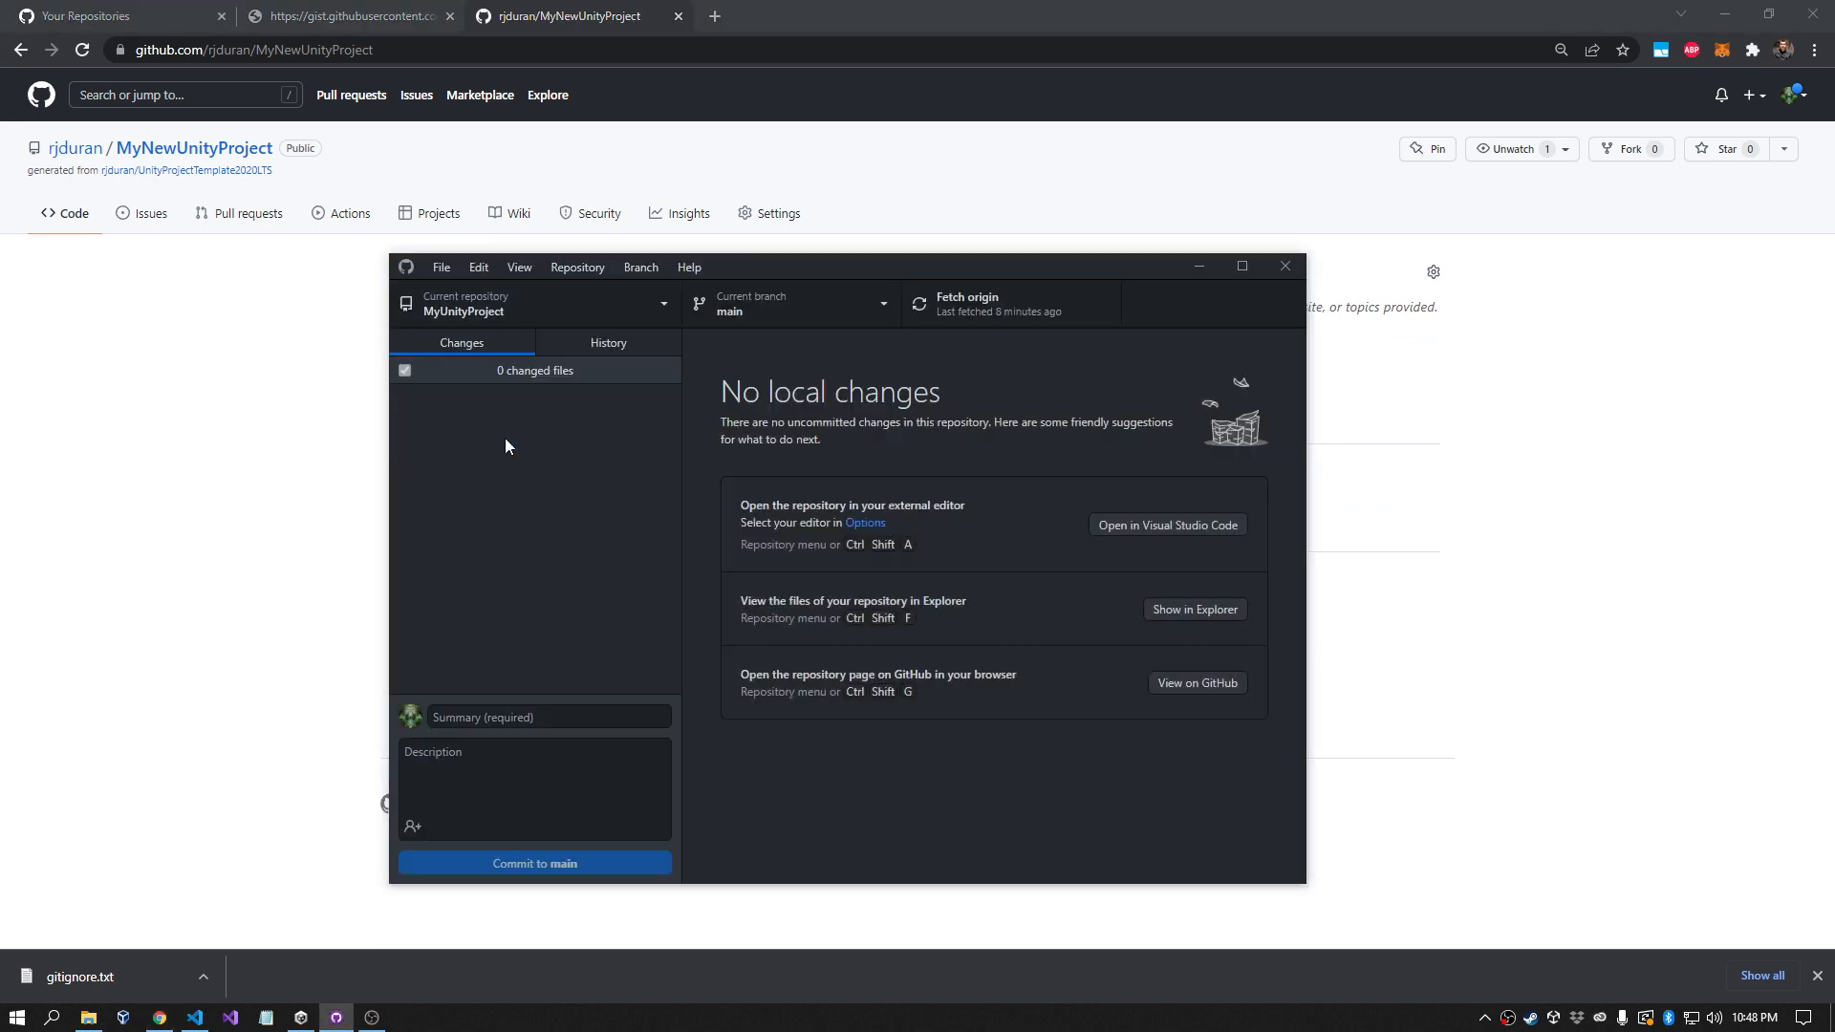
pyautogui.click(543, 307)
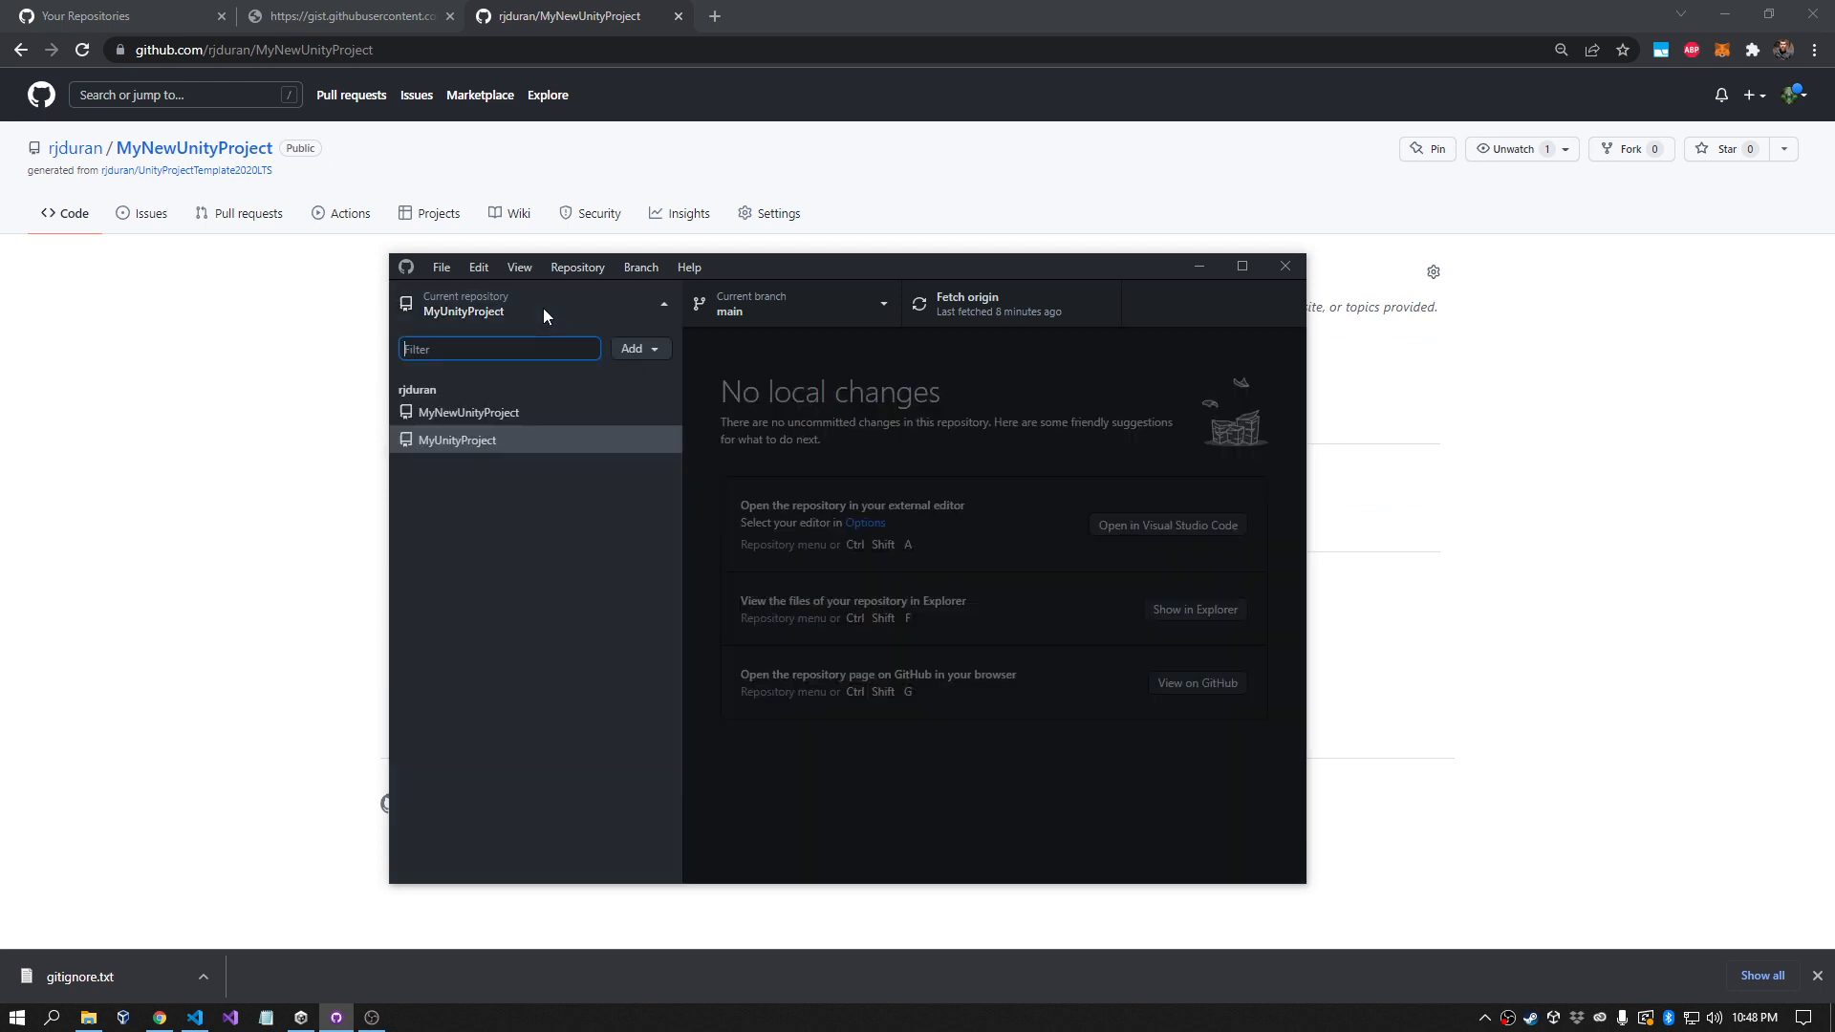
pyautogui.click(501, 411)
pyautogui.click(565, 306)
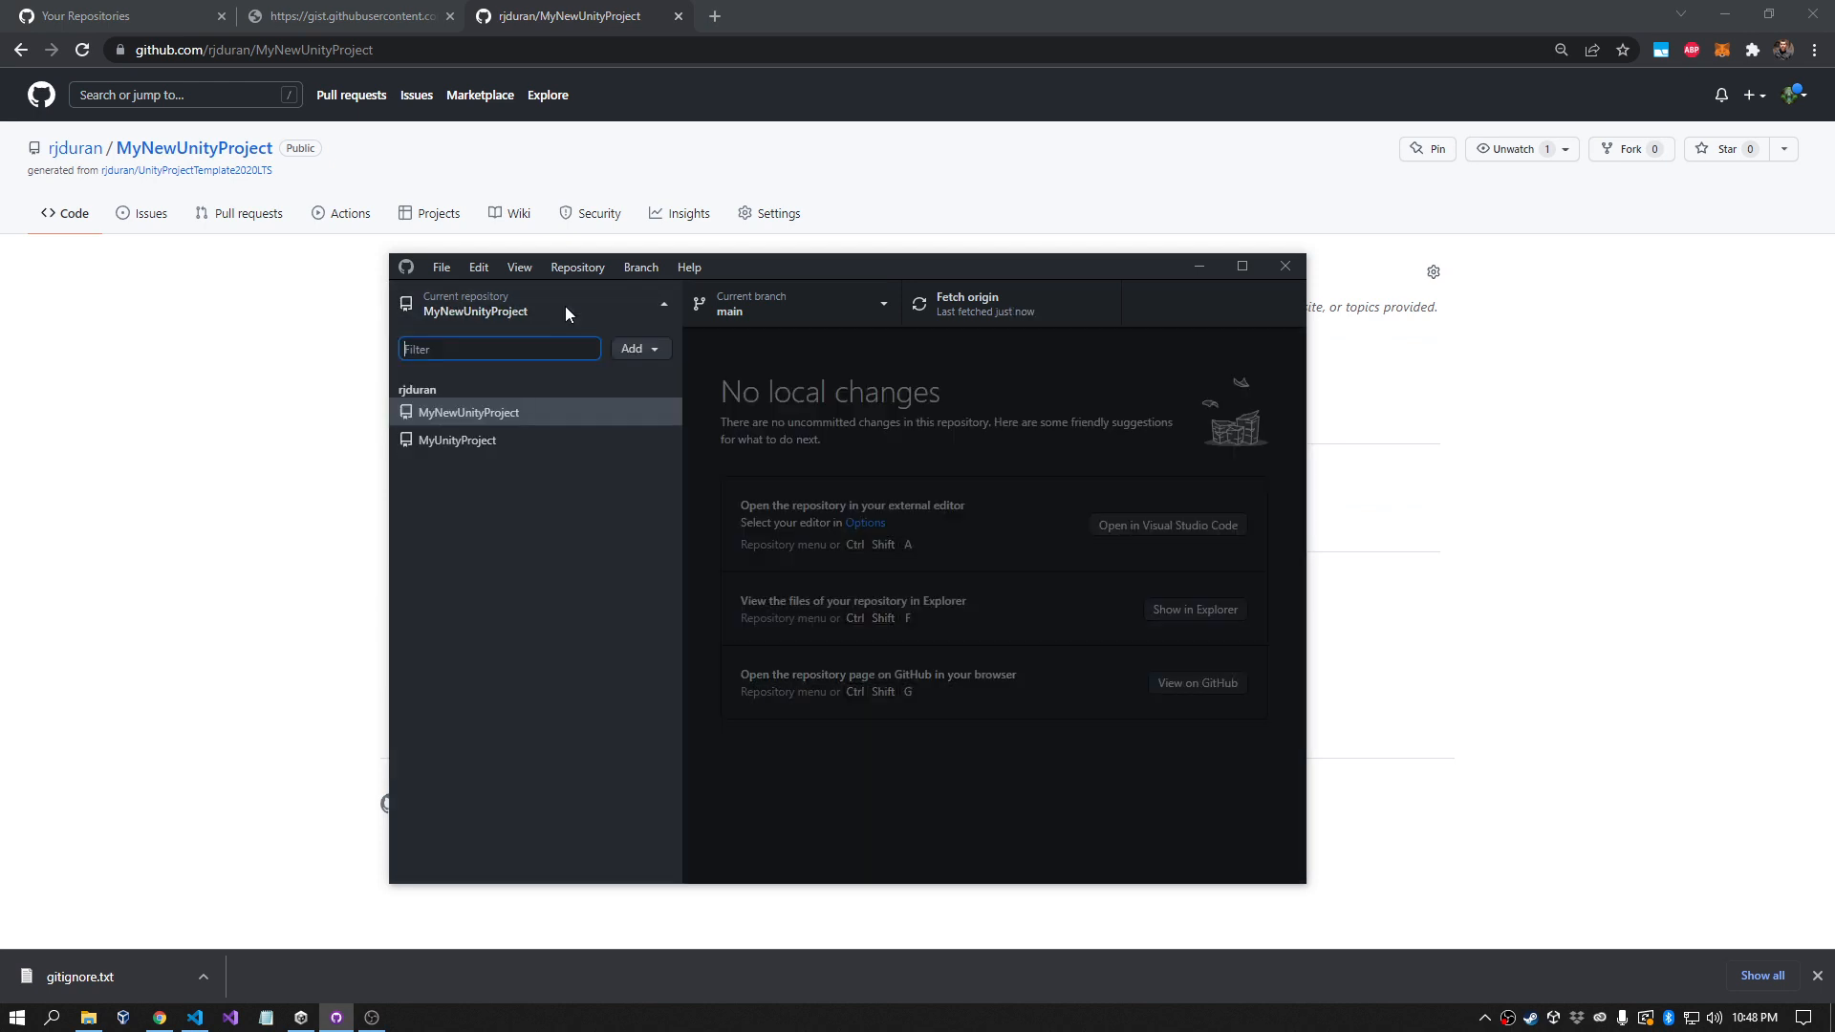
pyautogui.click(517, 412)
pyautogui.click(547, 307)
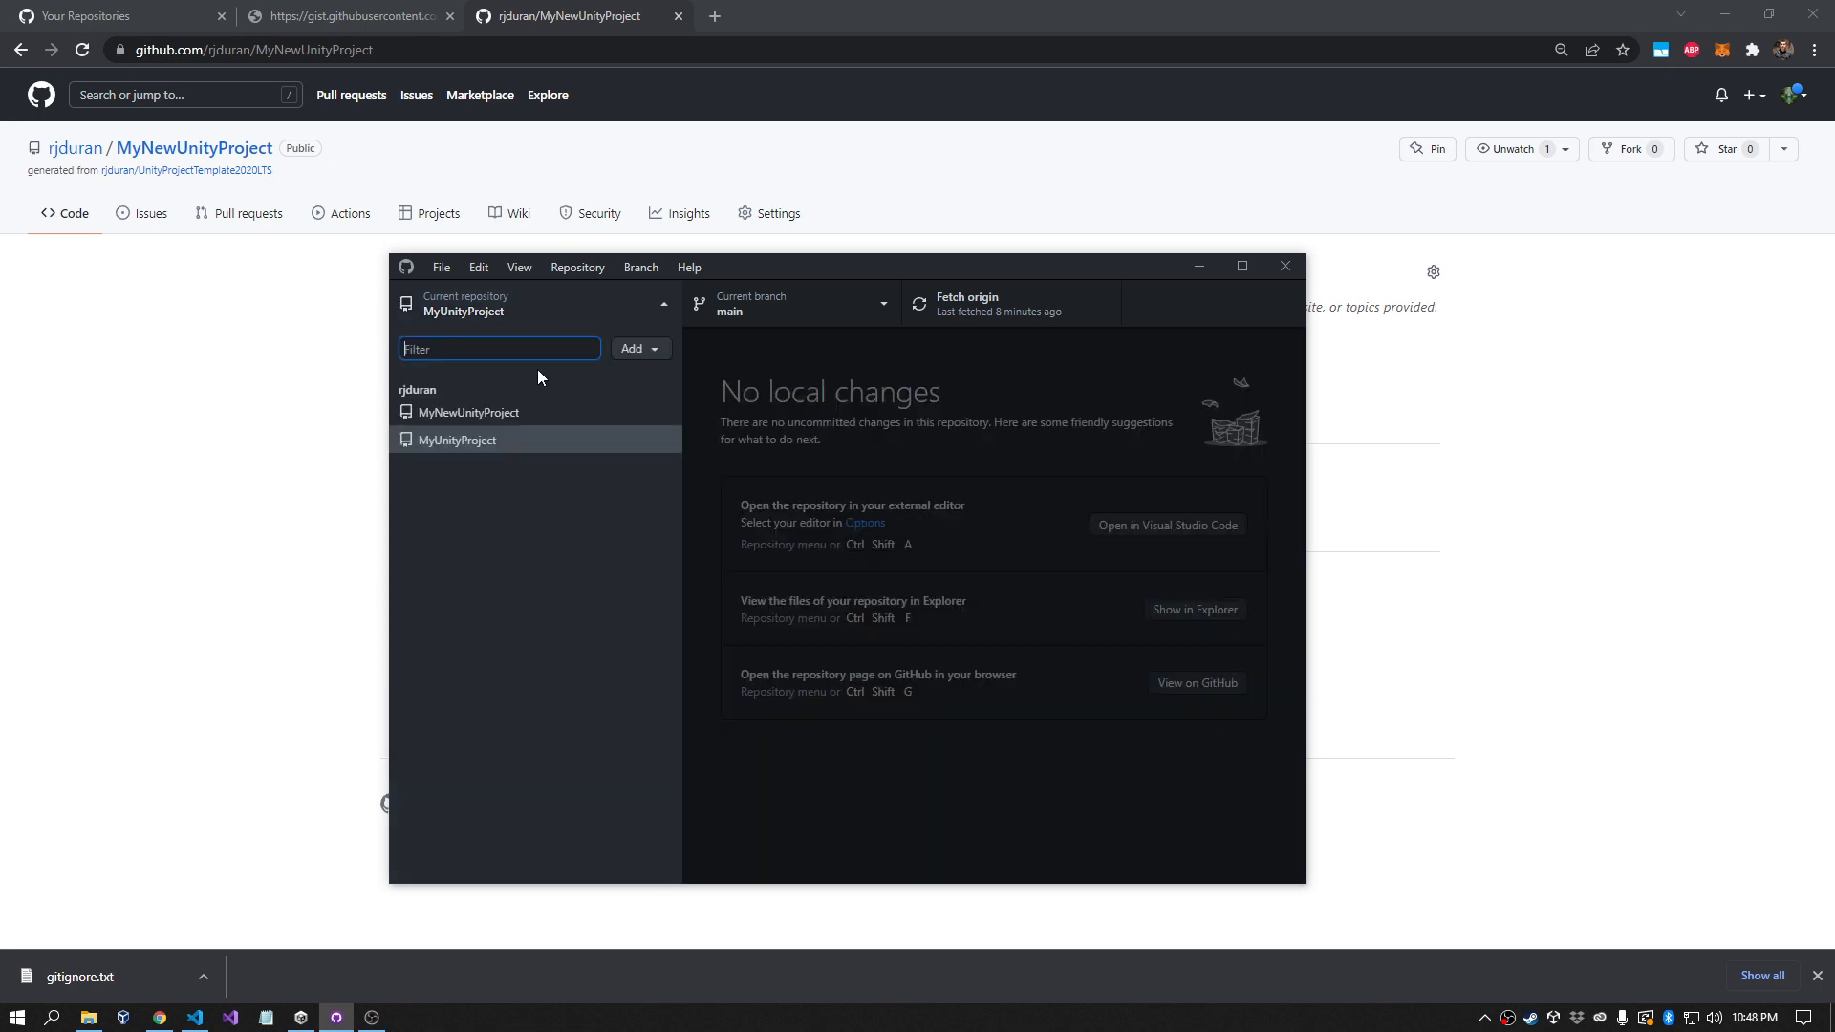
pyautogui.click(521, 412)
# Step: View the project list in Unity Hub, minimize it, and look over the repository page in the browser
pyautogui.click(301, 1017)
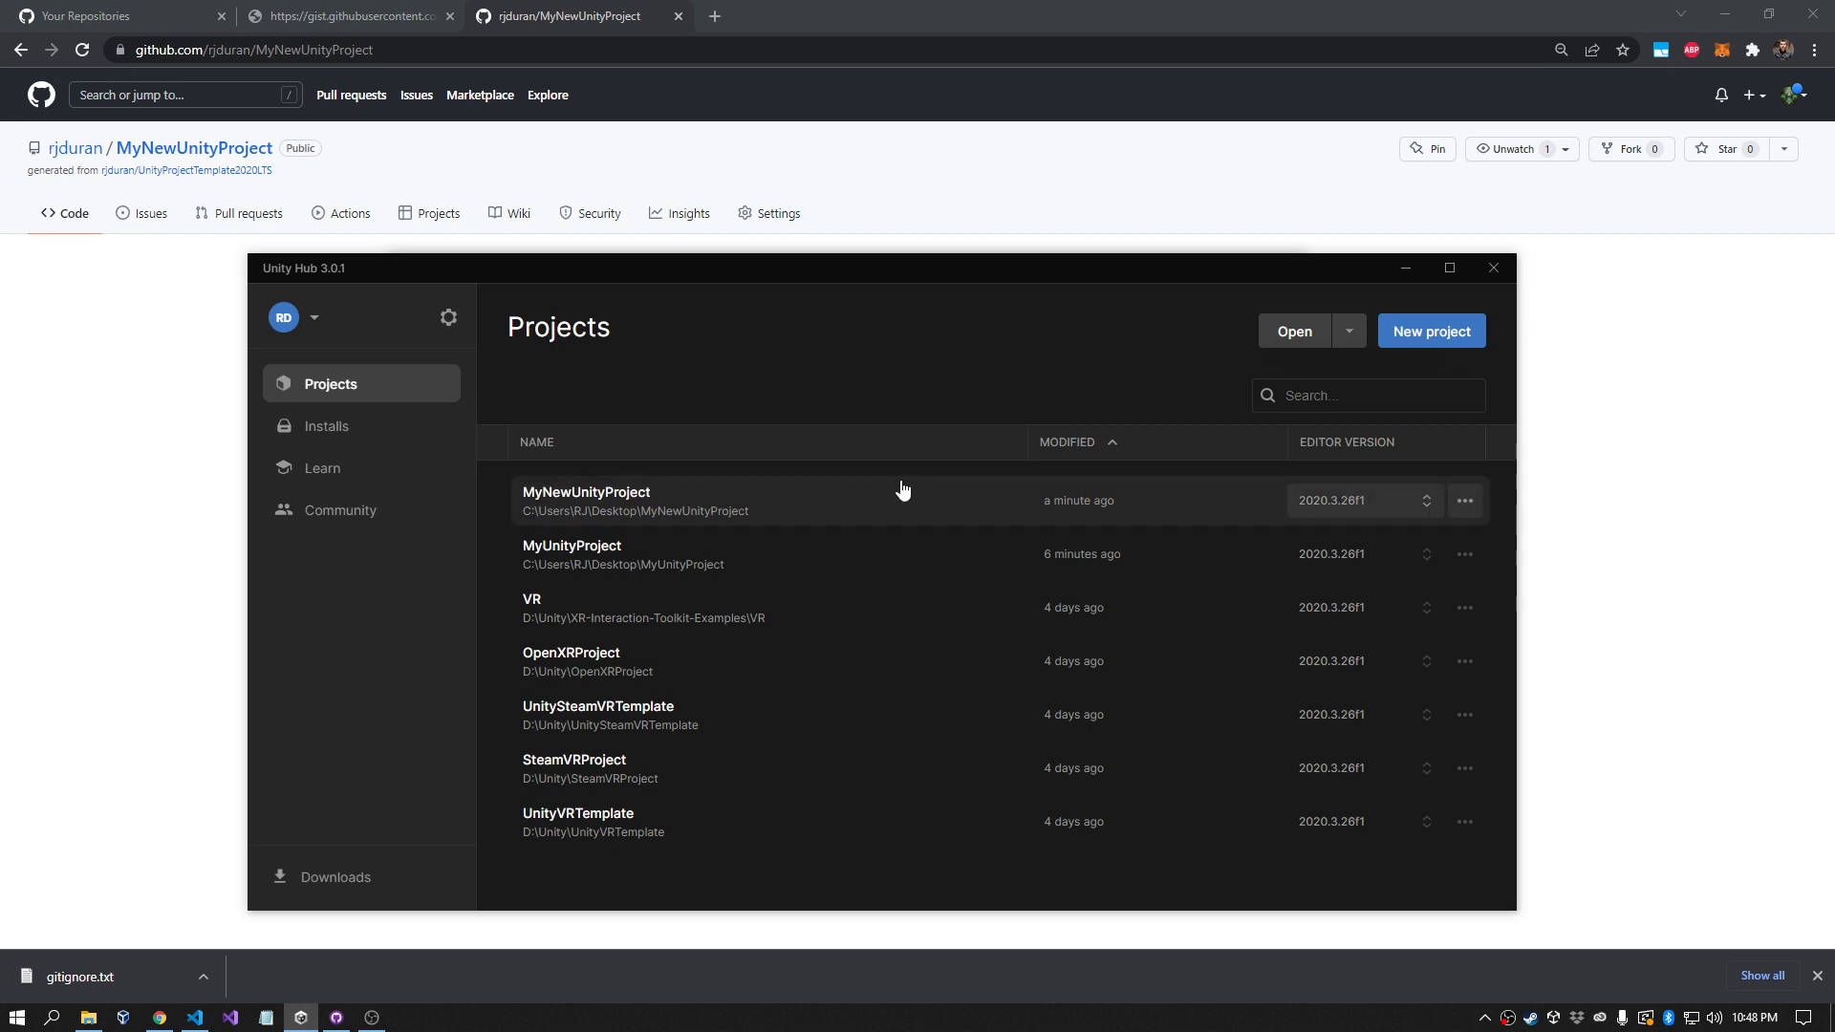
pyautogui.click(1408, 267)
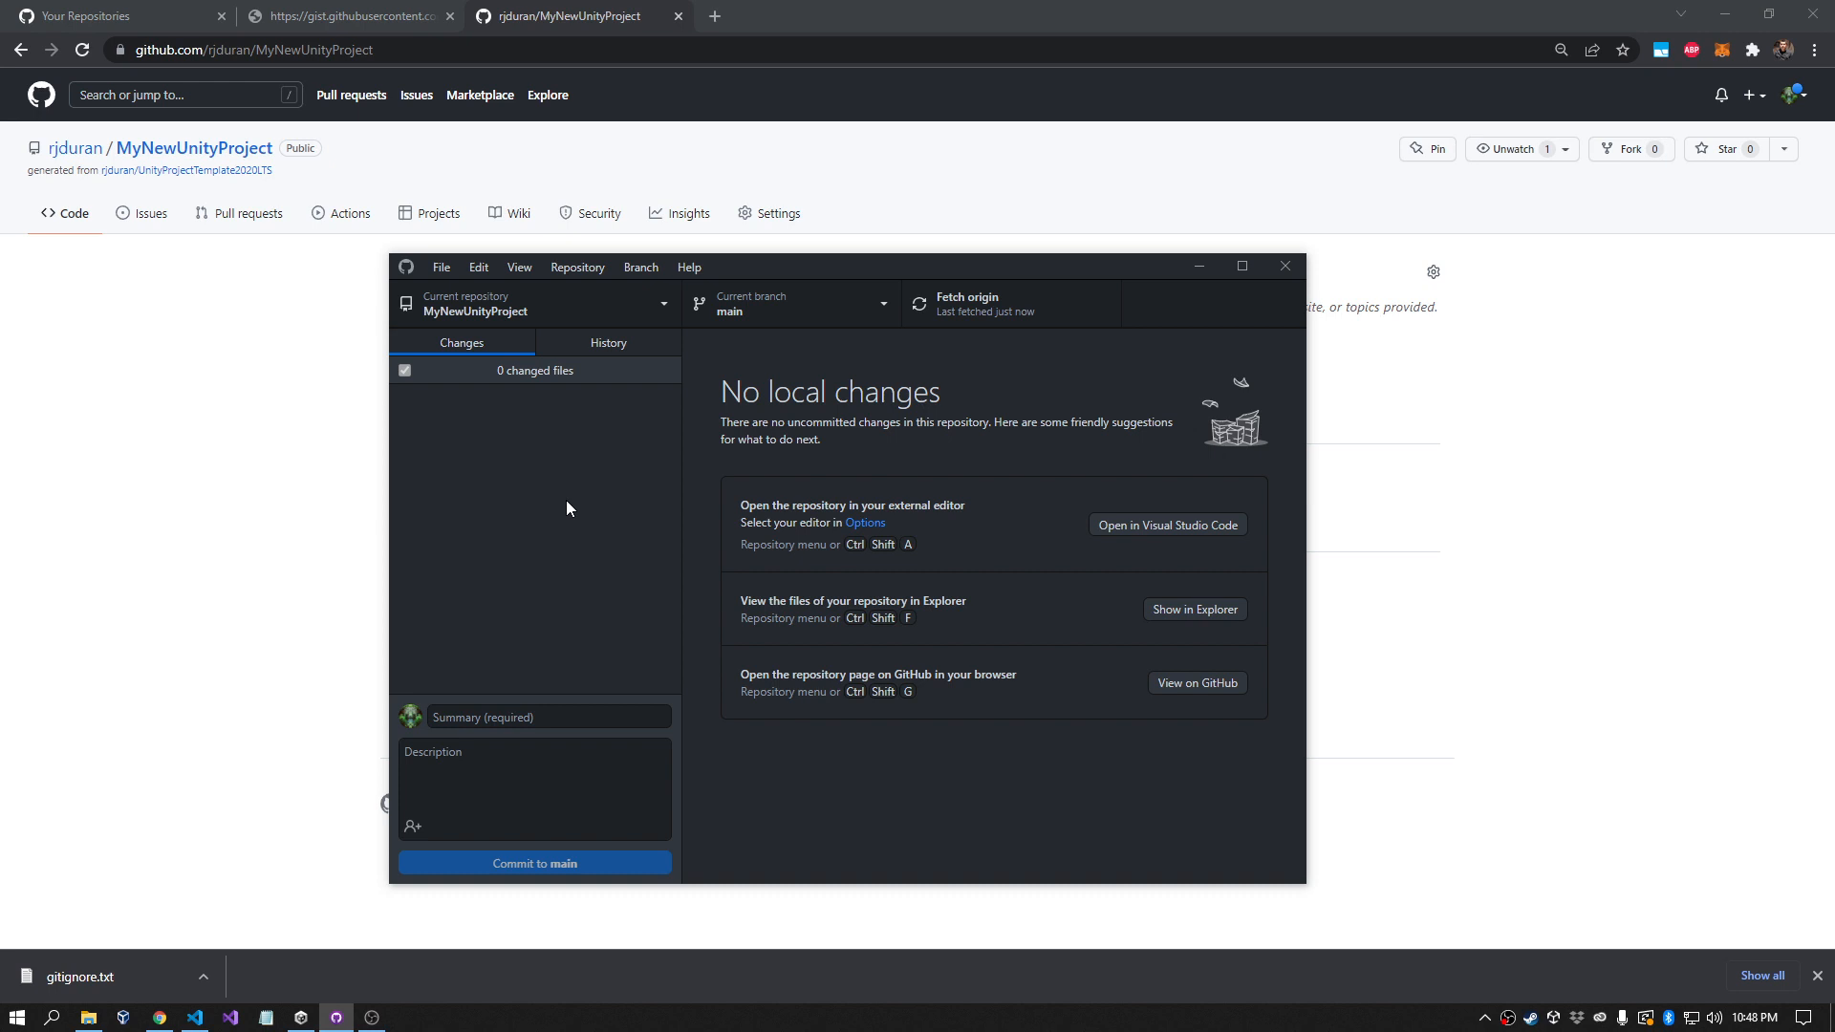
pyautogui.click(233, 466)
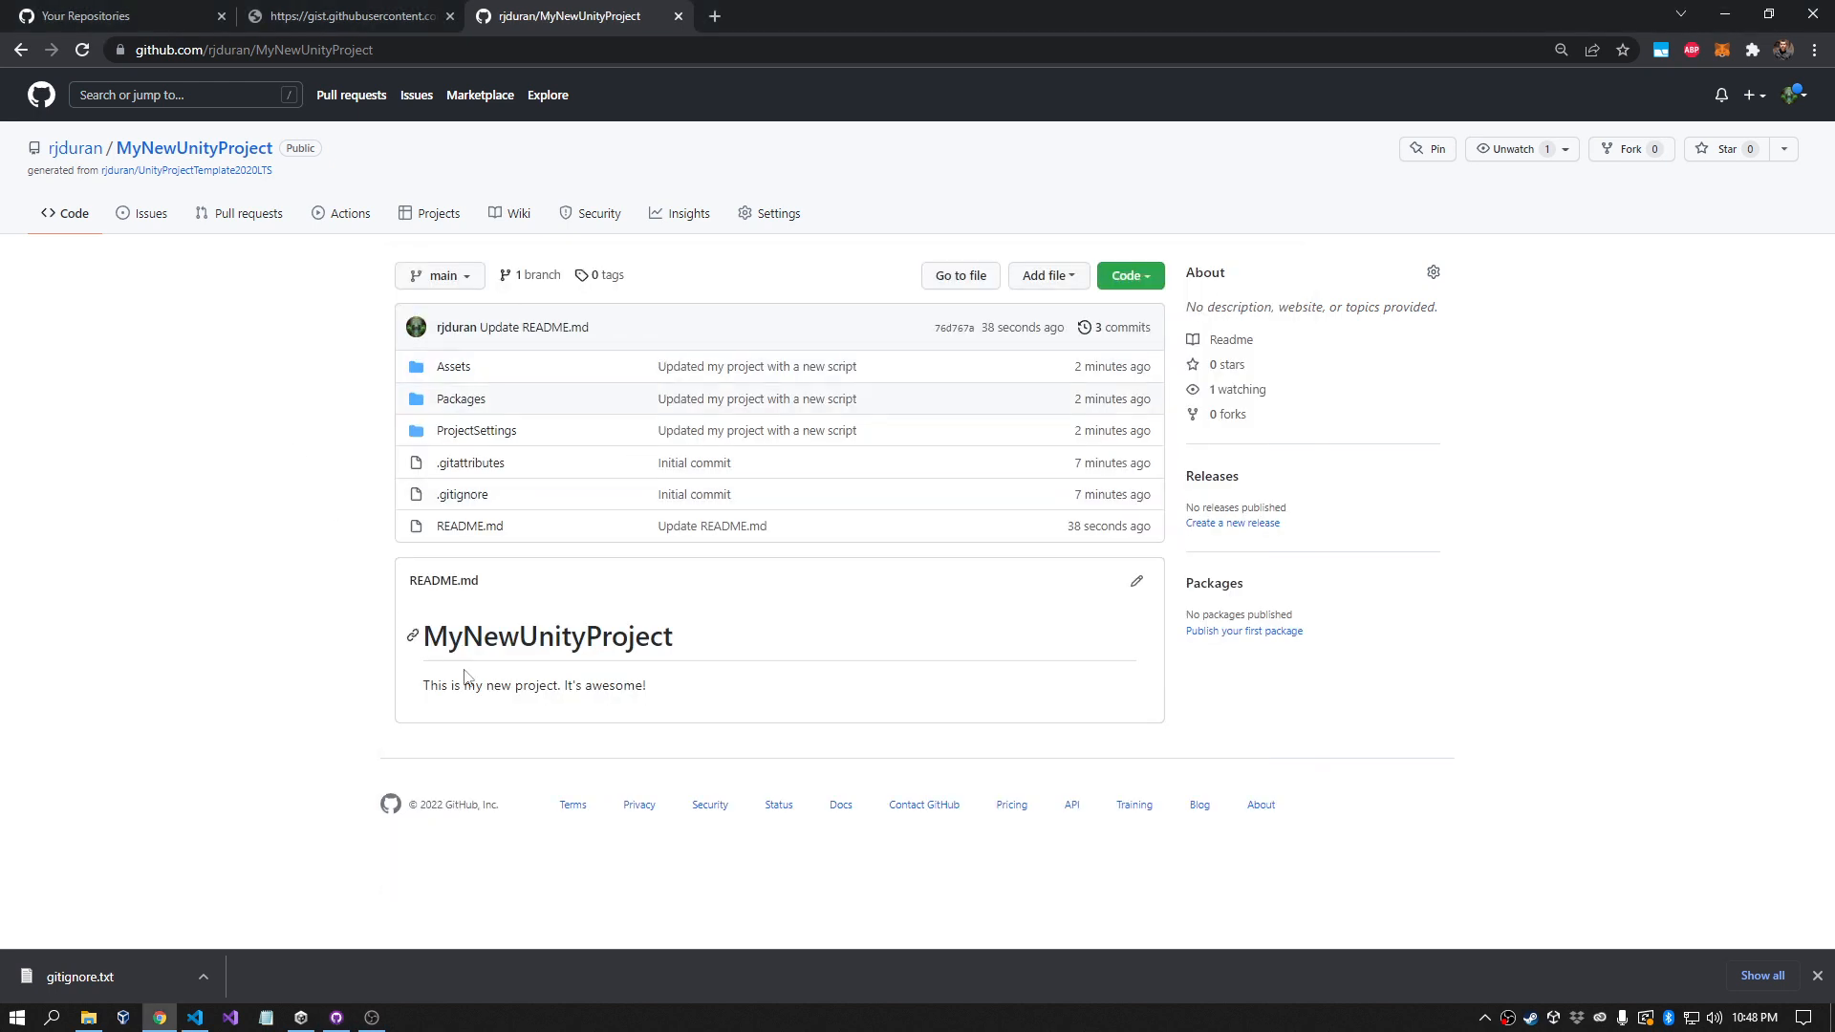
# Step: Return to GitHub Desktop, minimize the browser, and close the MyNewUnityProject File Explorer window
pyautogui.hotkey('alt', 'Tab')
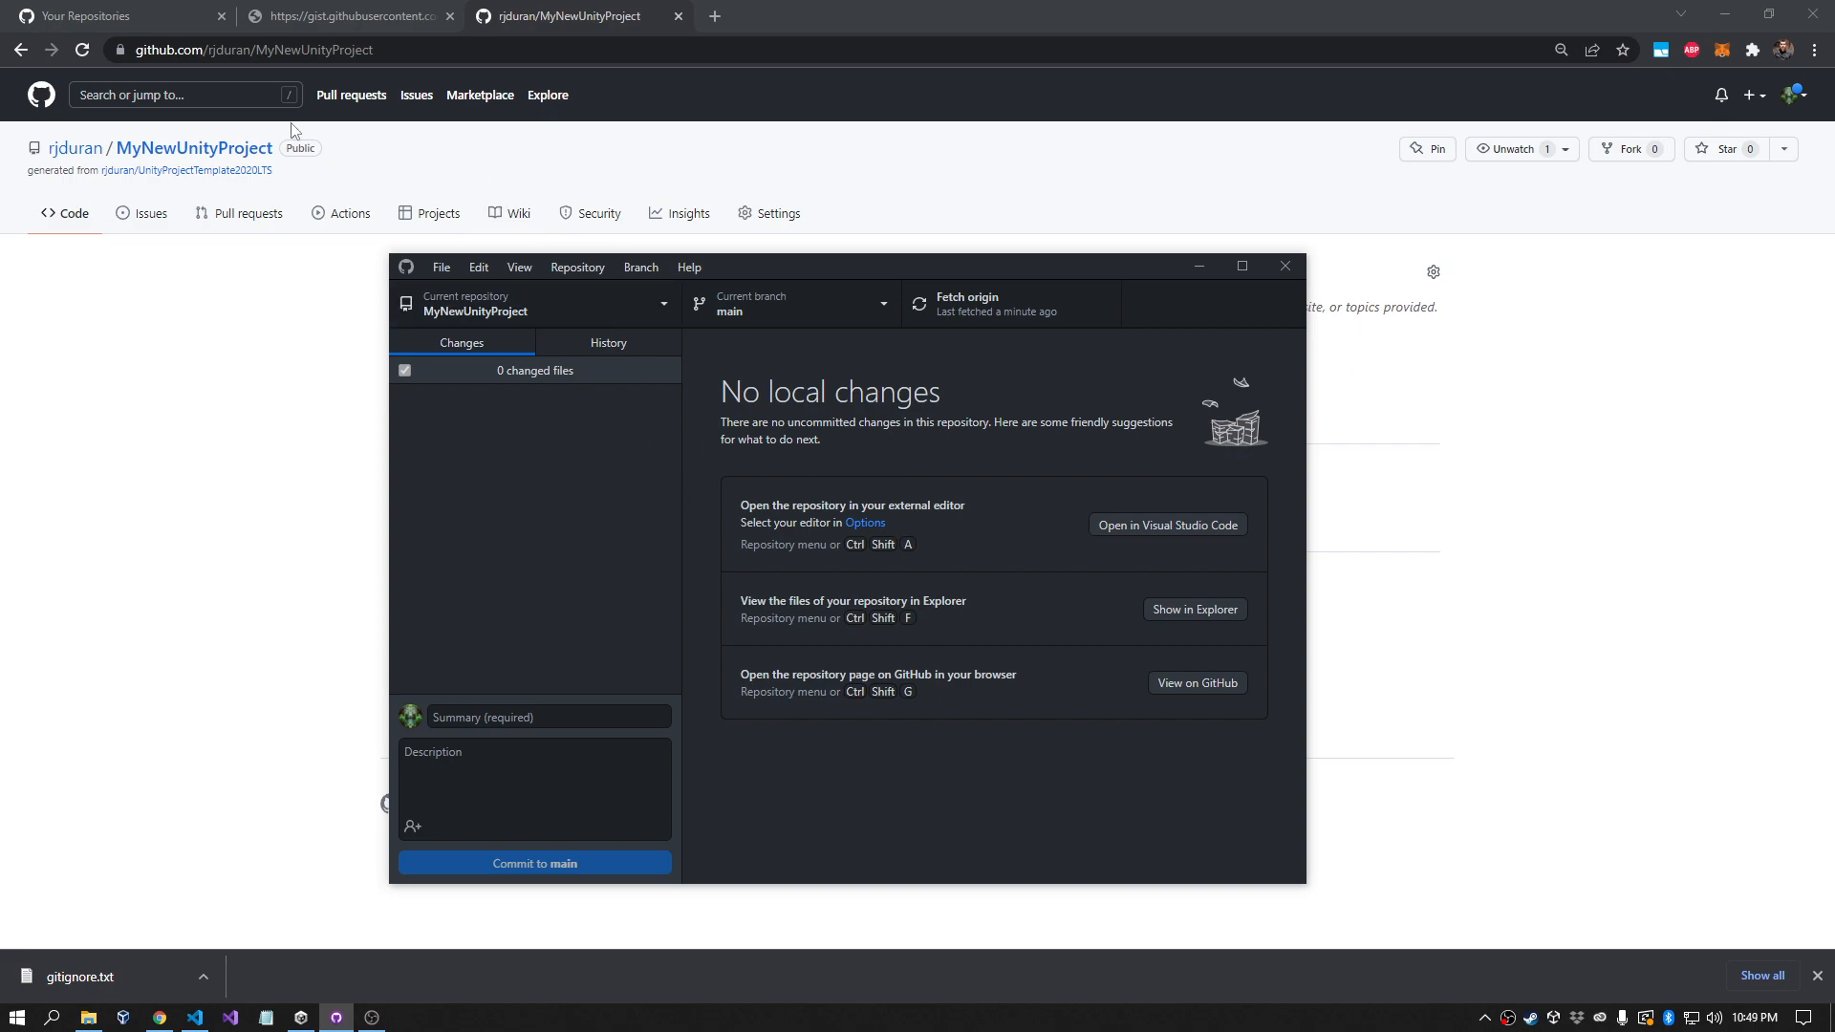
pyautogui.click(1724, 13)
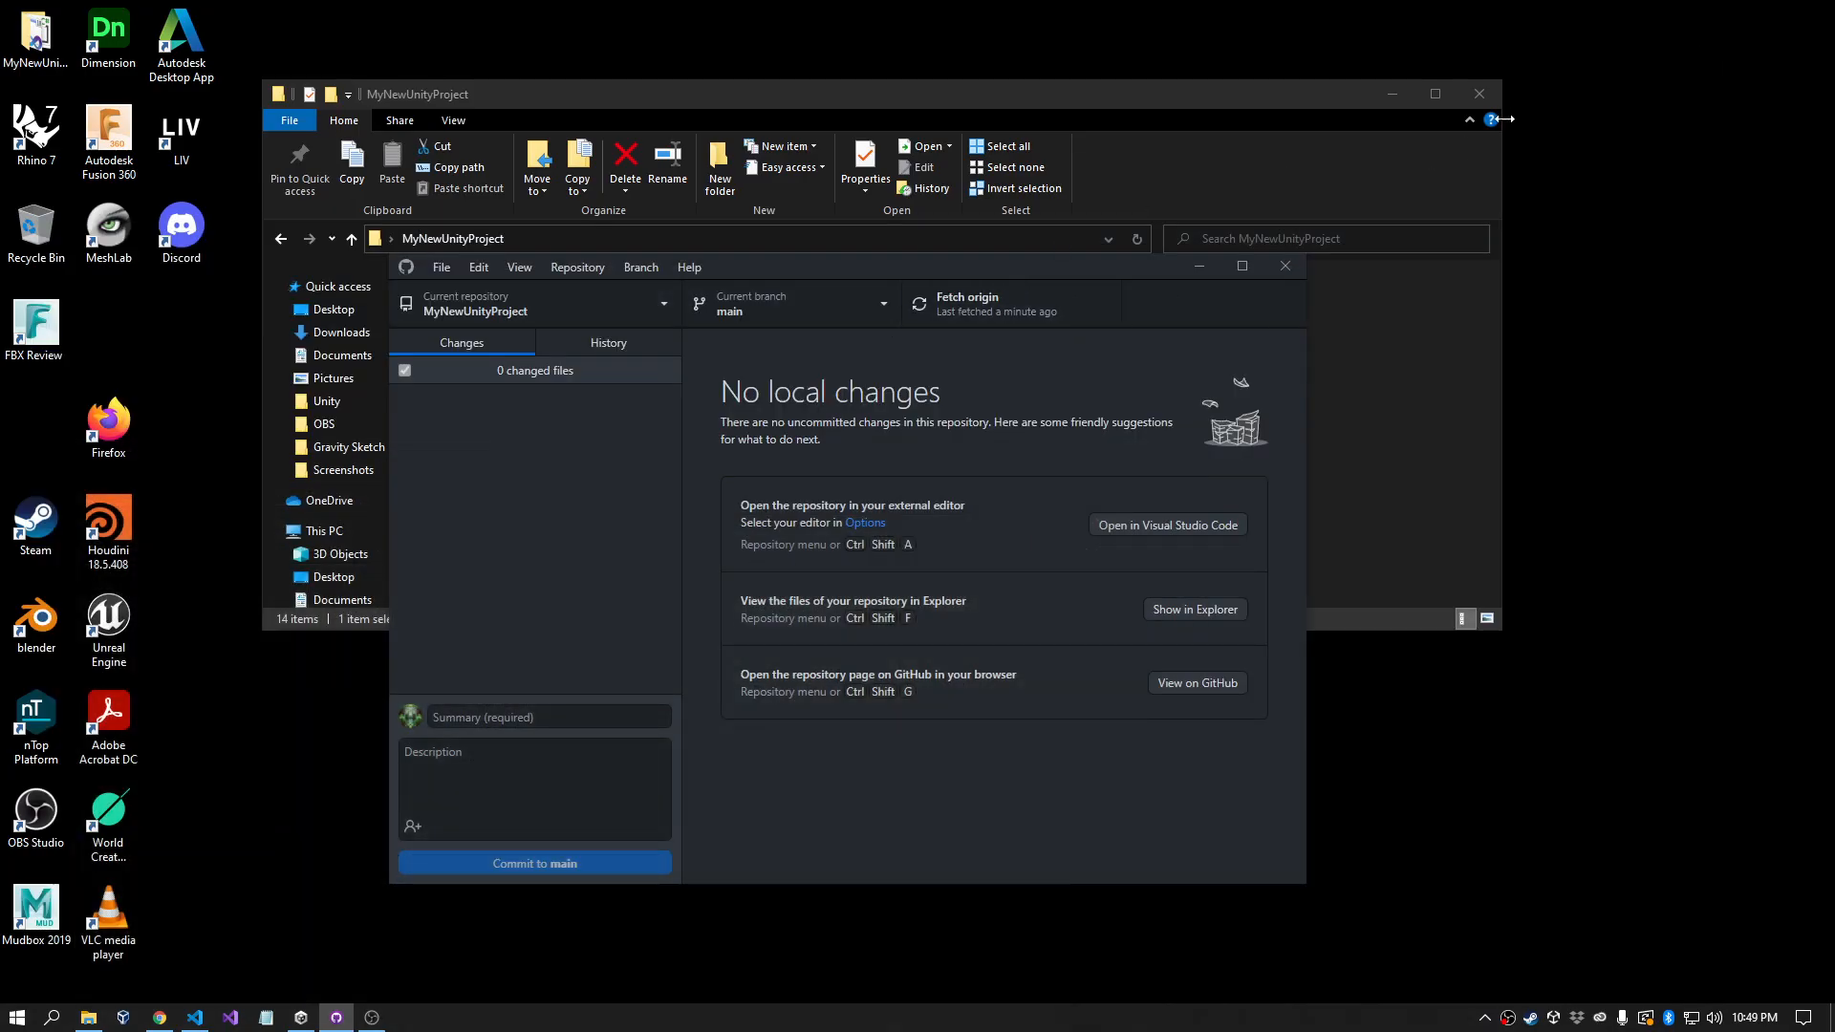
pyautogui.click(1493, 97)
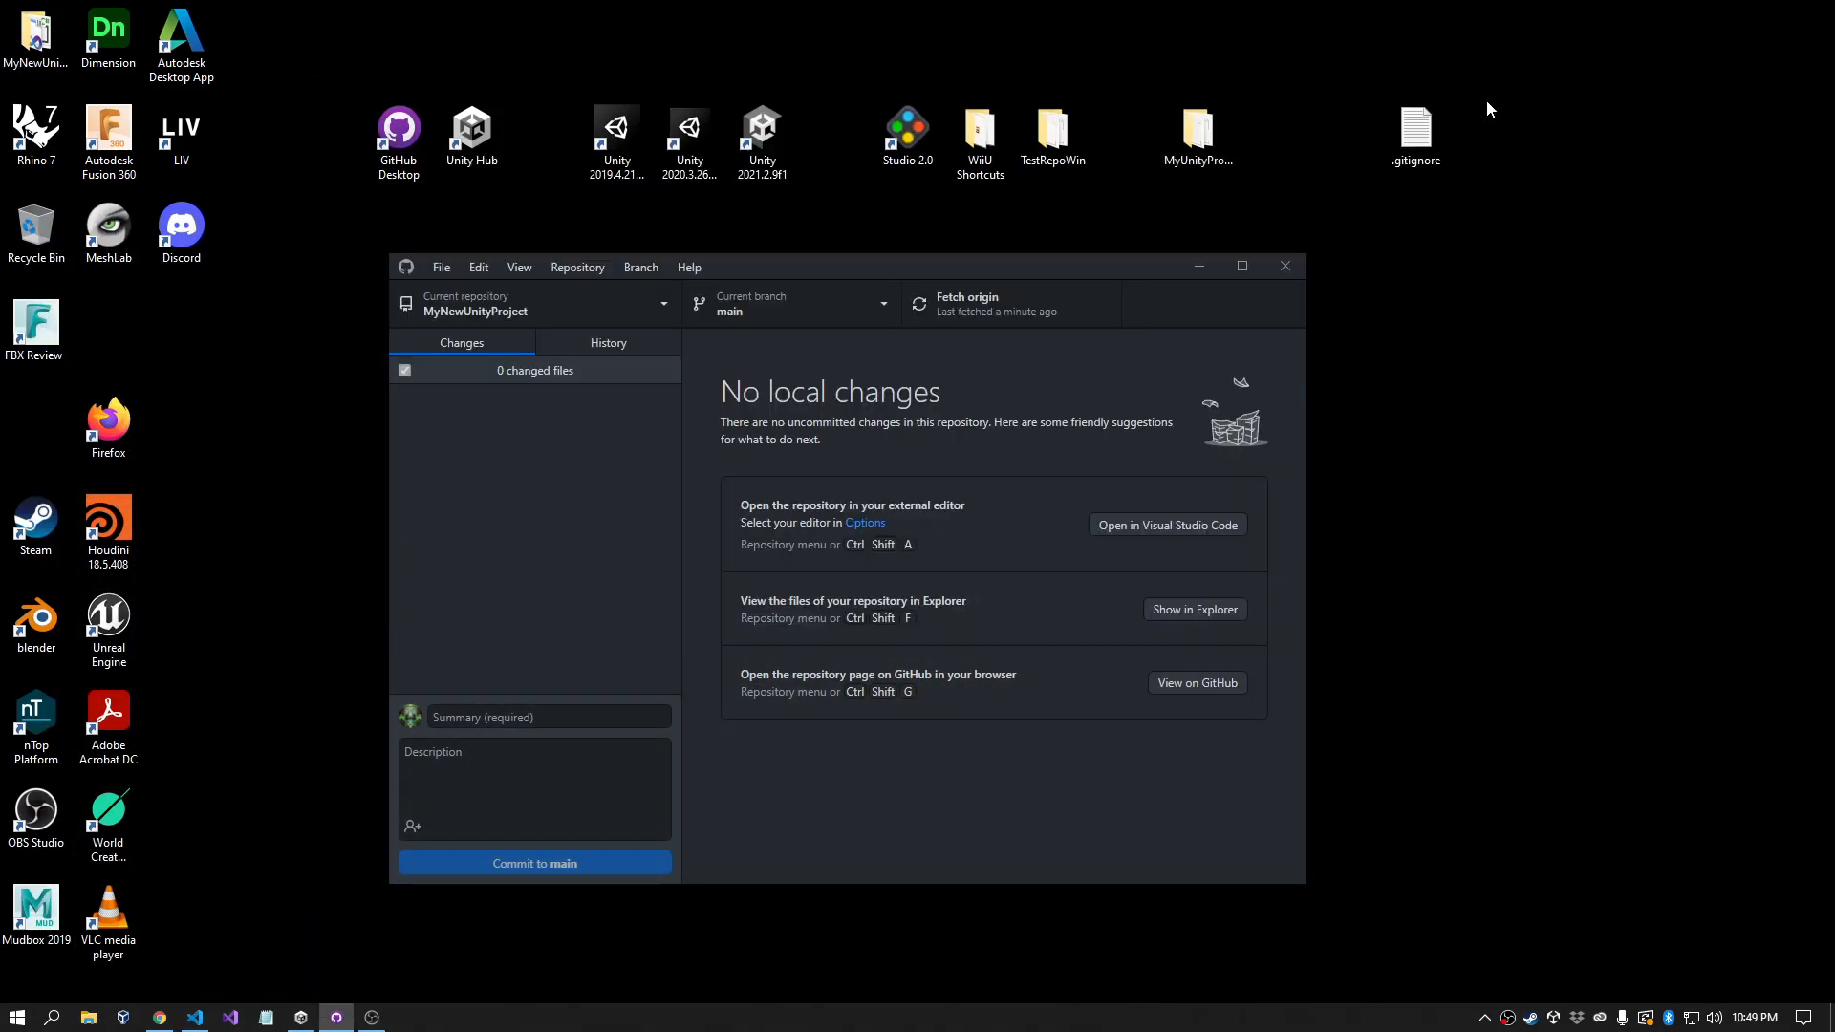